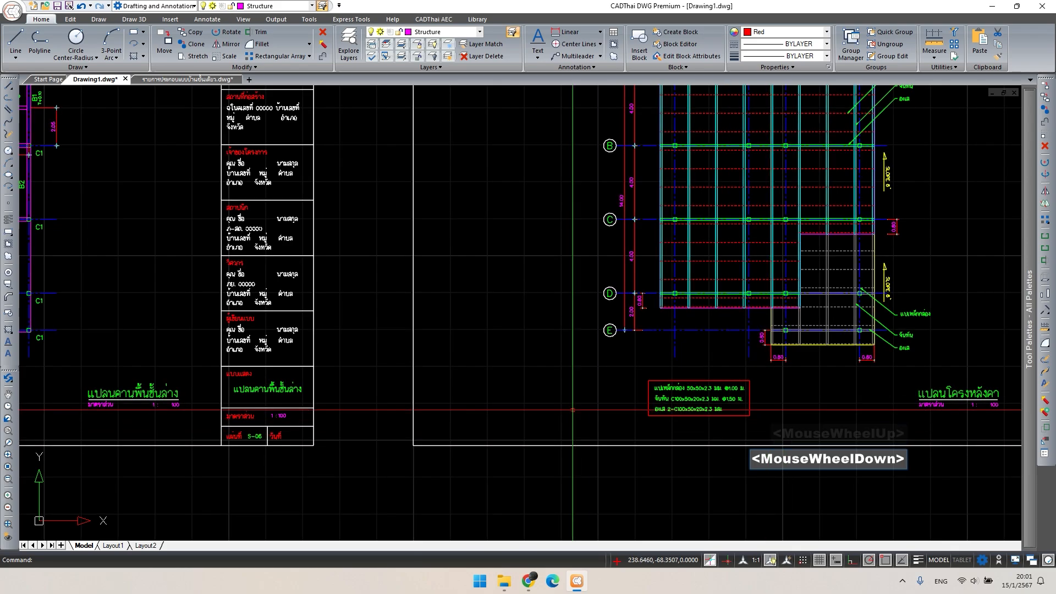
- Copy the roof framing sheet's frame, title block and drawing title to the right, using the neighbouring sheets' lower-right corners as the spacing
middle_click_drag(436, 443, 318, 432)
scroll(605, 437, "down", 1)
middle_click_drag(605, 438, 528, 436)
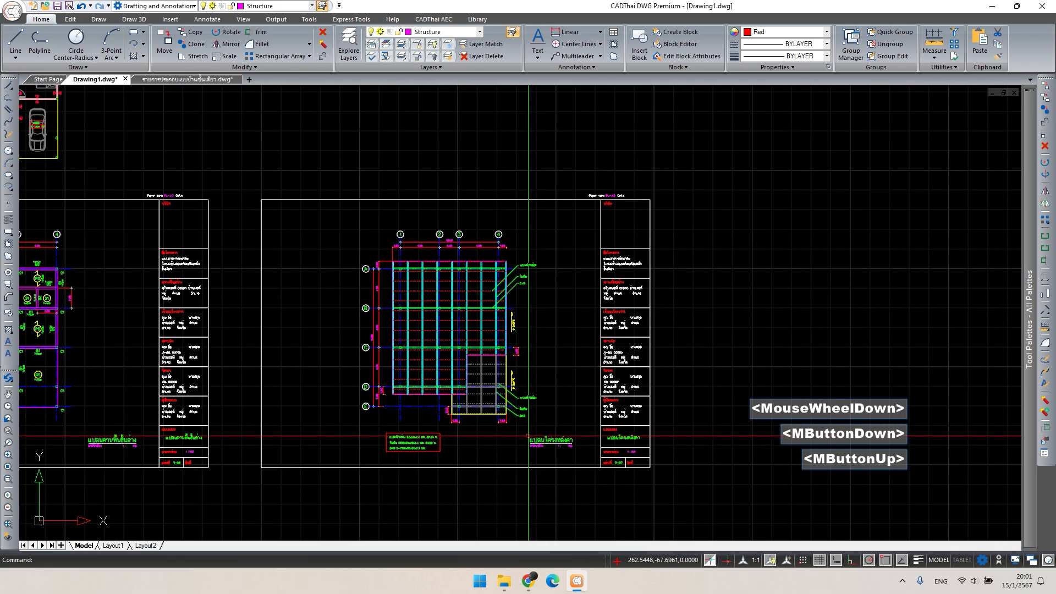
left_click(514, 435)
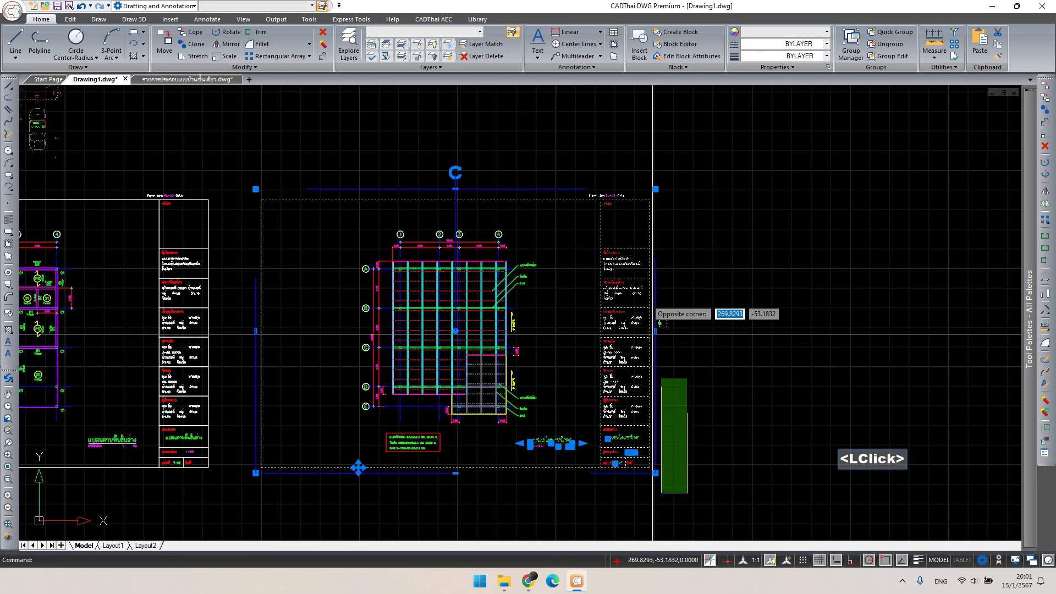
scroll(578, 499, "up", 1)
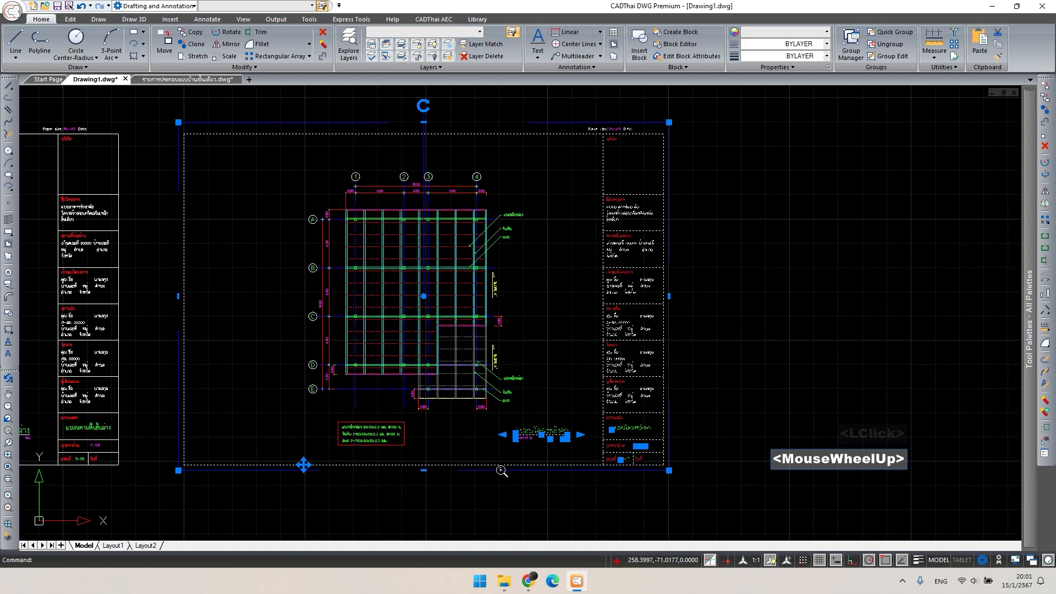
scroll(367, 438, "up", 1)
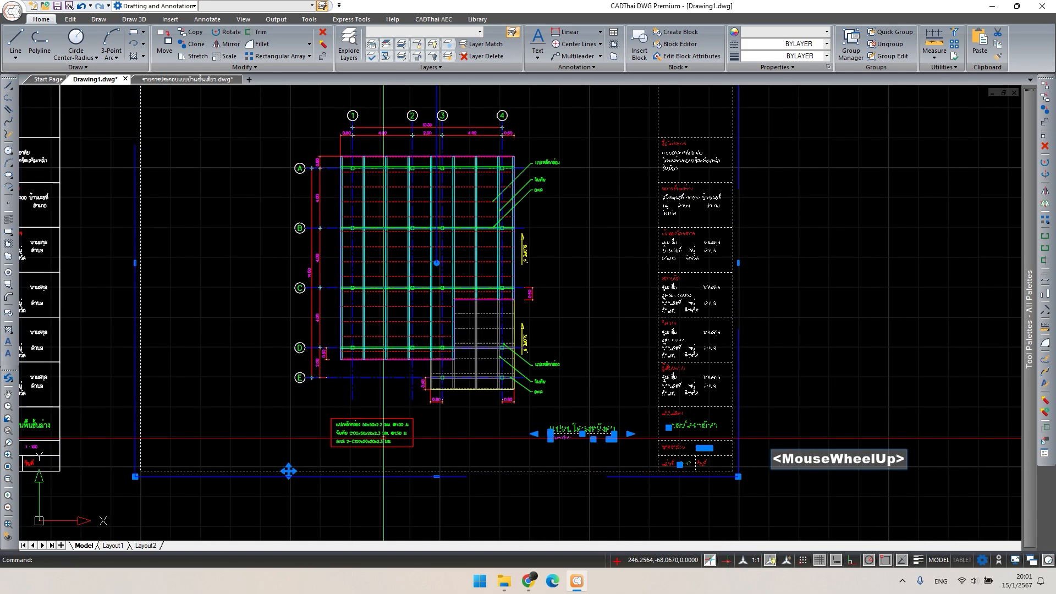
scroll(383, 438, "down", 1)
type("co")
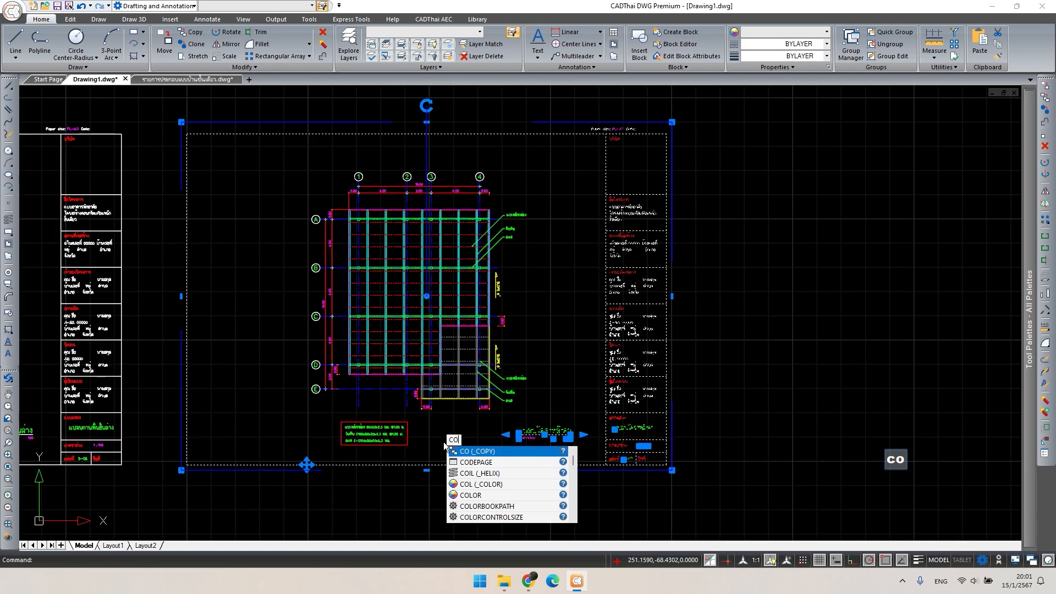
key("space")
left_click(121, 465)
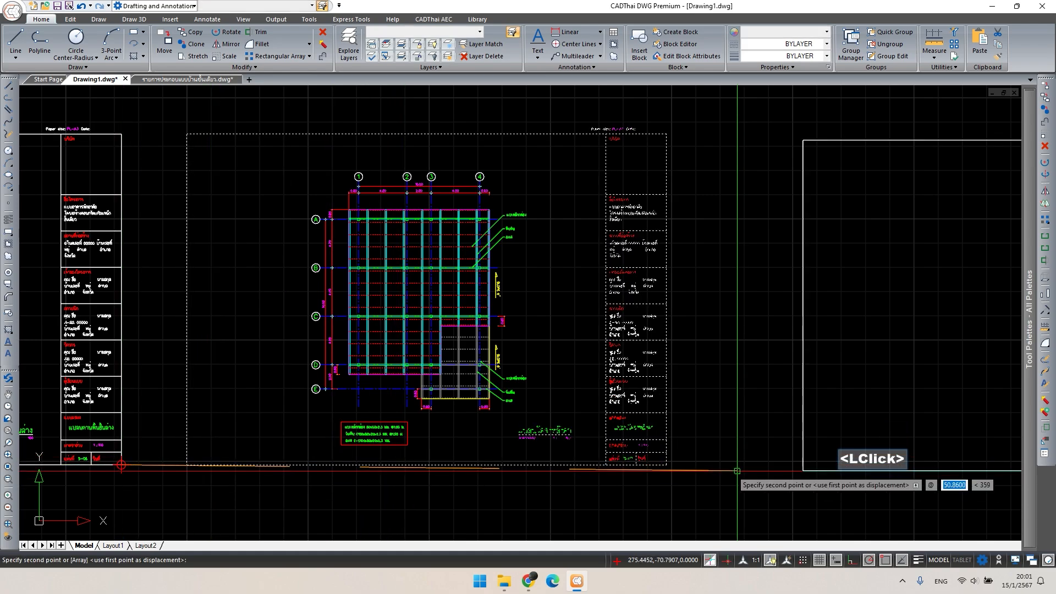
left_click(666, 464)
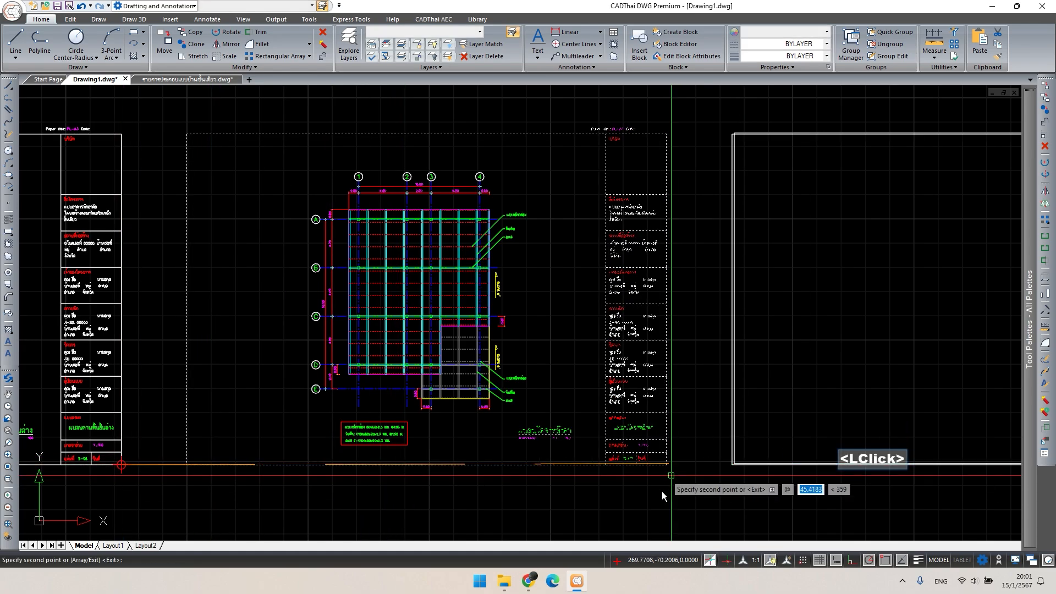
key("space")
middle_click_drag(1017, 446, 567, 452)
scroll(569, 453, "down", 1)
key("Escape")
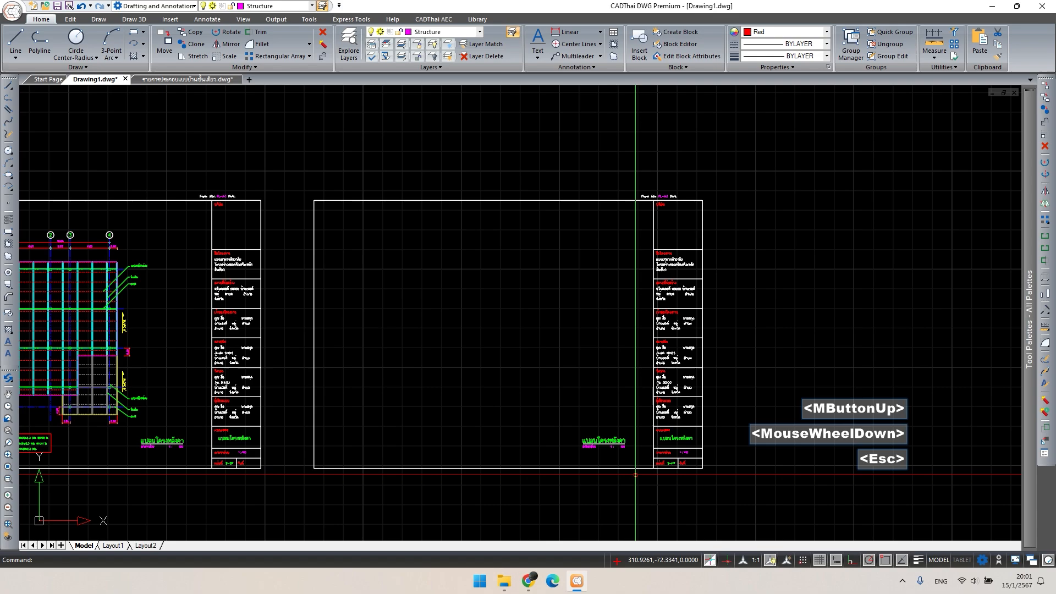
- Scale the copied empty sheet, title block and drawing title by 25/100 from the frame's lower-left corner
left_click(741, 510)
left_click(539, 231)
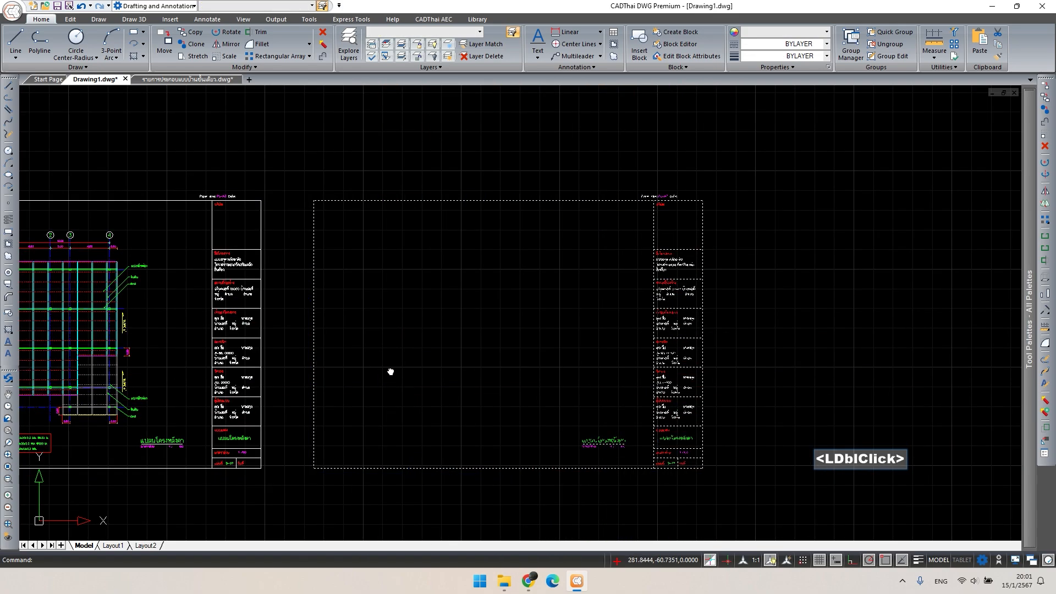
middle_click_drag(391, 370, 417, 322)
key("space")
left_click(340, 421)
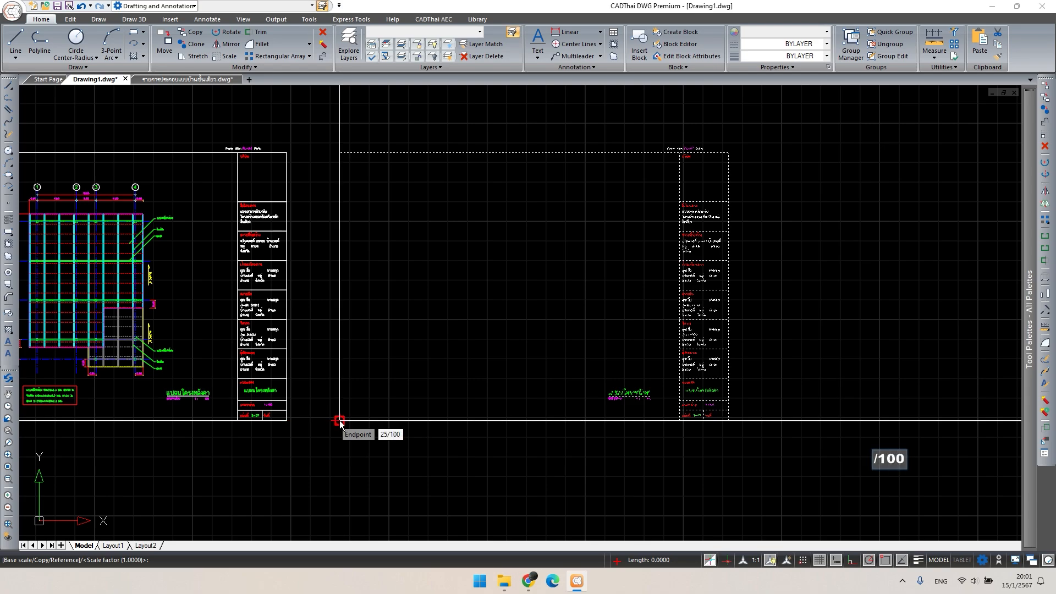
scroll(377, 419, "up", 5)
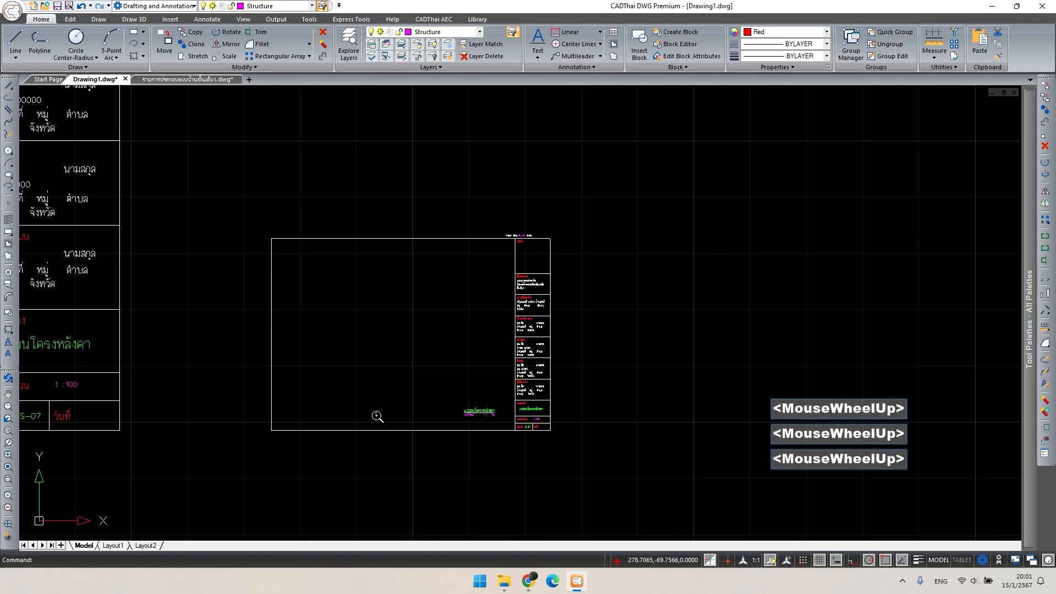
- Change the drawing title under the empty sheet area to แบบขยายฐานราก
scroll(484, 443, "down", 1)
middle_click_drag(485, 443, 488, 457)
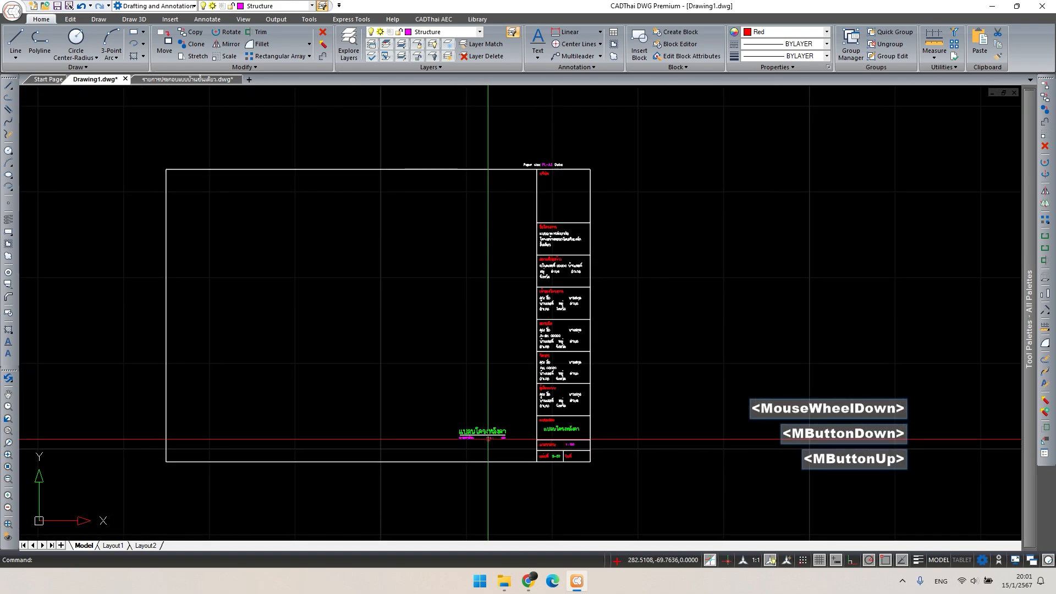
left_click(480, 440)
key("Escape")
scroll(480, 444, "up", 1)
scroll(480, 443, "up", 1)
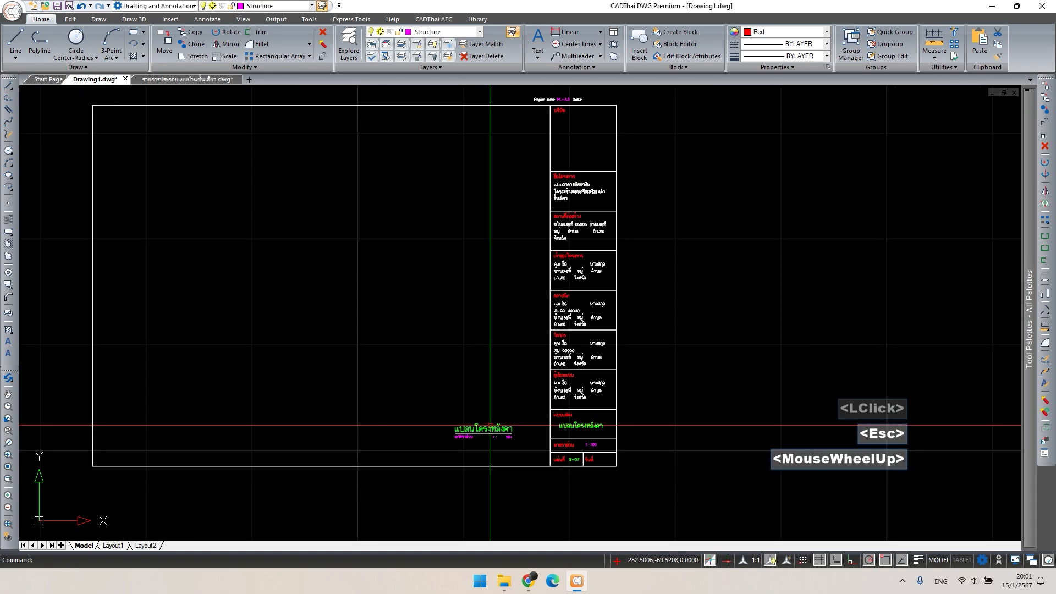
key("BackSpace")
key("BackSpace")
key("BackSpace")
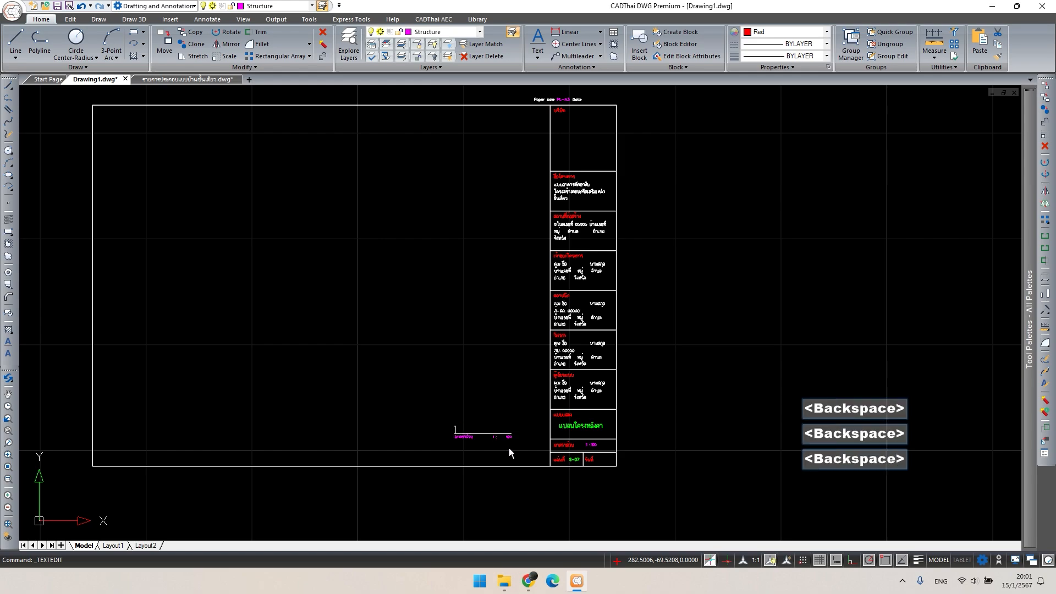
key("grave")
type("แบบขยายฐานราก")
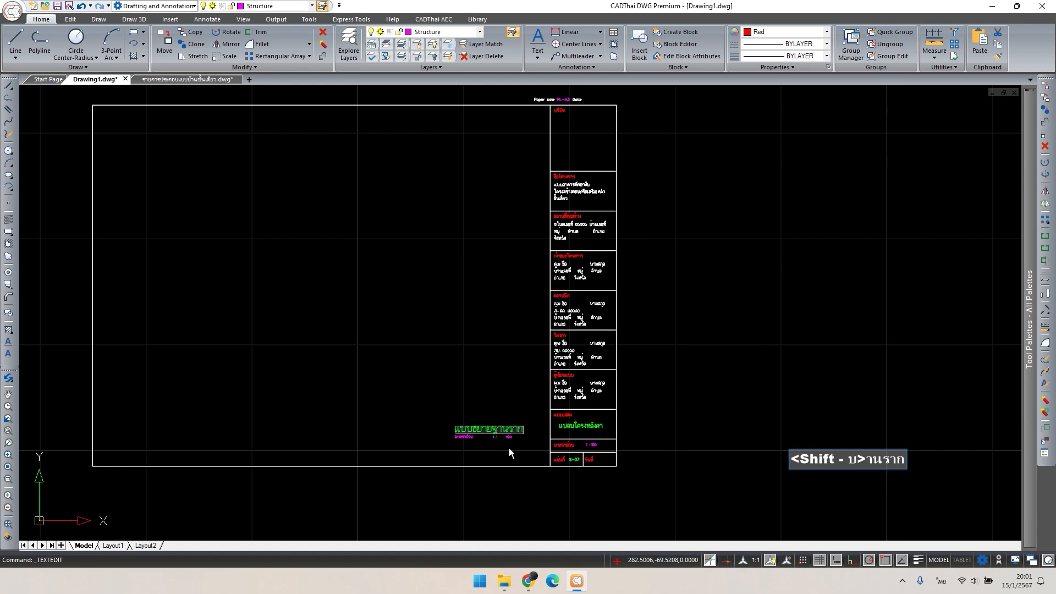
left_click(527, 441)
scroll(530, 443, "up", 4)
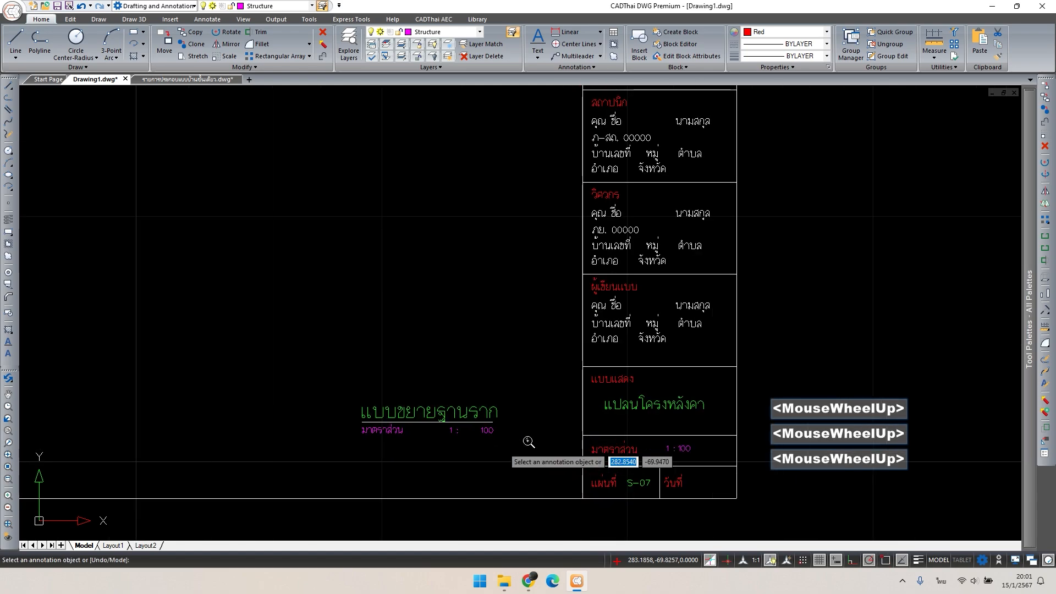
key("Escape")
- Set the drawing title's scale to 25, and the title block's drawing name to แบบขยายฐานราก with scale 1 : 25
double_click(489, 431)
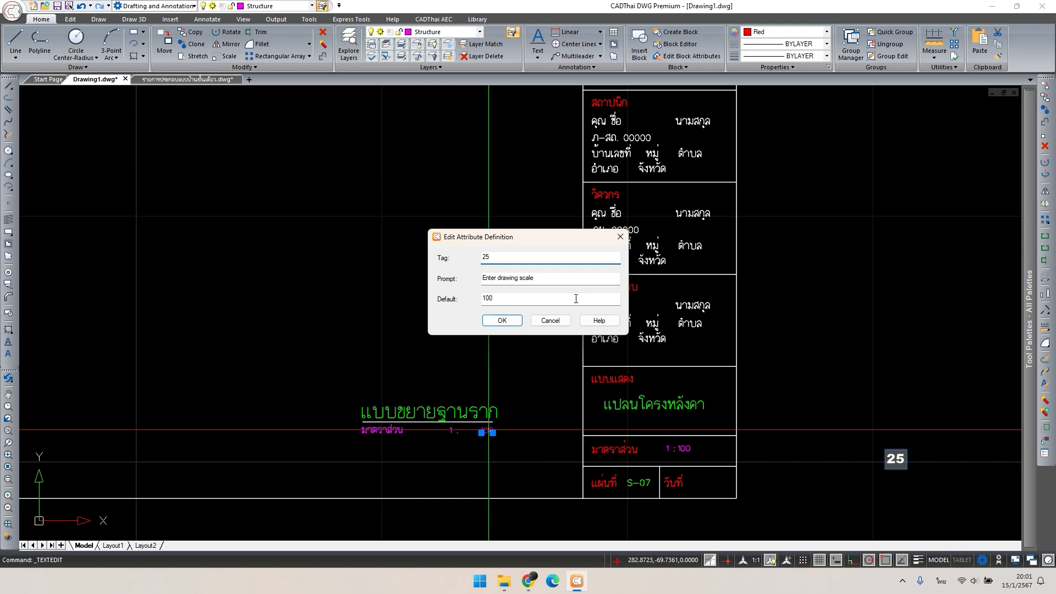
left_click(503, 321)
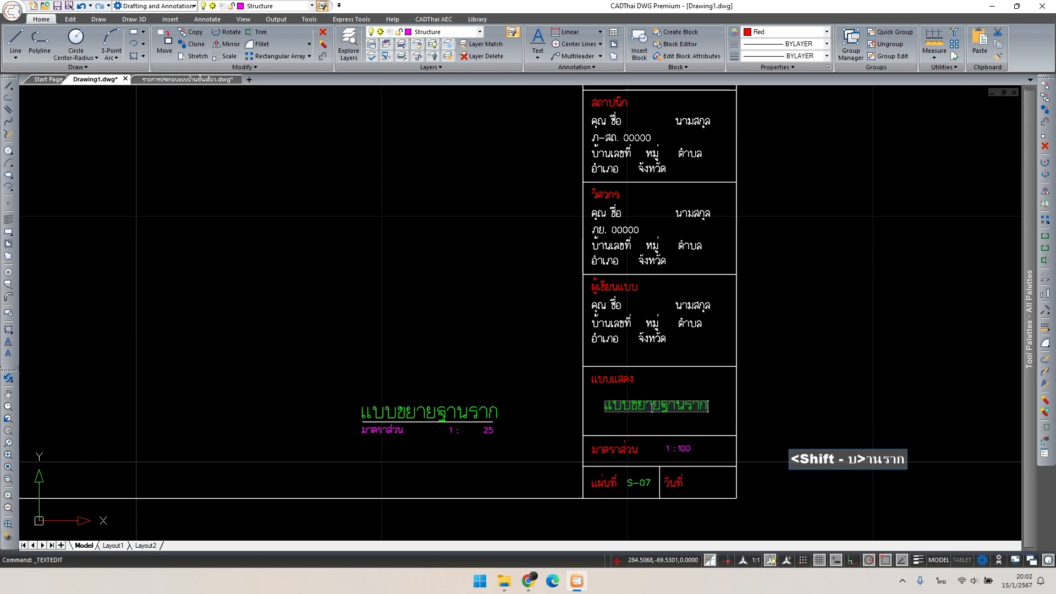
key("Return")
key("Escape")
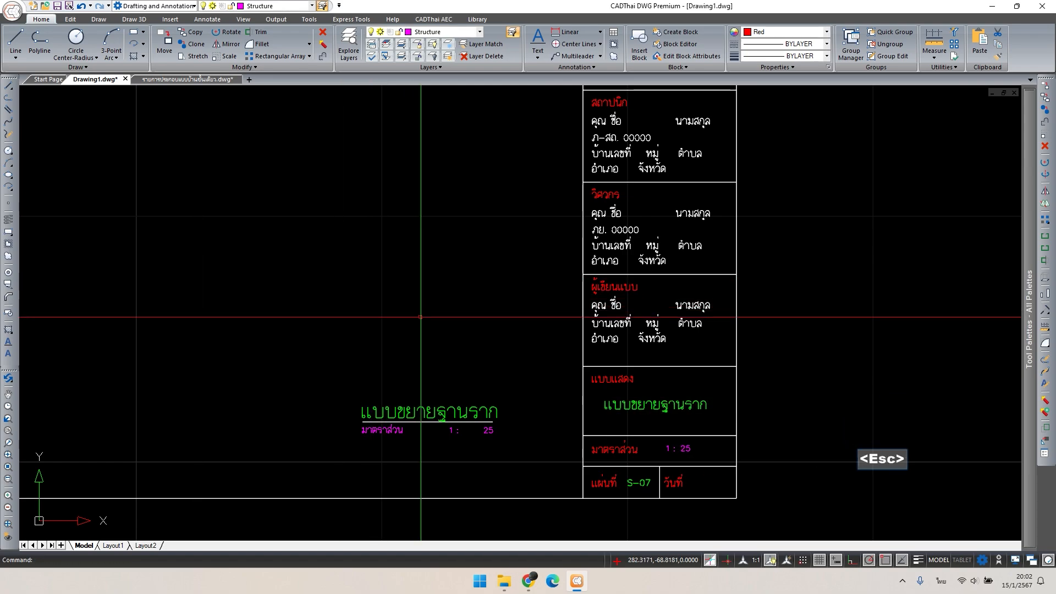
- In the รายการประกอบแบบบ้านชั้นเดียว.dwg drawing, copy the group of small footing, slab and section details beside the structural (โครงสร้าง) sheets
scroll(435, 341, "down", 2)
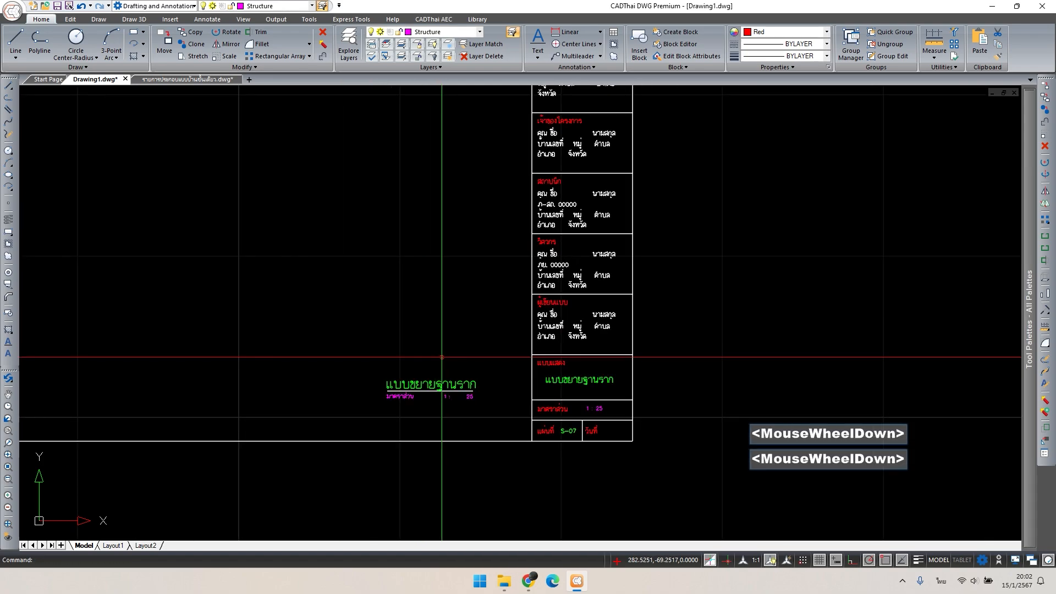
scroll(537, 404, "down", 1)
middle_click_drag(387, 345, 538, 403)
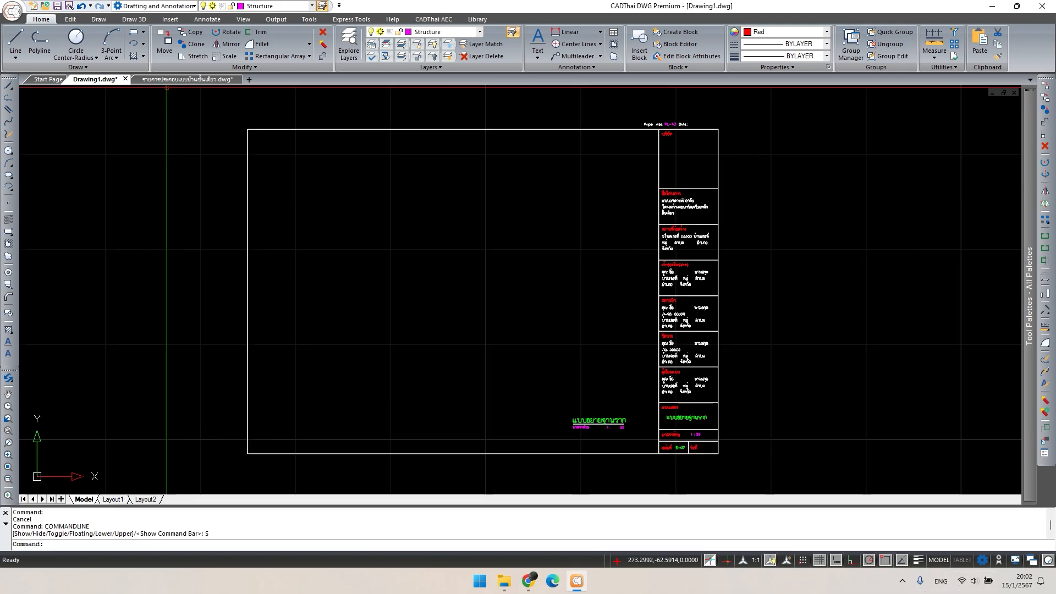
left_click(171, 80)
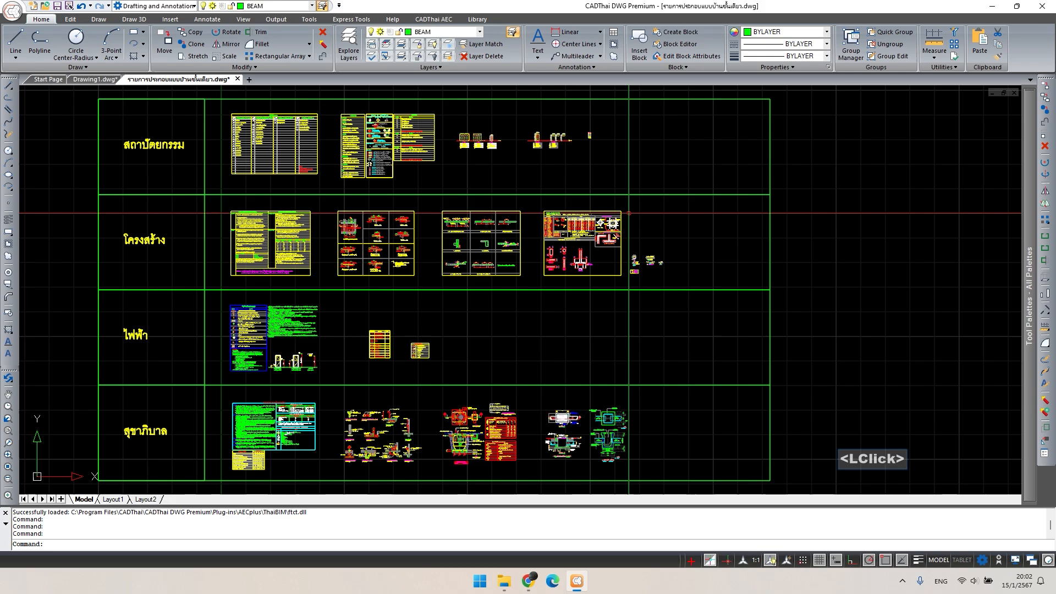
scroll(646, 269, "up", 6)
mouse_move(647, 271)
middle_mouse_down()
mouse_move(589, 288)
mouse_move(512, 286)
middle_mouse_up()
scroll(511, 286, "up", 3)
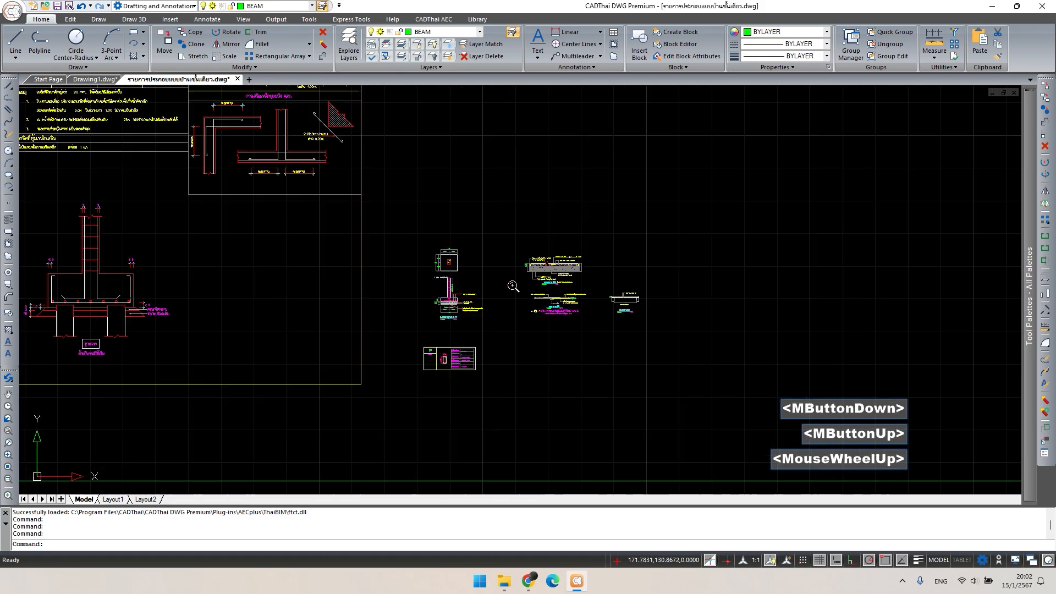
key("Escape")
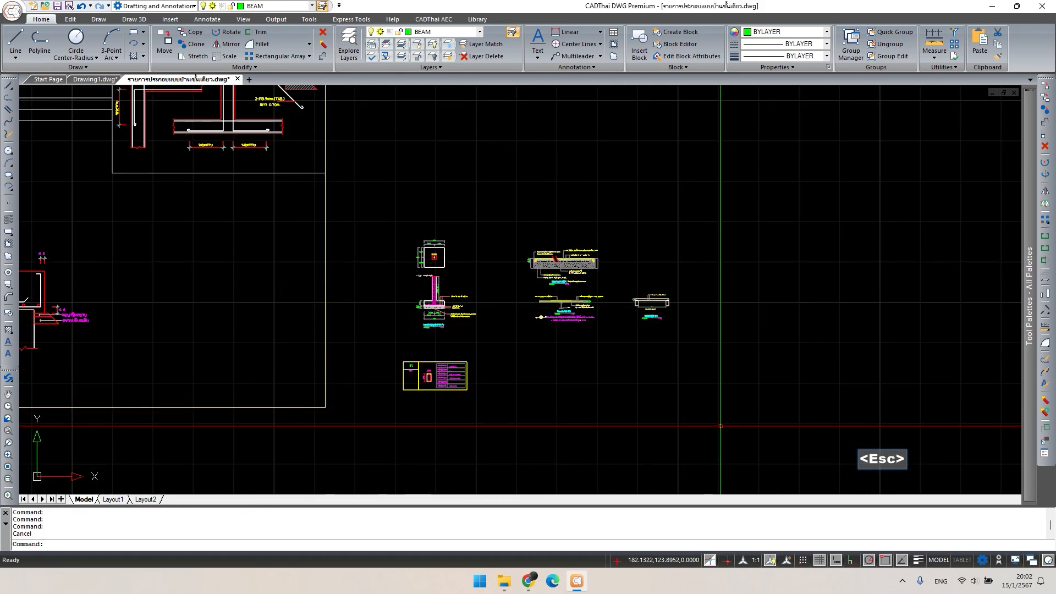
left_click(696, 424)
left_click(378, 193)
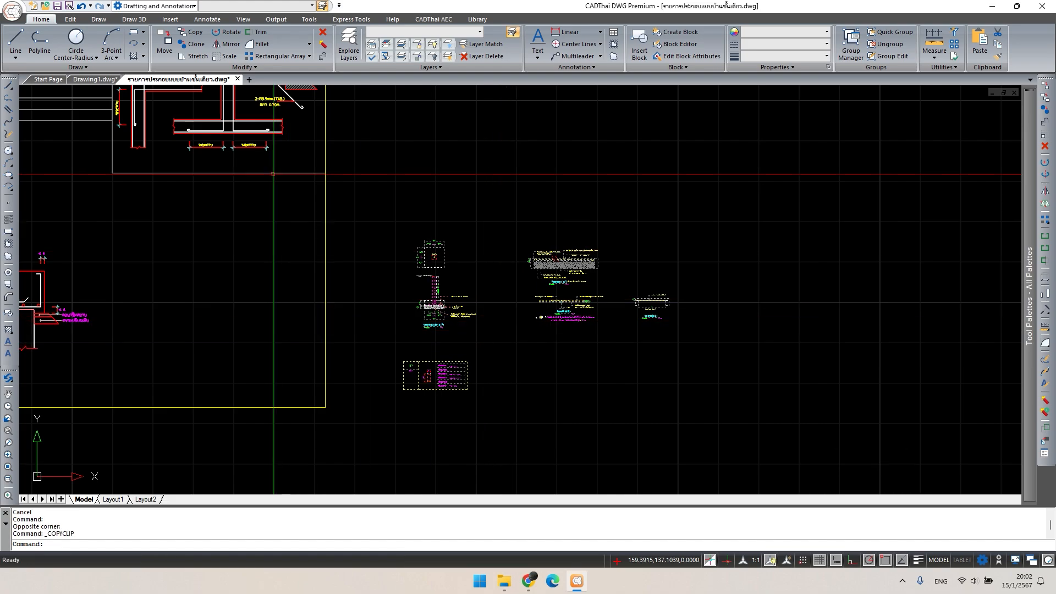
- Paste the copied structural details into Drawing1.dwg in the empty space below the scaled-down sheet
left_click(95, 81)
scroll(468, 228, "down", 2)
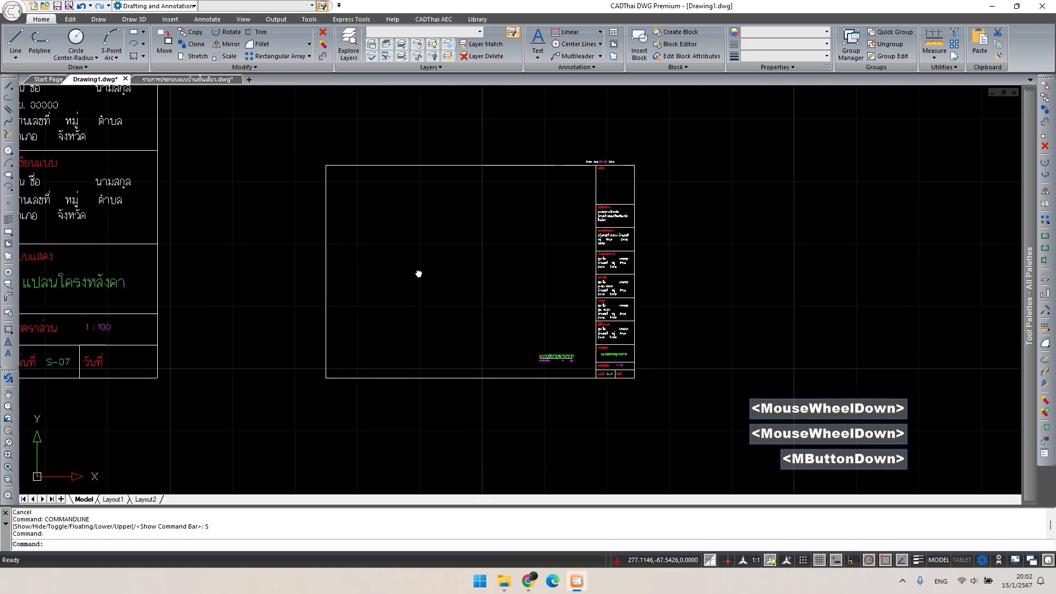
middle_click_drag(419, 273, 436, 288)
key("ctrl+v")
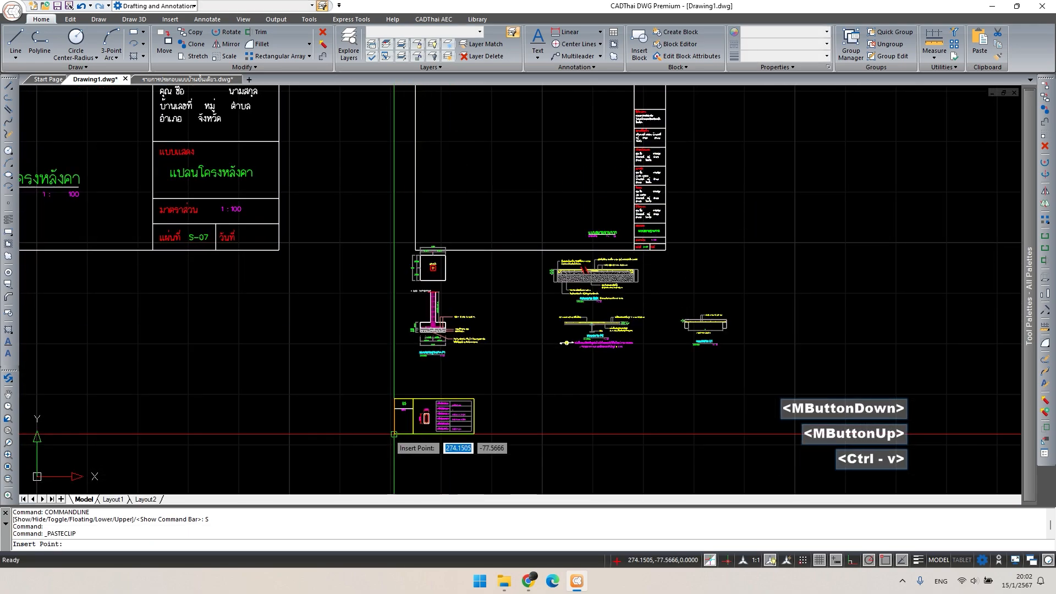
scroll(357, 468, "down", 1)
left_click(357, 468)
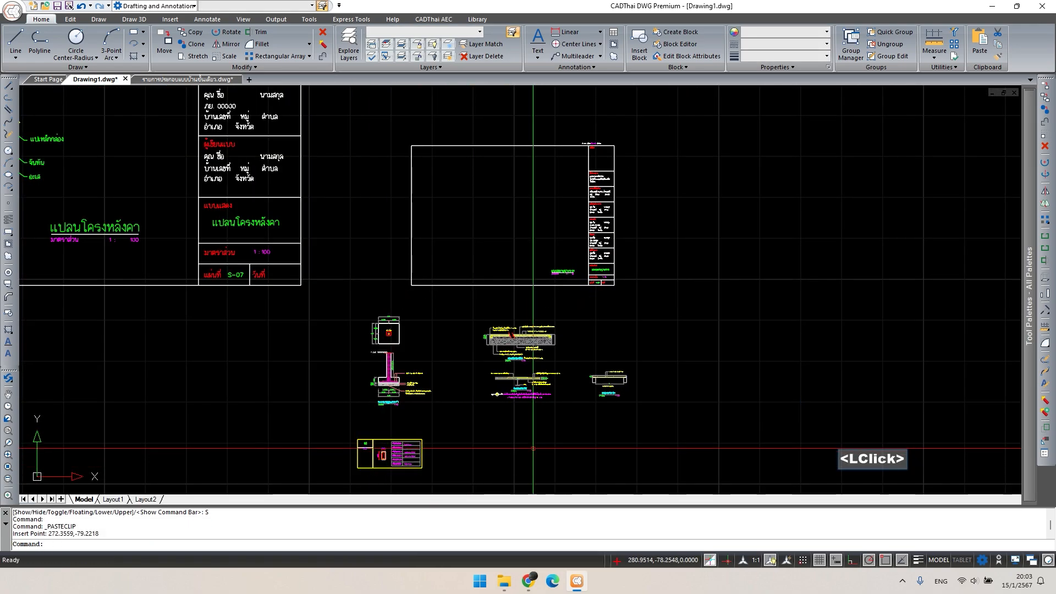
- Move the F1 footing plan and section details into the middle of the แบบขยายฐานราก sheet
scroll(478, 374, "down", 3)
left_click(396, 386)
type("m")
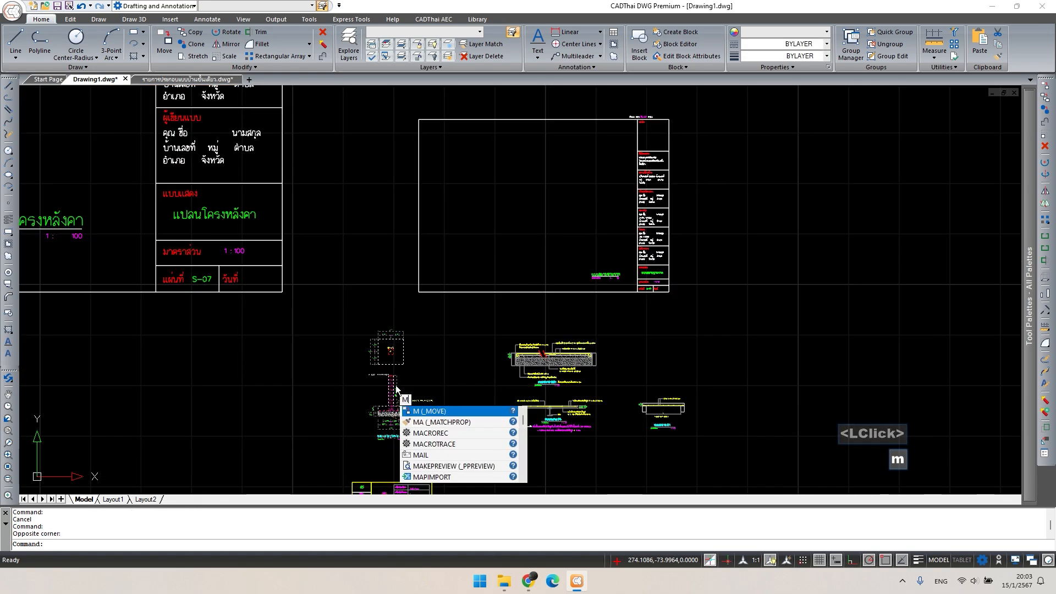
key("space")
left_click(393, 390)
middle_click_drag(534, 250, 481, 277)
scroll(479, 279, "up", 2)
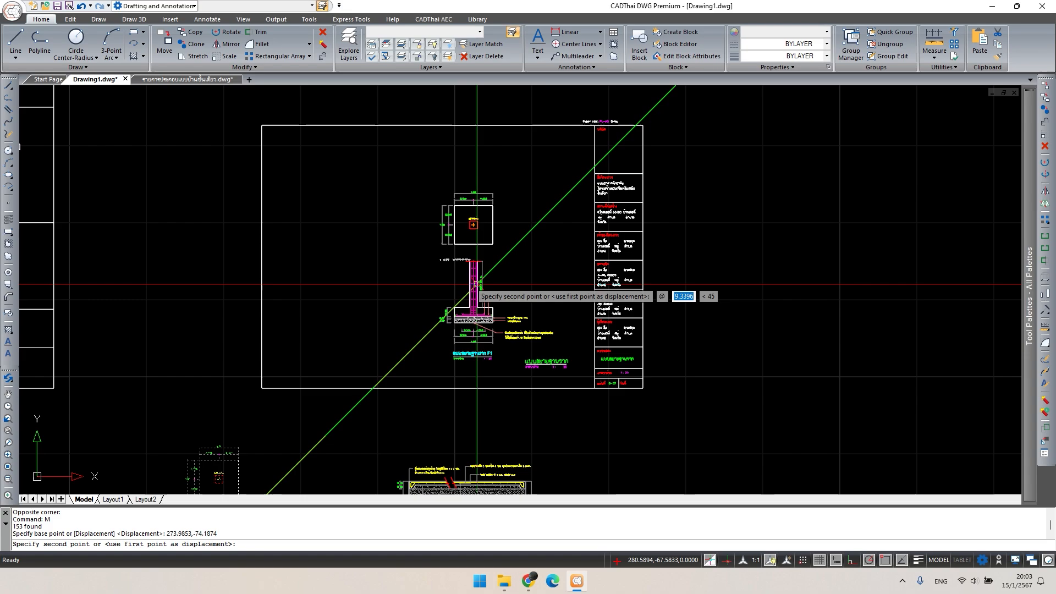
left_click(480, 287)
scroll(504, 349, "up", 5)
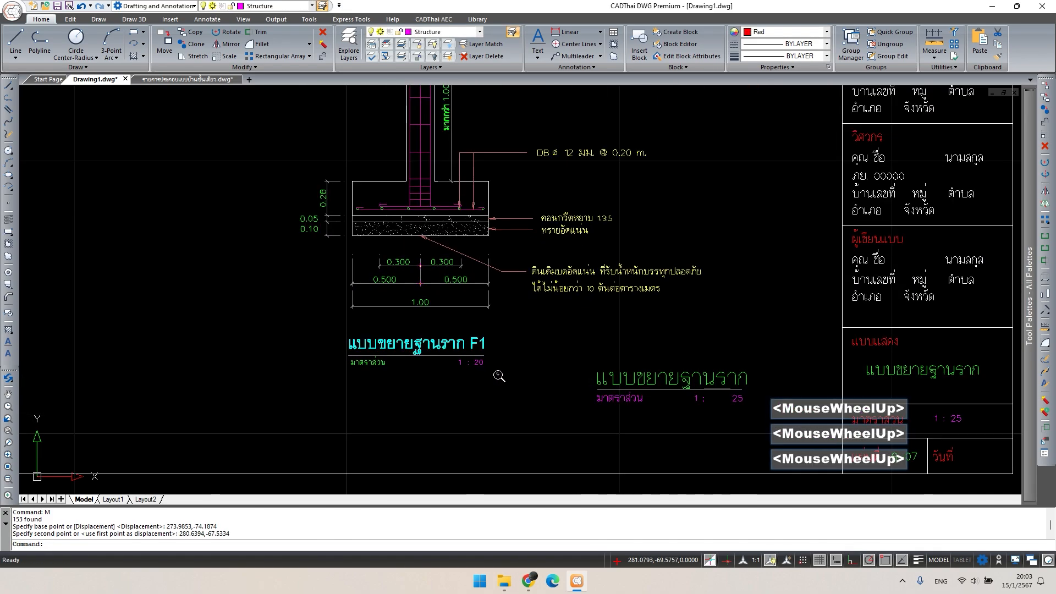
key("Escape")
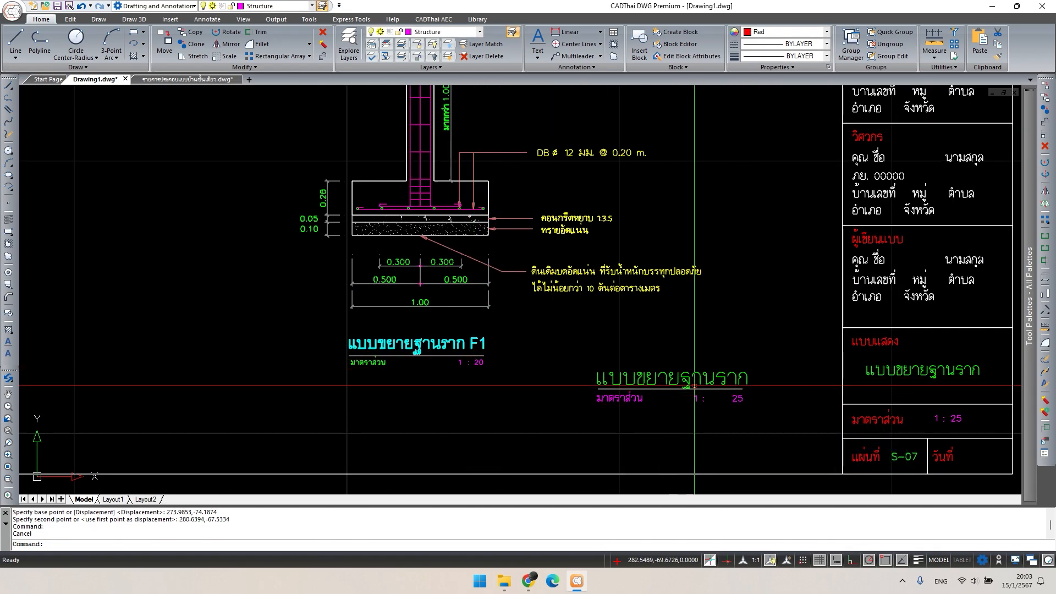
scroll(487, 356, "down", 3)
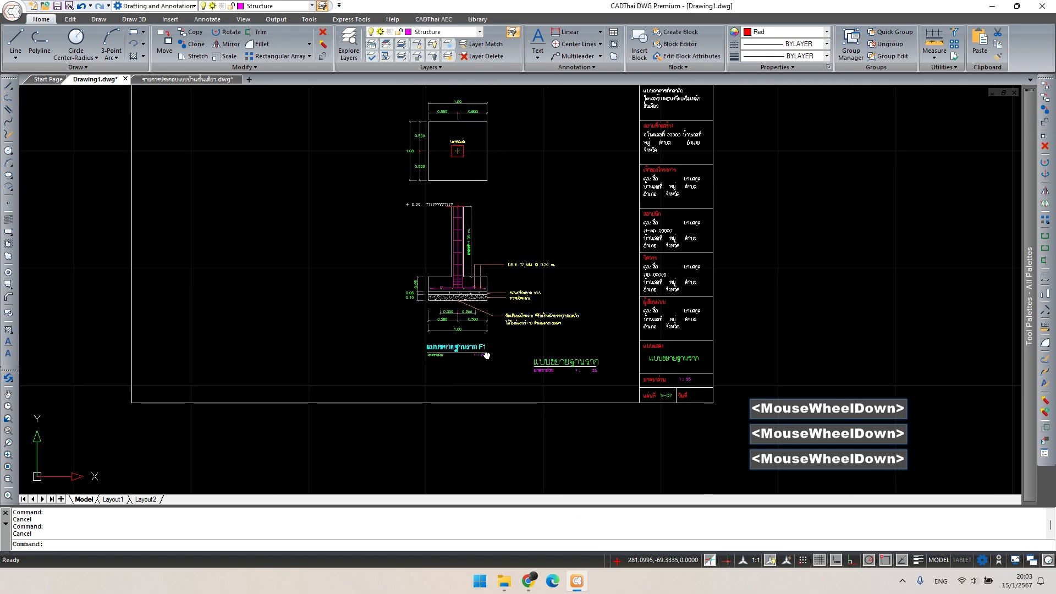
middle_click(224, 485)
scroll(225, 486, "down", 1)
key("Escape")
left_click(649, 430)
left_click(467, 382)
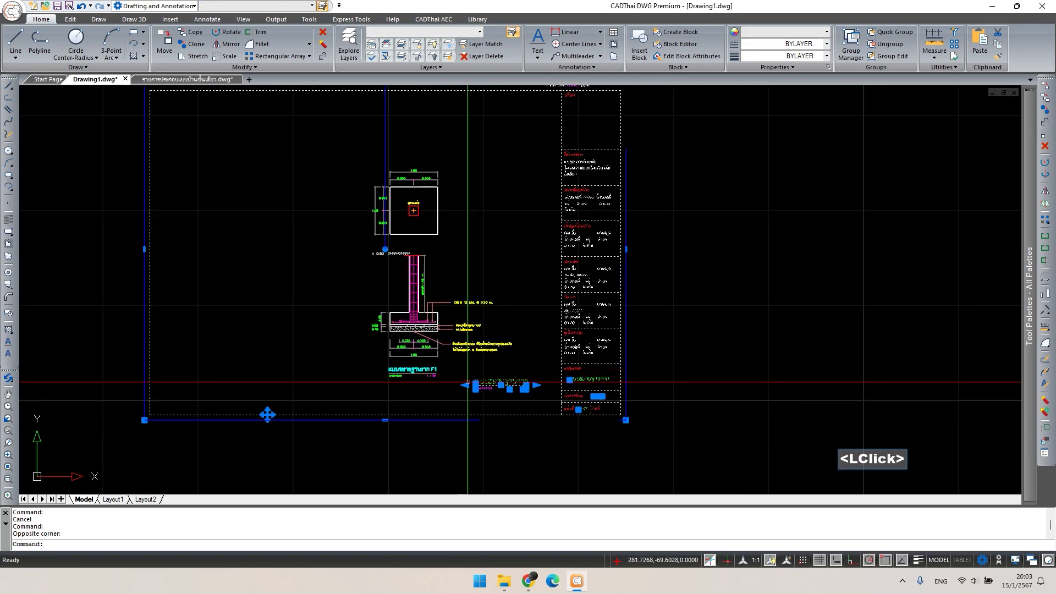
key("Escape")
- Delete the leftover drawing title and scale text beside the F1 footing detail
scroll(492, 391, "up", 3)
double_click(499, 377)
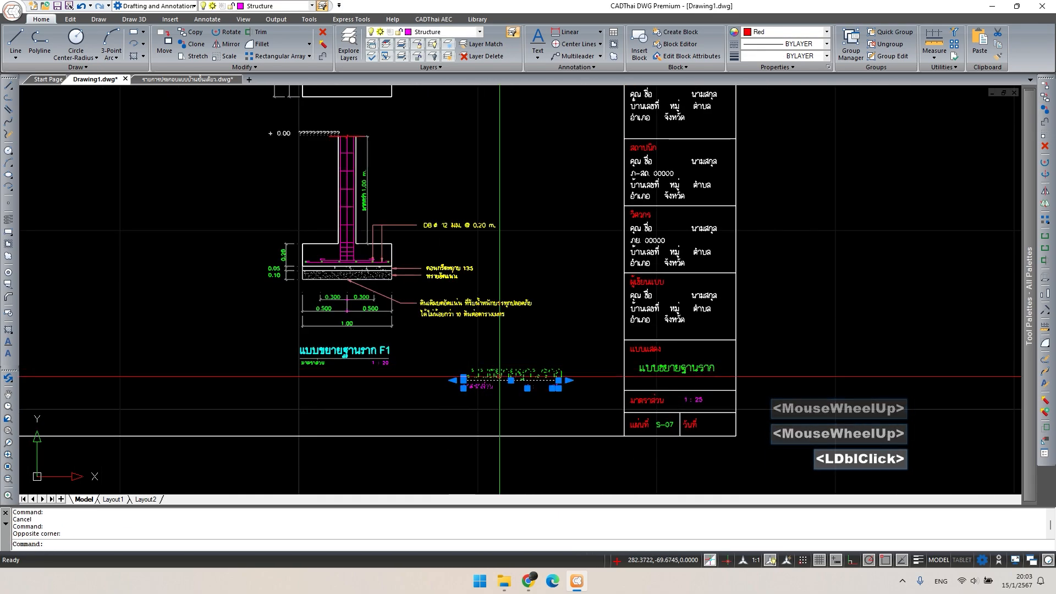
key("Delete")
scroll(621, 415, "down", 3)
key("Escape")
- Scale the แบบขยายฐานราก sheet frame by a factor of 20/25 from its lower-left corner
left_click(632, 405)
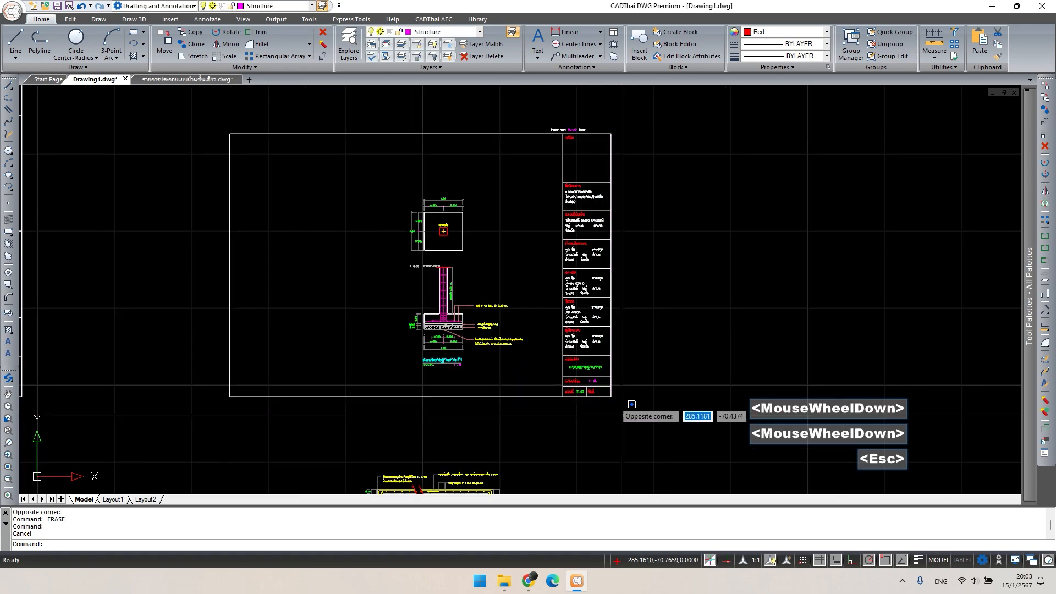
left_click(548, 110)
type("s")
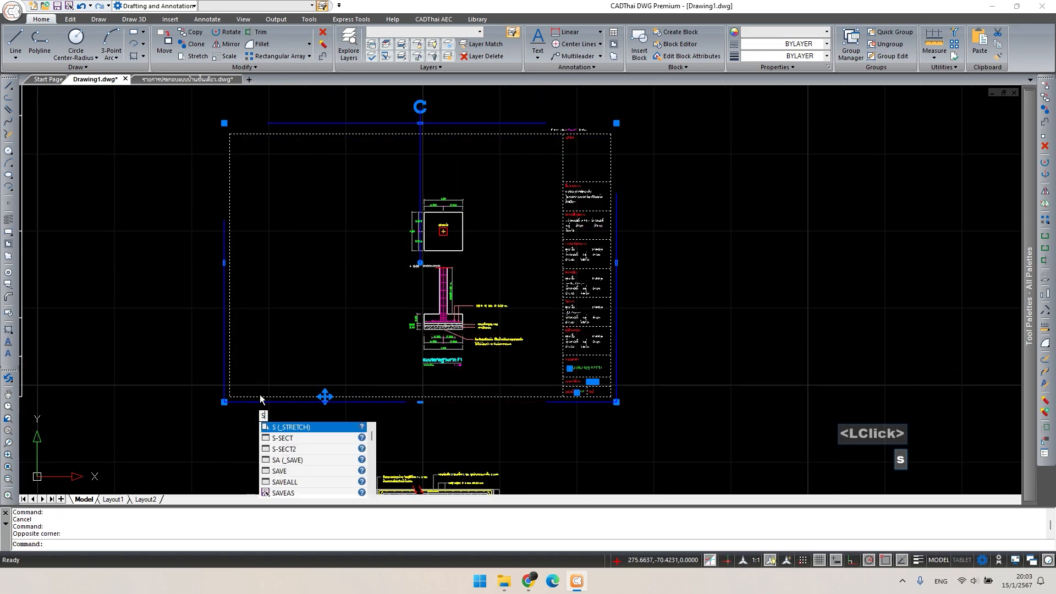
type("c")
key("space")
left_click(229, 397)
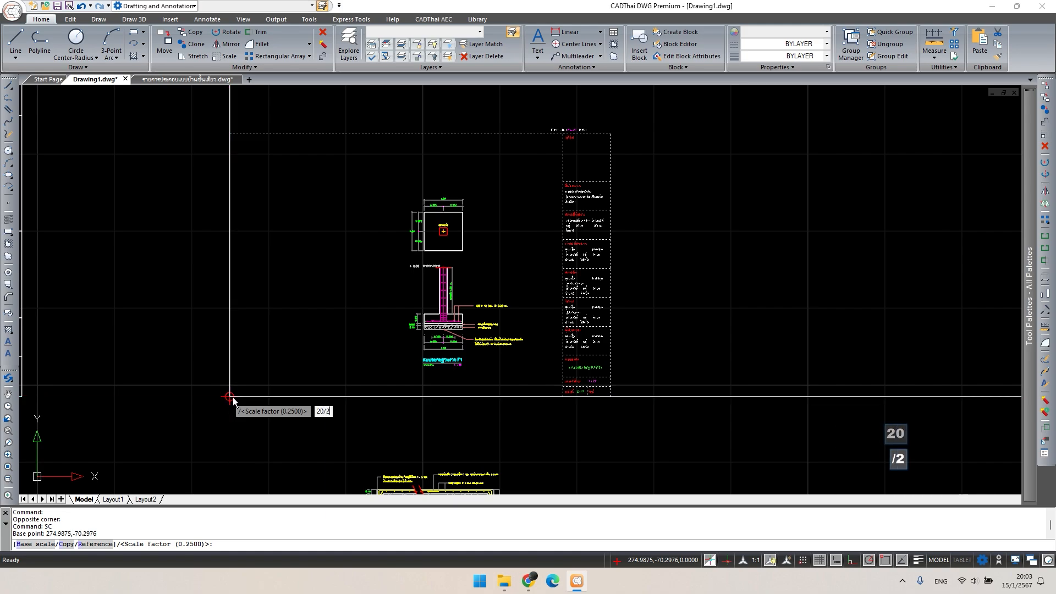
key("Return")
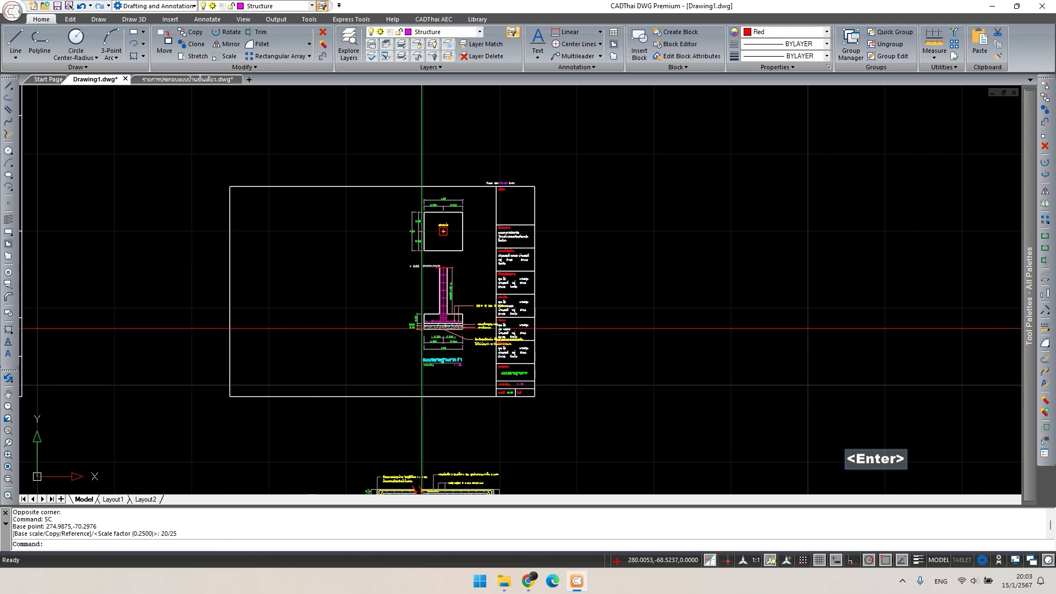
key("Escape")
- Move the F1 footing plan and section details clear of the title block, keeping the title block texts out of the selection
left_click(379, 165)
left_click(571, 380)
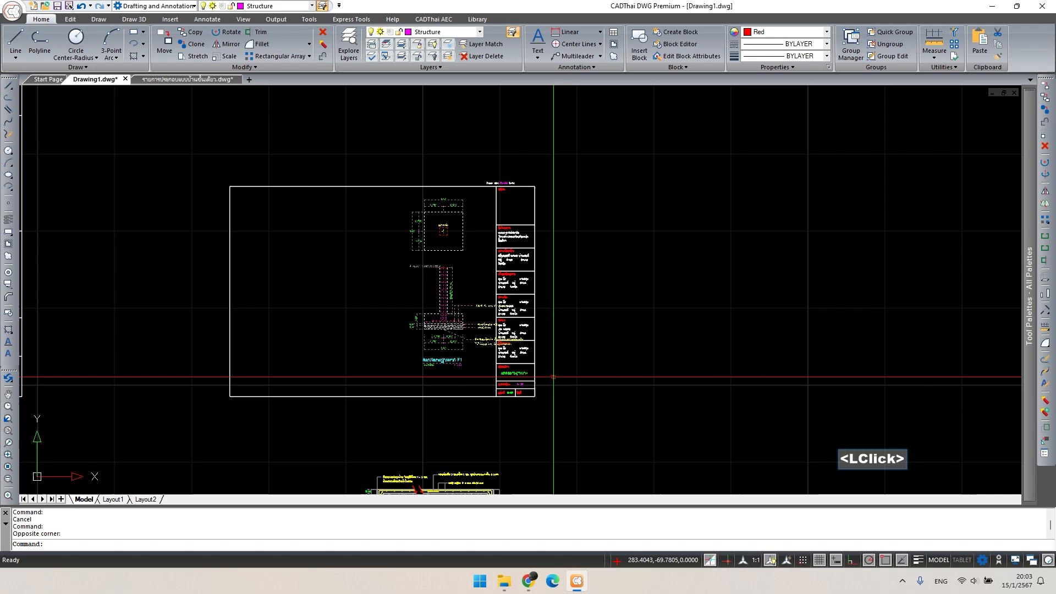
scroll(502, 382, "up", 3)
left_click(536, 346, "shift")
left_click(405, 345, "shift")
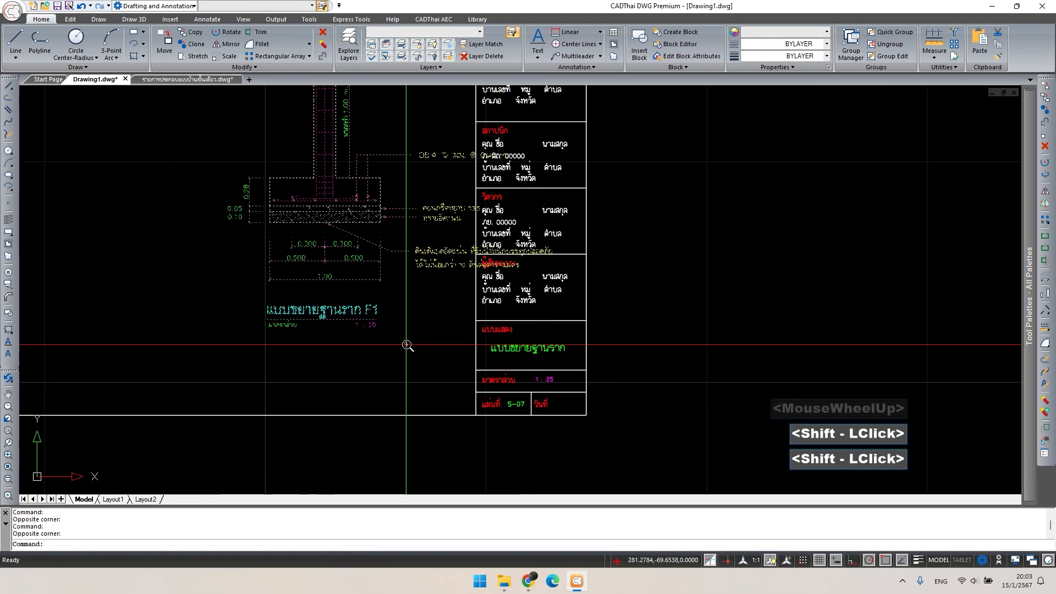
scroll(405, 345, "down", 1)
middle_click(484, 378)
type("m")
key("space")
left_click(504, 354)
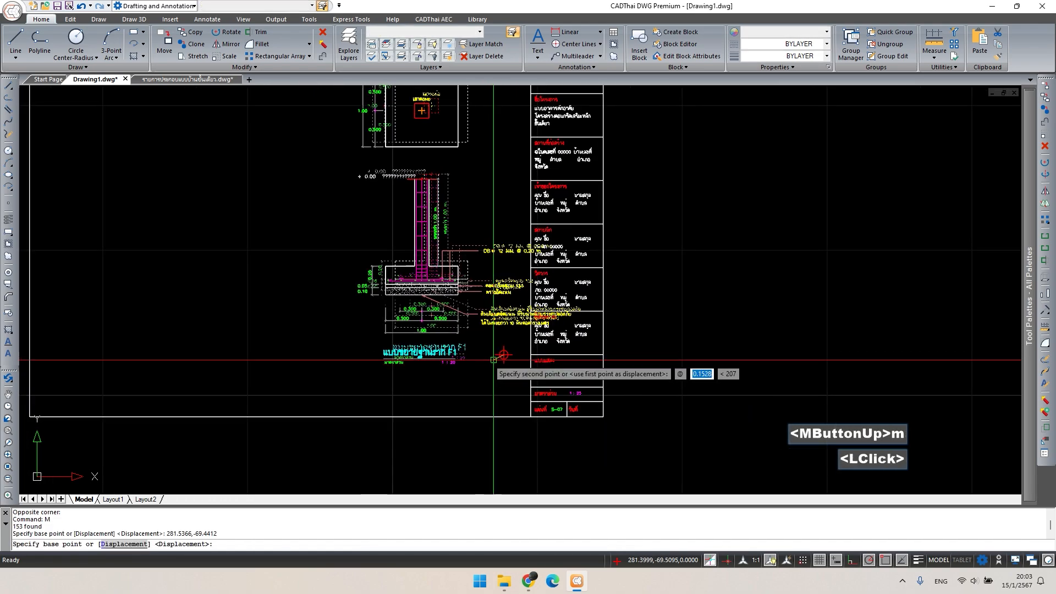
left_click(444, 374)
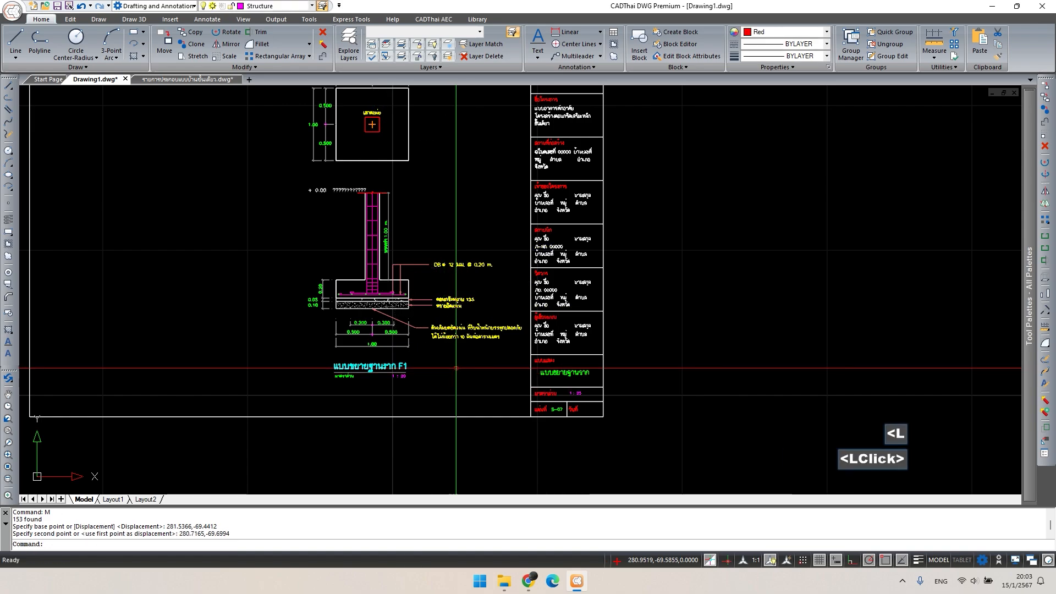
middle_click_drag(444, 374, 418, 352)
scroll(396, 339, "up", 1)
key("Escape")
scroll(396, 339, "up", 1)
scroll(396, 340, "up", 1)
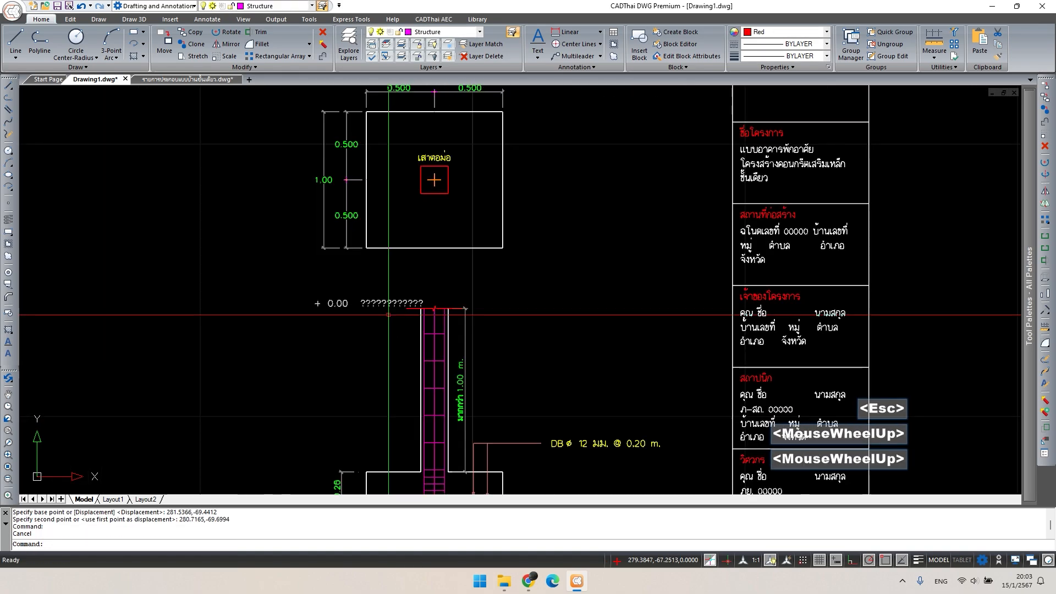
left_click(396, 303)
left_click(452, 351)
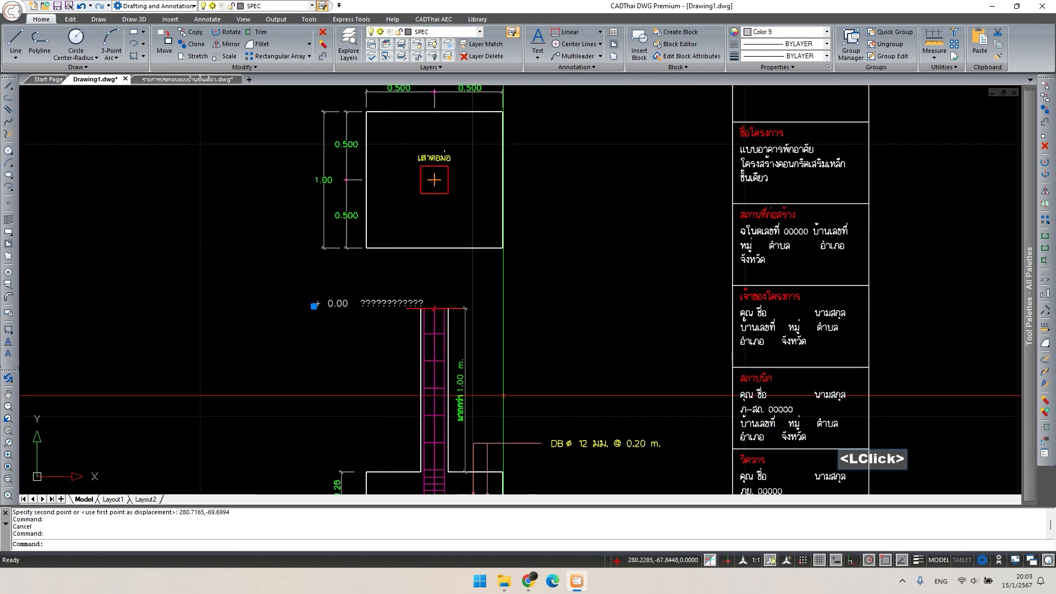
scroll(504, 375, "down", 1)
middle_click_drag(504, 375, 461, 241)
key("Escape")
middle_click_drag(551, 347, 559, 352)
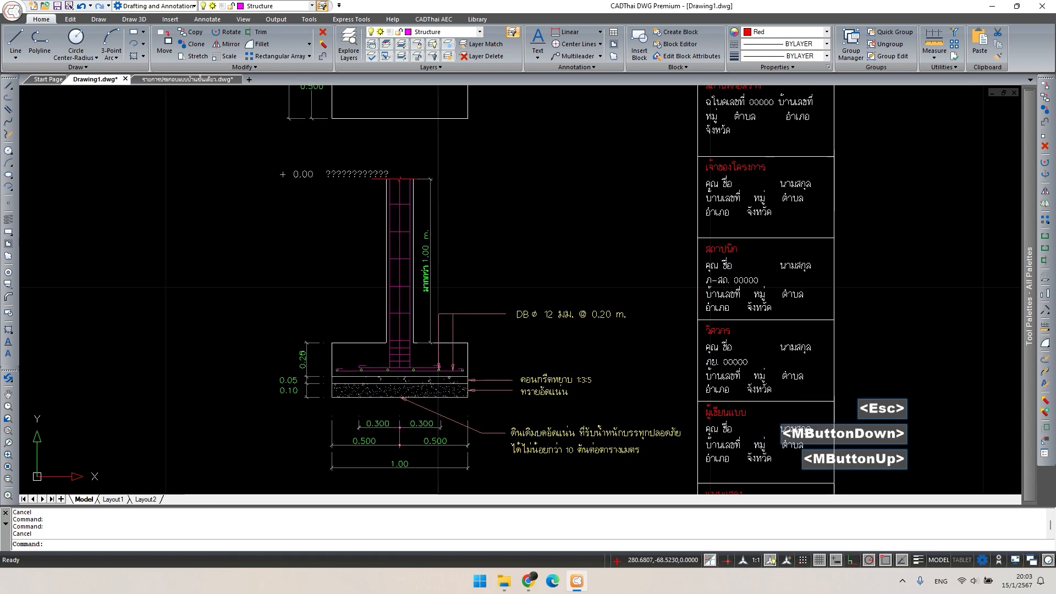
type("ma")
scroll(529, 377, "up", 1)
key("space")
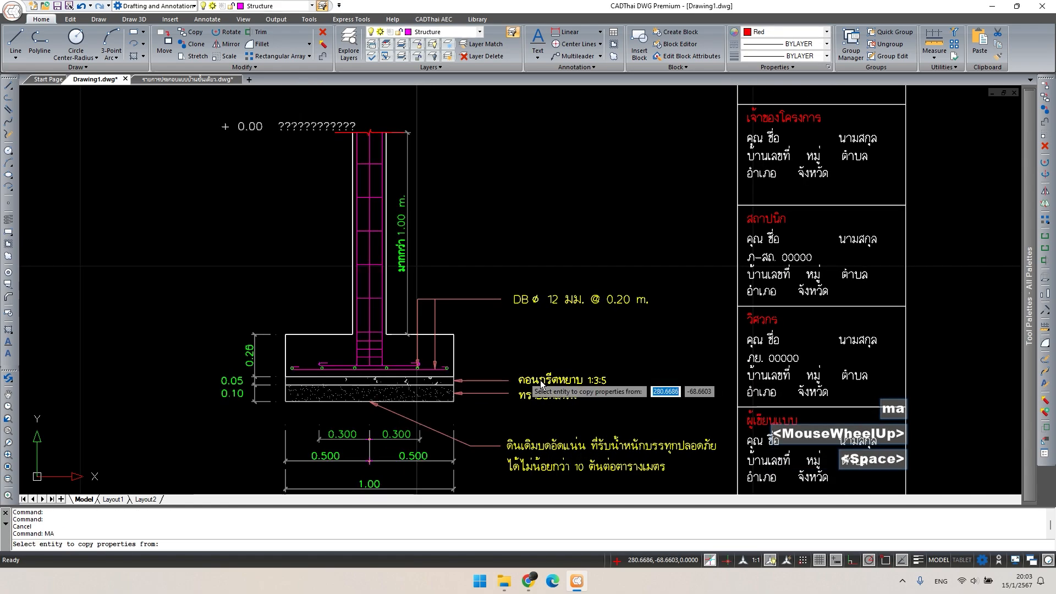
key("Escape")
key("Escape")
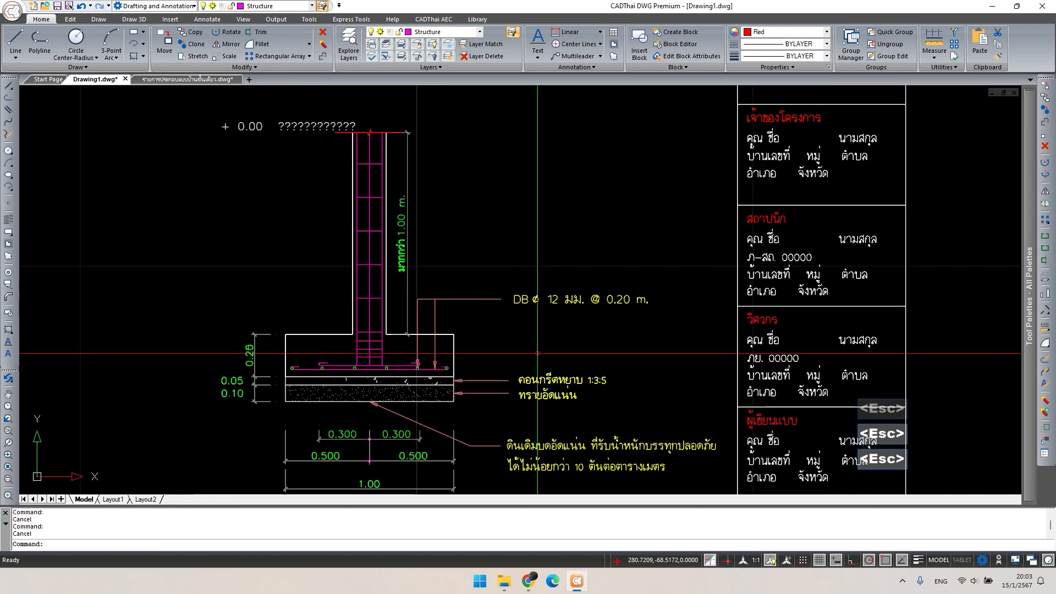
- Match the + 0.00 ground-level label's properties to the yellow material note beside the footing section
key("space")
left_click(531, 356)
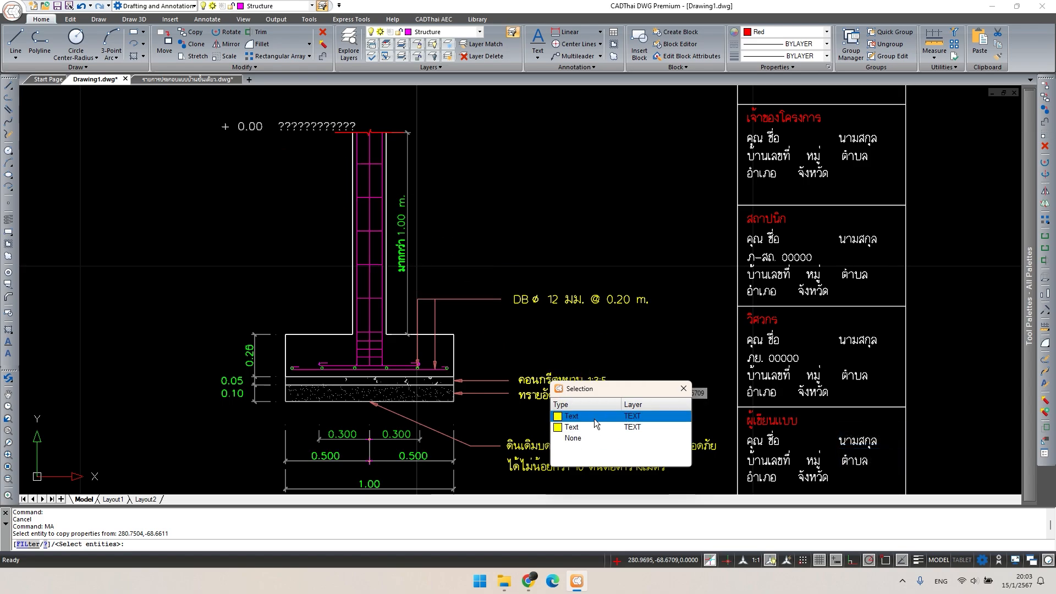
left_click(609, 428)
left_click(410, 132)
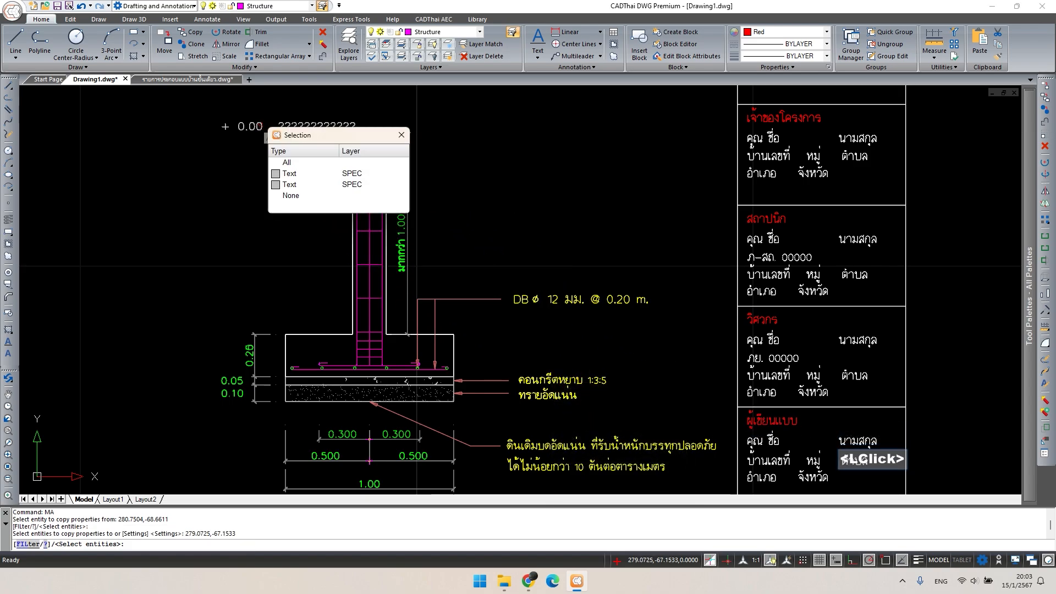
left_click(291, 176)
key("space")
key("Escape")
- Delete the overlapping unreadable copy of the + 0.00 level label and move the readable label horizontally closer to the column
left_click(342, 124)
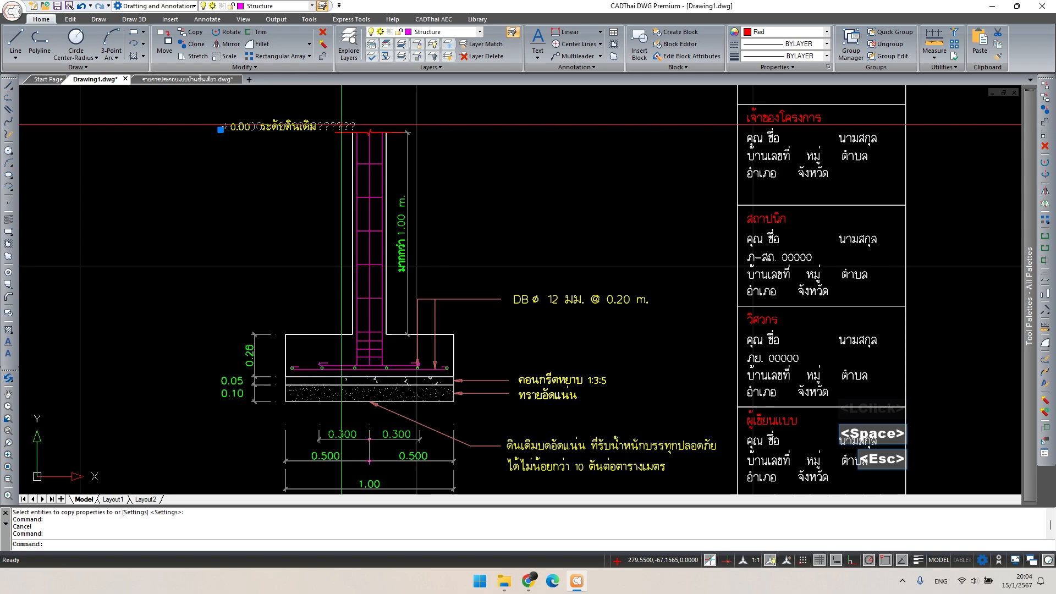
key("Delete")
left_click(242, 117)
left_click(232, 137)
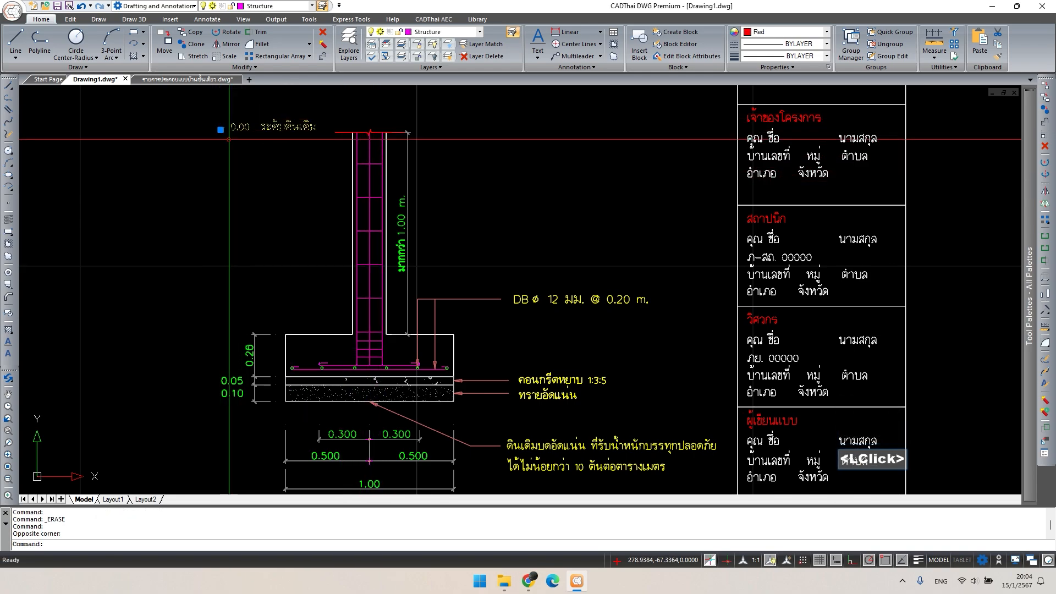
type("m")
key("space")
left_click(246, 193)
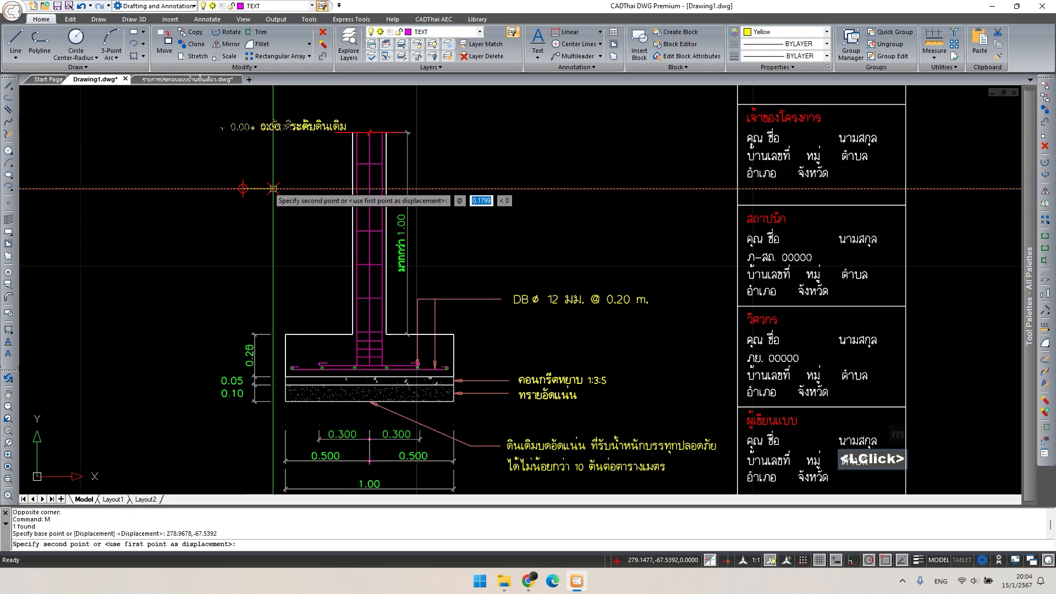
left_click(274, 192)
key("Escape")
- Delete the overlapping duplicate text and diameter-symbol slash of the DB ø 12 มม. @ 0.20 m. rebar note
left_click(667, 304)
key("Escape")
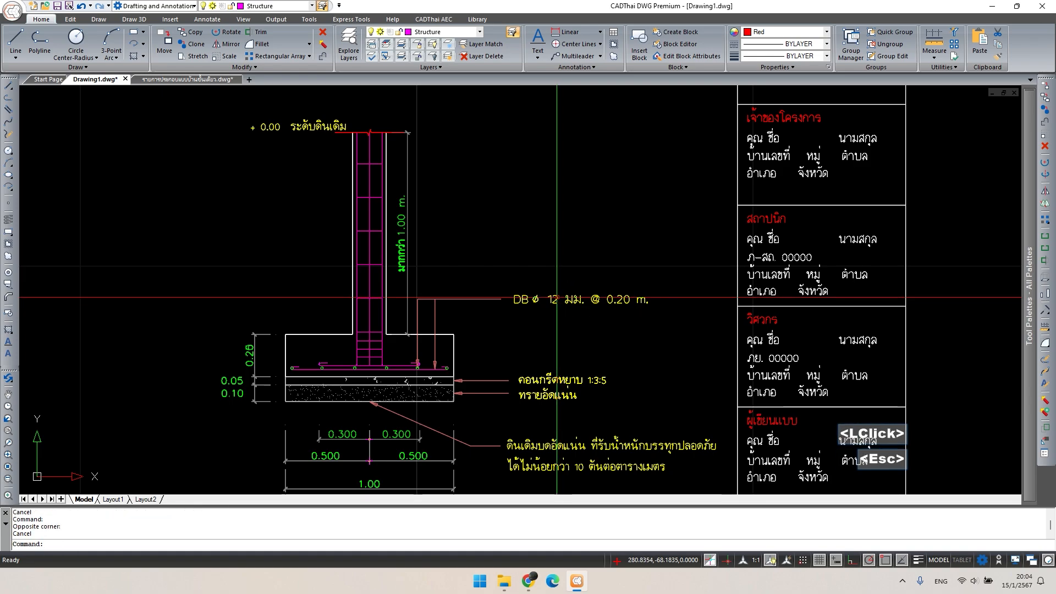
key("Delete")
scroll(557, 297, "up", 5)
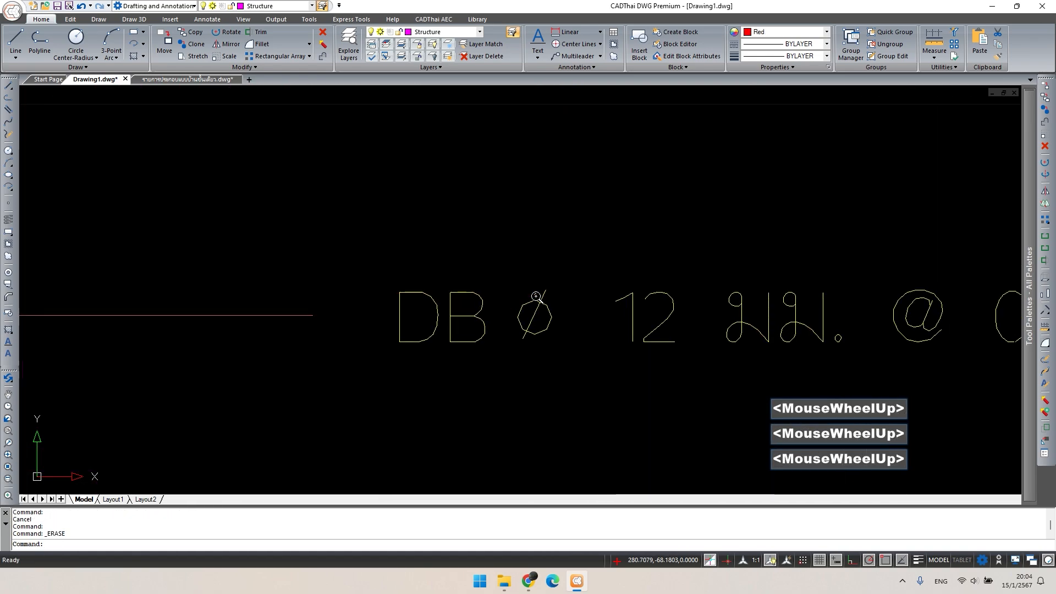
key("Escape")
left_click(543, 293)
left_click(589, 333)
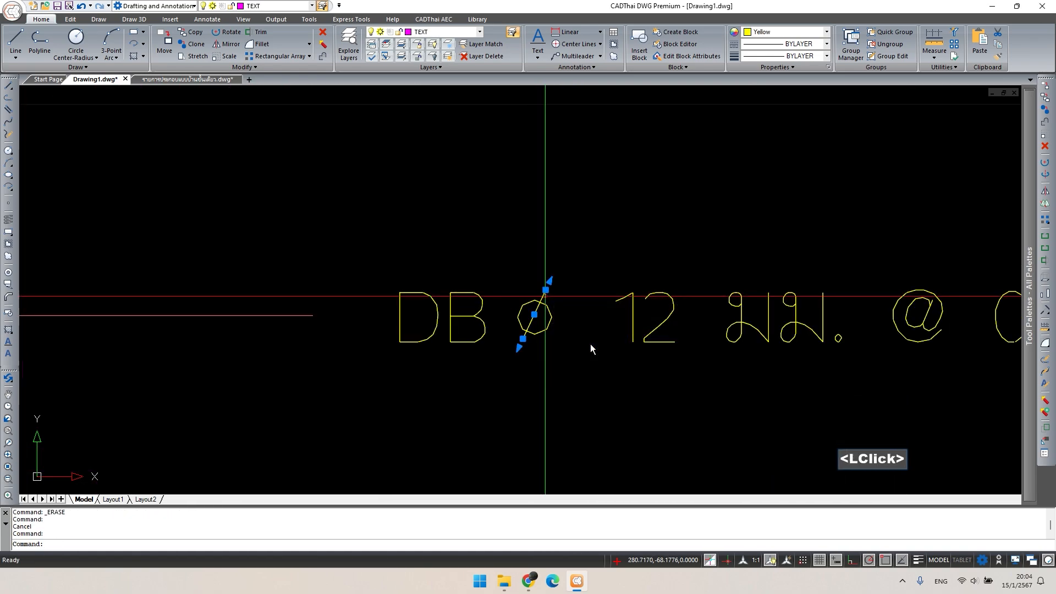
key("Delete")
- Delete the overlapping duplicates of the คอนกรีตหยาบ 1:3:5 and ทรายอัดแน่น notes beside the footing section
scroll(536, 254, "down", 5)
middle_click_drag(512, 461, 512, 337)
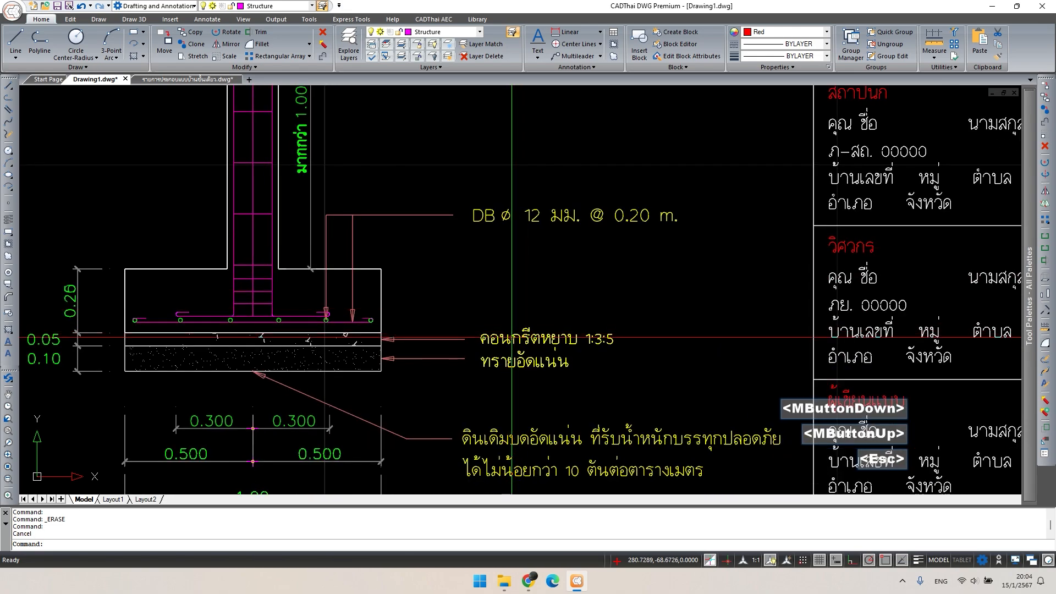
left_click(511, 337)
left_click(556, 386)
key("Delete")
middle_click_drag(549, 367, 533, 286)
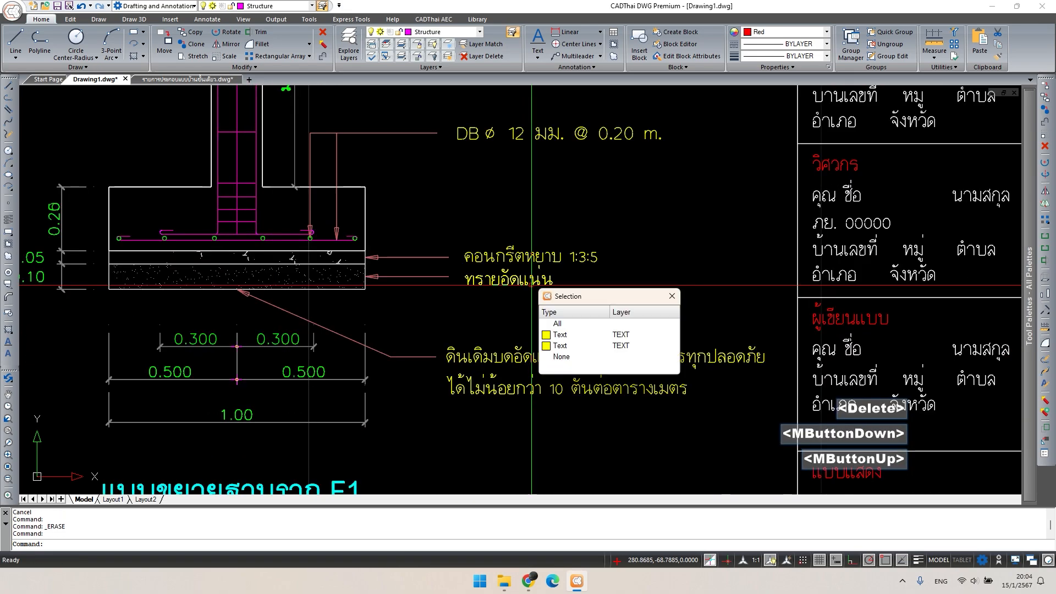
left_click(534, 286)
left_click(560, 335)
key("Delete")
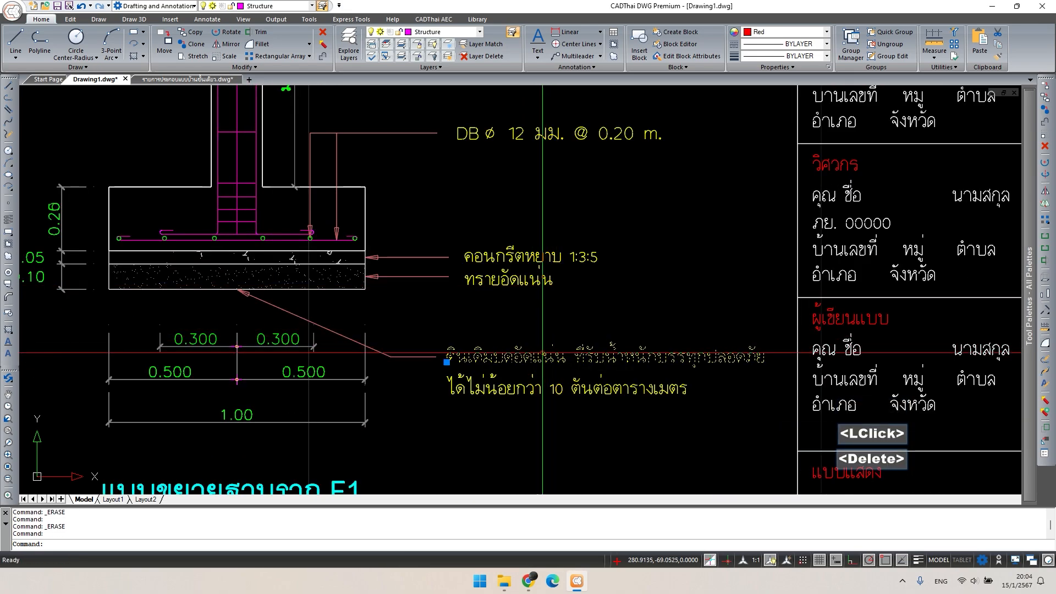
key("Escape")
key("Escape")
- Examine the footing and column layout with its F1, C1 labels on the foundation plan's grid lines
scroll(531, 380, "down", 2)
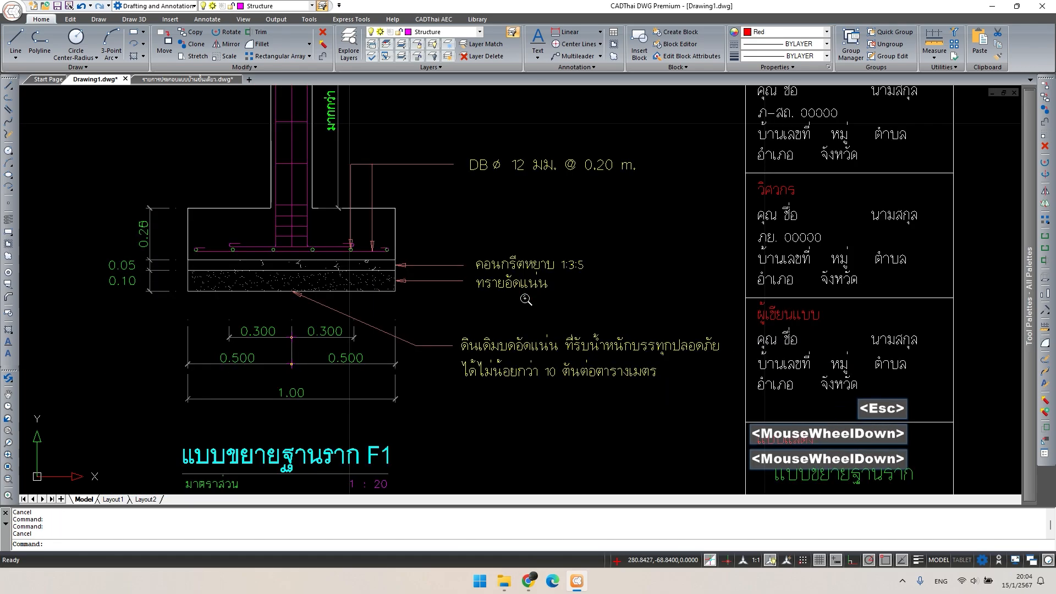
middle_click_drag(530, 380, 540, 386)
scroll(406, 353, "down", 5)
middle_click_drag(406, 353, 900, 353)
scroll(568, 330, "up", 6)
key("Escape")
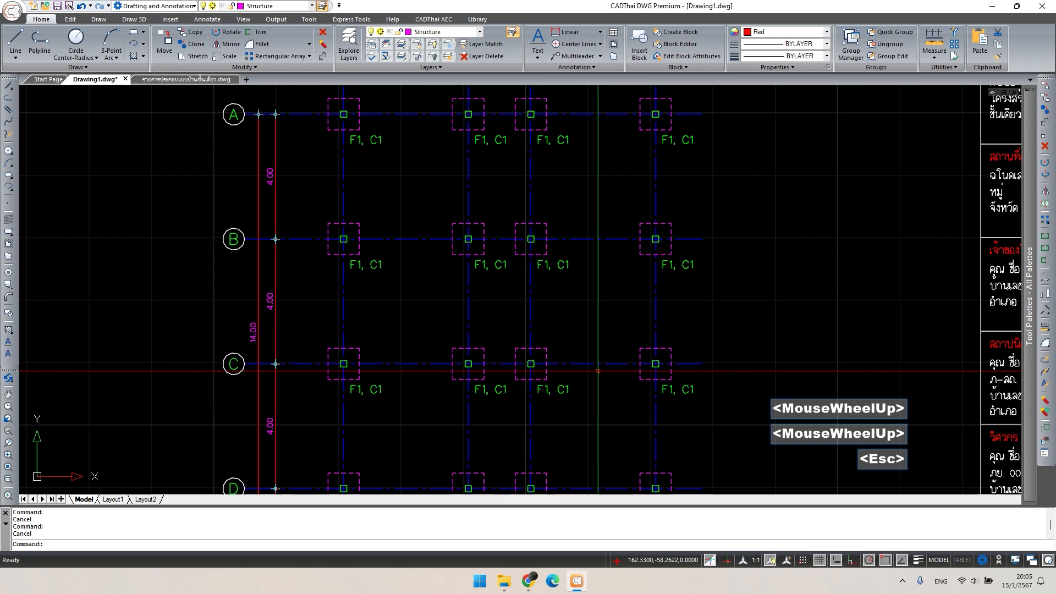
middle_click_drag(569, 331, 509, 262)
scroll(535, 357, "down", 2)
middle_click_drag(535, 357, 517, 398)
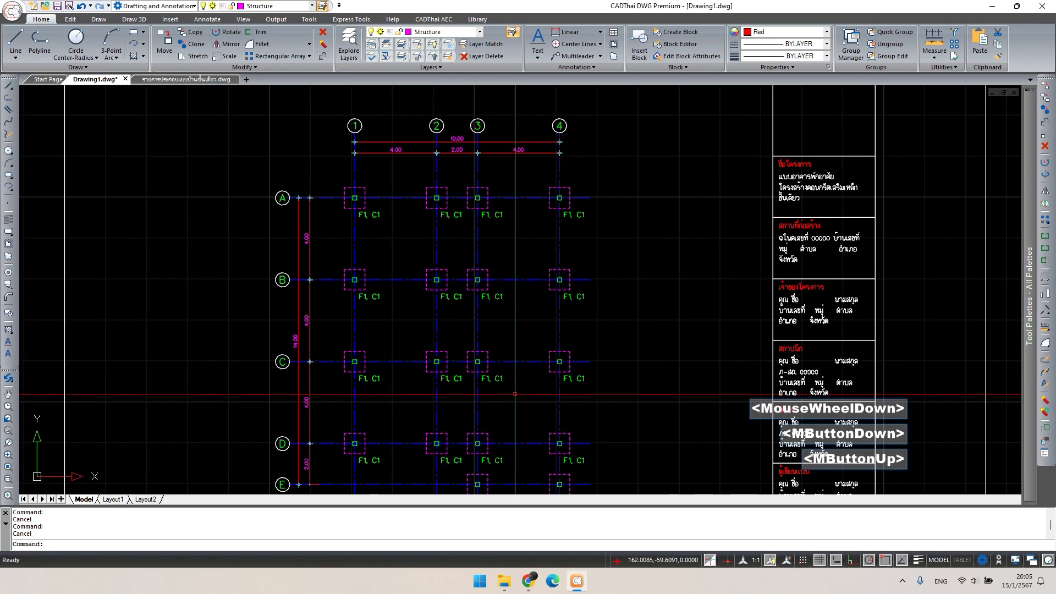
scroll(474, 319, "up", 2)
middle_click_drag(434, 264, 437, 294)
key("Escape")
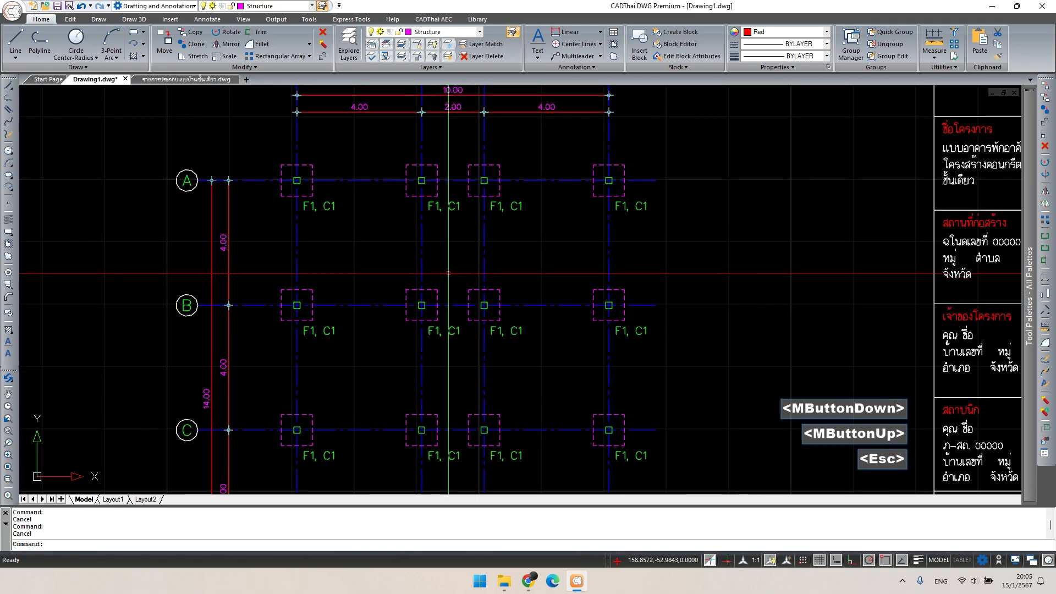
scroll(437, 270, "up", 1)
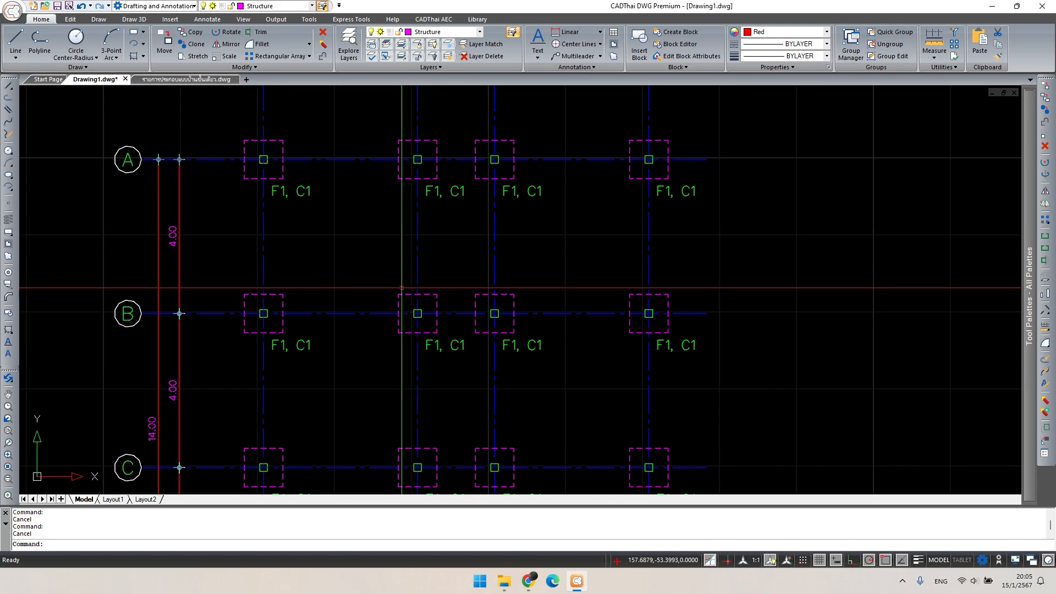
scroll(402, 288, "down", 1)
middle_click_drag(402, 287, 391, 279)
scroll(373, 292, "up", 1)
key("Escape")
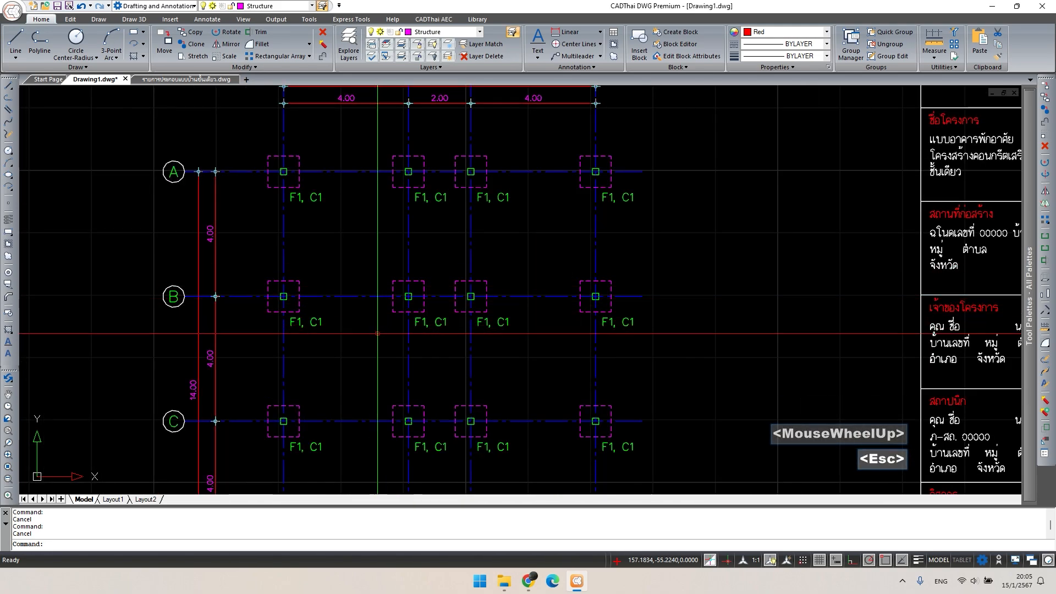
mouse_move(377, 333)
middle_mouse_down()
mouse_move(361, 323)
mouse_move(378, 344)
middle_mouse_up()
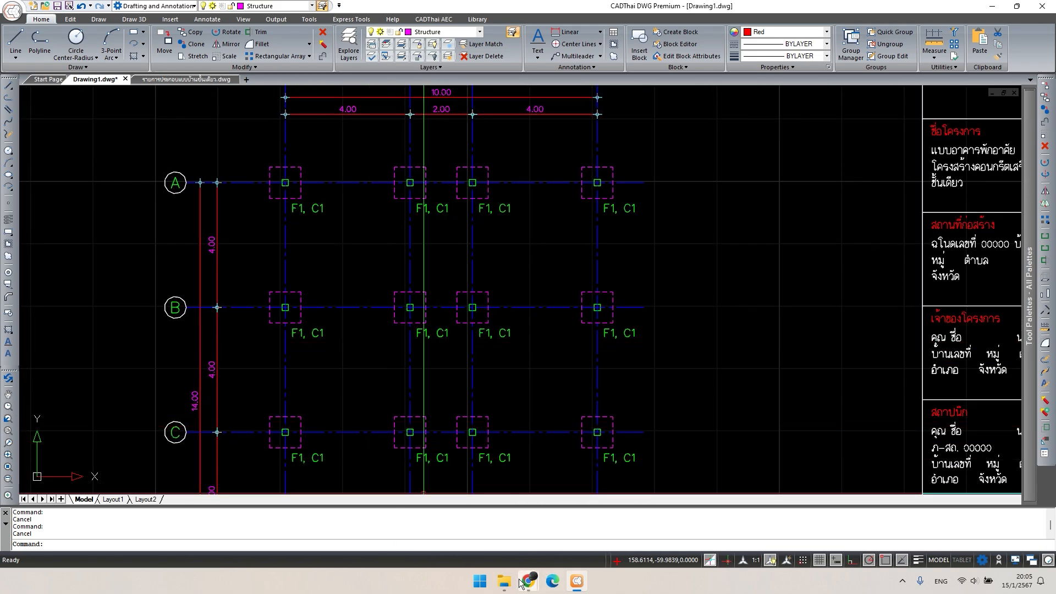
- Locate 03 Concrete Footing.xlsx in File Explorer's Calculation folder and return to the drawing
mouse_move(512, 588)
left_click(502, 429)
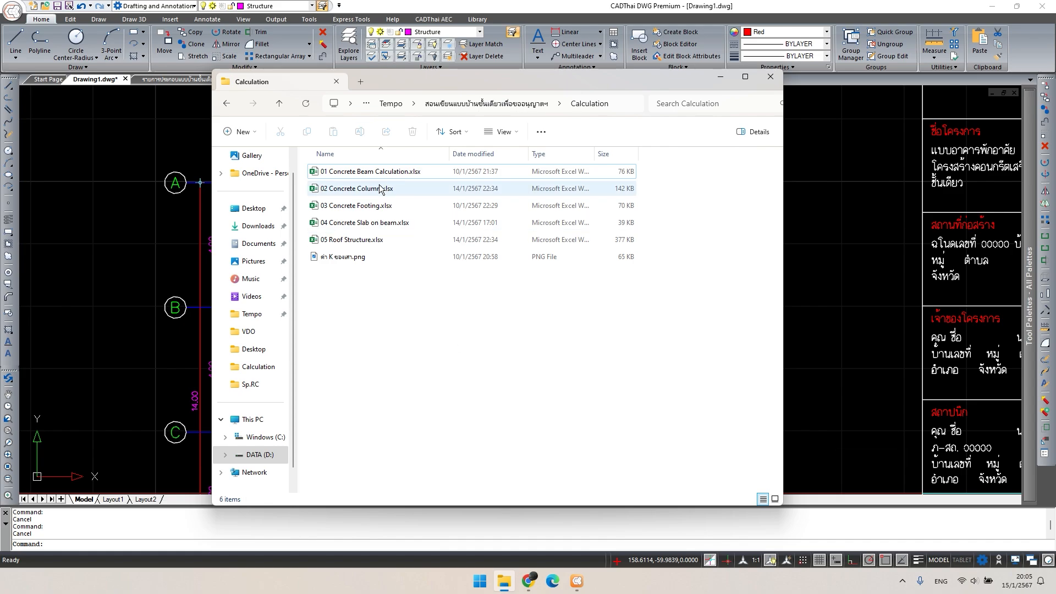
left_click(363, 212)
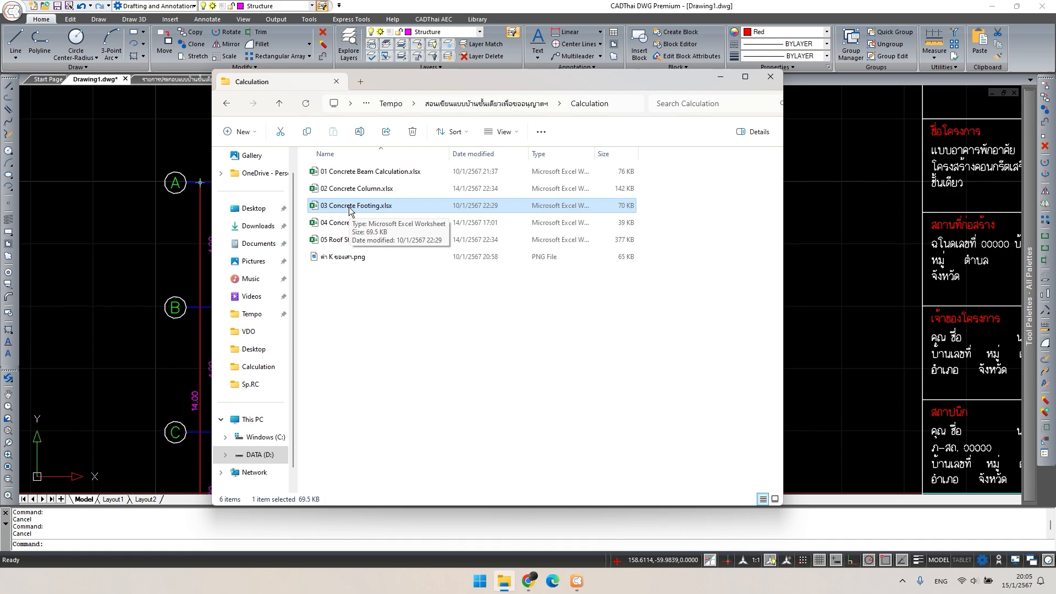
left_click(720, 78)
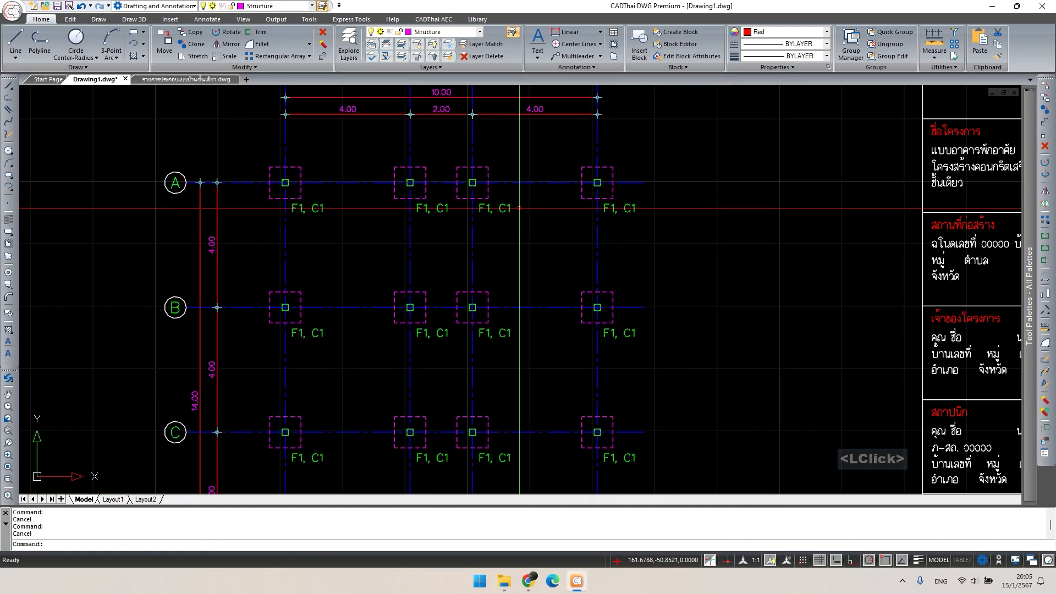
- Open 02 Concrete Column.xlsx from the Calculation folder, put away the folder and footing workbook windows, and reposition the column workbook
left_click(485, 239)
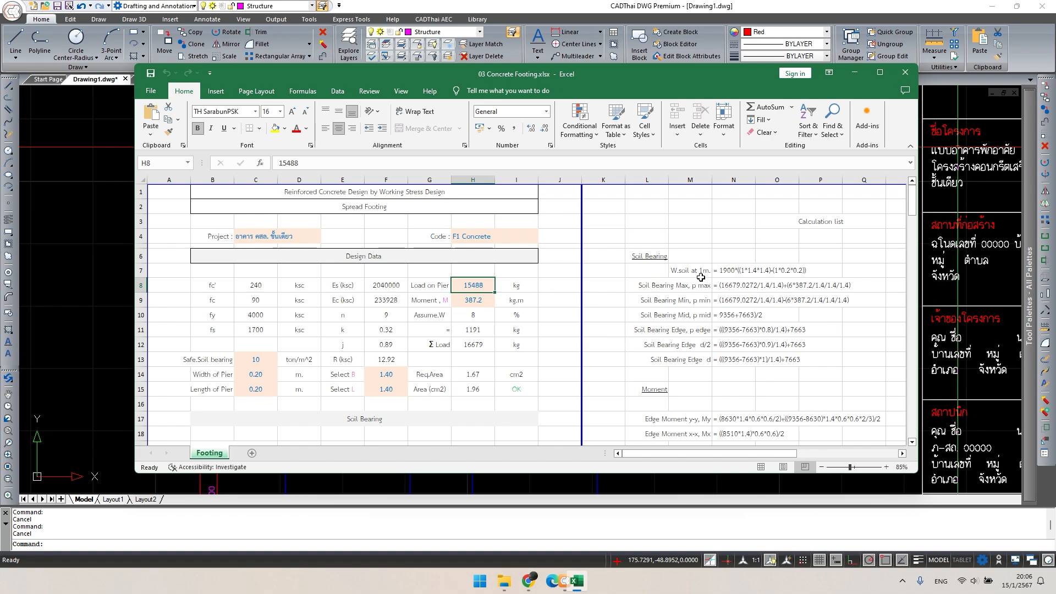
key("alt+Tab")
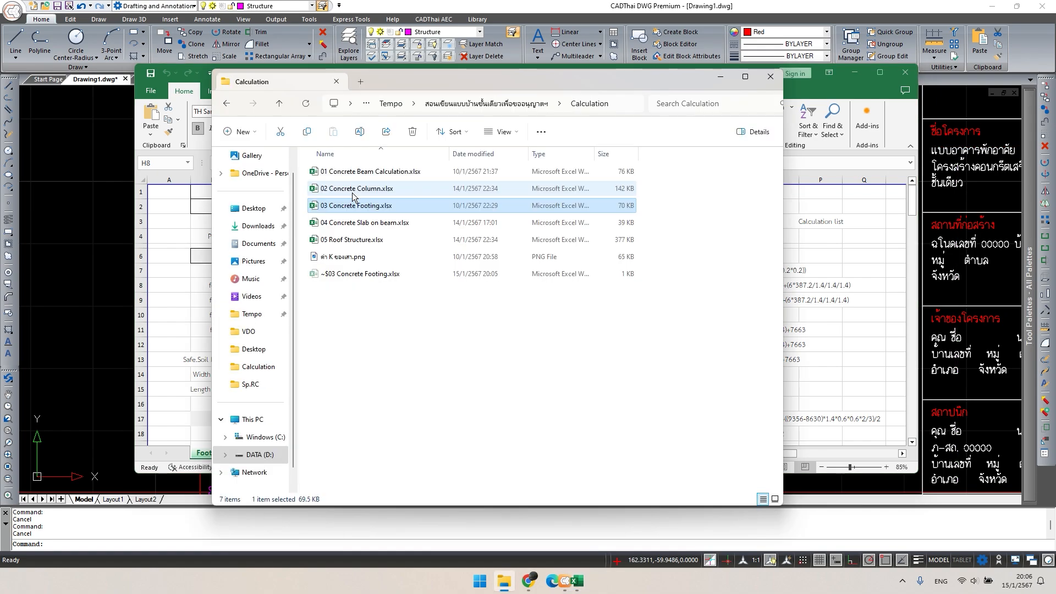
double_click(352, 189)
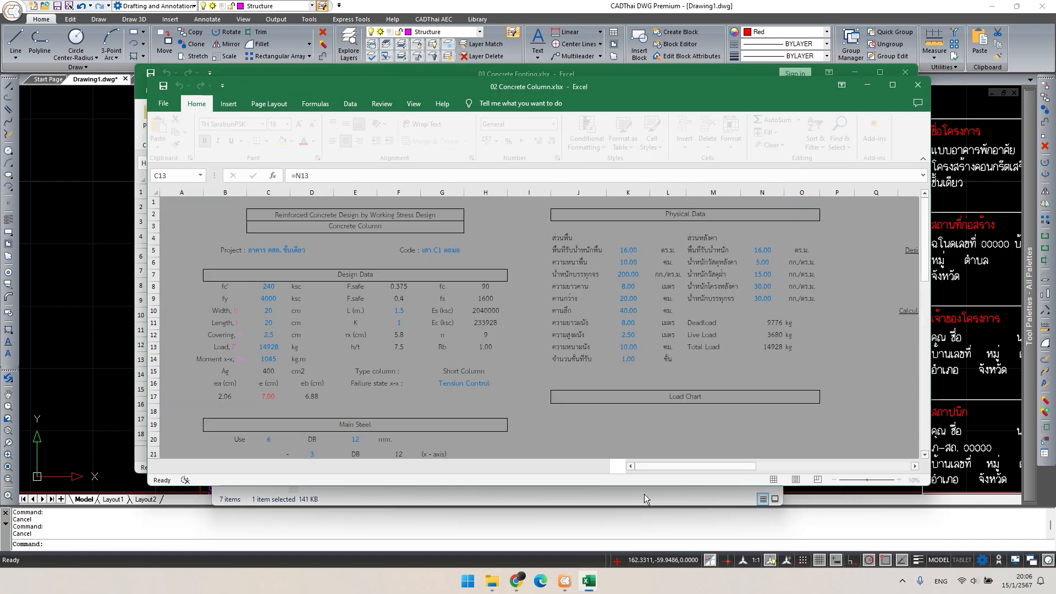
left_click(644, 494)
left_click(720, 72)
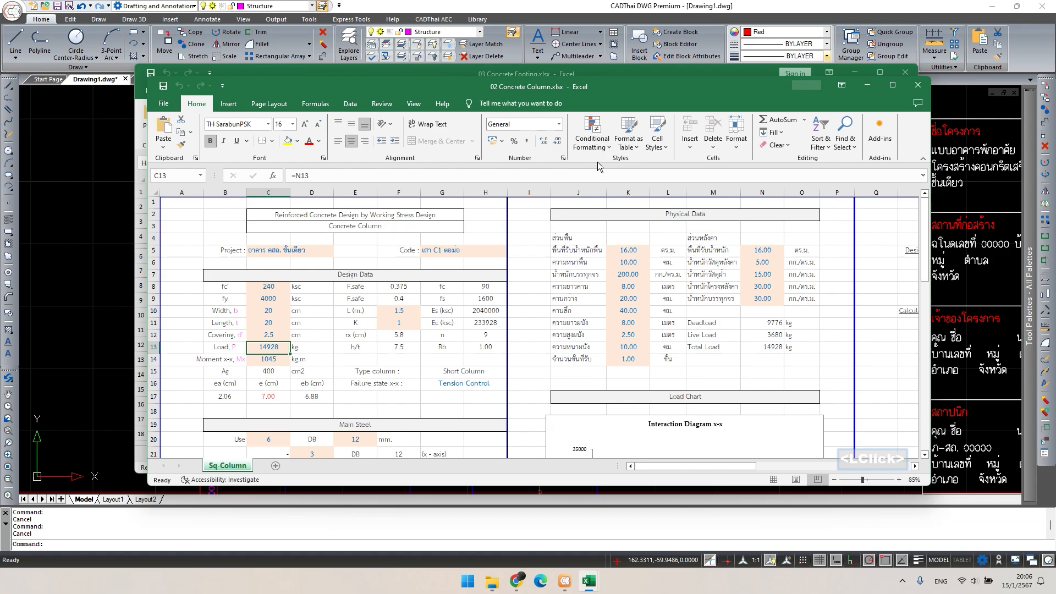
left_click(854, 72)
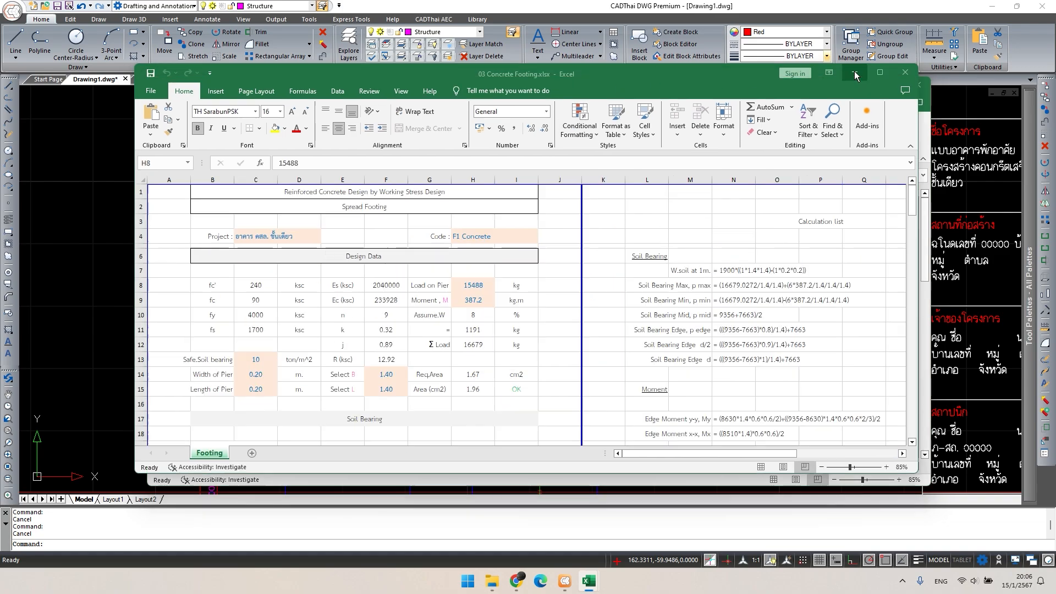
left_click_drag(645, 87, 671, 83)
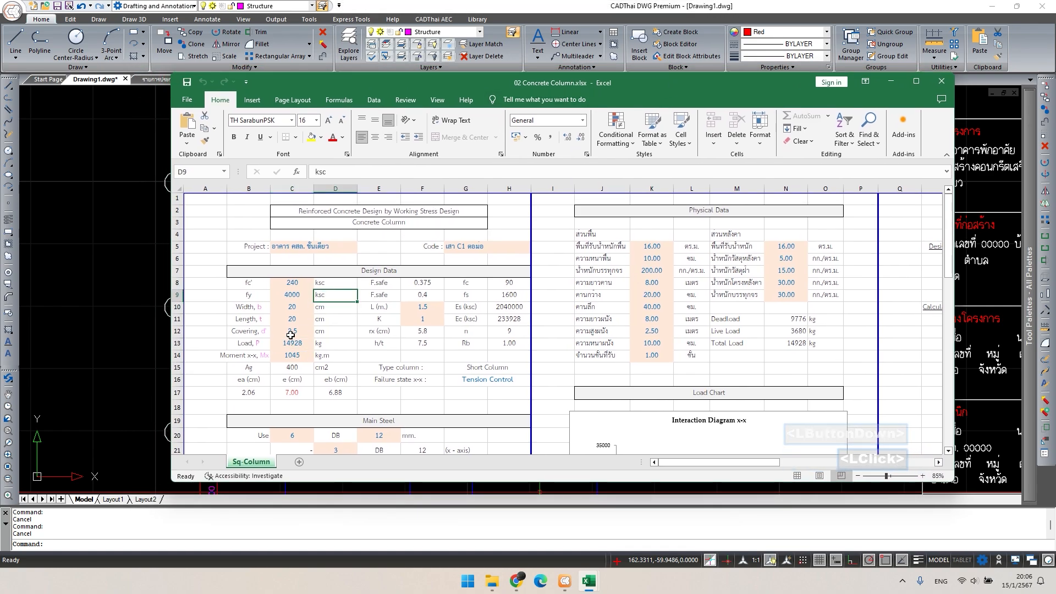
- Review the C1 column's design data and enter 20 cm as its Width
left_click(312, 251)
left_click(292, 283)
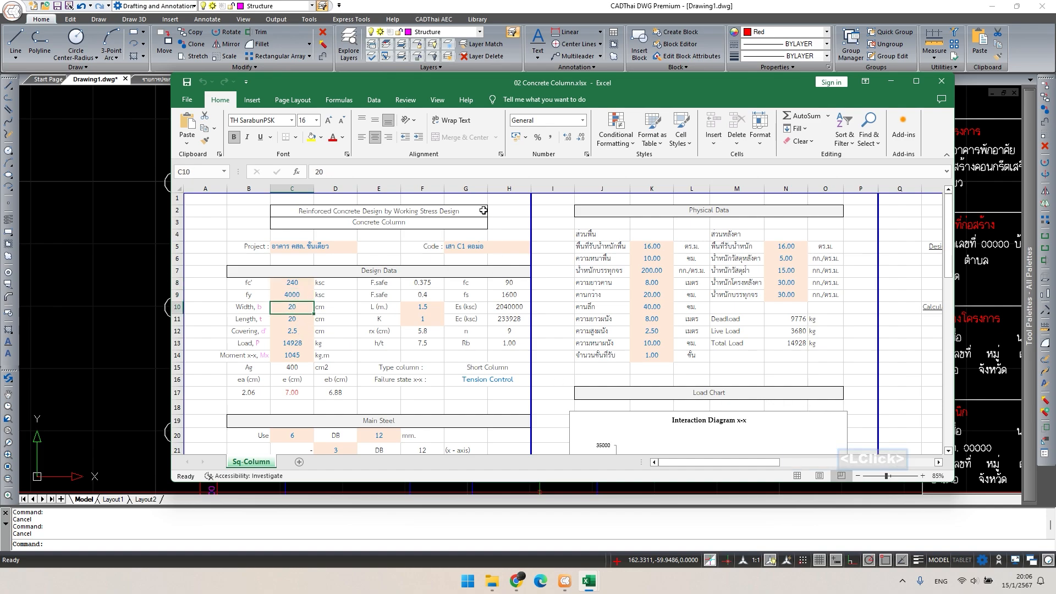
left_click(460, 250)
left_click(289, 323)
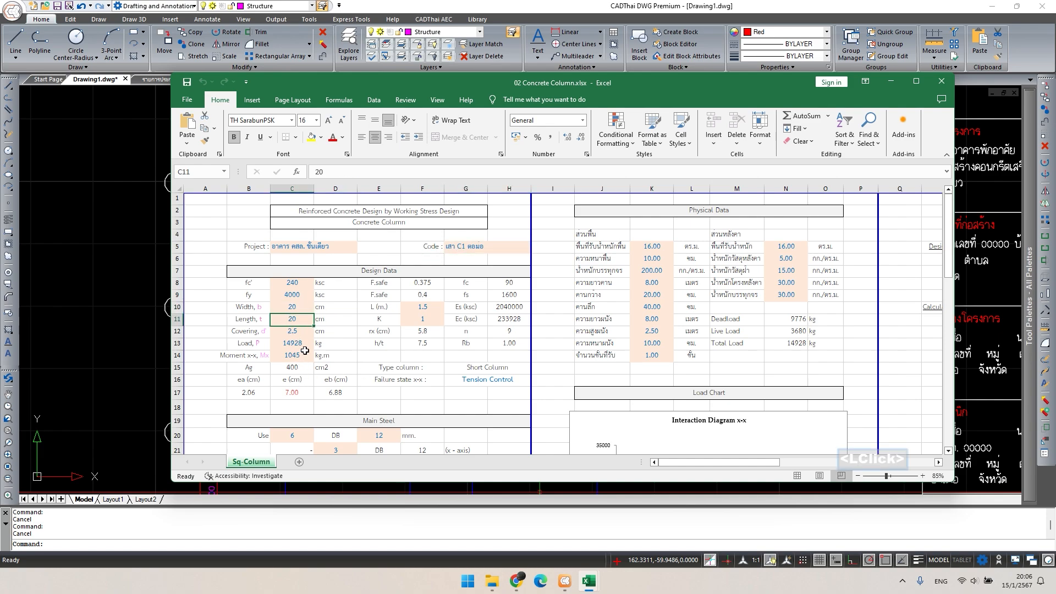
type("20")
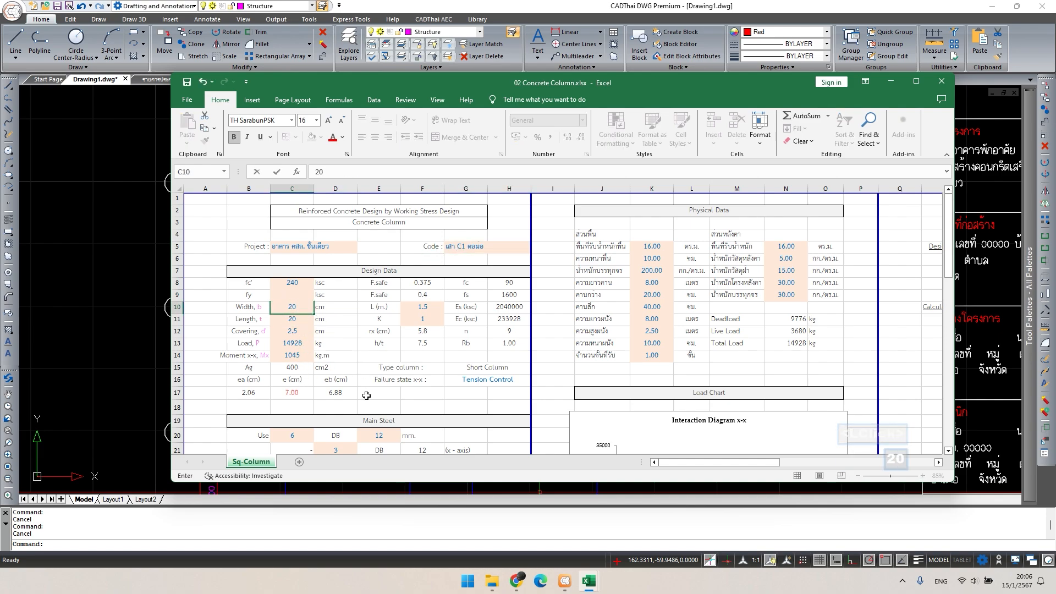
key("Return")
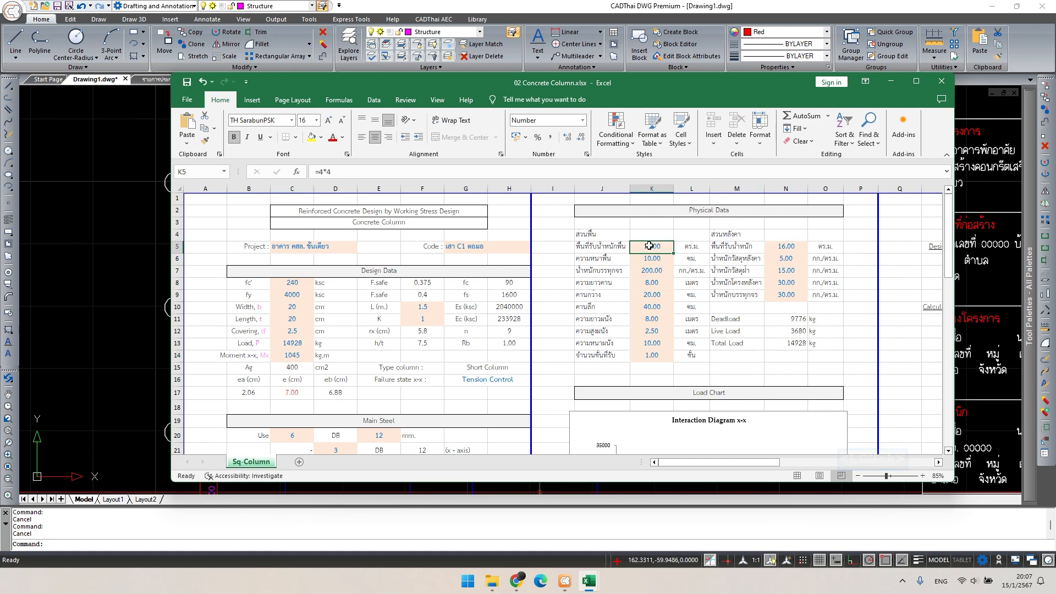
- Switch to the drawing and dimension the vertical distance from the footing top to the beam underside at grid C in section A-A
left_click(420, 310)
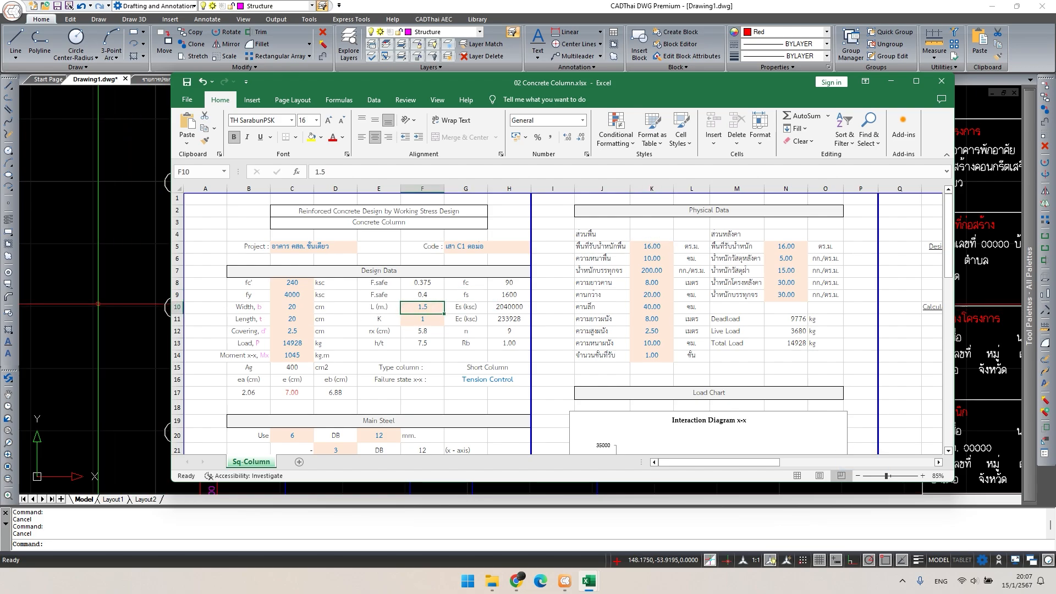
left_click(165, 319)
scroll(185, 300, "down", 3)
scroll(411, 287, "down", 1)
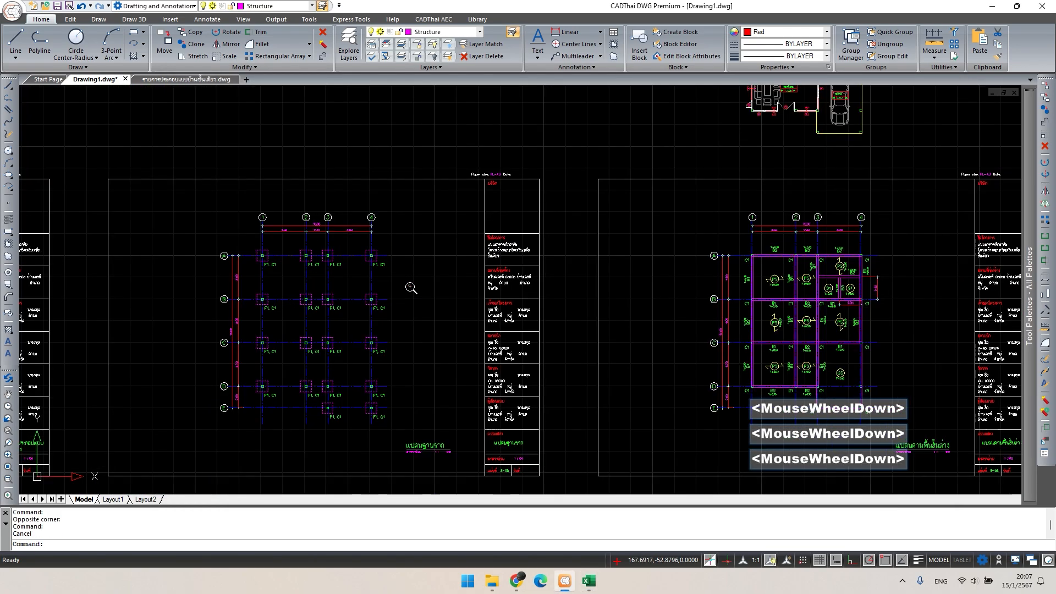
middle_click_drag(418, 287, 242, 407)
scroll(472, 315, "down", 2)
middle_click_drag(471, 315, 261, 453)
scroll(644, 321, "down", 2)
middle_click_drag(645, 322, 566, 402)
key("Escape")
type("d")
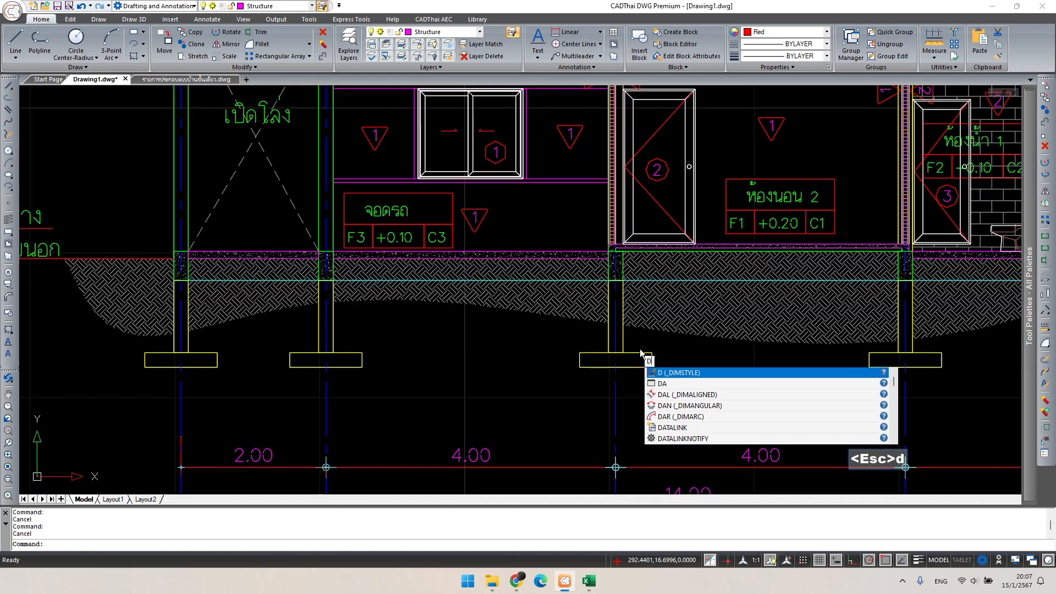
type("li")
key("space")
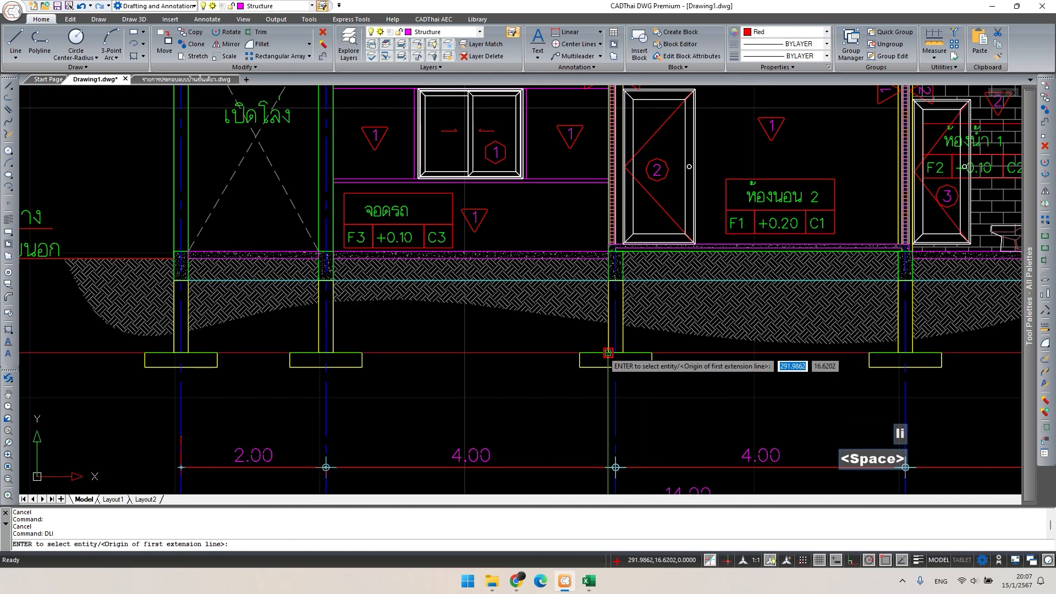
left_click(608, 353)
left_click(614, 282)
scroll(588, 328, "up", 2)
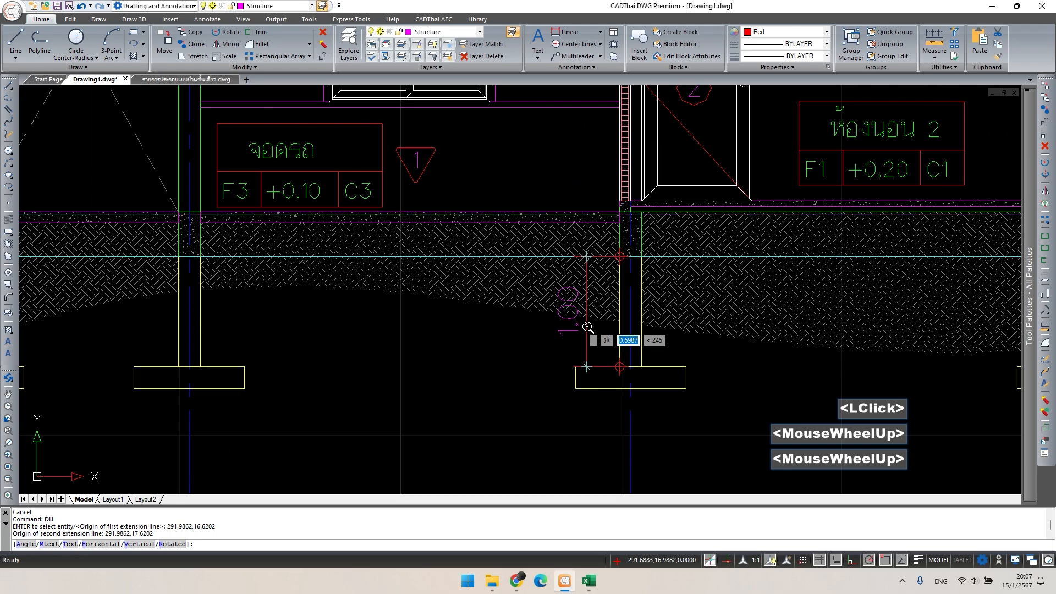
left_click(589, 333)
key("Escape")
scroll(577, 331, "up", 1)
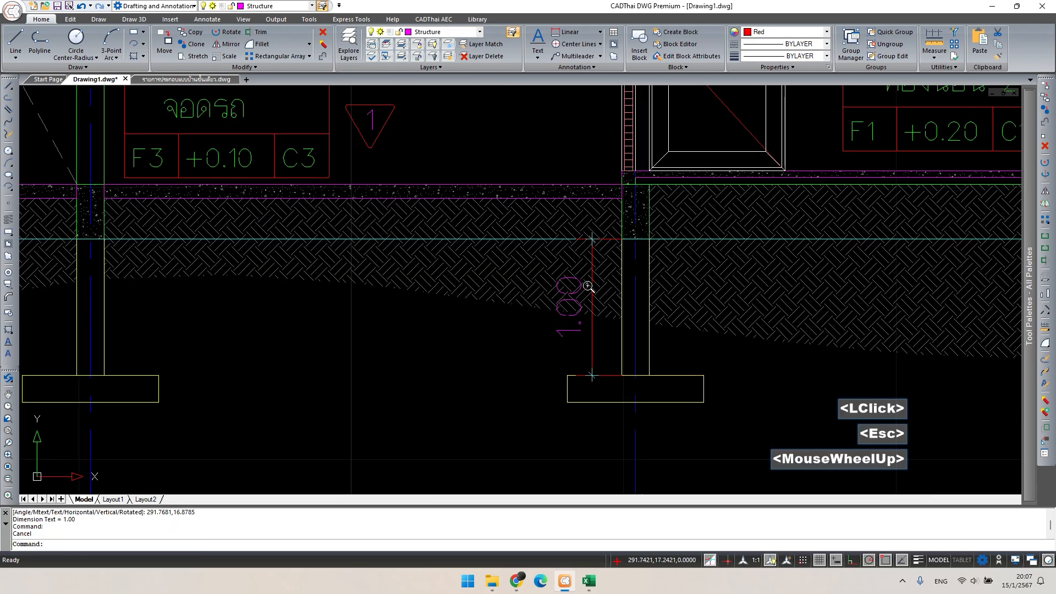
scroll(541, 370, "down", 2)
middle_click_drag(541, 370, 503, 388)
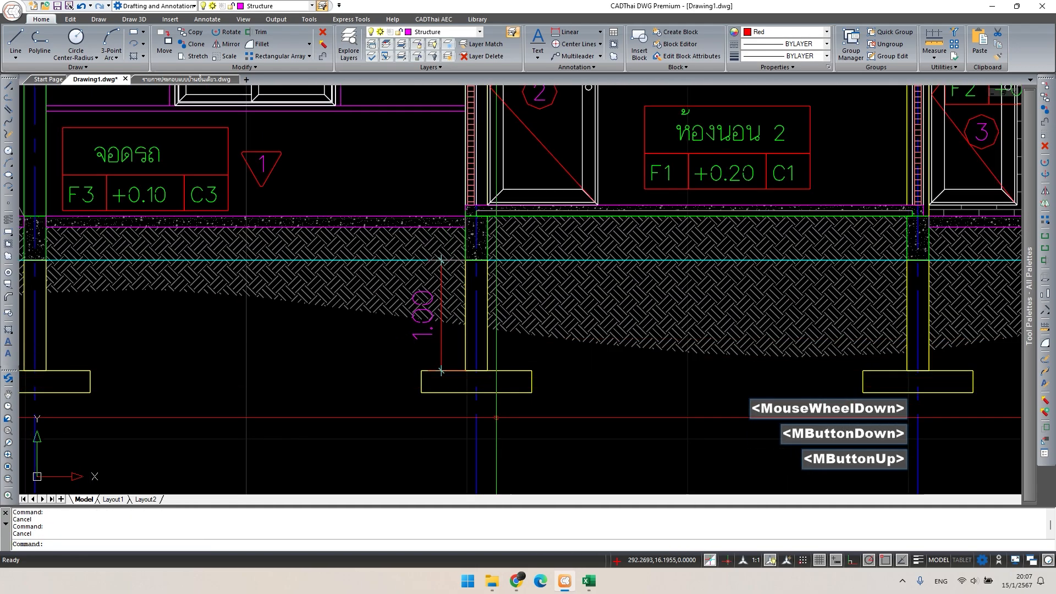
- Return to the 02 Concrete Column.xlsx workbook and set the column length L to 1 m
left_click(587, 576)
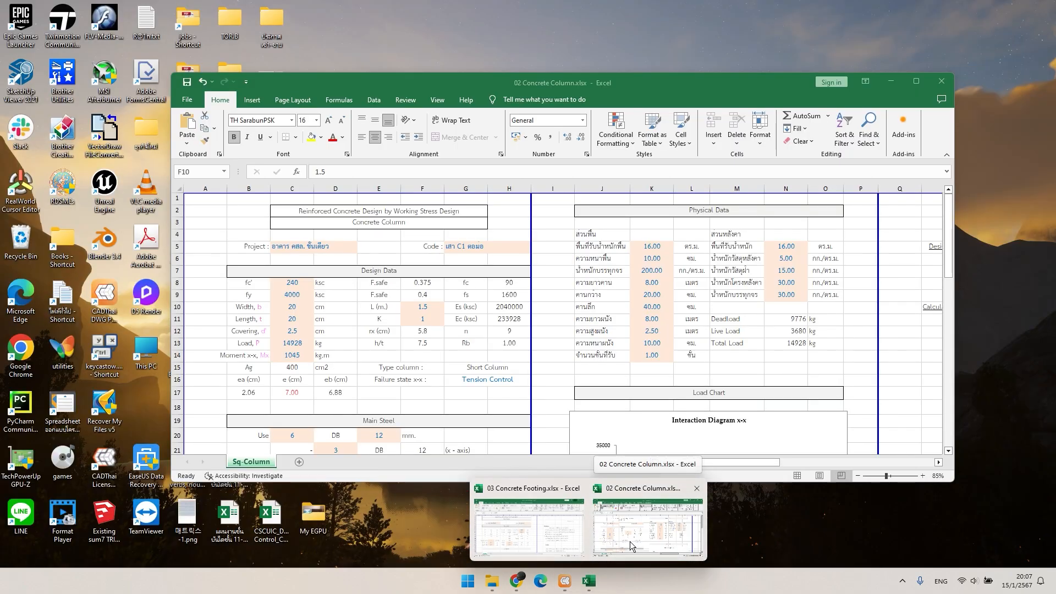
left_click(631, 544)
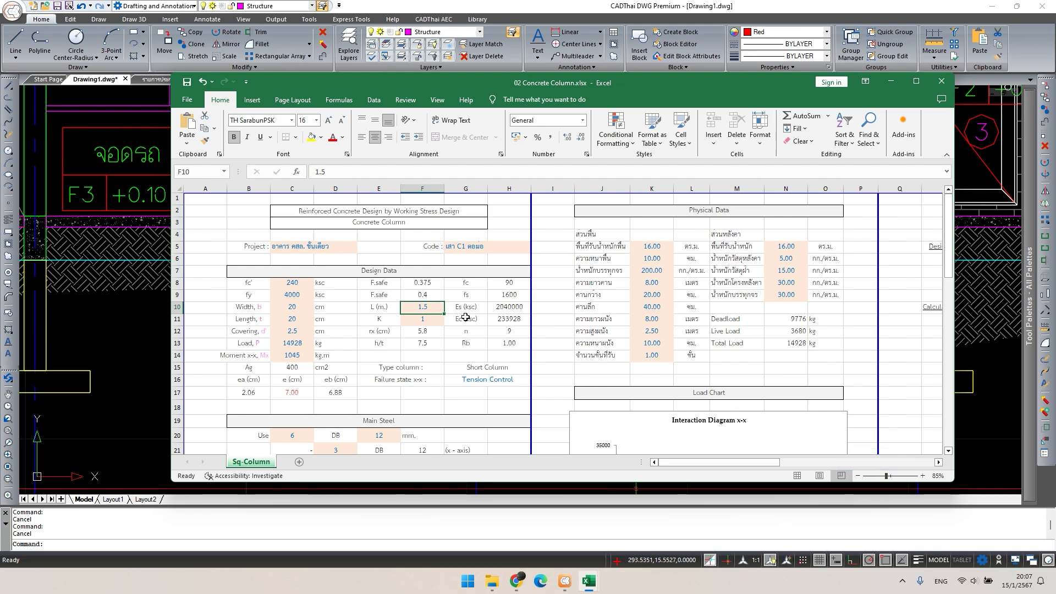
type("1.")
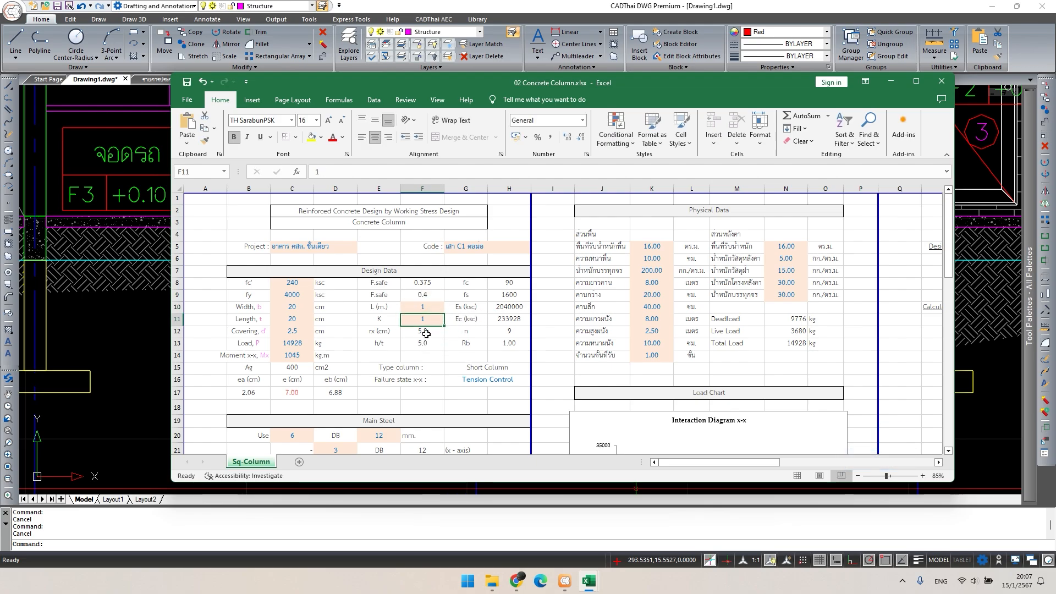
- Maximize the column workbook and examine the interaction diagram, the effective length factor table and the physical load data
left_click(916, 81)
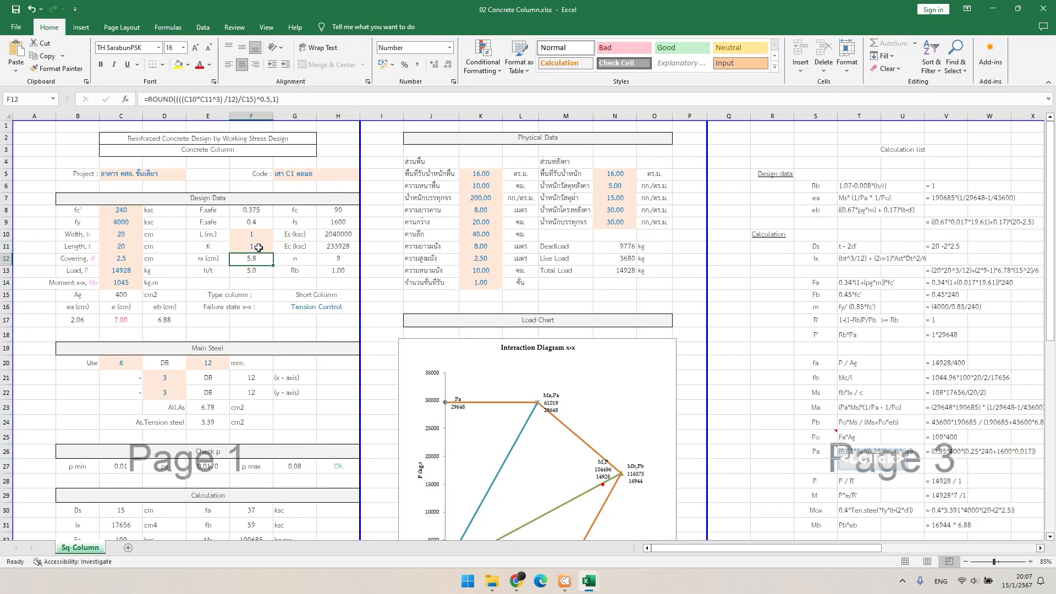
scroll(865, 452, "down", 5)
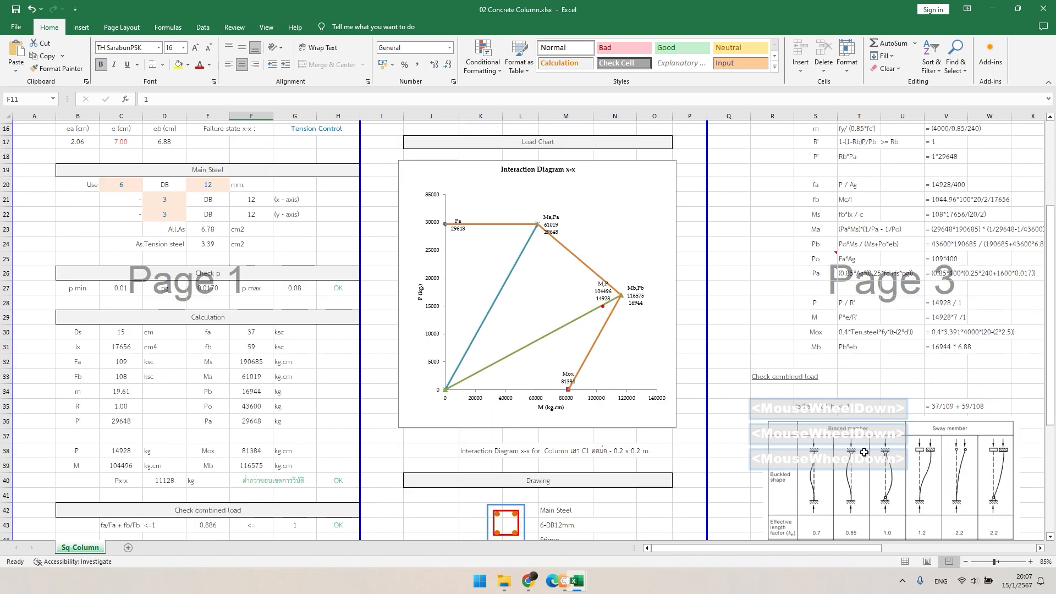
scroll(903, 493, "down", 1)
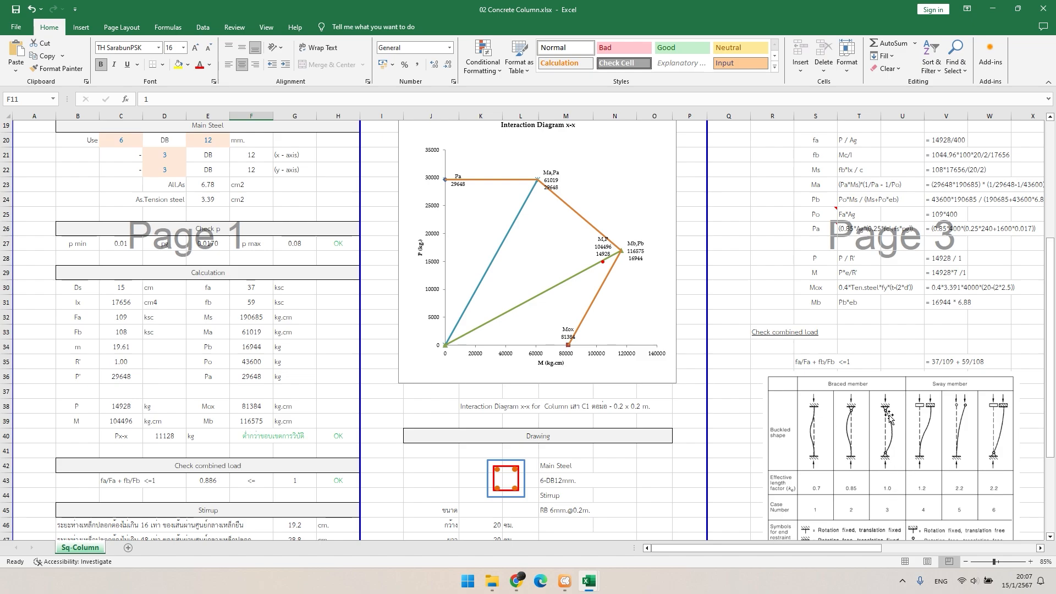
left_click(883, 452)
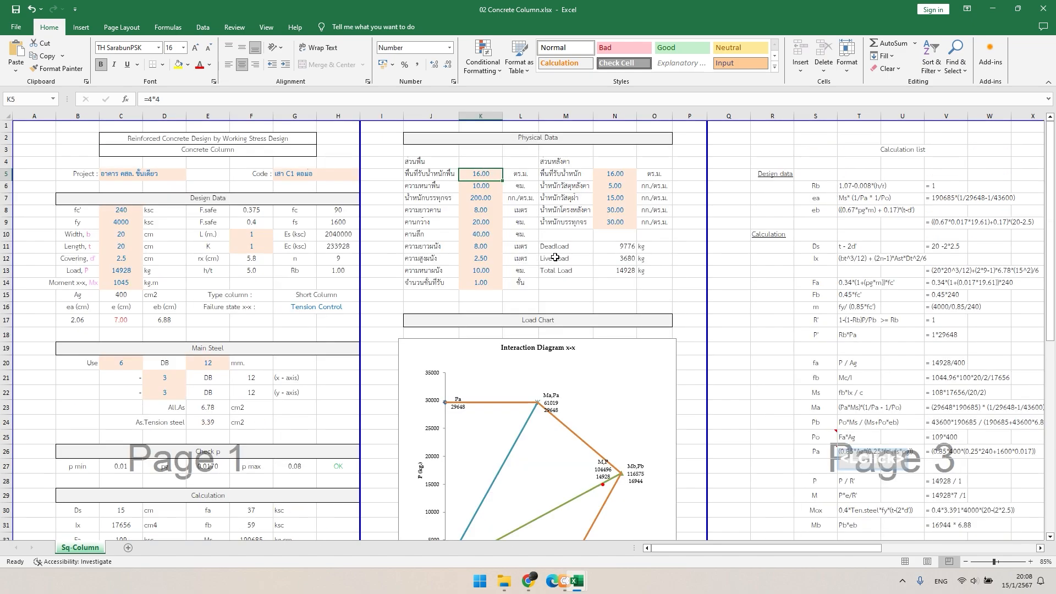
left_click(408, 174)
- Return to the foundation plan and draw a vertical polyline about 12.5 m long down from the midpoint of the dimension between grids 1 and 2
left_click(991, 15)
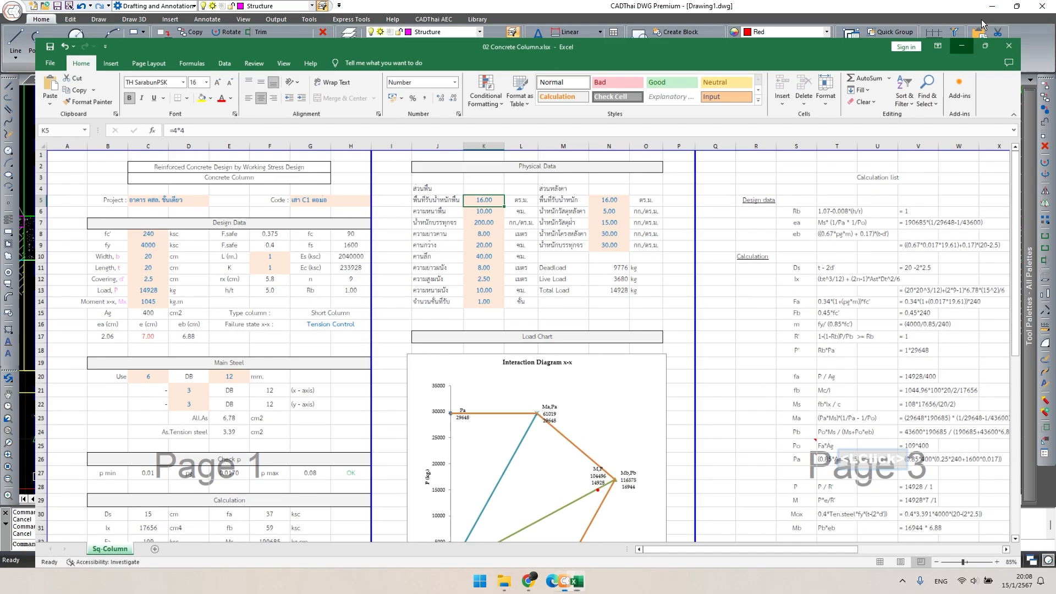
key("Escape")
scroll(453, 345, "down", 6)
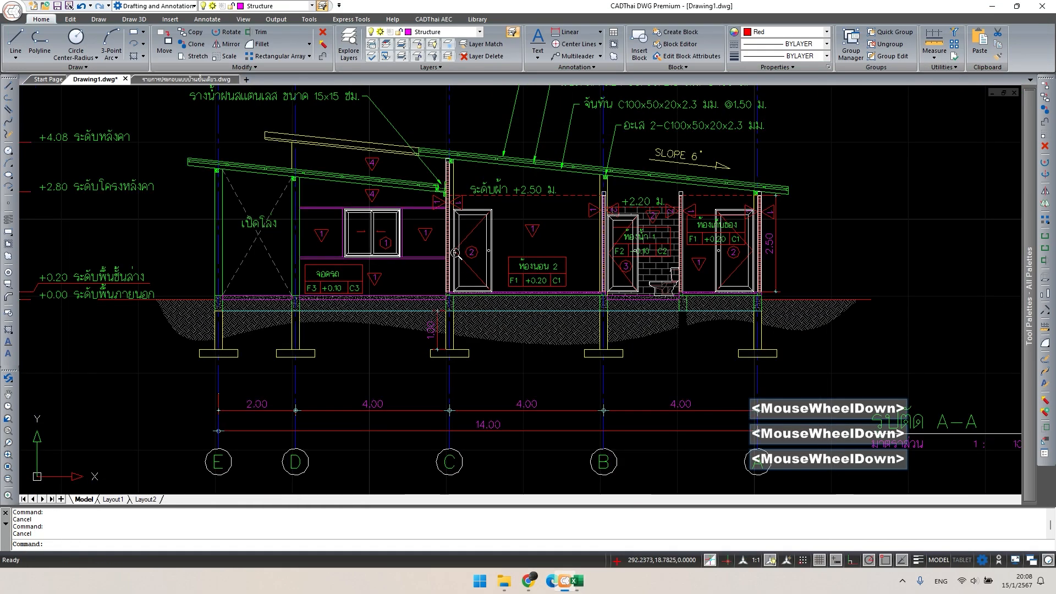
mouse_move(440, 342)
middle_mouse_down()
mouse_move(399, 338)
mouse_move(710, 178)
middle_mouse_up()
scroll(399, 338, "down", 3)
scroll(406, 308, "down", 3)
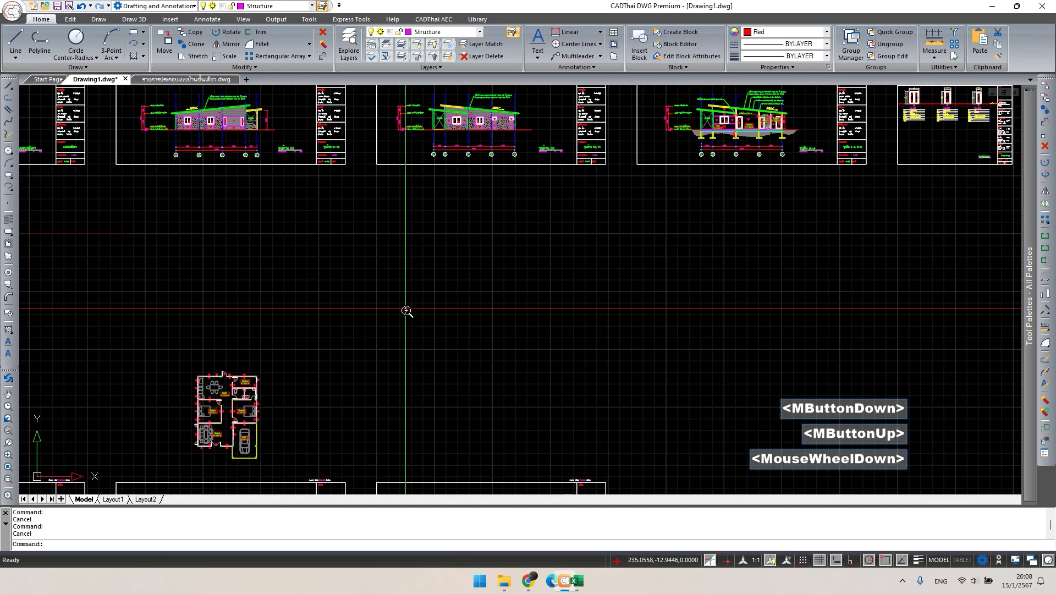
middle_click_drag(406, 308, 516, 191)
scroll(441, 331, "up", 3)
middle_click_drag(344, 350, 451, 341)
middle_click_drag(308, 286, 532, 288)
scroll(533, 288, "up", 8)
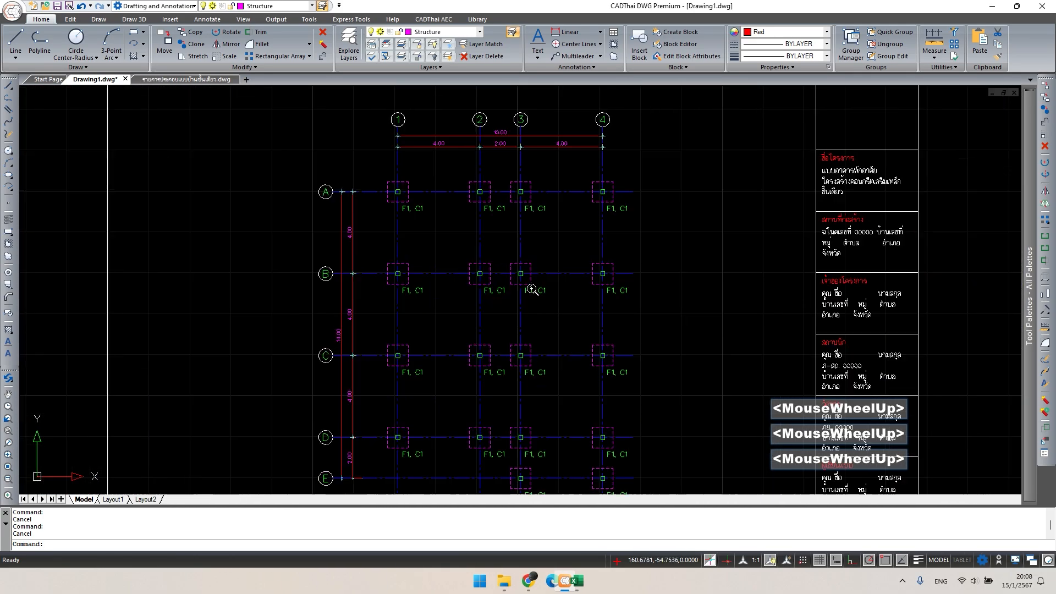
middle_click_drag(490, 241, 383, 229)
scroll(450, 351, "down", 1)
key("Escape")
type("pl")
key("space")
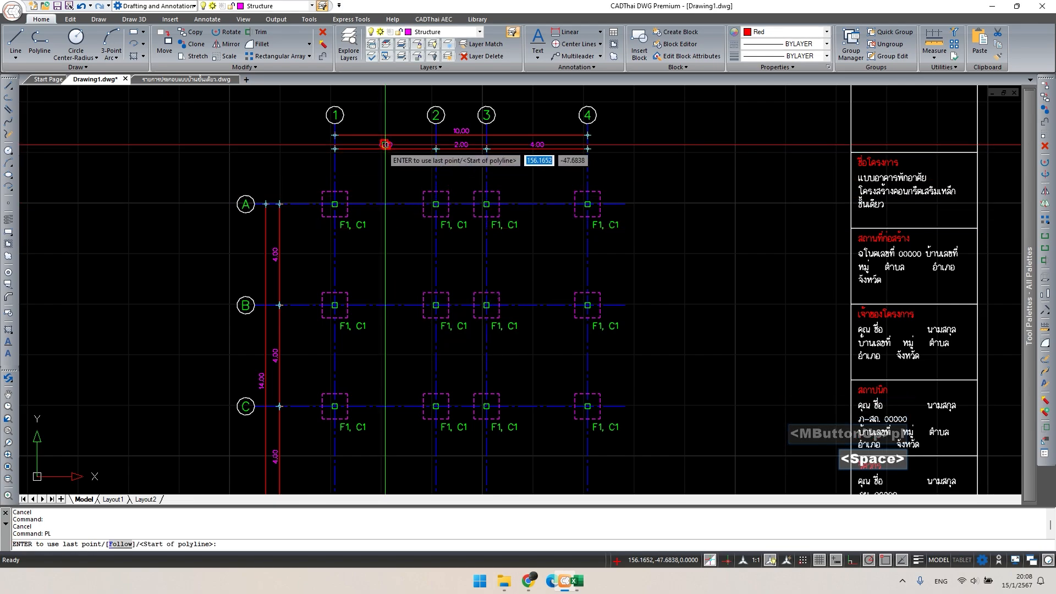
left_click(385, 149)
left_click(385, 465)
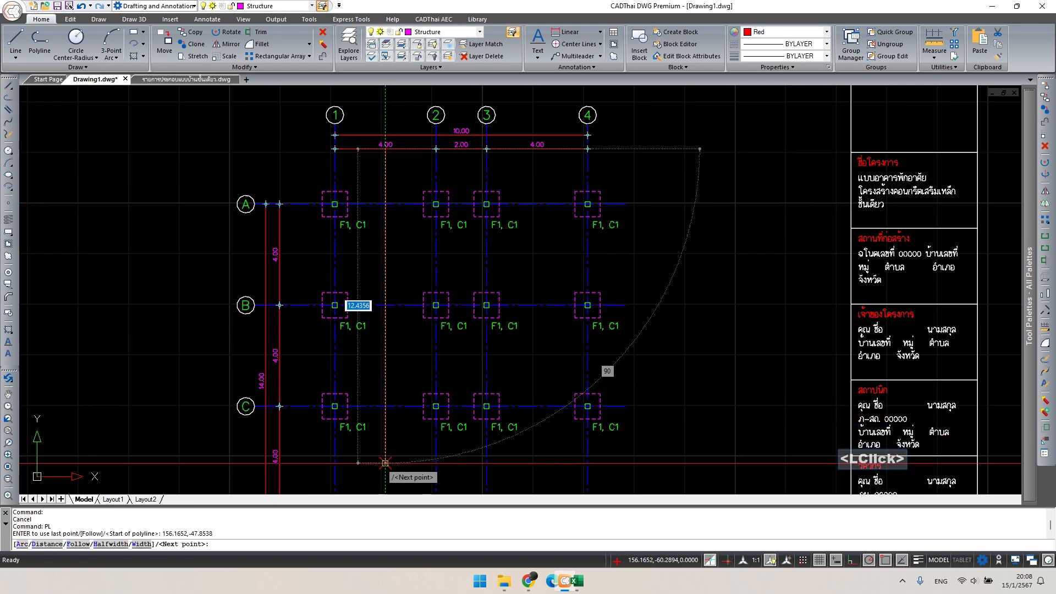
key("Escape")
key("space")
key("Escape")
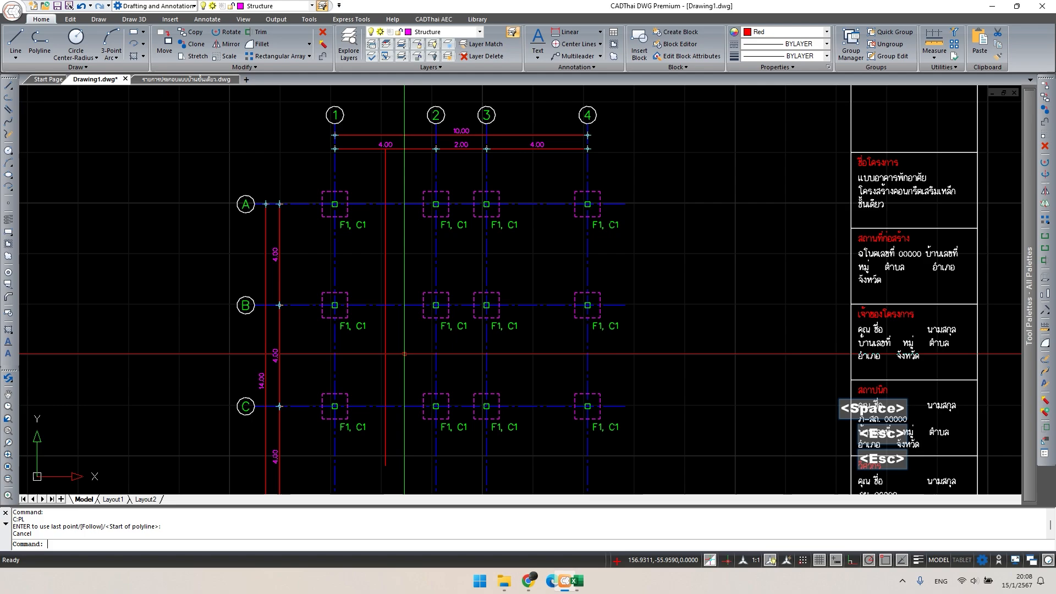
- Copy the vertical line from its top end to the midpoint of the 2.00 dimension between grids 2 and 3
double_click(385, 363)
type("co")
key("space")
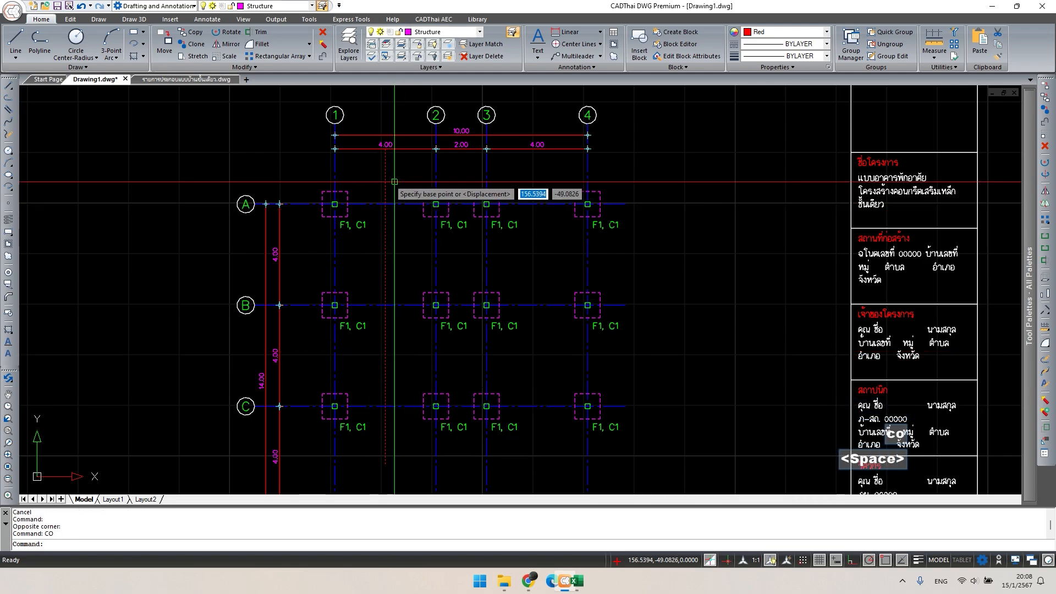
left_click(385, 148)
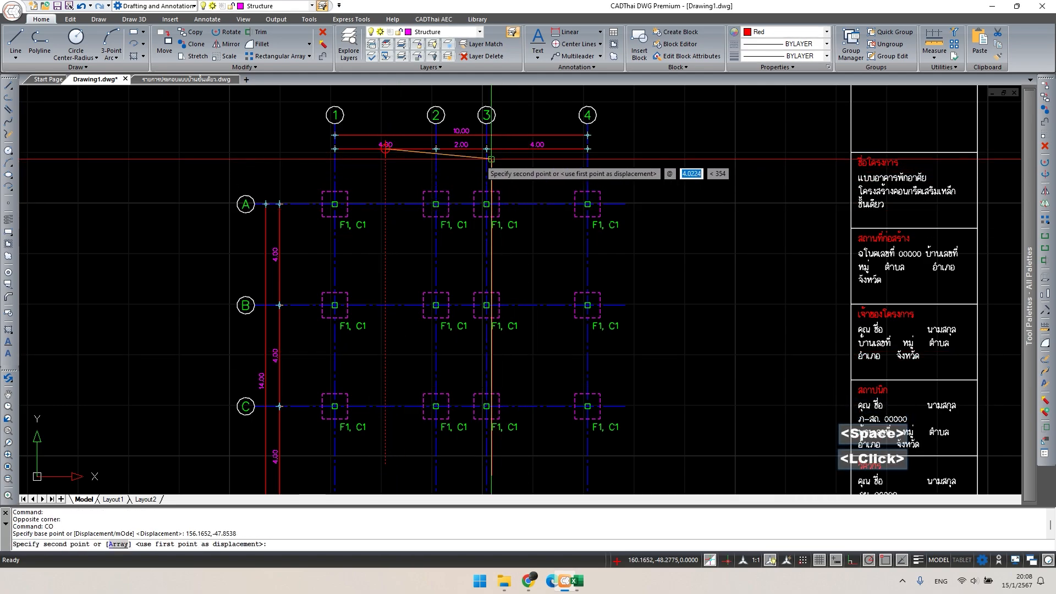
left_click(461, 148)
key("space")
- Draw a horizontal polyline about 11.35 m long rightward from the midpoint of the 4.00 dimension between grids A and B
type("pl")
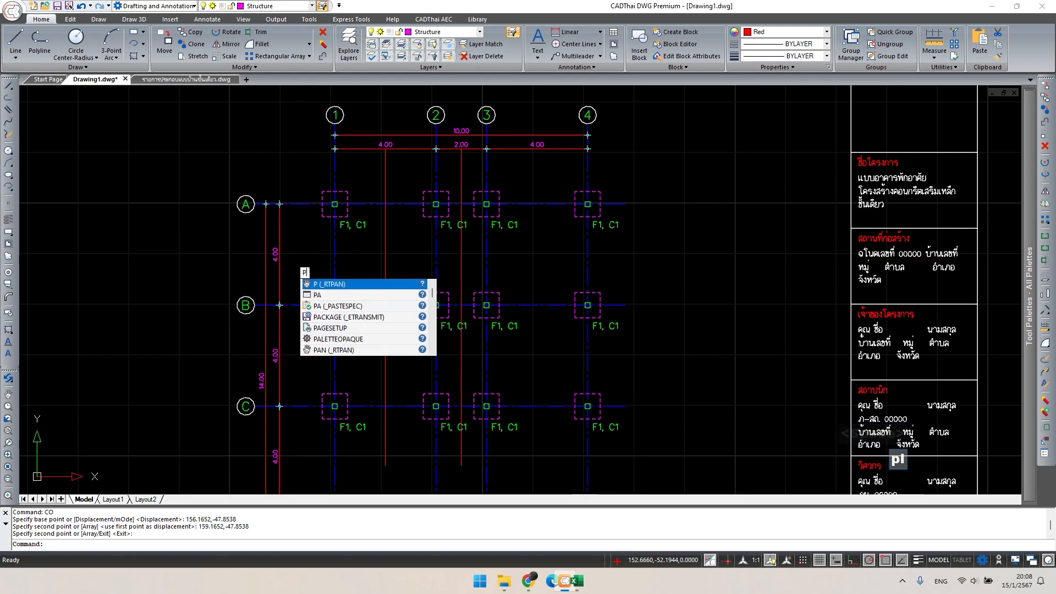
key("space")
left_click(280, 255)
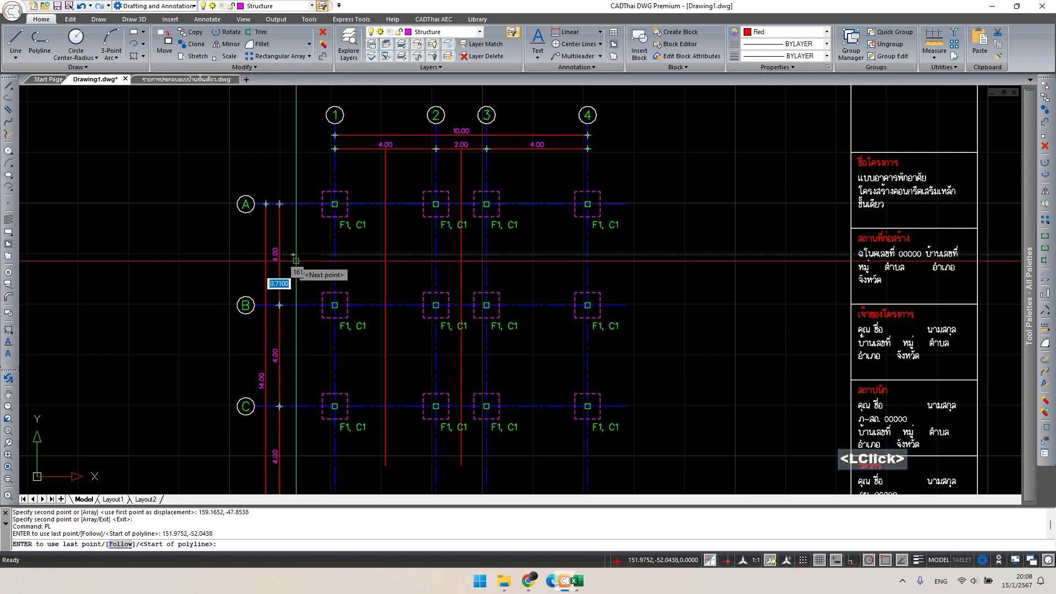
left_click(566, 255)
key("Escape")
- Copy the horizontal line from its left end to the midpoint of the 4.00 dimension between grids B and C
left_click(572, 250)
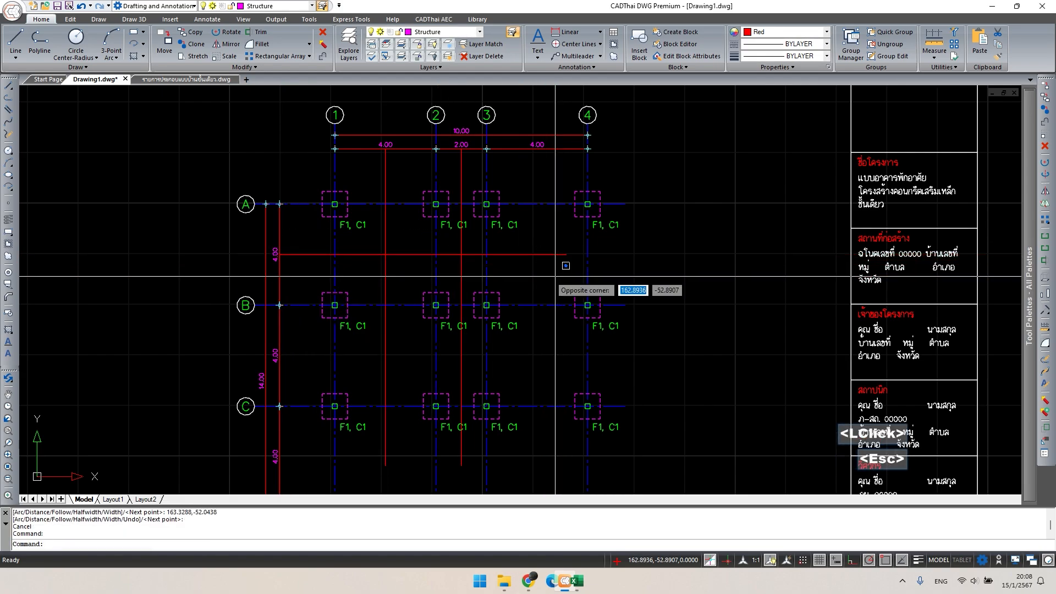
left_click(535, 284)
type("co")
key("space")
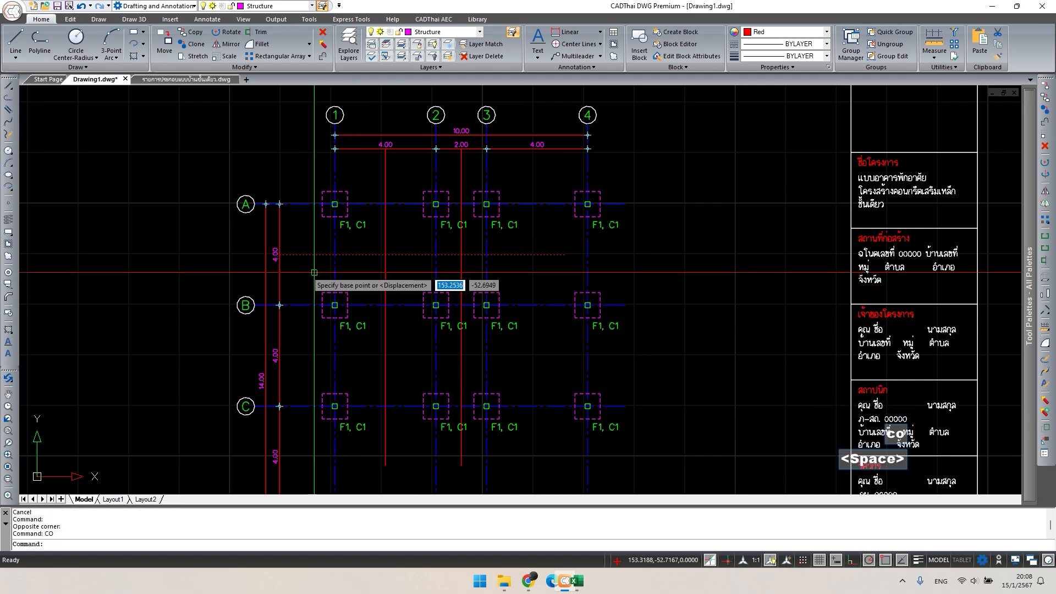
left_click(297, 272)
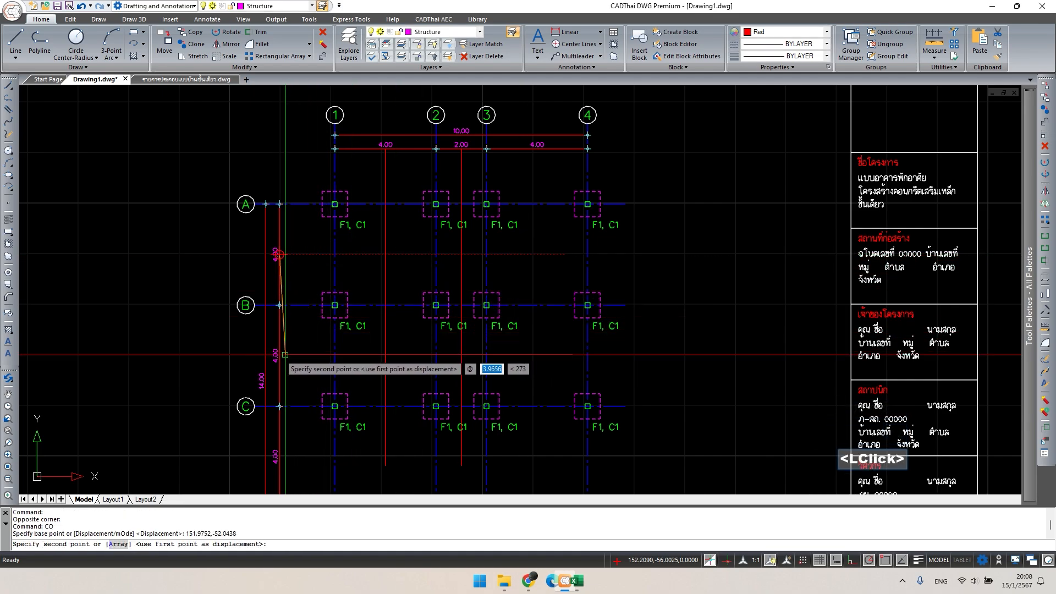
left_click(279, 356)
key("Escape")
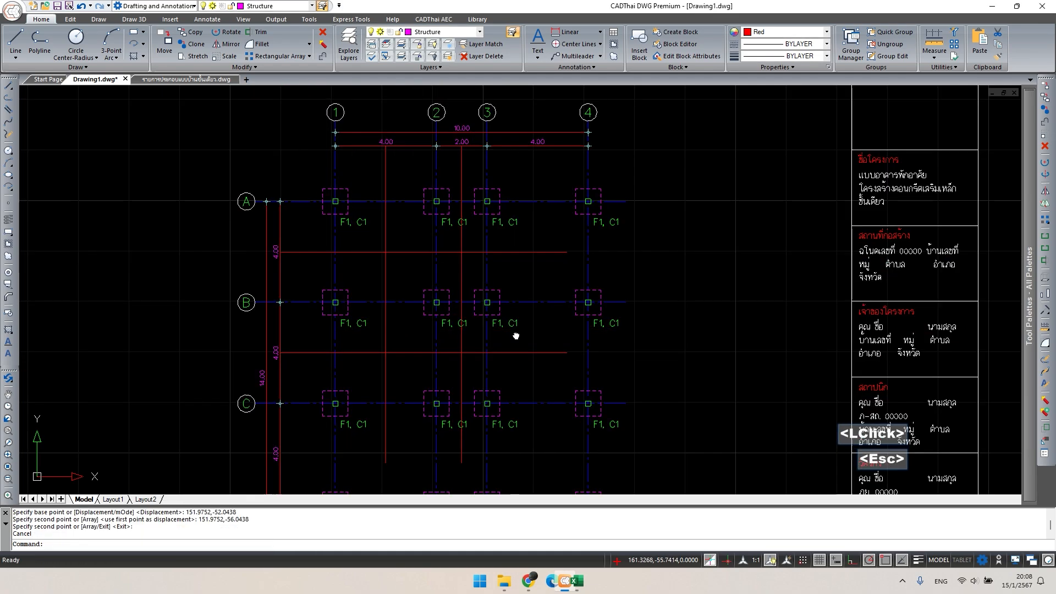
- Draw a 3 by 4 m rectangle around the column at grids 2 and B, using the guide line intersections as opposite corners
mouse_move(513, 330)
middle_mouse_down()
mouse_move(479, 253)
mouse_move(486, 211)
mouse_move(484, 242)
middle_mouse_up()
scroll(454, 276, "up", 2)
key("Escape")
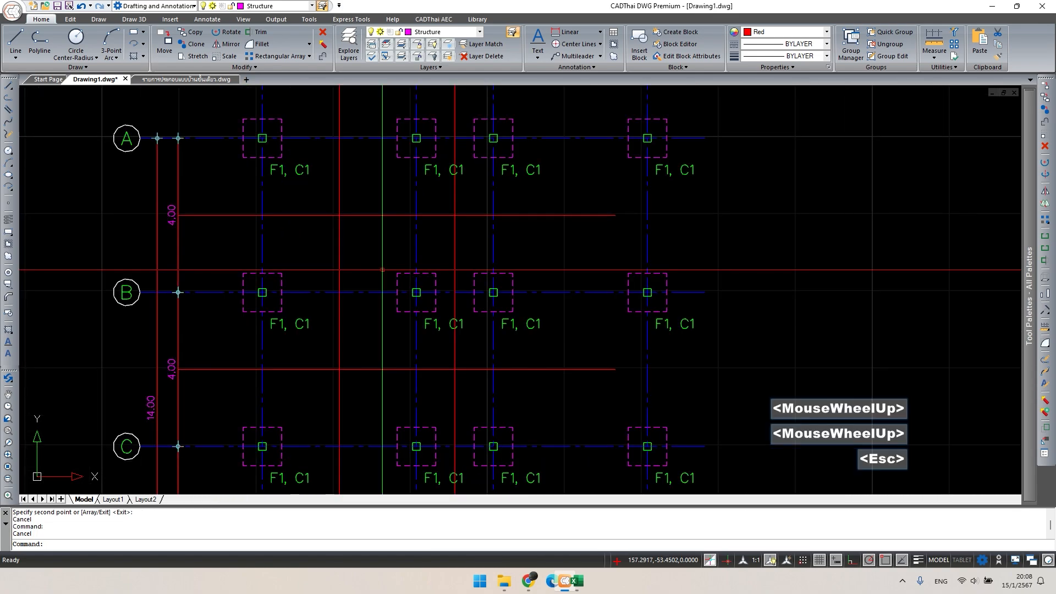
key("Escape")
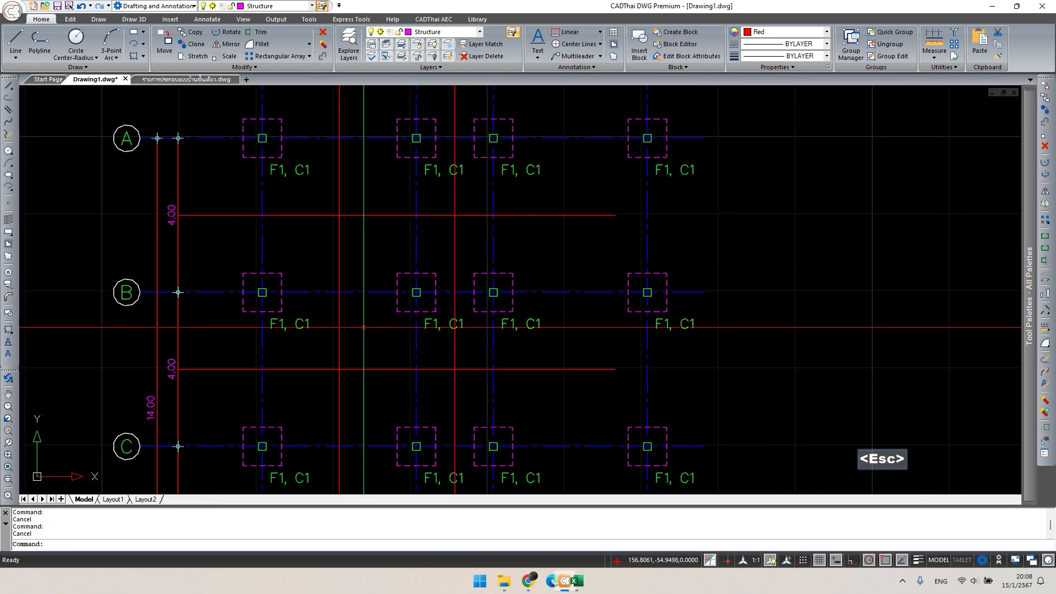
type("rec")
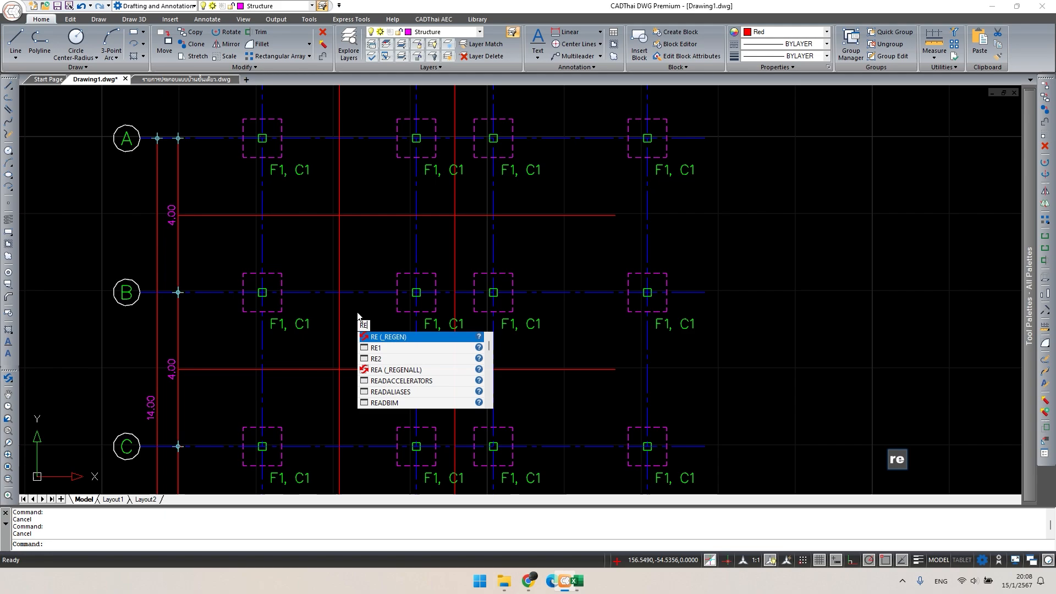
key("space")
left_click(340, 215)
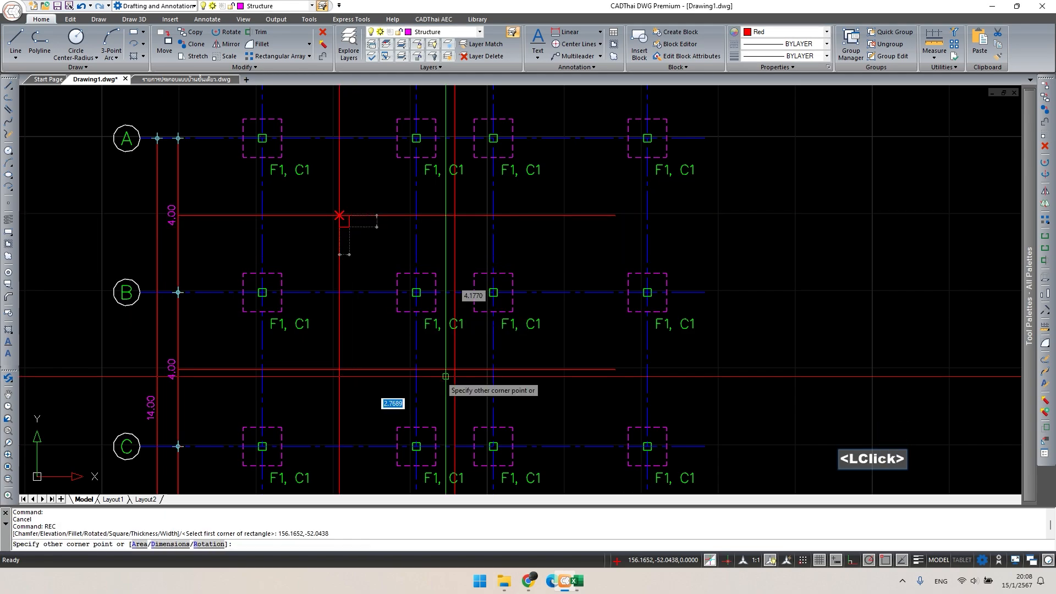
left_click(454, 370)
key("Escape")
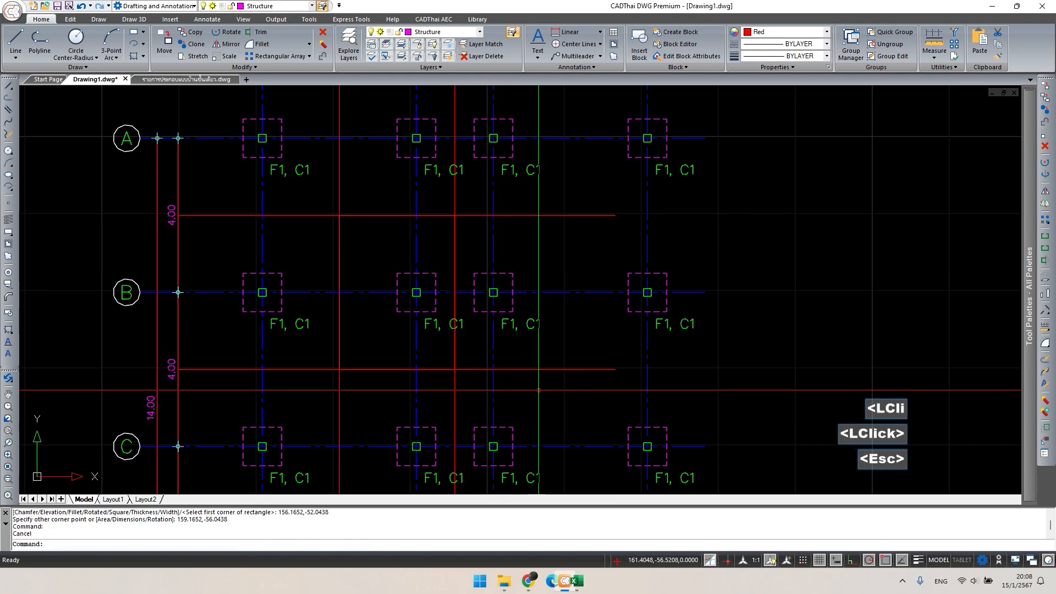
- Delete the two horizontal and two vertical guide lines, leaving only the load-area rectangle
left_click(538, 389)
left_click(531, 354)
key("Delete")
left_click(473, 401)
left_click(447, 405)
key("Delete")
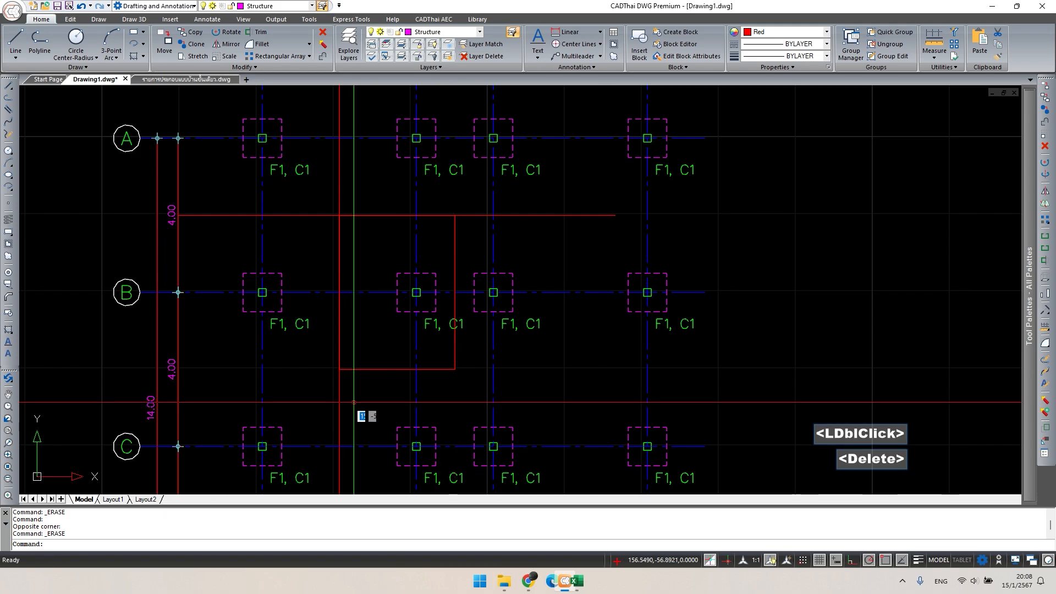
left_click(353, 401)
left_click(335, 394)
key("Delete")
left_click(326, 240)
left_click(316, 210)
key("Delete")
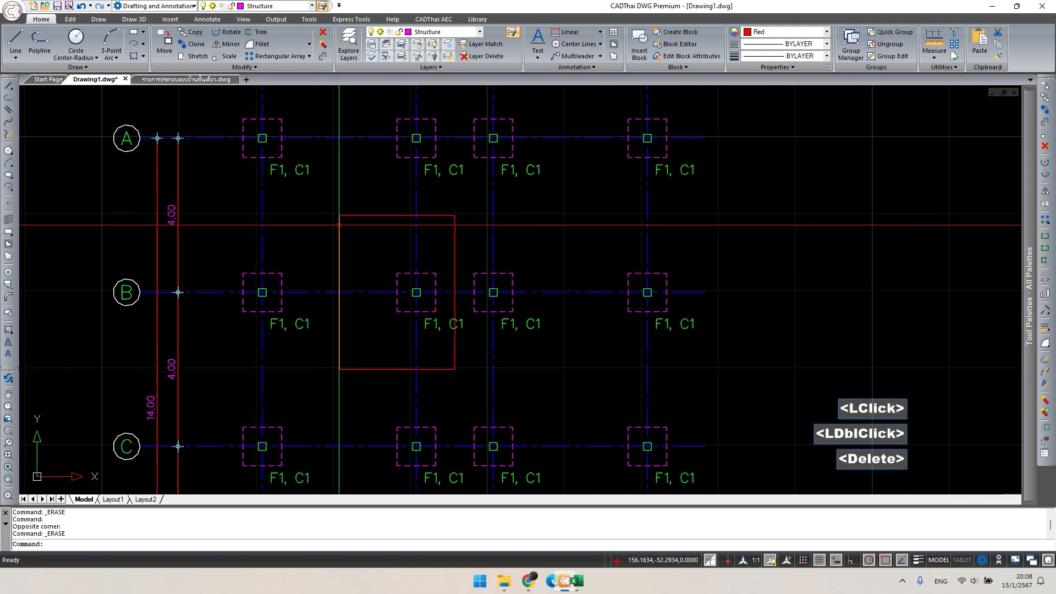
- Select the load-area rectangle and check its area in the object properties
key("Escape")
middle_click_drag(358, 256, 345, 245)
left_click(337, 231)
left_click(311, 204)
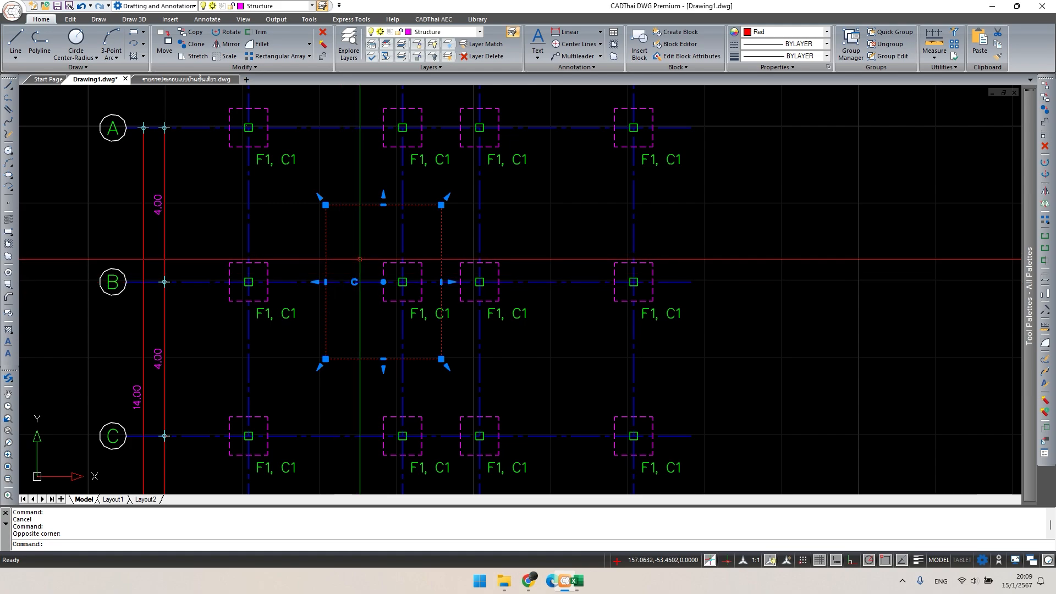
key("ctrl+1")
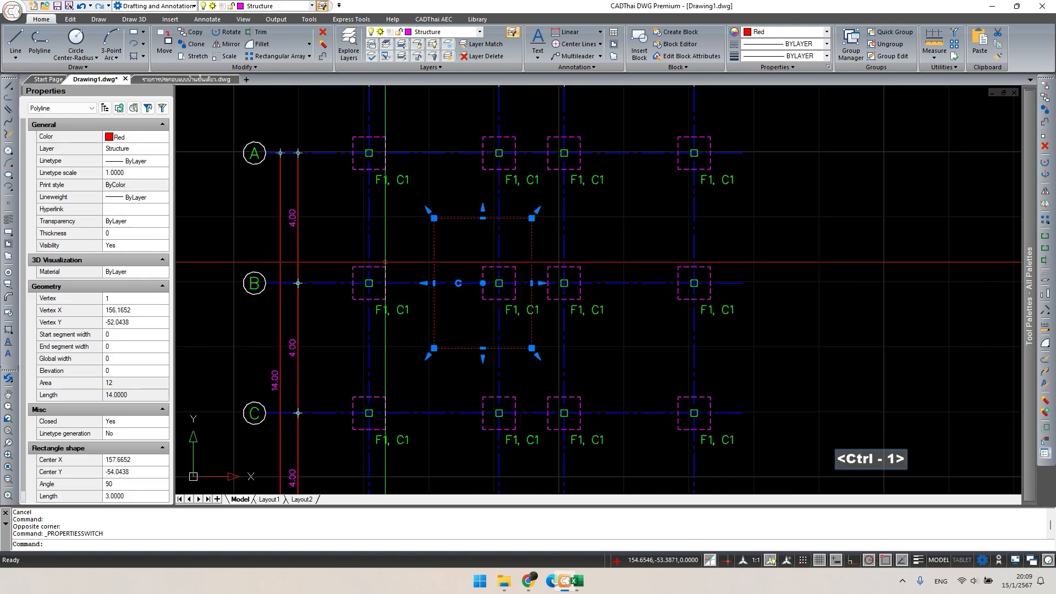
scroll(142, 412, "down", 1)
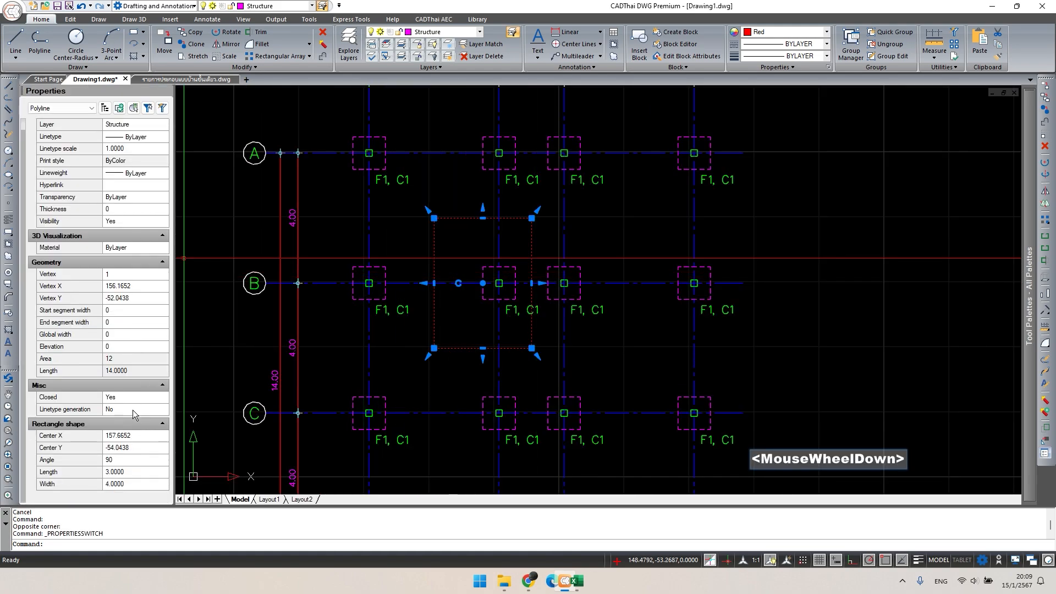
scroll(133, 421, "down", 1)
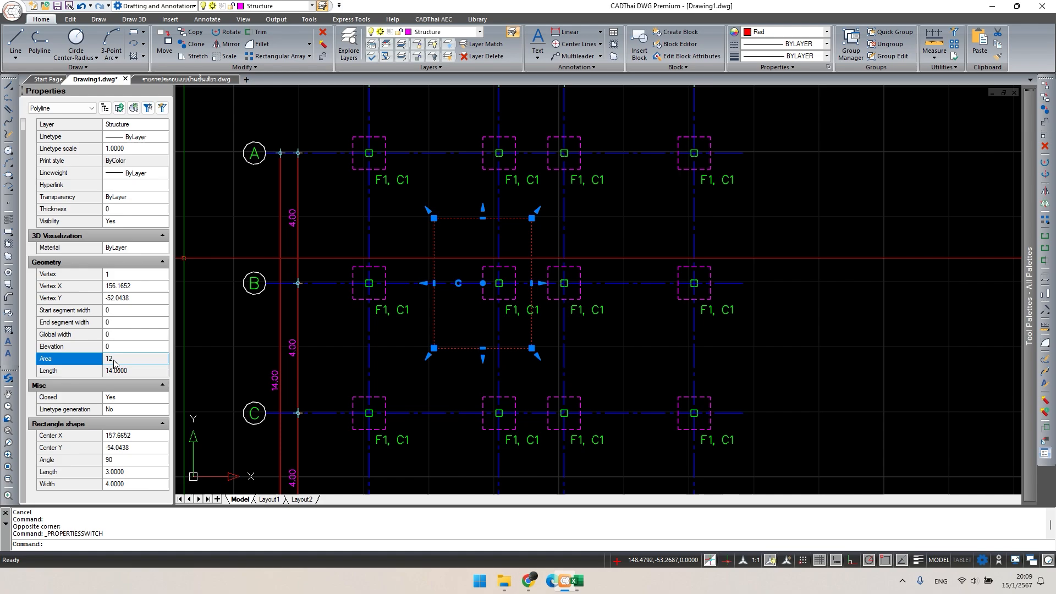
middle_click_drag(573, 323, 528, 347)
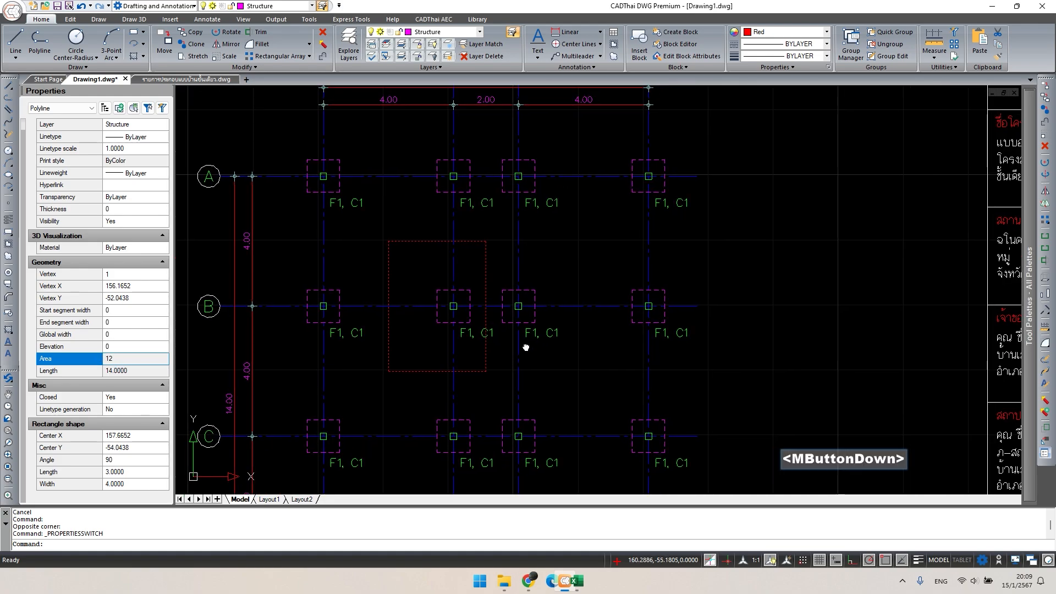
key("Escape")
double_click(478, 369)
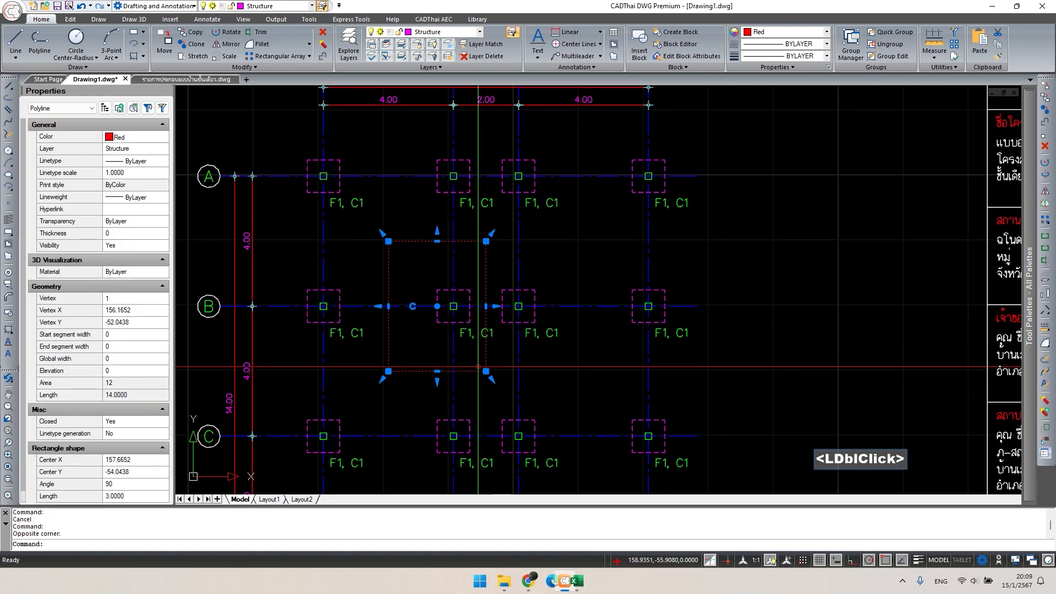
- In the 02 Concrete Column.xlsx workbook, set the floor's load area to 12 sq m, slab thickness to 10 cm and live load to 200
left_click(576, 581)
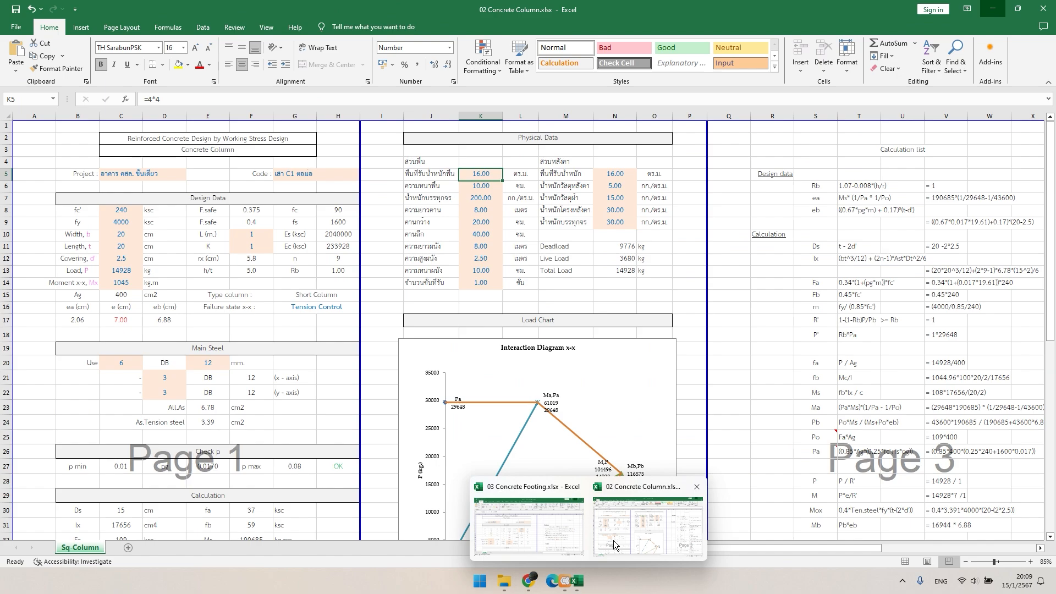
left_click(613, 540)
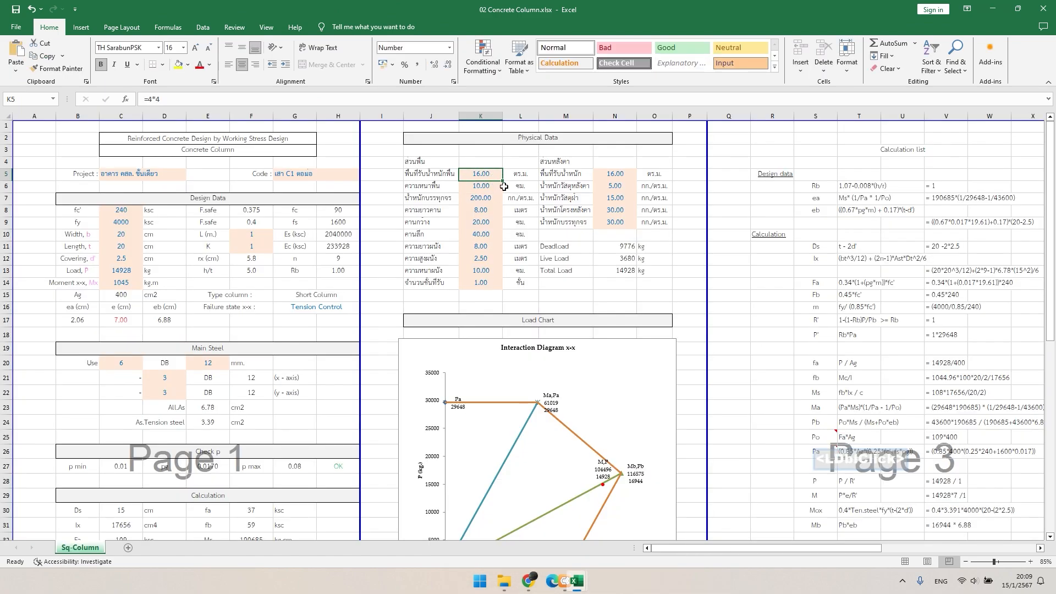
type("12")
key("Return")
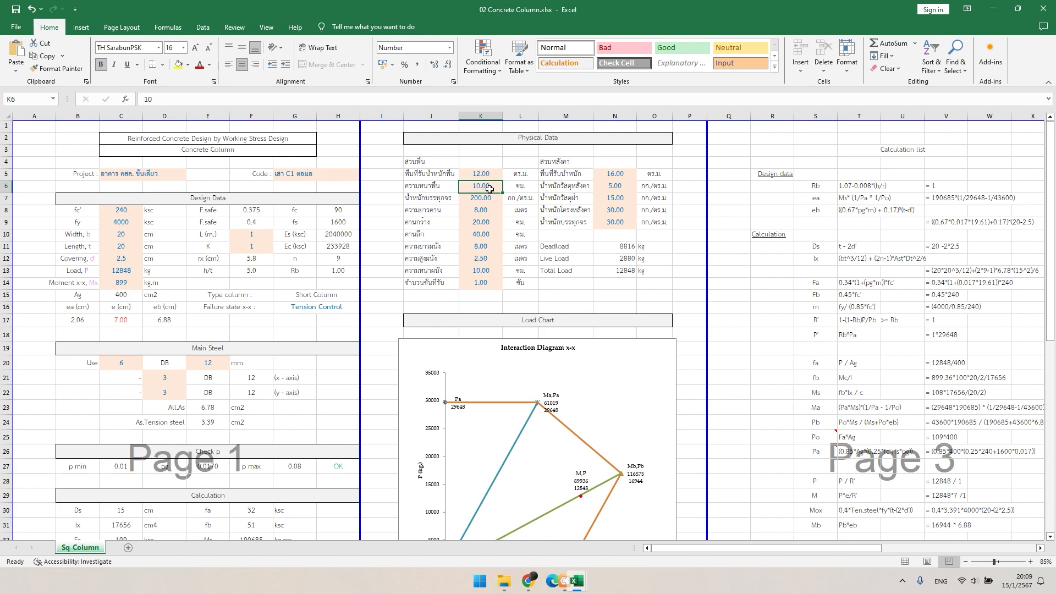
type("10")
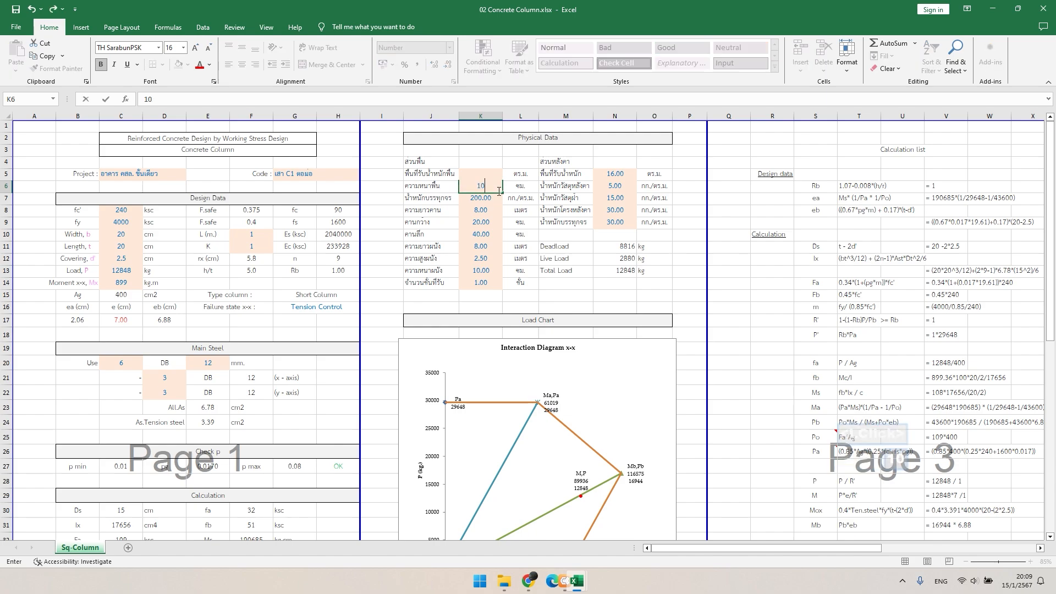
key("Return")
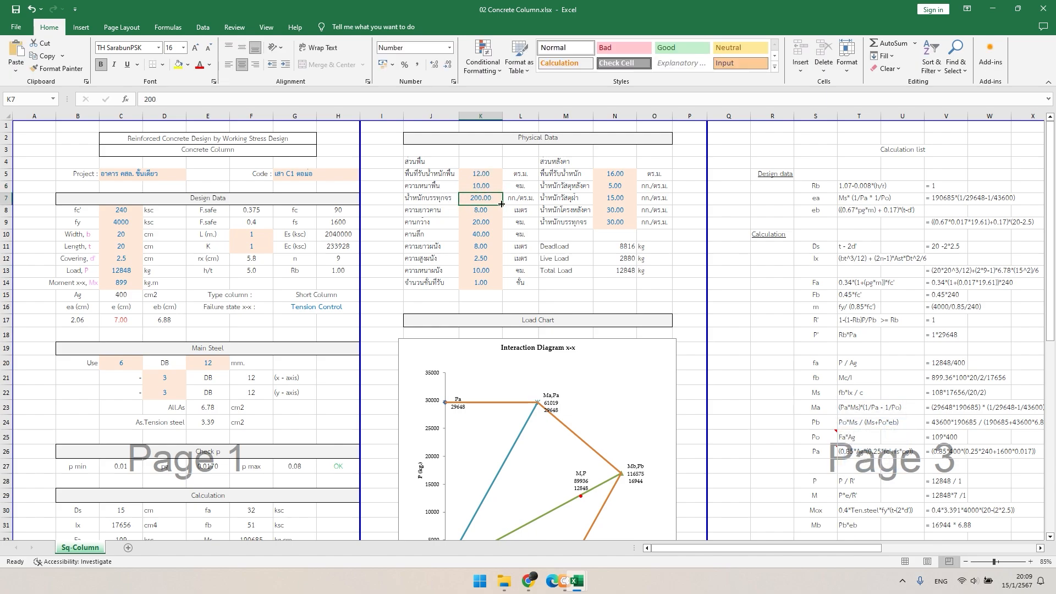
type("2")
key("Return")
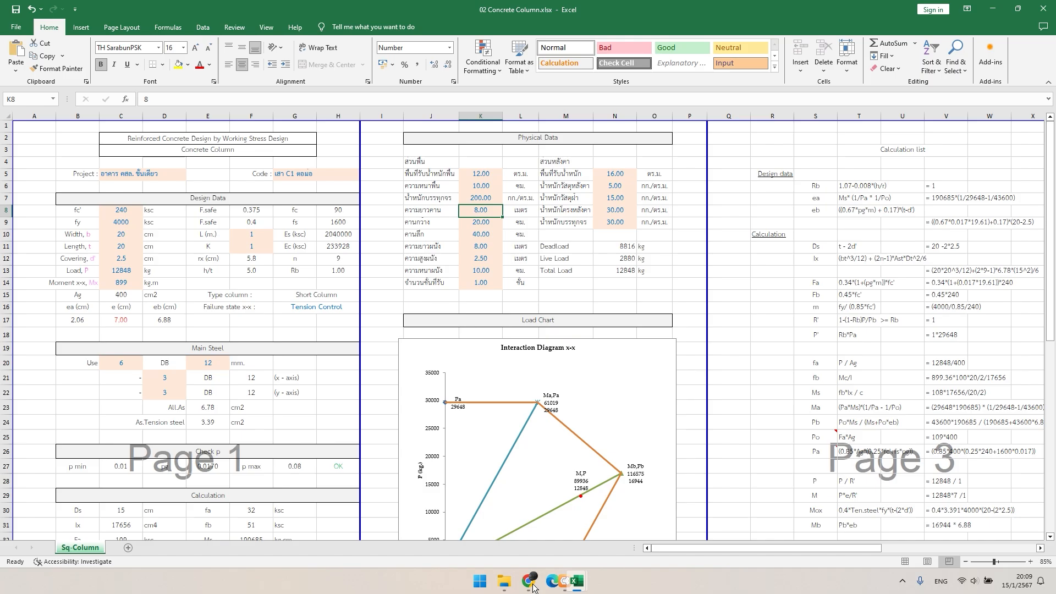
- Return to the CADThai drawing and reposition its taskbar icon after the Excel icon
left_click(565, 581)
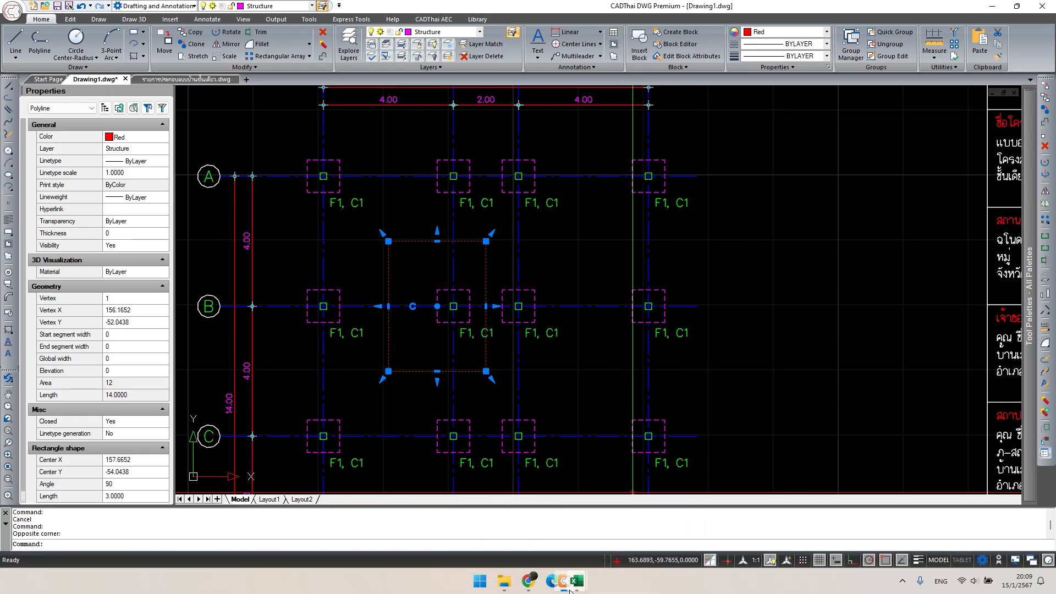
left_click_drag(562, 588, 630, 587)
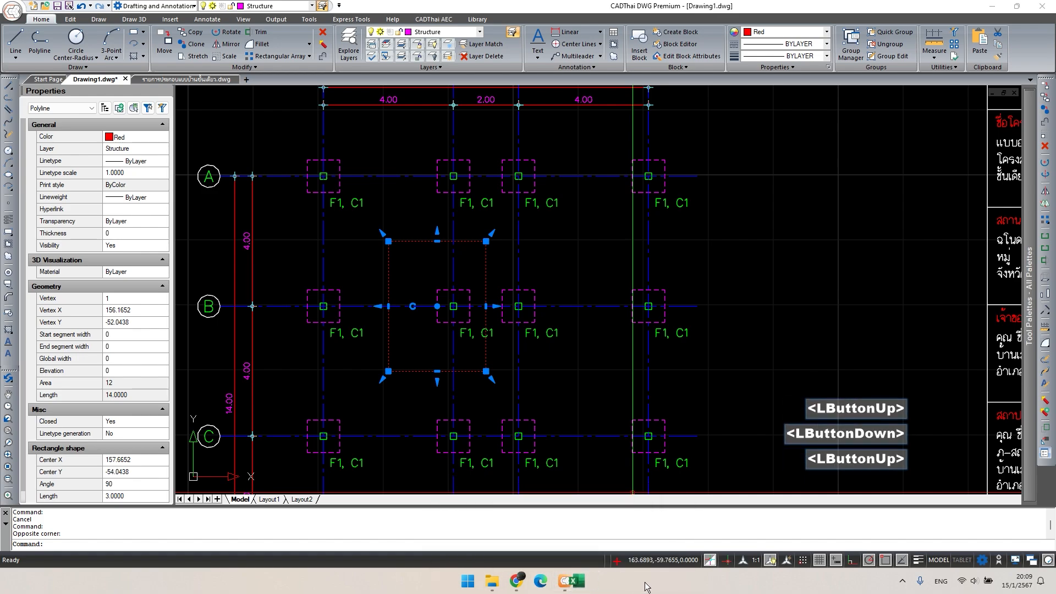
mouse_move(566, 586)
left_mouse_down()
mouse_move(498, 586)
mouse_move(544, 586)
left_mouse_up()
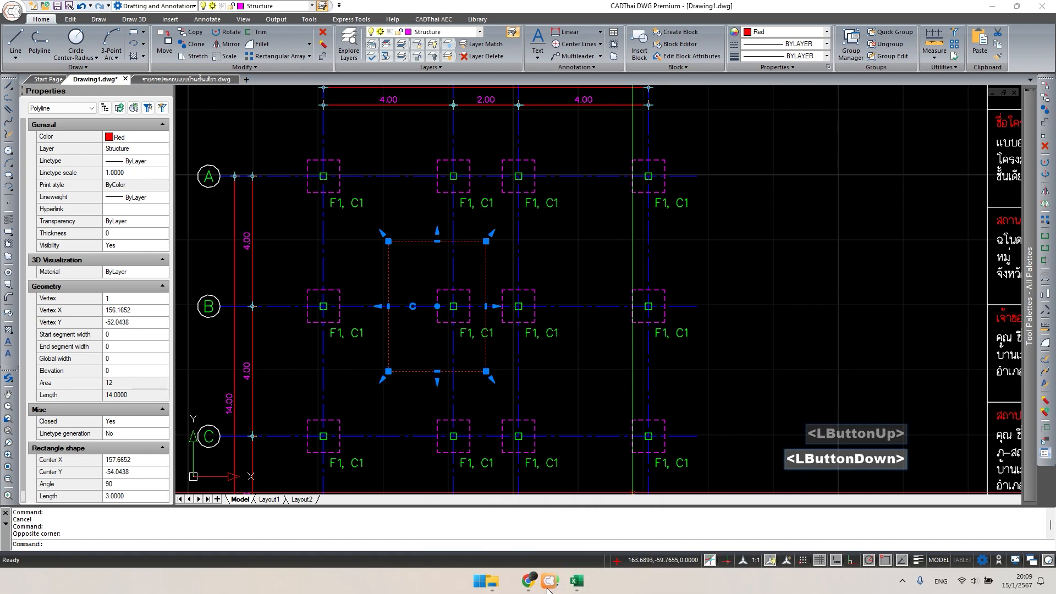
- Move the load-area rectangle from the column at grids 2 and B to the same column on the floor beam plan
type("m")
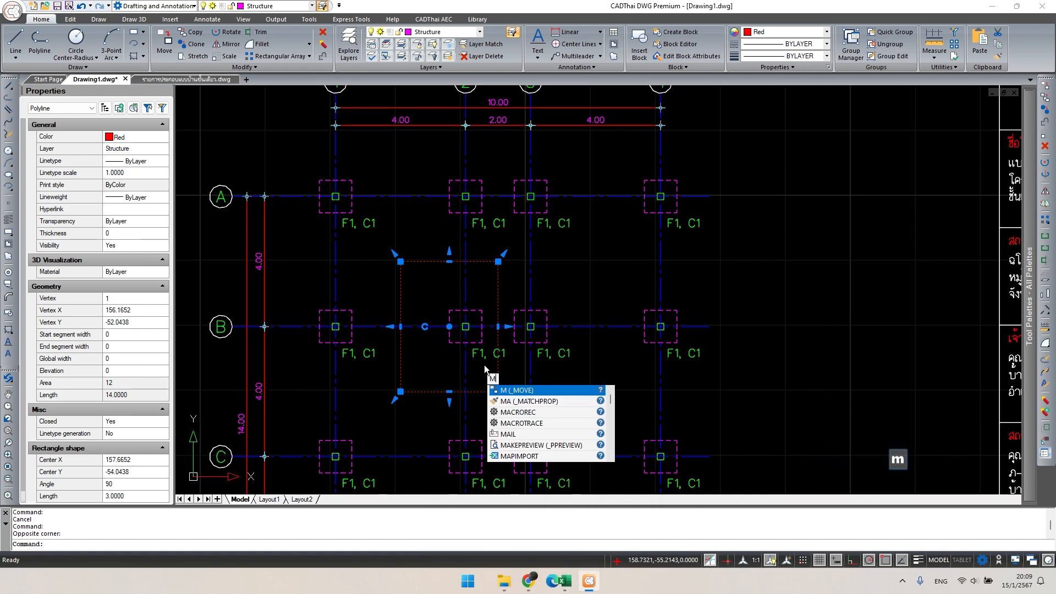
key("space")
scroll(475, 348, "up", 3)
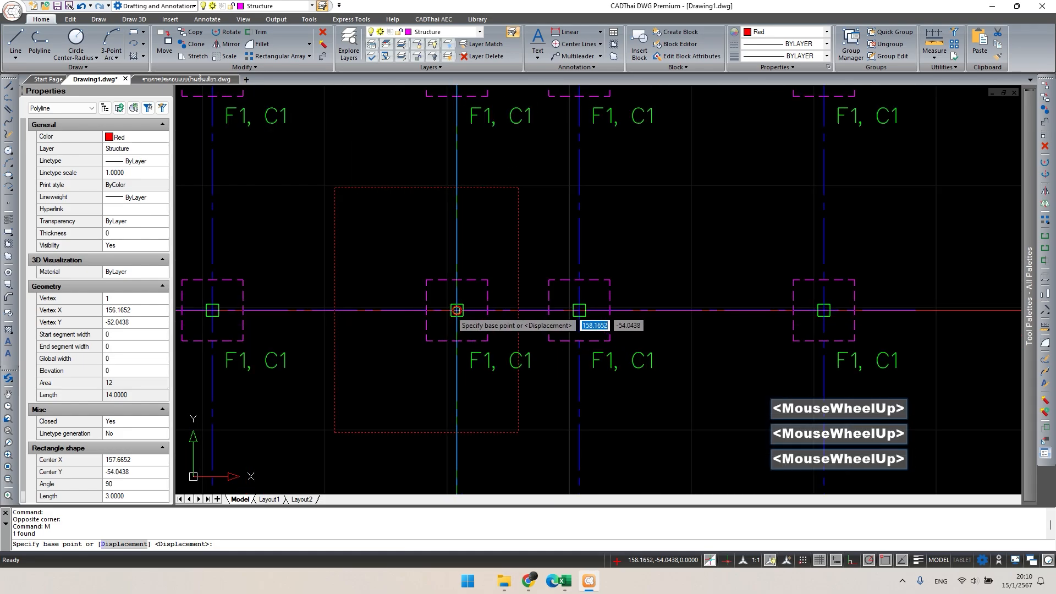
left_click(457, 311)
scroll(467, 311, "down", 7)
middle_click_drag(578, 313, 298, 320)
scroll(687, 309, "up", 7)
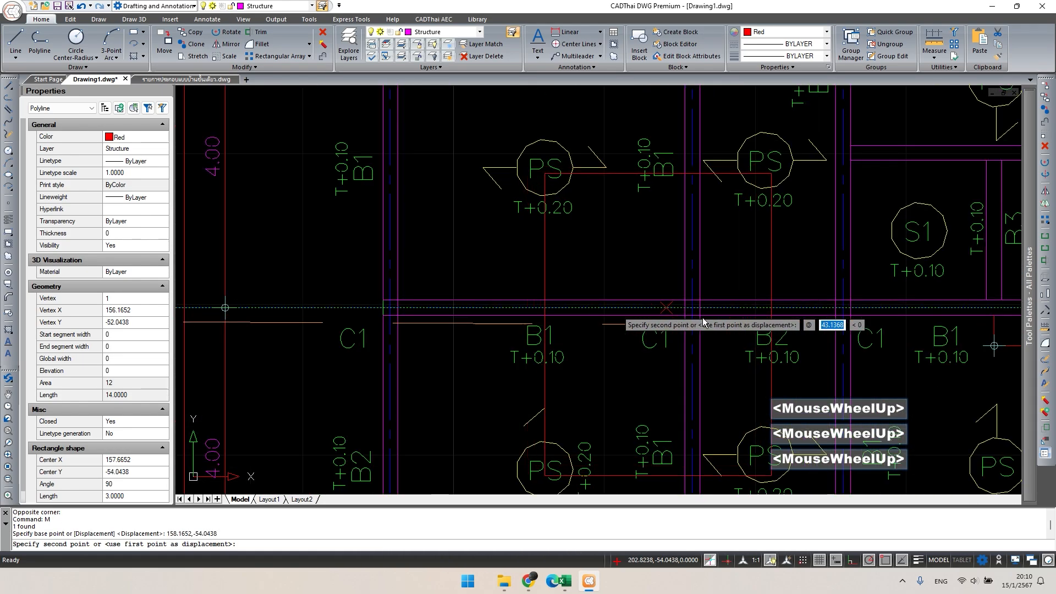
left_click(692, 308)
scroll(681, 271, "down", 2)
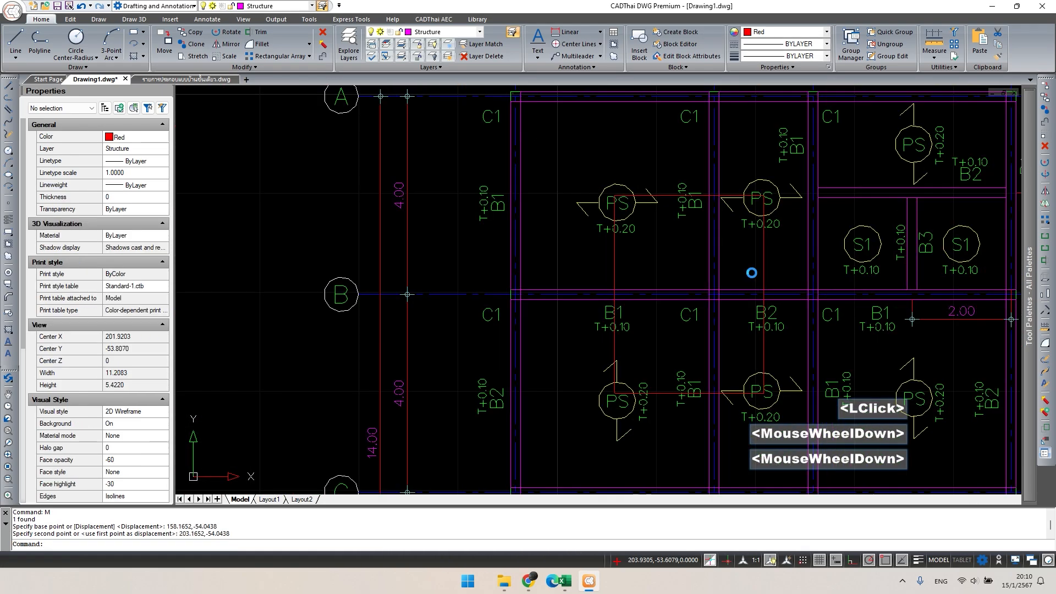
scroll(681, 272, "down", 1)
middle_click_drag(681, 272, 579, 285)
key("Escape")
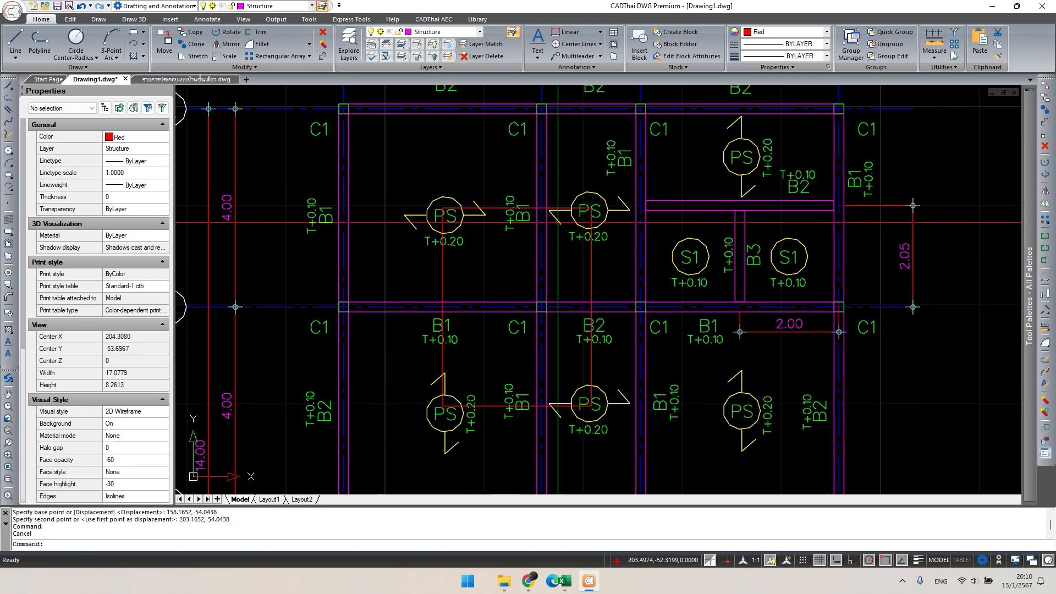
- Measure the load area's vertical and horizontal beam lengths at the grid 2 and B column with linear dimensions, without placing them
type("dli")
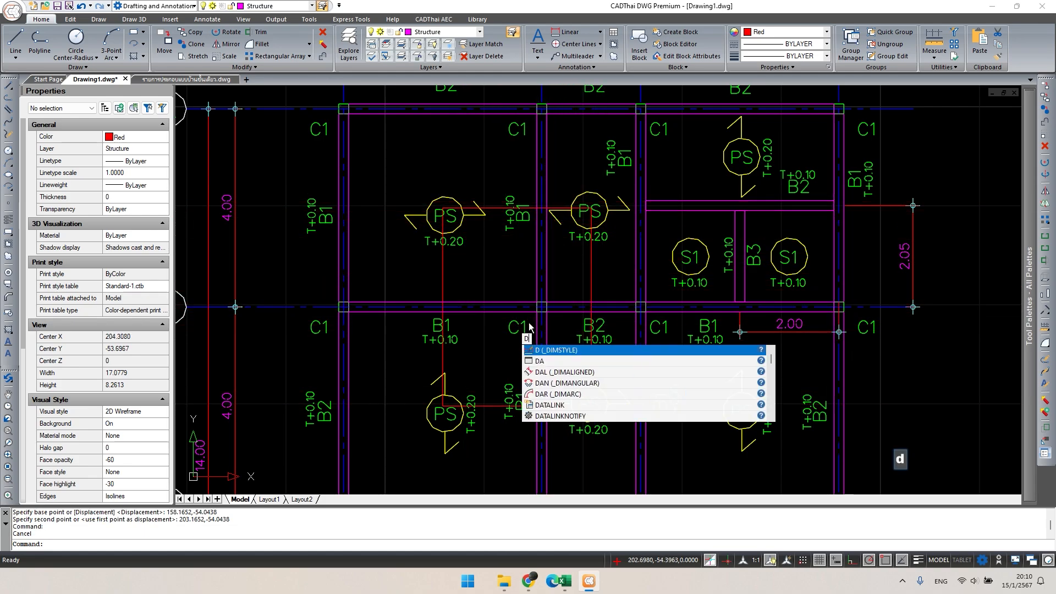
key("space")
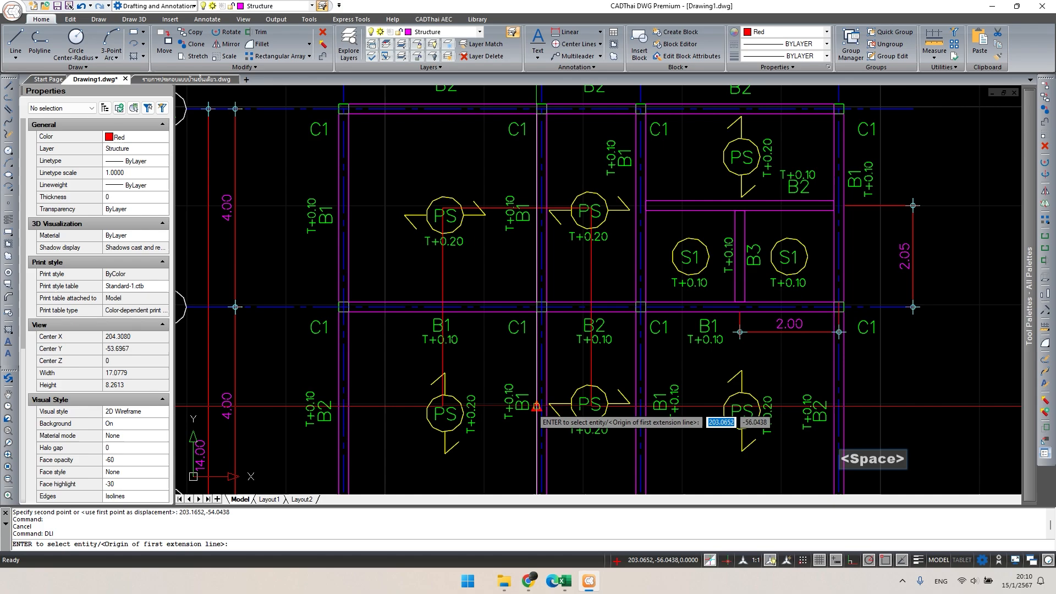
left_click(536, 406)
left_click(537, 208)
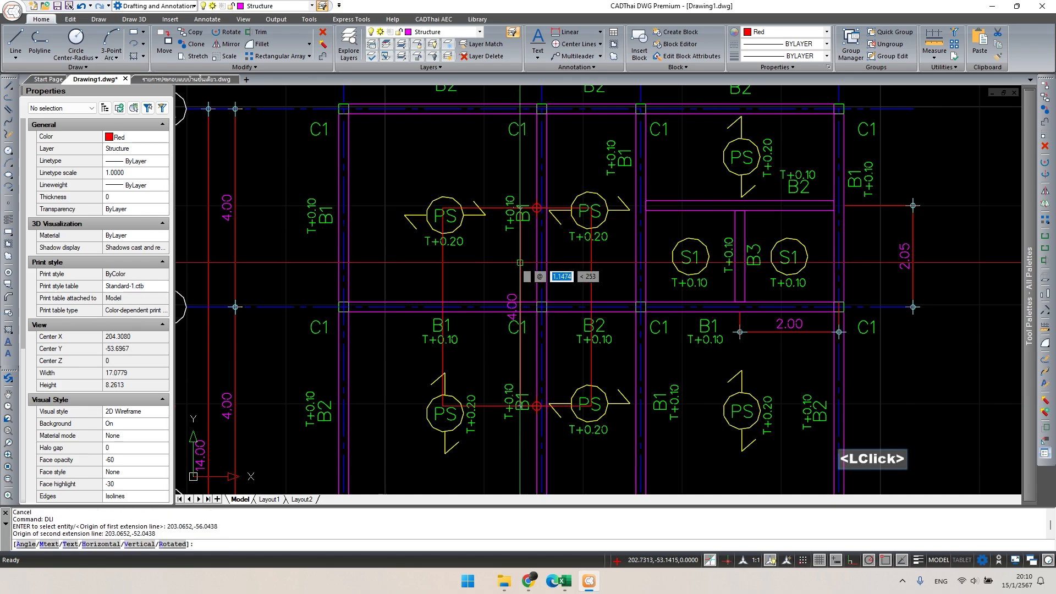
key("Escape")
key("space")
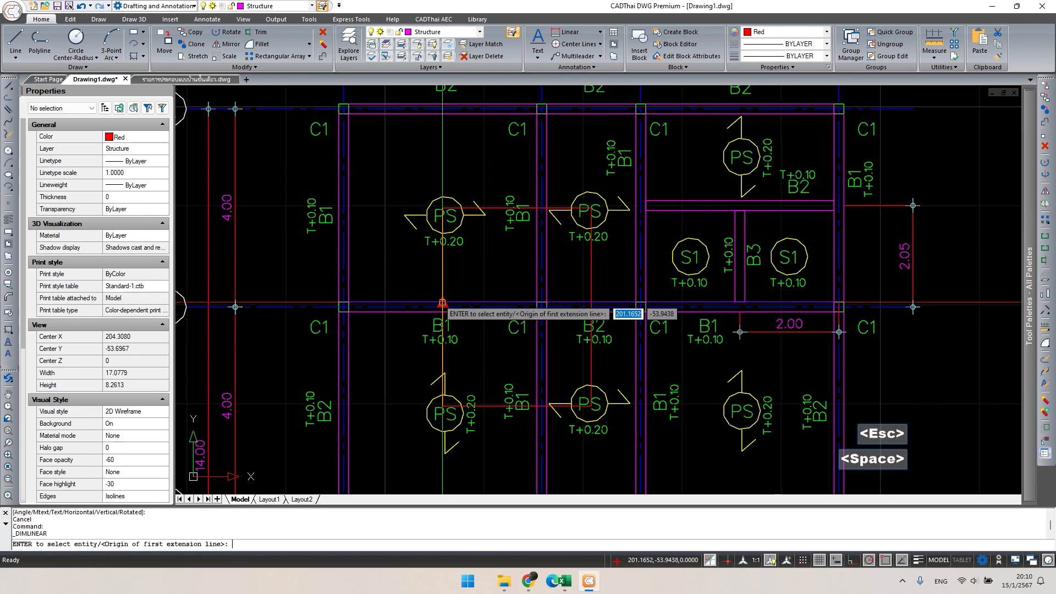
left_click(443, 302)
left_click(591, 303)
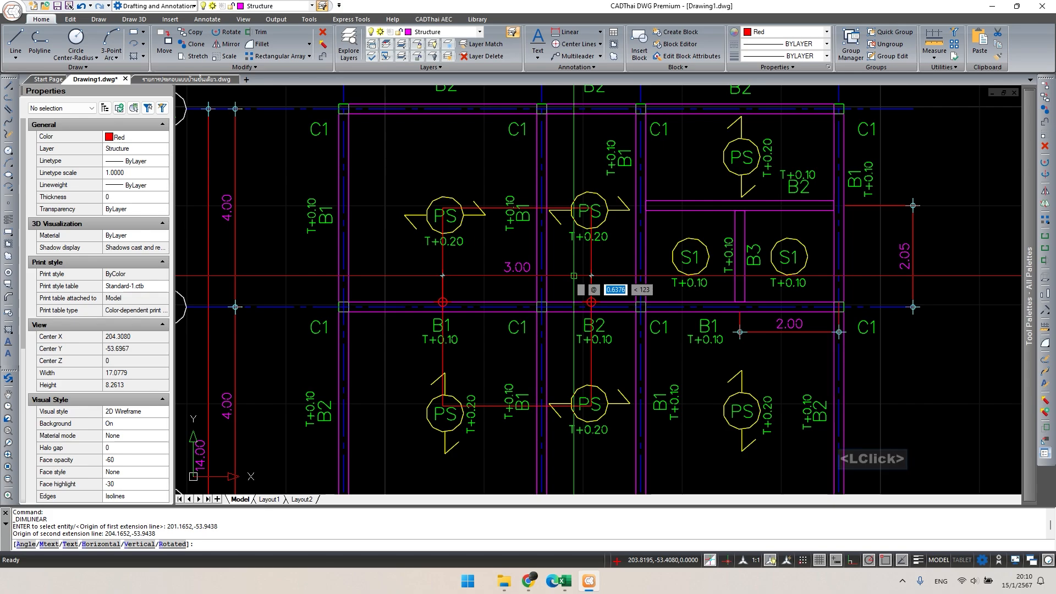
key("Escape")
- In the 02 Concrete Column.xlsx workbook, set the beam length to 7 m, width to 20 cm, depth to 40 cm and the wall length to 7 m
mouse_move(566, 582)
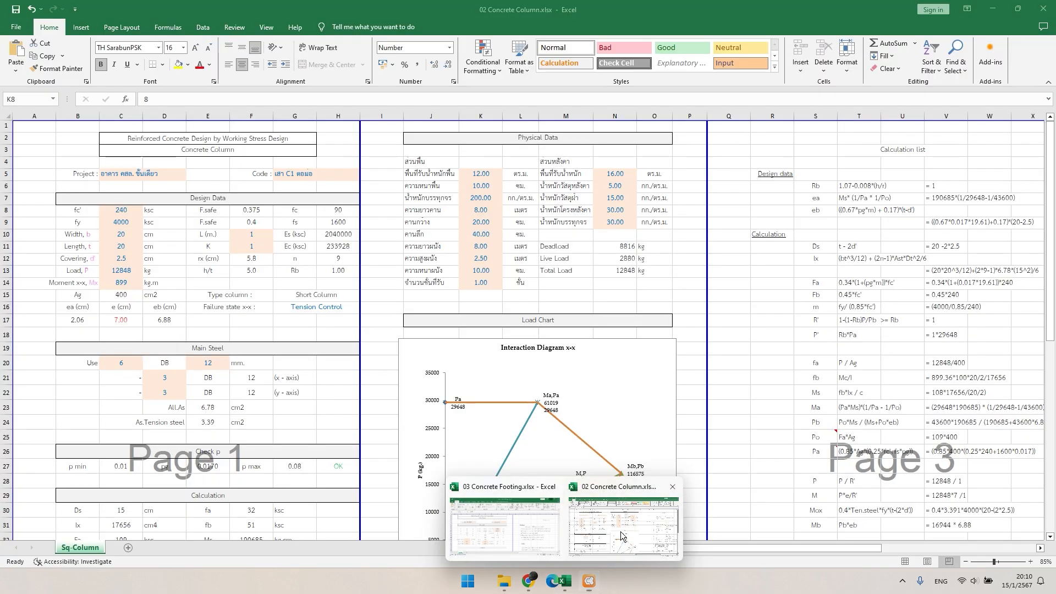
left_click(622, 536)
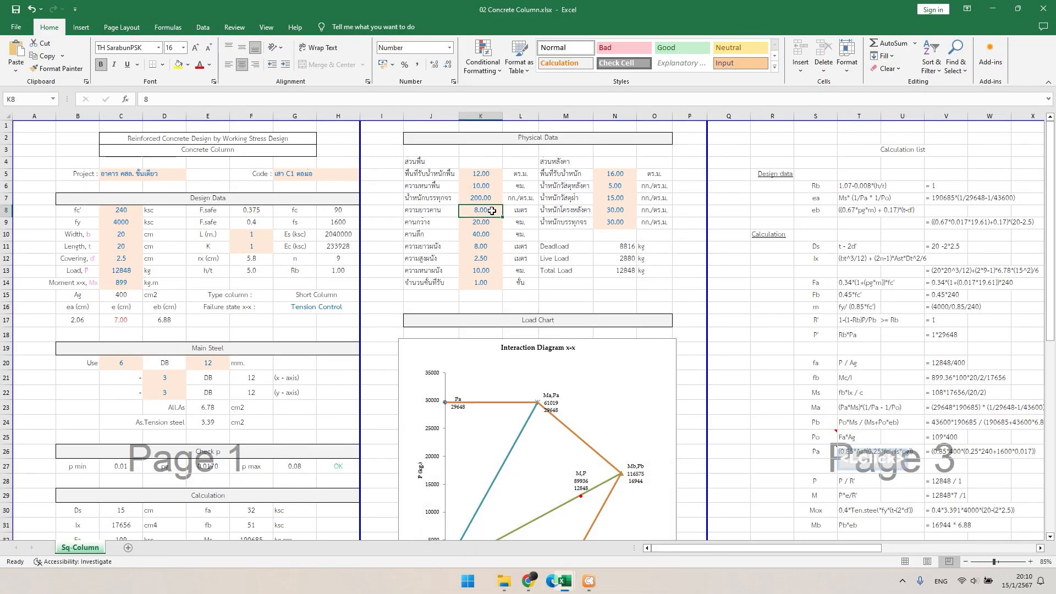
type("7")
key("Return")
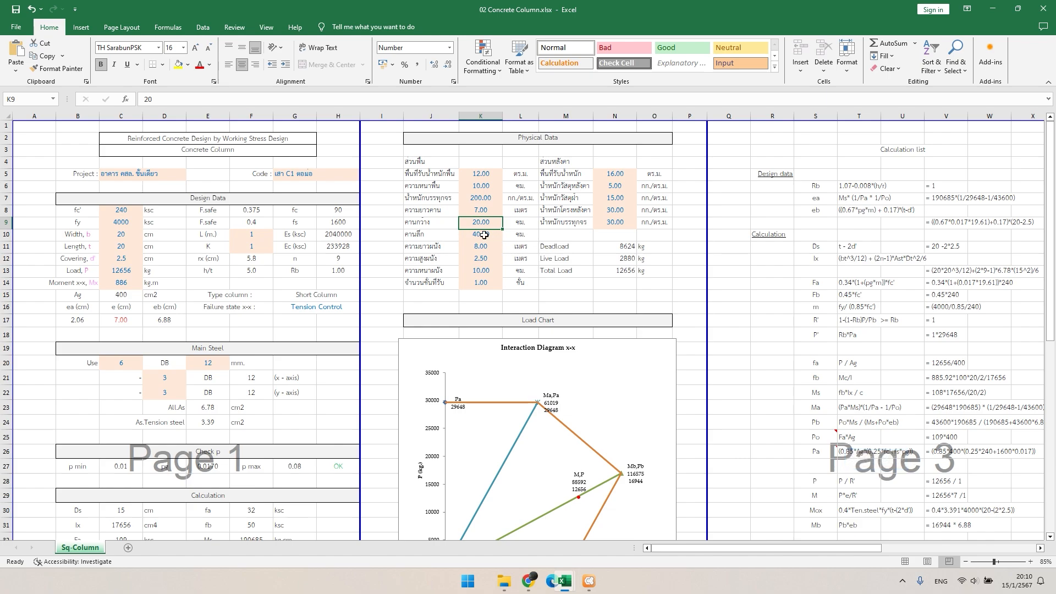
type("20")
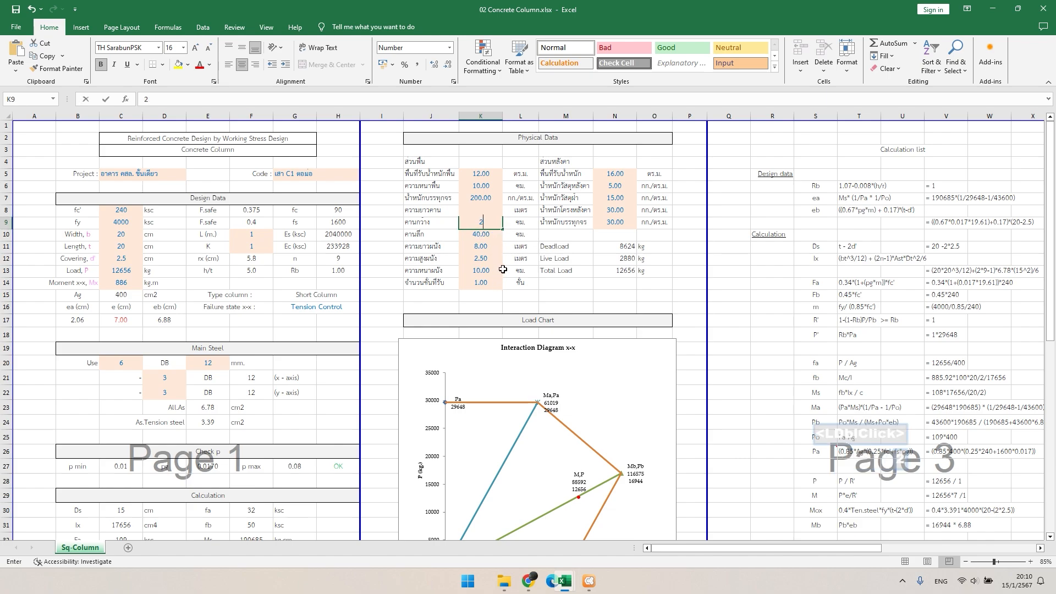
key("Return")
type("40")
key("Return")
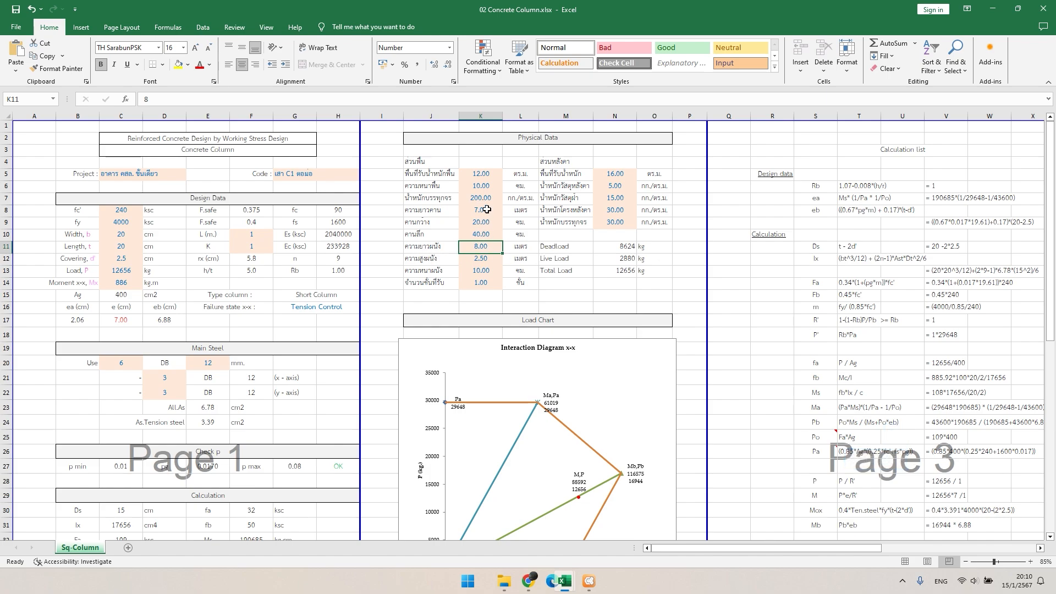
type("7")
key("Return")
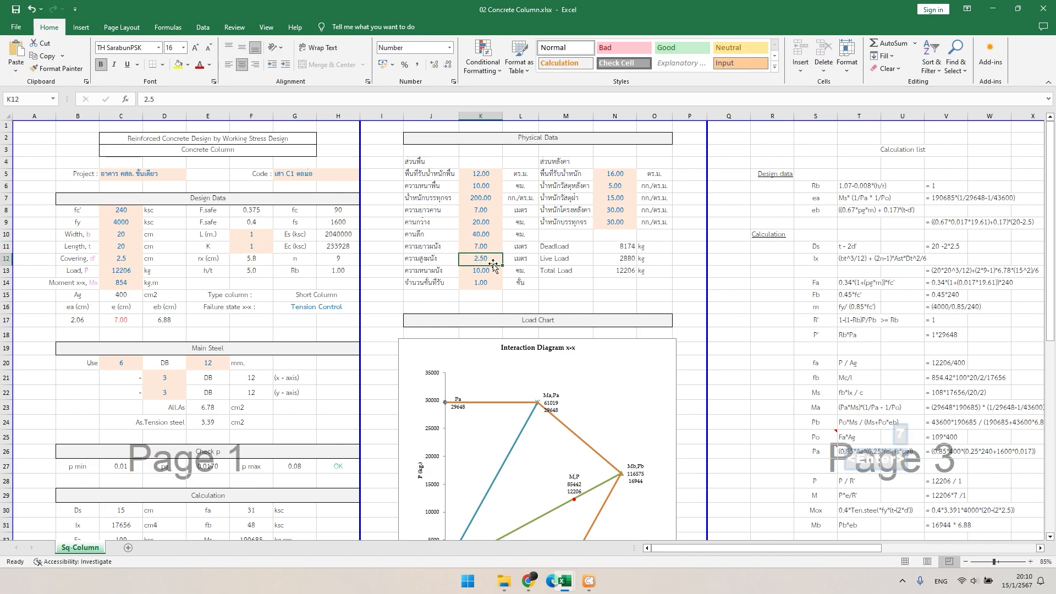
- Switch to the CADThai drawing and examine the building section for the wall height between floor and ceiling
left_click(591, 584)
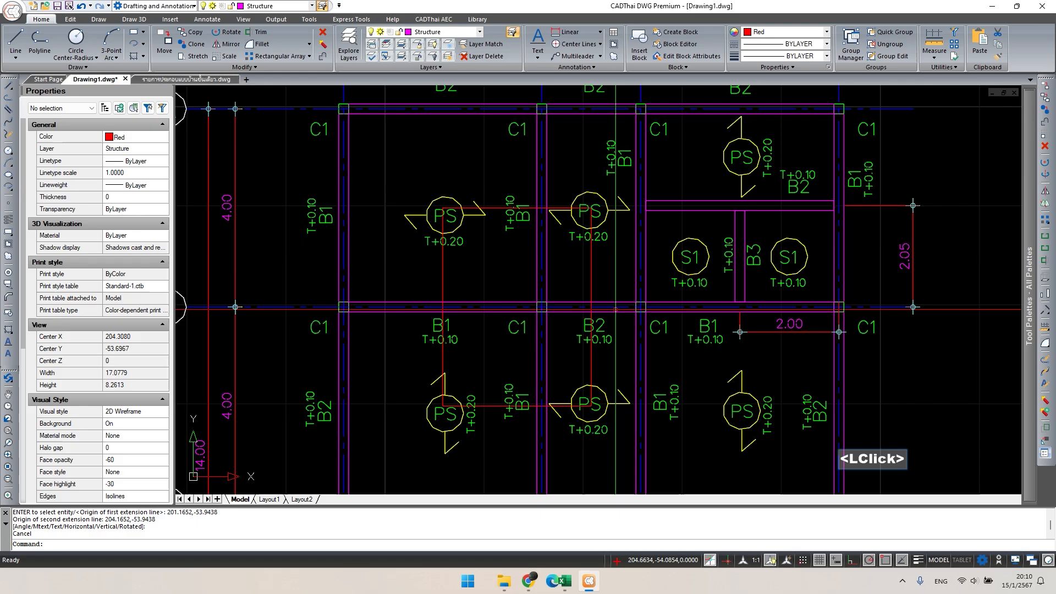
scroll(590, 319, "down", 5)
key("Escape")
scroll(608, 281, "down", 3)
middle_click_drag(610, 278, 366, 428)
scroll(490, 423, "down", 3)
mouse_move(490, 423)
middle_mouse_down()
mouse_move(455, 420)
mouse_move(377, 486)
middle_mouse_up()
scroll(593, 267, "up", 13)
key("Escape")
scroll(667, 269, "up", 2)
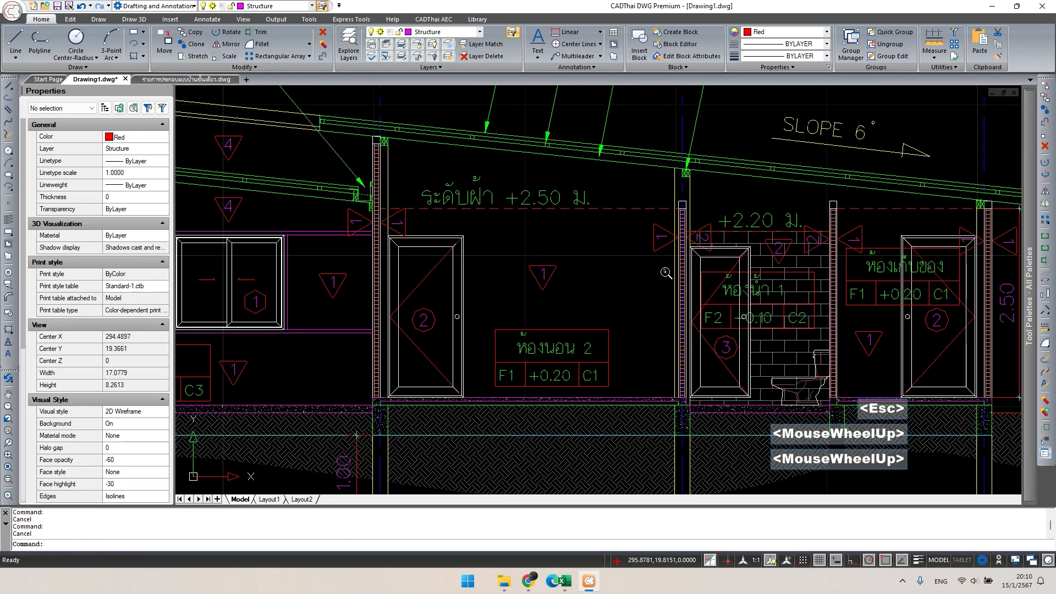
middle_click_drag(667, 269, 568, 287)
scroll(648, 389, "up", 2)
scroll(648, 389, "down", 1)
middle_click_drag(648, 389, 713, 316)
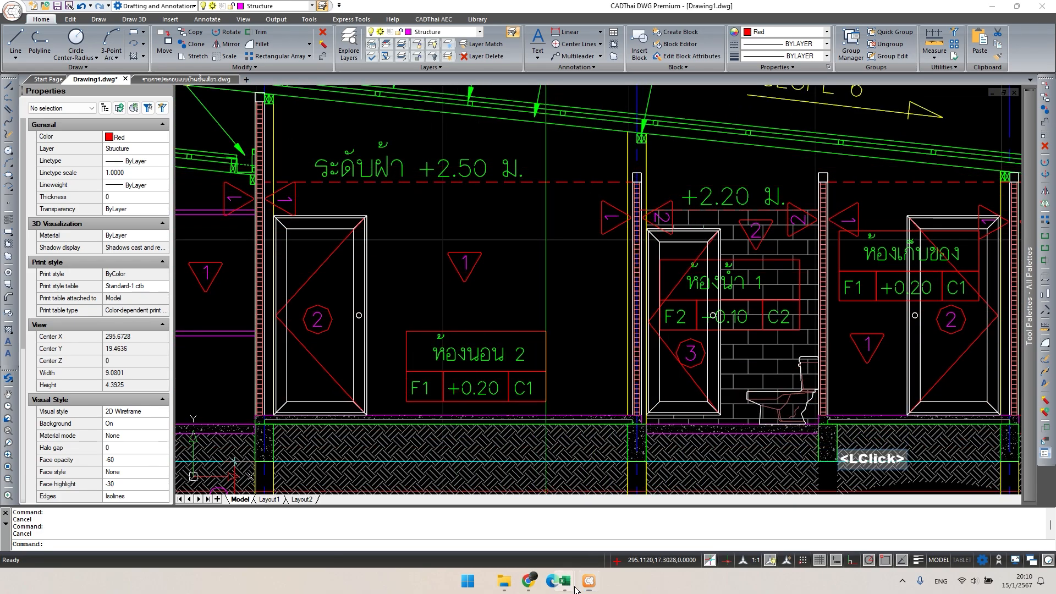
- In the 02 Concrete Column.xlsx workbook, set the wall height to 2.6 m and the wall thickness to 10 cm
mouse_move(562, 581)
left_click(619, 528)
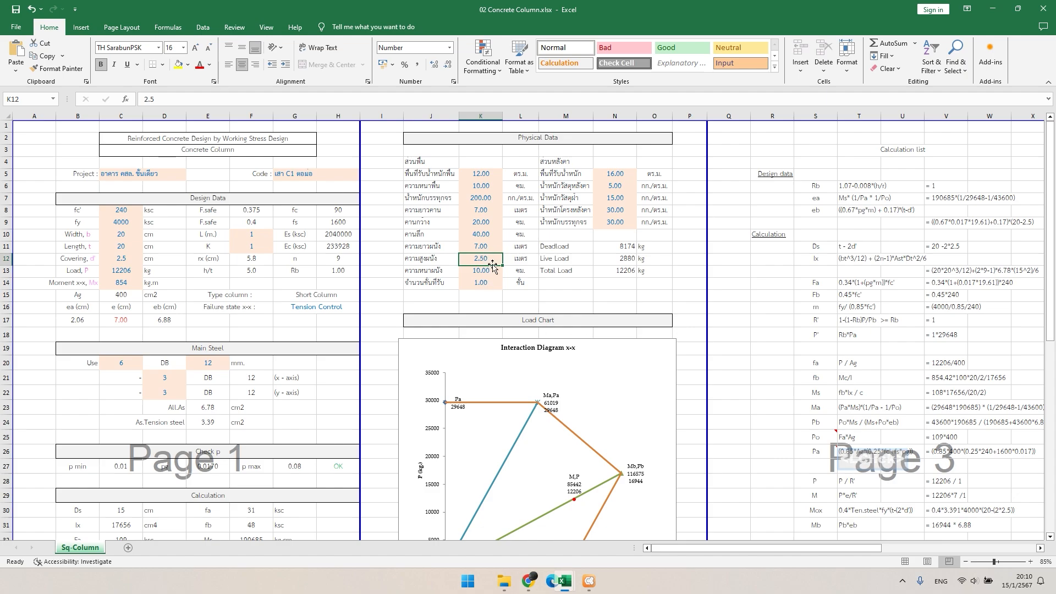
type("2.6")
key("Return")
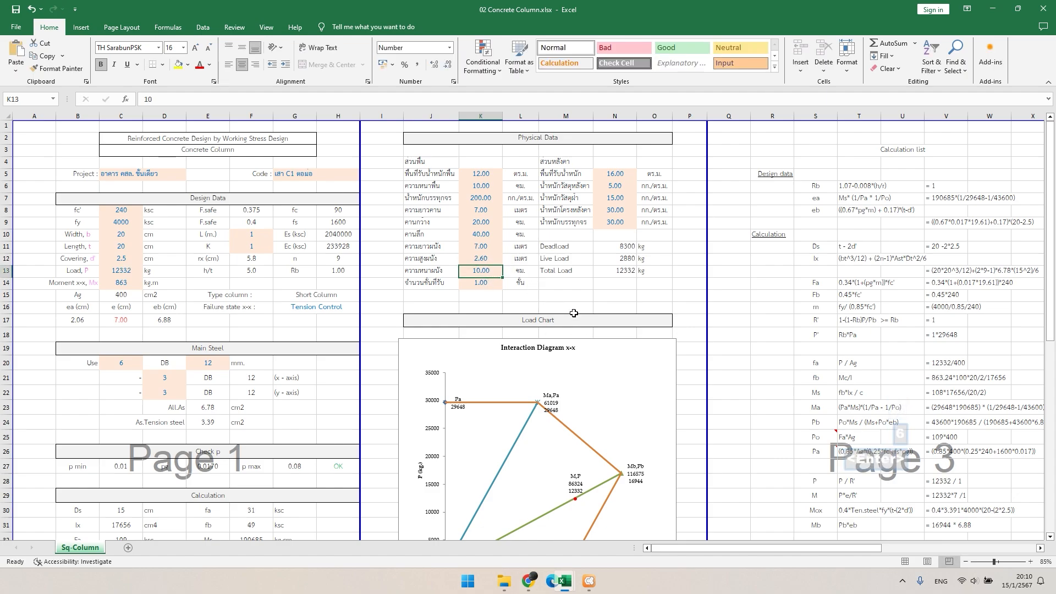
type("10")
key("Return")
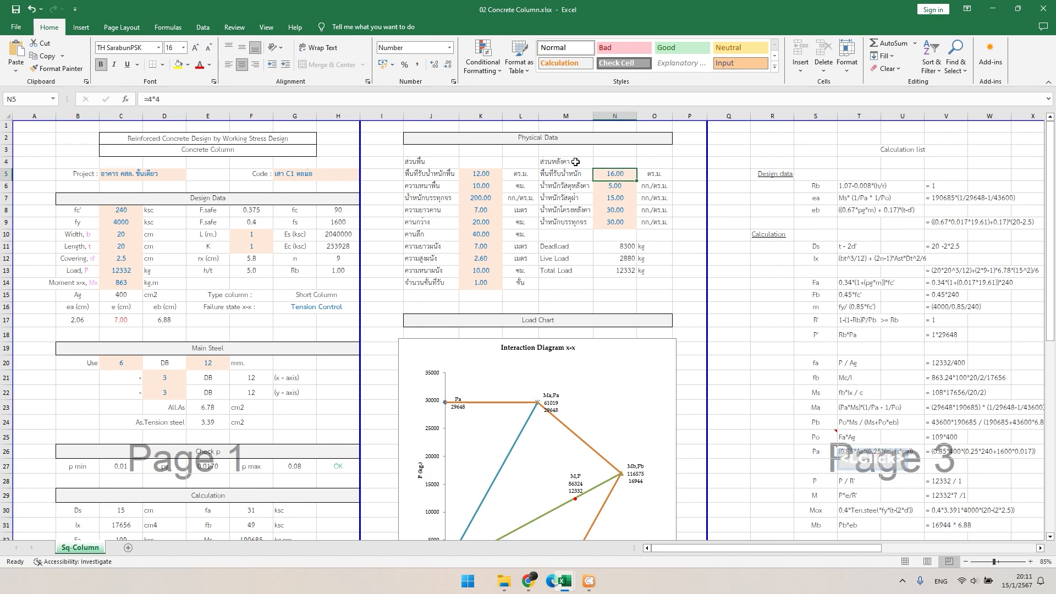
- Set the roof's load area to 12 sq m and the roofing material weight to 5 kg per sq m
type("12")
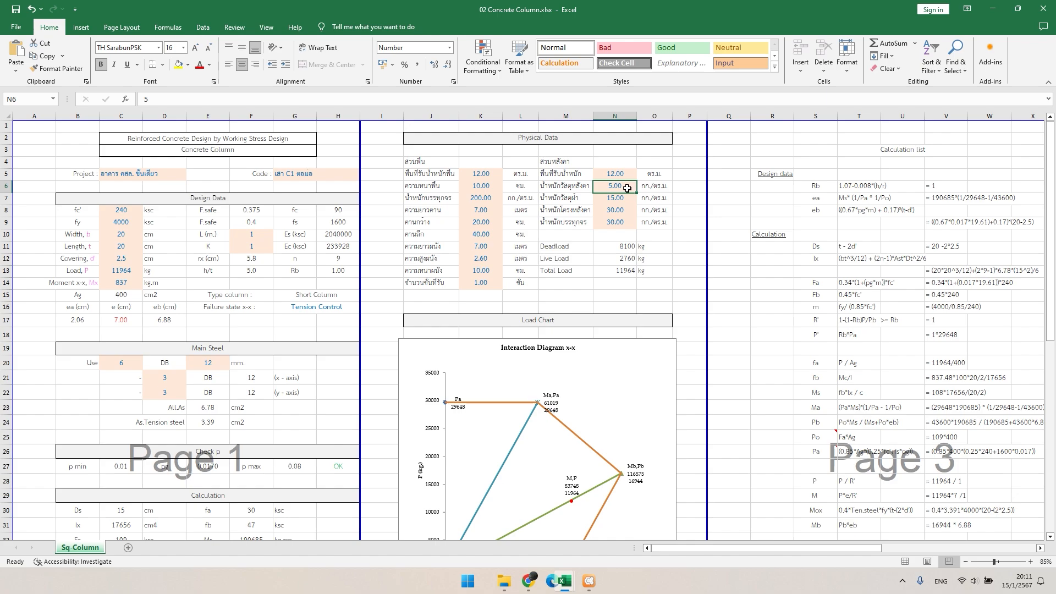
double_click(632, 188)
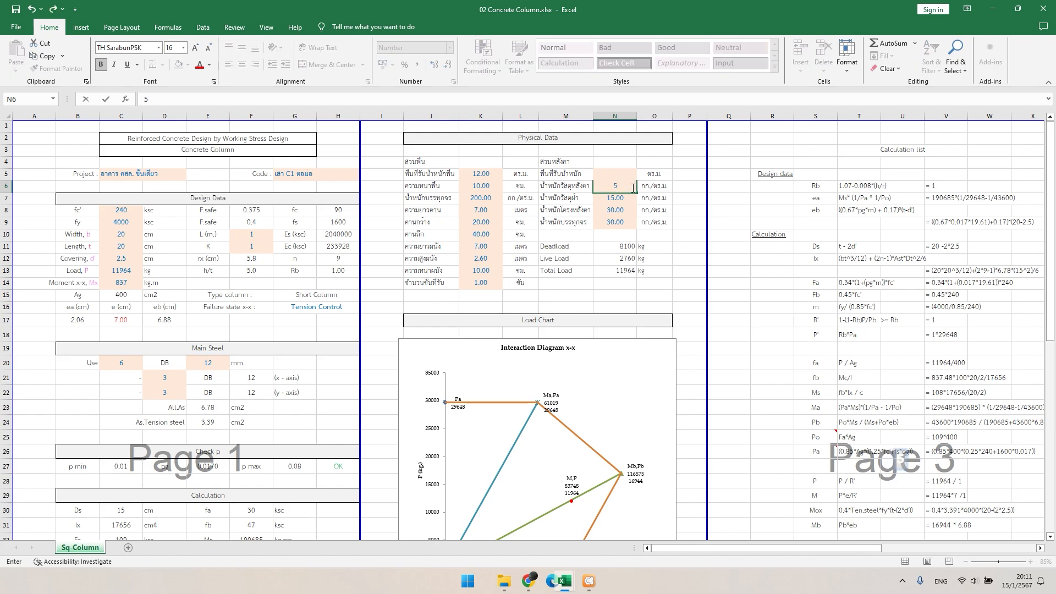
type("5")
key("Return")
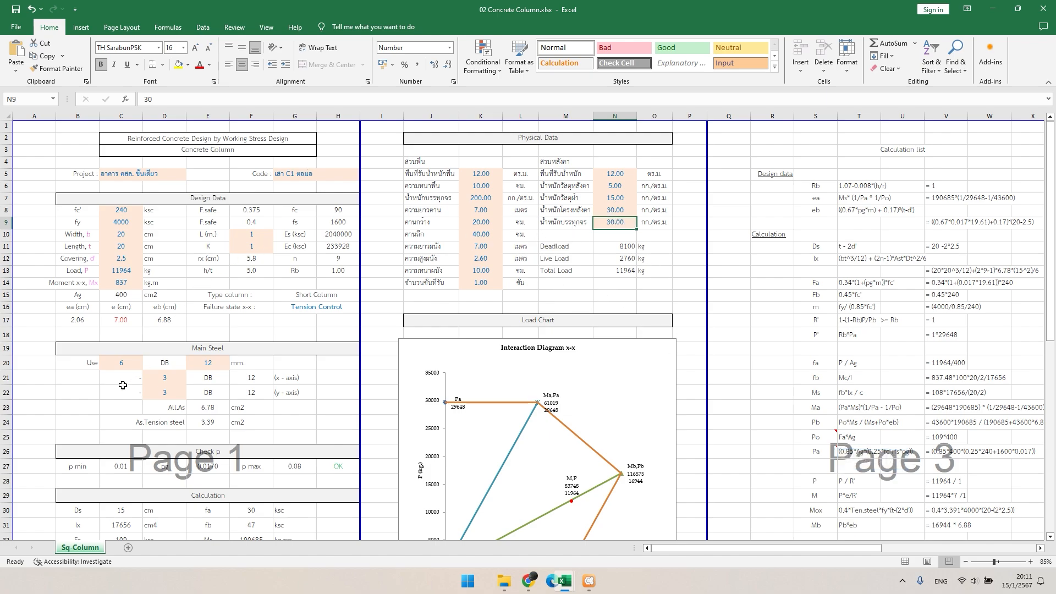
- Set the column's main steel to 4 DB12 bars, with 2 bars on the x-axis and 2 on the y-axis
left_click(114, 367)
scroll(148, 320, "down", 2)
scroll(159, 369, "down", 4)
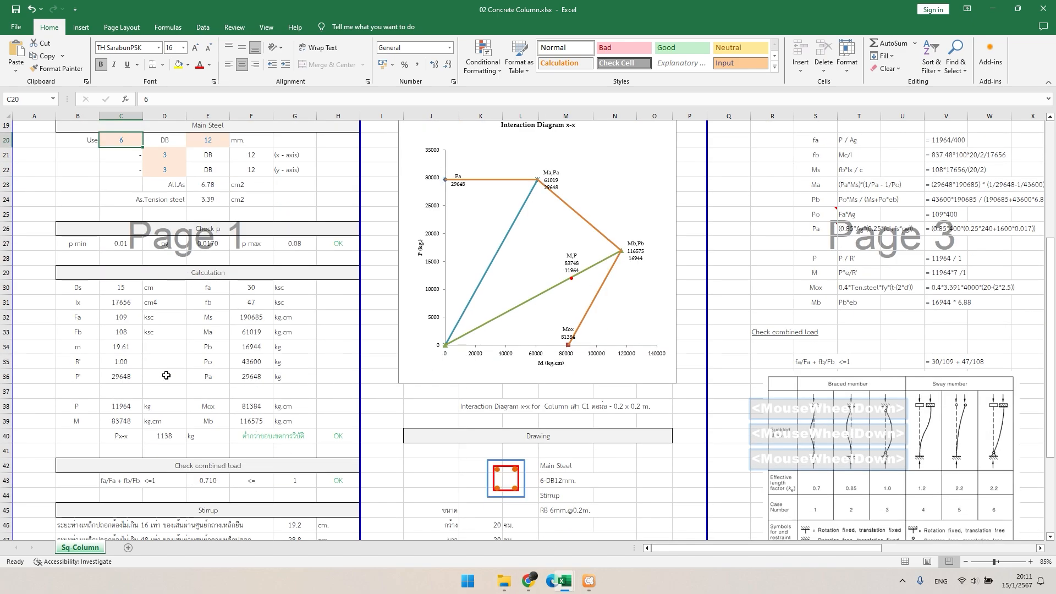
scroll(164, 376, "up", 4)
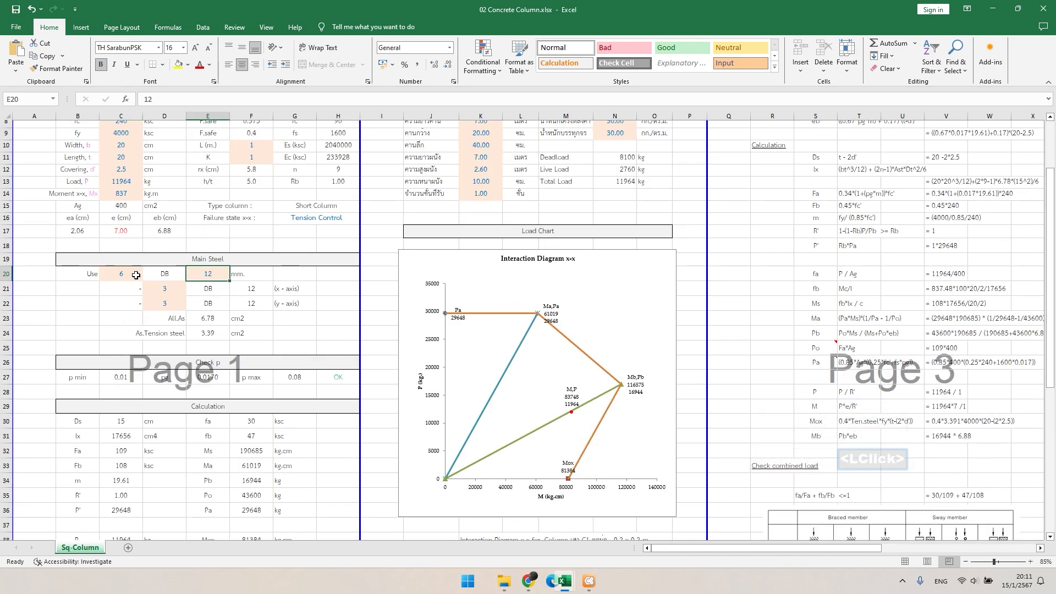
type("4")
key("Return")
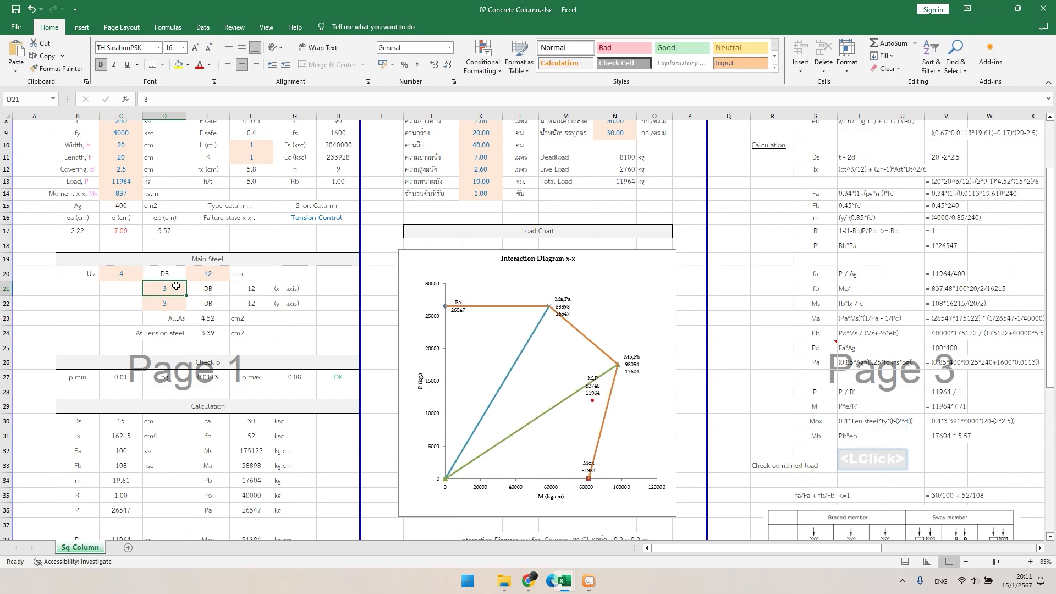
type("2")
key("Return")
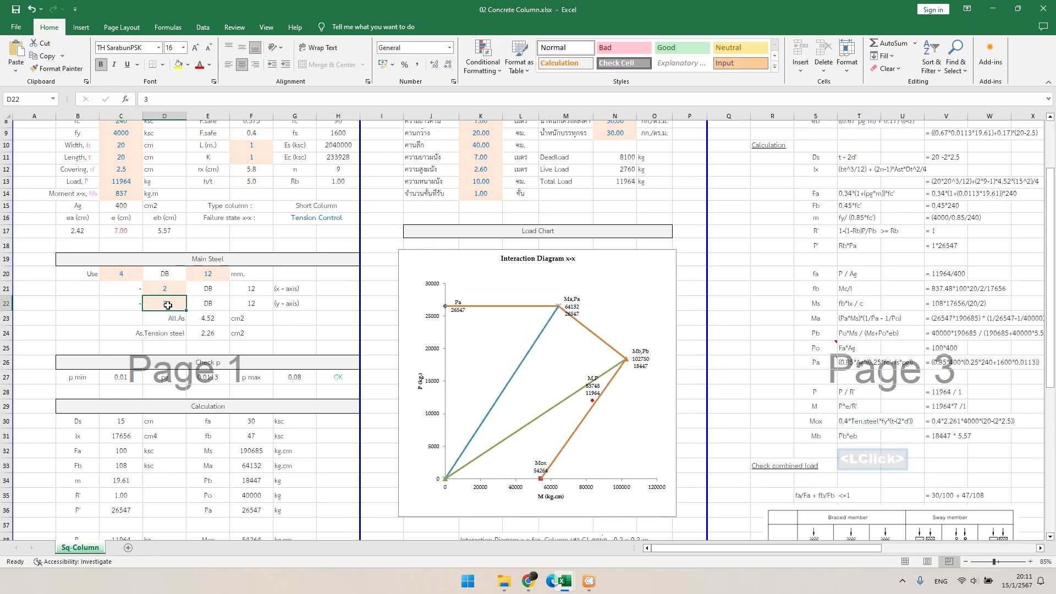
type("2")
key("Return")
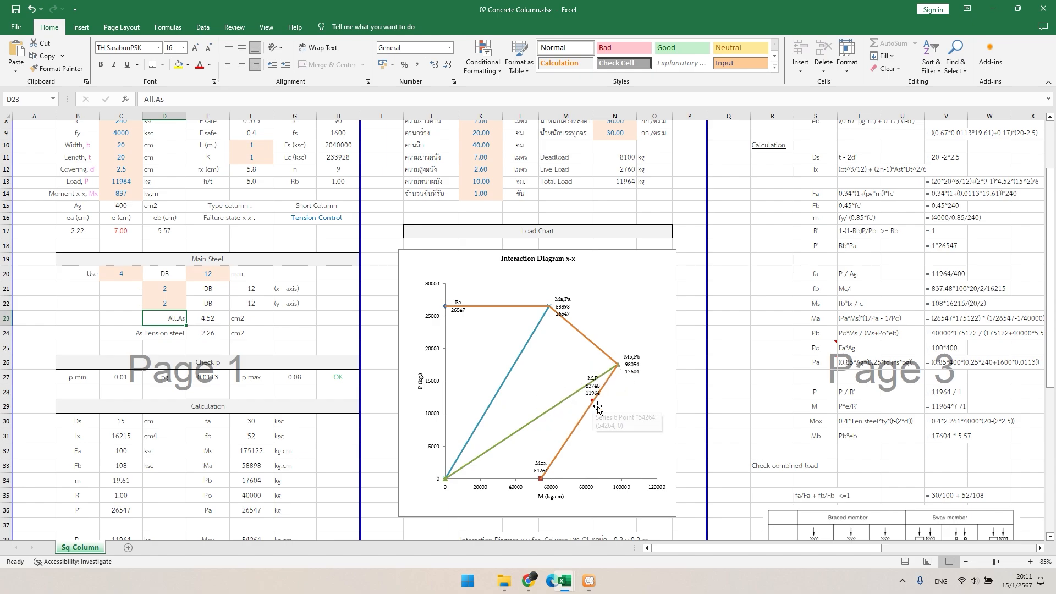
- Set the spacing of the column's RB6 stirrups to 0.19 m
scroll(127, 300, "up", 2)
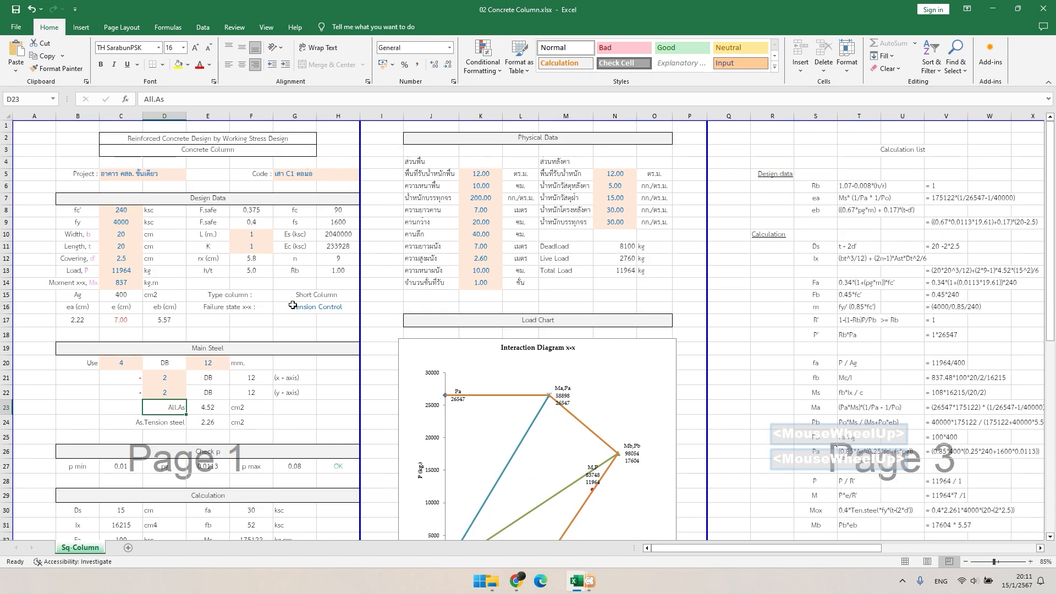
scroll(292, 305, "down", 6)
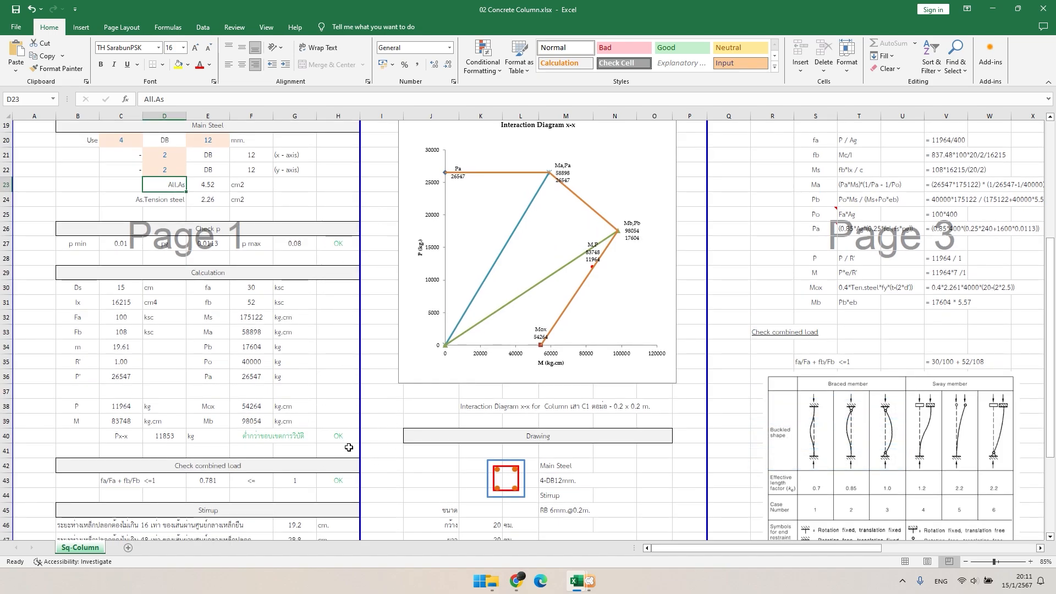
scroll(330, 412, "down", 4)
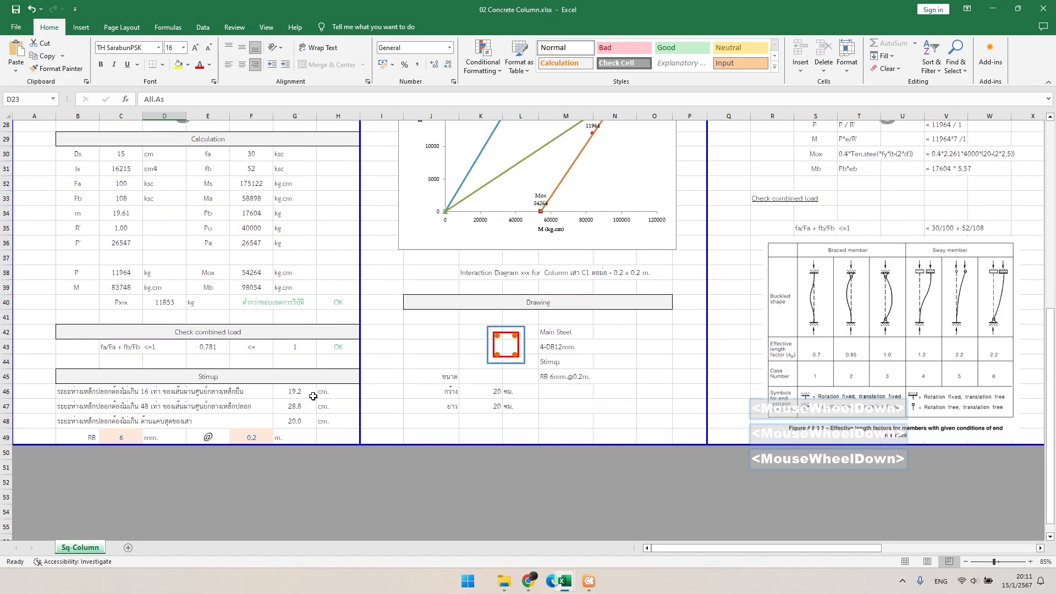
scroll(308, 396, "up", 2)
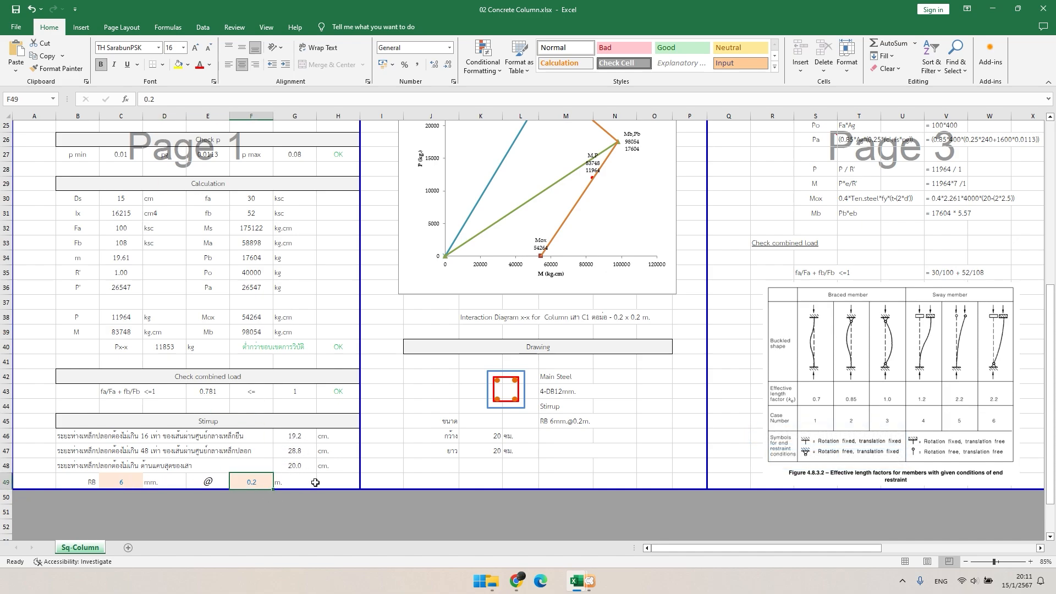
type("0.")
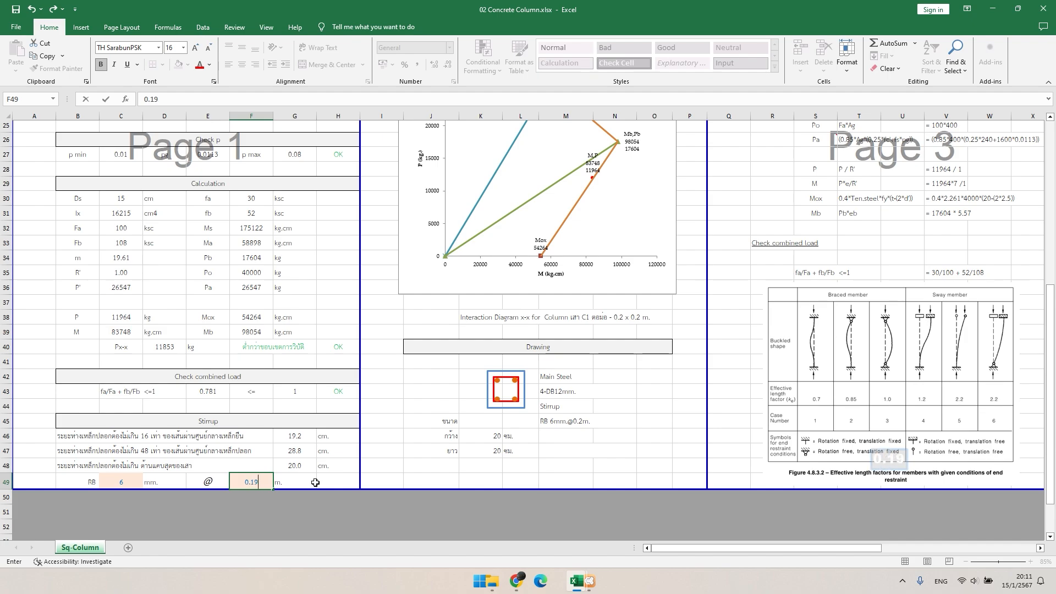
key("Return")
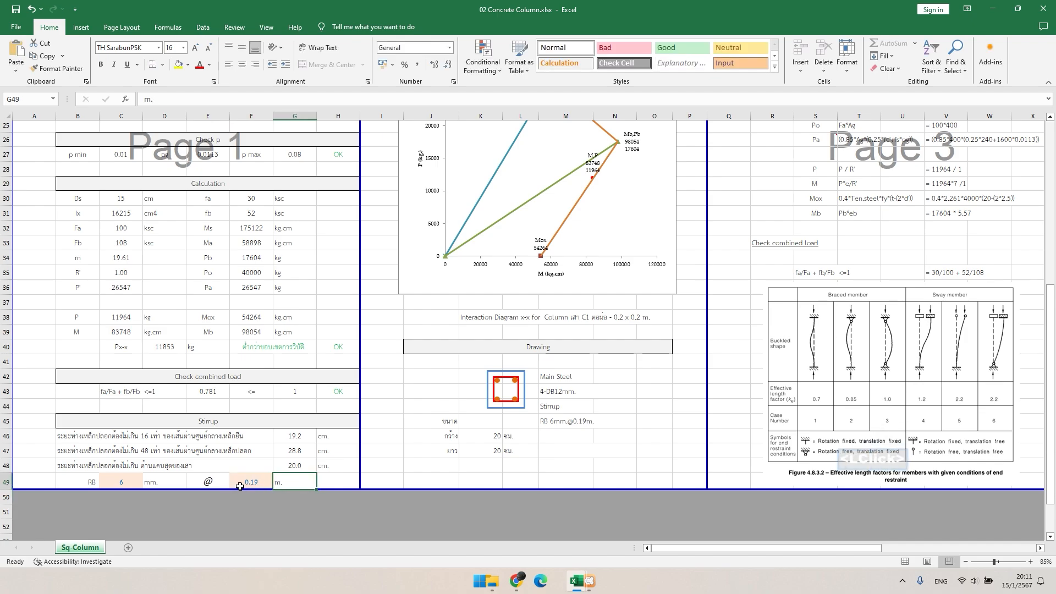
- Review the column's interaction diagram, load checks and section drawing with its reinforcement
scroll(443, 464, "up", 8)
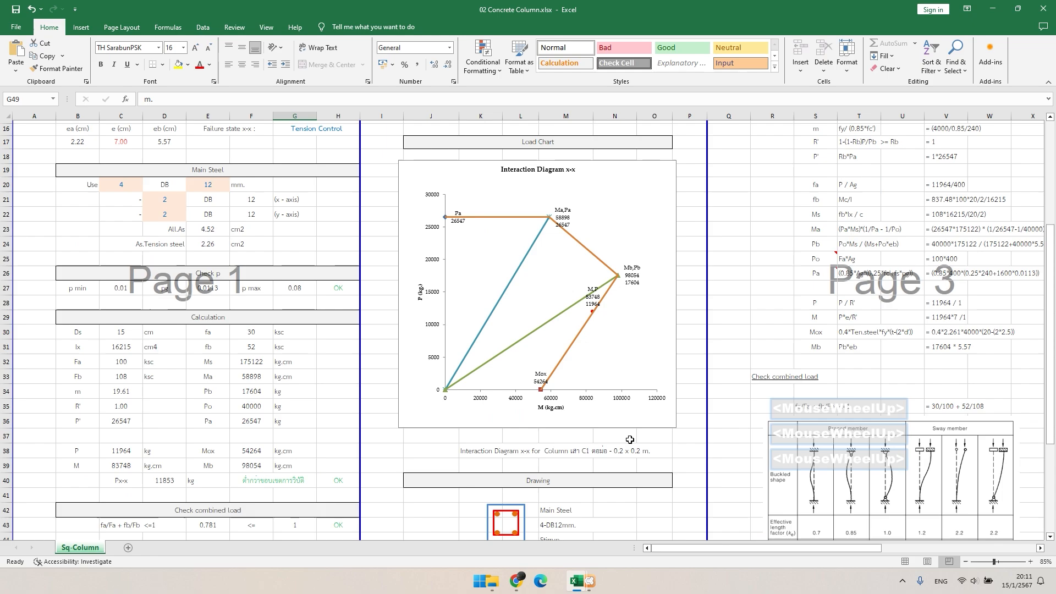
scroll(447, 426, "down", 7)
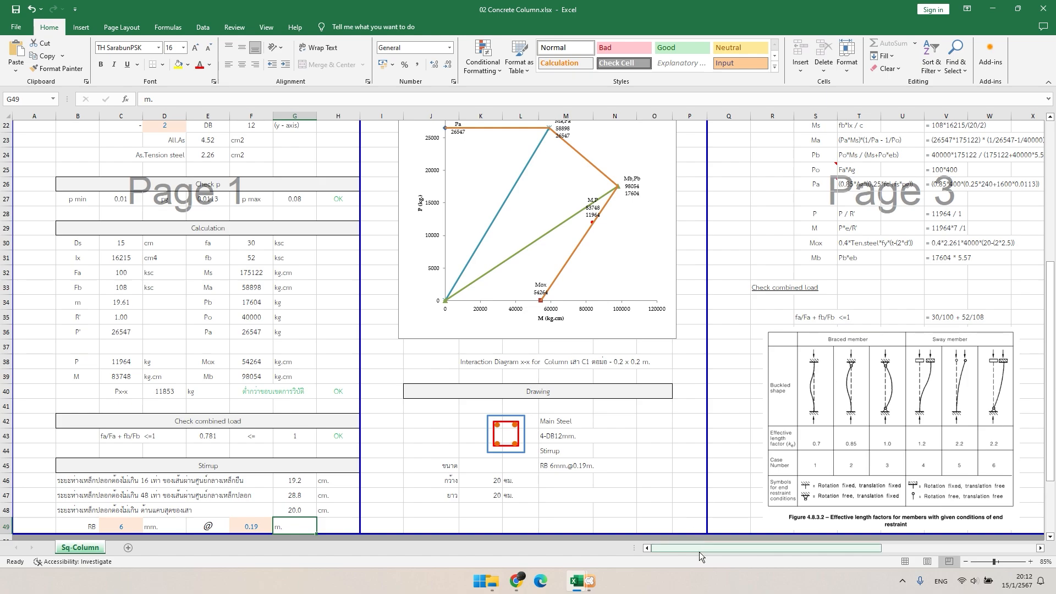
scroll(490, 390, "down", 3)
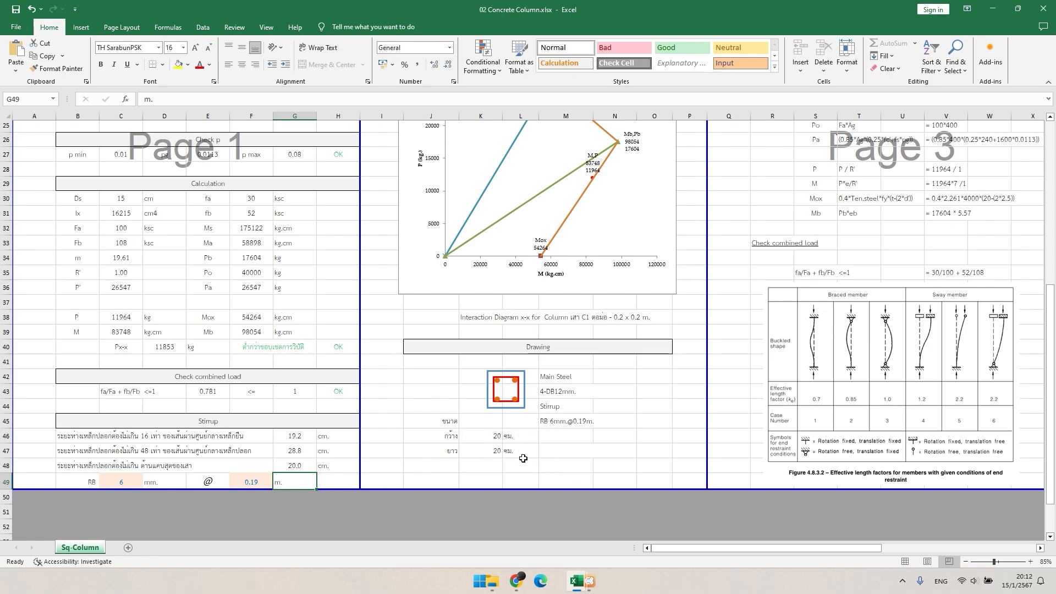
- Switch to the CADThai DWG Premium drawing and locate the F1 footing detail sheet
left_click(597, 591)
scroll(626, 306, "down", 5)
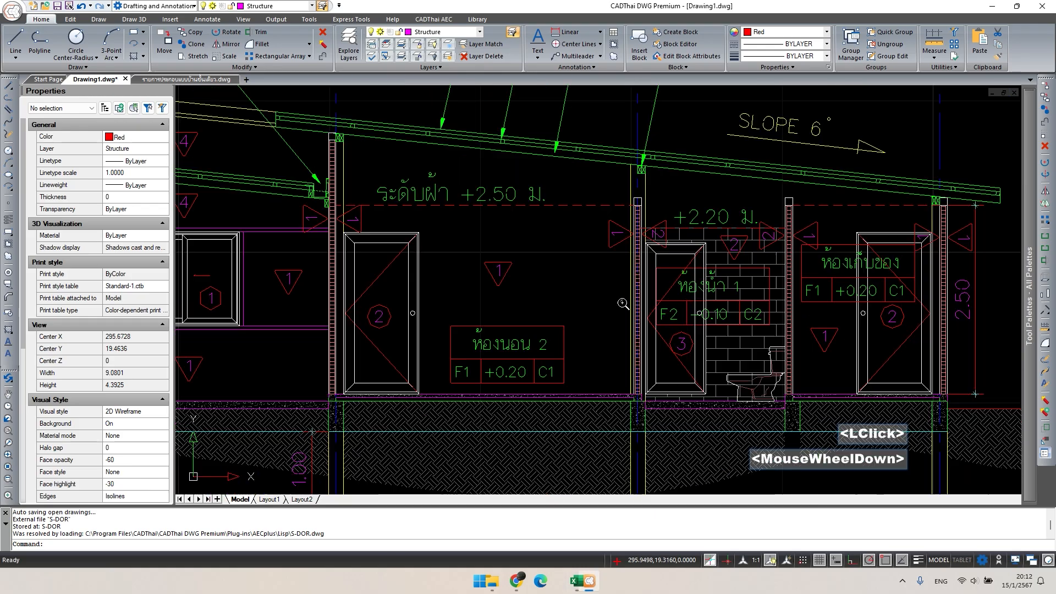
middle_click_drag(626, 306, 378, 234)
key("Escape")
scroll(540, 282, "down", 8)
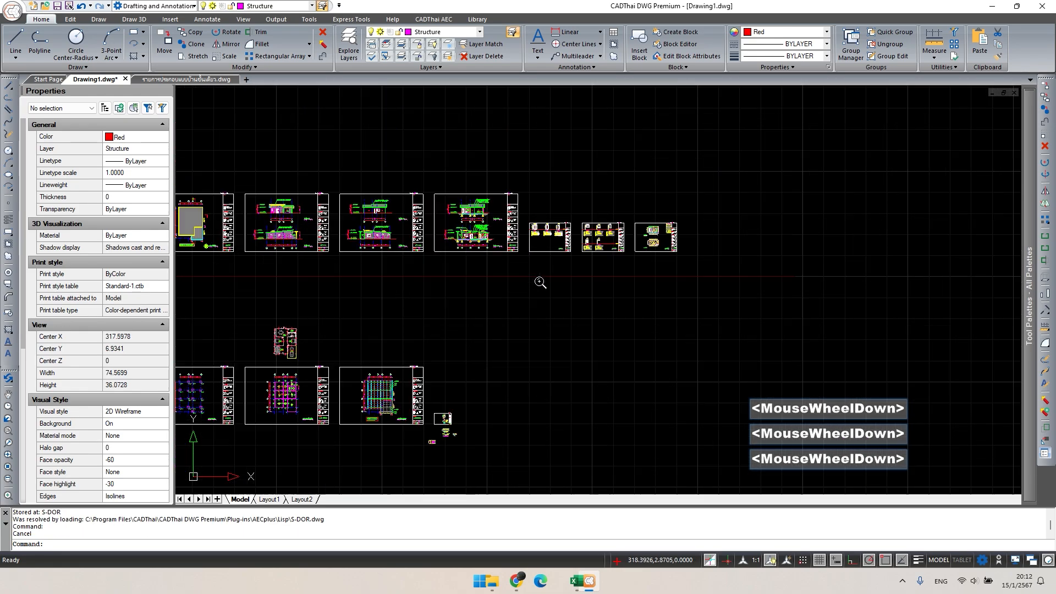
middle_click_drag(623, 231, 650, 112)
scroll(471, 301, "up", 12)
- Copy the F1 sheet's frame, title block and drawing title 13.32 m to the right of the original sheet
left_click(391, 344)
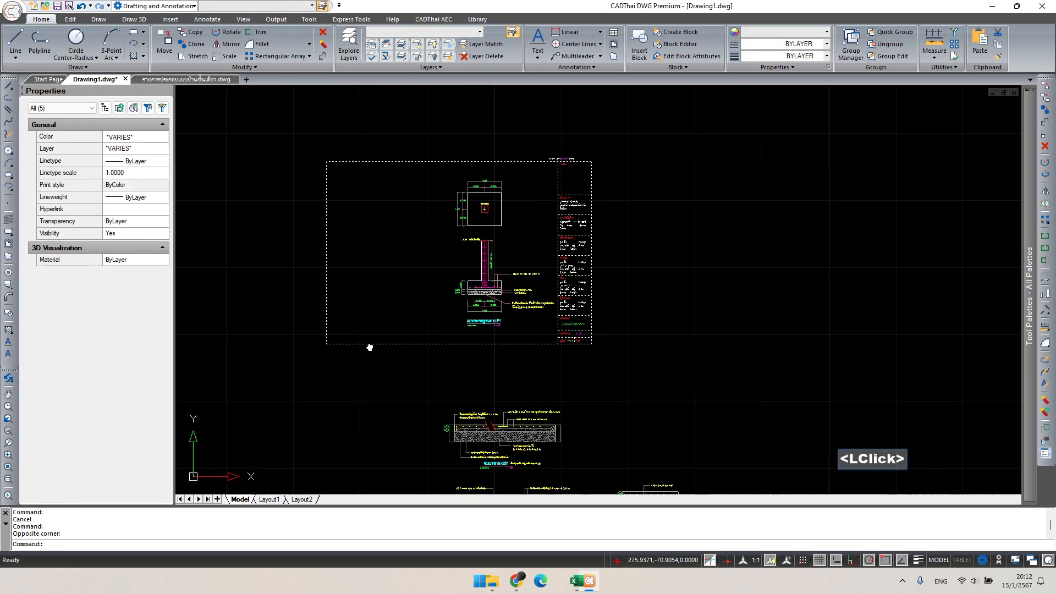
middle_click_drag(368, 347, 385, 310)
scroll(511, 358, "up", 3)
scroll(511, 358, "down", 1)
middle_click_drag(511, 363, 572, 242)
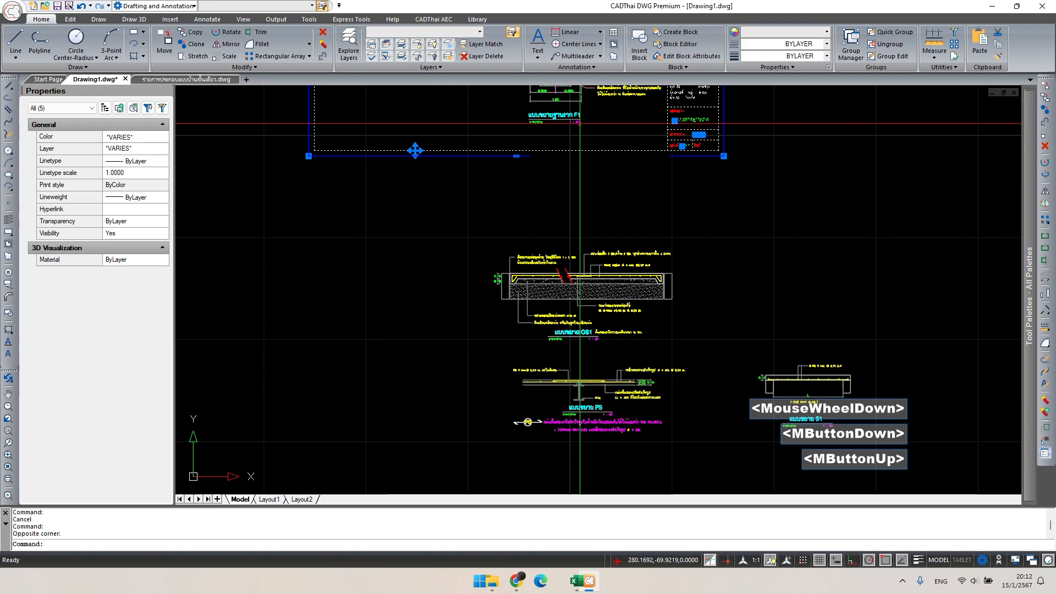
scroll(575, 308, "down", 2)
middle_click_drag(575, 308, 596, 223)
middle_click_drag(596, 113, 586, 349)
scroll(584, 267, "up", 4)
left_click(625, 266)
left_click(513, 229)
scroll(568, 293, "down", 2)
type("co")
key("space")
scroll(357, 359, "down", 3)
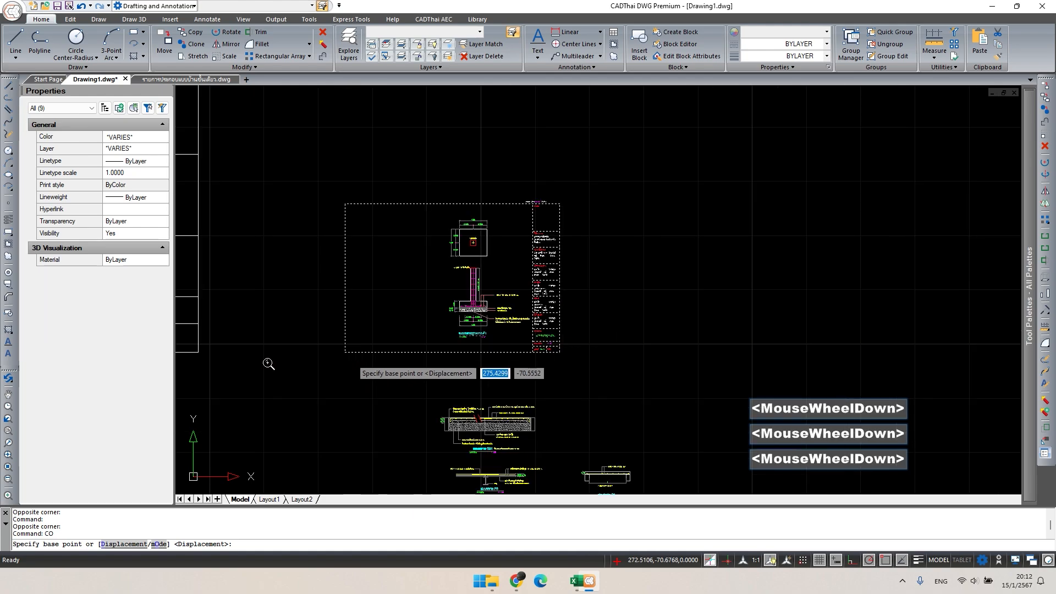
left_click(197, 355)
left_click(559, 353)
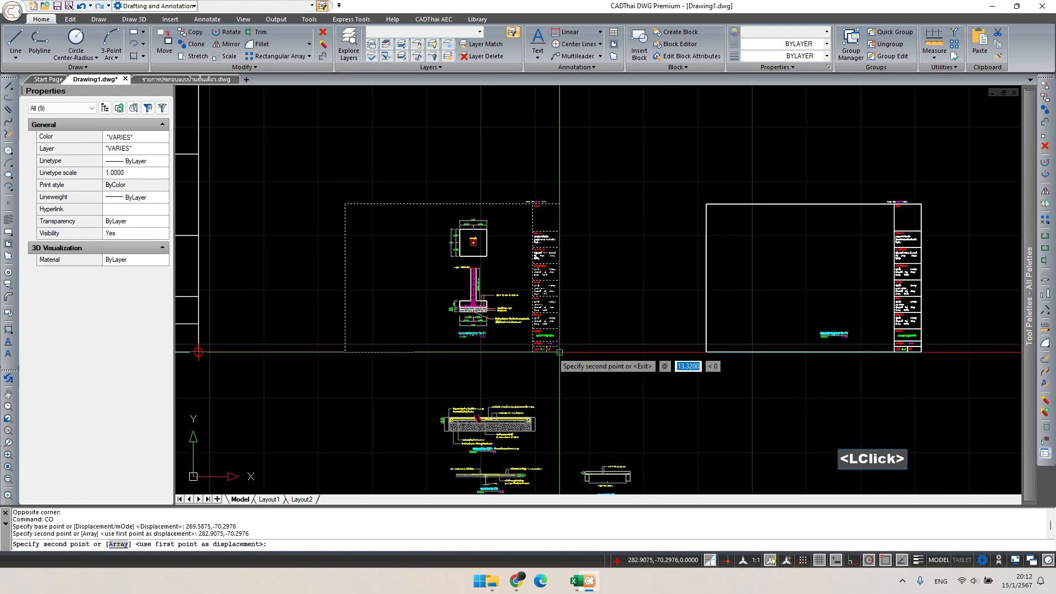
key("space")
middle_click_drag(698, 391, 551, 400)
key("Escape")
- Move the copied sheet about 4.16 m left, closer to the F1 footing sheet
left_click(828, 429)
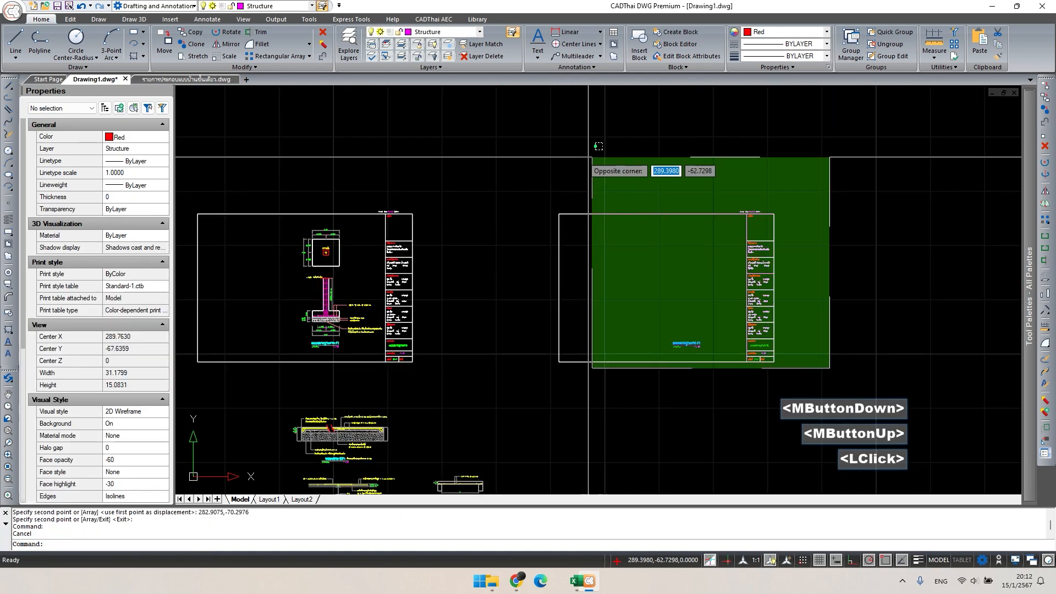
left_click(590, 161)
type("m")
key("space")
left_click(618, 393)
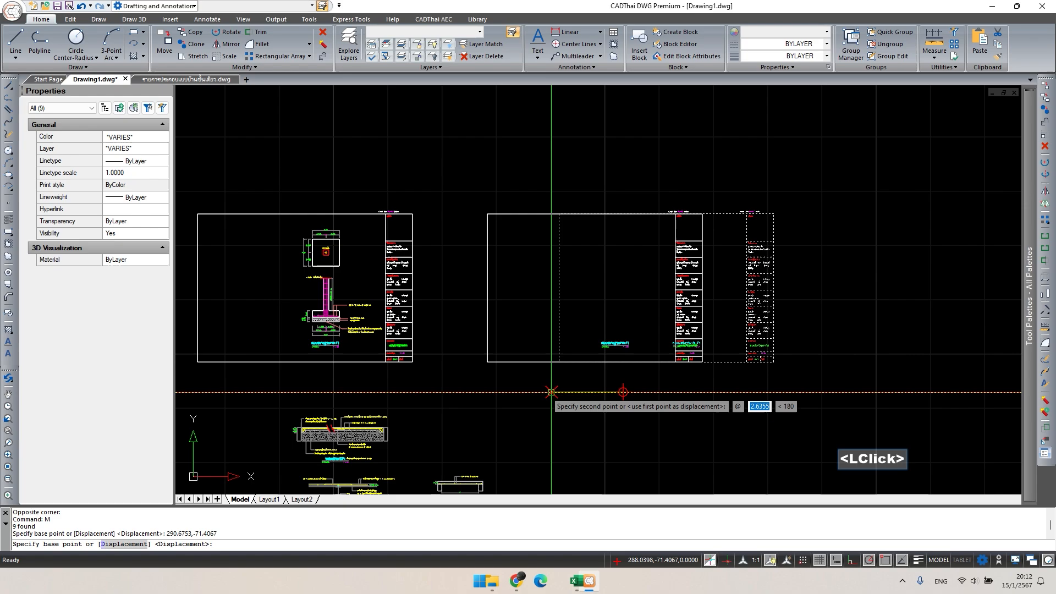
left_click(510, 392)
- Change the copied sheet's drawing title to แบบขยายเสาคอนกรีต
scroll(594, 342, "up", 4)
key("Escape")
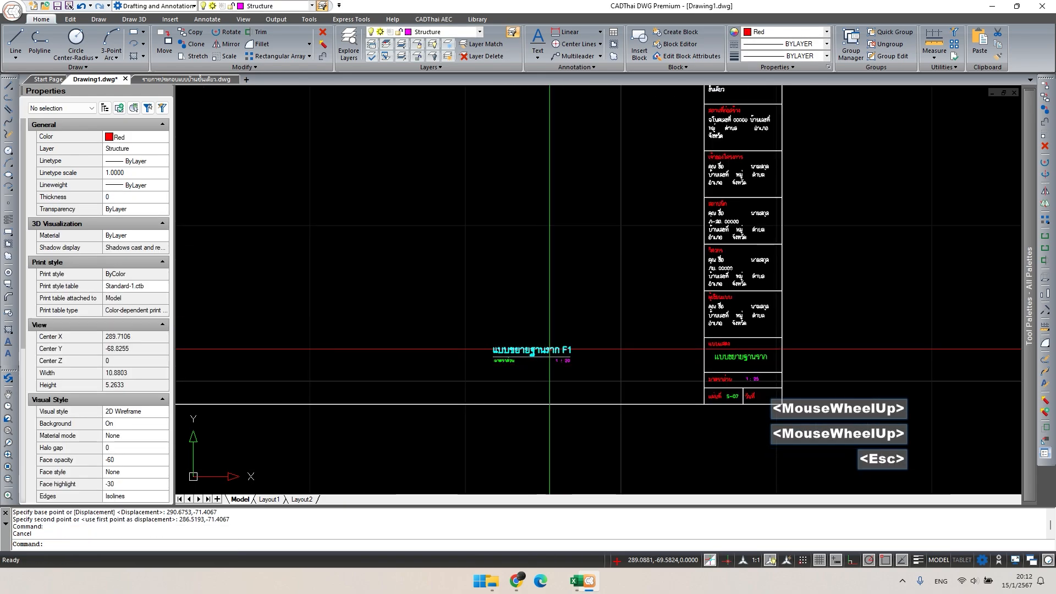
double_click(550, 349)
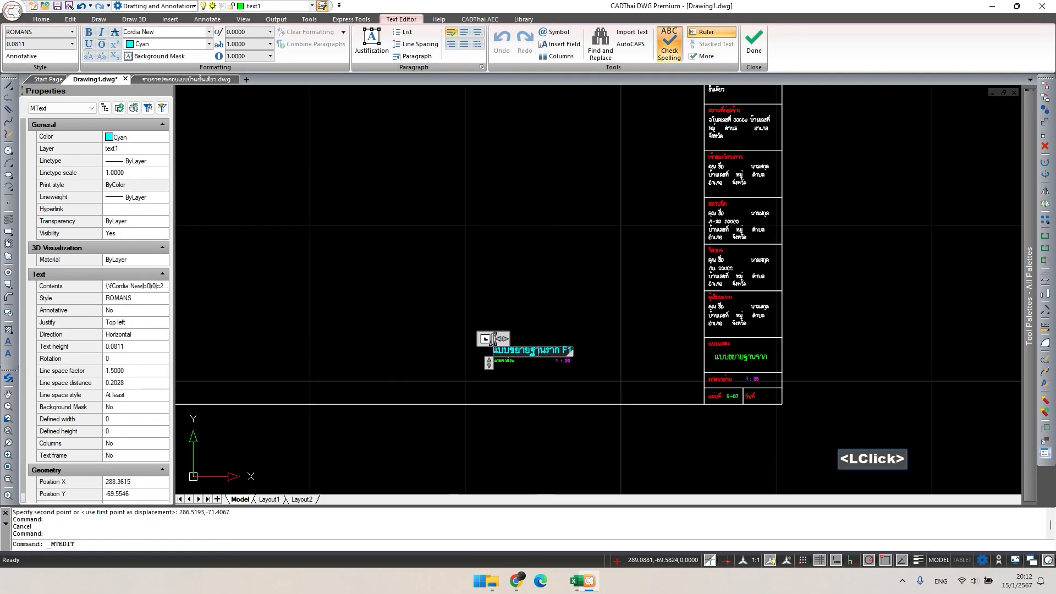
left_click_drag(530, 360, 619, 356)
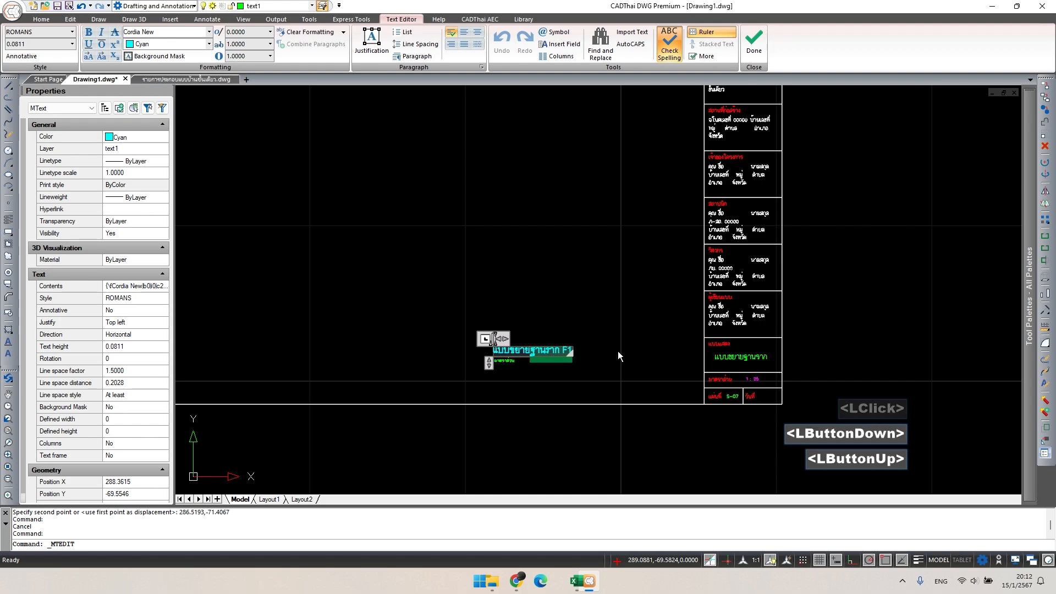
key("grave")
type("เสา")
left_click(618, 351)
scroll(541, 365, "up", 2)
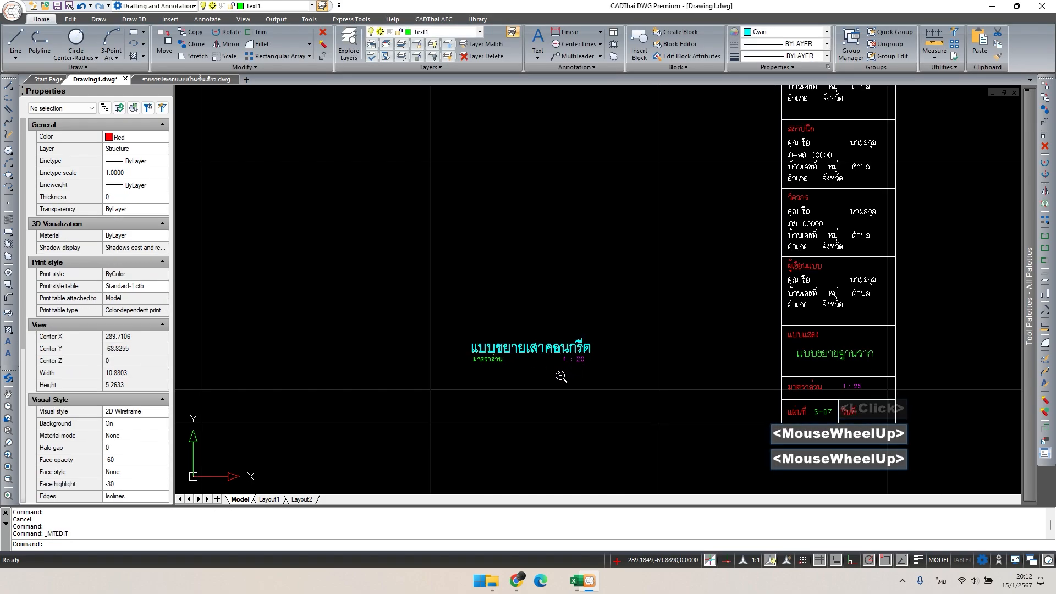
key("Escape")
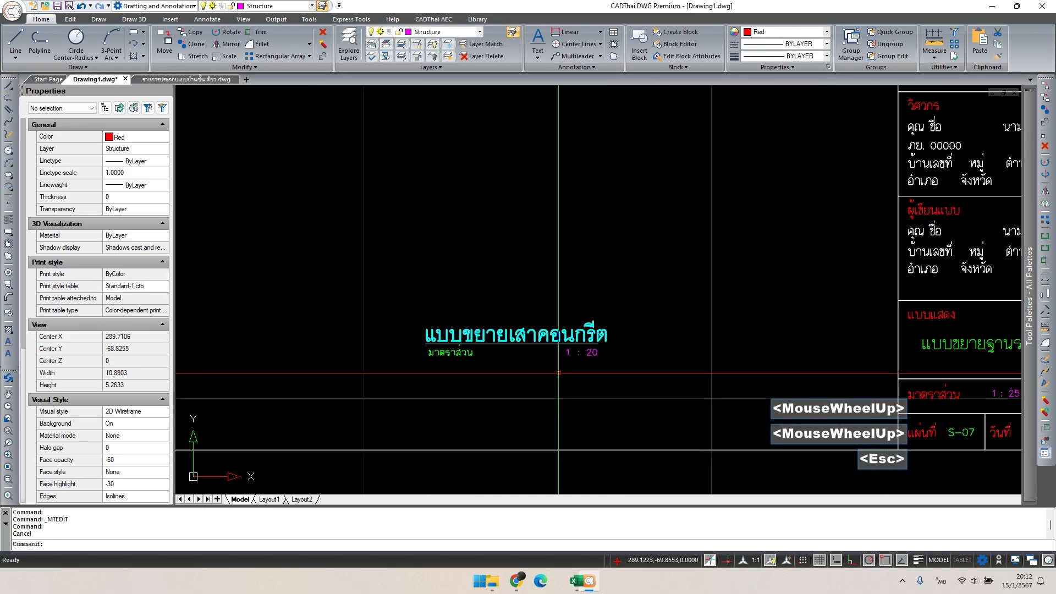
- Stretch the title's underline and scale value slightly to the right to fit the wider title text
type("ห")
key("space")
key("Escape")
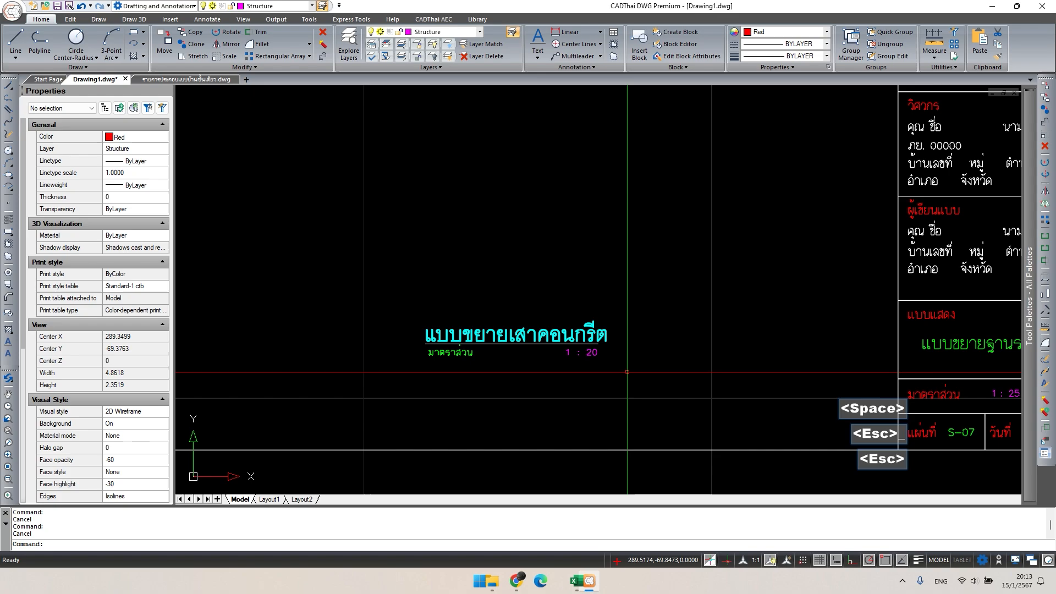
type("s")
key("space")
left_click(626, 372)
left_click(542, 271)
key("space")
left_click(575, 284)
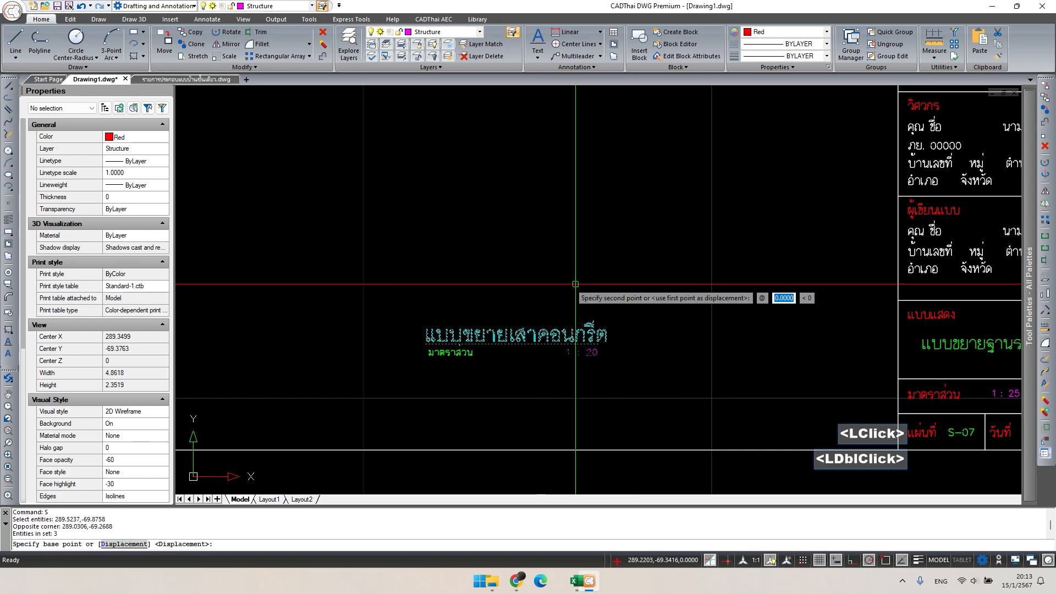
left_click(588, 283)
key("Escape")
- Move the drawing title with its underline and scale text about 3.39 m left, into the sheet's lower left area
left_click(642, 373)
left_click(424, 314)
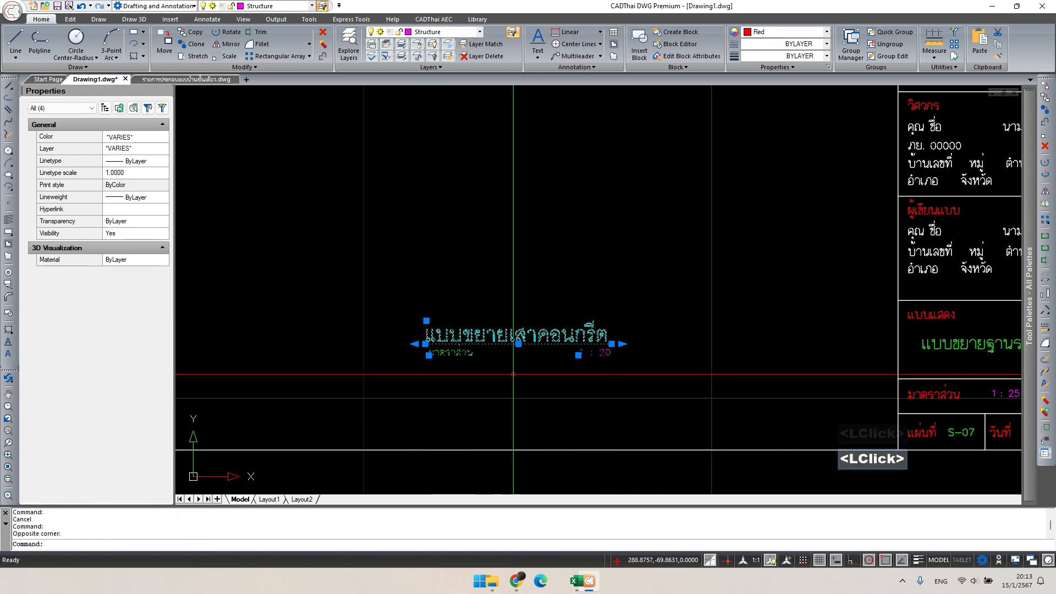
scroll(552, 383, "down", 3)
middle_click_drag(552, 382, 737, 372)
scroll(737, 372, "up", 1)
type("m")
key("space")
left_click(741, 361)
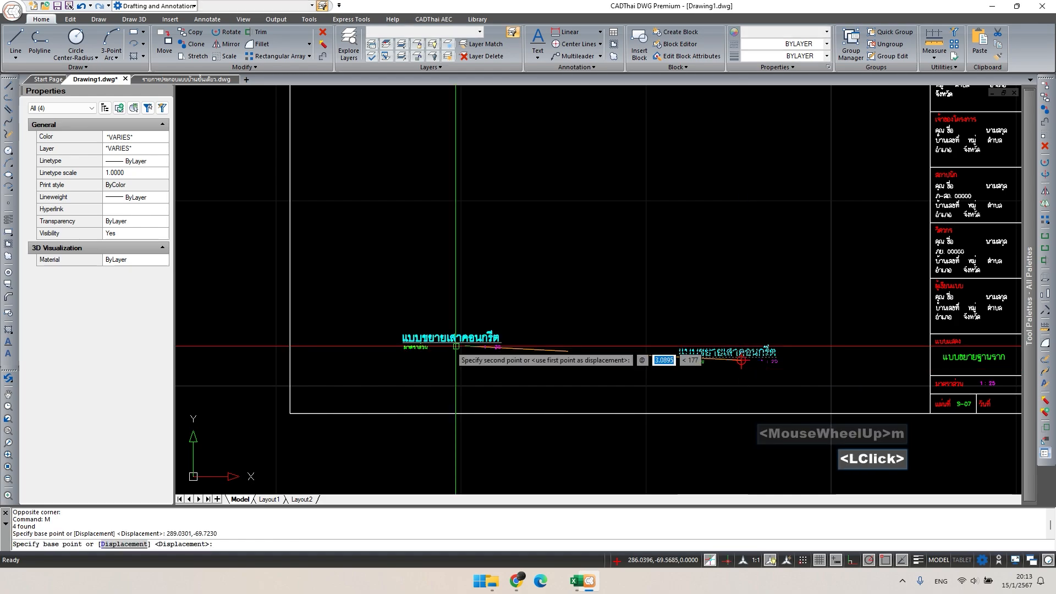
left_click(428, 361)
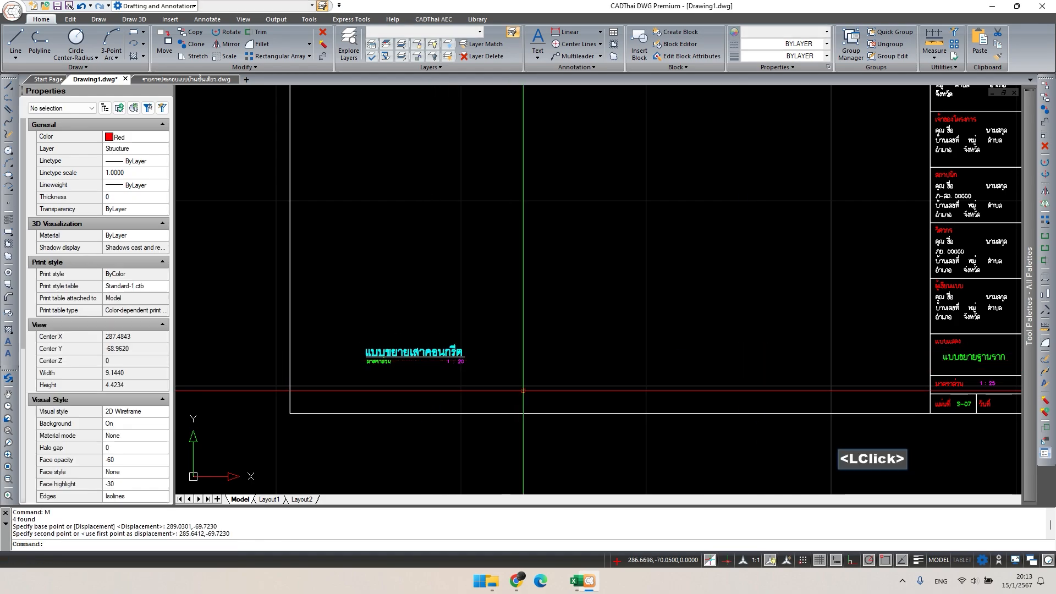
- Copy the B5 beam detail table from below the drawings into the new sheet, above the concrete column title
scroll(520, 395, "down", 3)
middle_click_drag(521, 394, 539, 133)
scroll(521, 278, "down", 2)
middle_click_drag(520, 278, 771, 154)
left_click(413, 442)
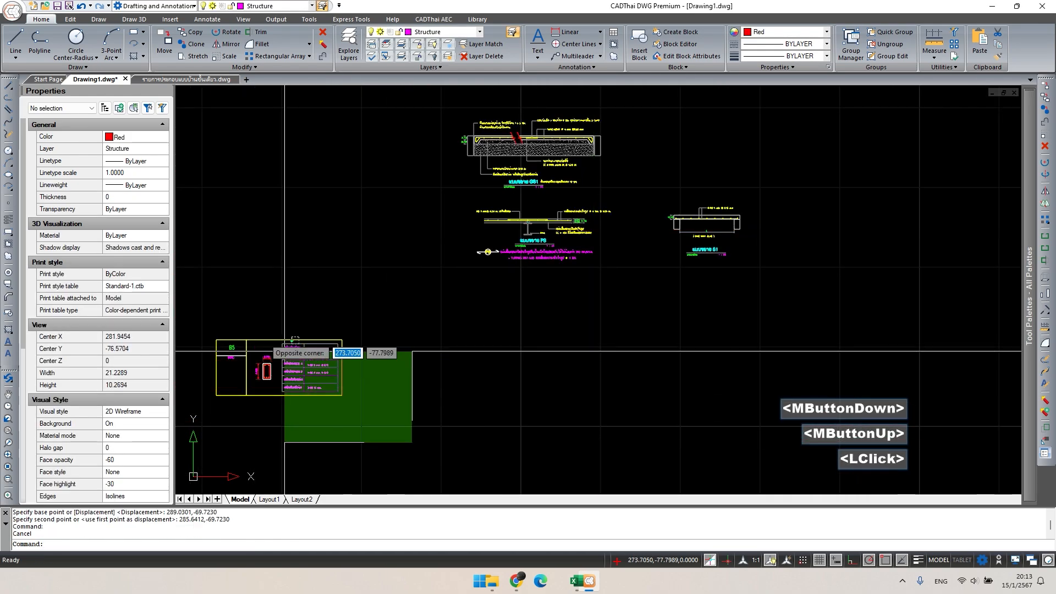
left_click(207, 322)
type("co")
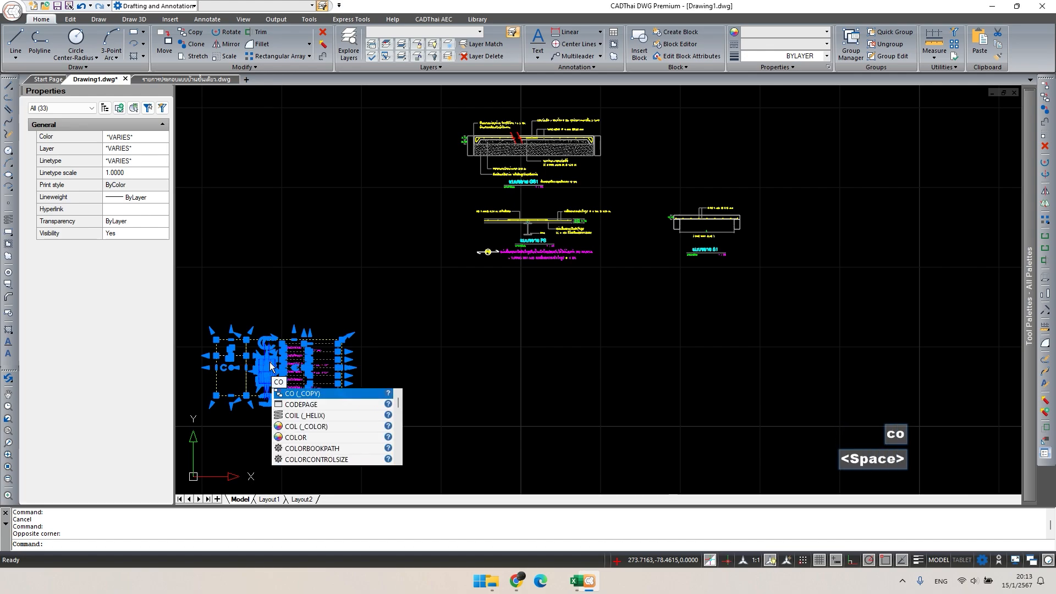
key("space")
left_click(270, 362)
scroll(349, 377, "down", 2)
middle_click_drag(349, 377, 517, 208)
scroll(522, 211, "up", 3)
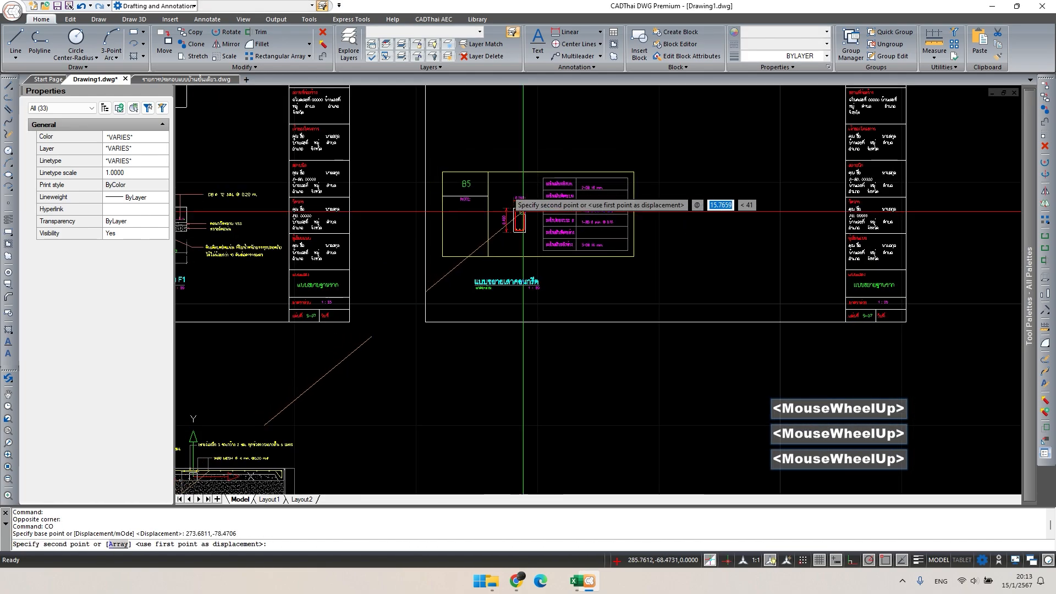
left_click(516, 214)
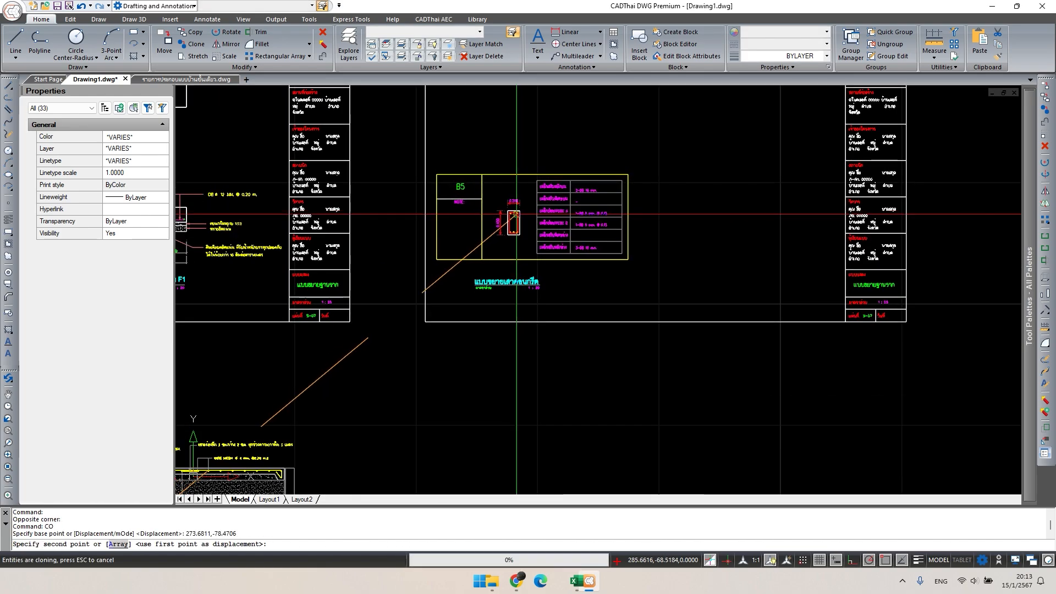
scroll(485, 190, "up", 1)
middle_click_drag(484, 190, 420, 173)
key("Escape")
- Change the copied table's B5 label to C1 ตอม่อ
middle_click(366, 171)
left_click(366, 171)
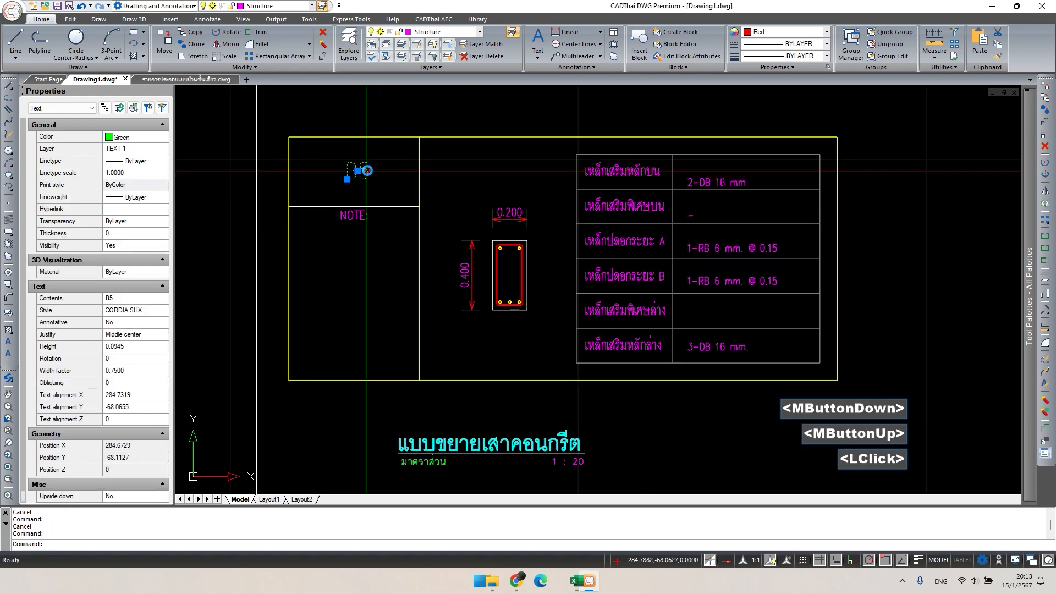
double_click(367, 170)
type("V")
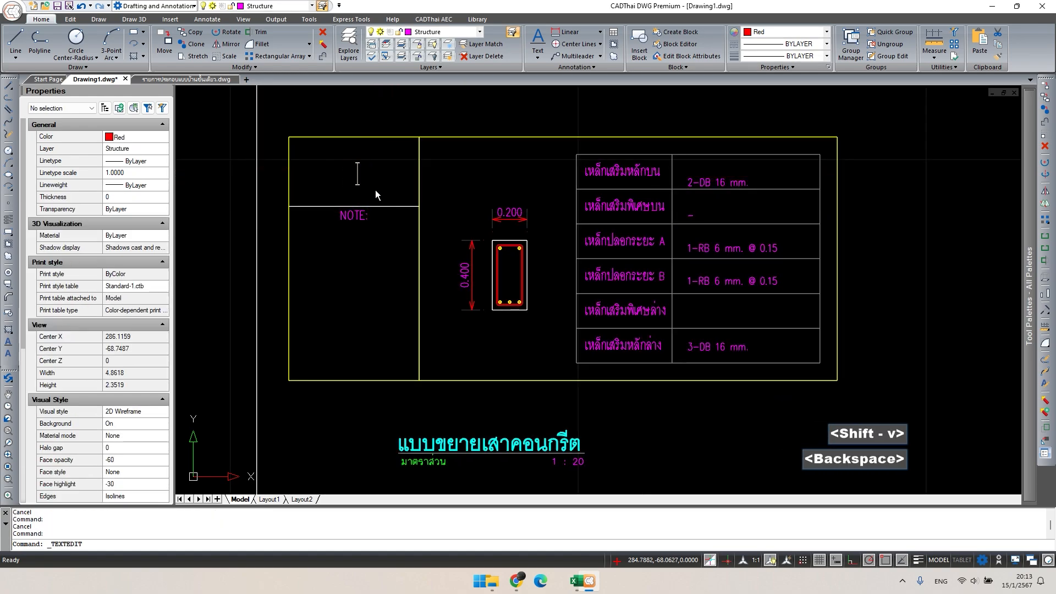
type("C1 ")
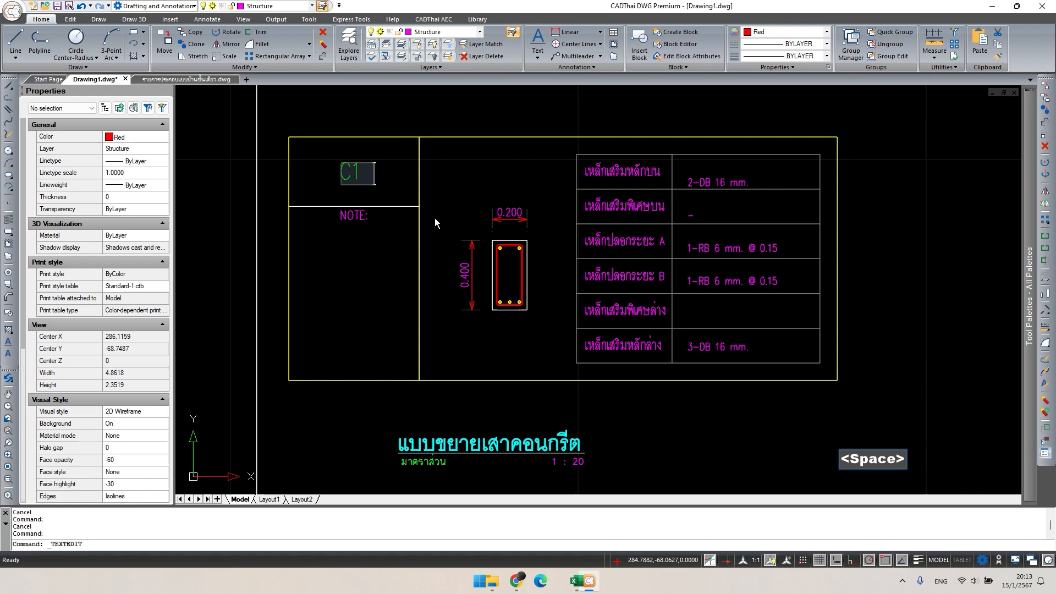
type("9v")
key("BackSpace")
key("BackSpace")
key("grave")
type("ต")
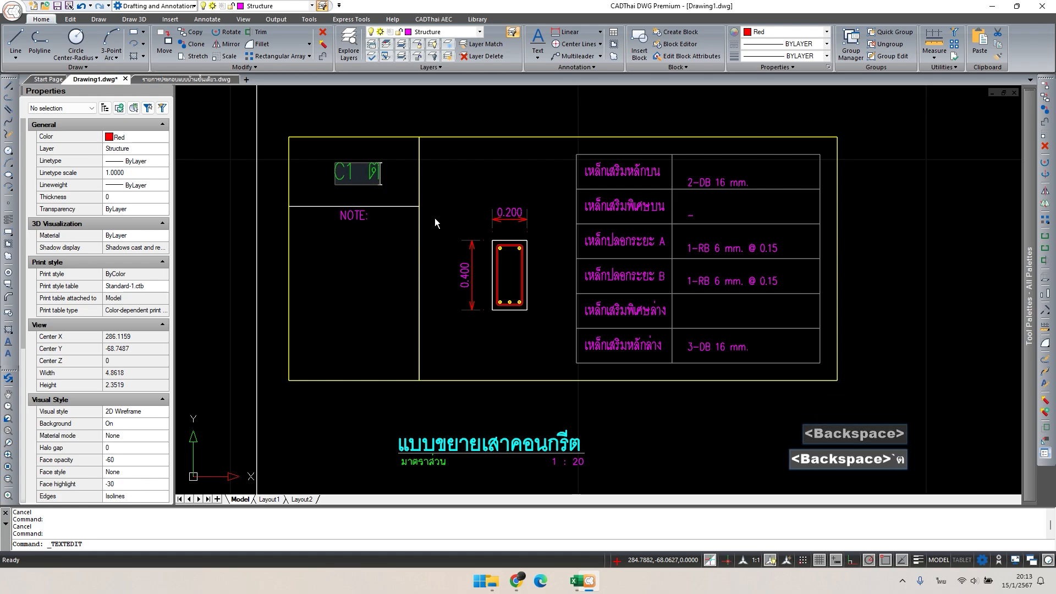
type("อม่อ")
left_click(476, 220)
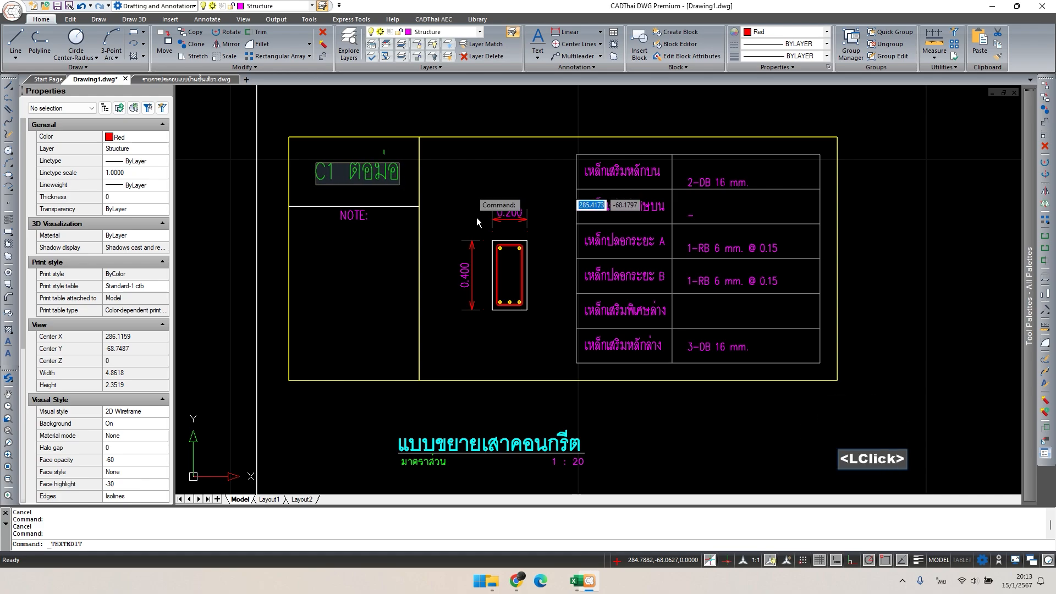
scroll(476, 222, "down", 1)
middle_click_drag(477, 222, 413, 265)
key("Escape")
- Check the column's size, main steel and stirrup note in the Excel calculation, and return to the CADThai drawing
scroll(422, 301, "up", 2)
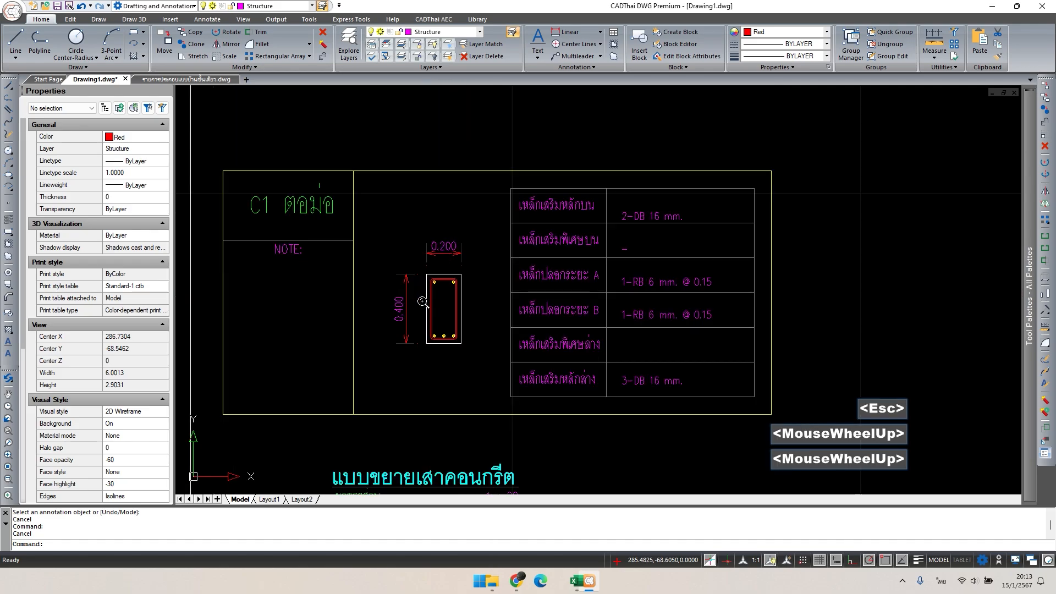
left_click(586, 582)
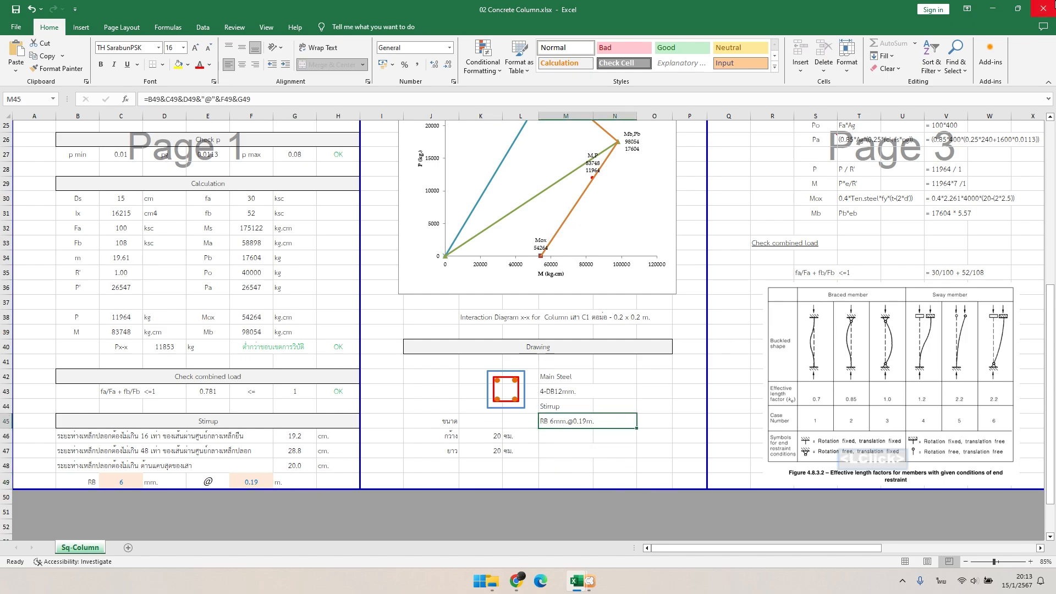
left_click(991, 9)
key("Escape")
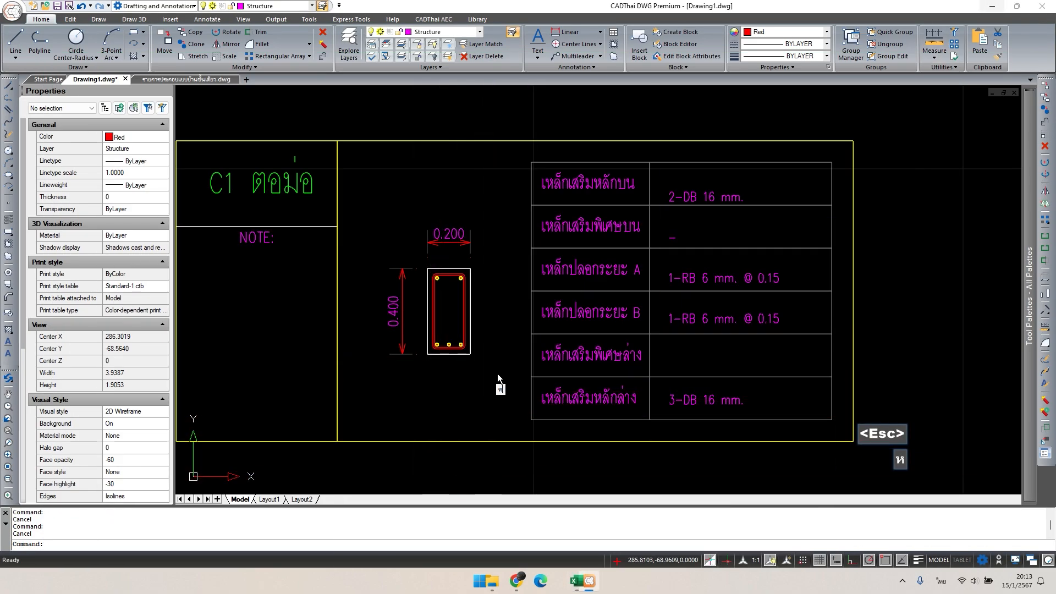
- Stretch the lower edge of the C1 section up by 0.2 m to make the column 0.20 m high
type("s")
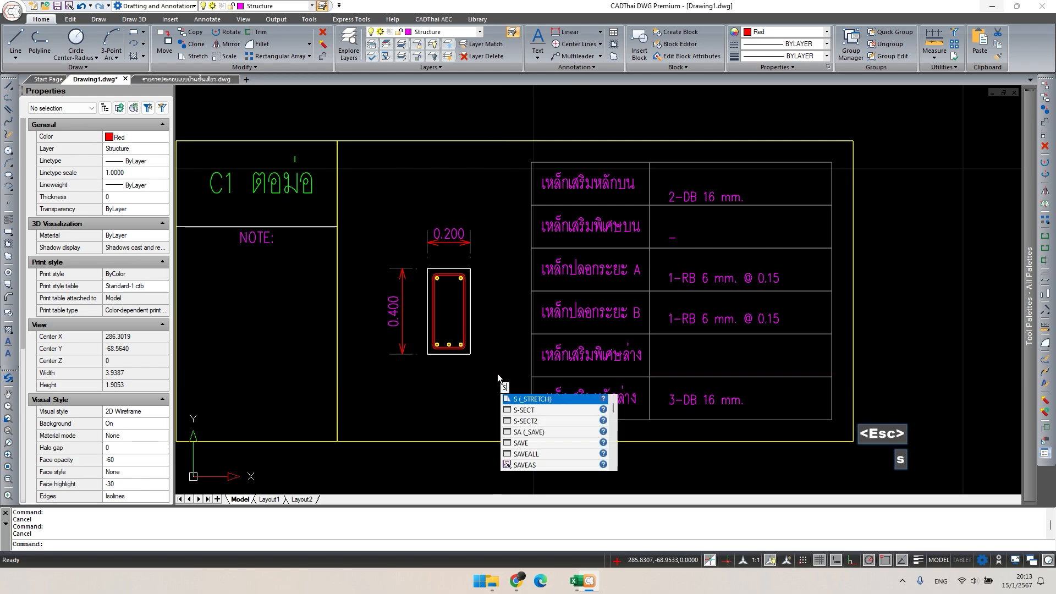
key("space")
left_click_drag(499, 381, 361, 306)
key("space")
left_click(491, 387)
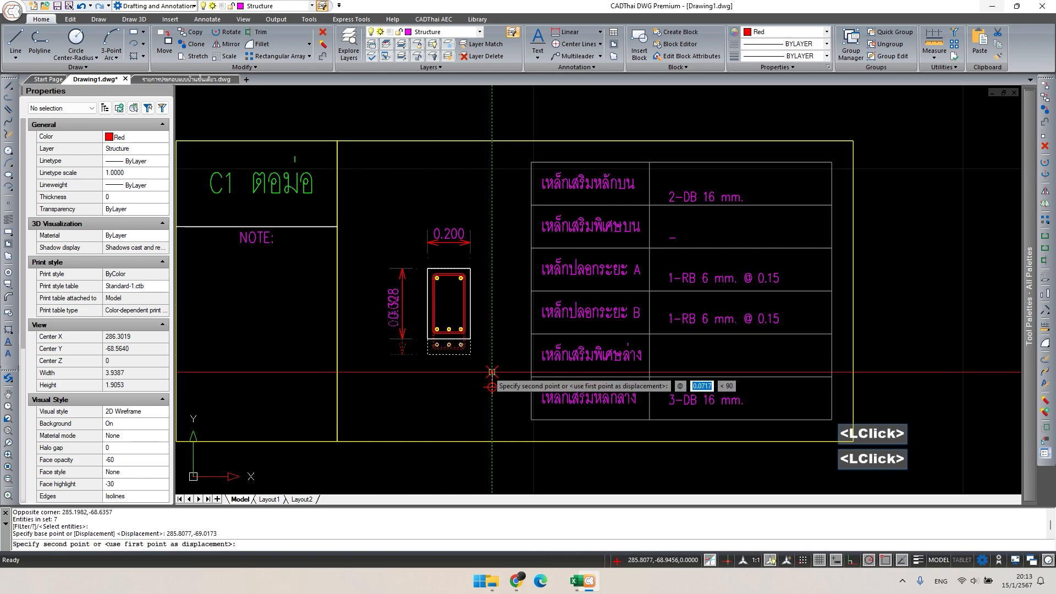
type(".2")
key("Return")
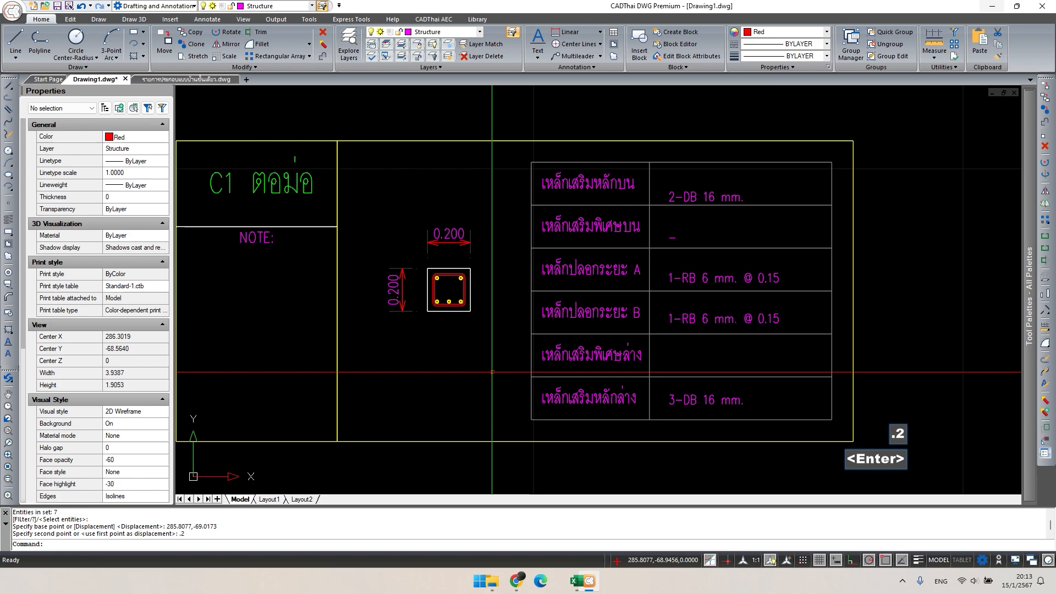
key("Escape")
- Delete the middle bottom bar from the C1 section, leaving four corner bars
scroll(492, 373, "up", 3)
left_click(466, 318)
key("Delete")
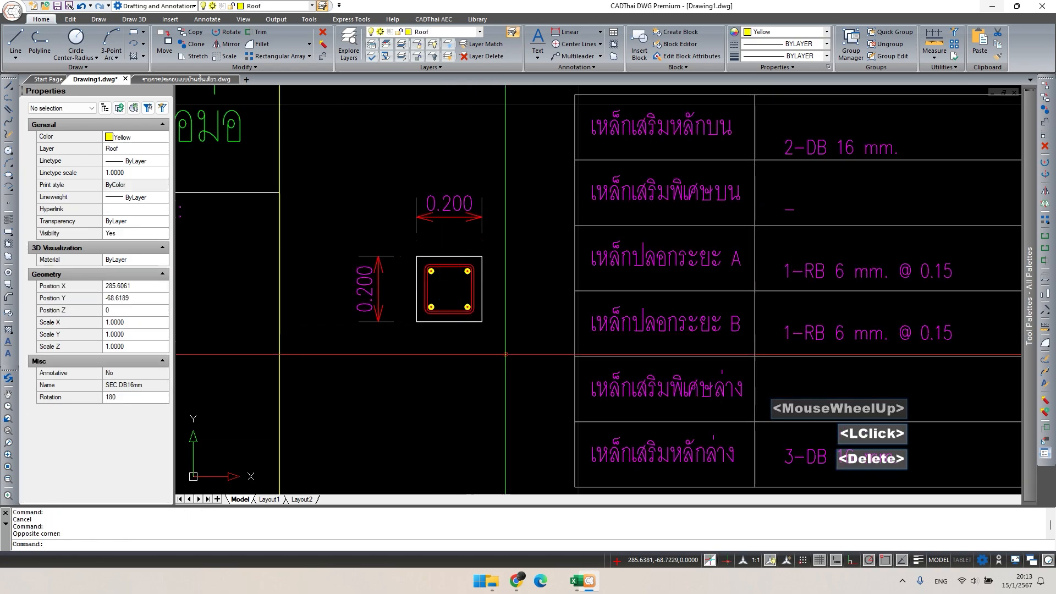
scroll(505, 354, "down", 3)
middle_click_drag(510, 346, 385, 354)
key("Escape")
middle_click_drag(532, 284, 559, 268)
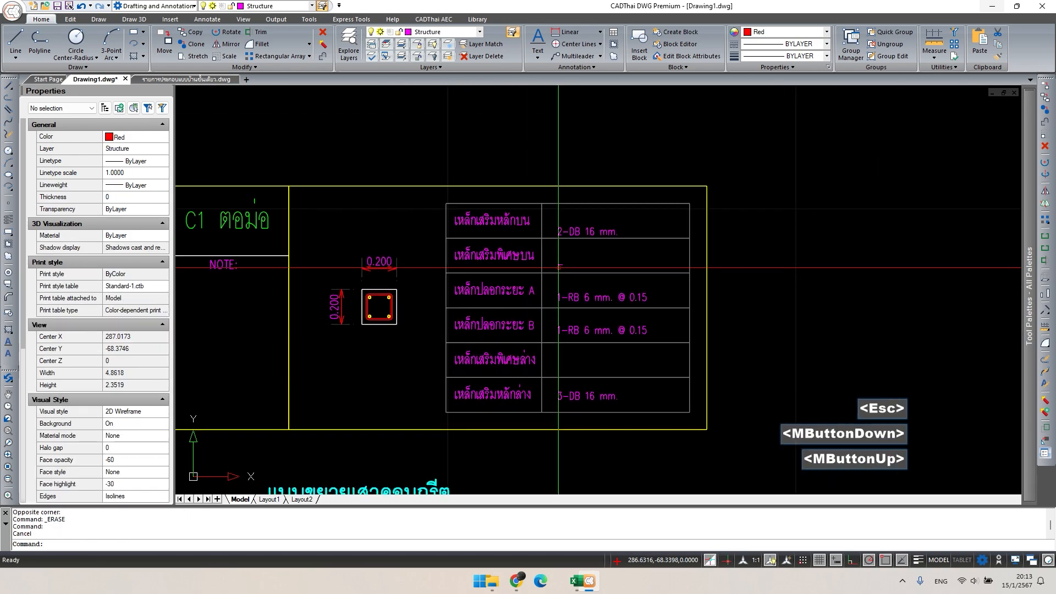
- Shorten the first row's label in the C1 table to เหล็กเสริมหลัก
scroll(532, 231, "up", 1)
double_click(513, 222)
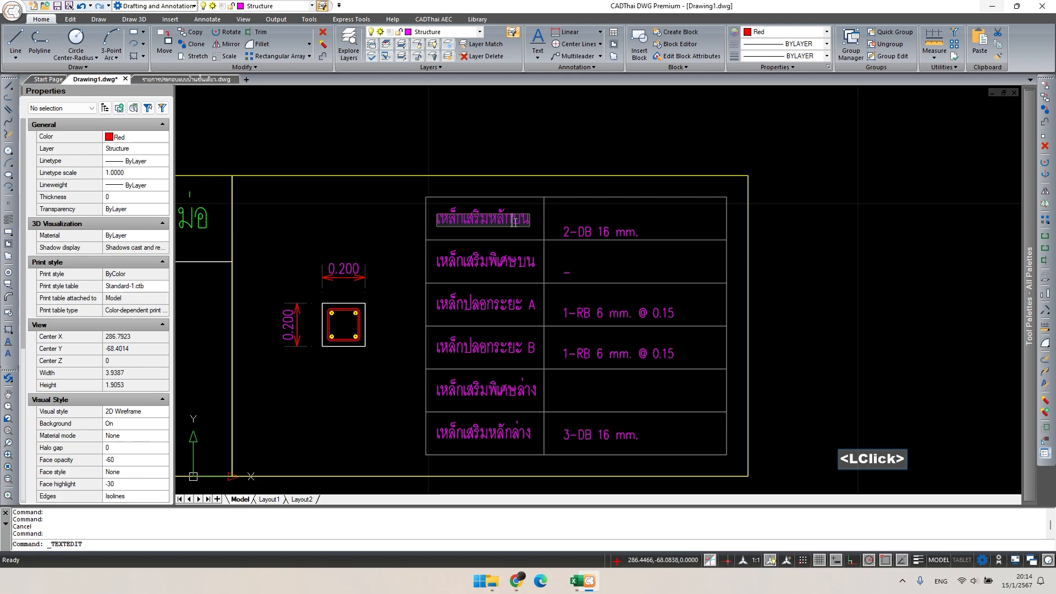
left_click_drag(514, 223, 531, 221)
key("BackSpace")
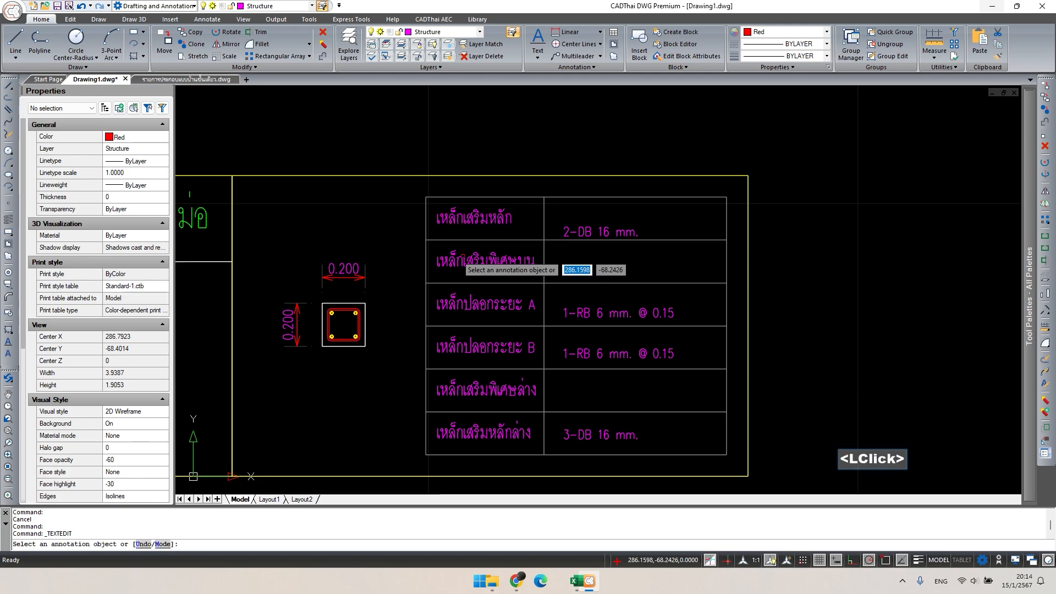
key("Escape")
- Delete the texts of the special top bar, stirrup zone B and both bottom bar rows from the C1 table
left_click(415, 233)
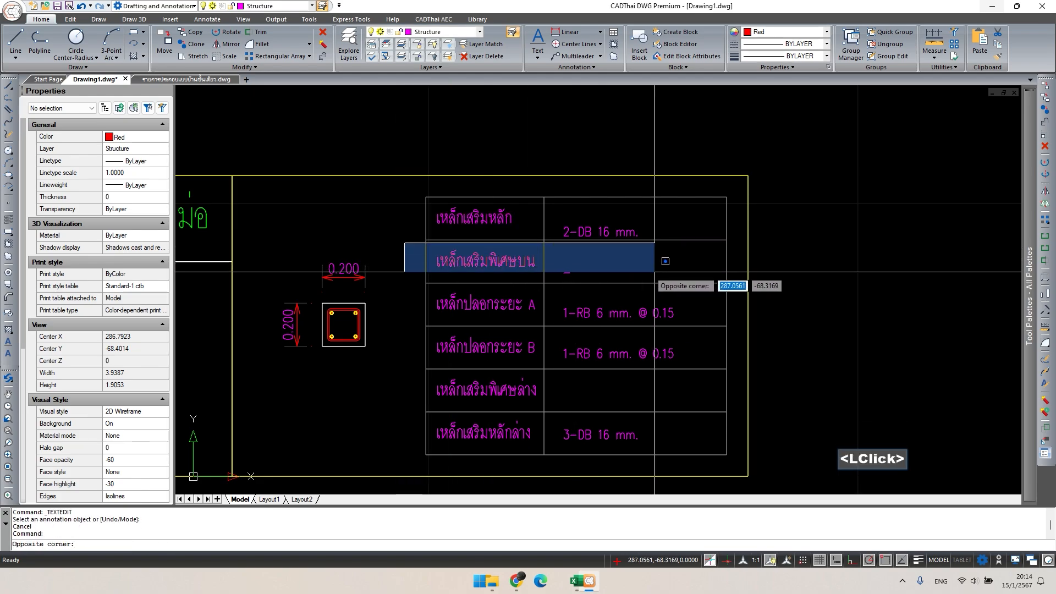
left_click(668, 275)
key("Delete")
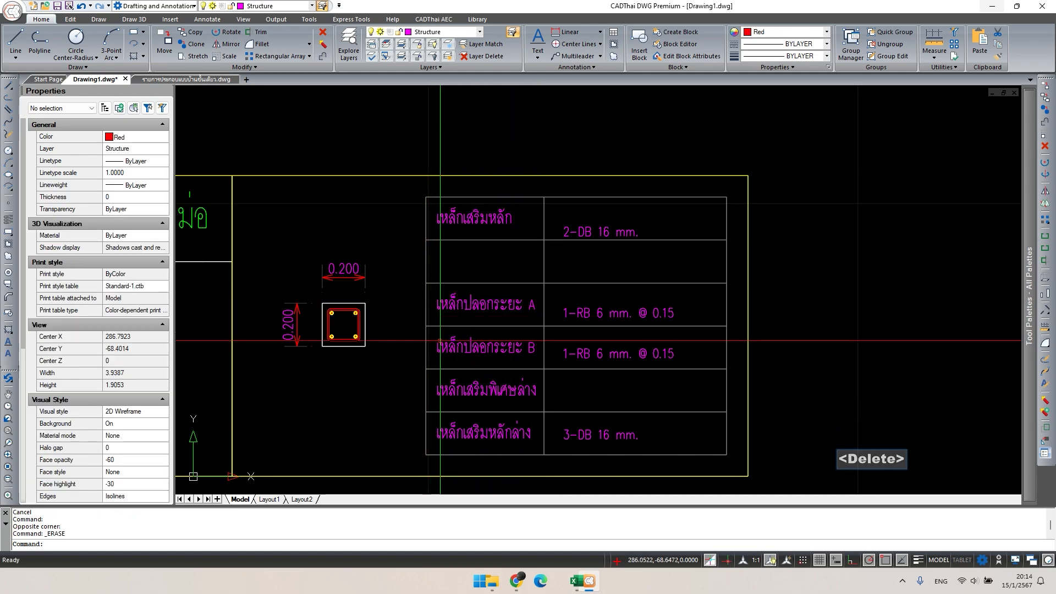
left_click(415, 332)
left_click(714, 357)
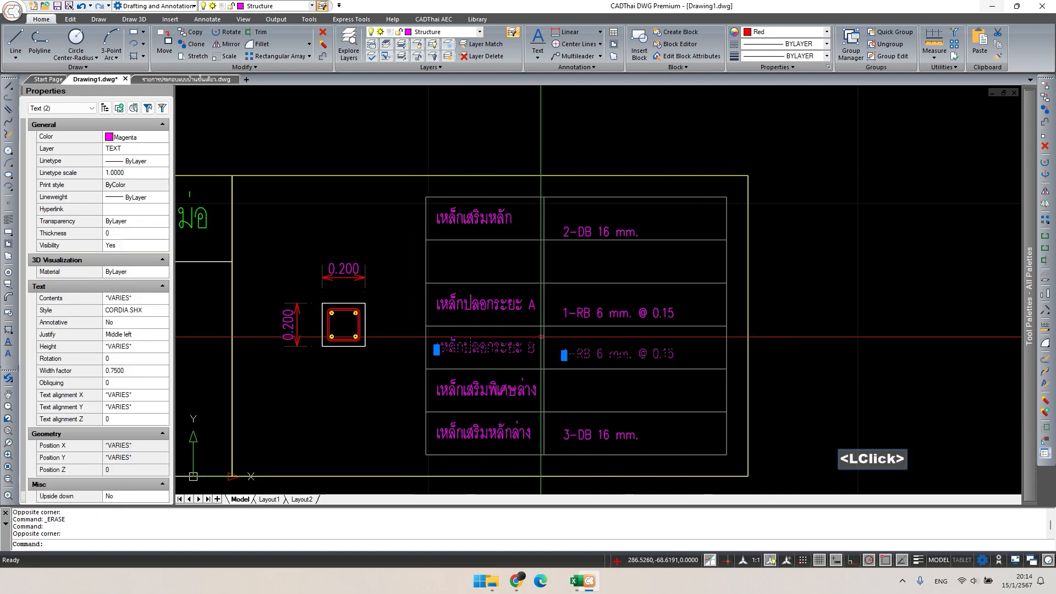
key("Delete")
- Shorten the stirrup zone A label in the C1 table to เหล็กปลอก
double_click(535, 309)
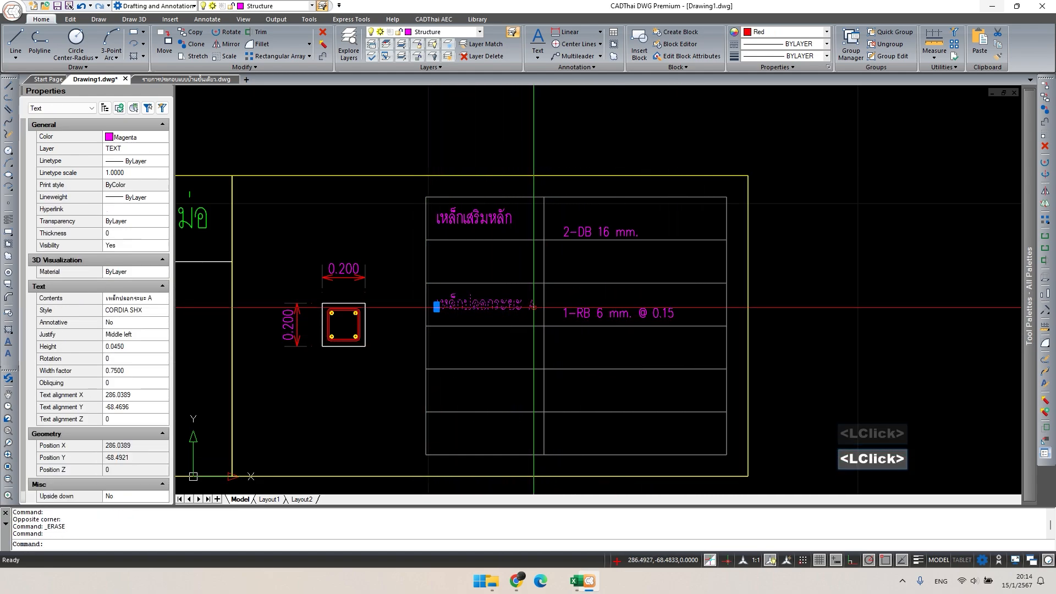
left_click(503, 312)
left_click(515, 310)
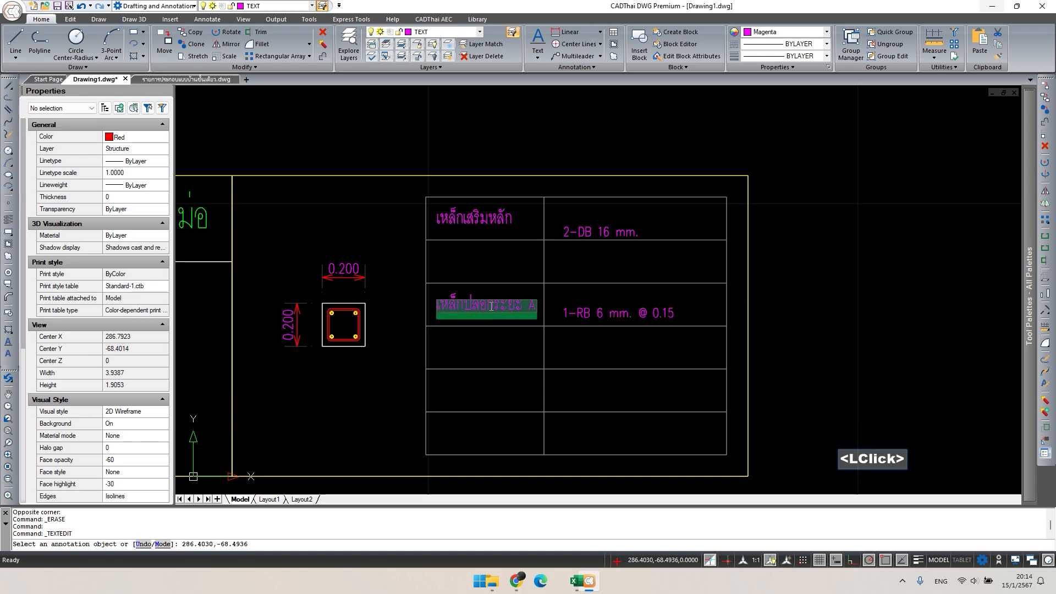
left_click(494, 307)
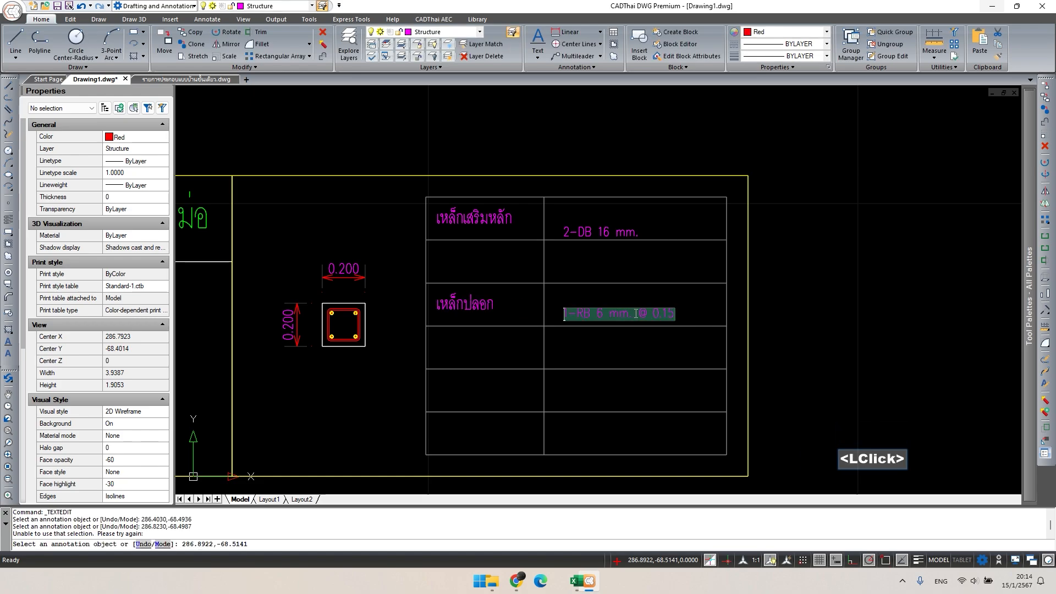
- Change the stirrup note in the C1 table to 1-RB 6 mm. @ 0.19
left_click(669, 314)
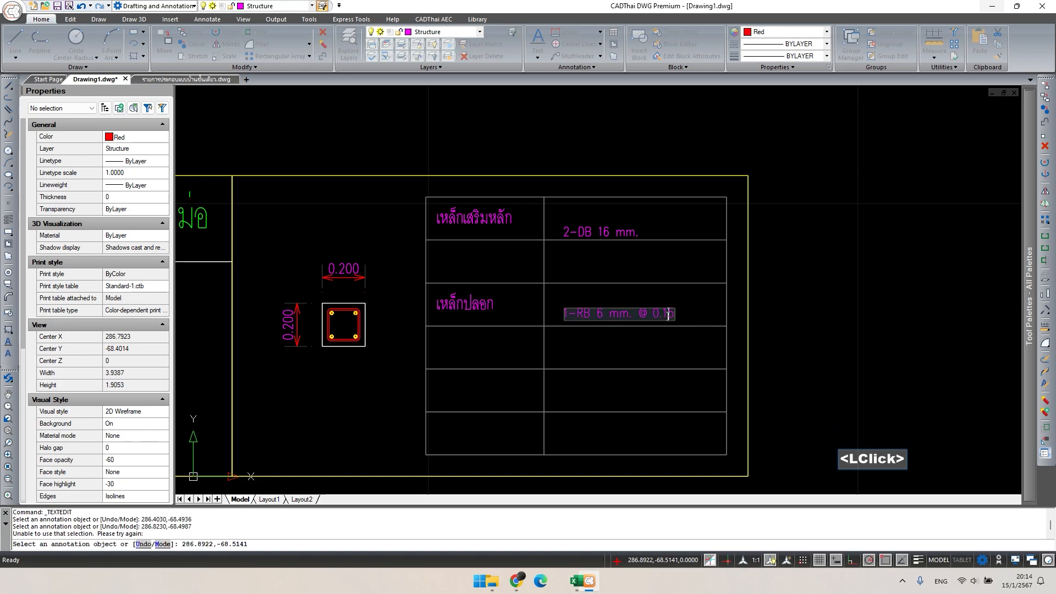
left_click(671, 316)
type("9")
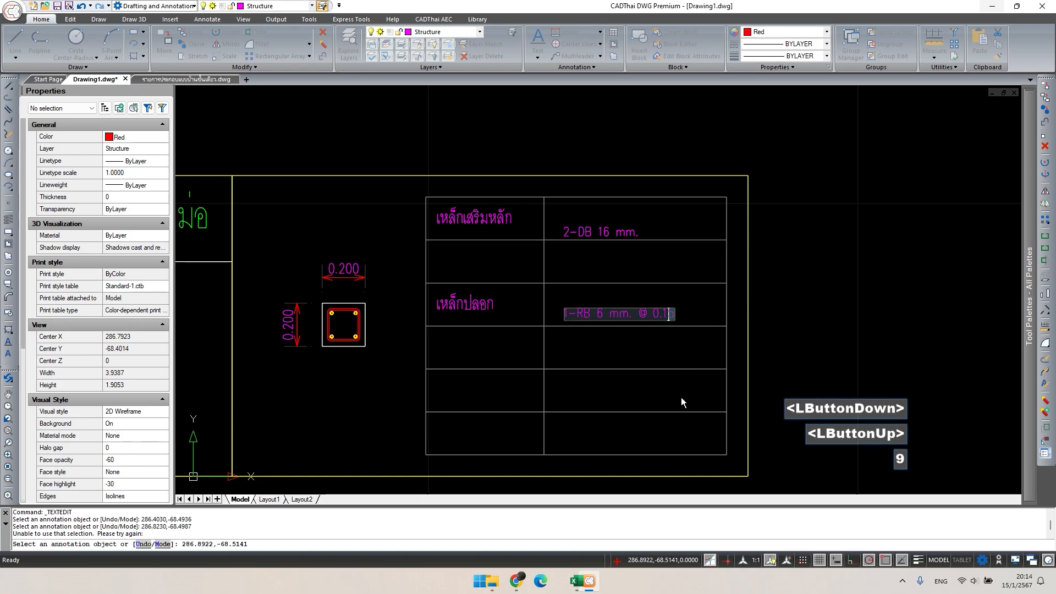
left_click(633, 389)
middle_click_drag(633, 389, 650, 354)
key("Escape")
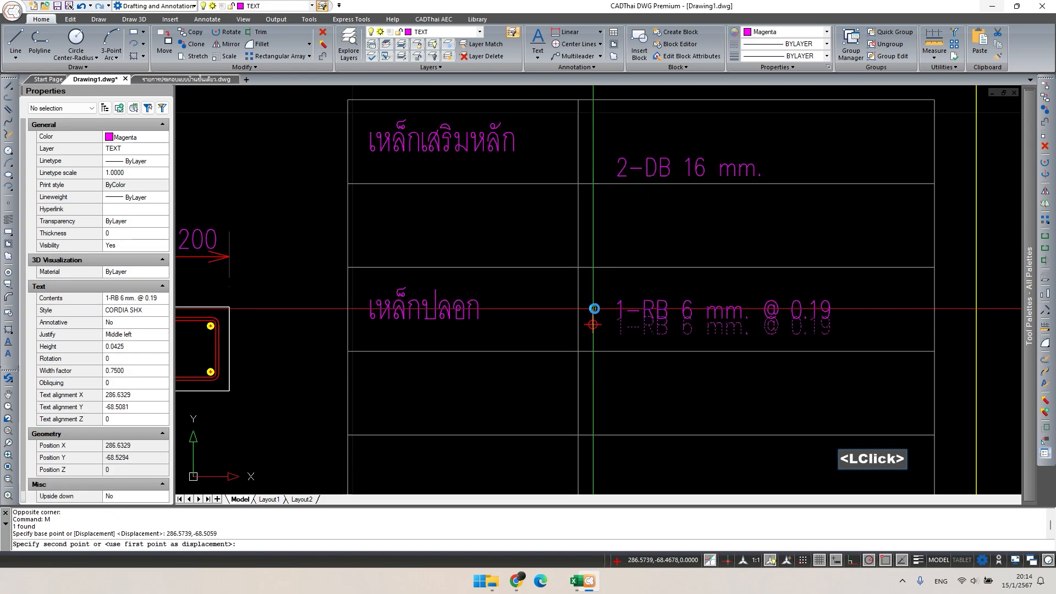
- Move the stirrup note up by about 0.04 m to line up with its row label
left_click(593, 309)
scroll(593, 309, "down", 3)
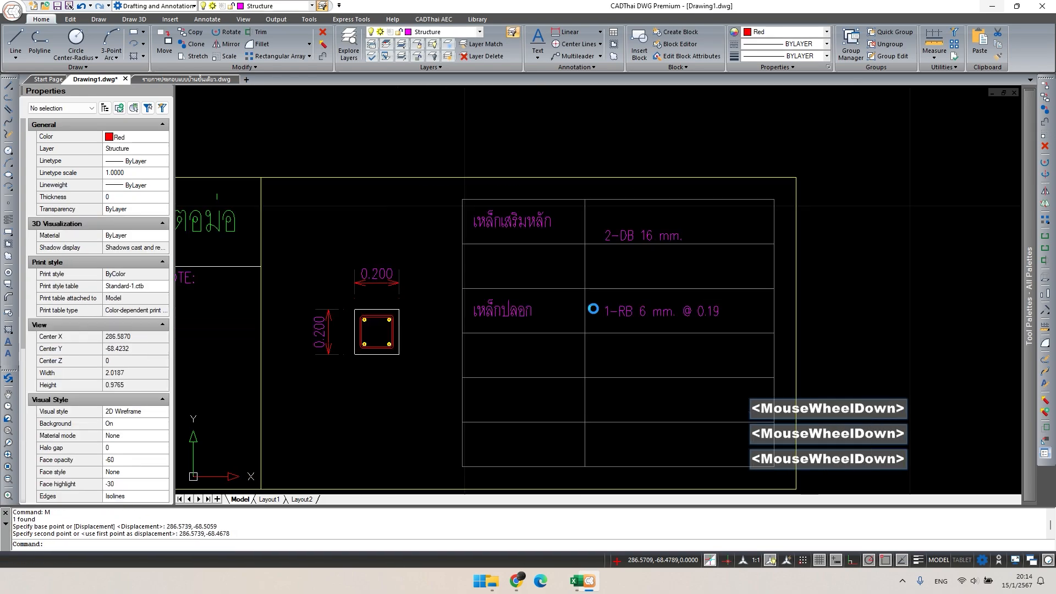
middle_click_drag(593, 308, 538, 255)
middle_click_drag(596, 315, 561, 306)
key("Escape")
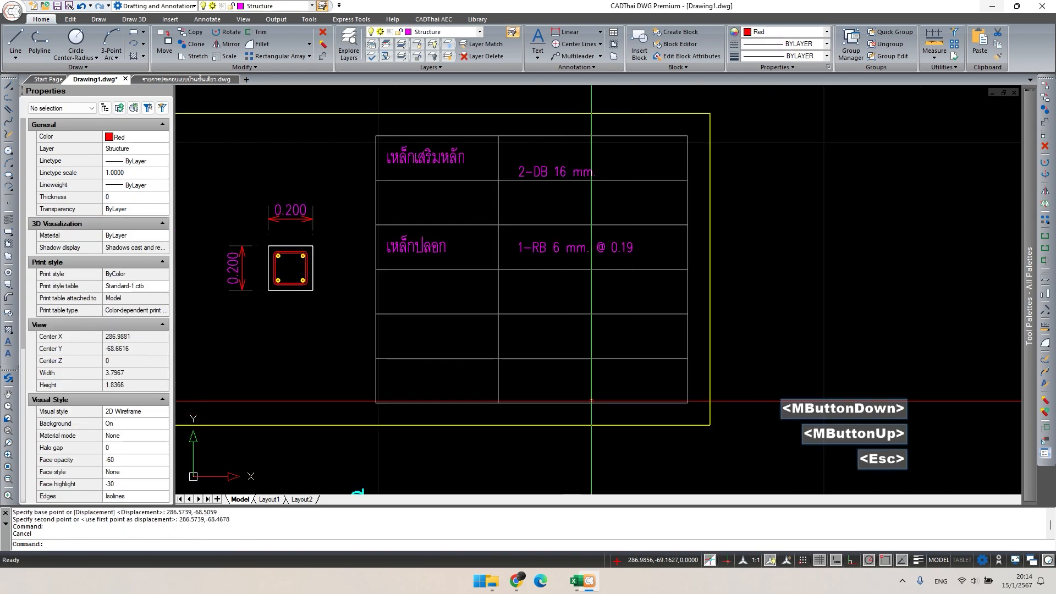
- Move the stirrup label and note up 0.2 m into the table's second row
scroll(599, 354, "down", 2)
middle_click_drag(599, 354, 623, 368)
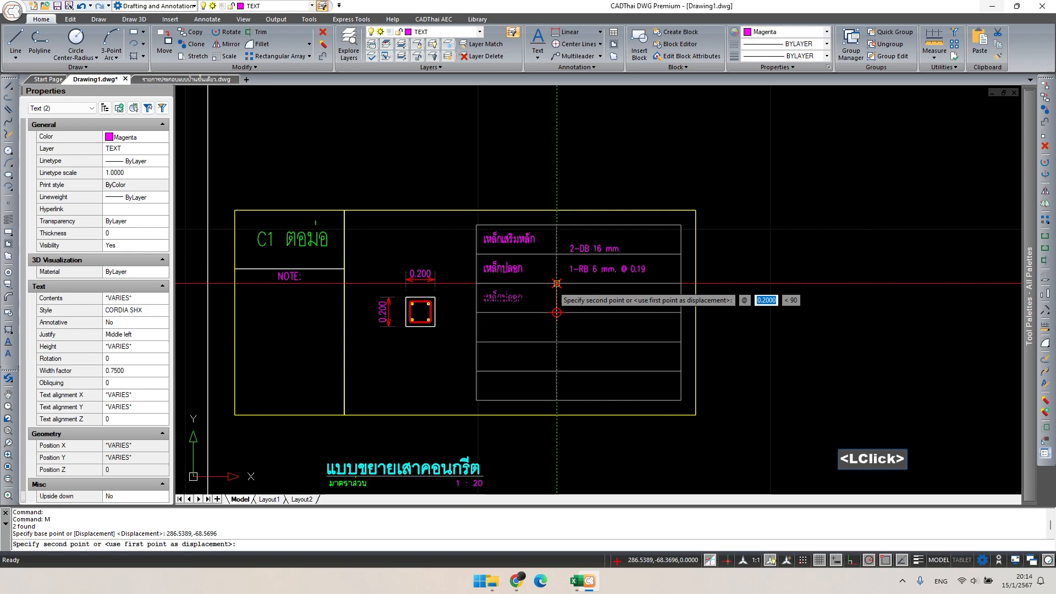
left_click(557, 283)
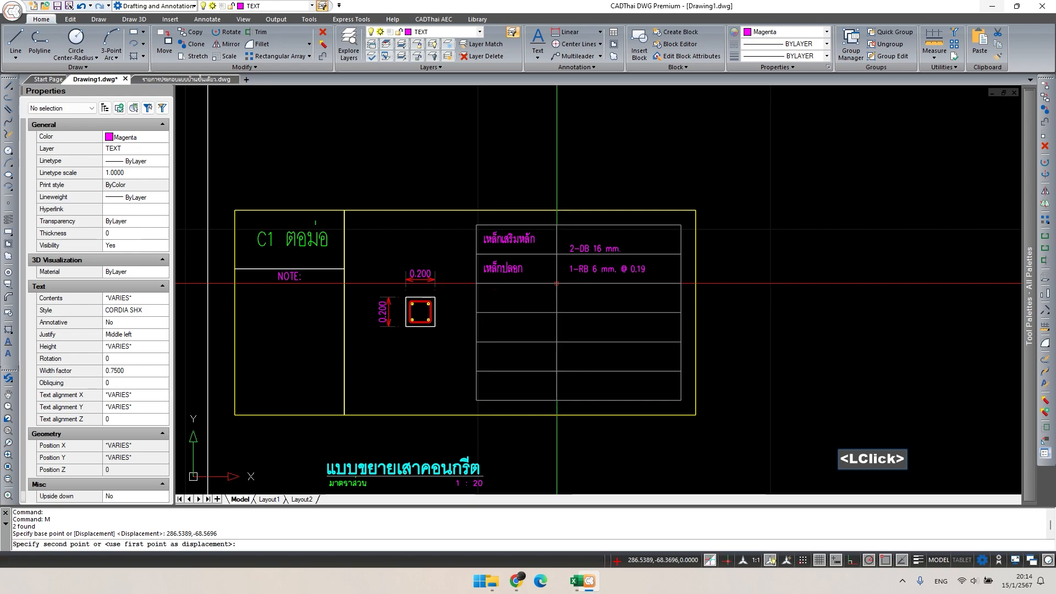
key("Escape")
- Trim the table lines below the second row and delete the leftover lower grid, keeping a two-row table
type("tr")
key("space")
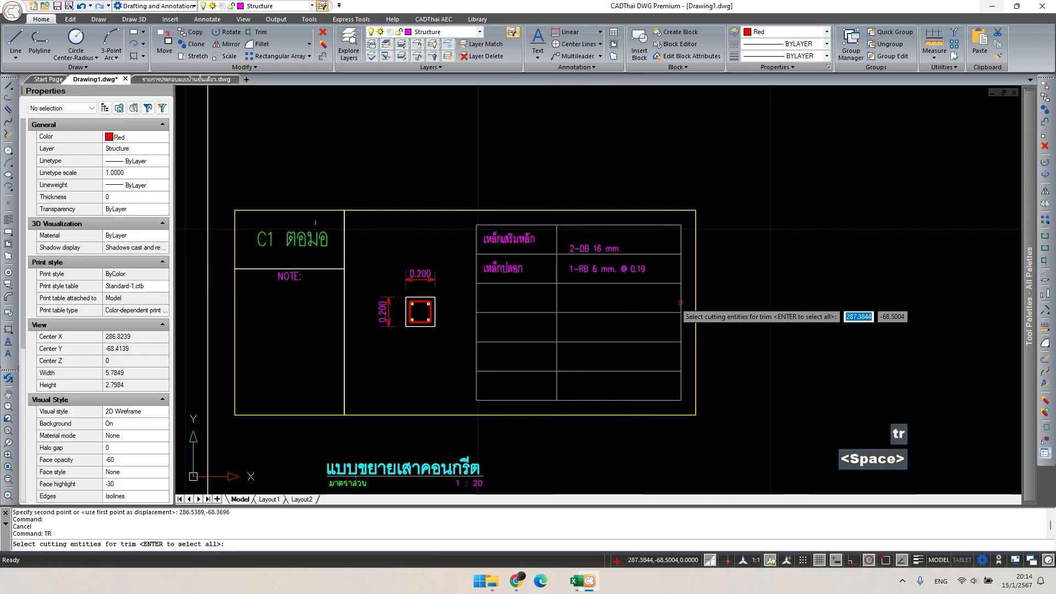
key("space")
left_click(683, 302)
left_click(626, 301)
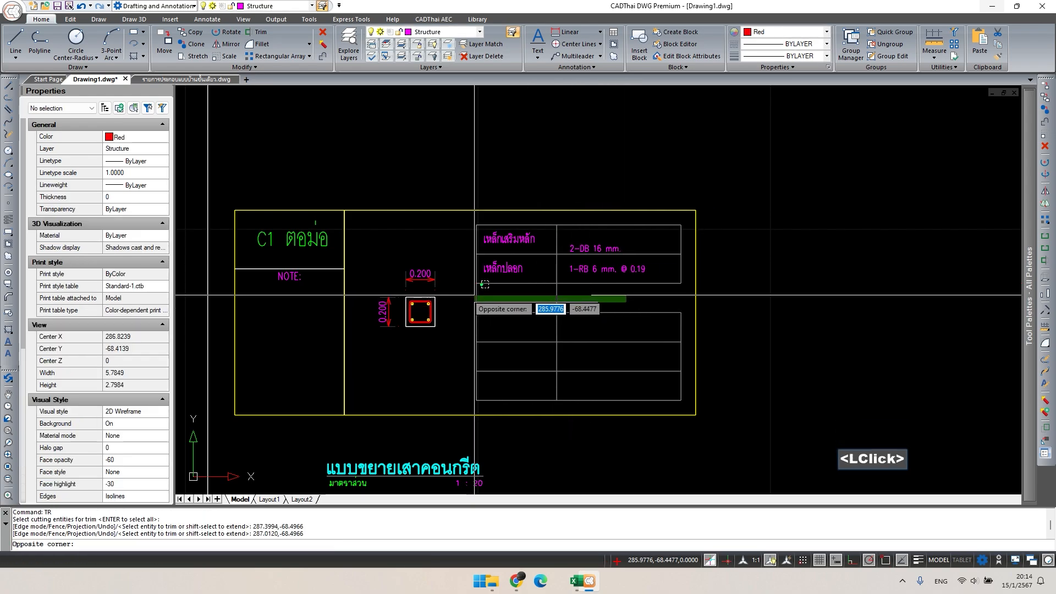
left_click(474, 295)
key("space")
key("Escape")
left_click(471, 300)
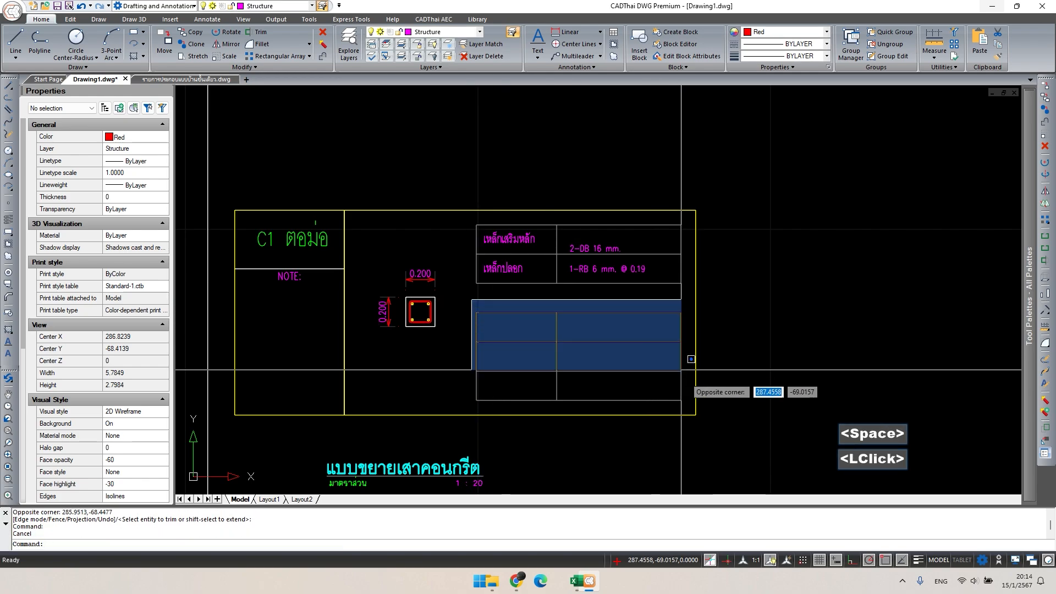
left_click(691, 359)
key("Delete")
- Move the C1 section and its dimensions up by about 0.18 m within the frame
left_click(466, 163)
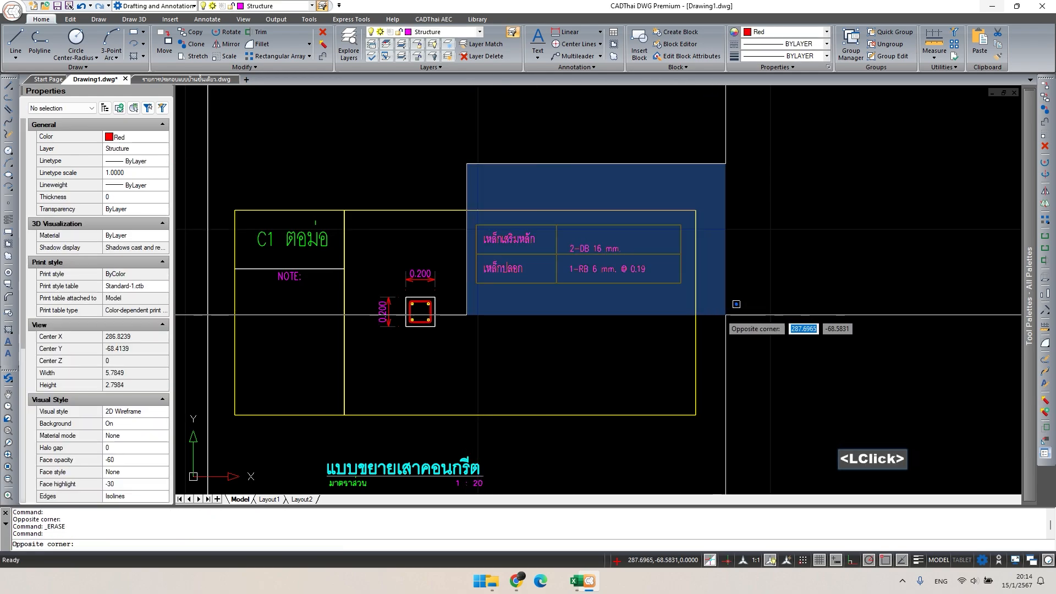
left_click(726, 315)
left_click(370, 243)
left_click(461, 360)
type("m")
key("space")
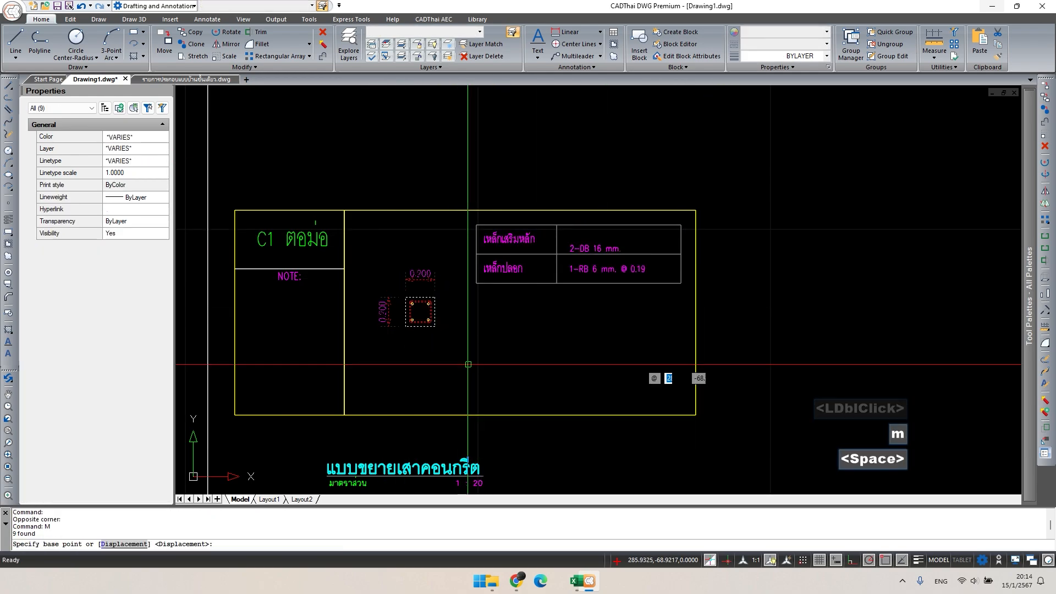
left_click(468, 364)
left_click(468, 338)
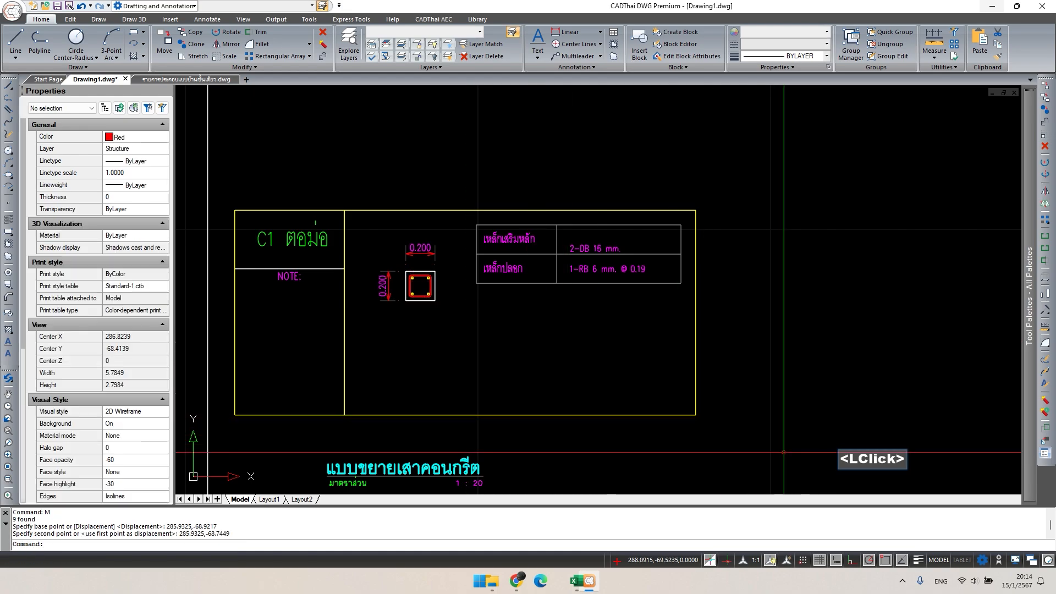
- Stretch the lower edge of the C1 frame up by about 0.53 m
type("s")
key("space")
left_click(776, 432)
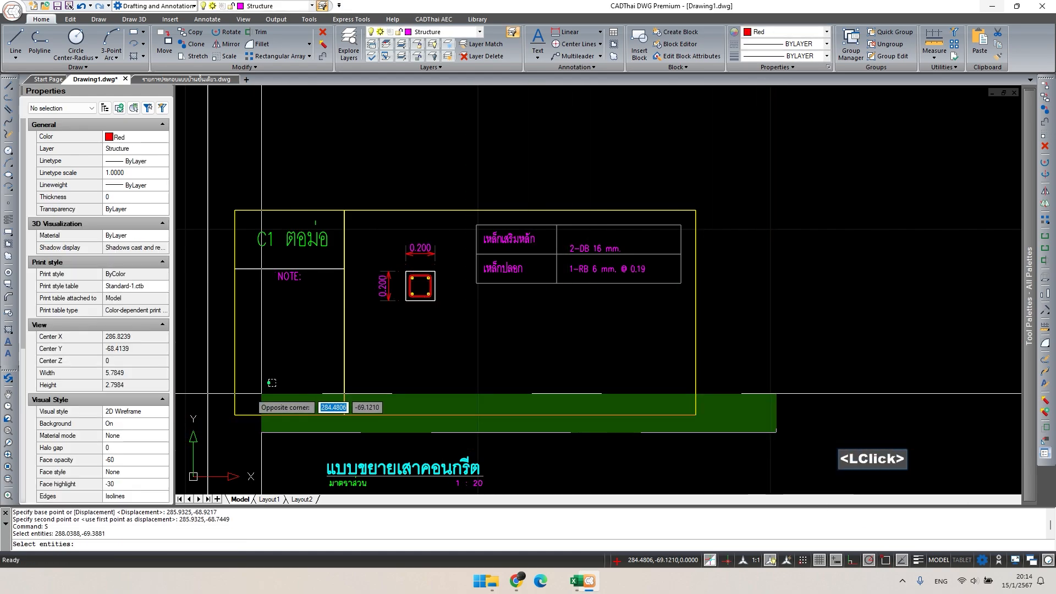
left_click(246, 378)
key("space")
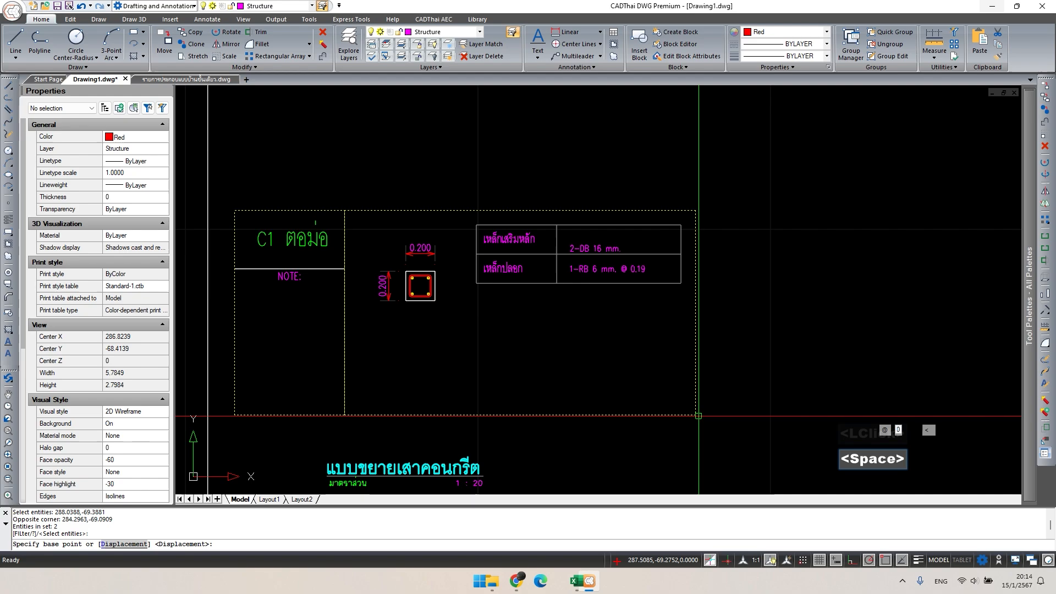
left_click(698, 416)
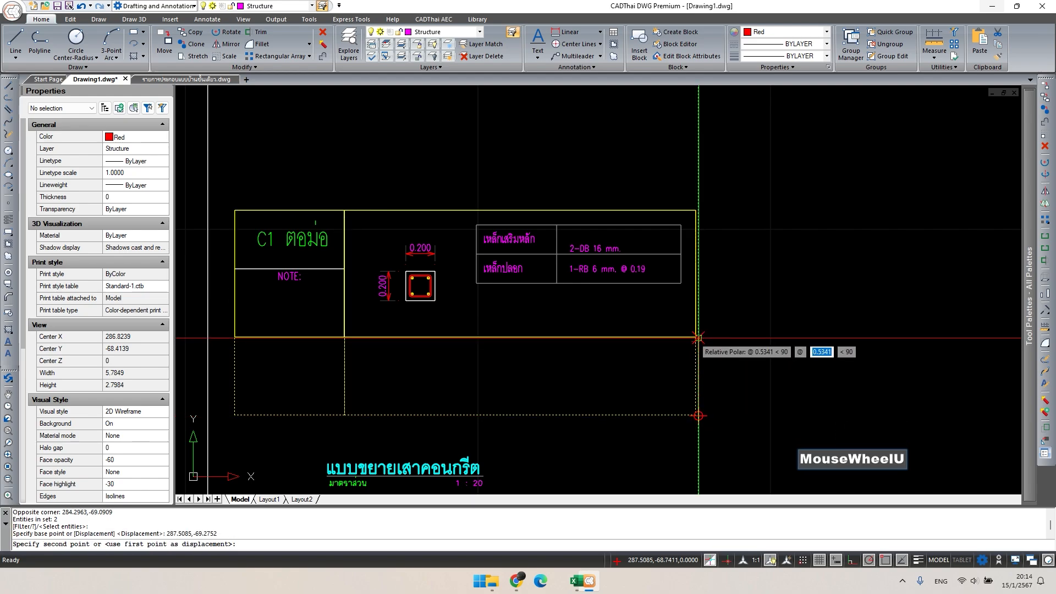
left_click(698, 338)
scroll(706, 389, "down", 2)
middle_click_drag(705, 390, 693, 386)
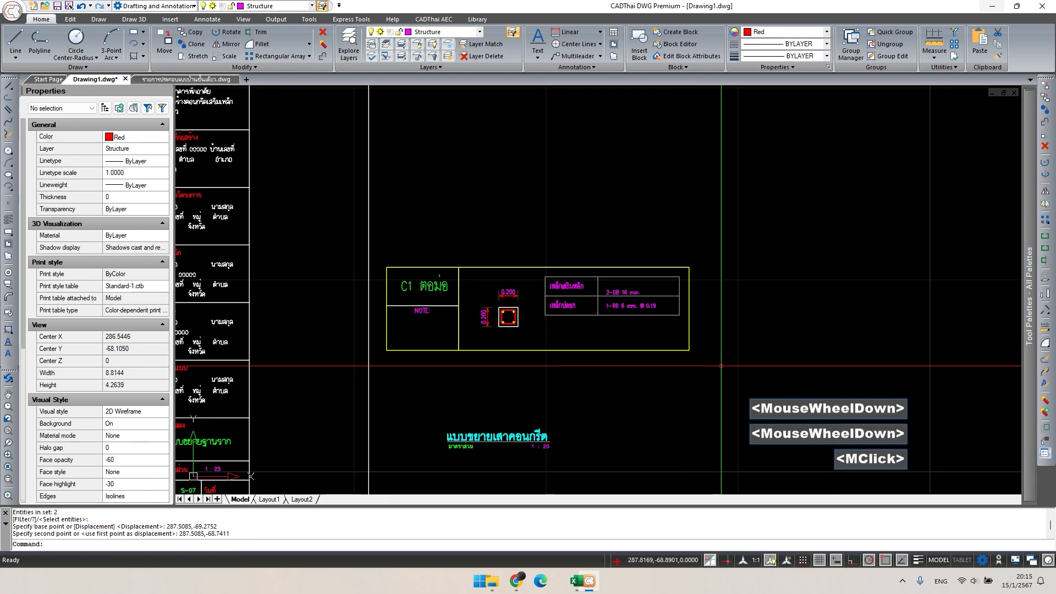
- Move the whole C1 ตอม่อ panel straight down by about 0.2 m toward the detail title
left_click(718, 364)
left_click(434, 267)
type("M")
key("space")
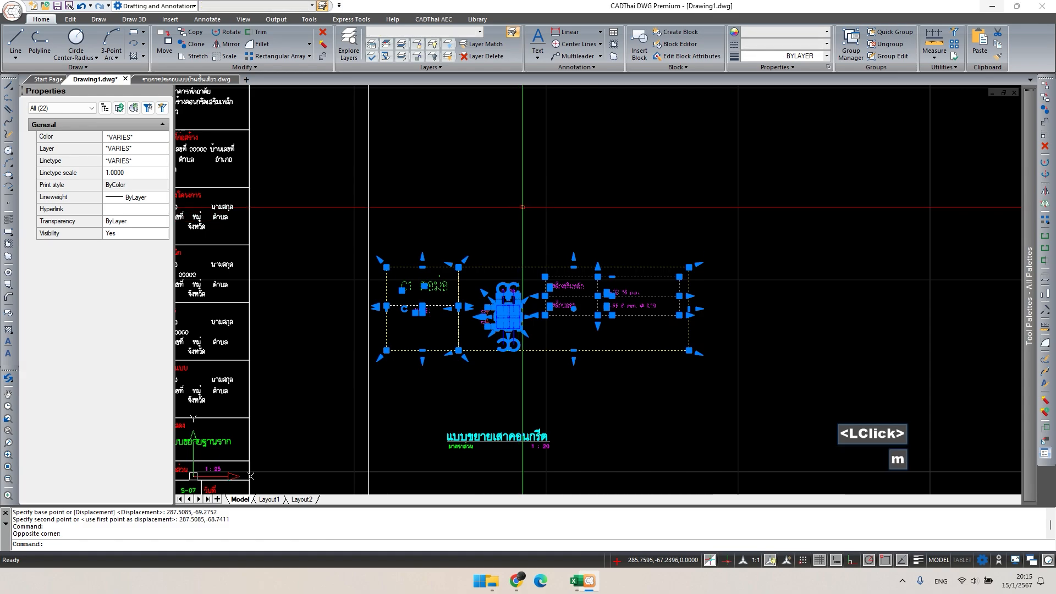
left_click(521, 168)
left_click(521, 187)
key("Escape")
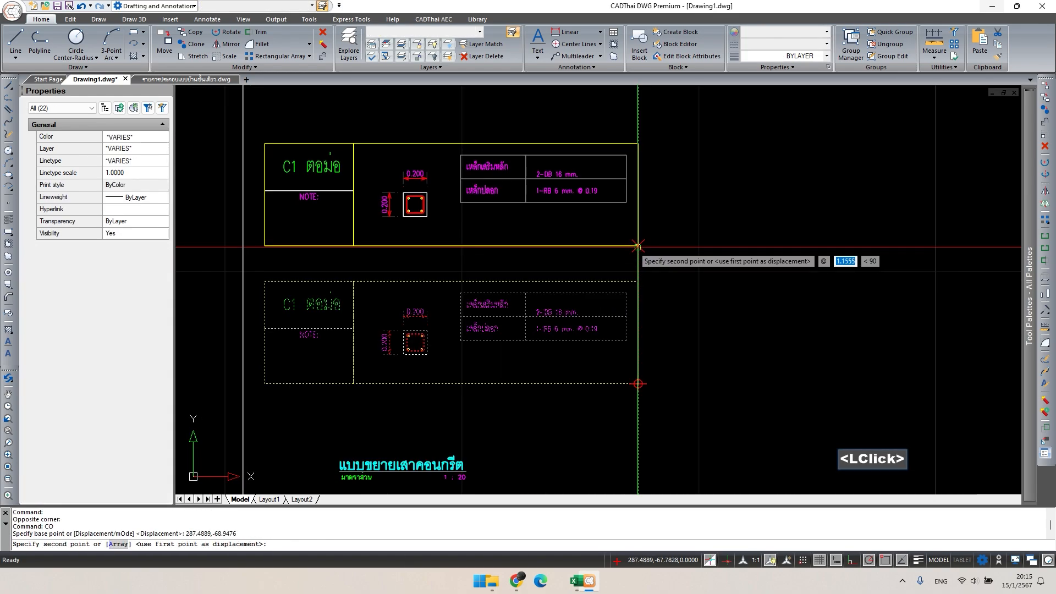
- Copy the C1 panel about 1 m straight up and change the copy's label to C1 ชั้น 1
left_click(637, 266)
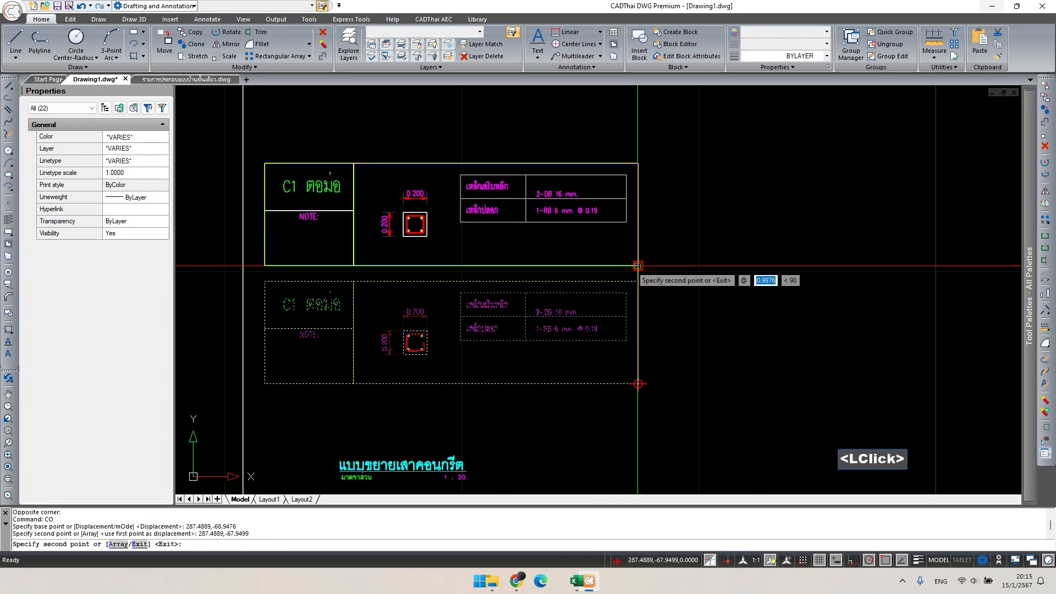
key("Escape")
double_click(318, 186)
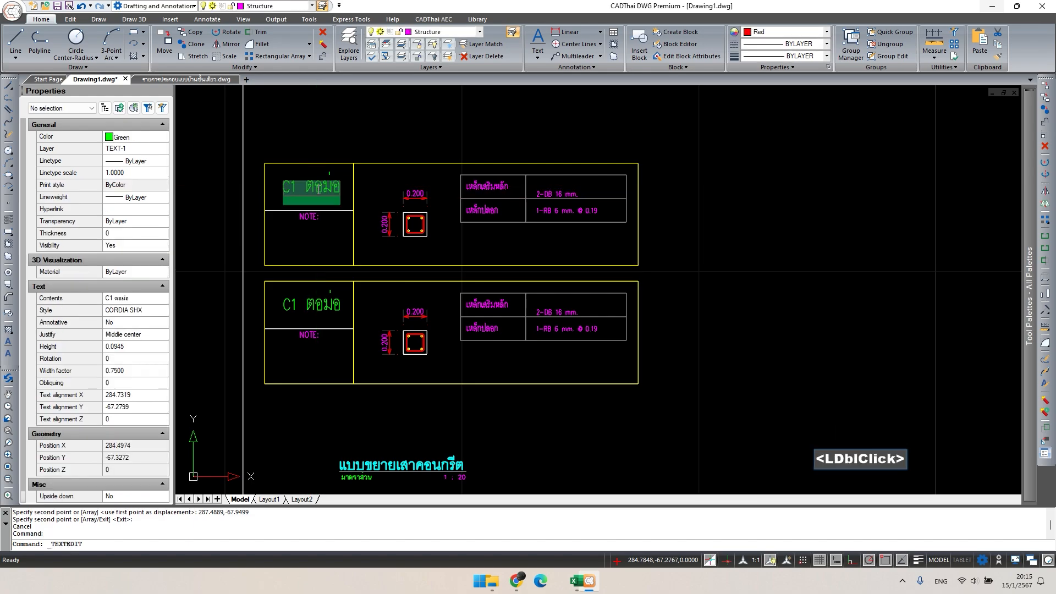
left_click_drag(305, 187, 350, 195)
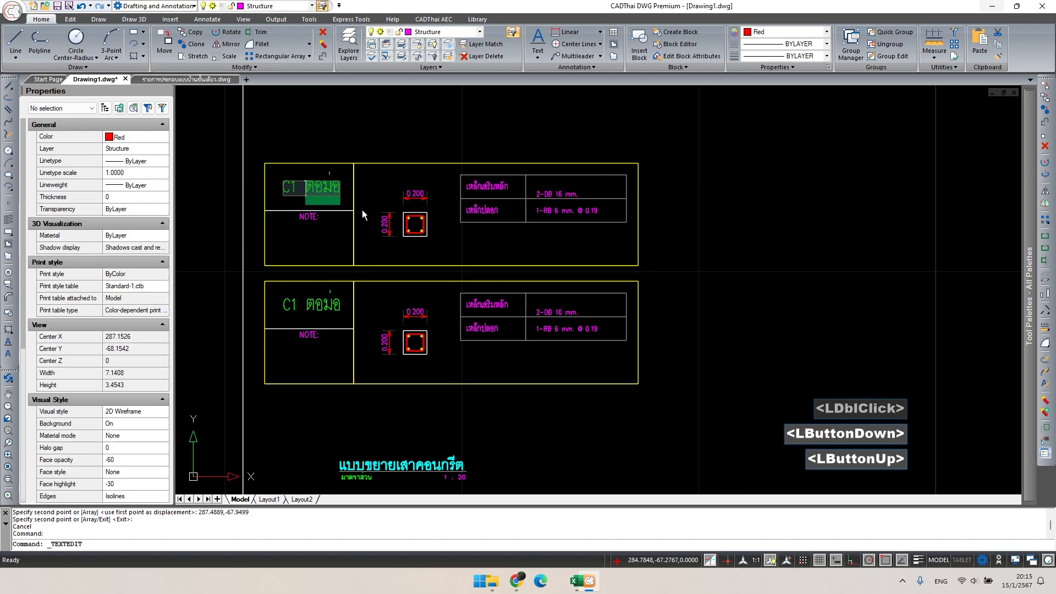
key("grave")
type("ชั้น 1")
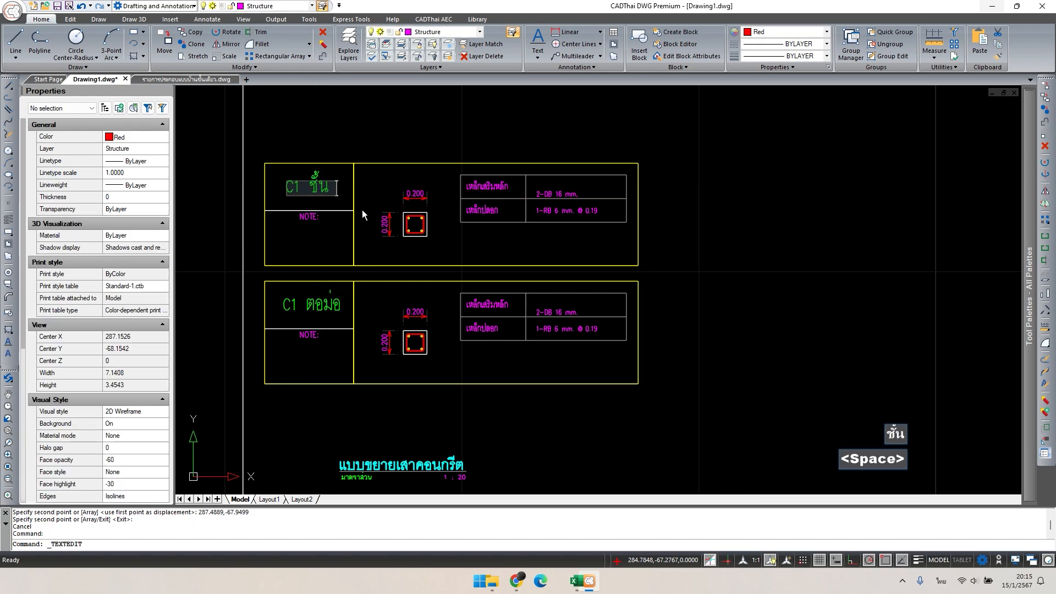
left_click(437, 243)
key("Escape")
key("Escape")
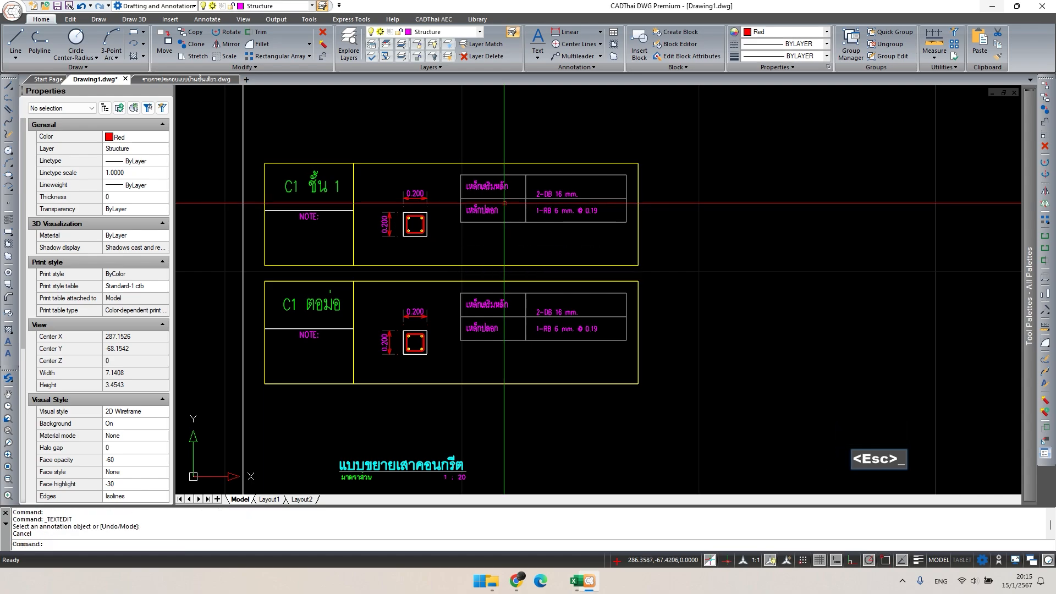
- Move the 2-DB 16 mm. texts of both C1 panels up together by about 0.06 m in their table rows
key("grave")
left_click(560, 309)
scroll(562, 309, "up", 4)
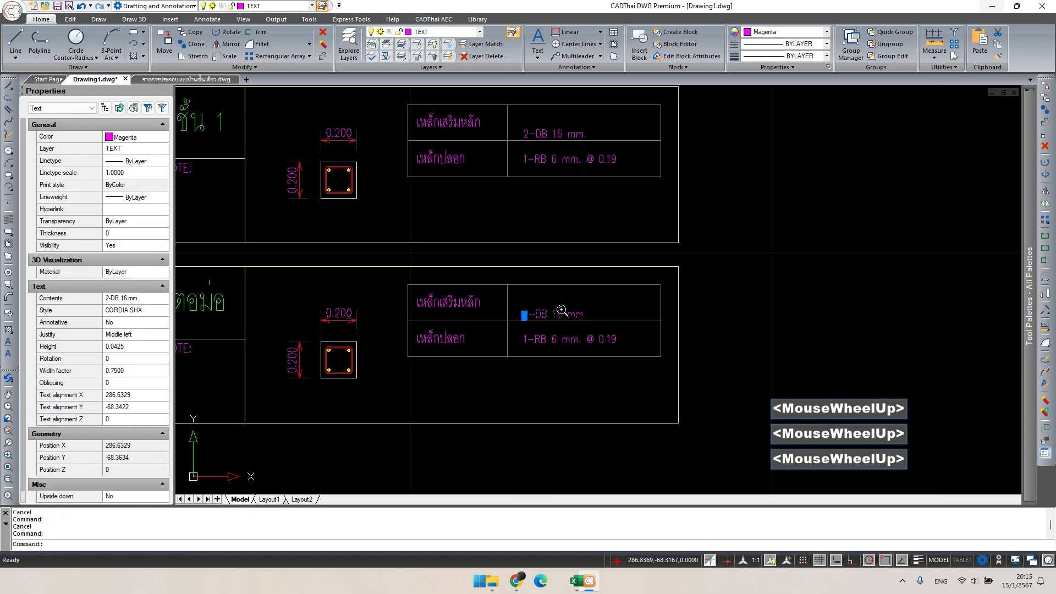
scroll(594, 306, "down", 2)
middle_click_drag(566, 166, 560, 232)
left_click(558, 197)
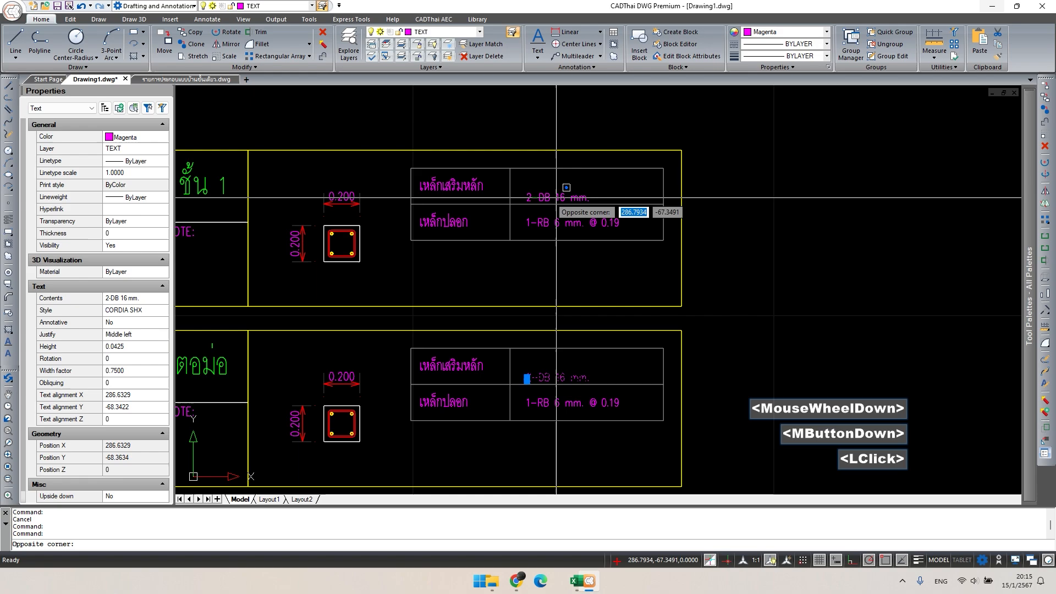
type("m")
key("space")
scroll(614, 371, "up", 2)
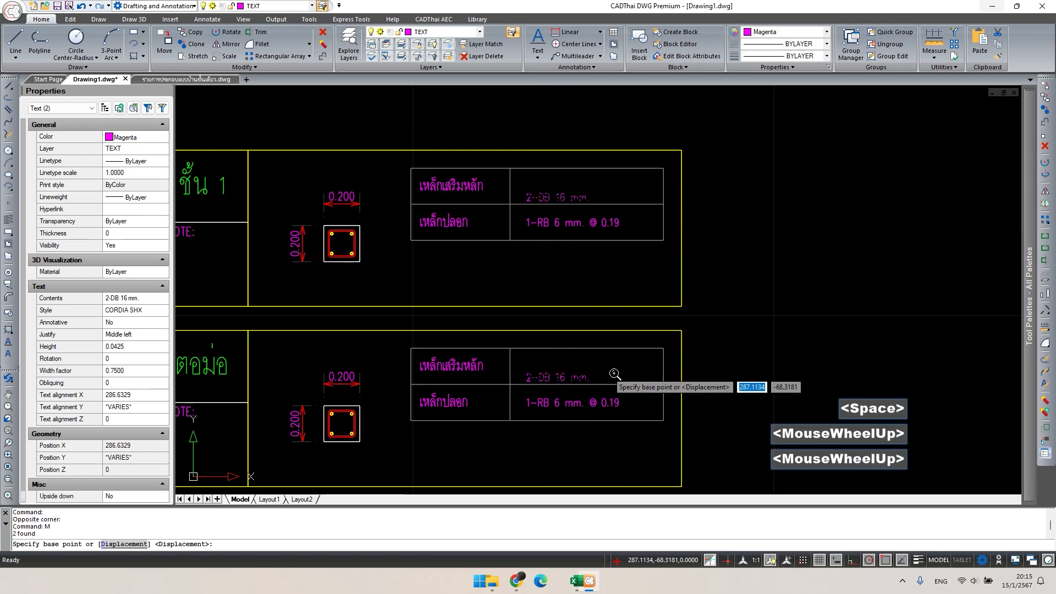
left_click(614, 375)
left_click(614, 361)
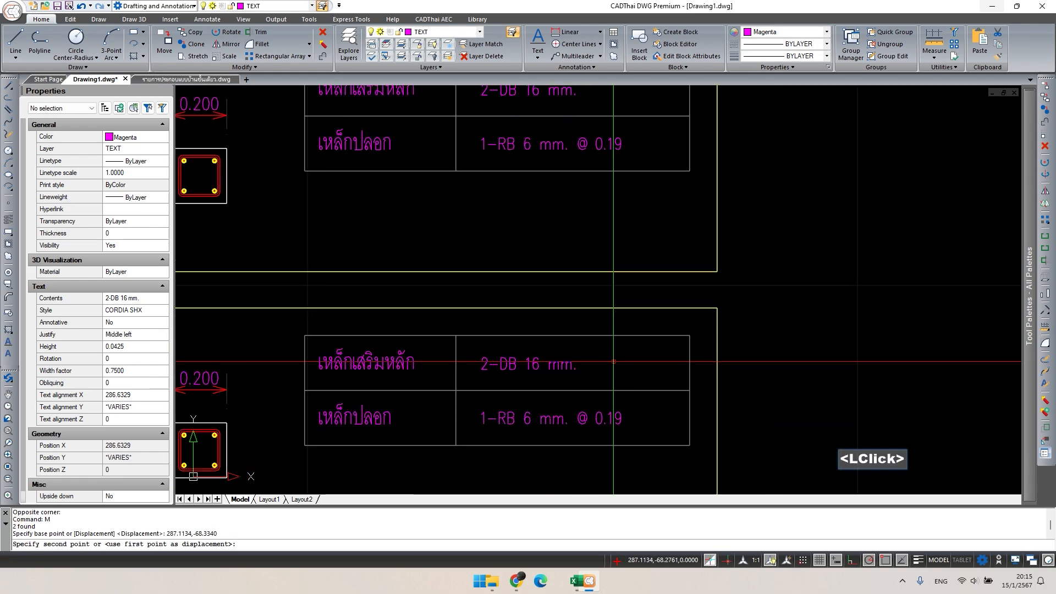
- Change the main reinforcement text in the C1 ตอม่อ panel to 4-DB 12 mm
double_click(489, 367)
left_click_drag(490, 370, 492, 373)
type("4")
left_click(540, 364)
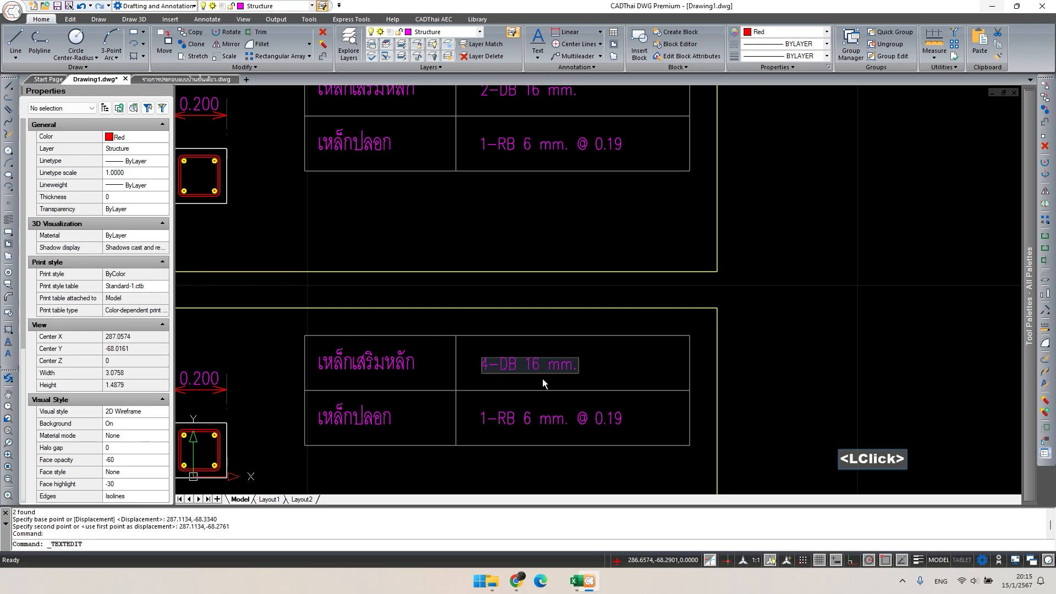
key("BackSpace")
key("BackSpace")
type("12")
left_click(645, 361)
- Change the main reinforcement text in the C1 ชั้น 1 panel to 4-DB 12 mm
scroll(559, 255, "down", 2)
middle_click_drag(506, 127, 536, 265)
scroll(536, 265, "up", 2)
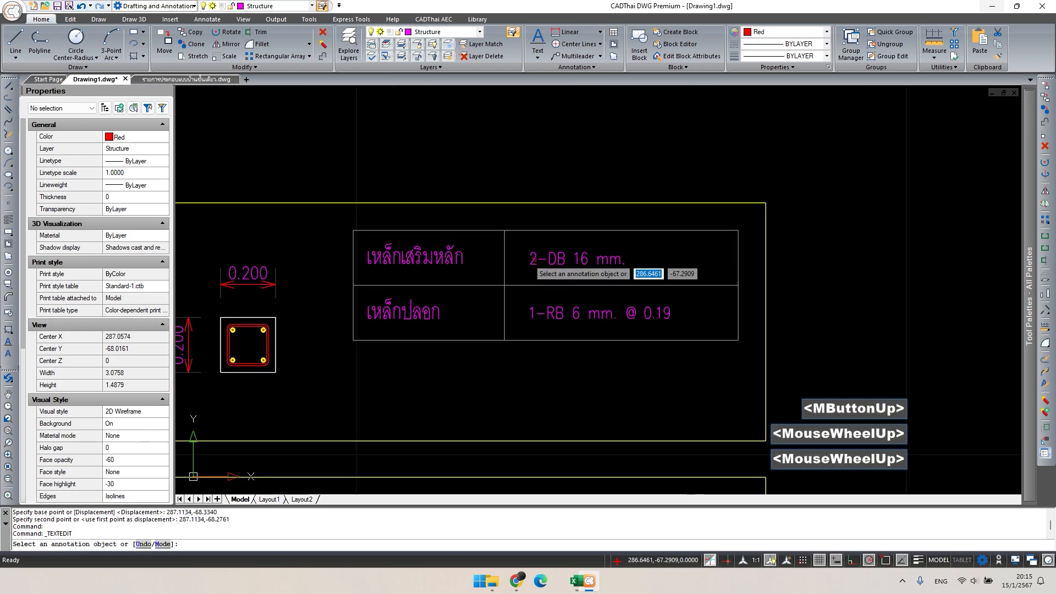
left_click(537, 265)
left_click_drag(536, 265, 533, 264)
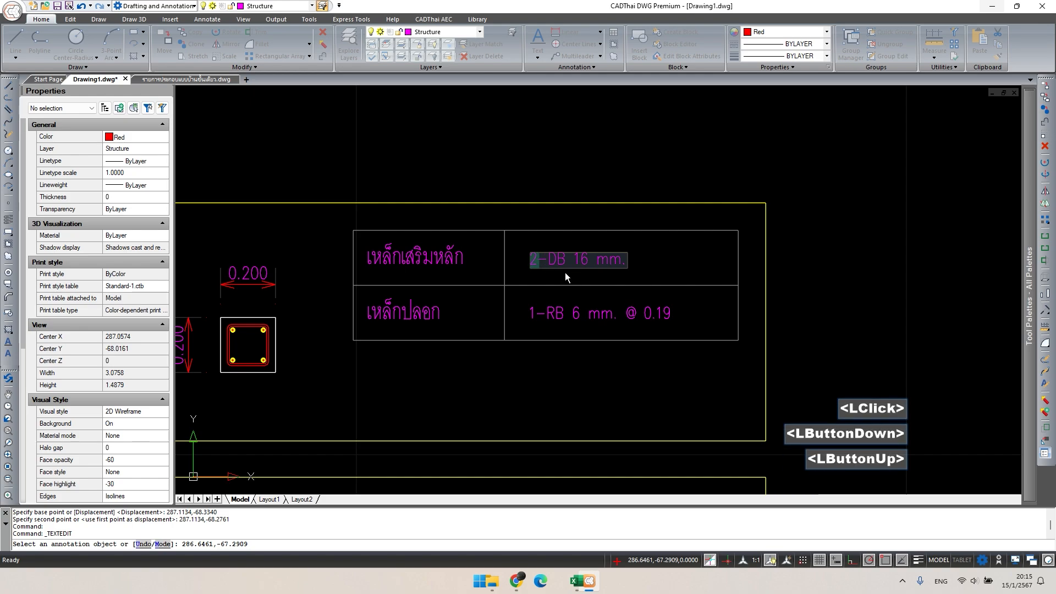
type("4")
left_click(589, 259)
key("BackSpace")
type("2")
left_click(628, 385)
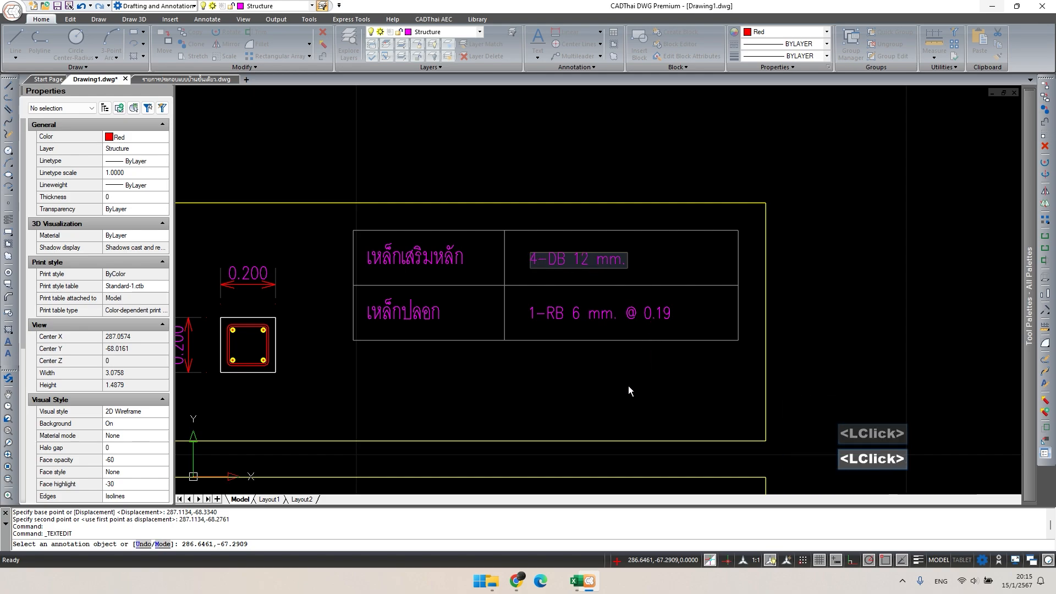
scroll(476, 303, "down", 1)
mouse_move(476, 302)
middle_mouse_down()
mouse_move(477, 283)
mouse_move(486, 299)
middle_mouse_up()
key("Escape")
scroll(456, 300, "down", 2)
key("Escape")
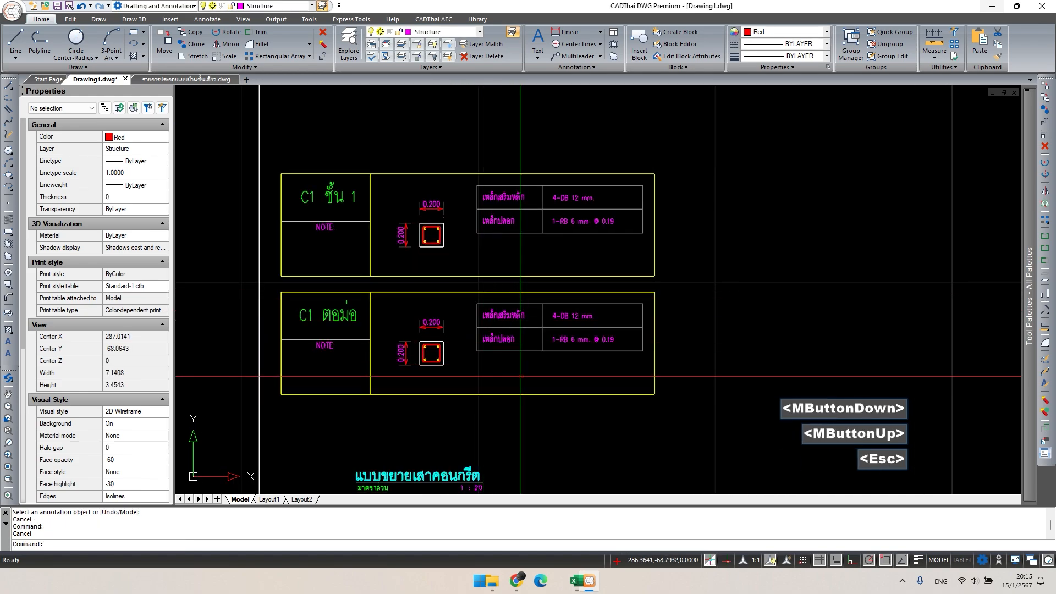
- Review the C1 column detail sheet and the neighbouring F1 footing detail
scroll(452, 316, "down", 3)
scroll(452, 317, "down", 1)
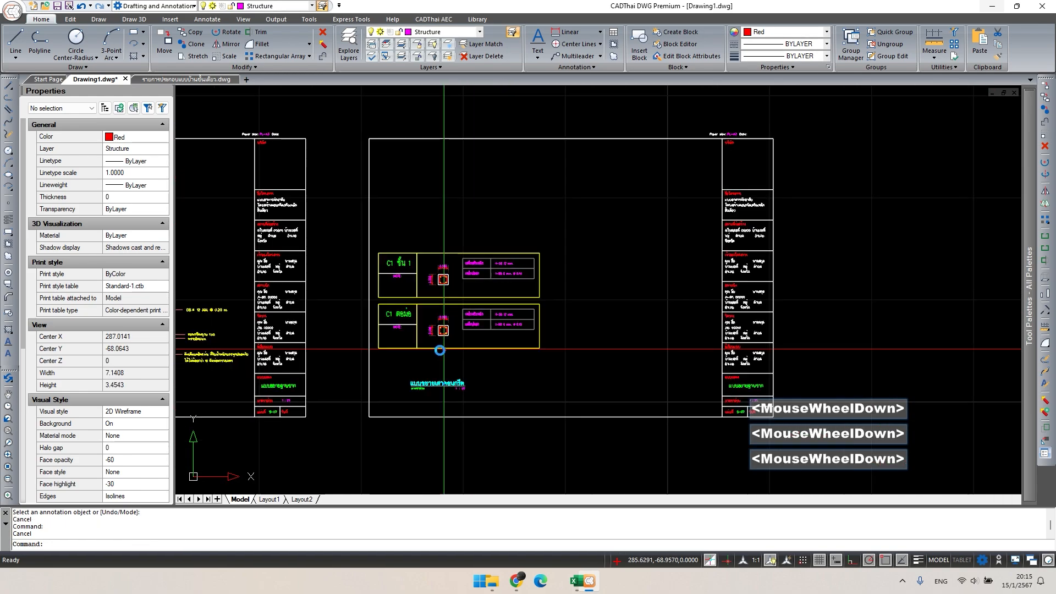
middle_click_drag(452, 316, 574, 310)
scroll(669, 302, "up", 1)
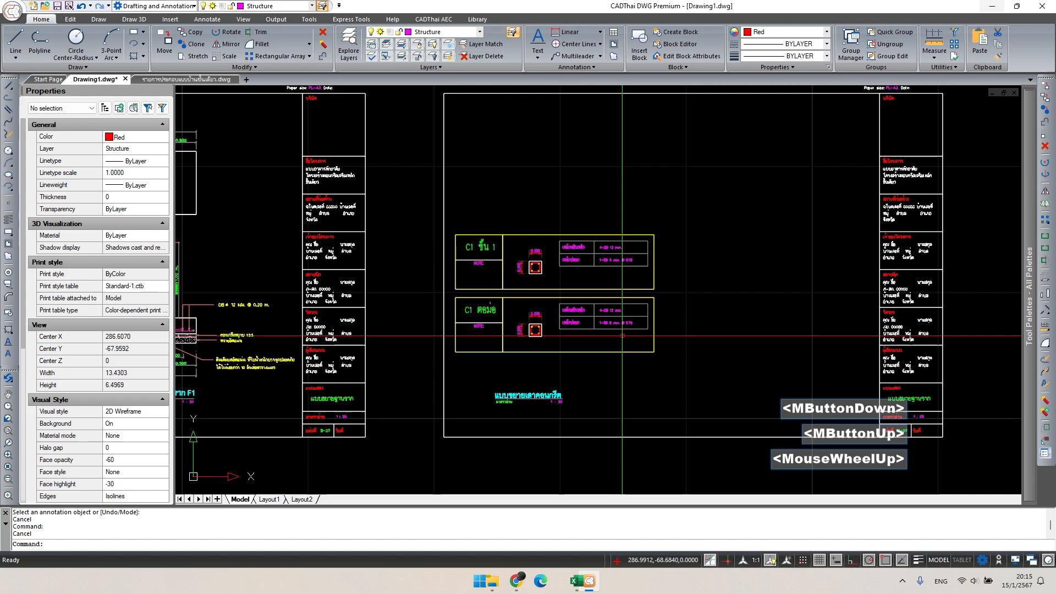
mouse_move(191, 343)
middle_mouse_down()
mouse_move(658, 347)
mouse_move(550, 385)
middle_mouse_up()
scroll(659, 347, "up", 2)
scroll(561, 308, "down", 2)
middle_click_drag(561, 308, 543, 302)
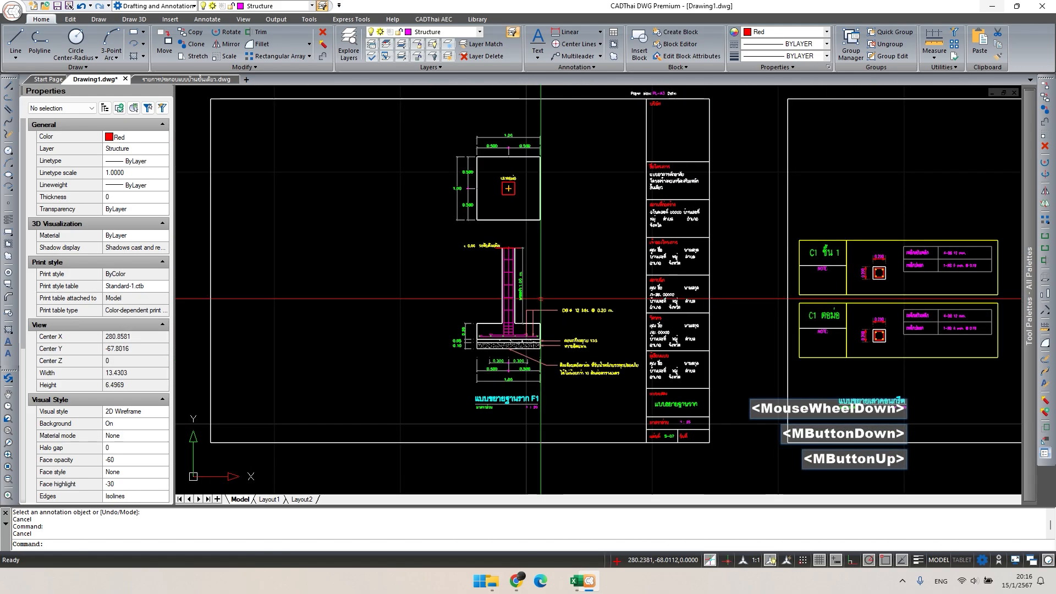
key("Escape")
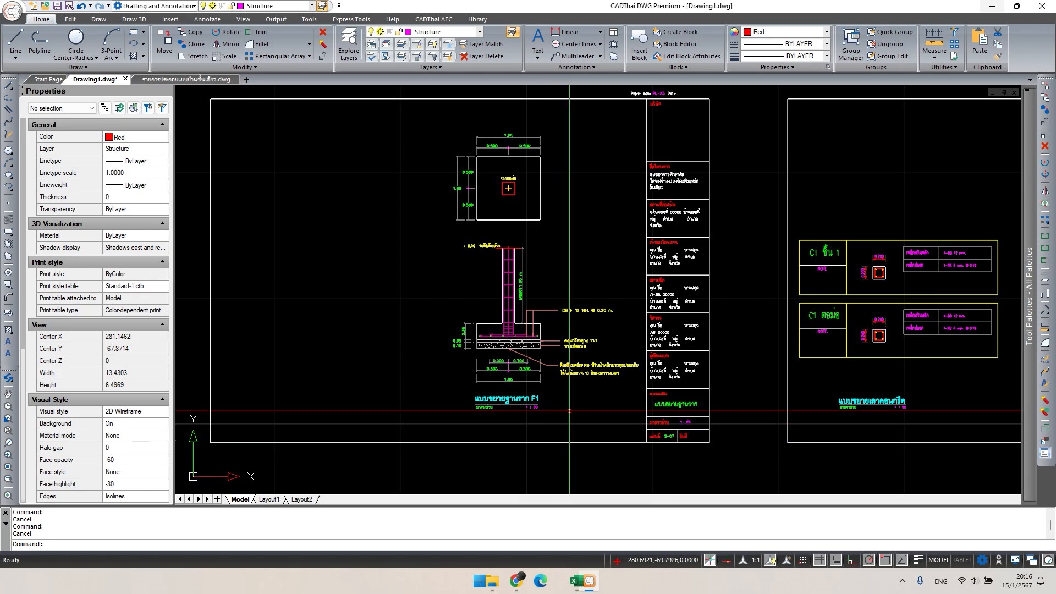
scroll(568, 344, "up", 2)
- Switch to 02 Concrete Column.xlsx in Excel and check the column load P in the design data
left_click(575, 583)
left_click(605, 540)
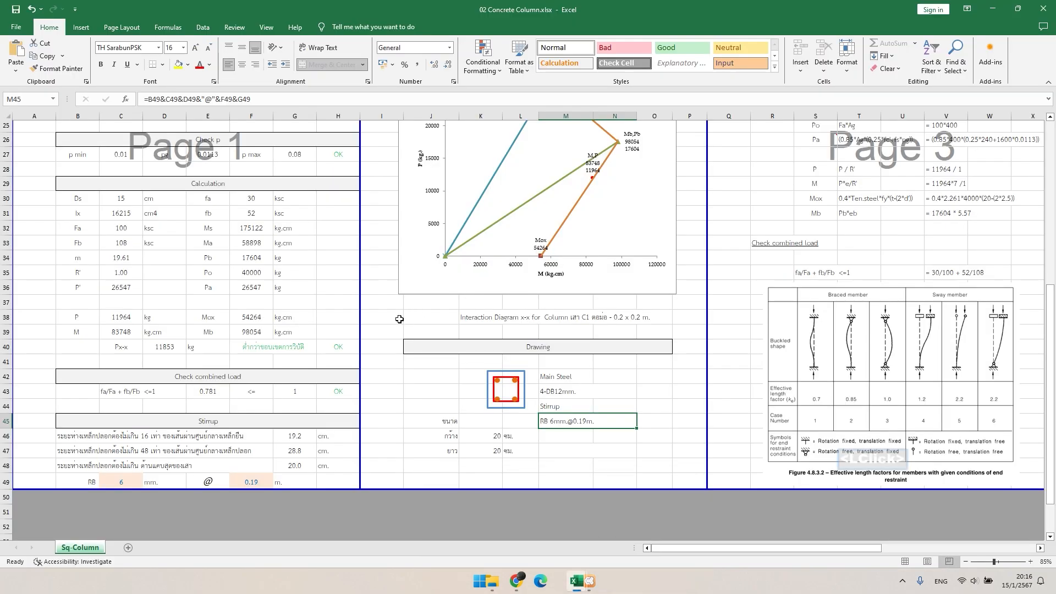
scroll(394, 315, "up", 3)
scroll(394, 315, "up", 2)
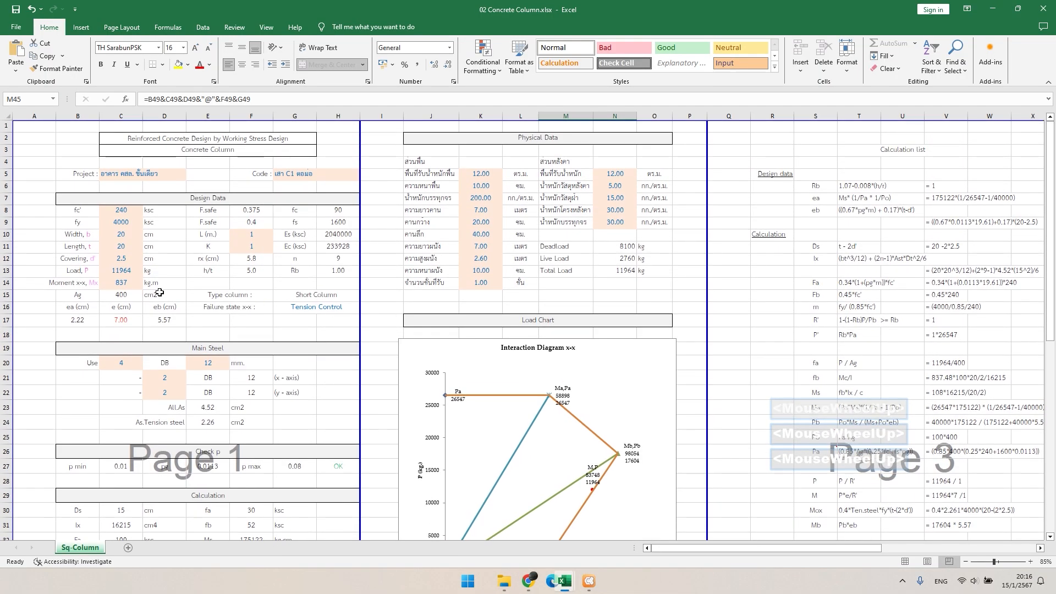
left_click(132, 272)
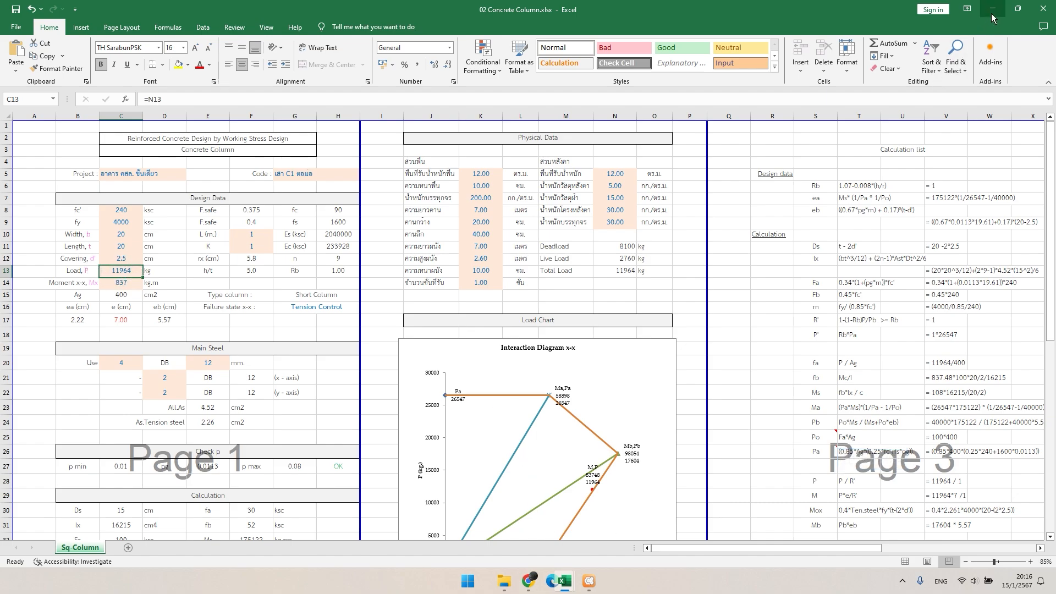
- Open the 03 Concrete Footing.xlsx window full size and set the F1 load on pier to 11964 kg
mouse_move(564, 581)
left_click(516, 521)
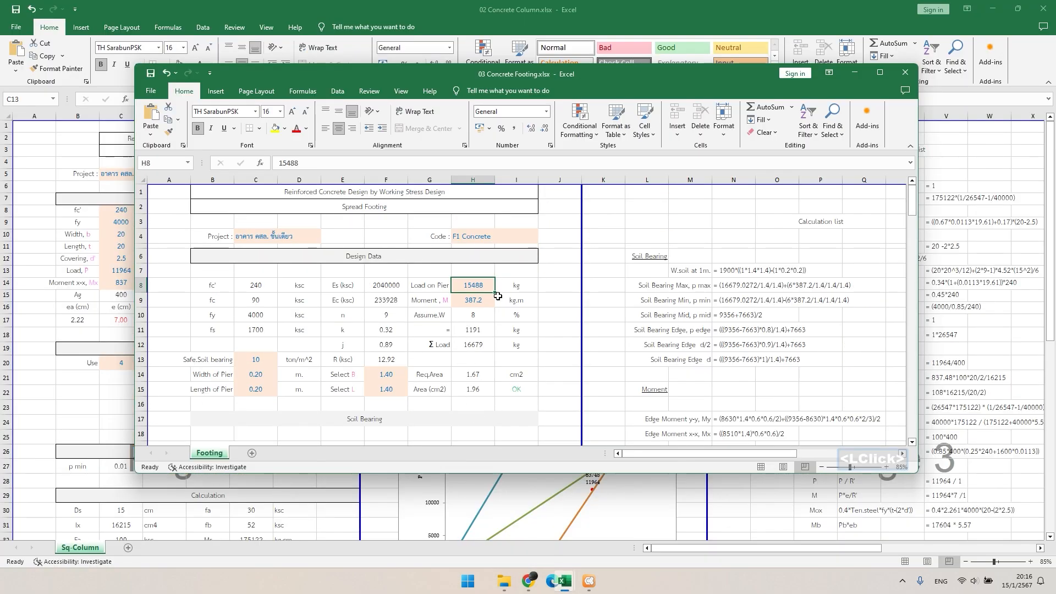
left_click(887, 72)
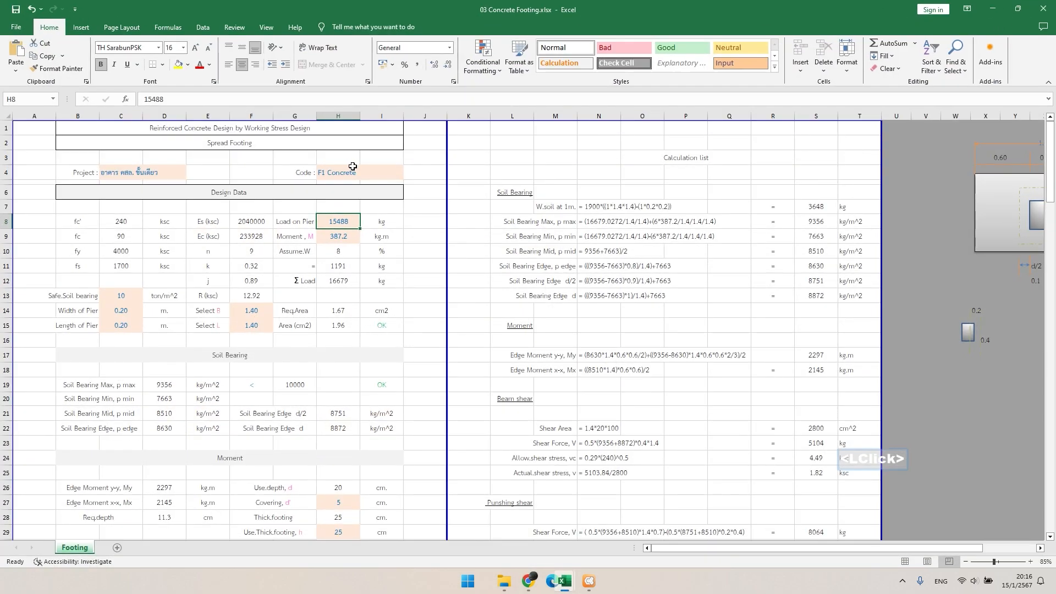
left_click(350, 172)
left_click(347, 218)
type("11964")
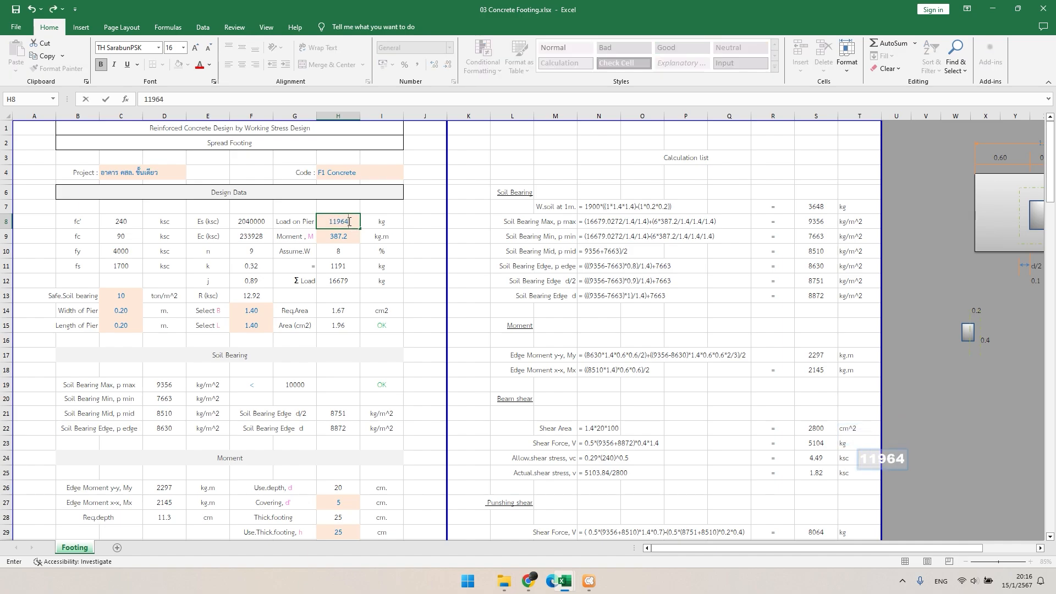
key("Return")
- Compare the safe soil bearing value with the soil note on the F1 footing detail in CADThai DWG
left_click(121, 297)
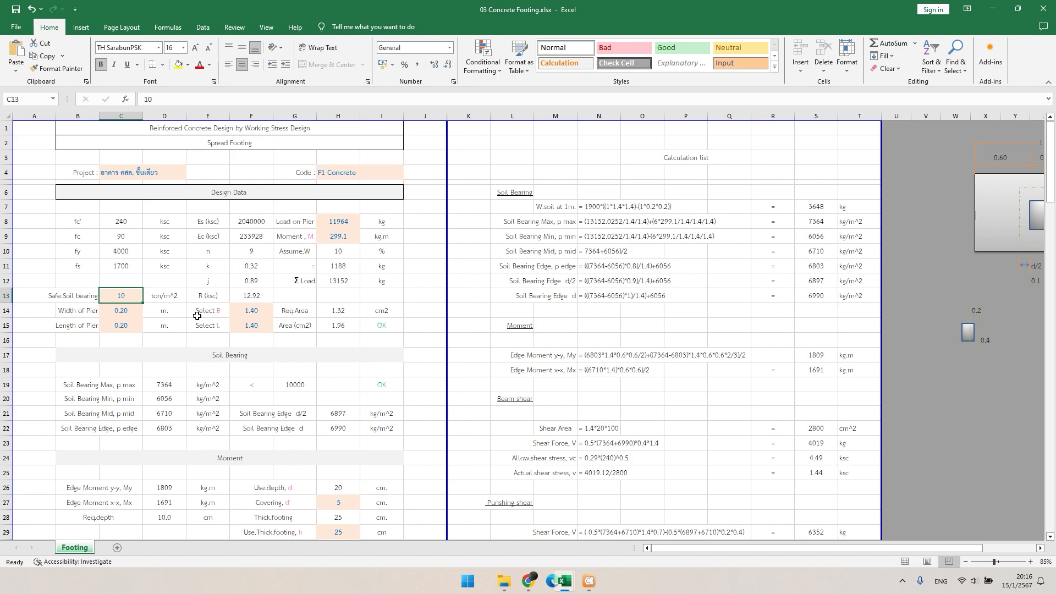
left_click(589, 581)
scroll(606, 368, "up", 3)
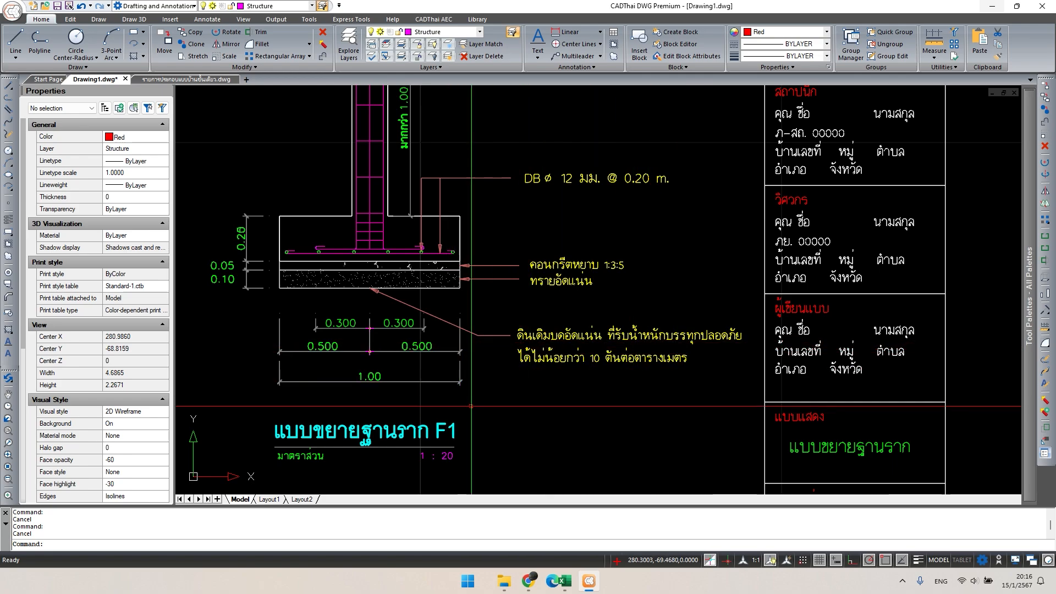
- Check the pier width in the Excel footing calculation against the C1 ตอม่อ section dimensions in the CADThai drawing
left_click(564, 581)
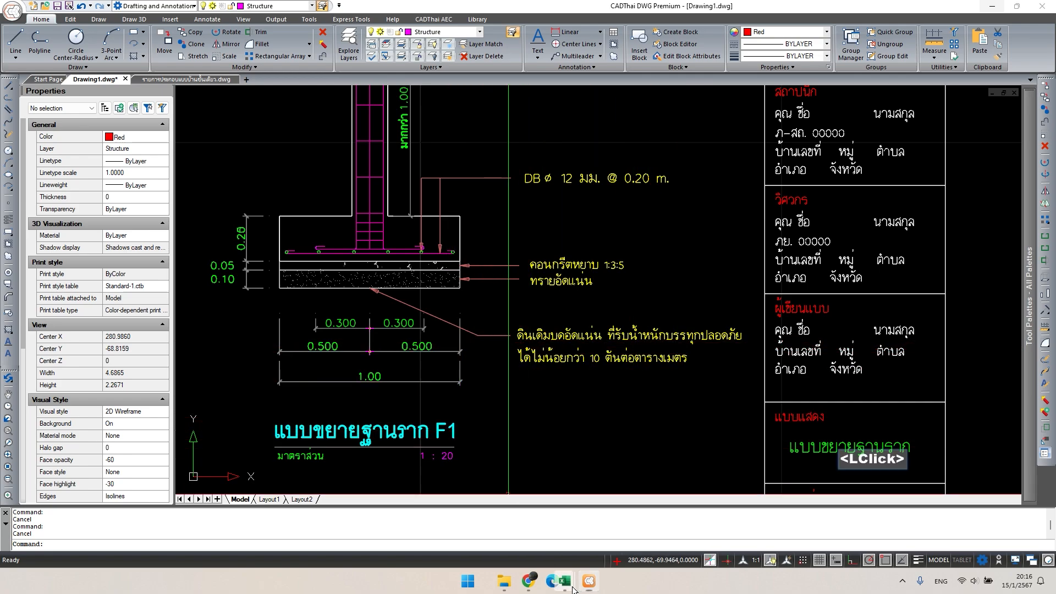
left_click(503, 526)
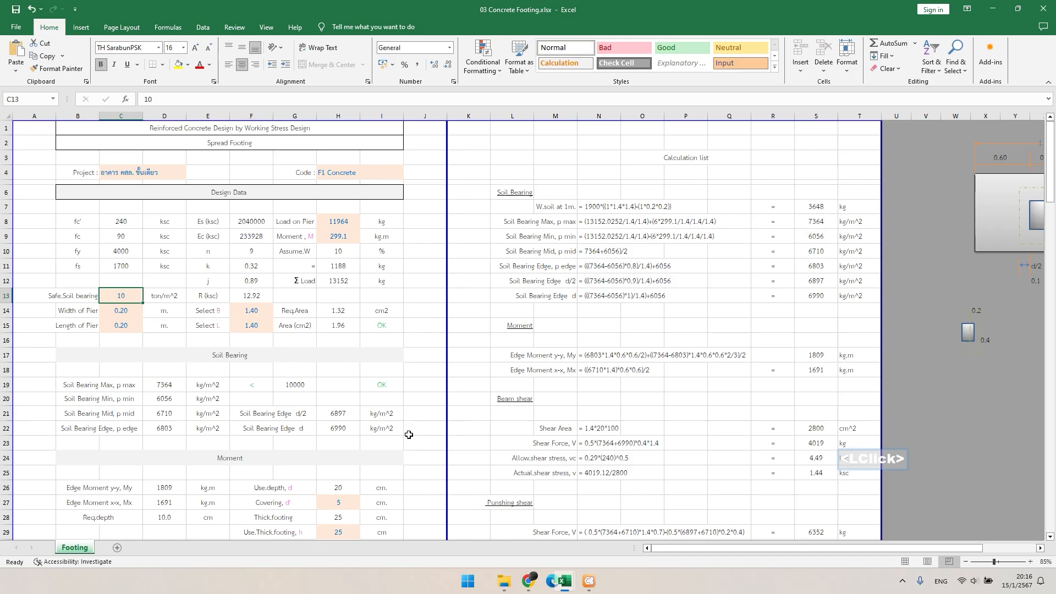
left_click(108, 311)
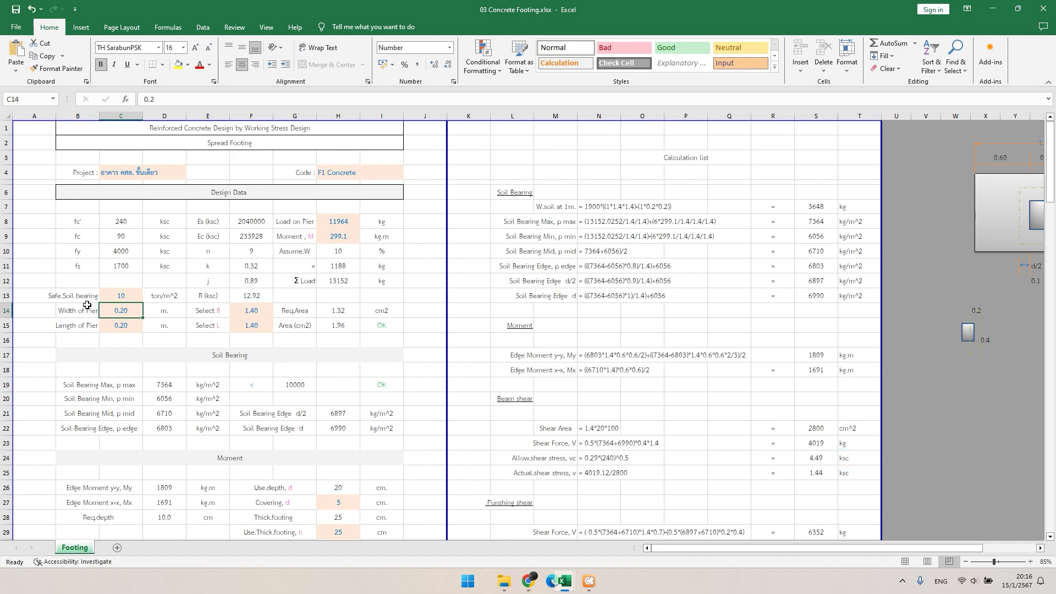
double_click(126, 318)
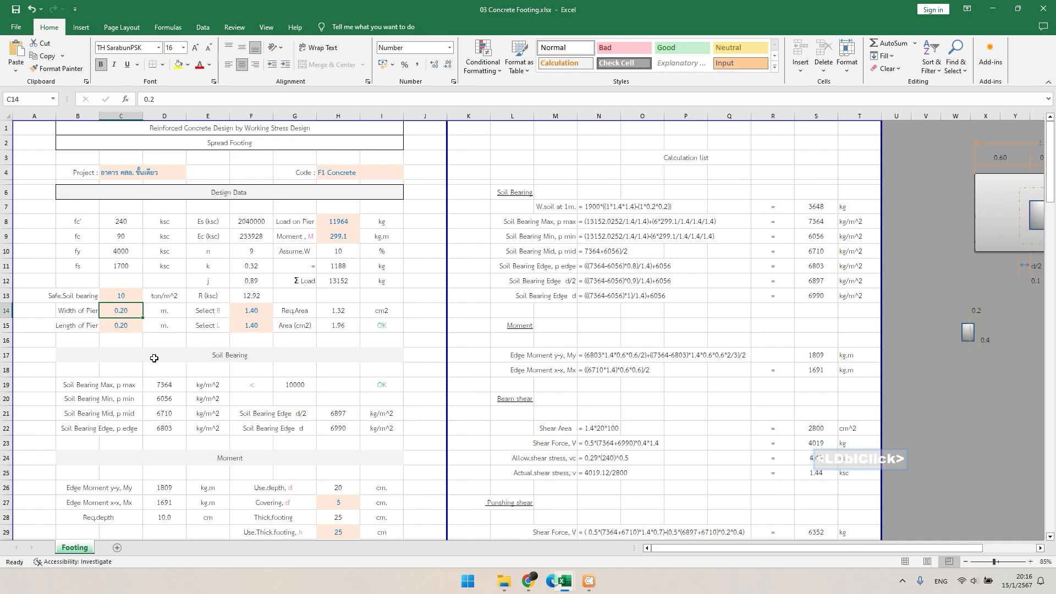
left_click(589, 581)
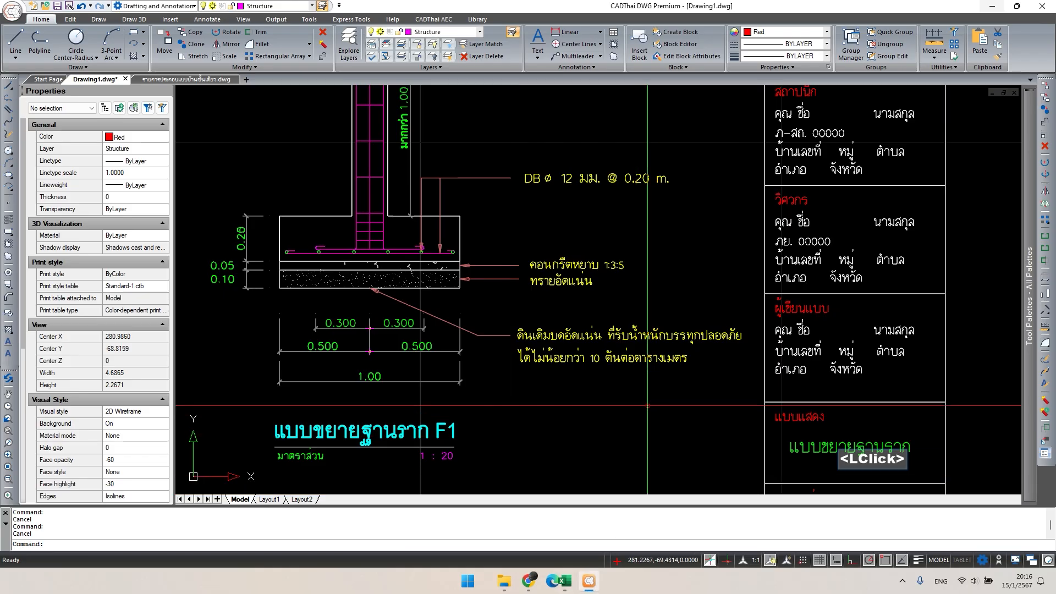
scroll(452, 373, "down", 3)
middle_click_drag(452, 373, 122, 399)
scroll(655, 283, "up", 3)
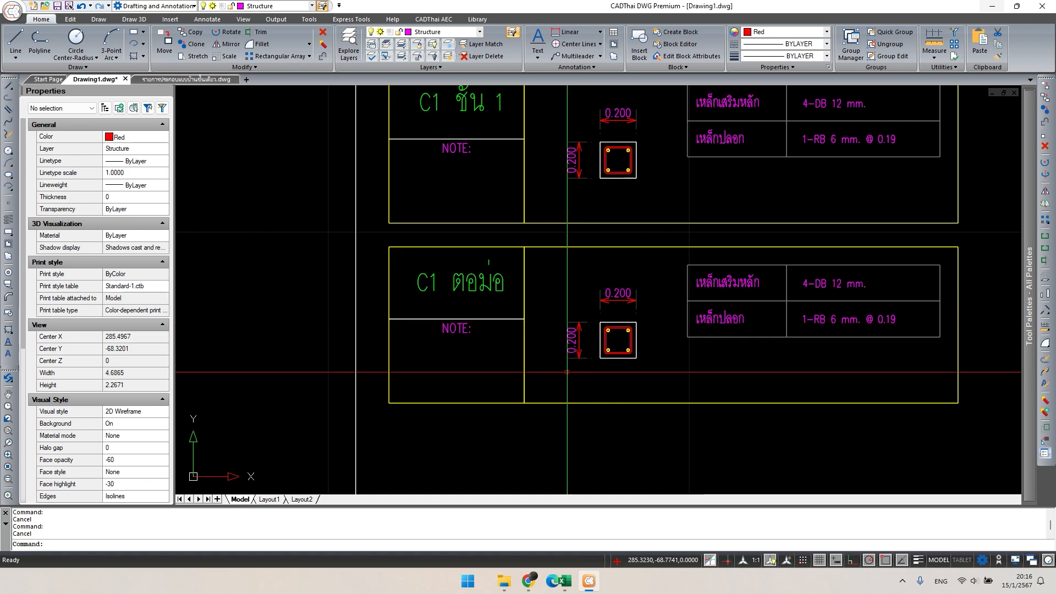
- Return to 03 Concrete Footing.xlsx in Excel and try a footing size of 1.1 m for both B and L
left_click(569, 586)
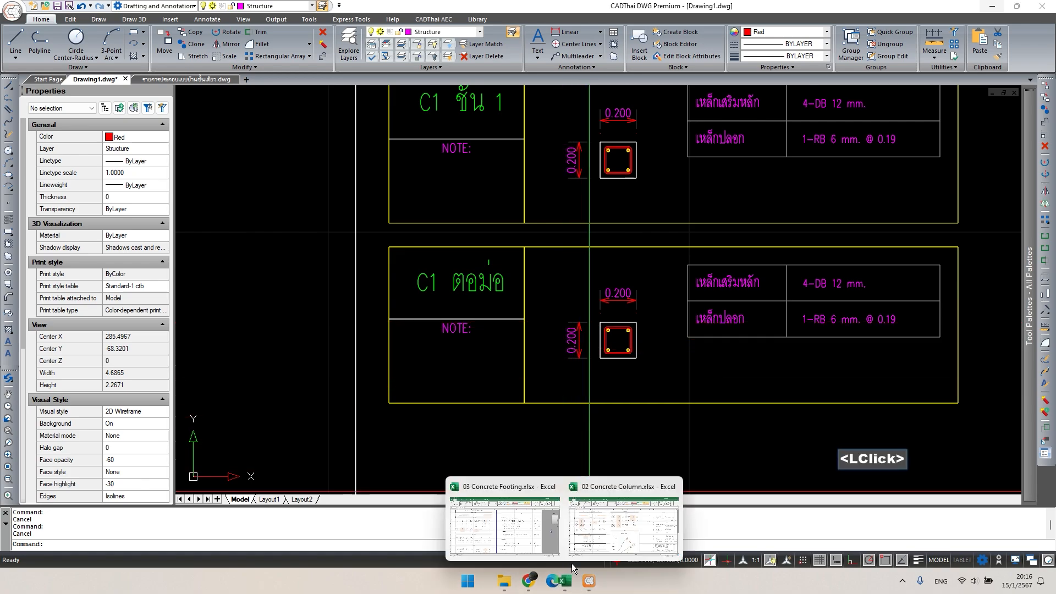
left_click(538, 532)
left_click(254, 313)
type("1.1")
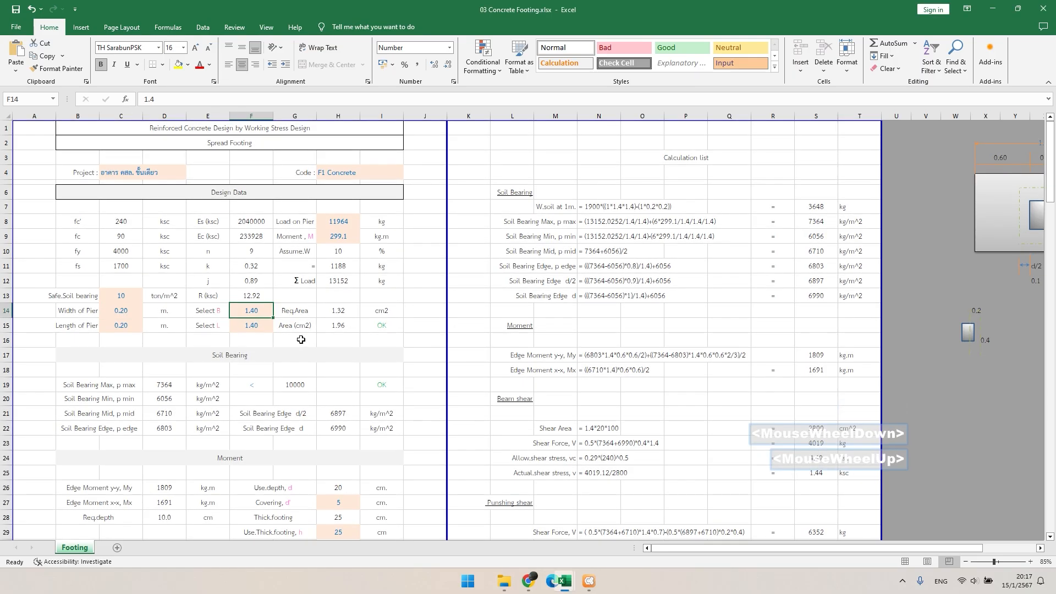
key("Return")
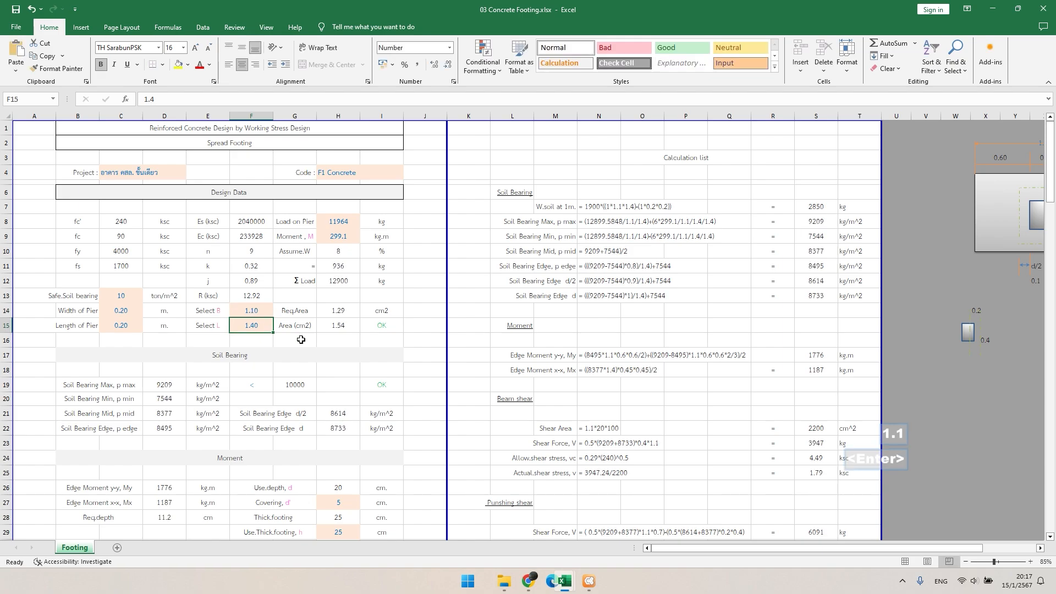
type("1.1")
key("Return")
- Set both footing dimensions, Select B and Select L, to 1.15 m
scroll(354, 350, "down", 1)
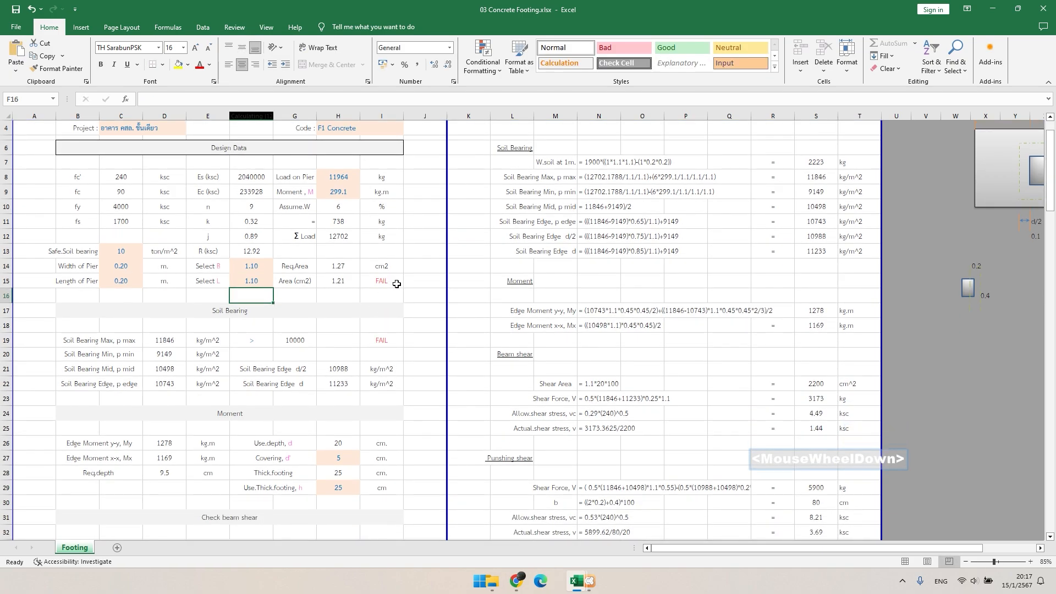
left_click(248, 269)
type("1.15")
key("Return")
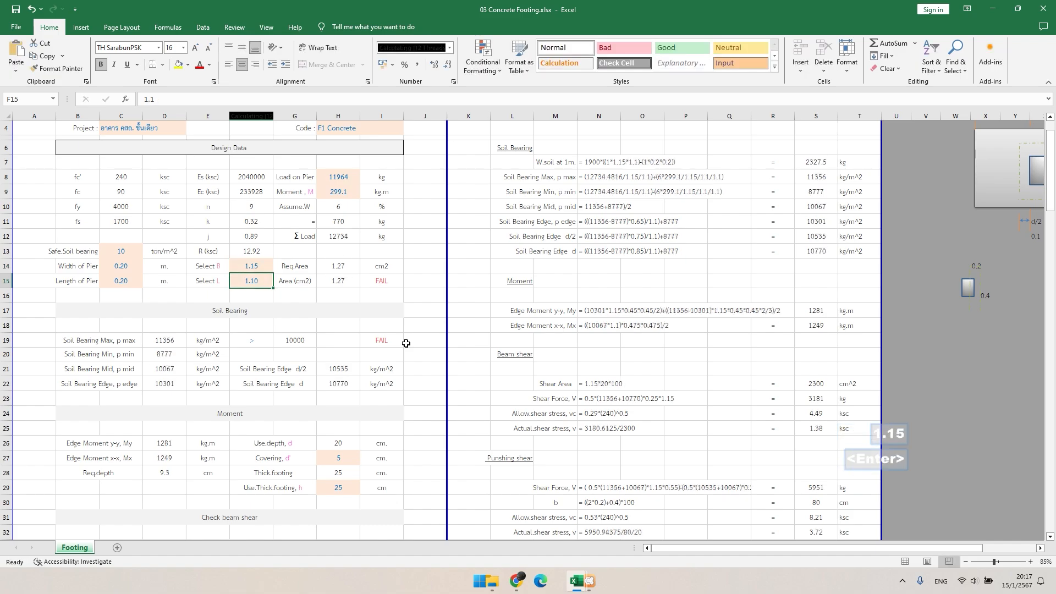
type("1.1")
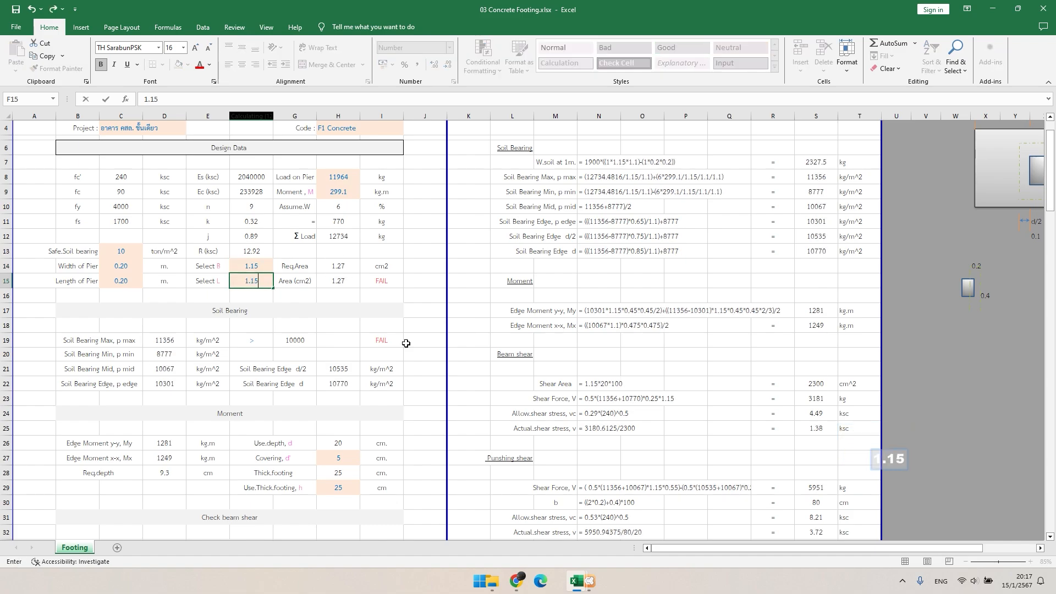
key("Return")
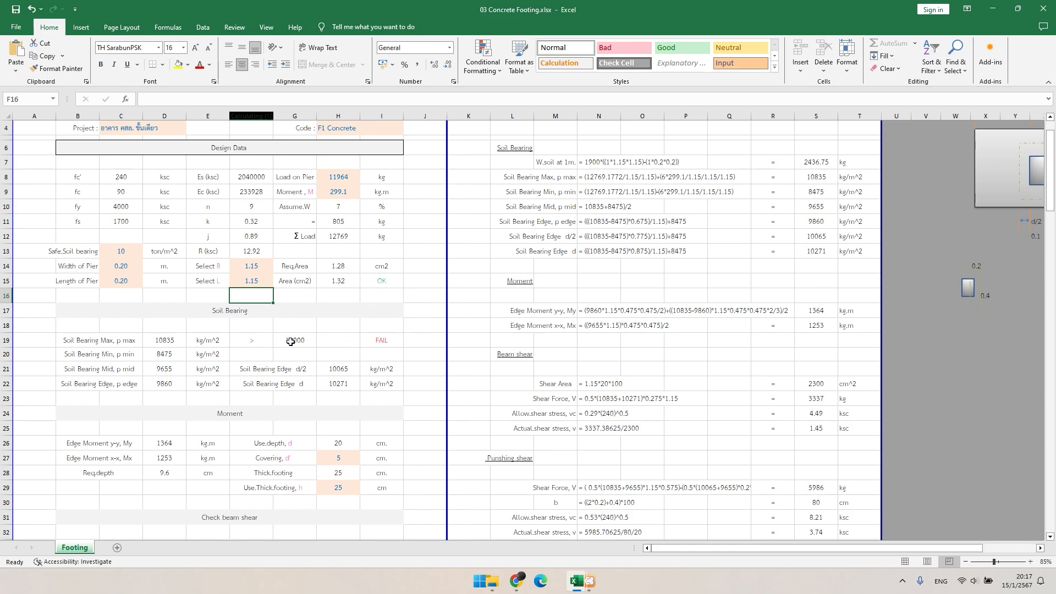
- Set both footing dimensions, Select B and Select L, to 1.20 m
left_click(262, 268)
type("1.20")
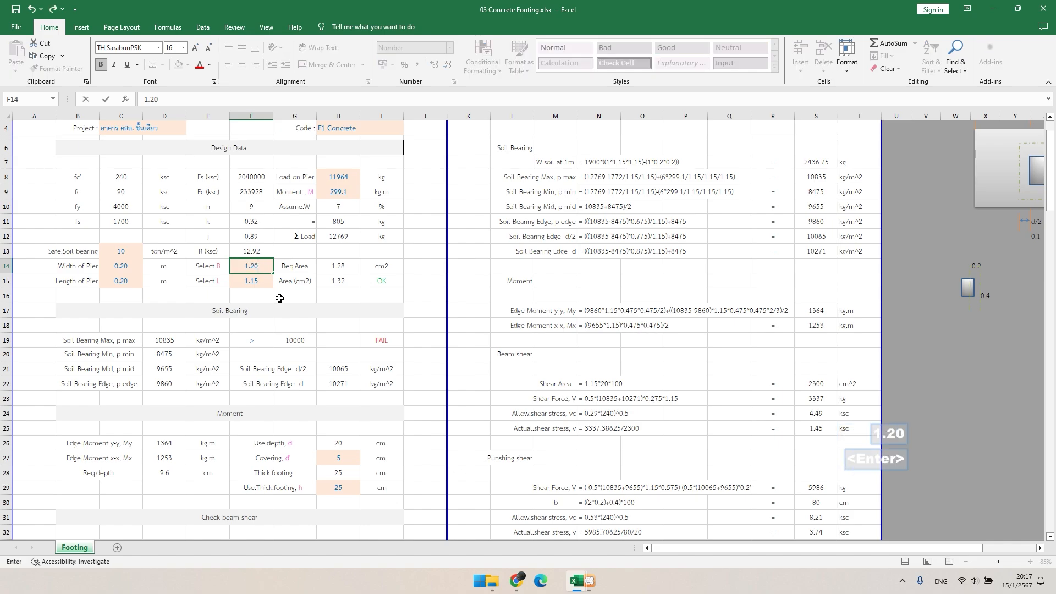
key("Return")
type("1.20")
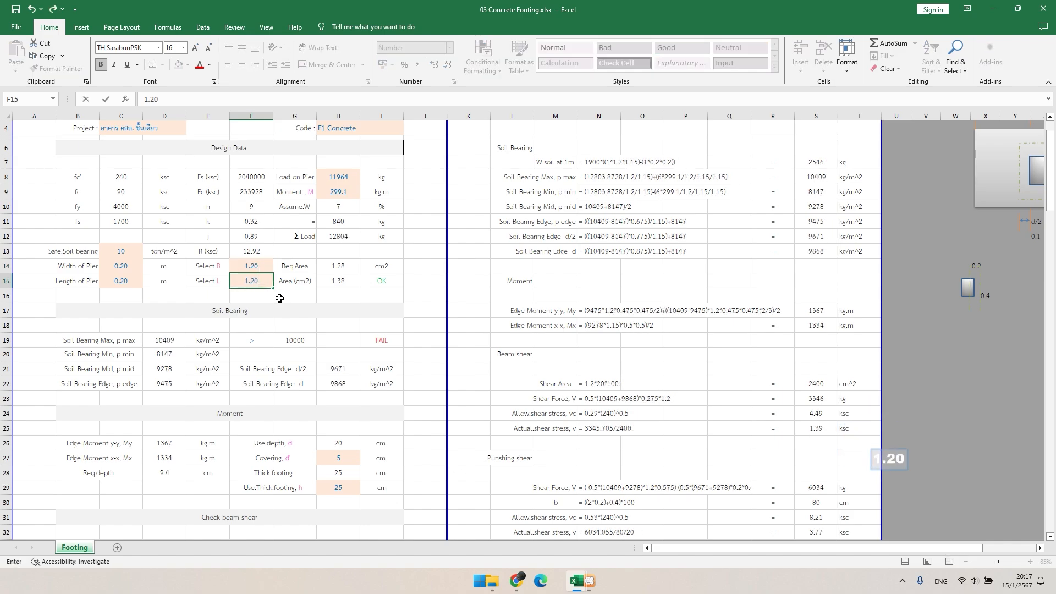
key("Return")
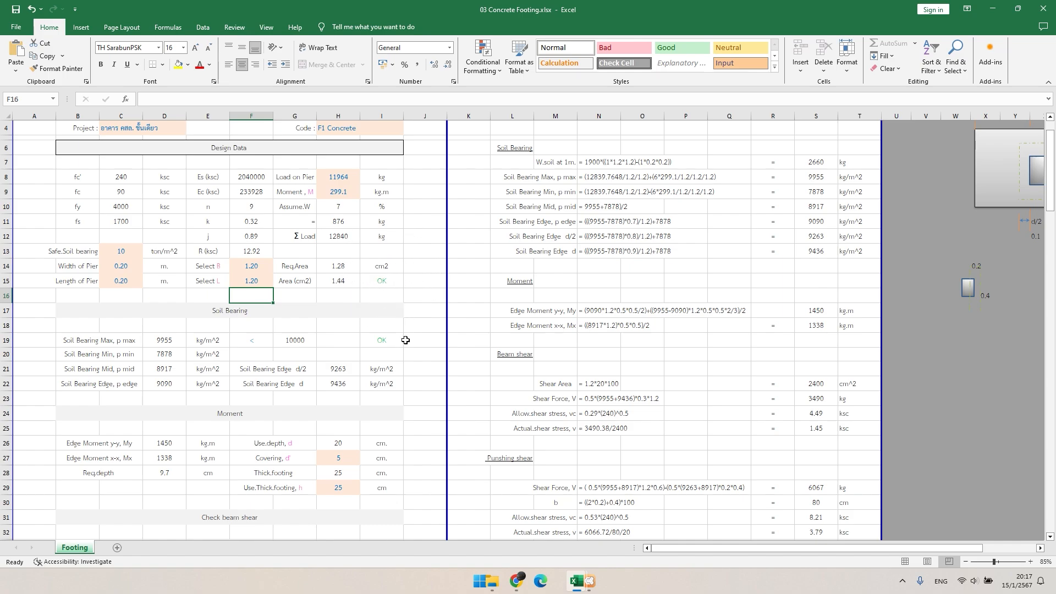
- Keep the covering value and set the footing thickness, Use.Thick.footing h, to 20 cm
scroll(303, 331, "down", 1)
left_click(356, 418)
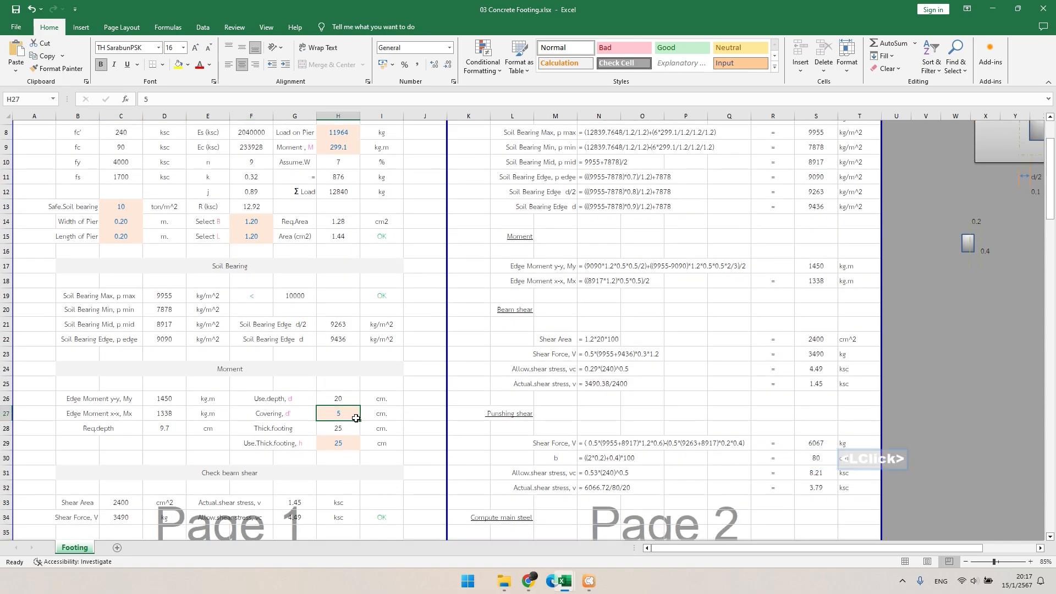
scroll(344, 362, "down", 1)
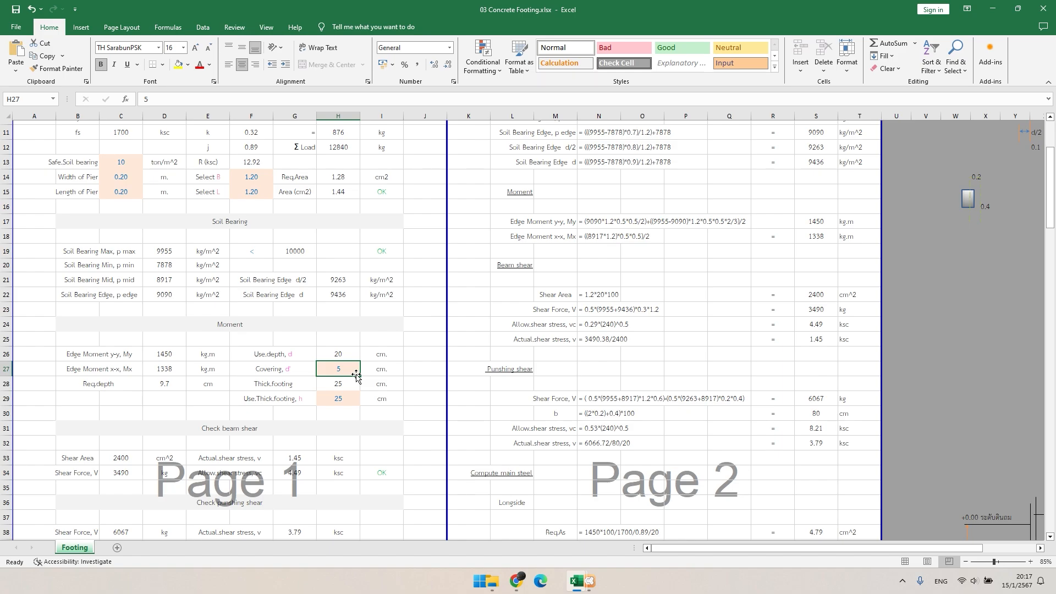
type("7")
key("BackSpace")
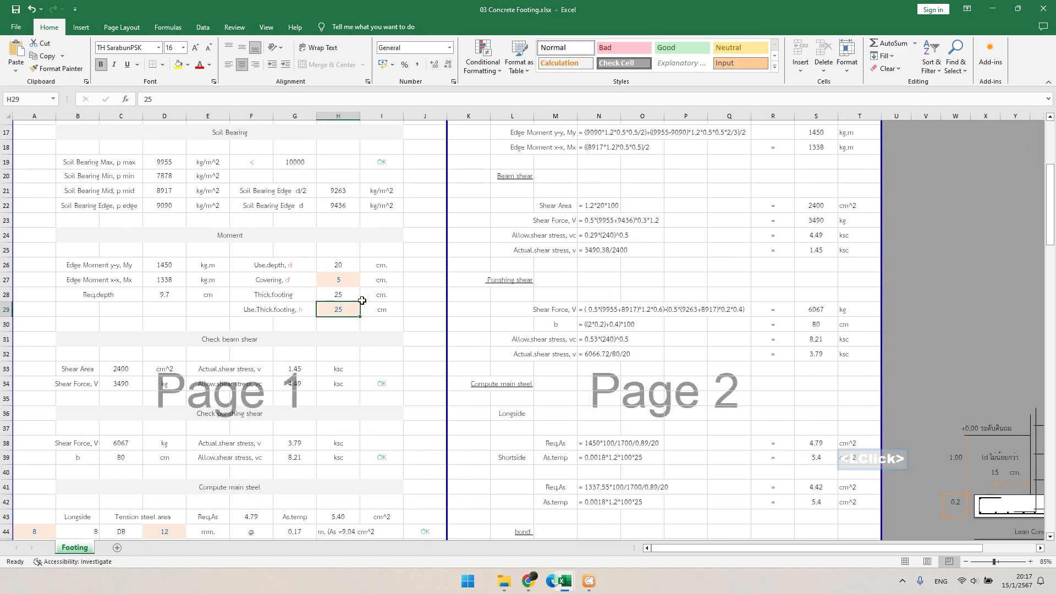
type("20")
key("Return")
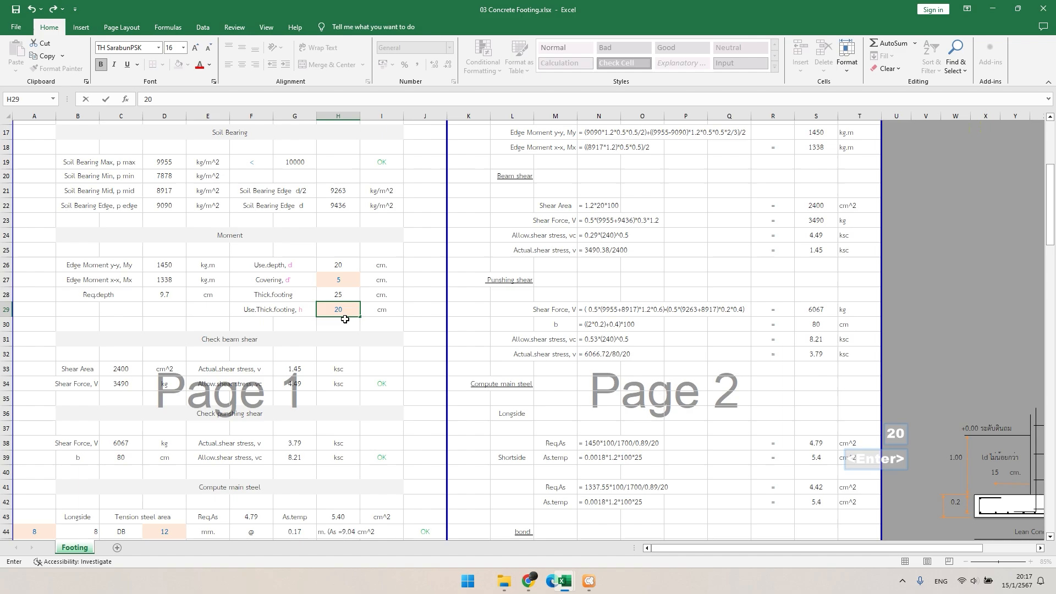
- Review the soil bearing, beam shear, punching shear, main steel and footing weight checks, along with the footing section sketch
scroll(352, 324, "up", 3)
scroll(369, 328, "down", 3)
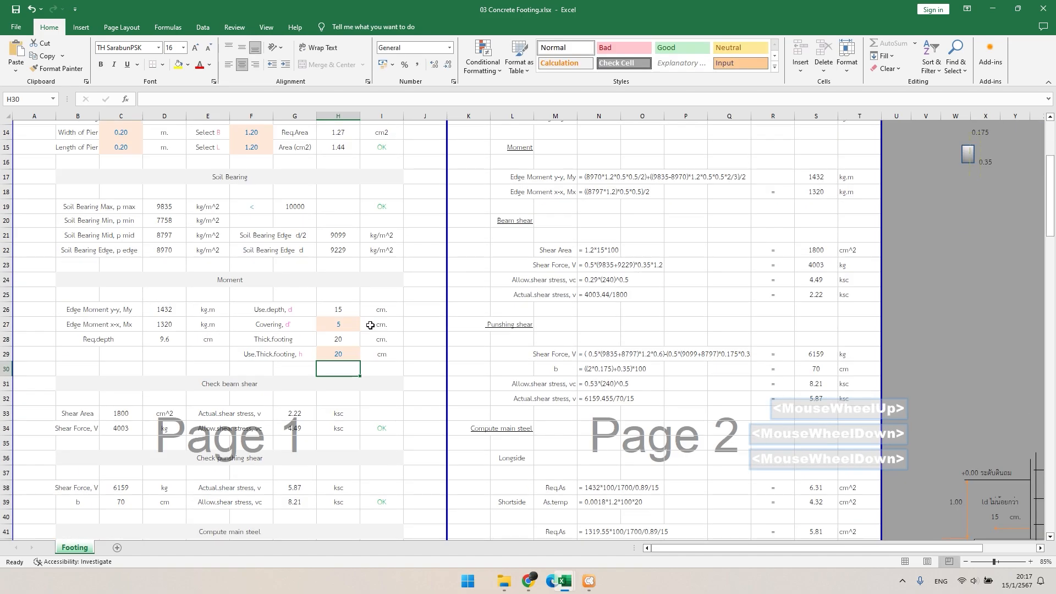
scroll(373, 329, "down", 3)
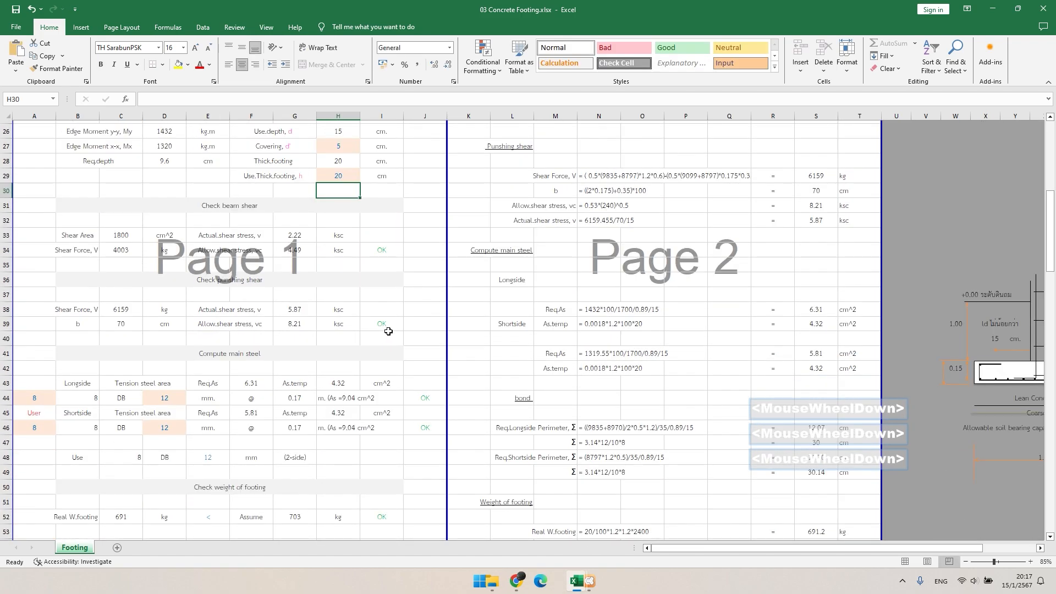
scroll(388, 331, "down", 5)
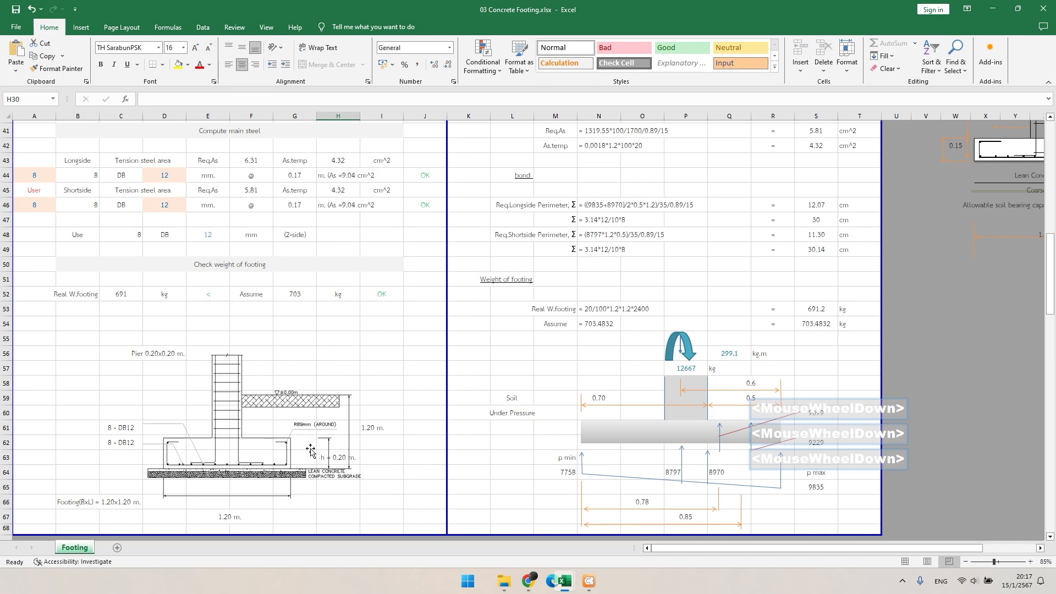
scroll(396, 385, "up", 6)
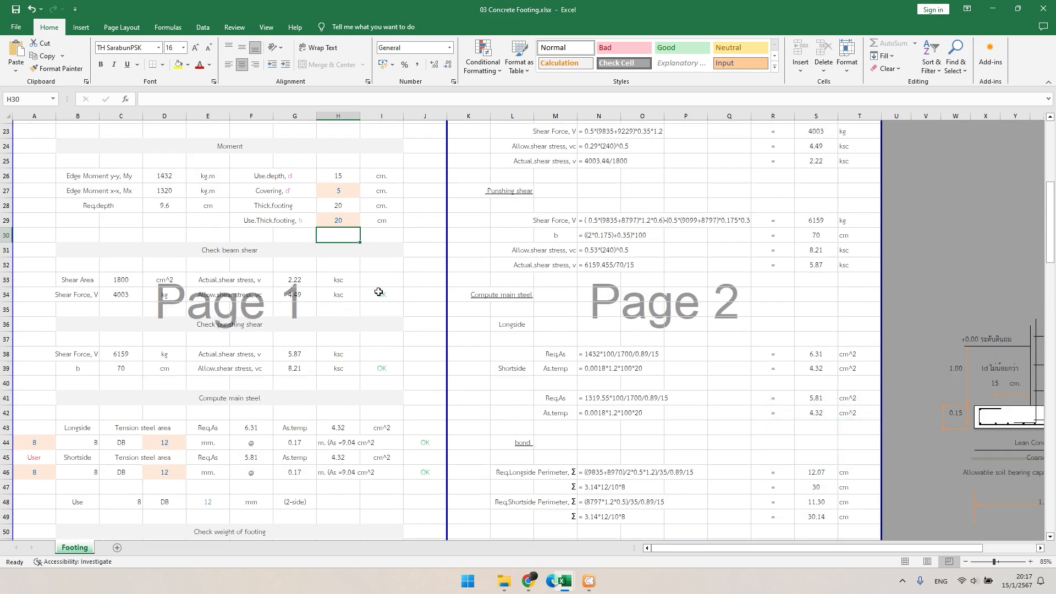
scroll(248, 262, "down", 4)
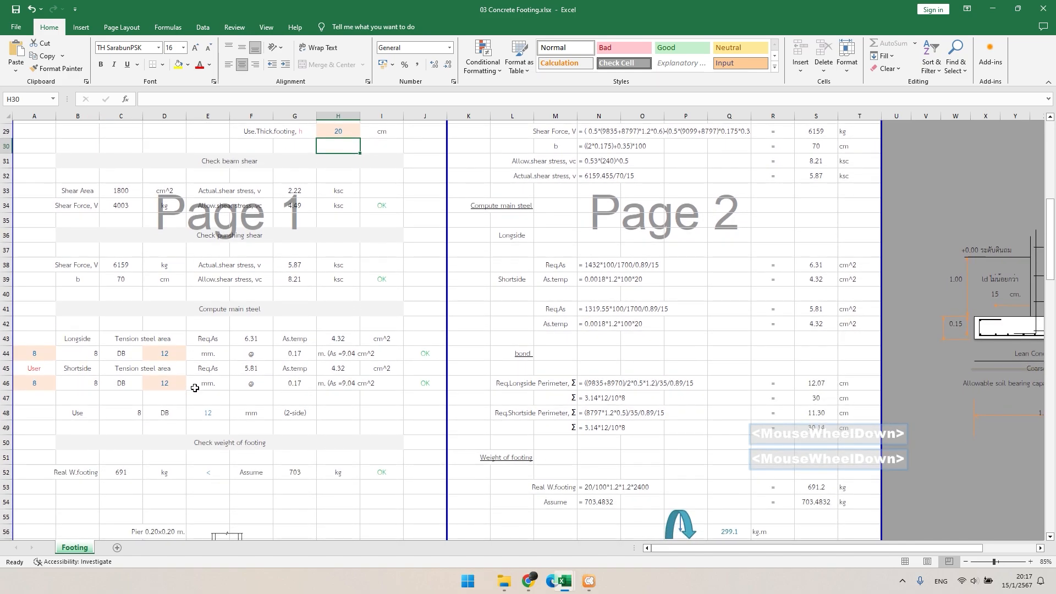
scroll(176, 315, "up", 1)
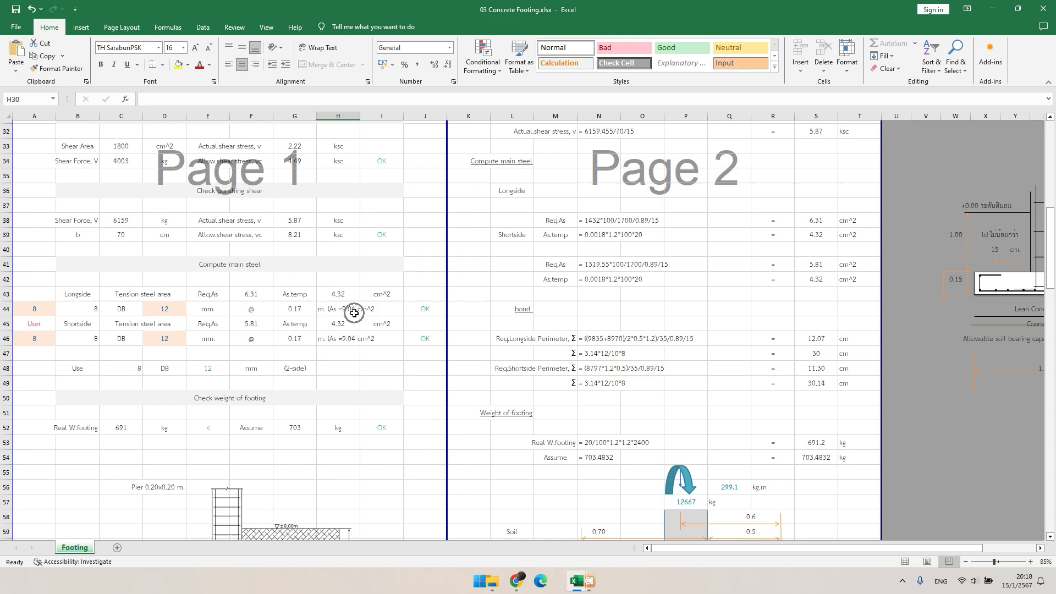
- Set the number of longside DB12 main bars to 6 in the Compute main steel section
left_click(37, 312)
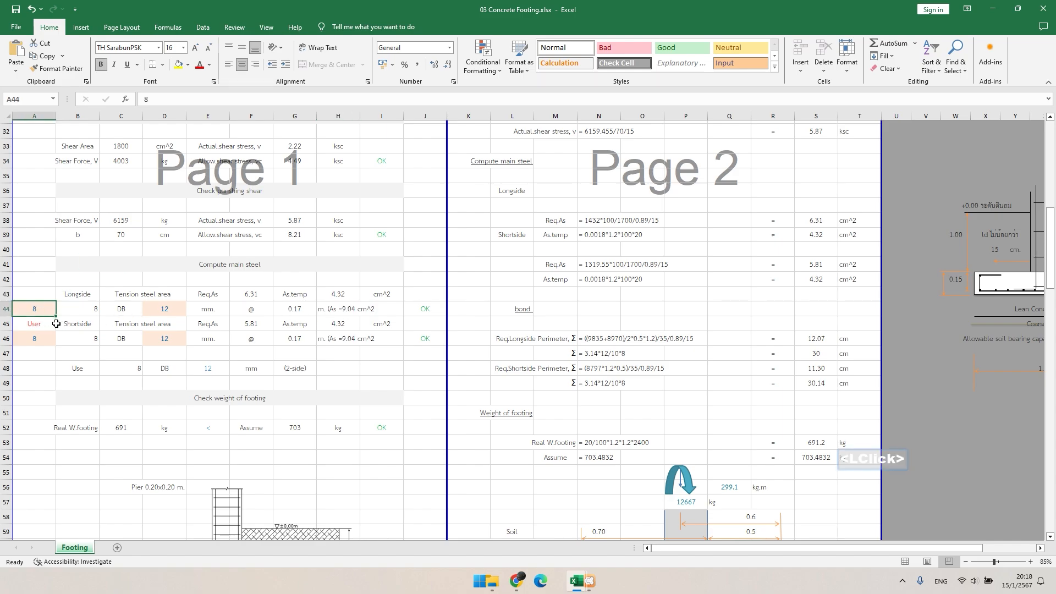
type("6")
key("Return")
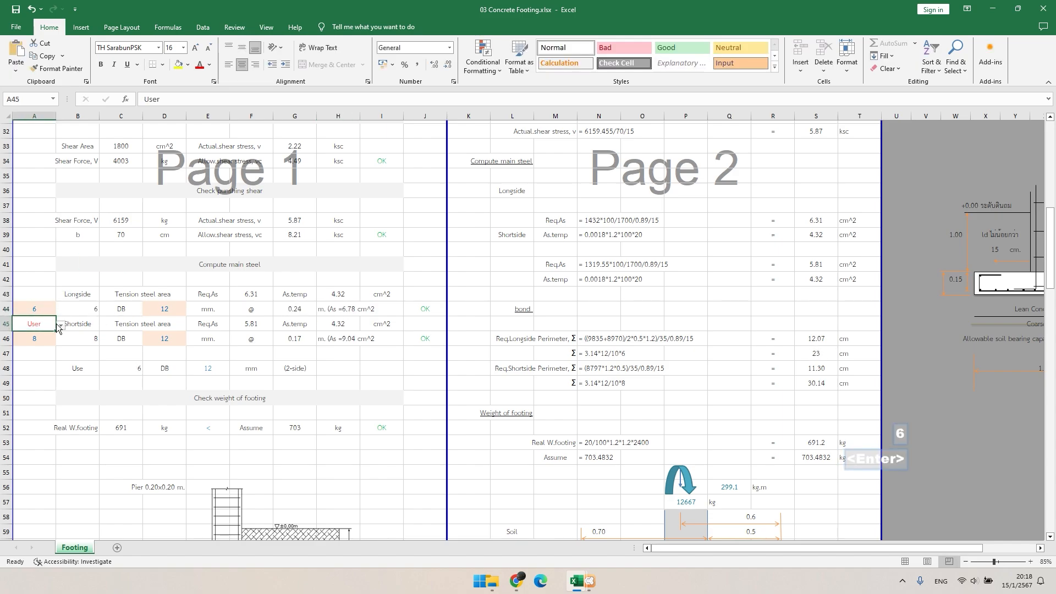
left_click(34, 338)
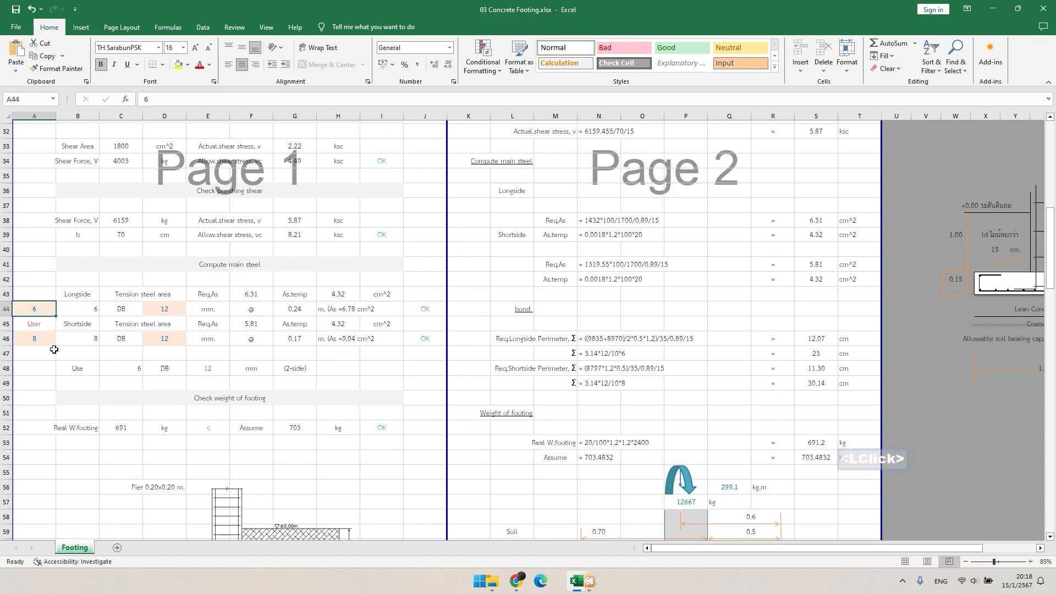
- Set the short-side main steel bar count of the footing to 6 and check it in the detail sketch
type("6")
key("Return")
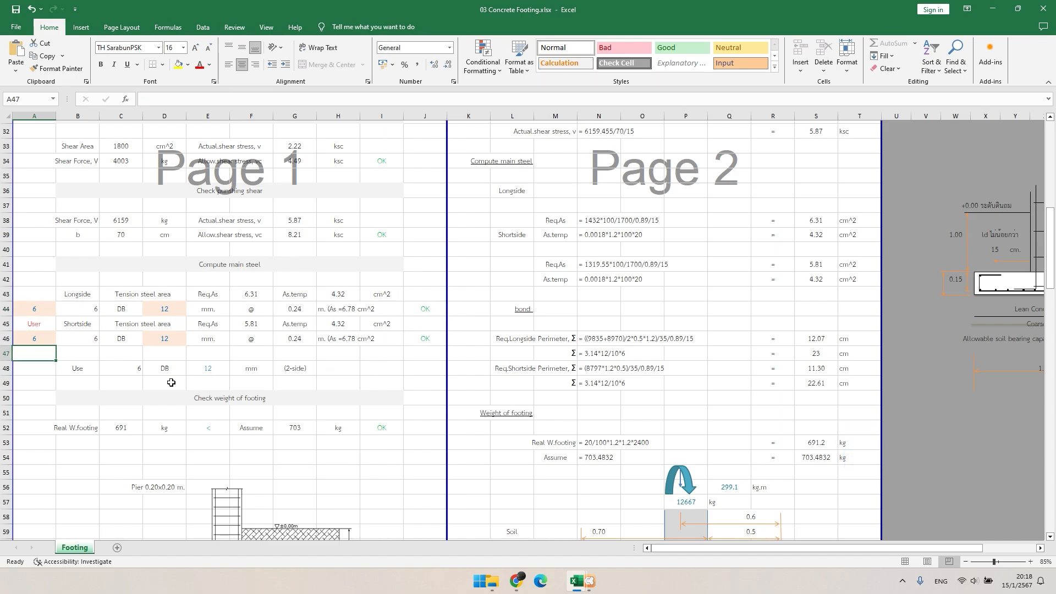
scroll(171, 383, "down", 3)
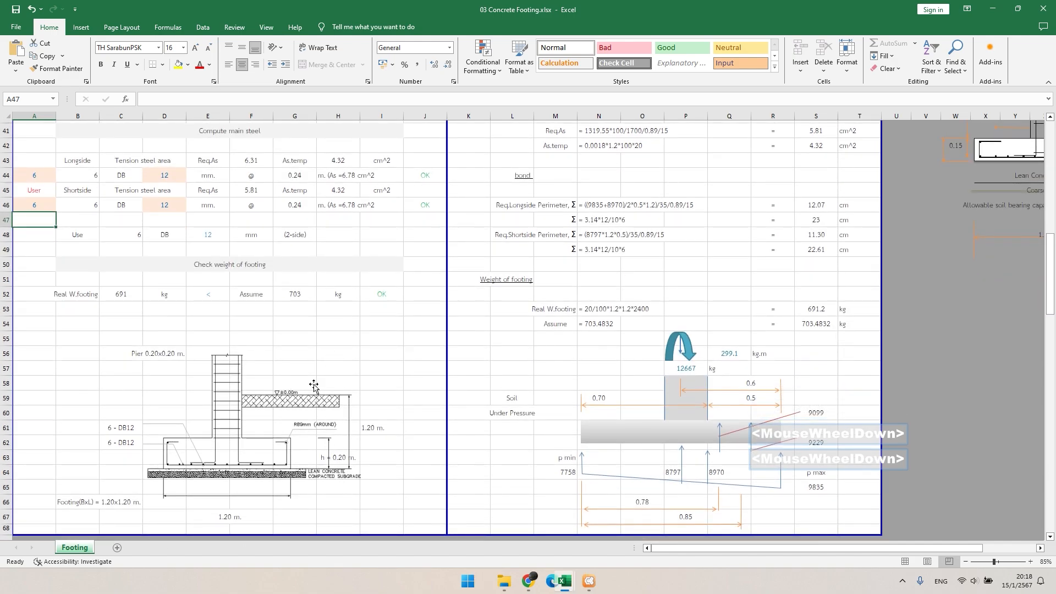
scroll(300, 338, "up", 1)
scroll(316, 297, "up", 2)
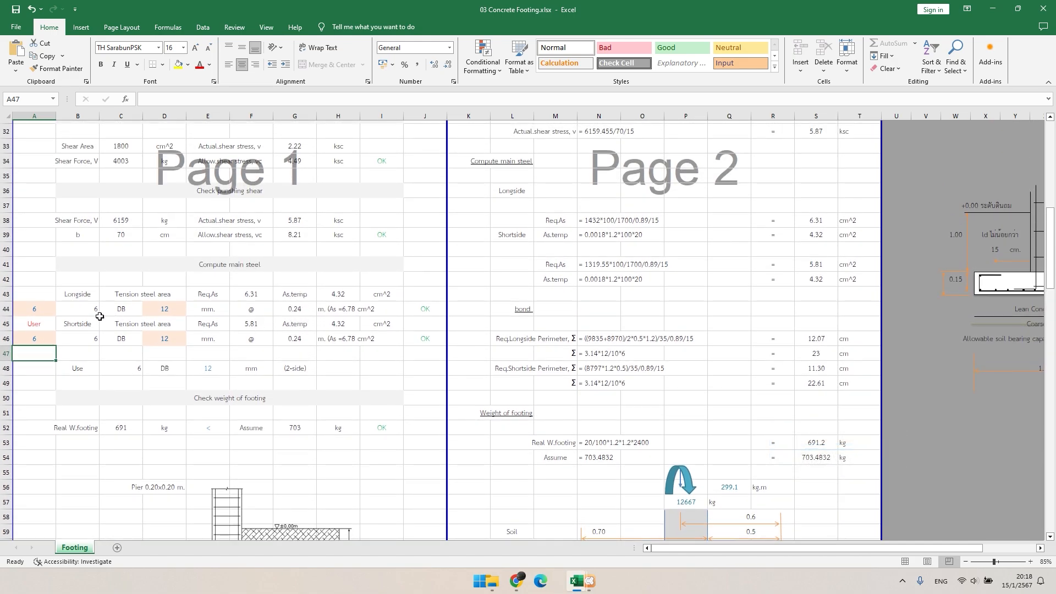
- Set both the long-side and short-side main steel bar counts to 7 and review the whole footing calculation
left_click(34, 306)
type("7")
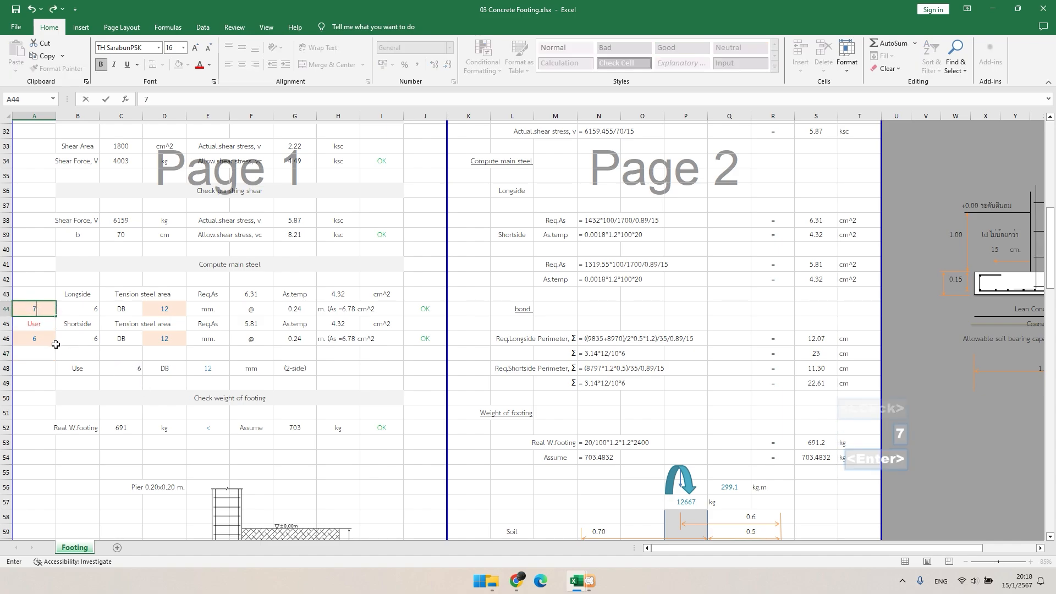
key("Return")
left_click(43, 342)
type("7")
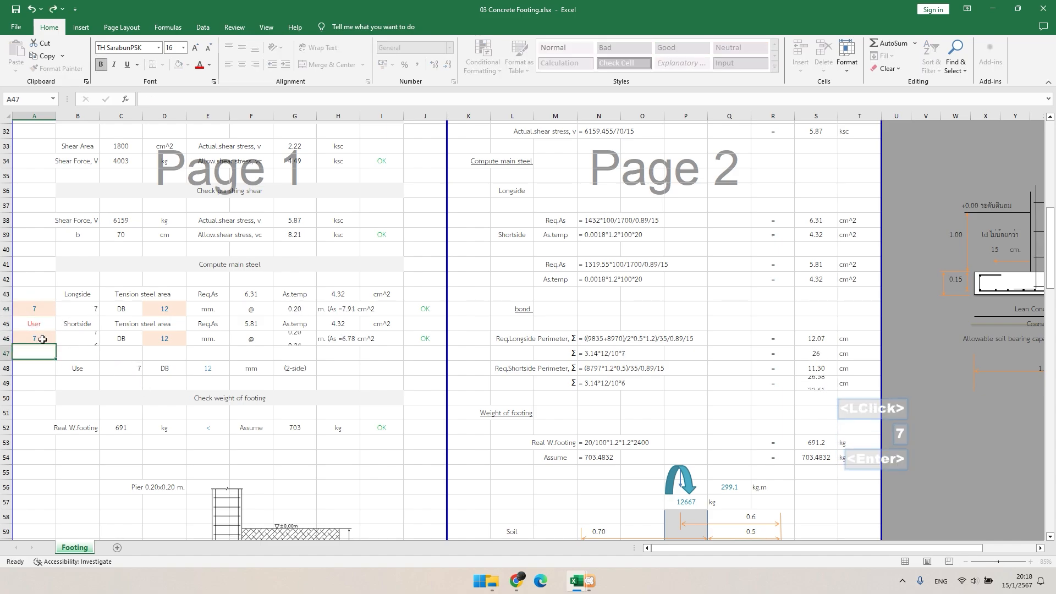
key("Return")
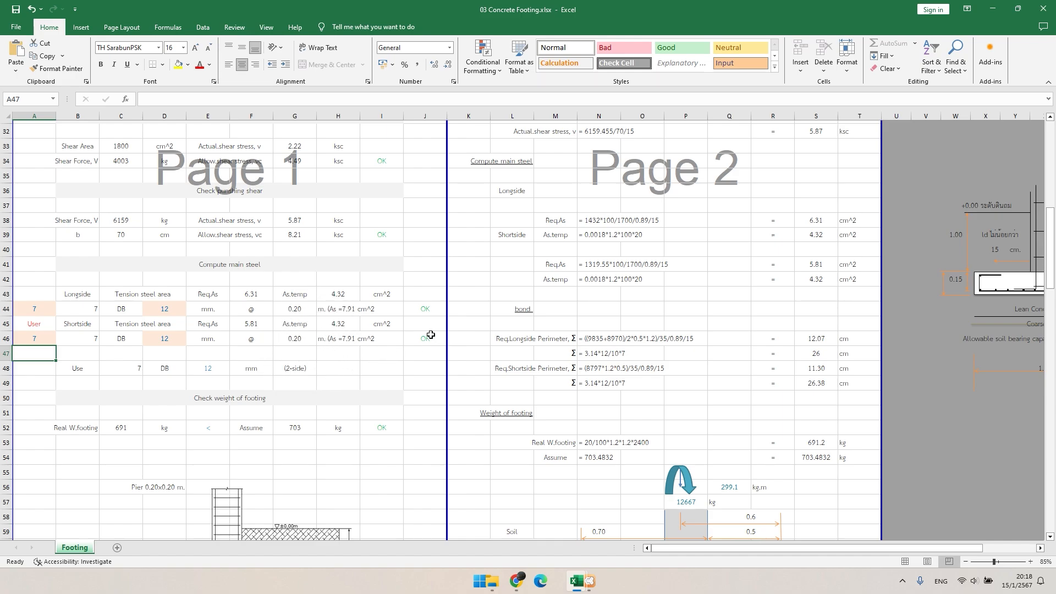
scroll(385, 407, "down", 4)
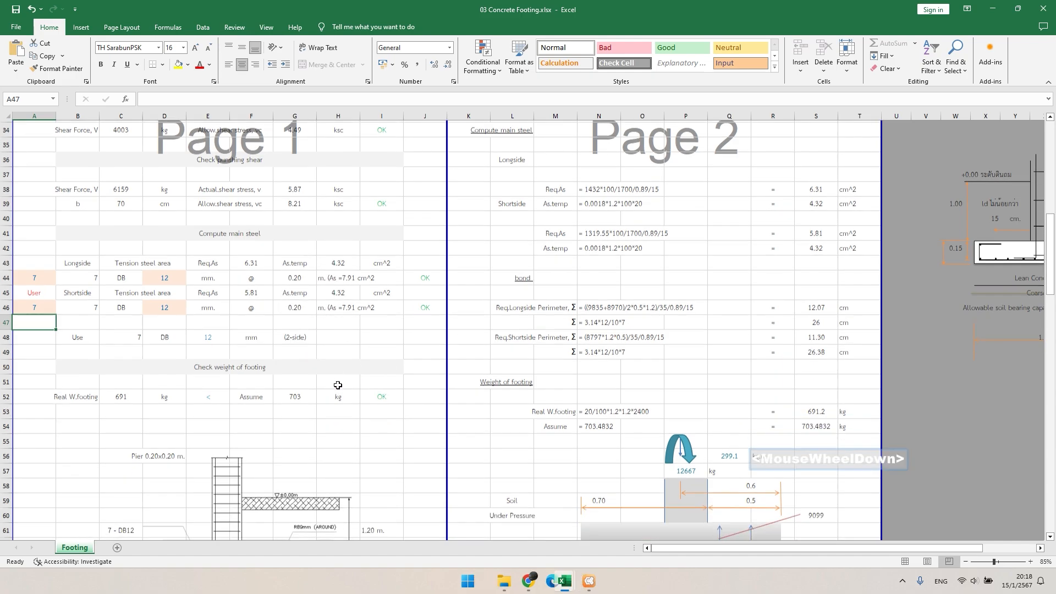
scroll(782, 394, "up", 3)
scroll(782, 394, "up", 11)
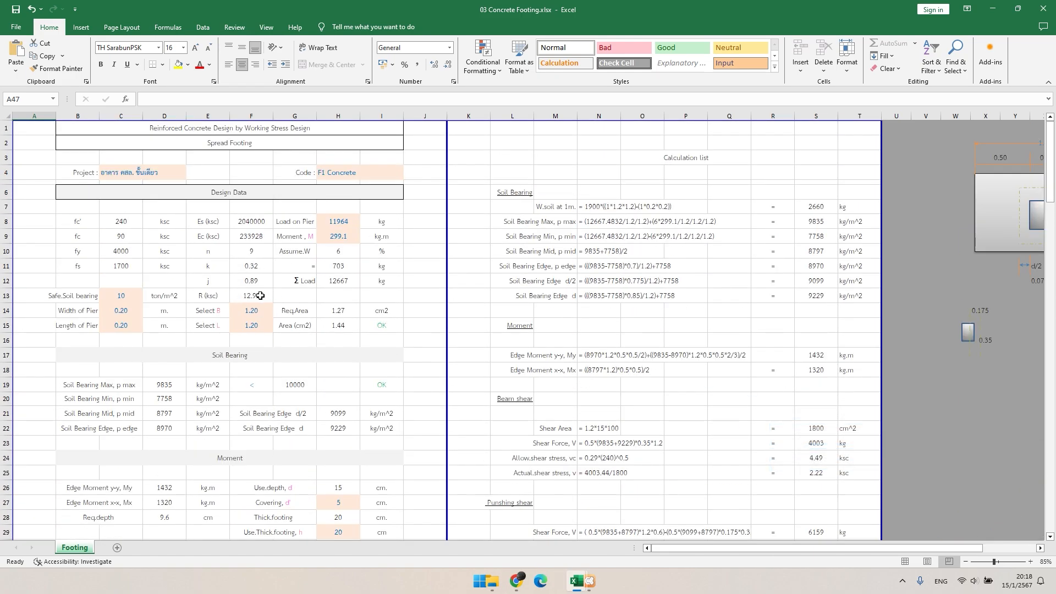
scroll(392, 488, "down", 13)
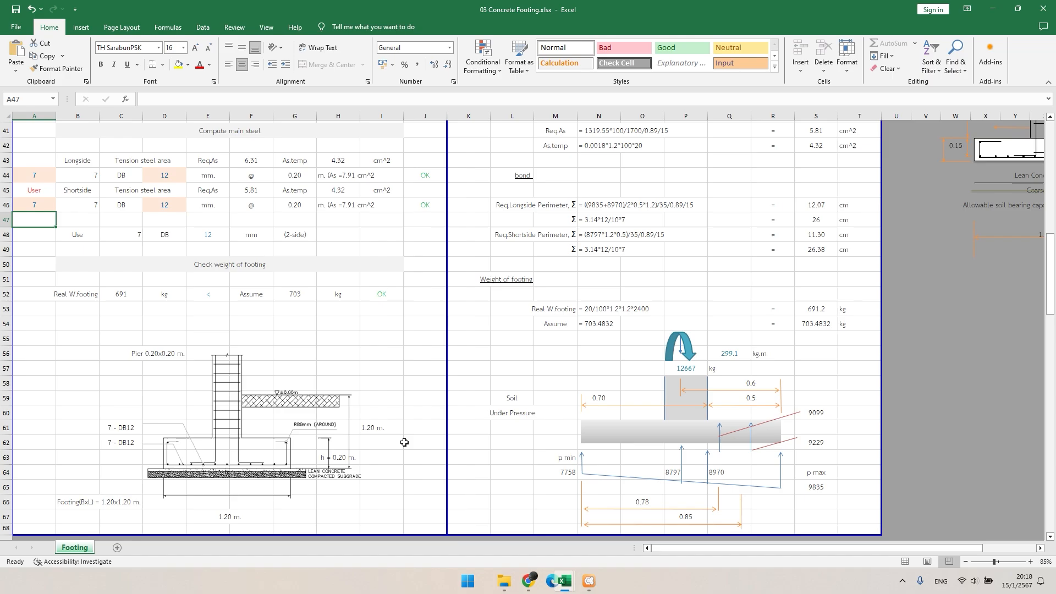
- Switch to the CADThai DWG Premium drawing and bring up the plan view of footing F1
left_click(589, 581)
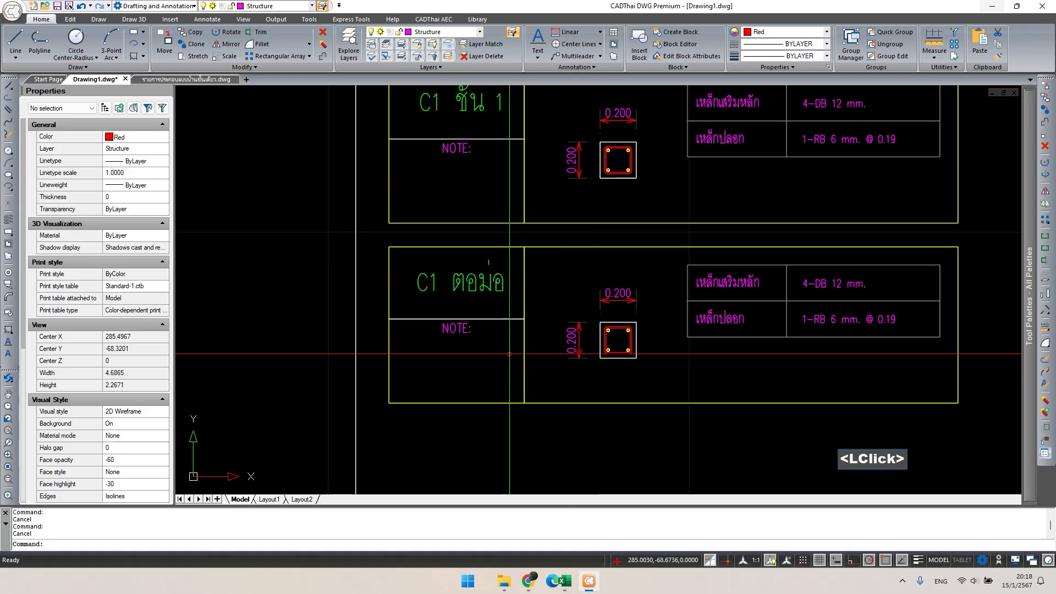
scroll(509, 354, "down", 3)
middle_click_drag(297, 217, 335, 219)
key("Escape")
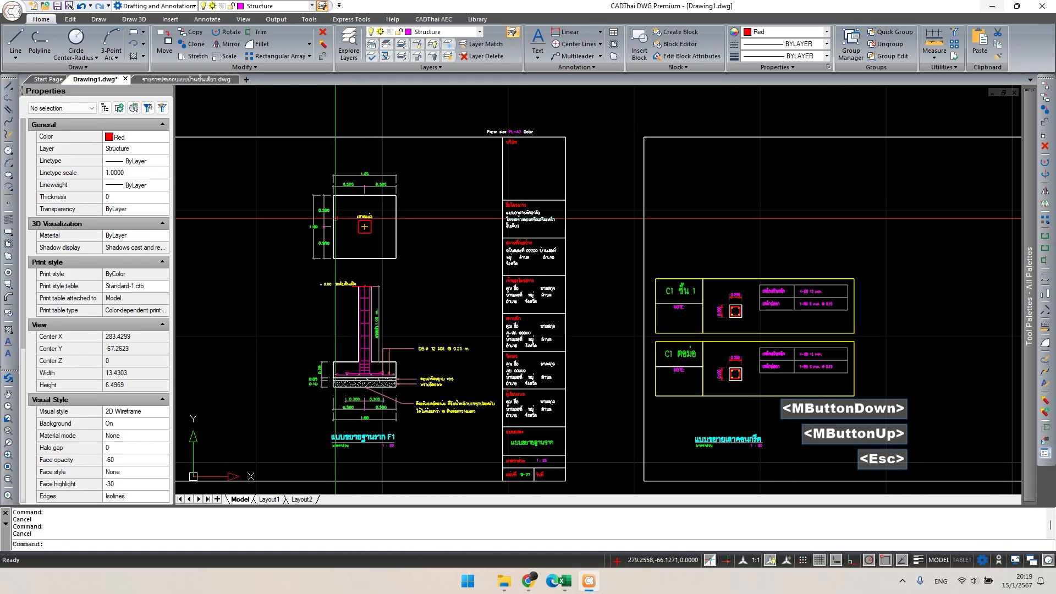
scroll(335, 218, "up", 3)
middle_click_drag(481, 310, 491, 395)
key("Escape")
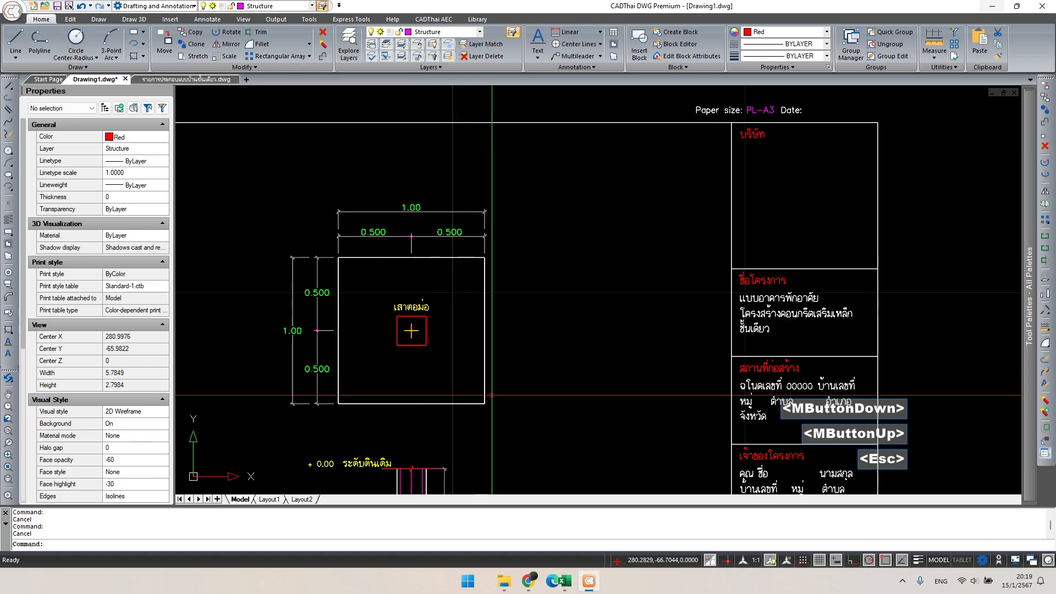
type("s")
key("space")
left_click(518, 412)
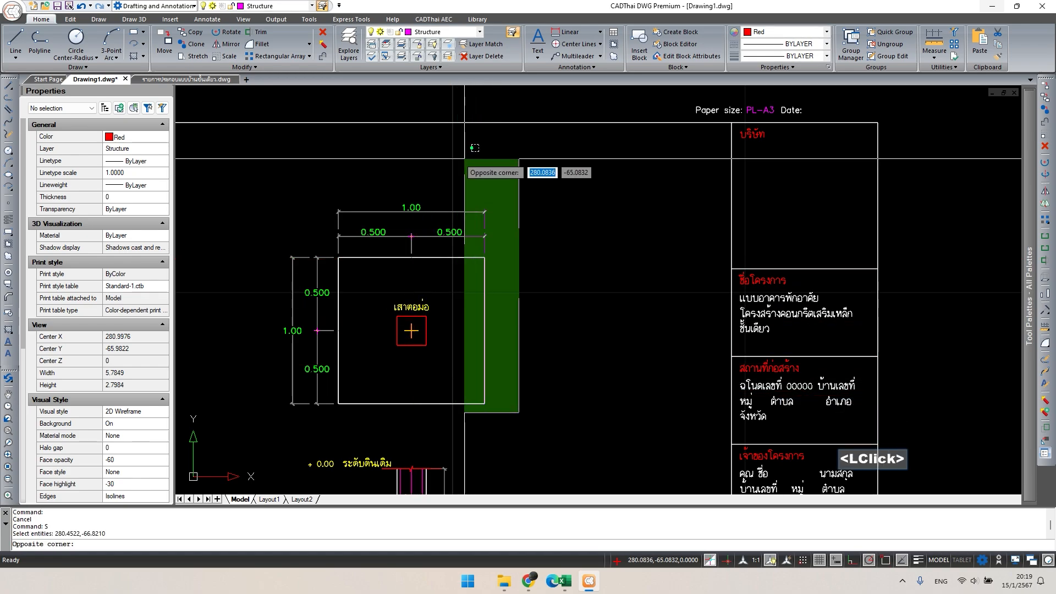
key("Escape")
key("Escape")
- Scale the footing plan outline and its dimensions about the pier's centre by a factor of 120/100, leaving out the pier square
left_click(578, 268)
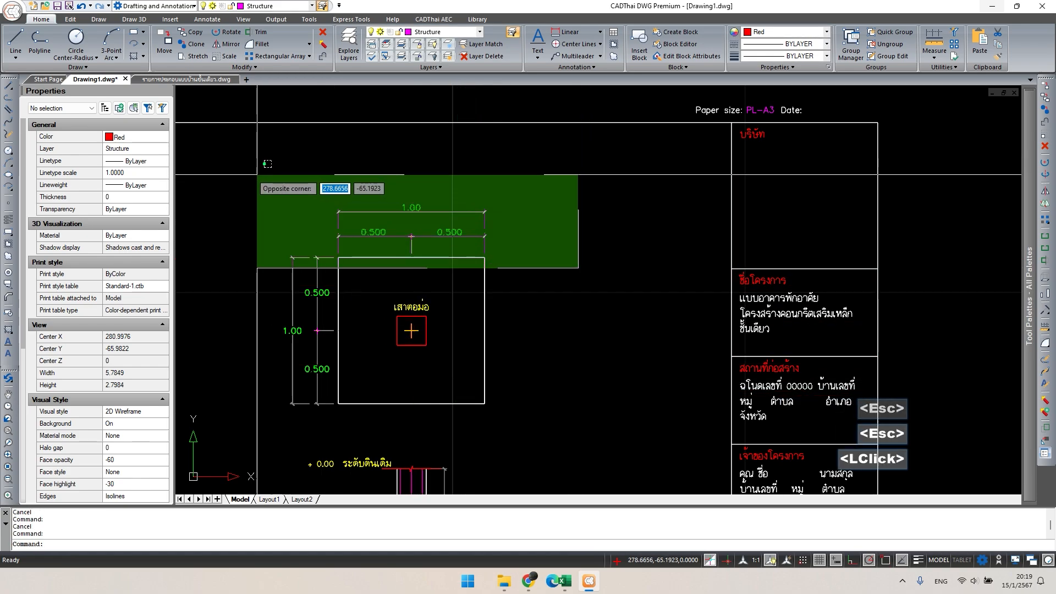
left_click(268, 163)
left_click(546, 435)
left_click(350, 390)
scroll(371, 336, "up", 2)
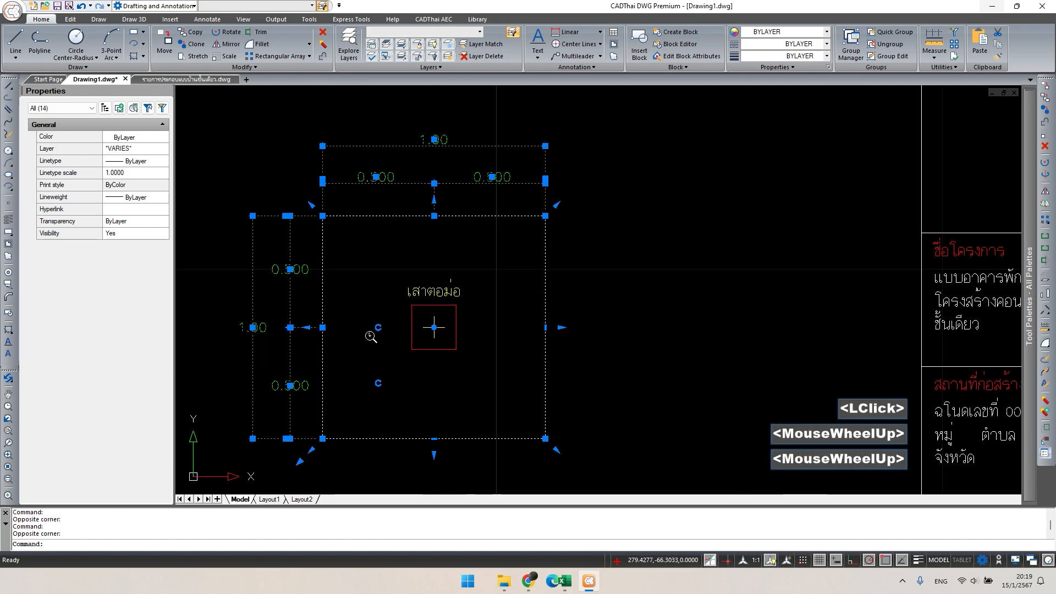
type("s")
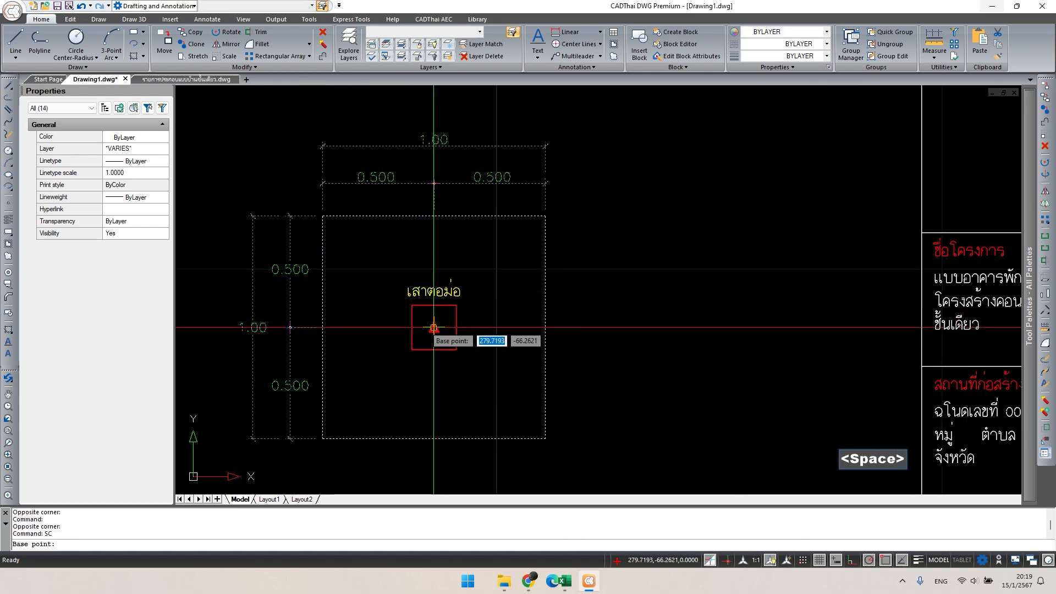
type("120/100")
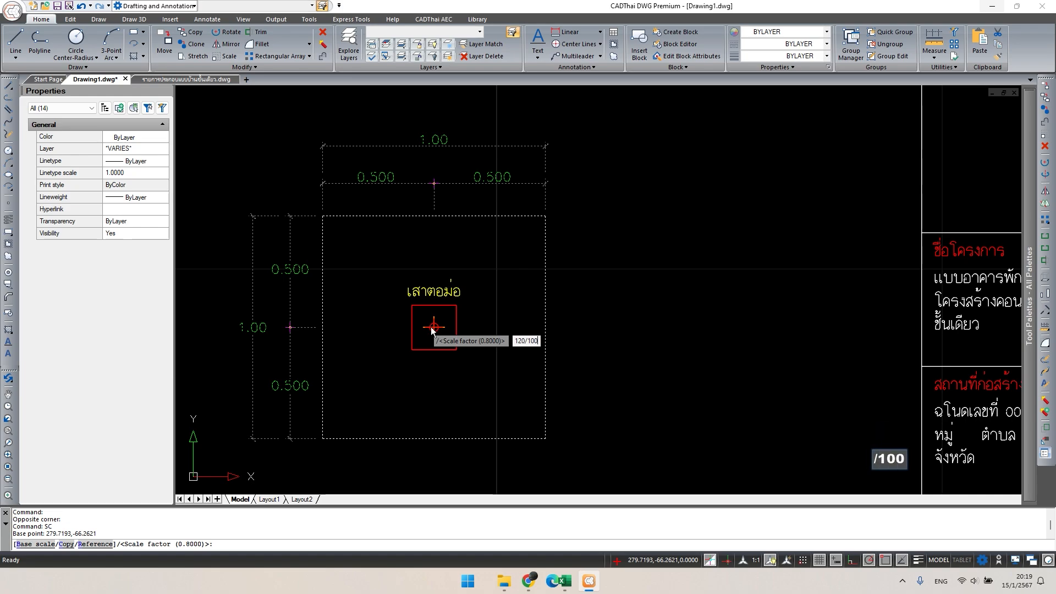
key("Return")
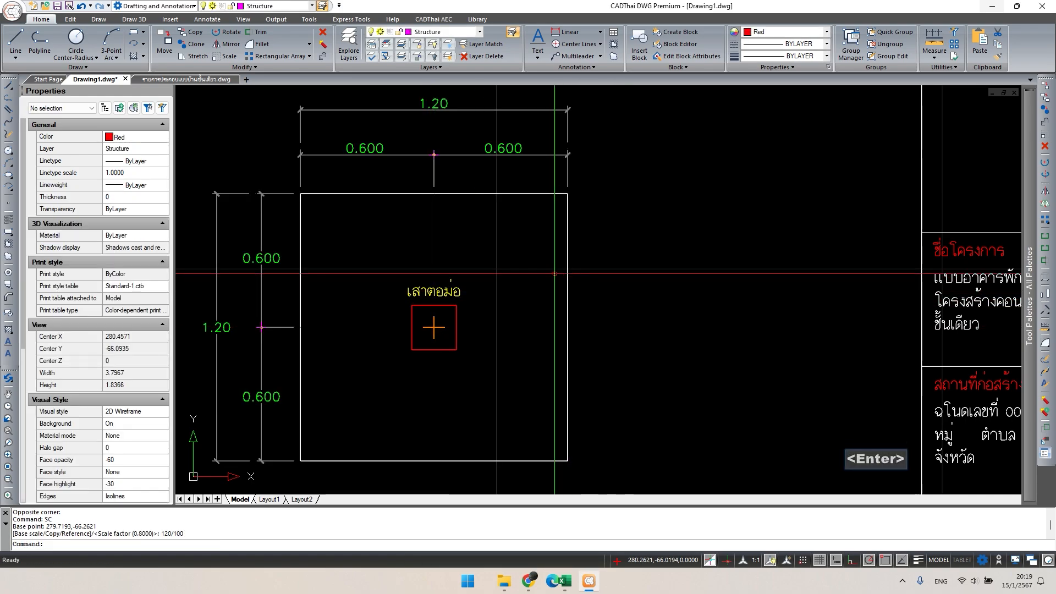
- Stretch the left end of the F1 footing section, including its base layers and dimensions, outward by 0.1 m
scroll(507, 263, "down", 1)
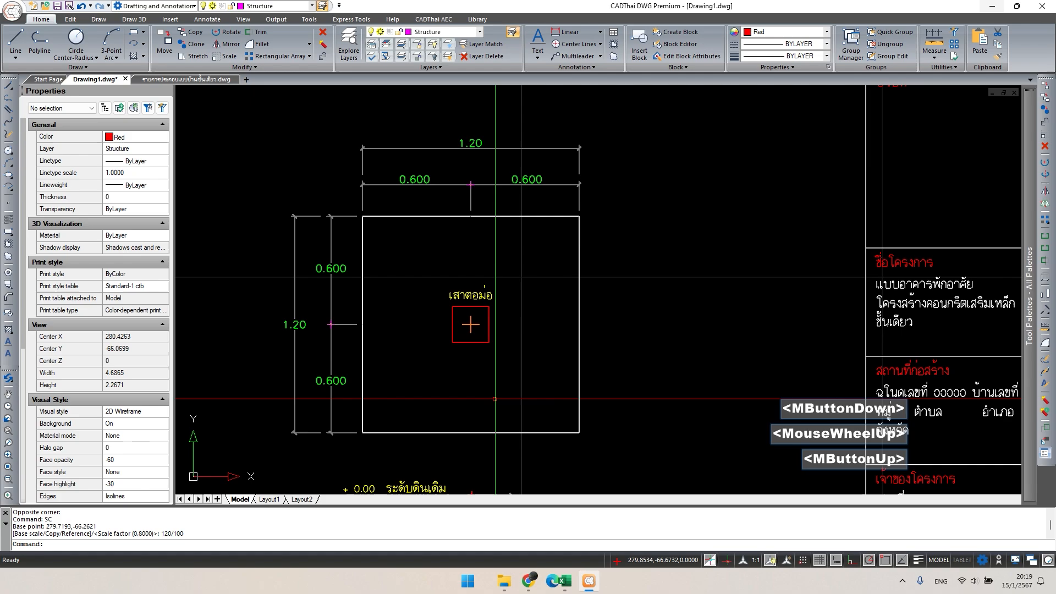
scroll(490, 264, "down", 2)
middle_click_drag(490, 264, 483, 237)
middle_click_drag(501, 354, 475, 228)
scroll(389, 405, "up", 2)
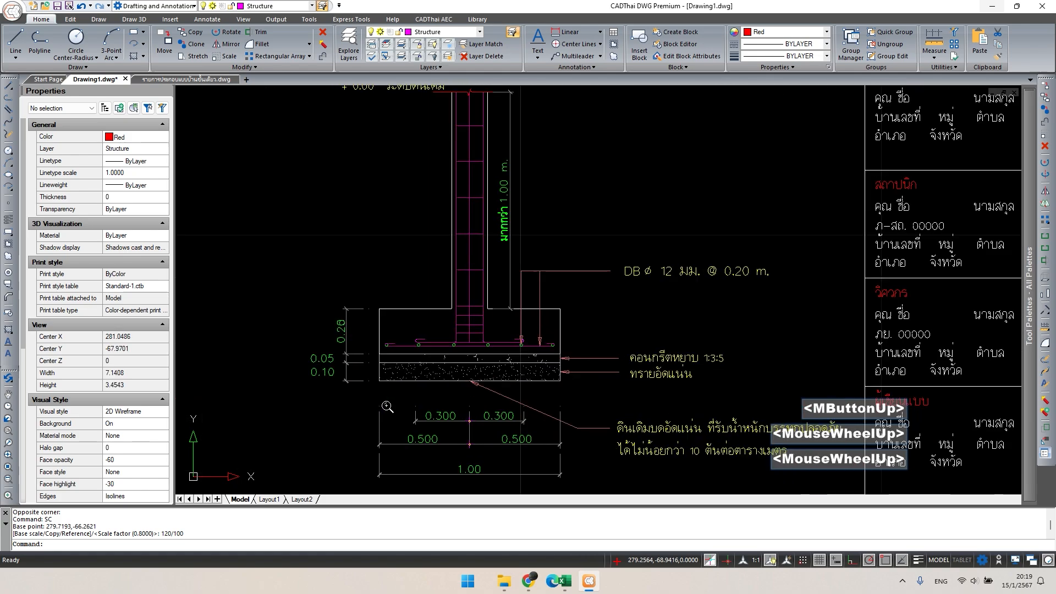
middle_click_drag(407, 398, 461, 322)
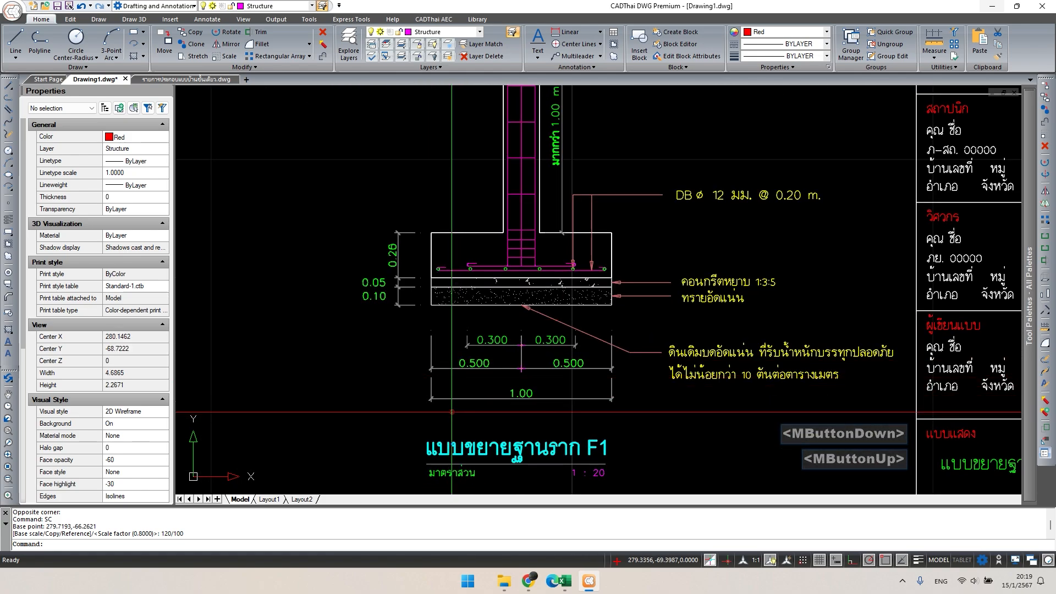
type("s")
key("space")
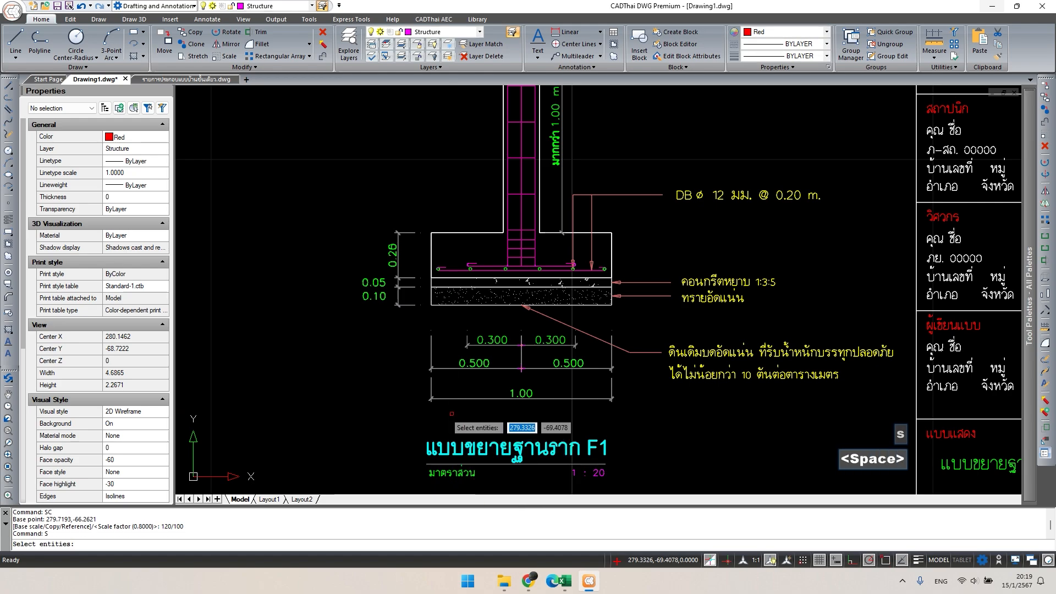
left_click(451, 413)
left_click(353, 168)
key("space")
left_click(409, 192)
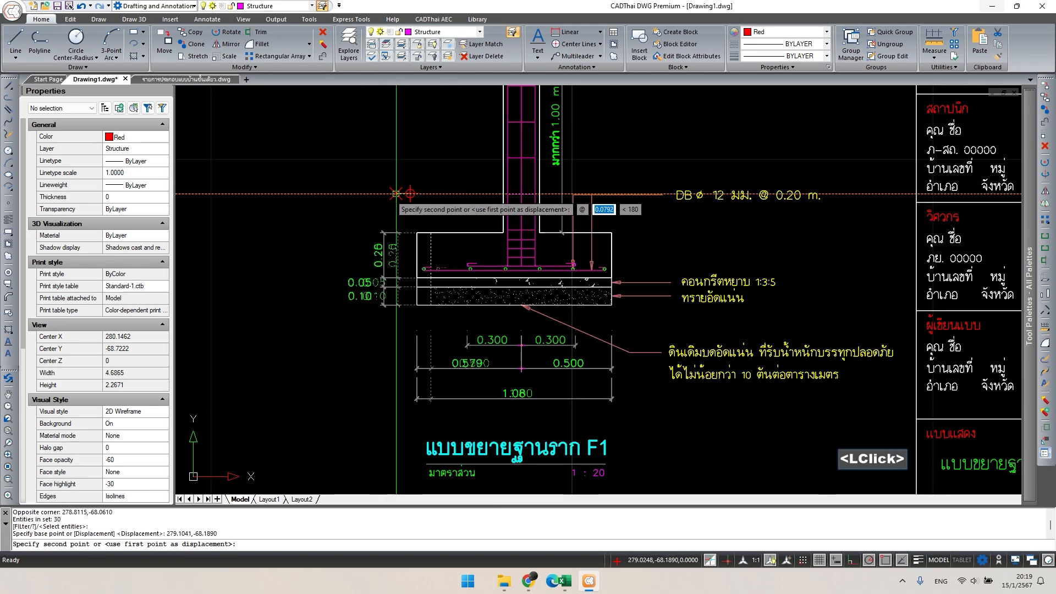
type(".1")
key("Return")
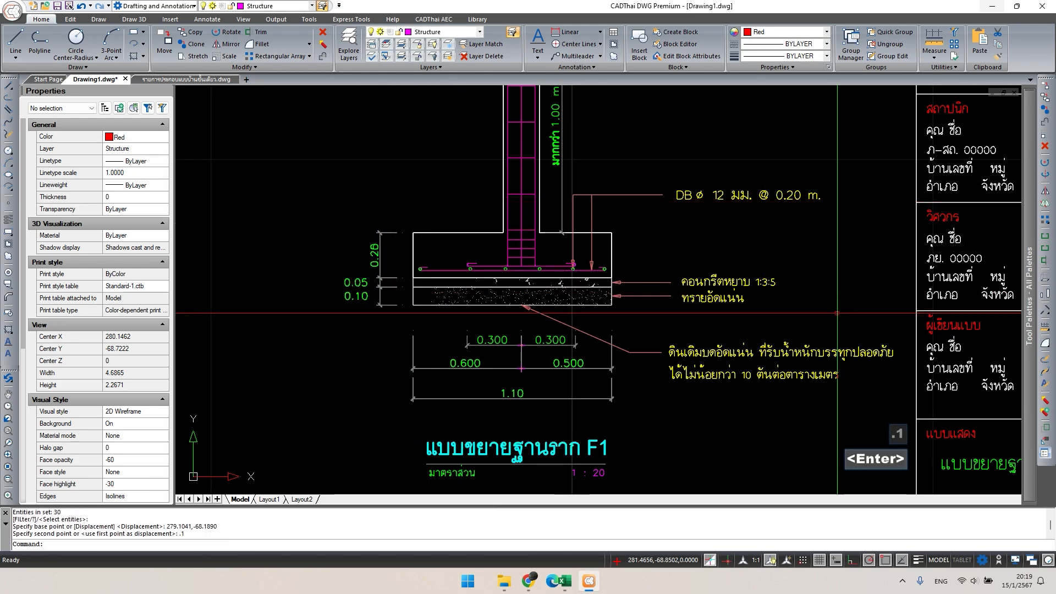
- Stretch the right end of the F1 footing section, together with its notes and dimensions, outward by 0.1 m
middle_click_drag(884, 389, 698, 395)
key("Escape")
type("s")
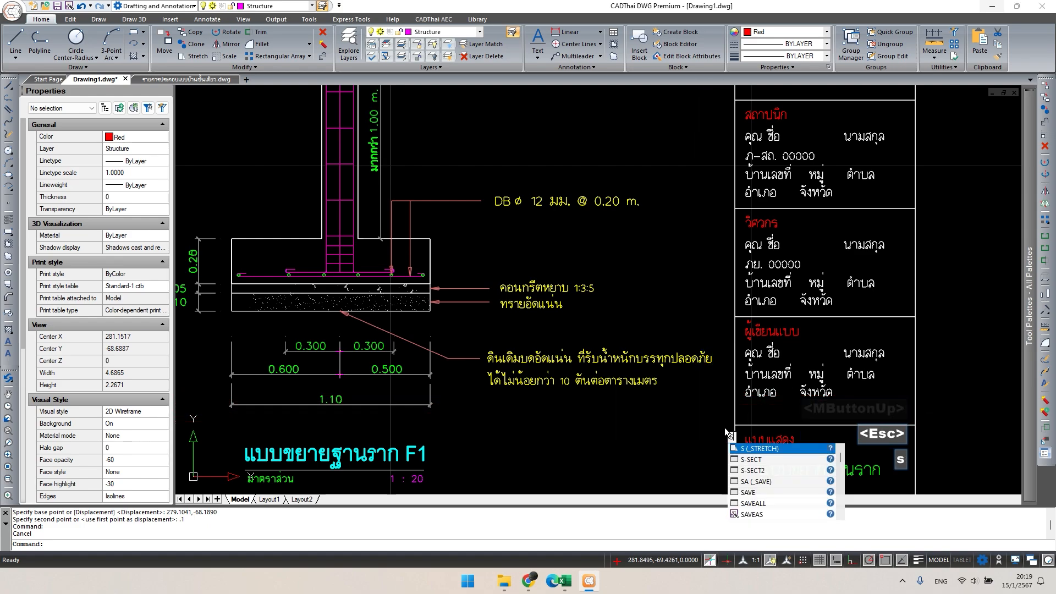
key("space")
left_click(727, 442)
left_click(404, 158)
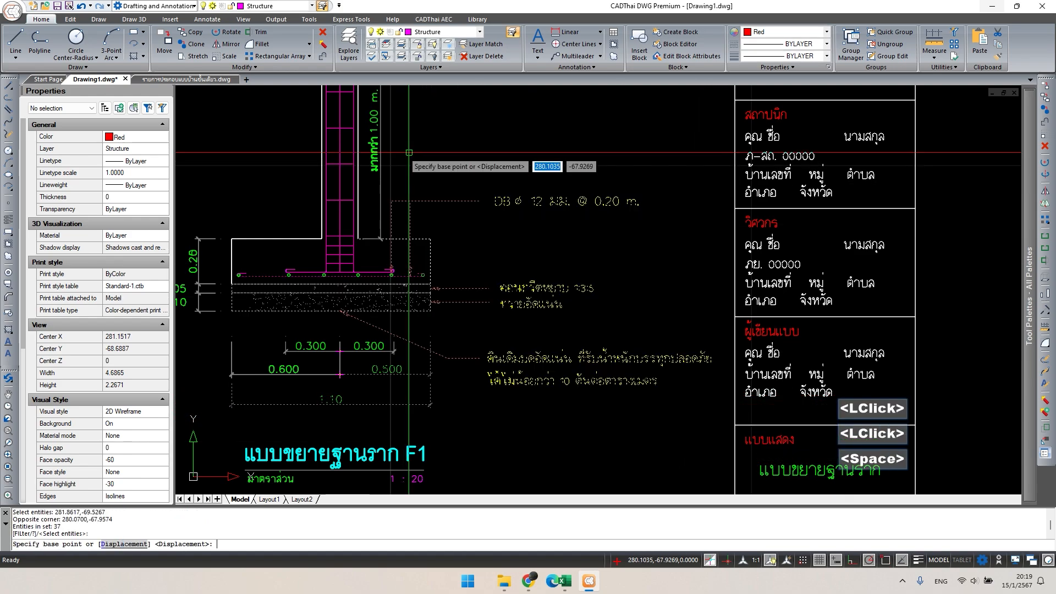
key("space")
left_click(409, 153)
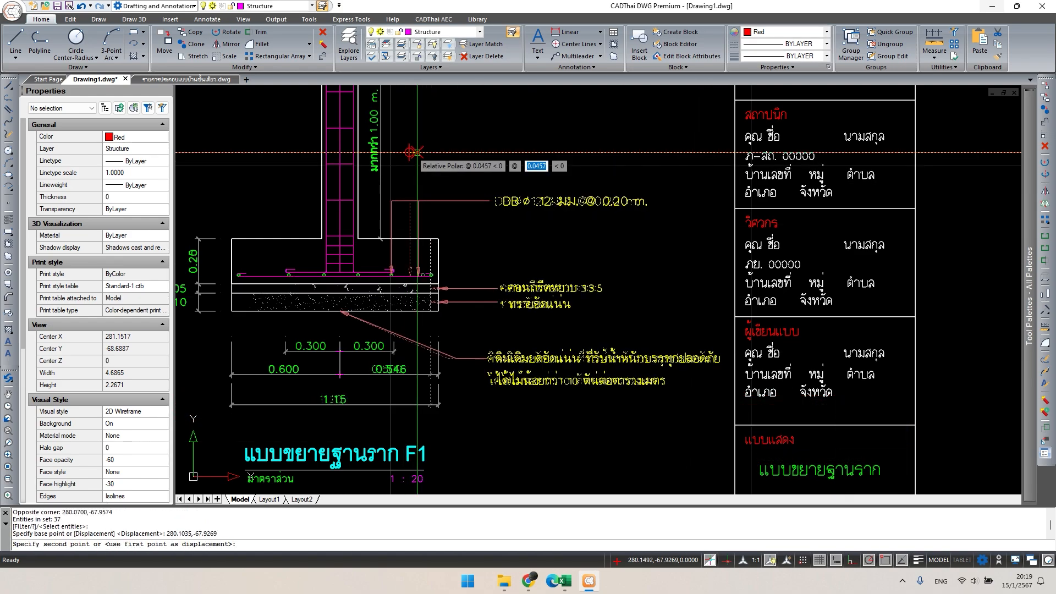
type(".1")
key("Return")
- Move the four inner green bar circles in the footing section about 0.09 m horizontally to the left
middle_click(248, 278)
scroll(299, 290, "up", 1)
key("Escape")
scroll(299, 291, "up", 1)
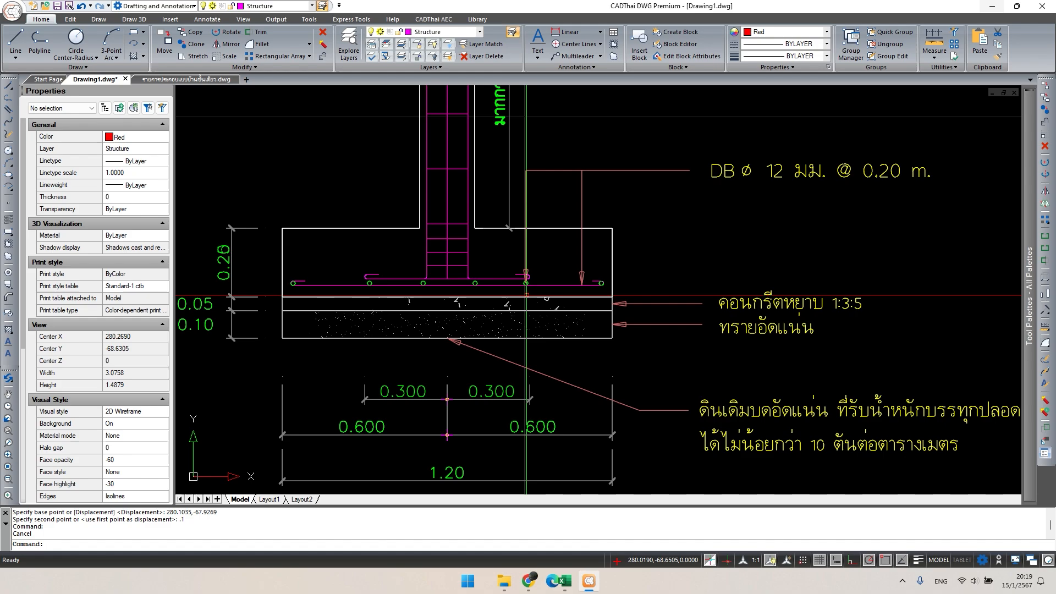
key("Escape")
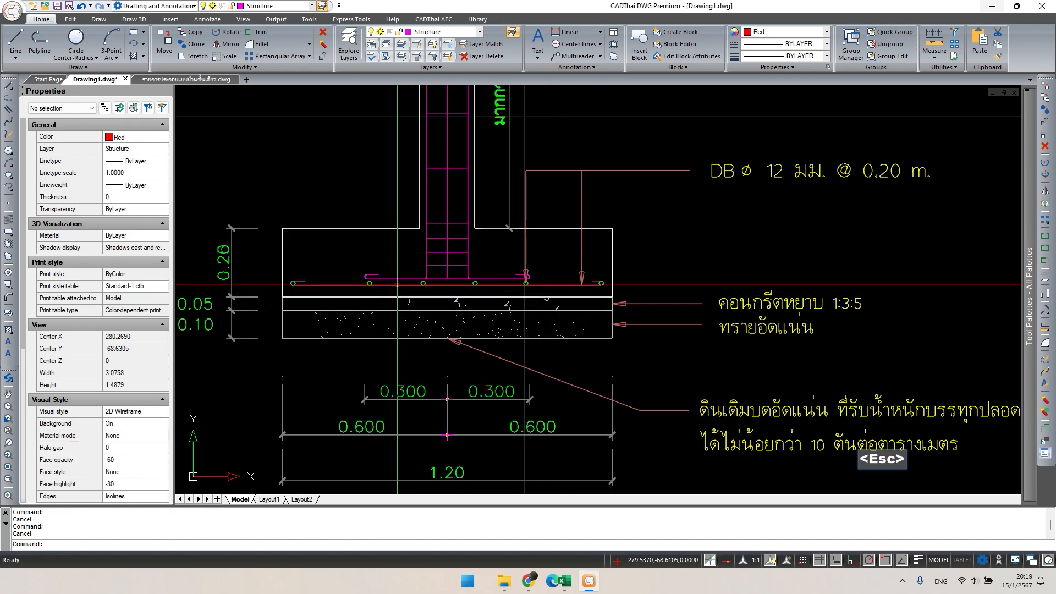
scroll(398, 284, "up", 1)
left_click(505, 283)
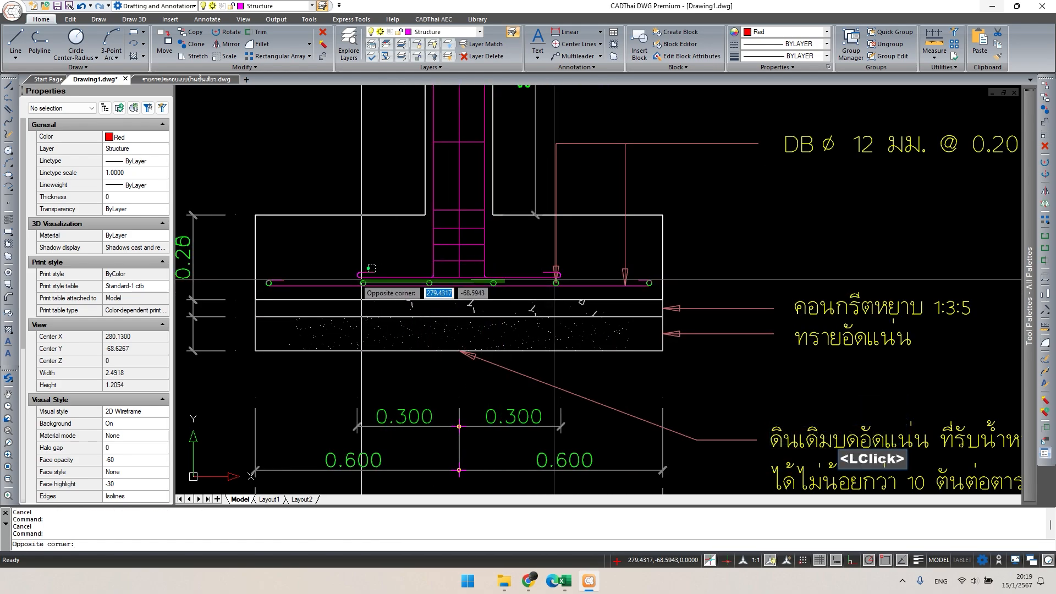
left_click(360, 283)
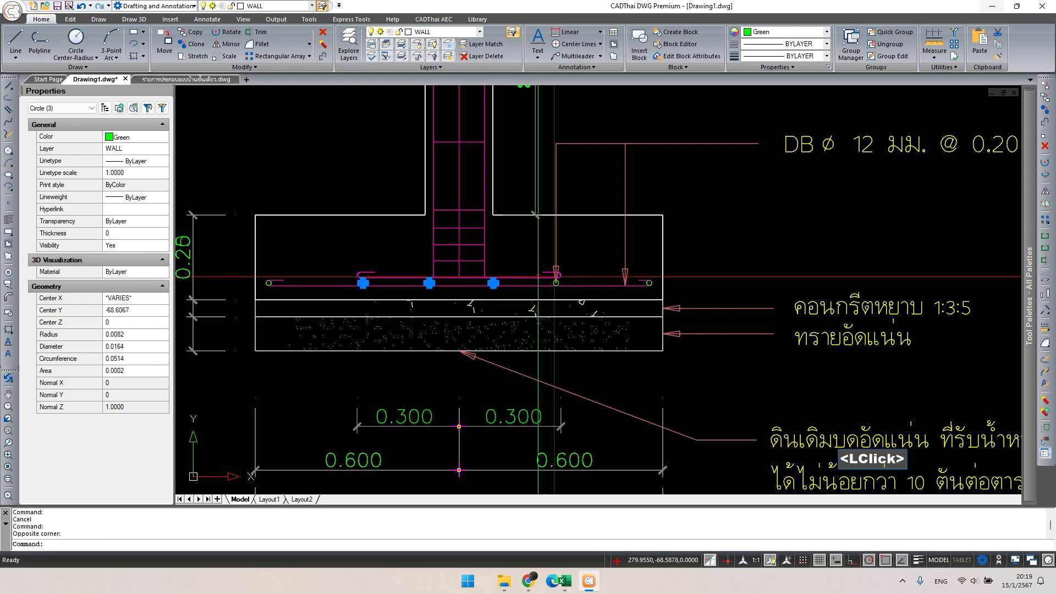
scroll(538, 277, "up", 3)
left_click(556, 278)
scroll(572, 319, "down", 1)
middle_click_drag(572, 319, 610, 317)
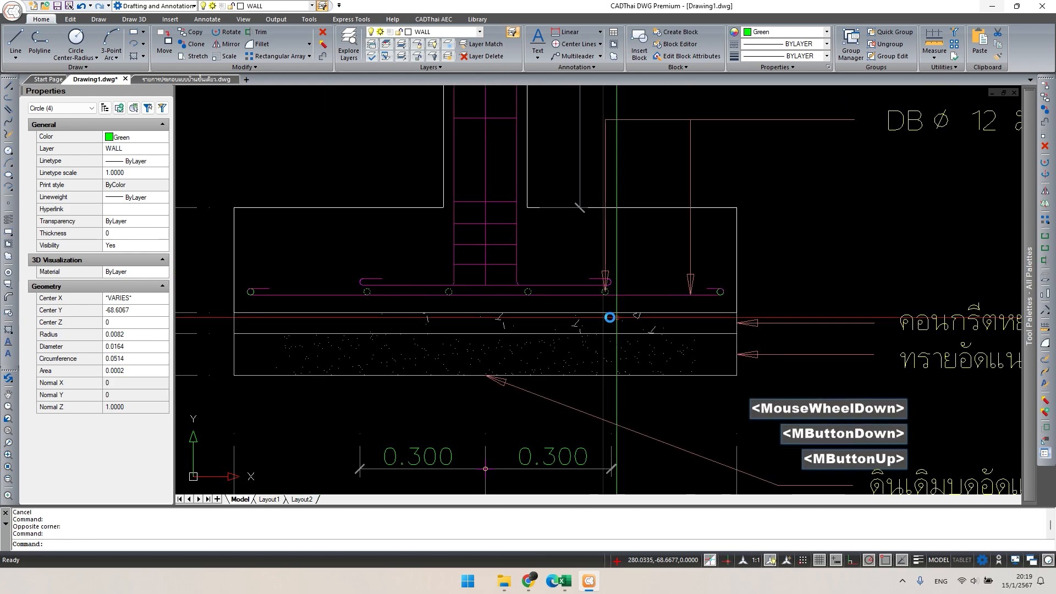
type("M")
key("Return")
left_click(368, 244)
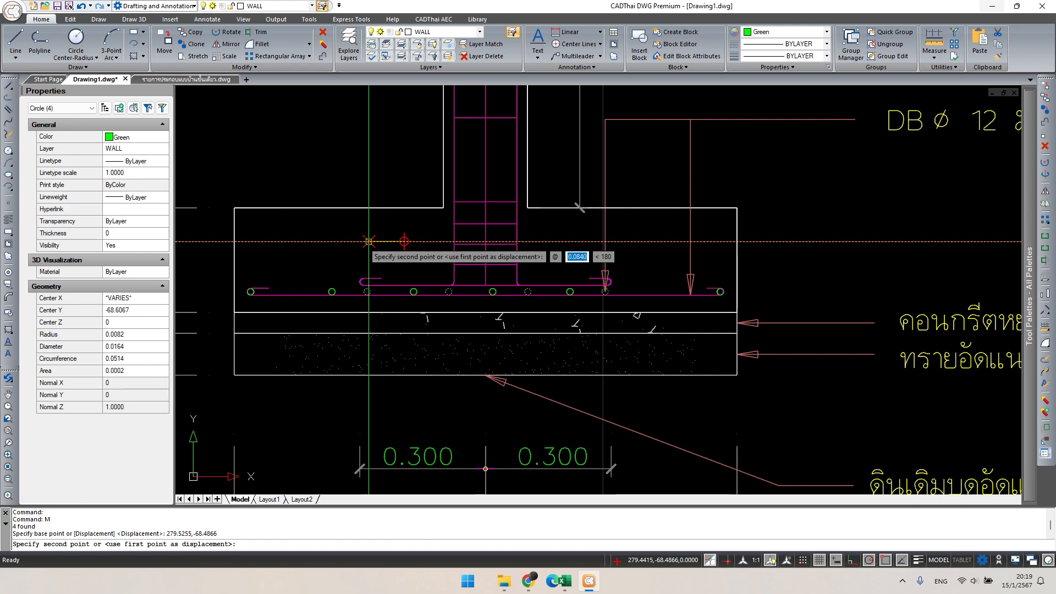
left_click(404, 241)
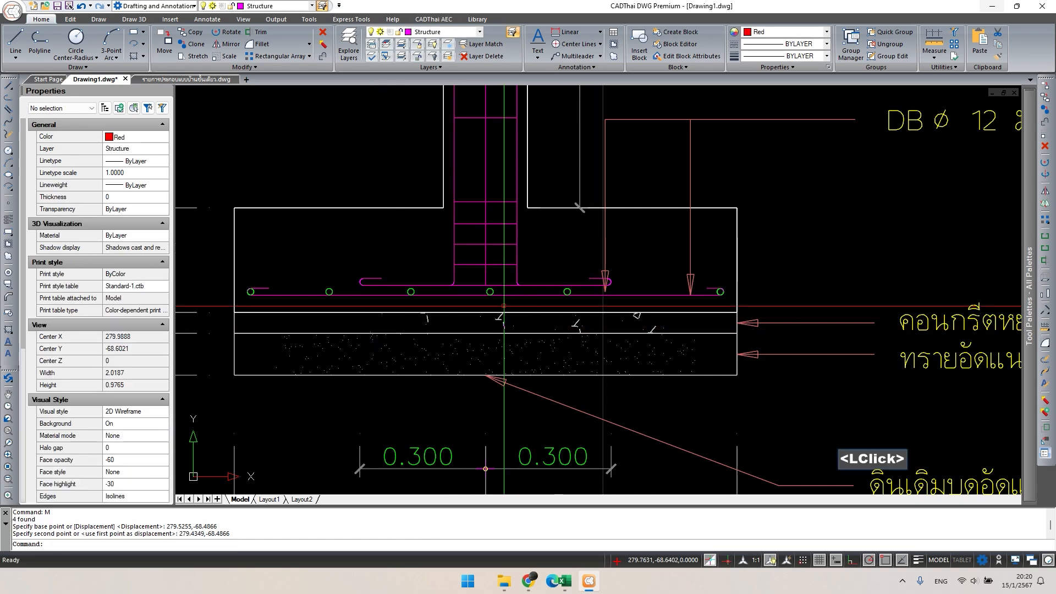
- Copy the rightmost inner green bar circle in the footing section about 0.19 m horizontally to the right
left_click(567, 291)
type("CO")
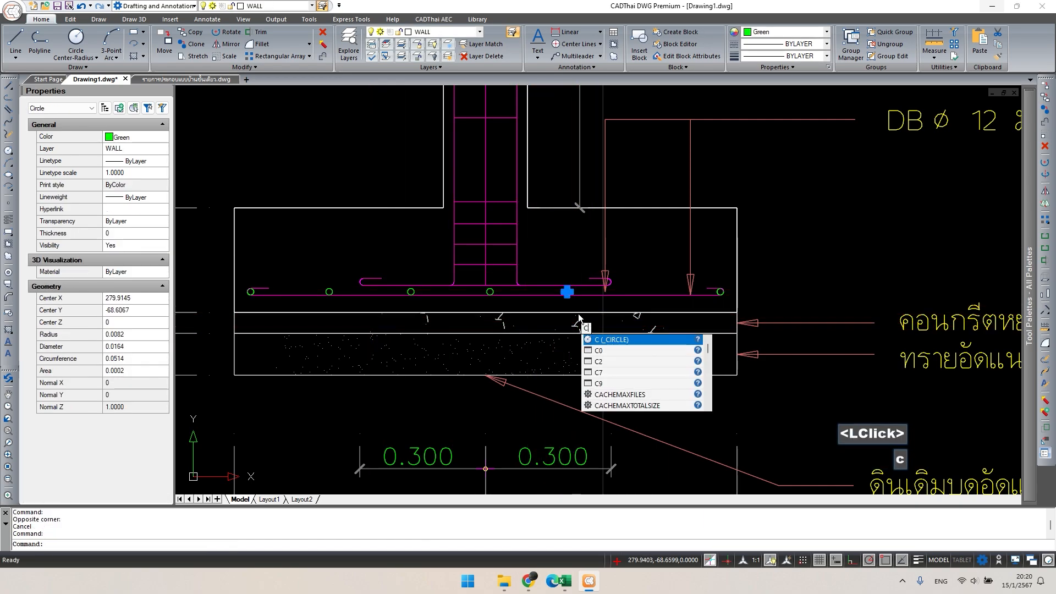
key("space")
scroll(579, 318, "up", 3)
left_click(466, 292)
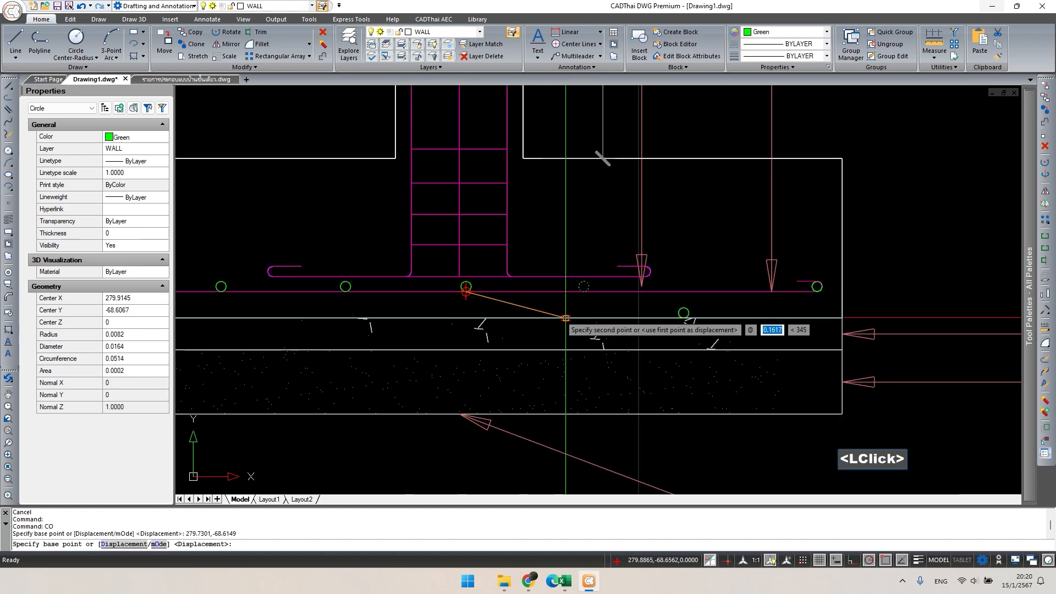
left_click(585, 292)
key("Escape")
- Move the left leader arrow of the rebar note about 0.10 m right so it points at the added bar circle
left_click(661, 233)
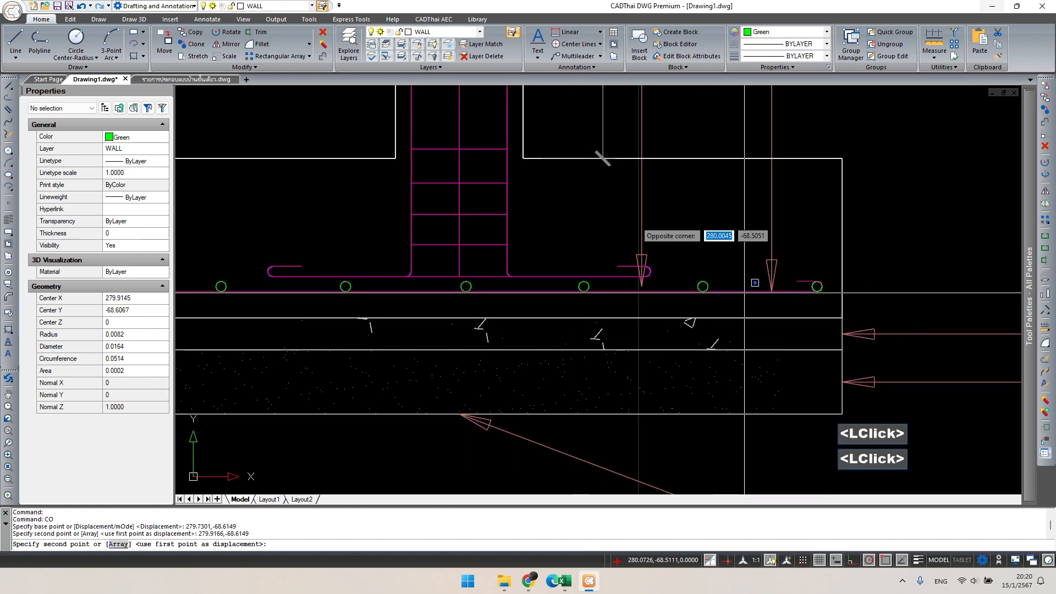
left_click(634, 220)
middle_click_drag(676, 255, 640, 286)
type("m")
key("space")
left_click(647, 248)
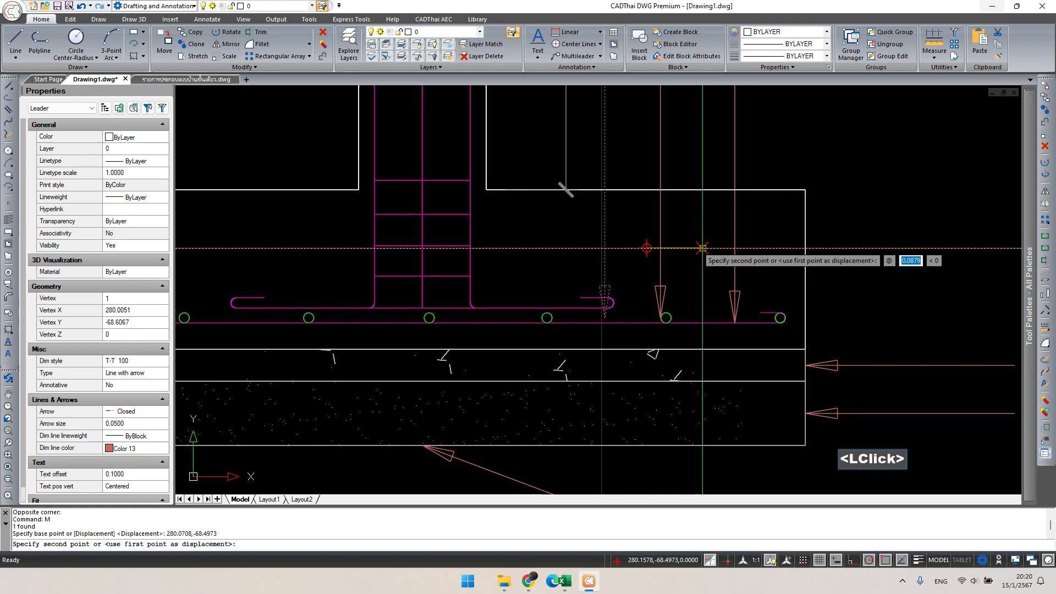
left_click(709, 248)
scroll(716, 253, "down", 3)
middle_click_drag(749, 251, 741, 259)
key("Escape")
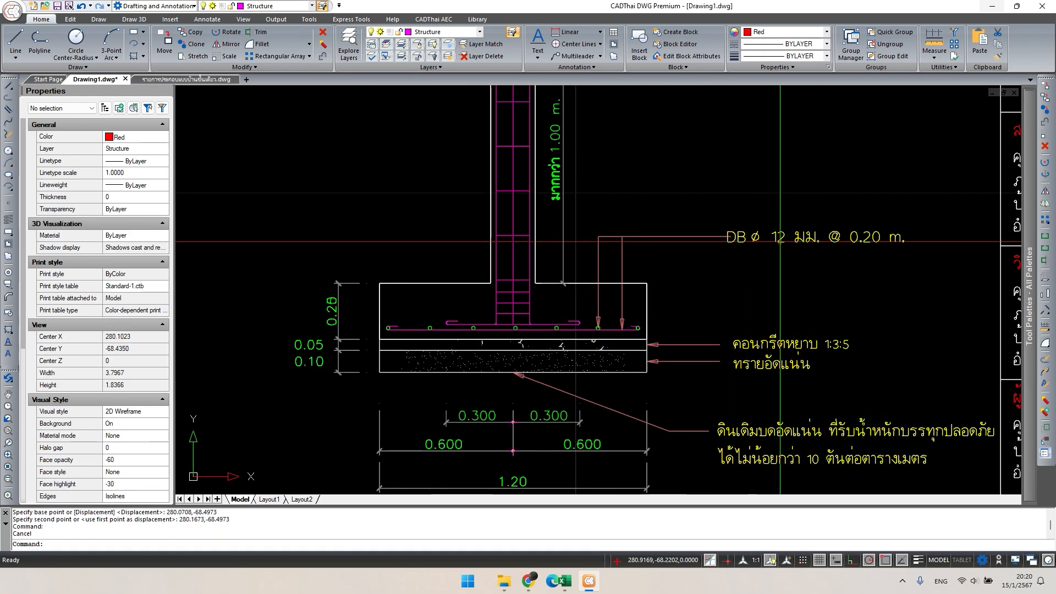
- Move the DB 12 rebar note about 0.30 m left and 0.04 m up, placing it above its leader line
scroll(888, 246, "up", 2)
key("Escape")
left_click(646, 173)
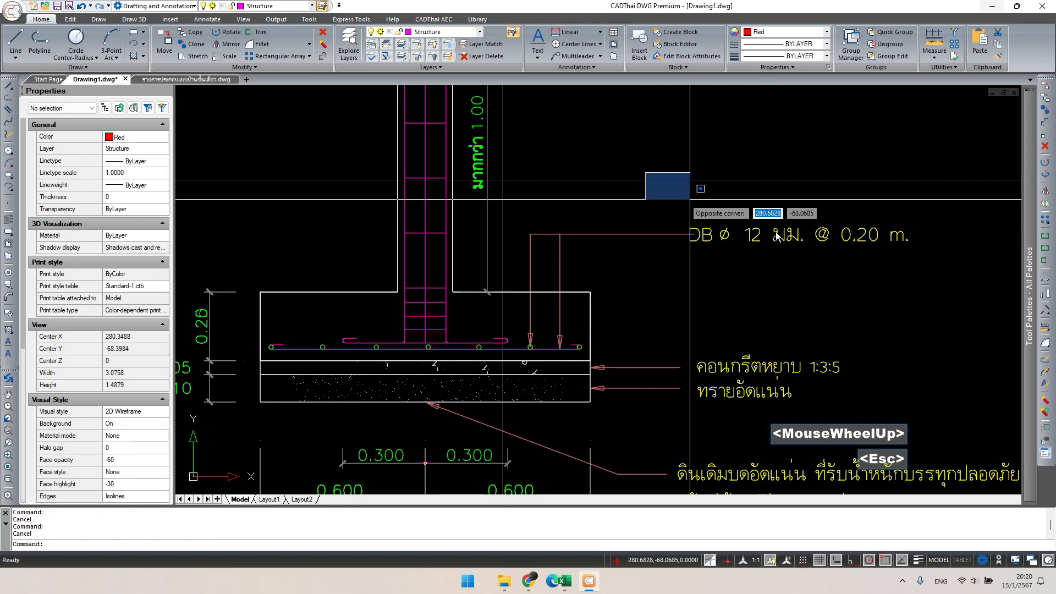
left_click(941, 273)
type("m")
key("space")
left_click(719, 280)
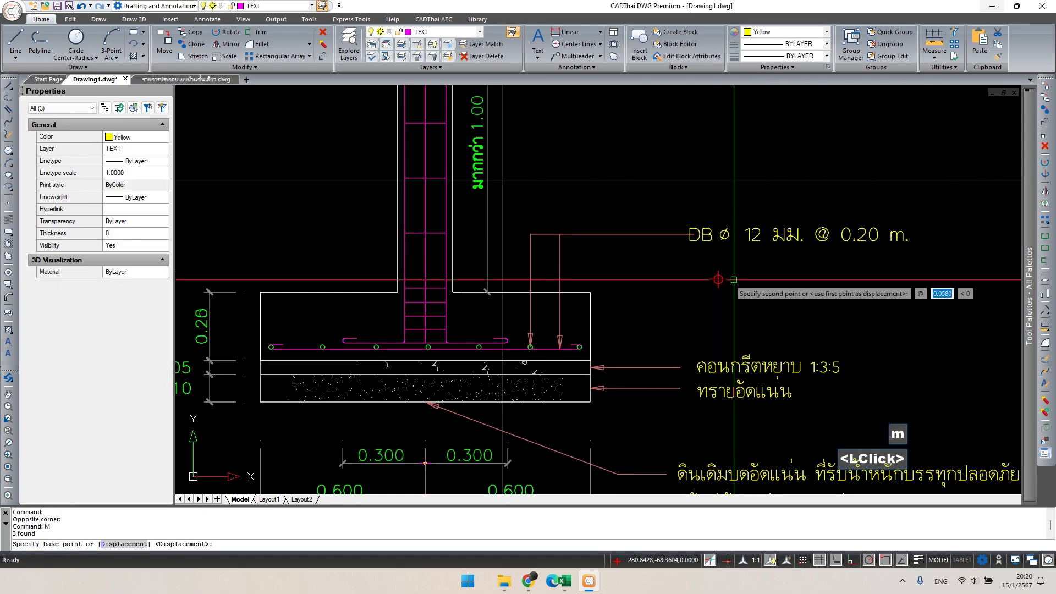
left_click(637, 268)
key("Escape")
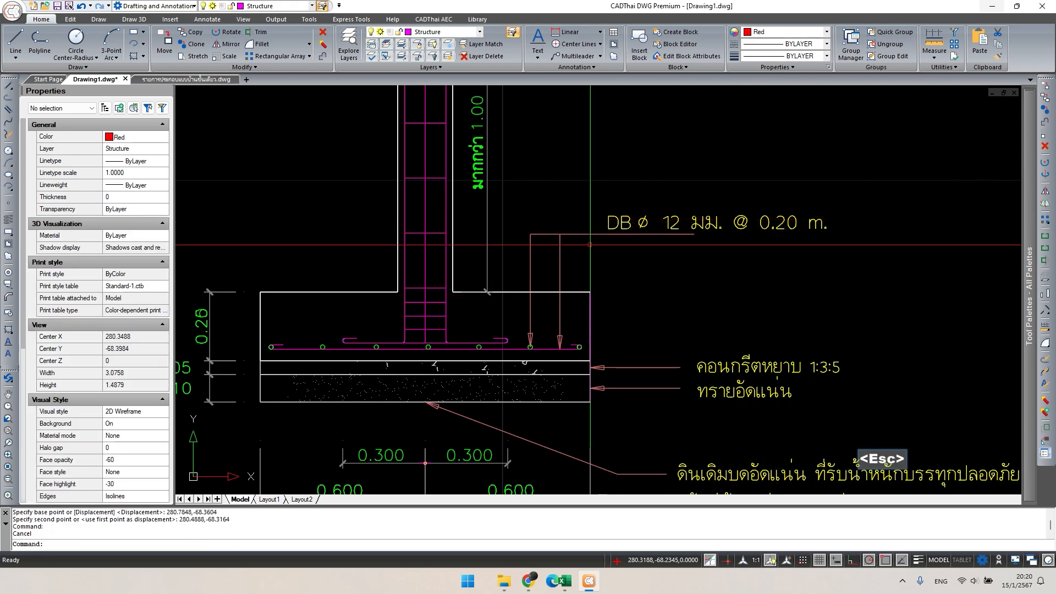
key("Escape")
- Shorten the right rebar leader arrow by lowering its upper end about 0.10 m below the note's leader line
left_click(572, 265)
left_click(553, 250)
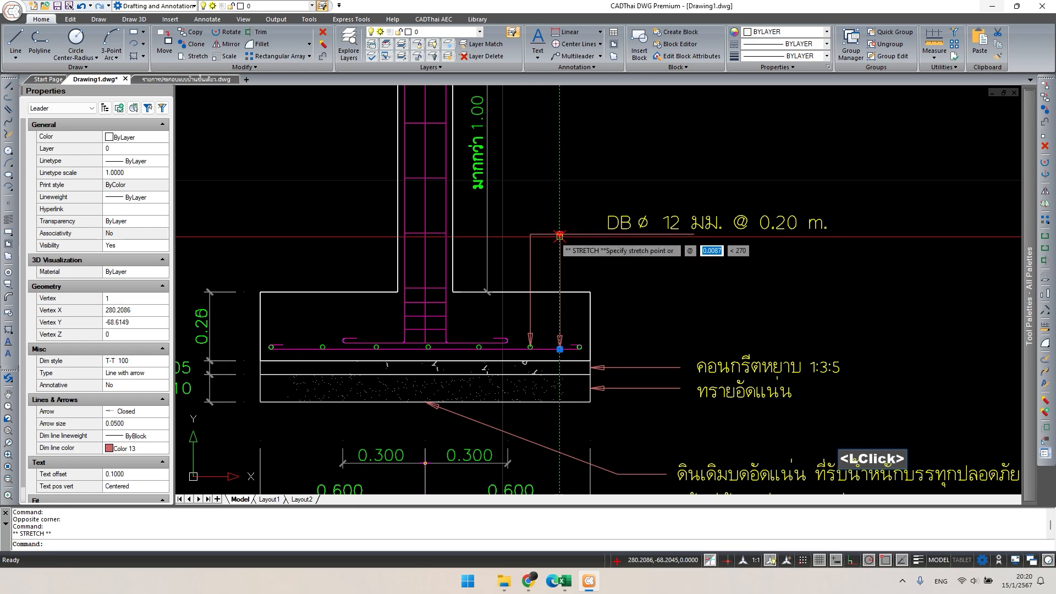
left_click(560, 260)
key("Escape")
- Draw a horizontal polyline about 0.49 m long rightward from the right leader's upper end, ending level with the line above
type("pl")
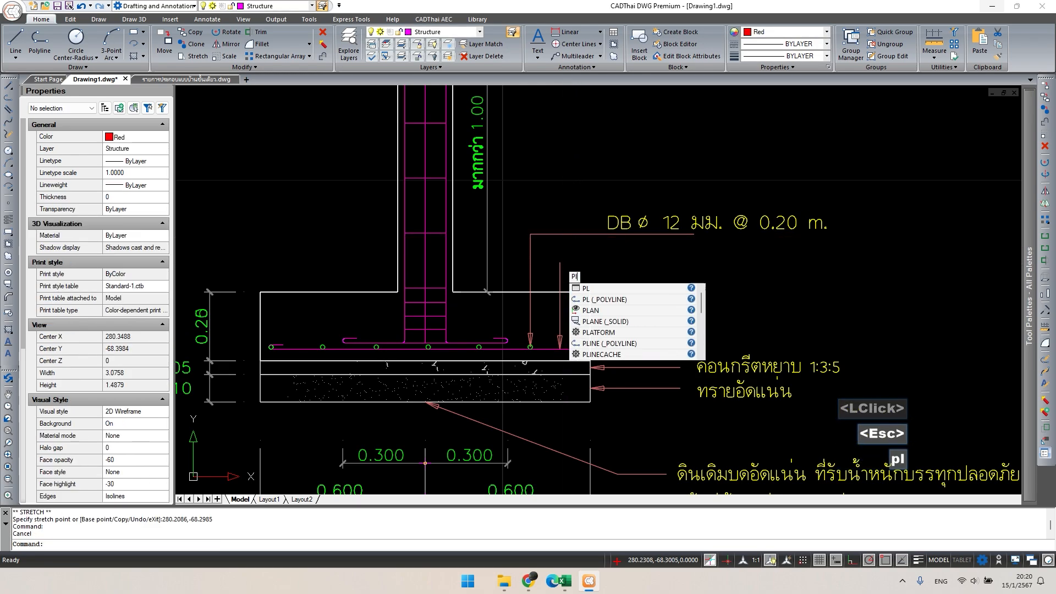
key("space")
left_click(560, 262)
left_click(695, 262)
key("Escape")
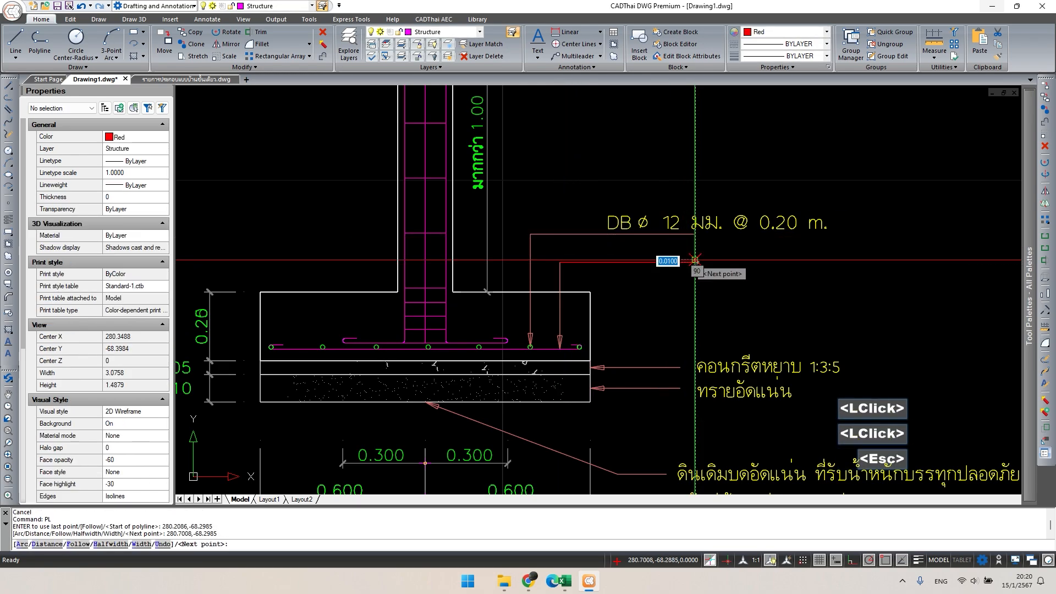
left_click(677, 221)
key("Escape")
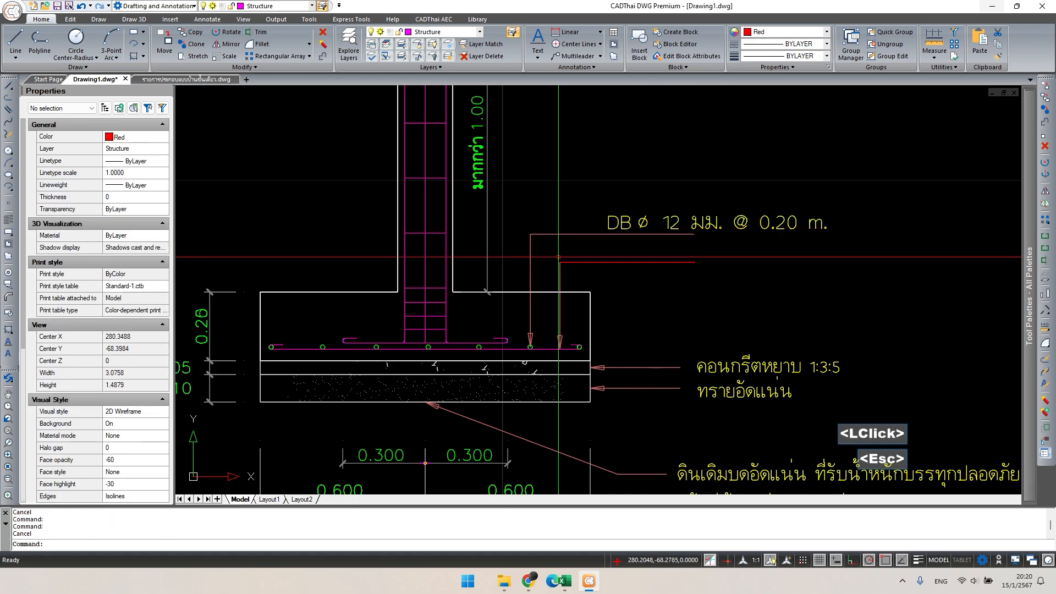
- Match the new polyline's properties and colour to the rebar leader arrow, and close the Properties palette
type("ma")
key("space")
left_click(560, 269)
left_click(571, 262)
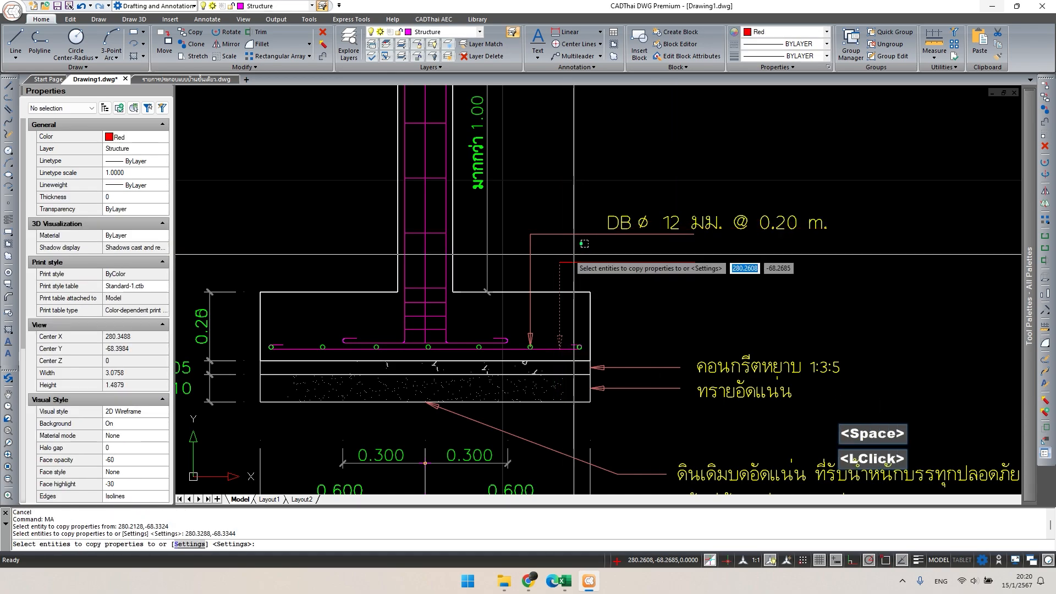
double_click(570, 263)
left_click(137, 137)
left_click(130, 228)
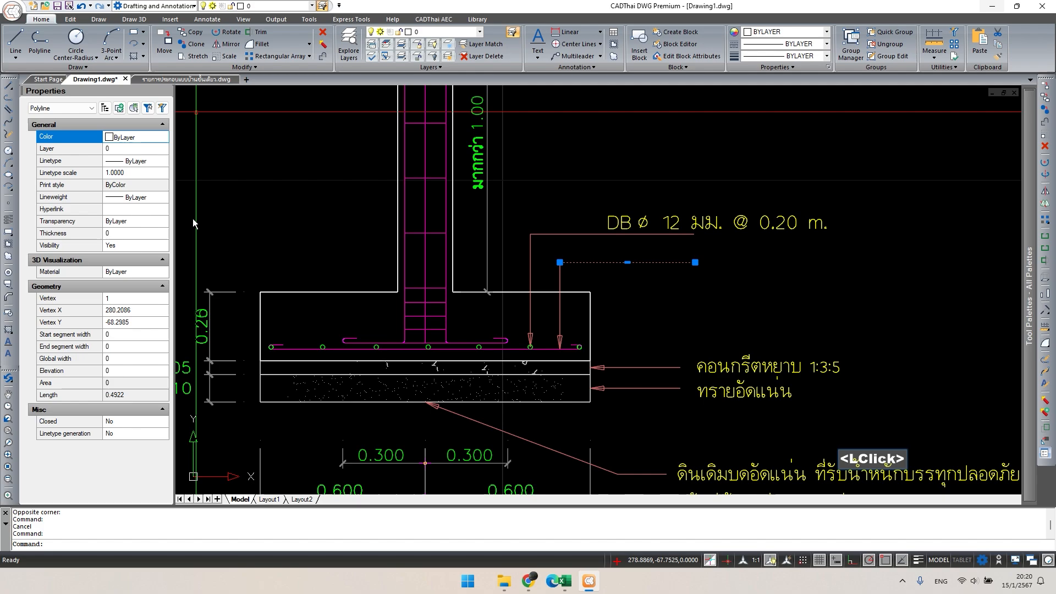
key("Escape")
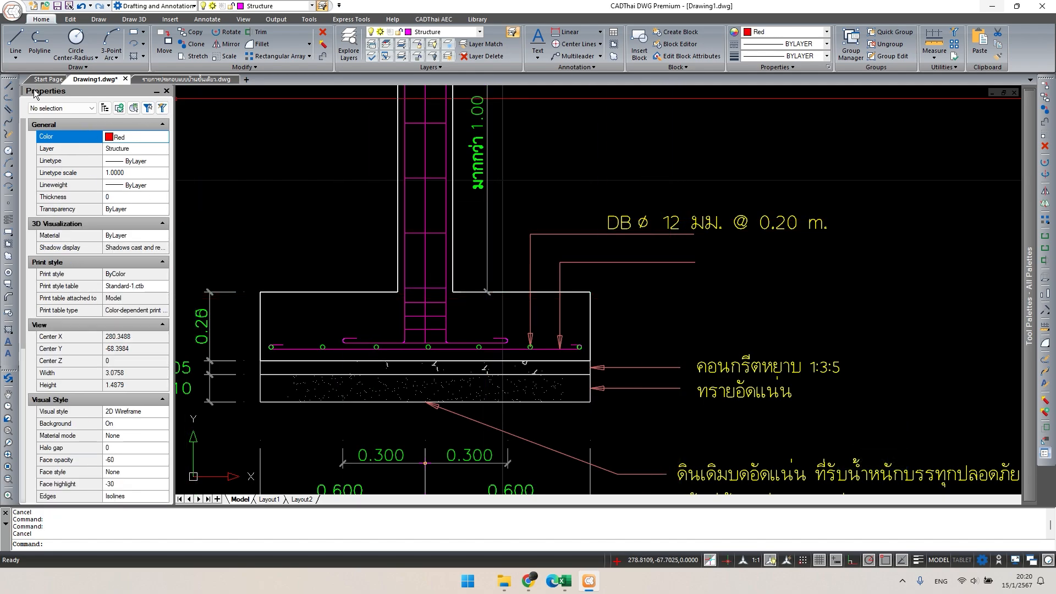
left_click(166, 91)
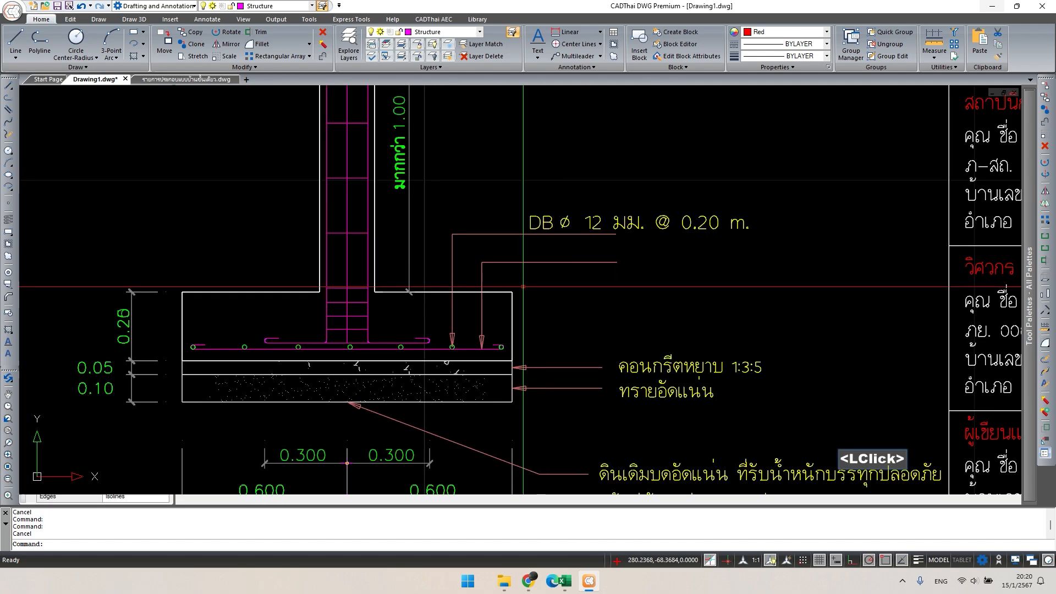
- Add the prefix "7-" in front of DB in the rebar note
key("Escape")
left_click(618, 218)
double_click(543, 229)
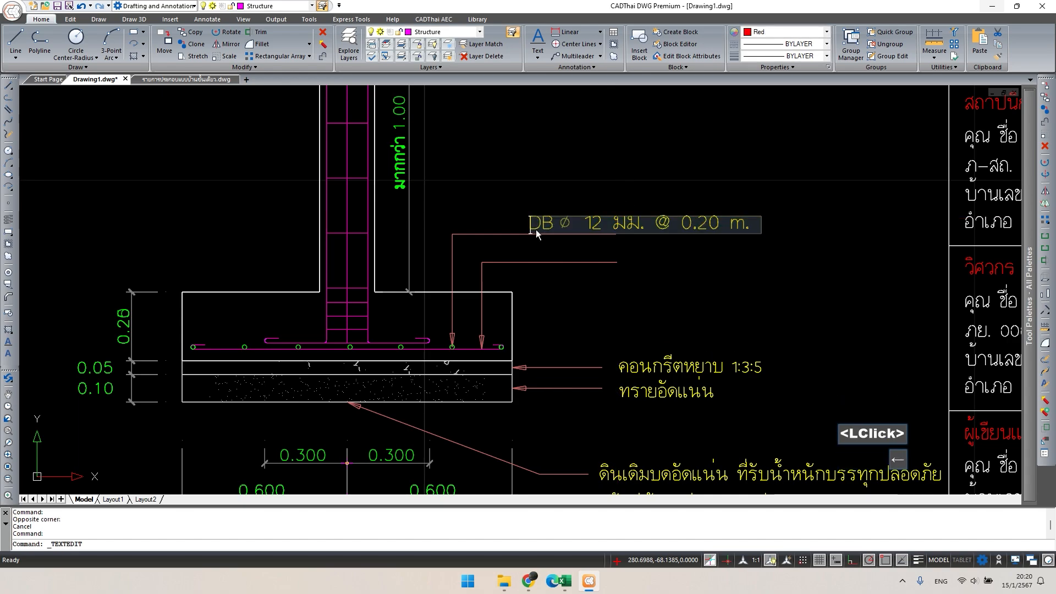
type("7-")
left_click(593, 223)
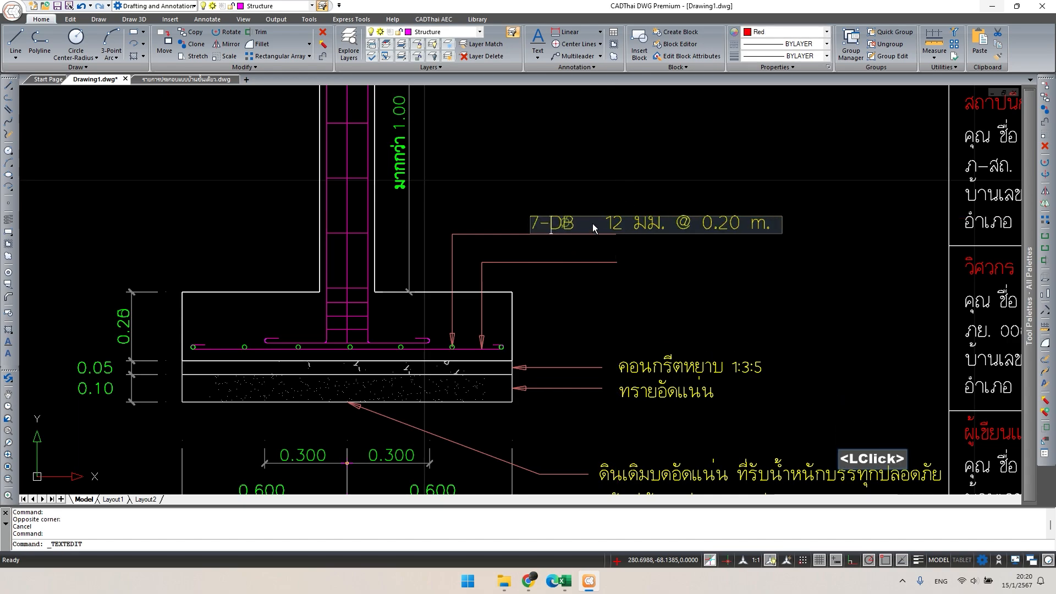
key("Escape")
- Move the separate diameter symbol about 0.09 m right into the gap between "7-DB" and "12" in the rebar note
left_click_drag(555, 194, 611, 266)
type("m")
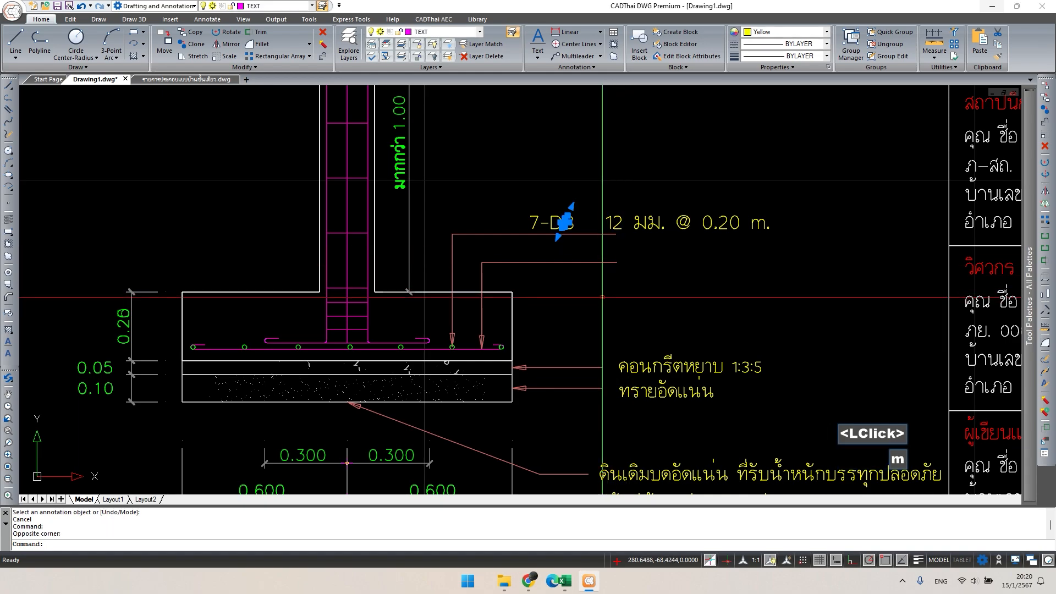
key("space")
left_click(603, 286)
left_click(627, 285)
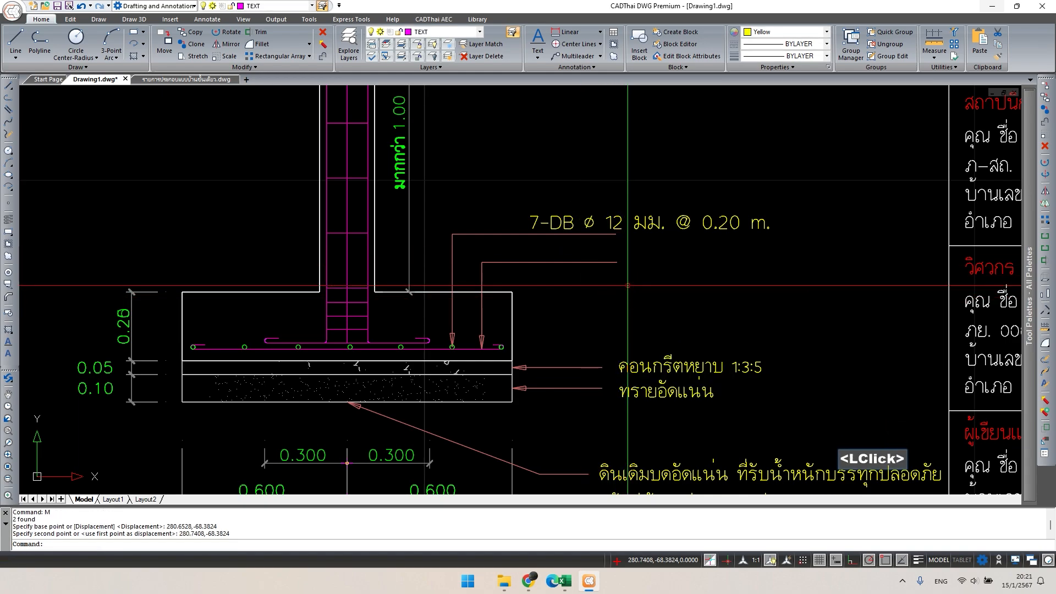
- Rewrite the spacing at the end of the rebar note as "(@0.20m.)"
double_click(710, 226)
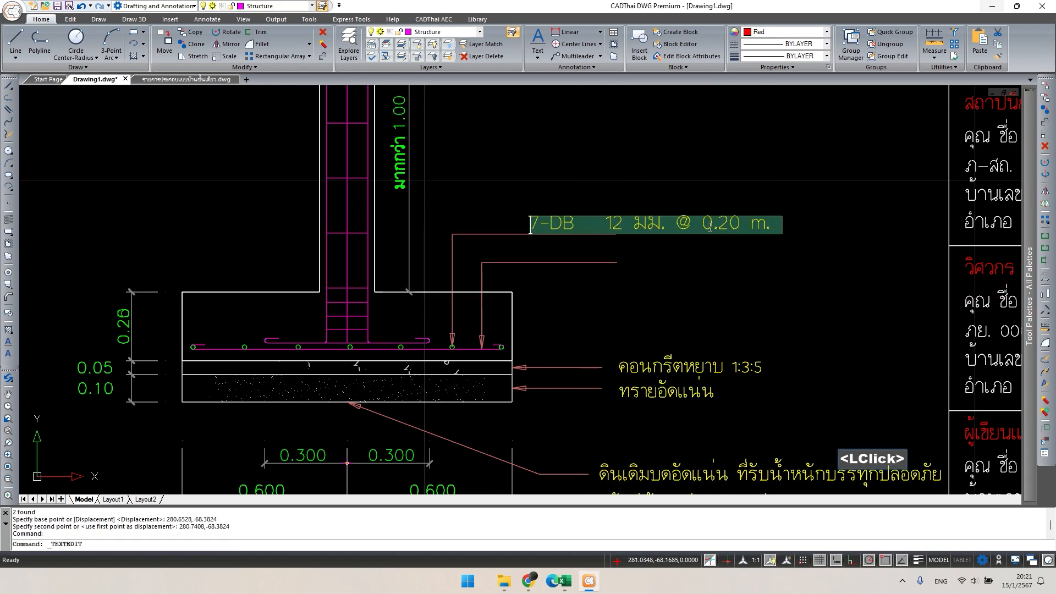
left_click(707, 224)
key("BackSpace")
left_click(749, 227)
key("BackSpace")
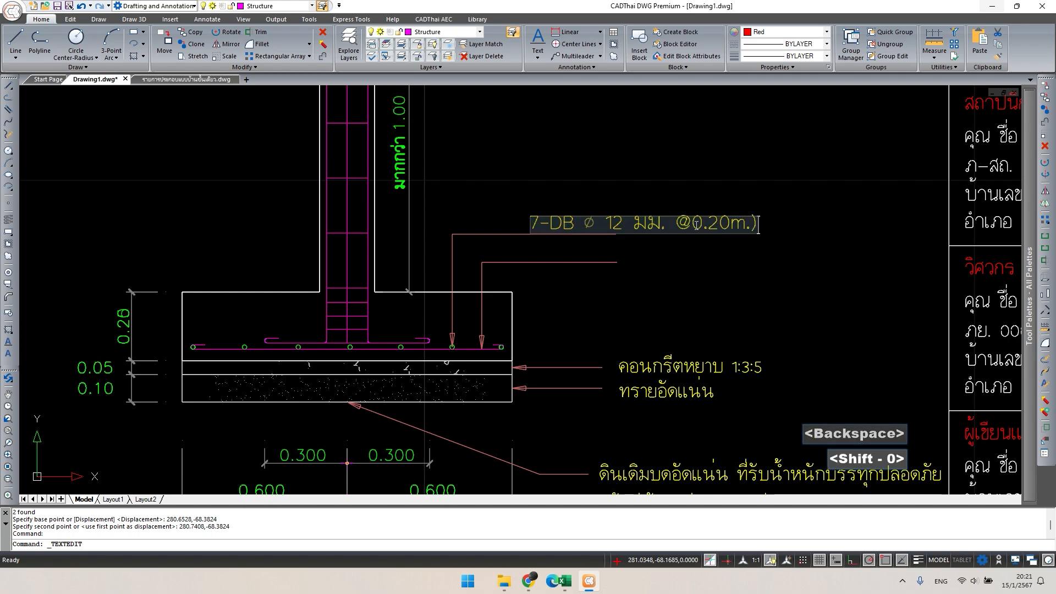
- Copy the 7-DB 12 note with its diameter symbol straight down onto the second leader line
left_click(863, 229)
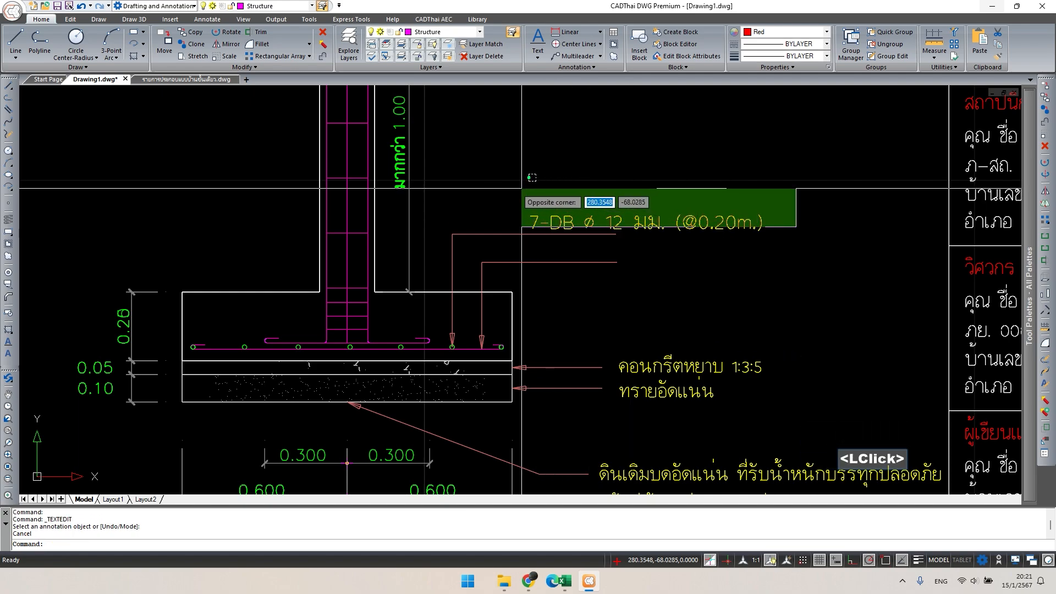
left_click(521, 188)
type("c")
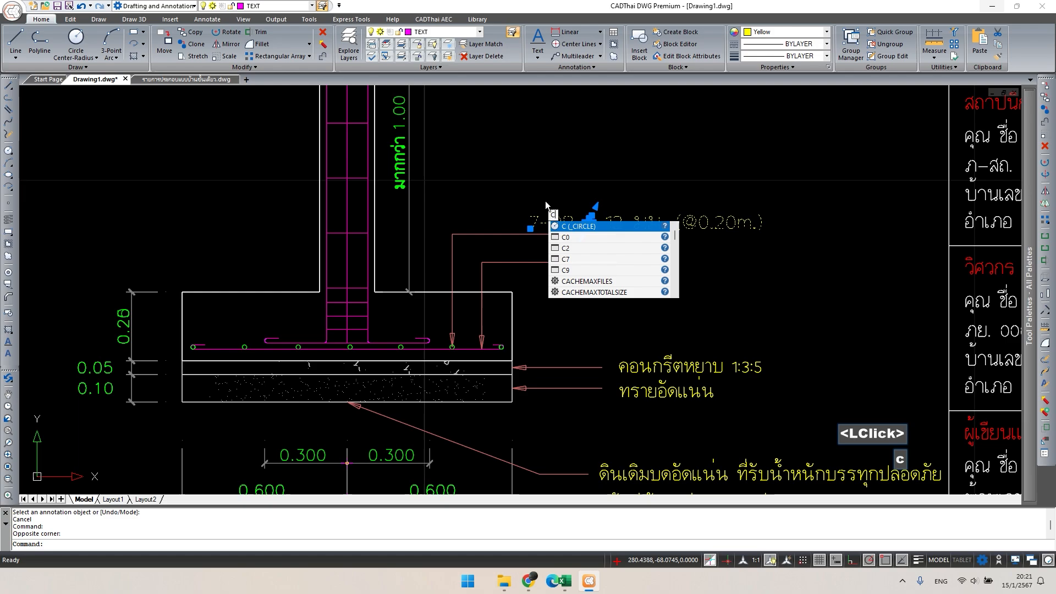
type("o")
key("space")
left_click(615, 234)
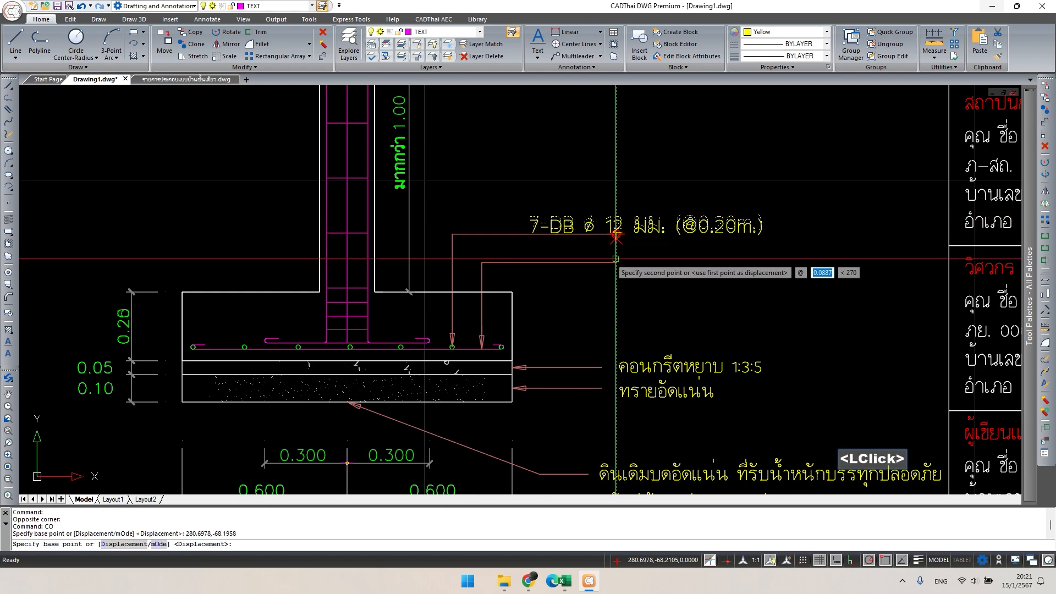
left_click(615, 234)
key("Escape")
- Delete the duplicate text overlapping the footing thickness dimension, keeping the dimension itself
middle_click_drag(186, 344, 248, 297)
key("Escape")
scroll(178, 275, "up", 2)
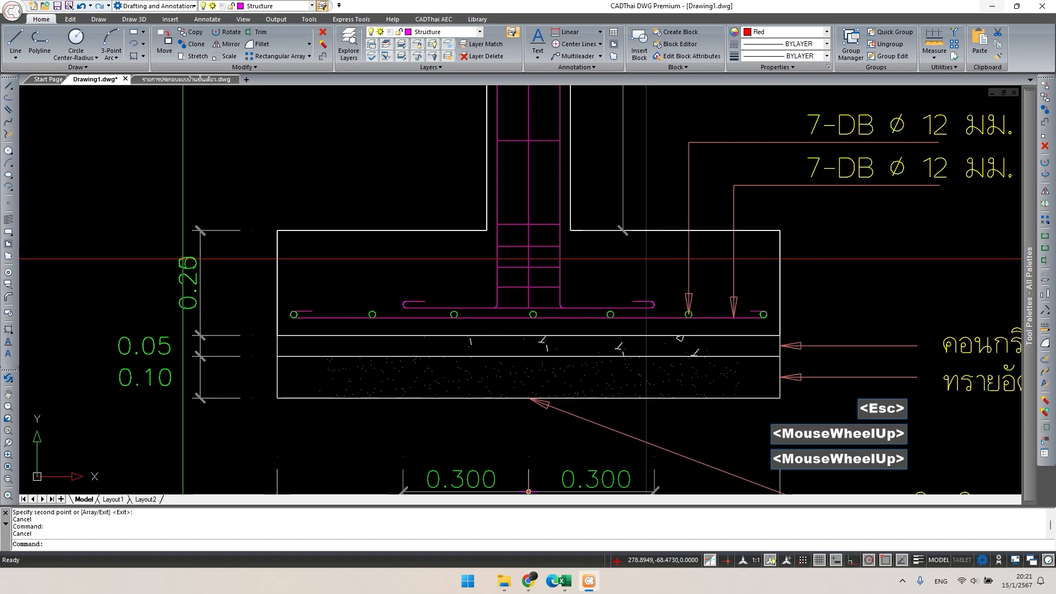
left_click(186, 263)
key("Delete")
left_click(199, 267)
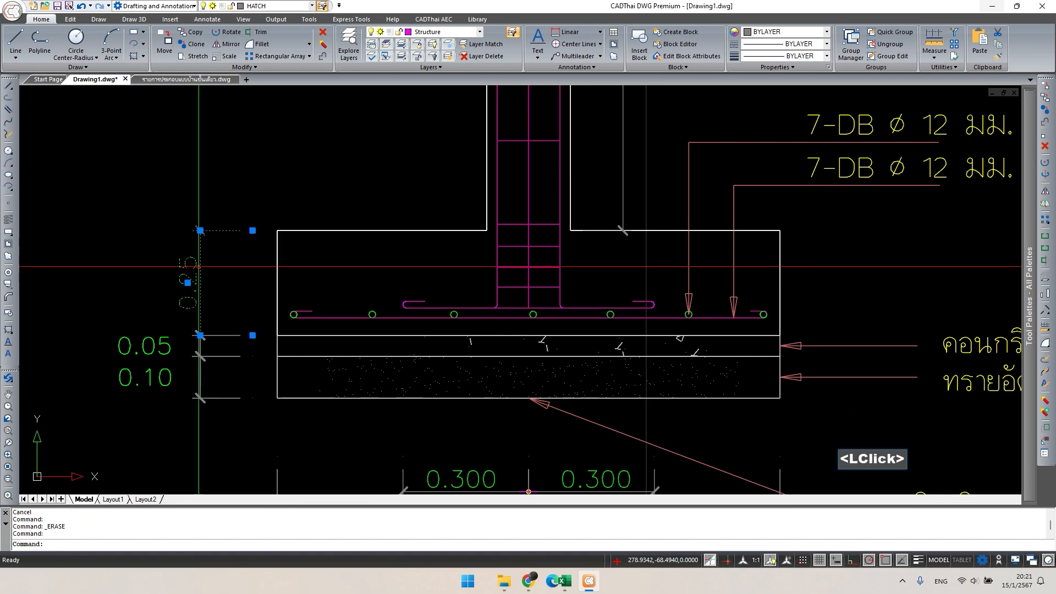
key("Escape")
scroll(199, 259, "down", 2)
middle_click_drag(200, 258, 232, 219)
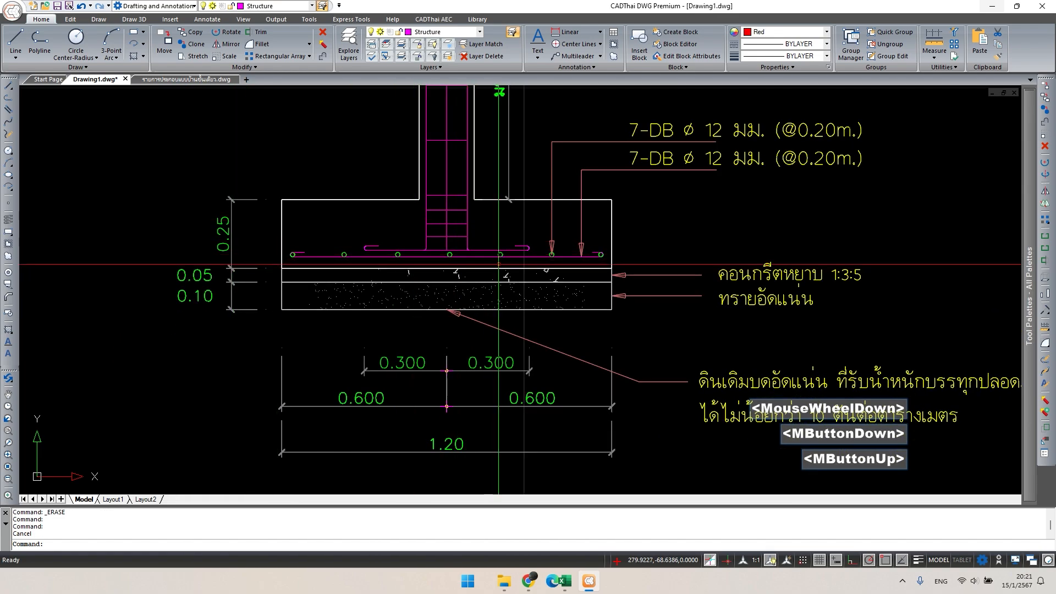
- Delete the second stirrup line from the bottom of the pier, inside the footing
scroll(454, 228, "up", 2)
double_click(449, 223)
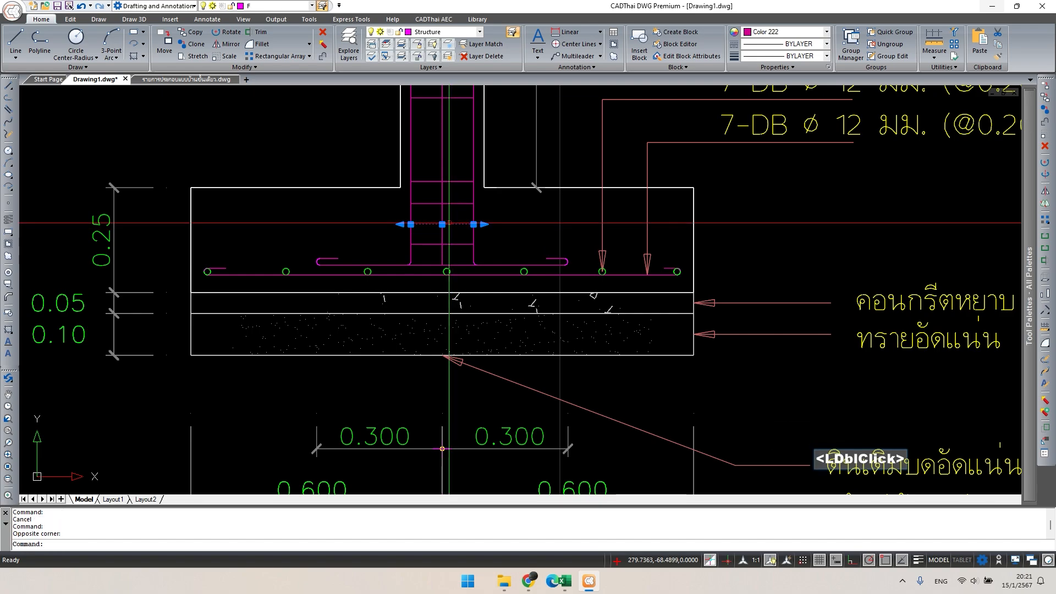
scroll(709, 226, "down", 1)
key("Escape")
- Stretch the footing's top edge, with the pier, level mark and rebar notes above it, downward by 0.05 m
scroll(835, 243, "down", 1)
mouse_move(835, 243)
middle_mouse_down()
mouse_move(774, 226)
mouse_move(809, 382)
mouse_move(824, 372)
middle_mouse_up()
scroll(823, 372, "down", 1)
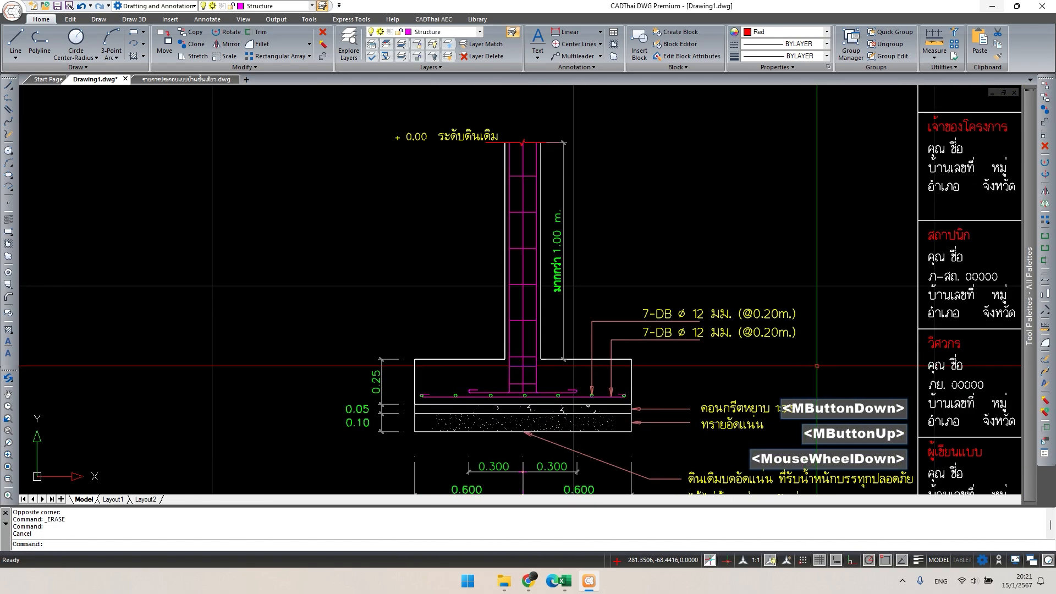
type("s")
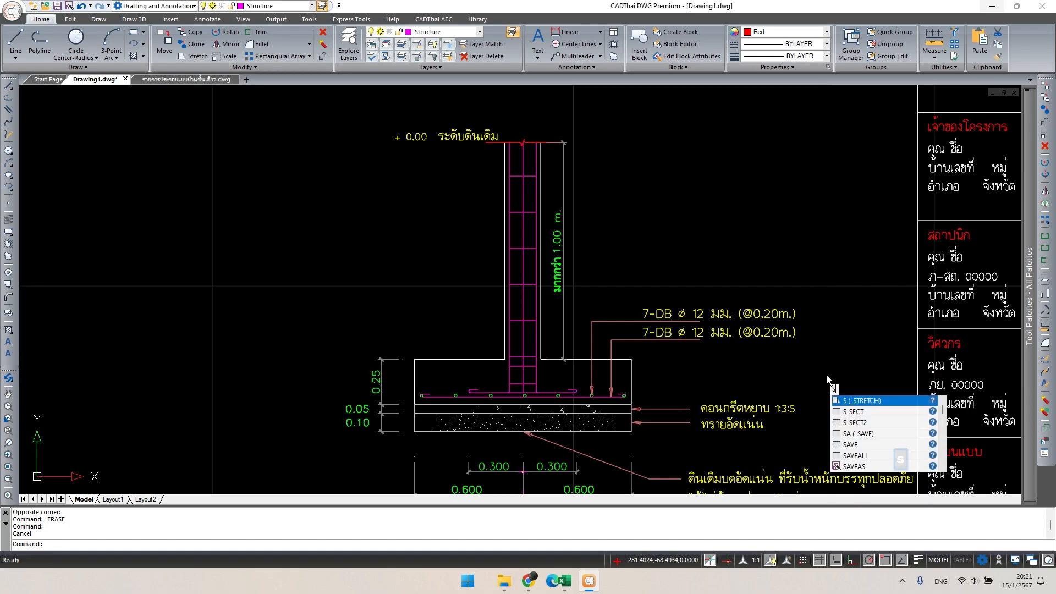
key("space")
left_click(827, 376)
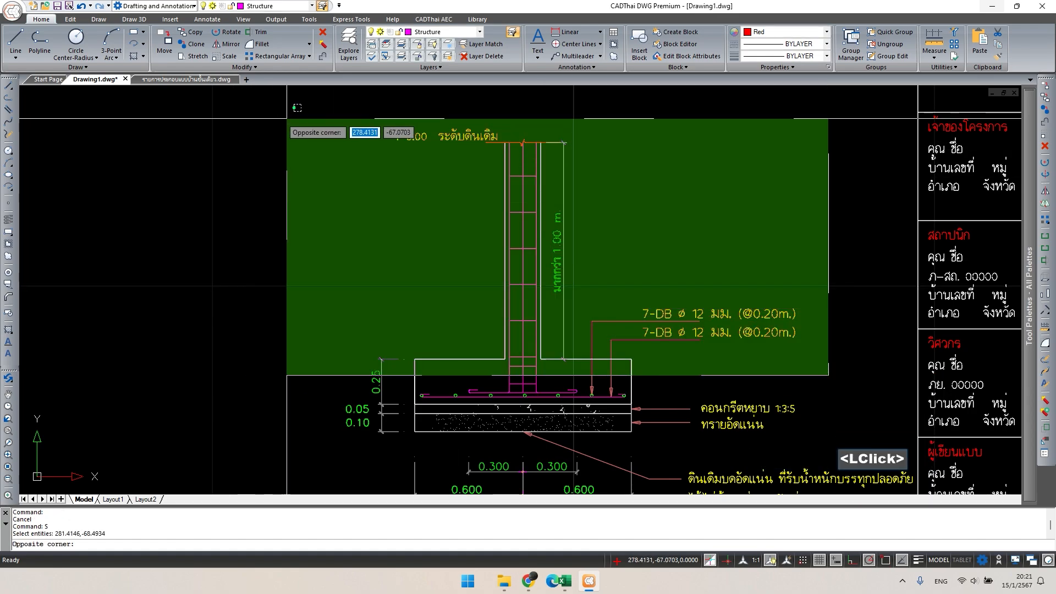
left_click(286, 117)
key("space")
left_click(310, 196)
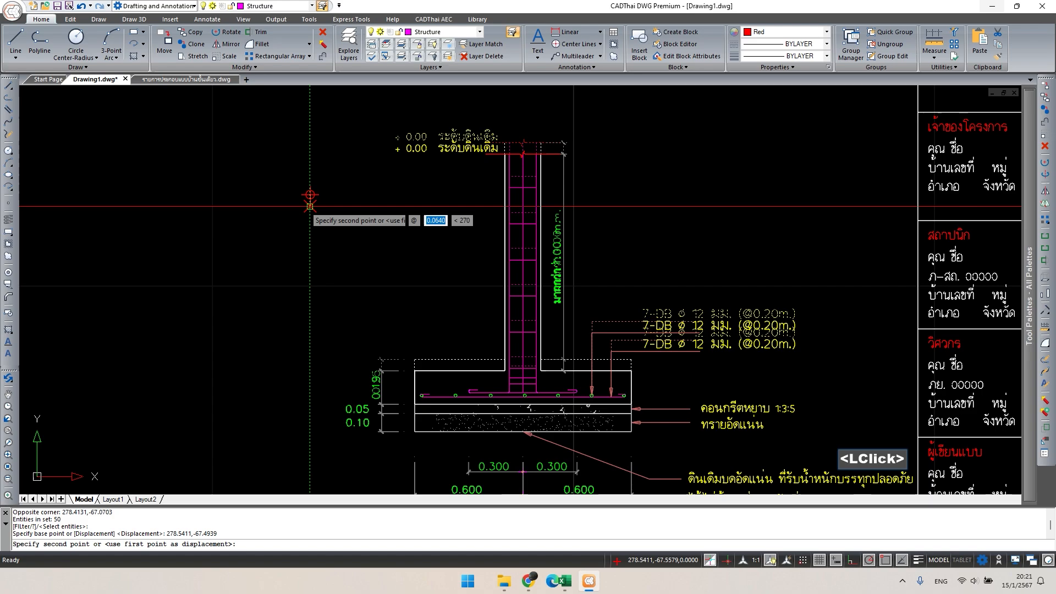
type(".05")
key("Return")
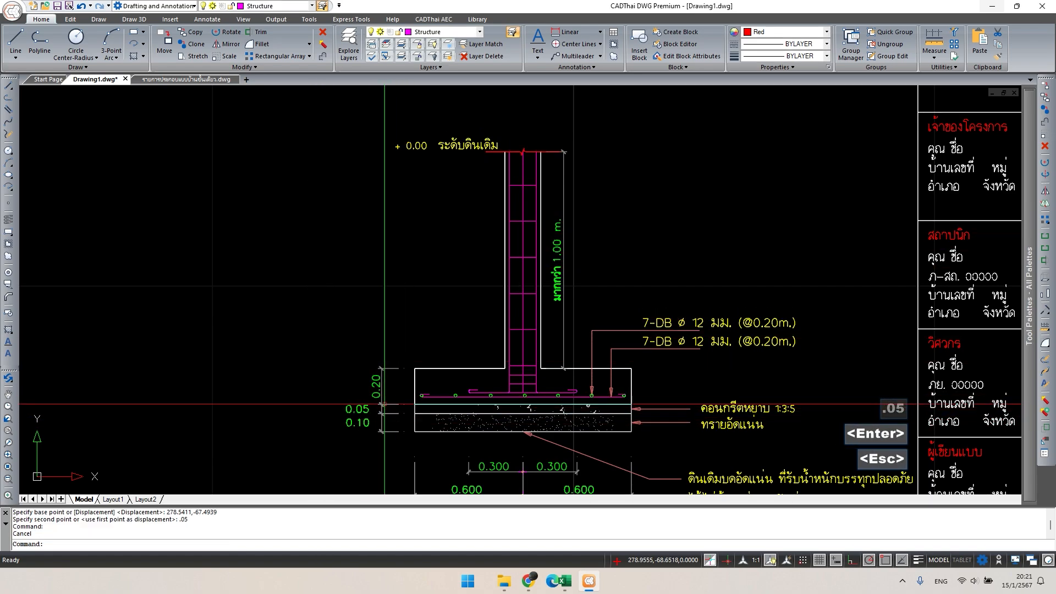
key("Escape")
- Delete the overlapping hatches picked in the lean-concrete and sand layers beneath the F1 footing
scroll(391, 395, "up", 2)
key("Escape")
scroll(606, 440, "down", 1)
mouse_move(643, 446)
middle_mouse_down()
mouse_move(551, 430)
mouse_move(476, 326)
middle_mouse_up()
scroll(374, 422, "up", 2)
key("Escape")
left_click(495, 413)
double_click(474, 318)
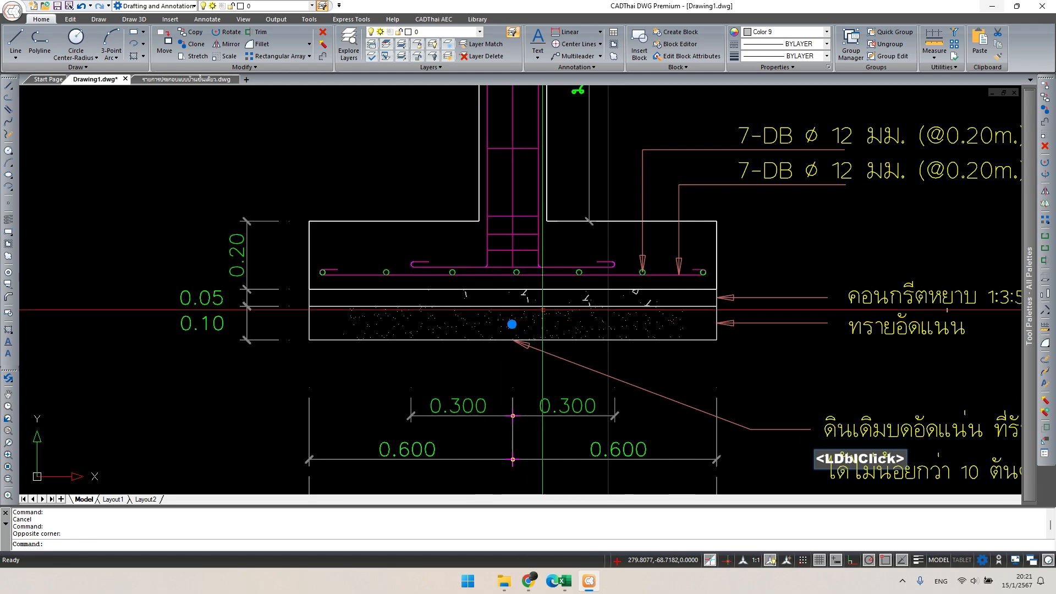
left_click(515, 323)
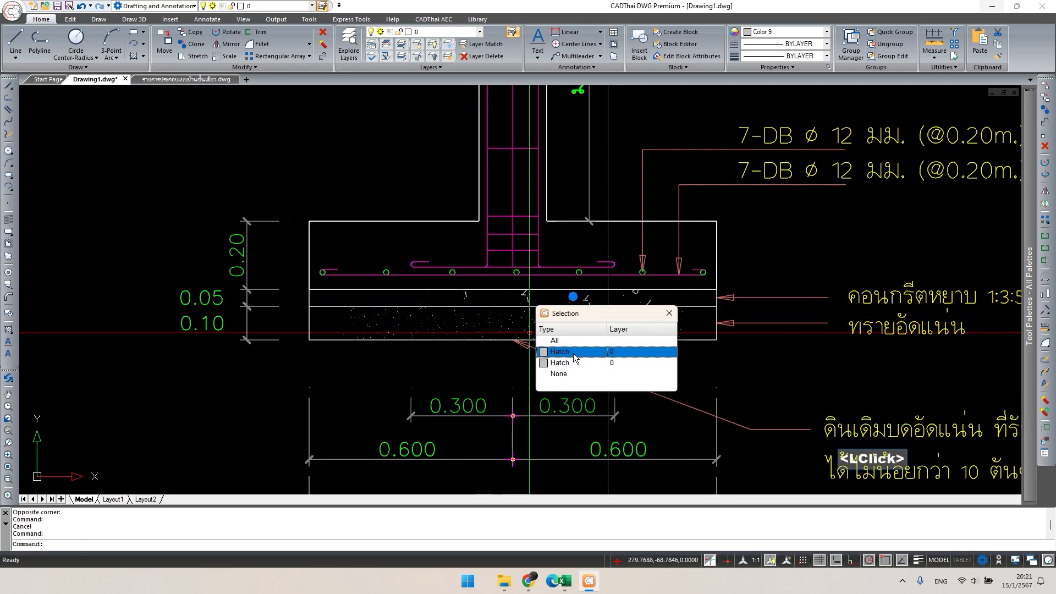
key("Delete")
left_click(583, 327)
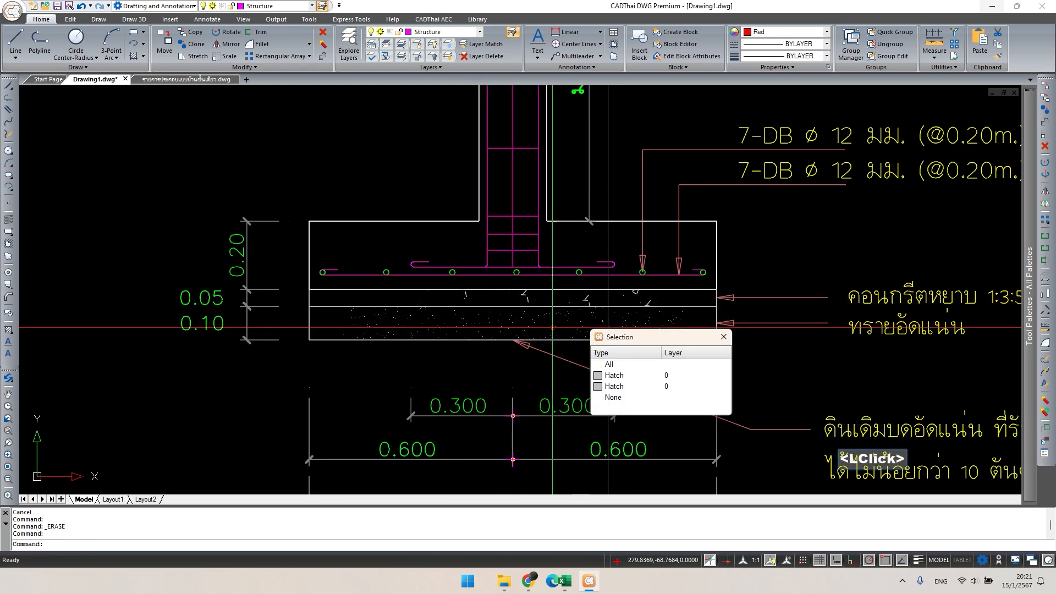
left_click(614, 375)
key("Delete")
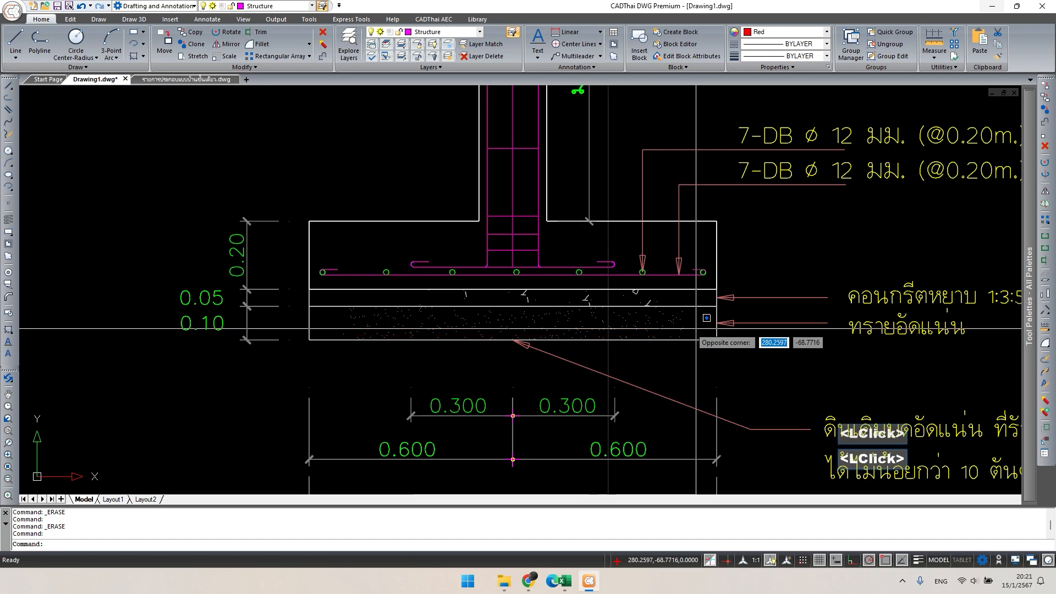
- Delete the remaining hatches from the lean-concrete and sand layers, leaving only their outlines
left_click(697, 329)
left_click(674, 301)
left_click(663, 321)
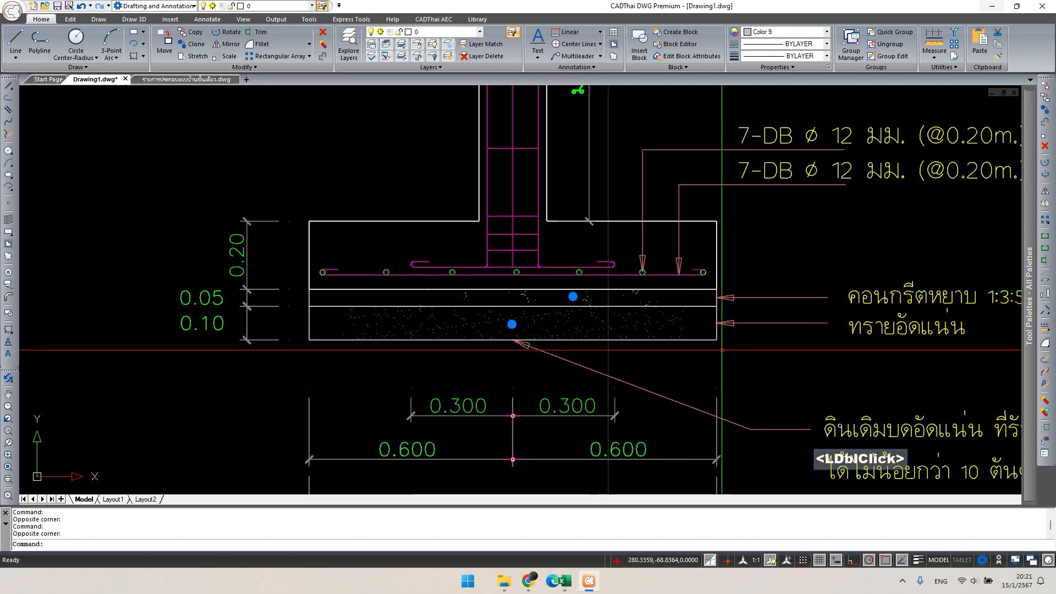
key("Escape")
scroll(738, 363, "down", 2)
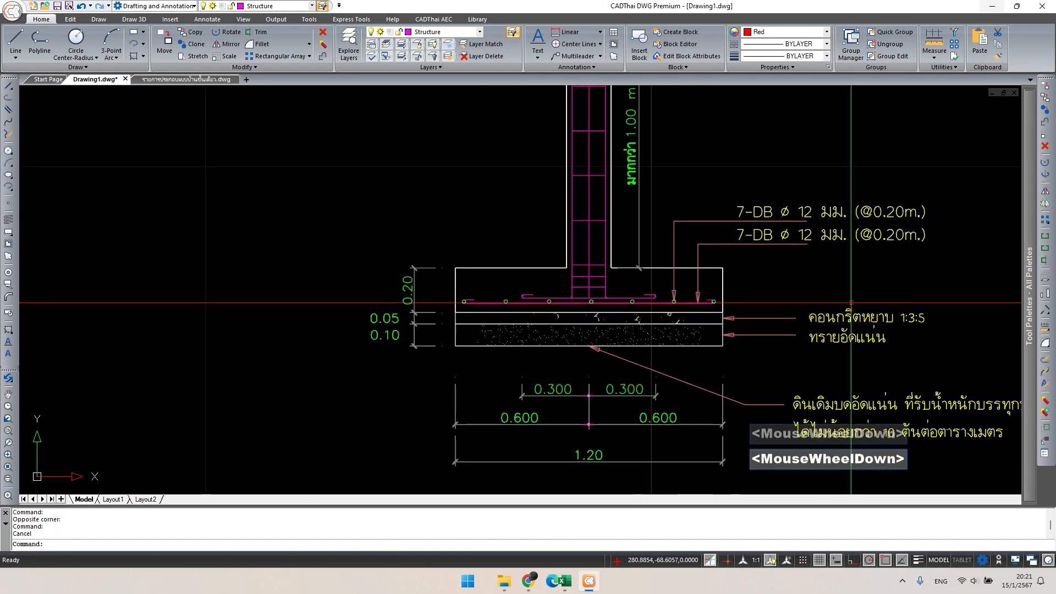
middle_click_drag(852, 303, 687, 268)
scroll(687, 267, "down", 3)
middle_click_drag(555, 302, 497, 358)
scroll(494, 333, "up", 2)
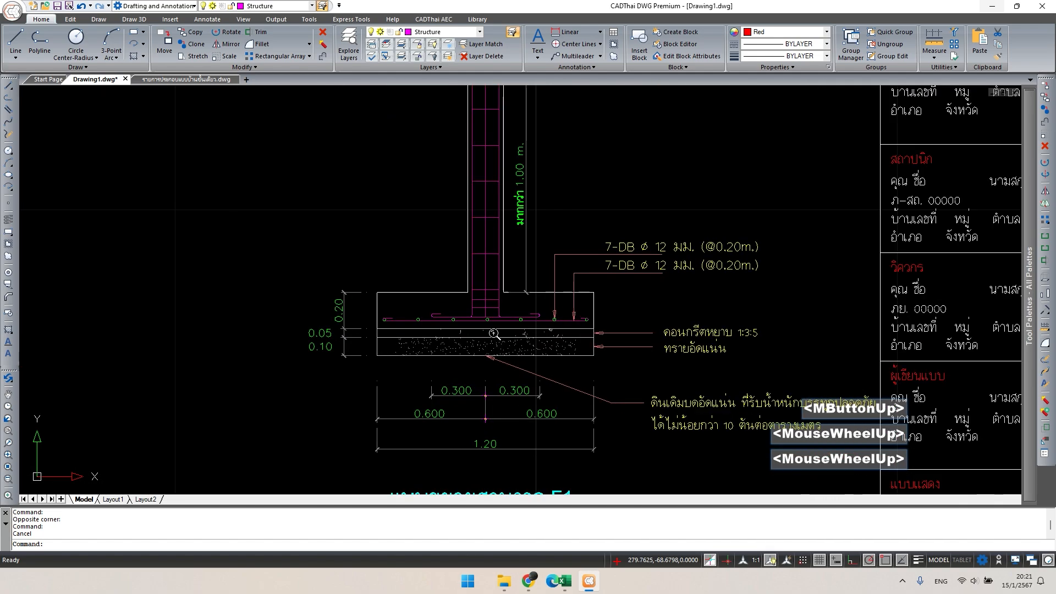
left_click(523, 333)
scroll(531, 329, "up", 2)
key("Delete")
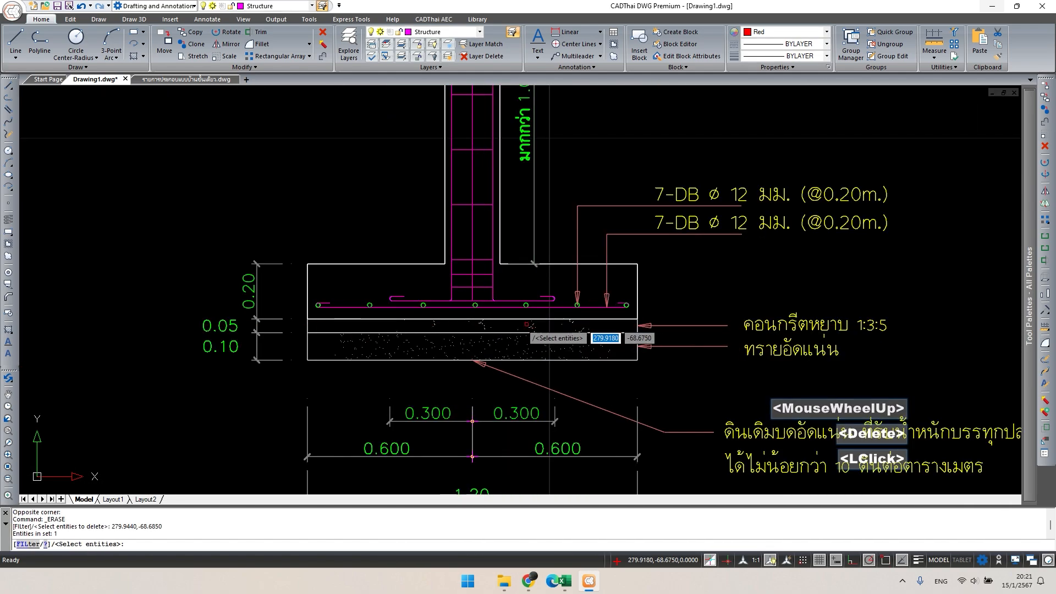
scroll(529, 347, "up", 2)
middle_click(529, 347)
key("Escape")
key("Escape")
middle_click_drag(520, 338, 540, 343)
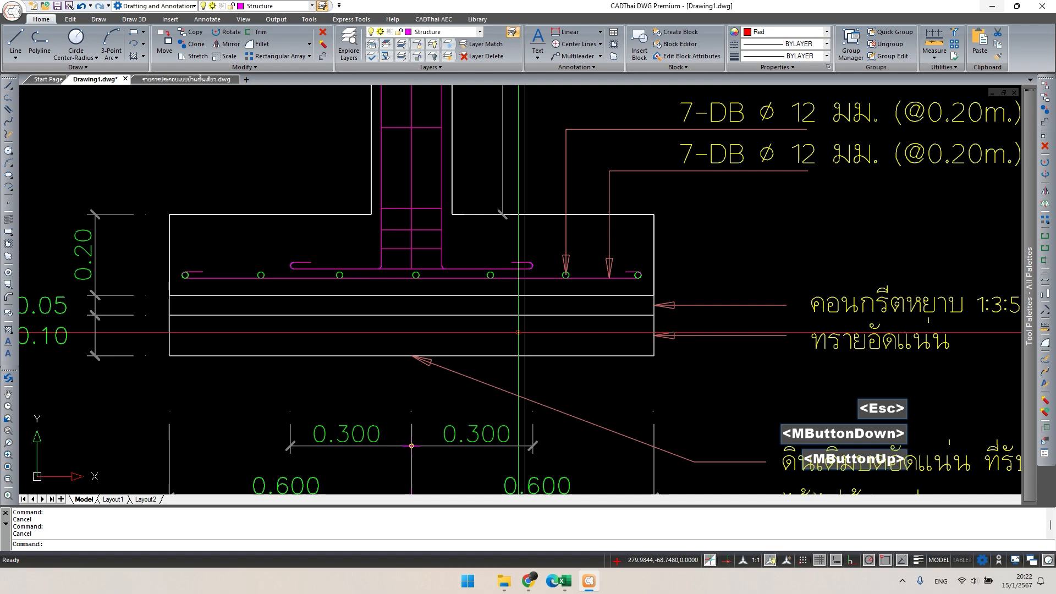
- Hatch the 0.05 m lean-concrete layer under the footing with the AR-CONC pattern at scale 0.01
type("h")
key("space")
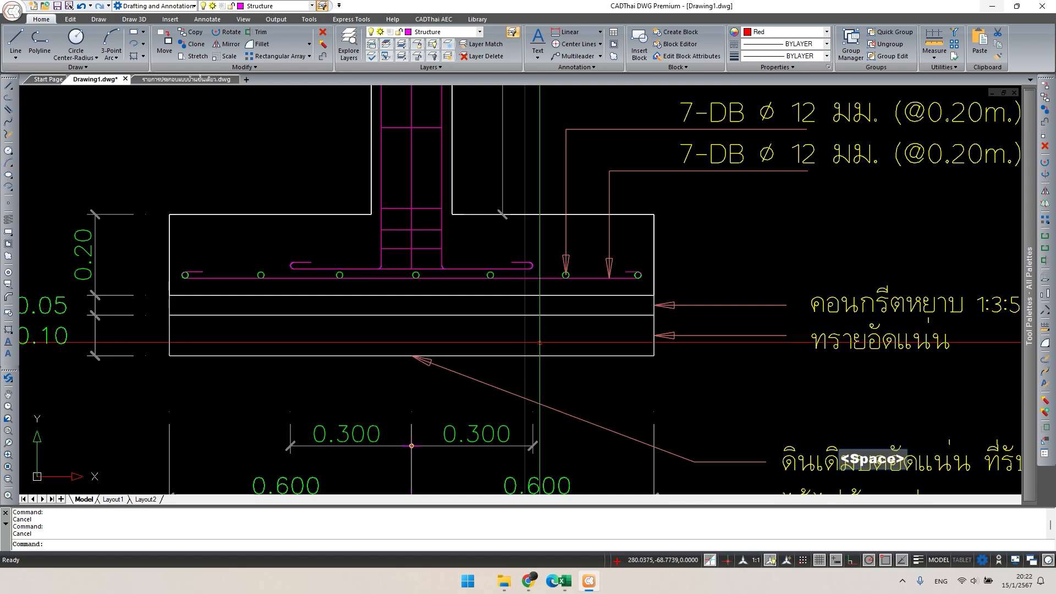
left_click(451, 183)
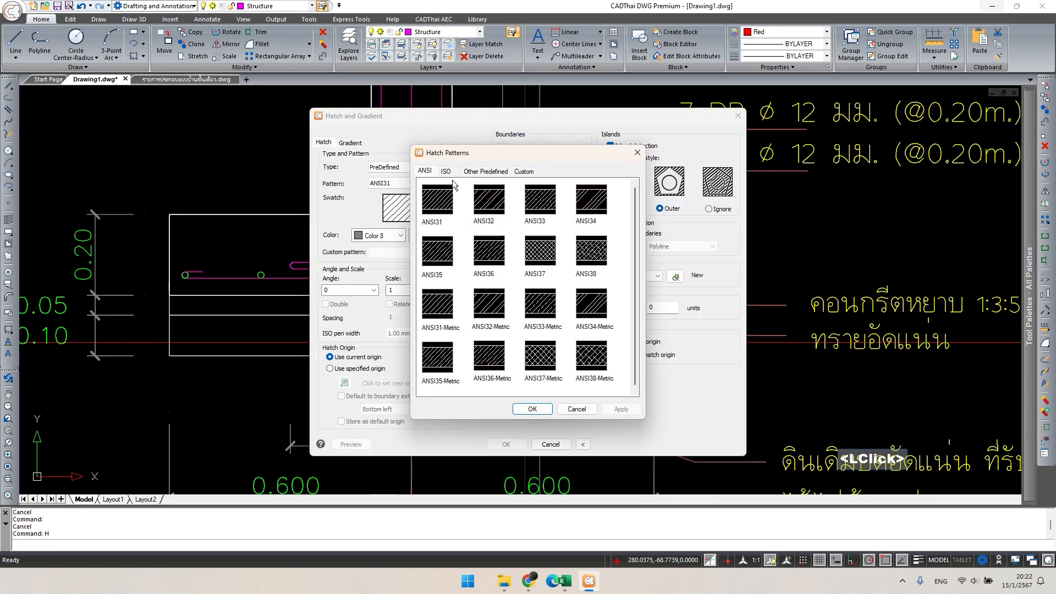
left_click(445, 172)
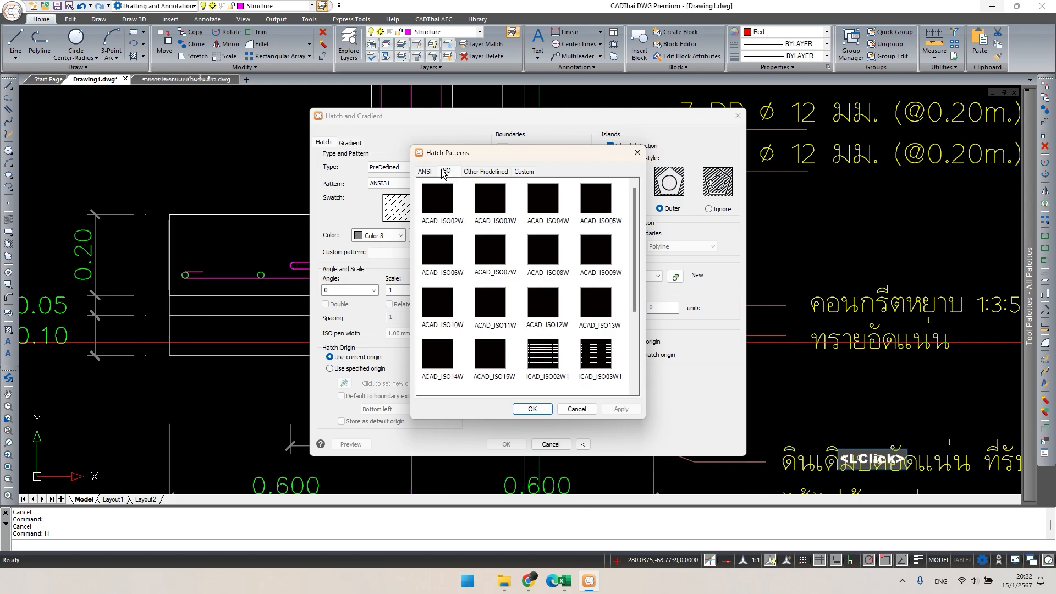
scroll(589, 275, "up", 2)
double_click(482, 262)
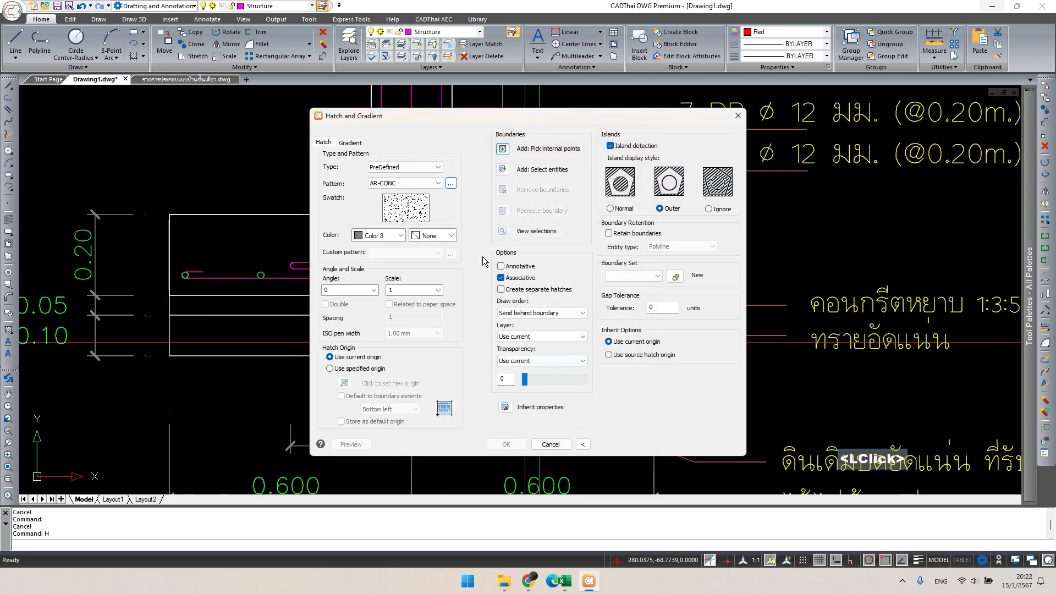
left_click(502, 149)
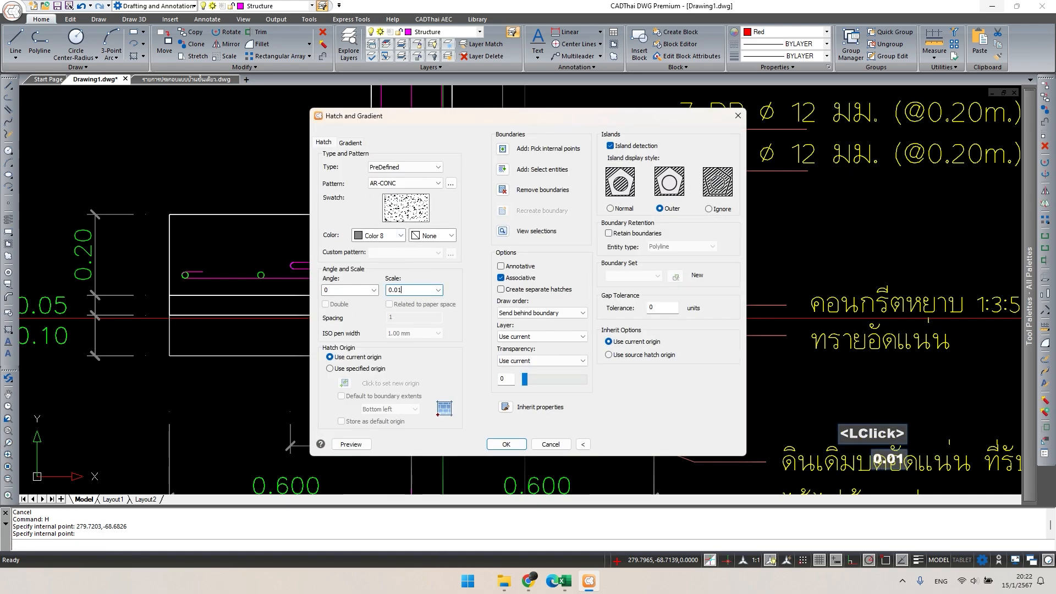
left_click(366, 445)
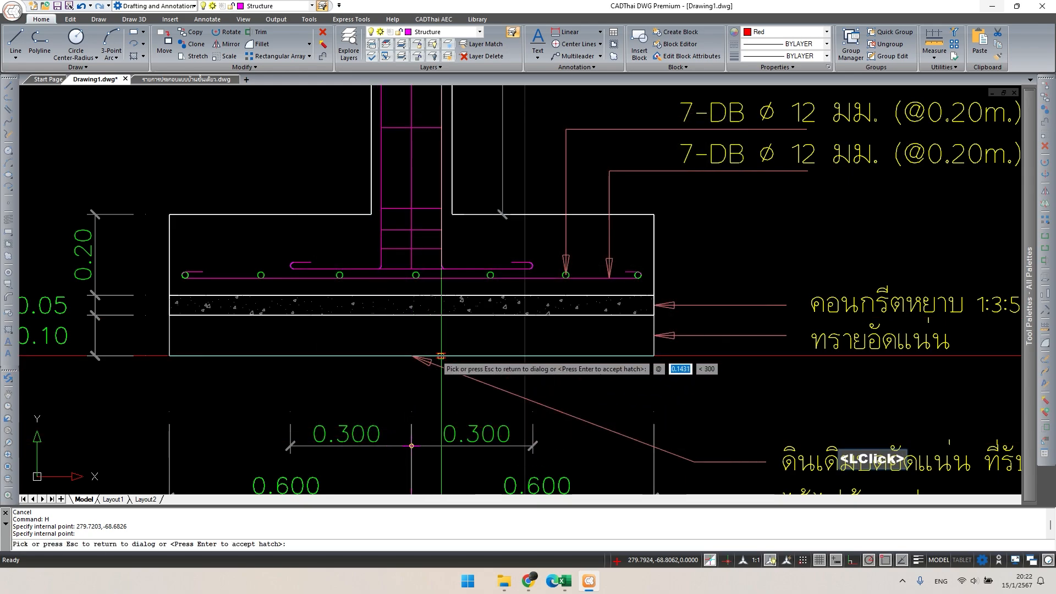
key("Return")
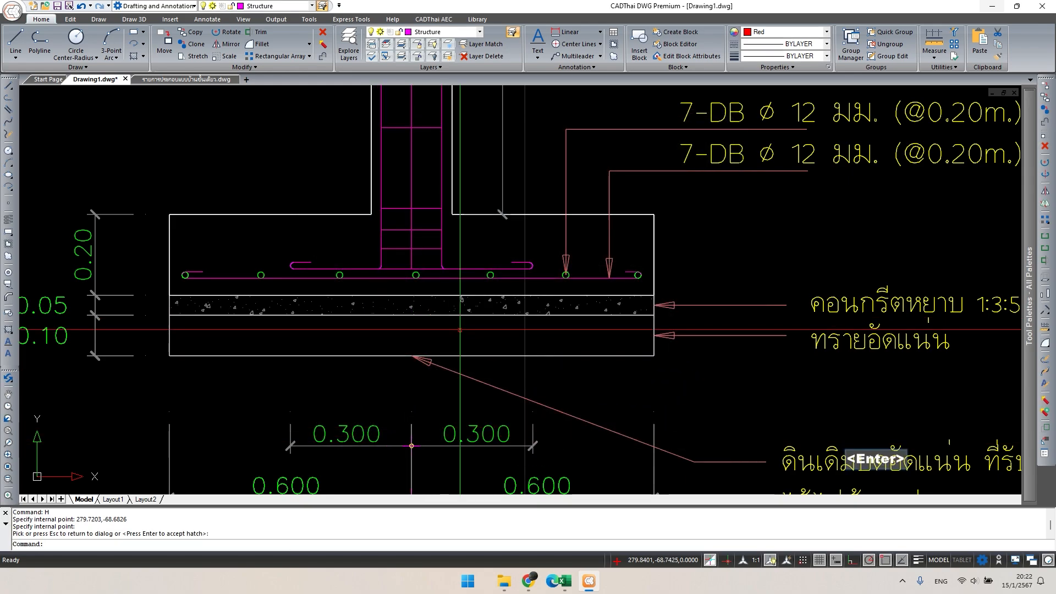
- Hatch the 0.10 m sand layer beneath the lean concrete with the AR-SAND pattern
middle_click_drag(426, 338, 447, 359)
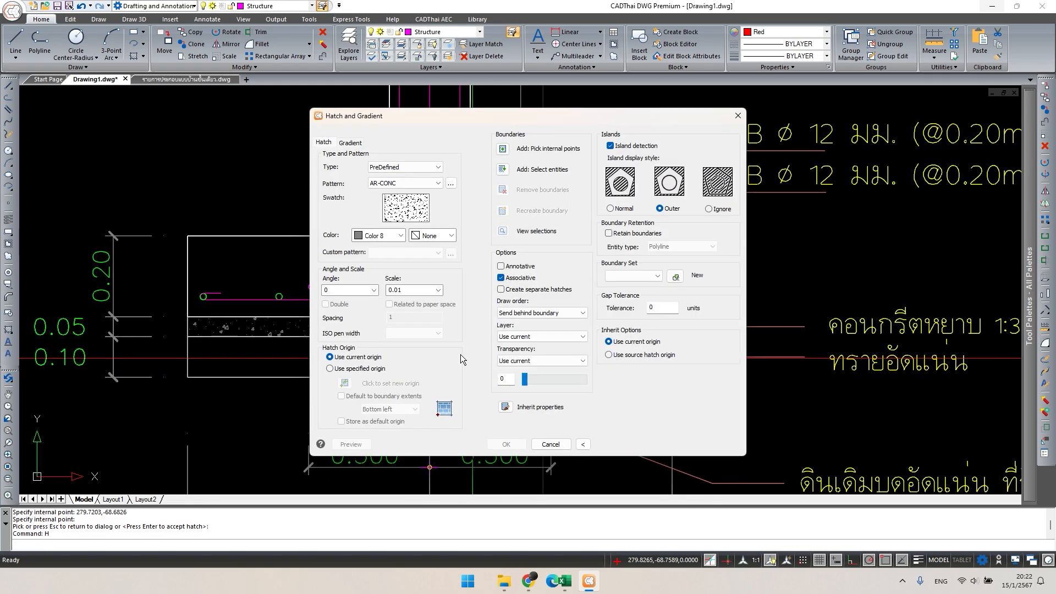
left_click(501, 152)
left_click(386, 365)
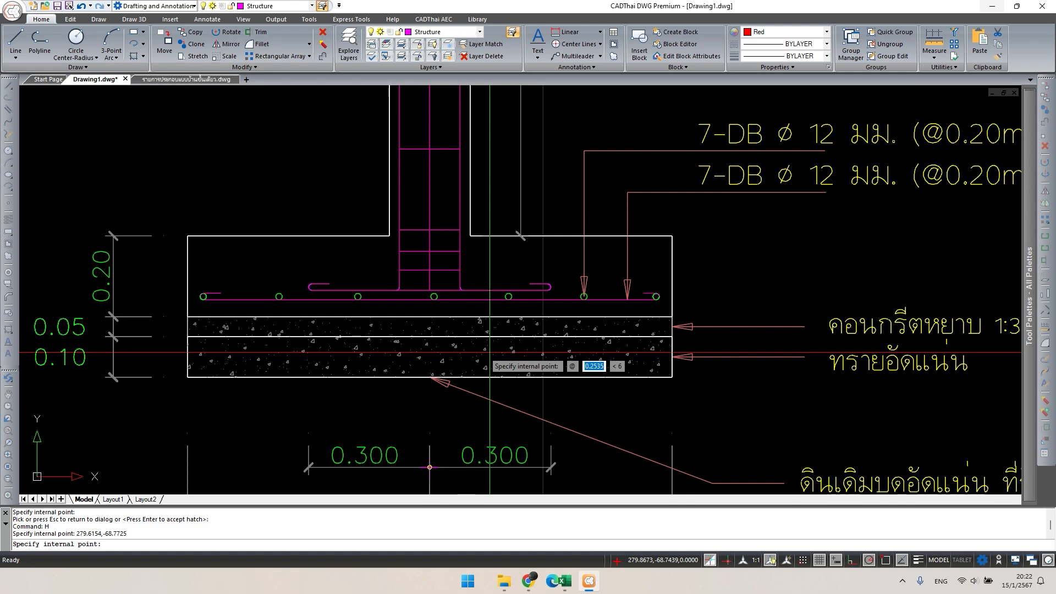
key("Escape")
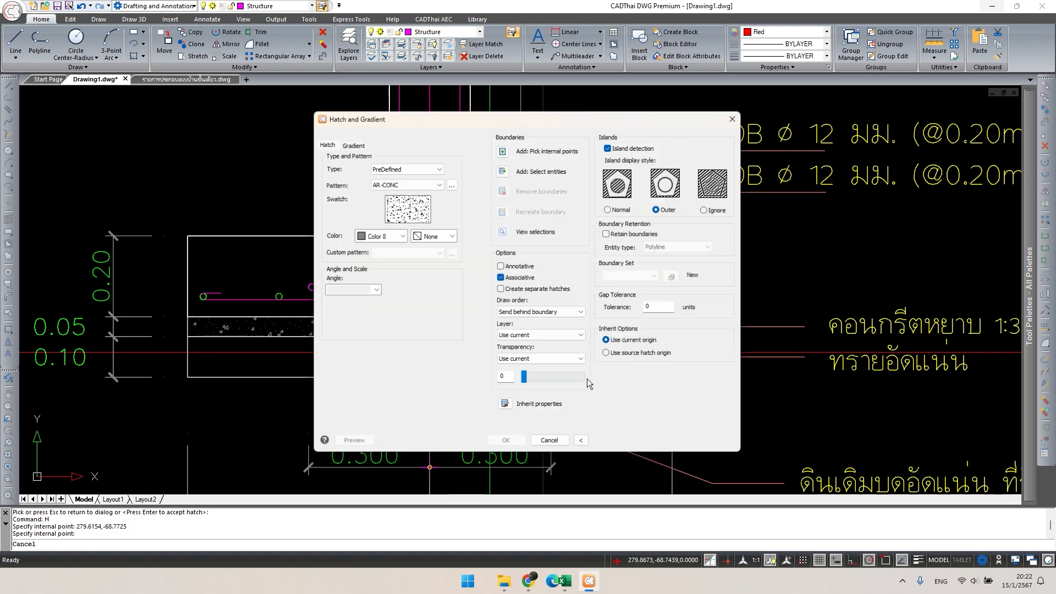
left_click(451, 184)
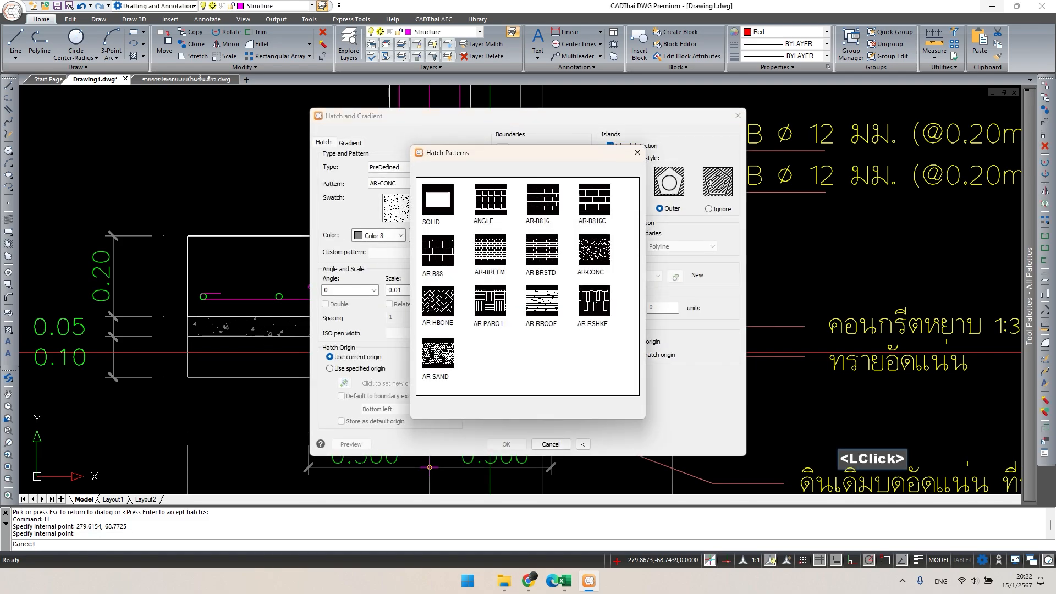
left_click(532, 410)
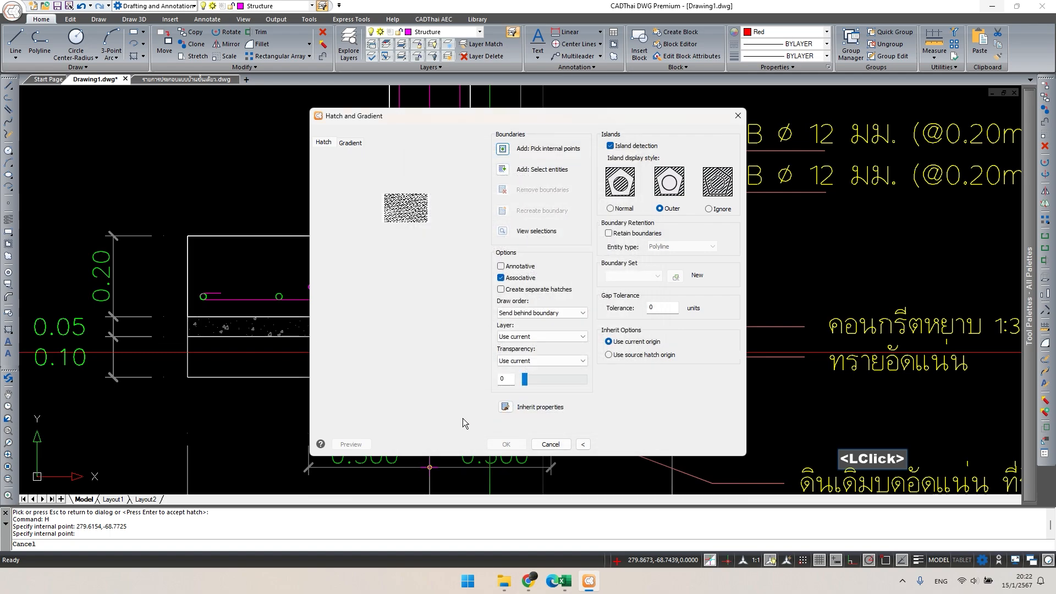
left_click(351, 444)
left_click(360, 369)
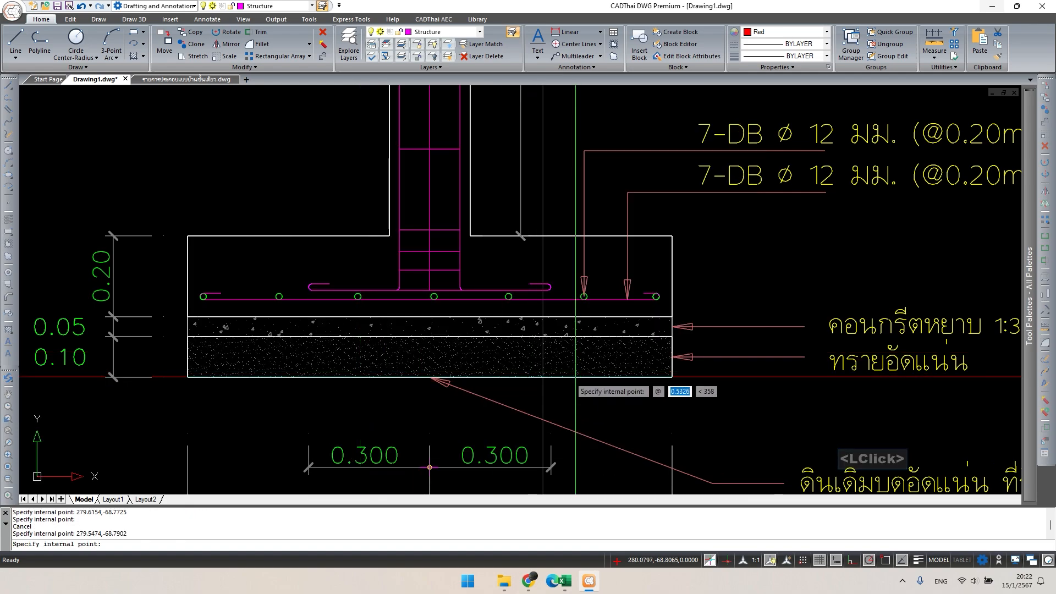
key("Return")
left_click(507, 446)
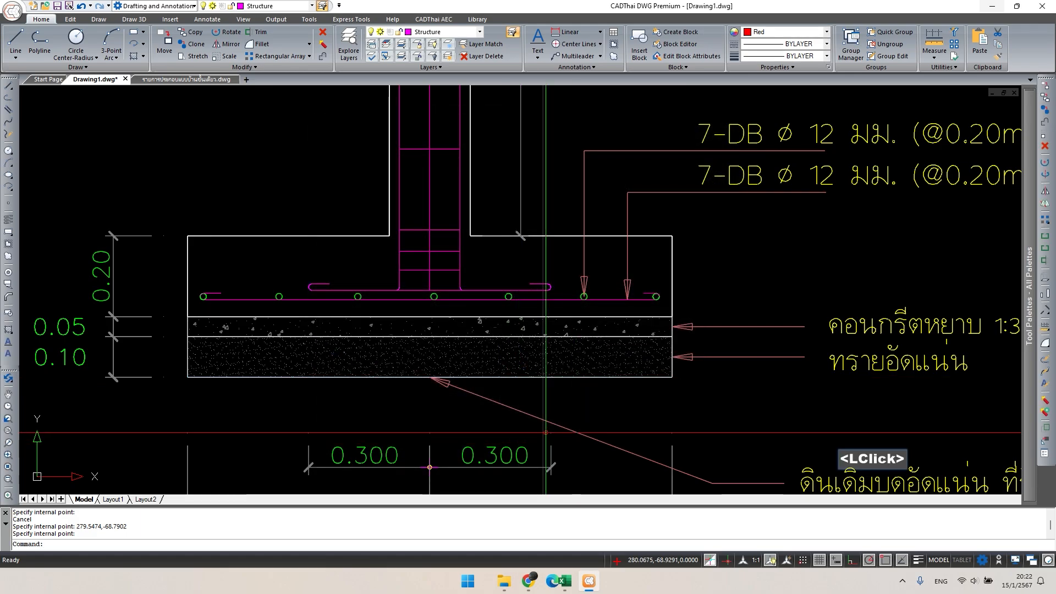
- Move the complete F1 footing plan, section and title horizontally to the left part of the drawing sheet
scroll(670, 401, "down", 1)
middle_click_drag(669, 401, 589, 340)
key("Escape")
scroll(451, 268, "down", 1)
scroll(447, 265, "down", 5)
middle_click_drag(446, 265, 477, 336)
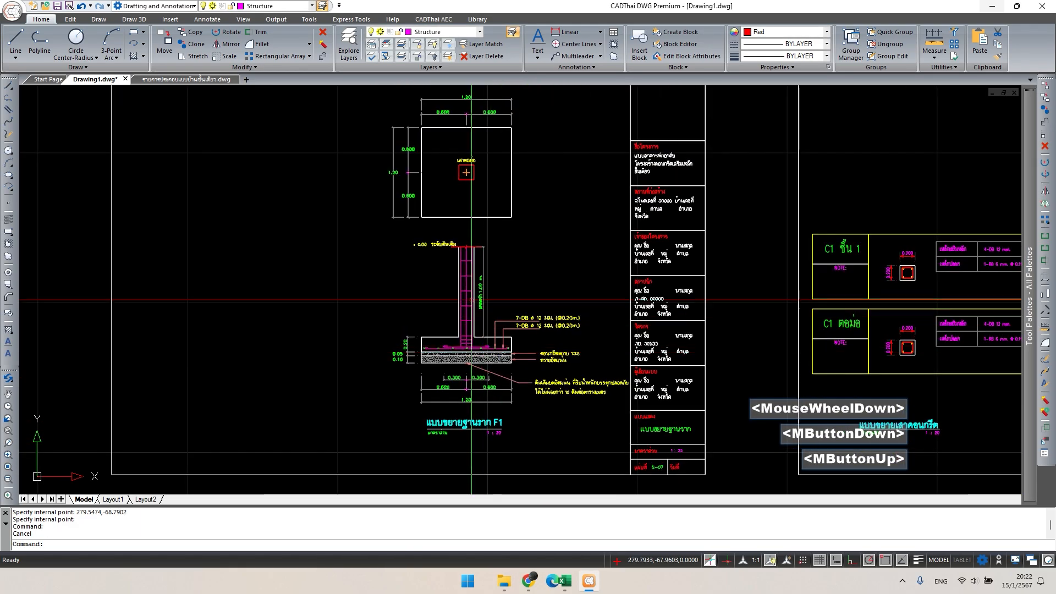
scroll(470, 299, "down", 1)
middle_click_drag(470, 299, 466, 311)
key("Escape")
left_click(368, 137)
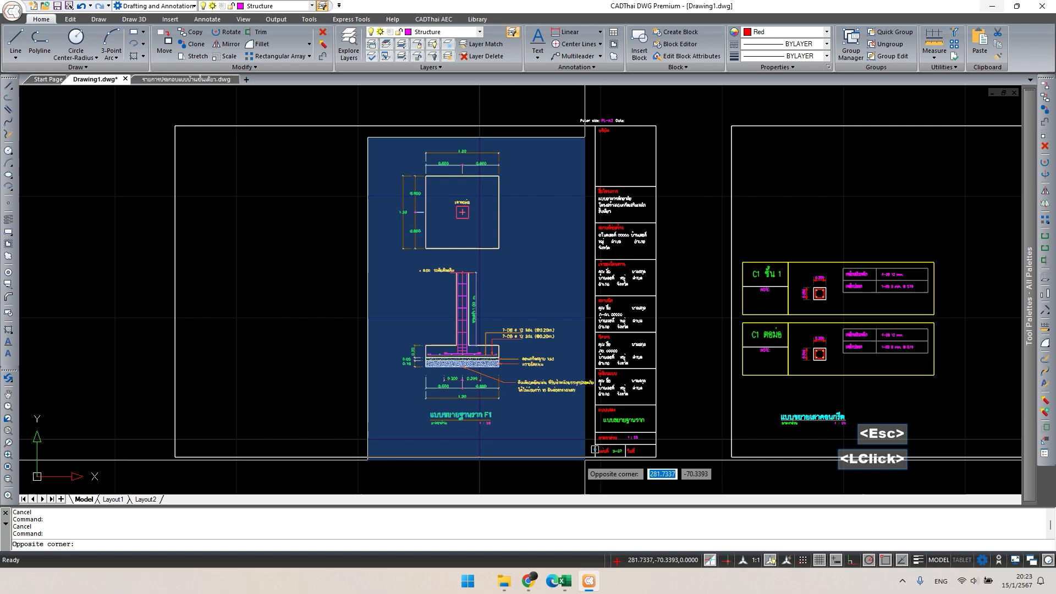
left_click(584, 431)
middle_click_drag(510, 311, 561, 317)
type("m")
key("Return")
left_click(607, 298)
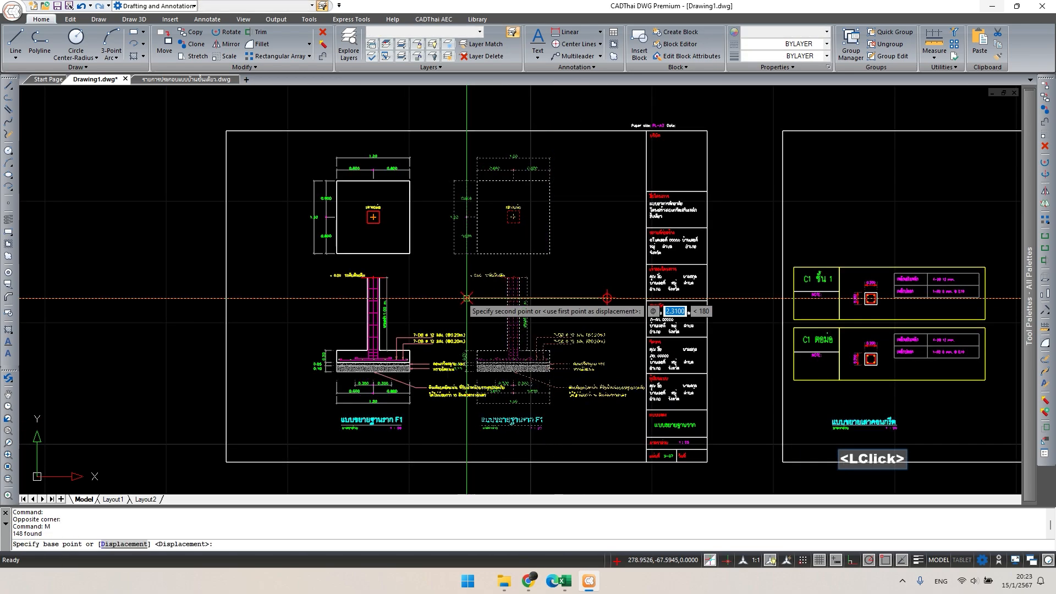
left_click(410, 298)
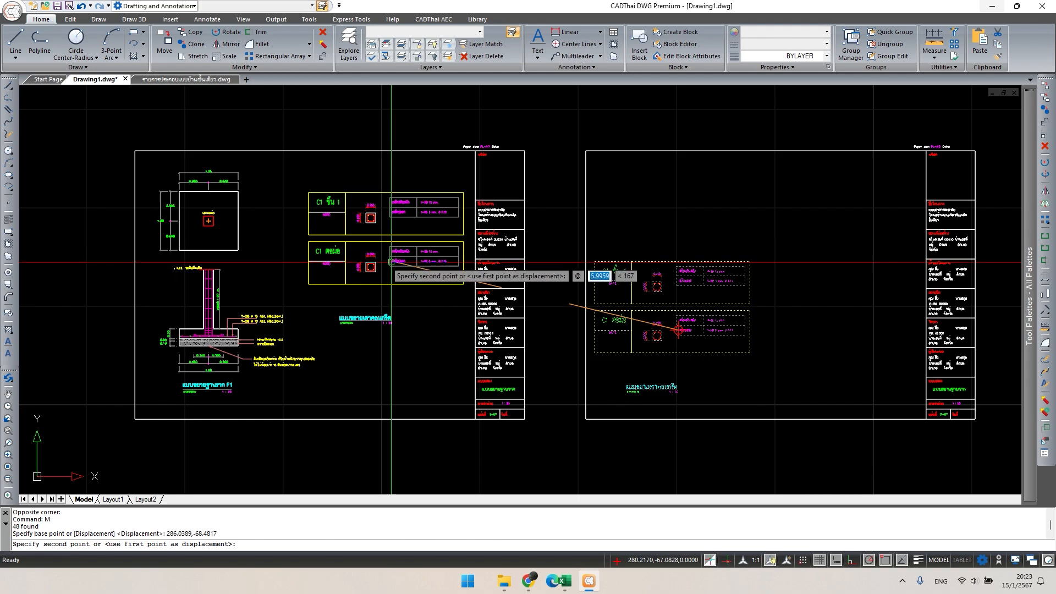
- Move the C1 column details and their title from the adjacent sheet into the free space beside the F1 footing details
left_click(384, 272)
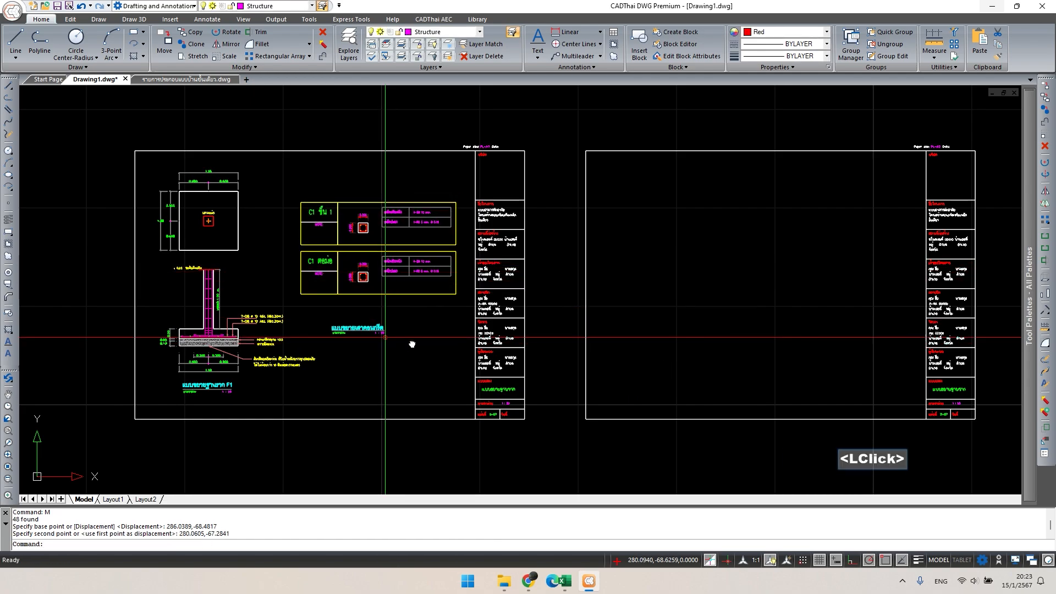
middle_click_drag(413, 342, 460, 346)
key("Escape")
- Change the drawing title in the footing sheet's title block to "แบบขยายฐานราก, เสา"
scroll(597, 444, "up", 3)
scroll(597, 444, "up", 1)
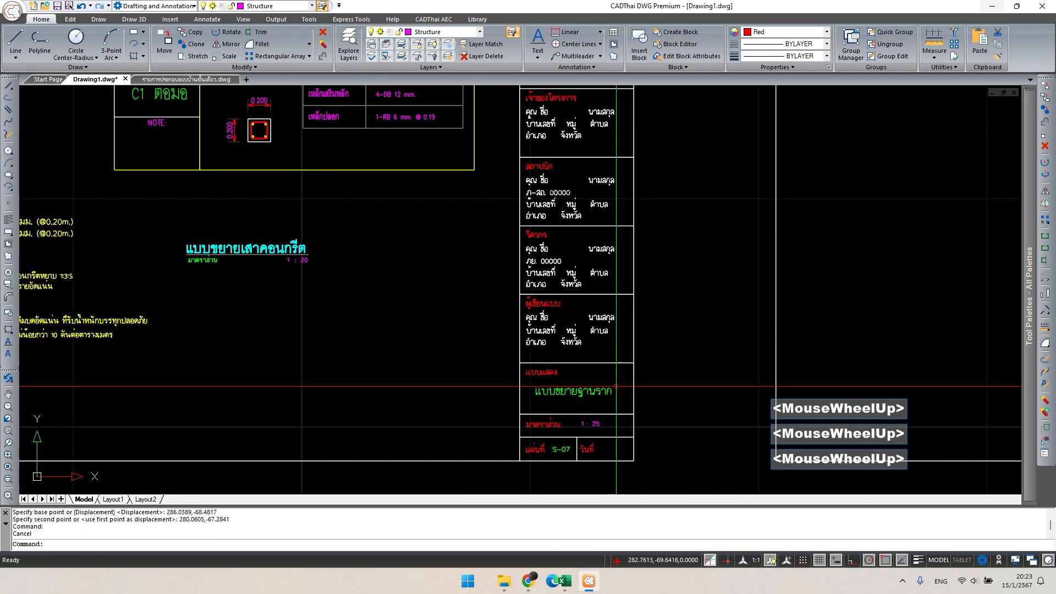
double_click(610, 393)
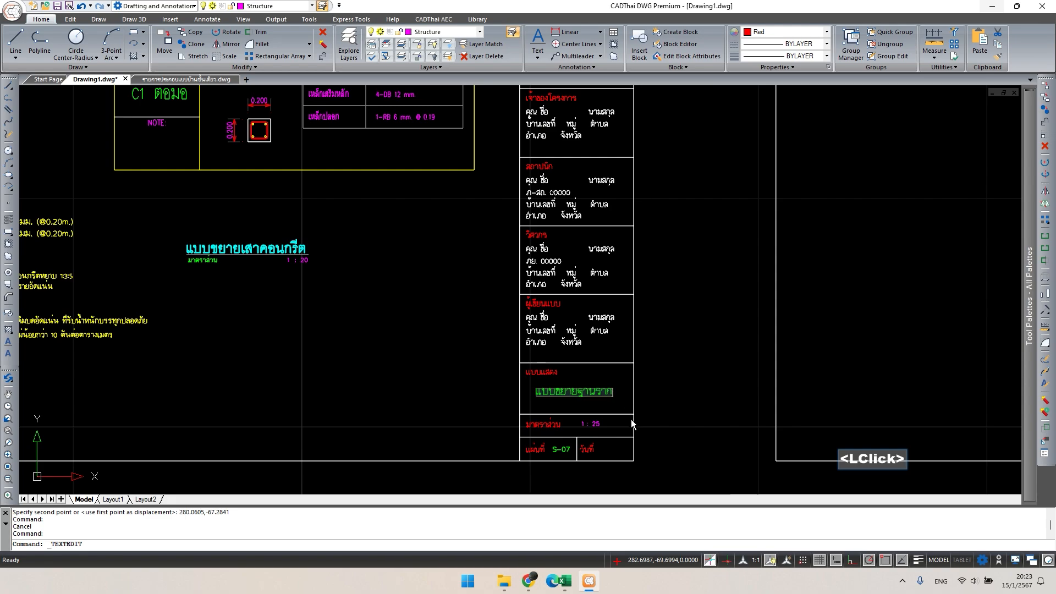
type(", เสา")
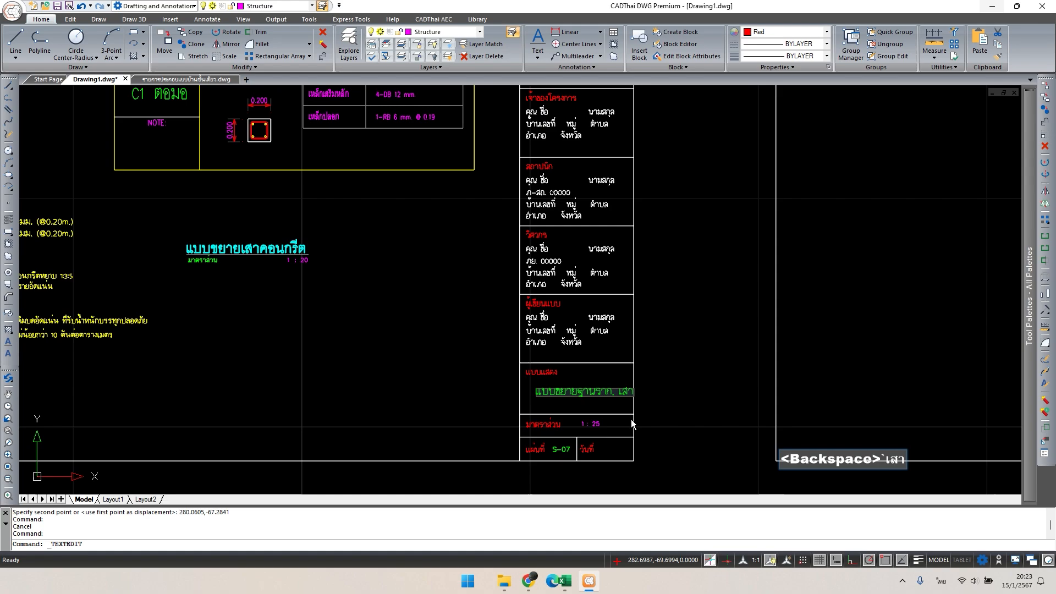
left_click(627, 418)
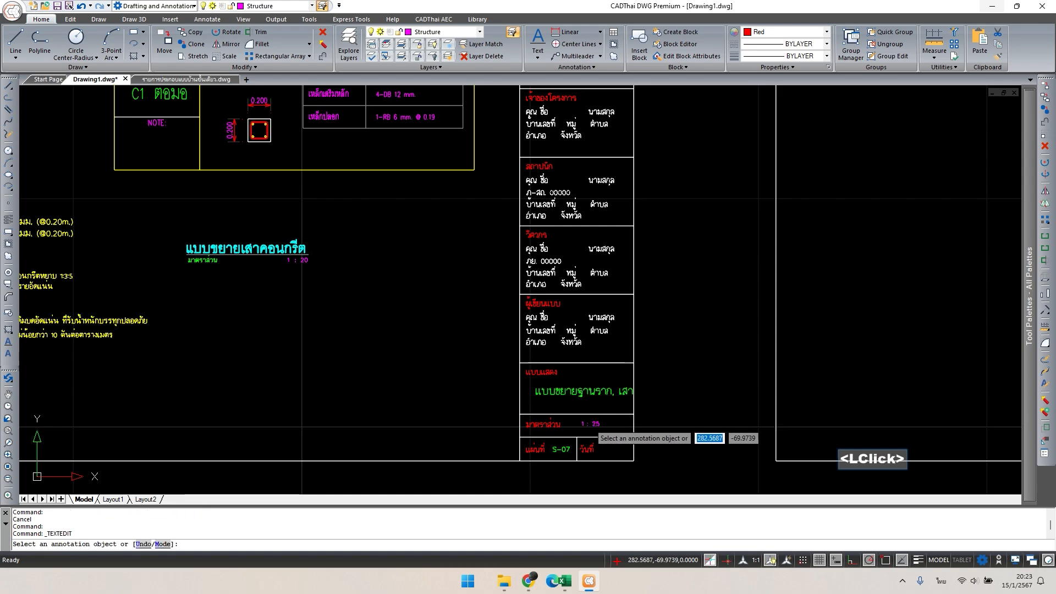
- Set the drawing scale in the footing sheet's title block to 1 : 20
scroll(597, 424, "up", 2)
left_click(597, 423)
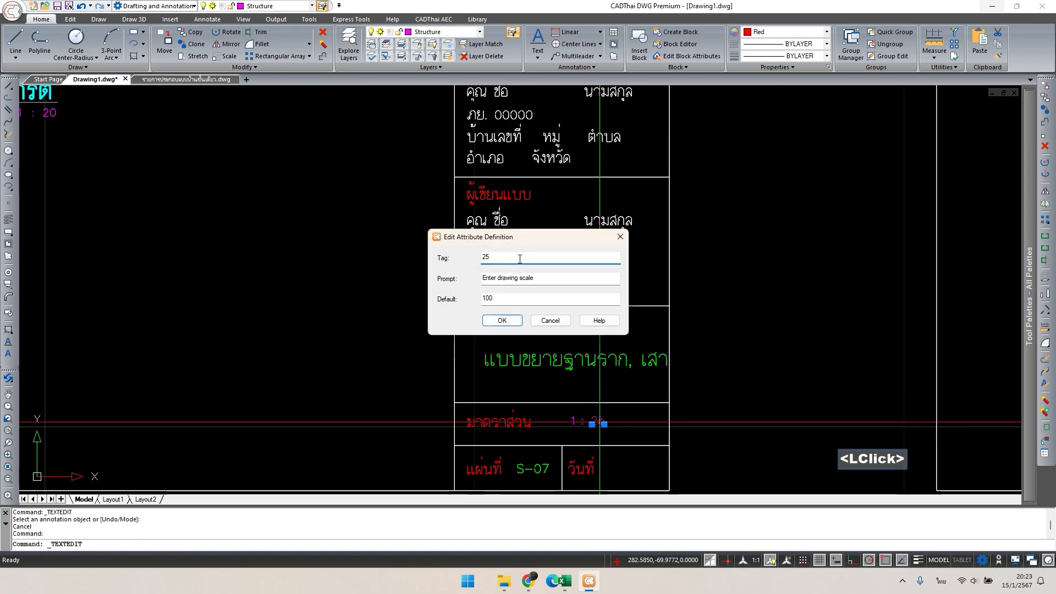
left_click(495, 324)
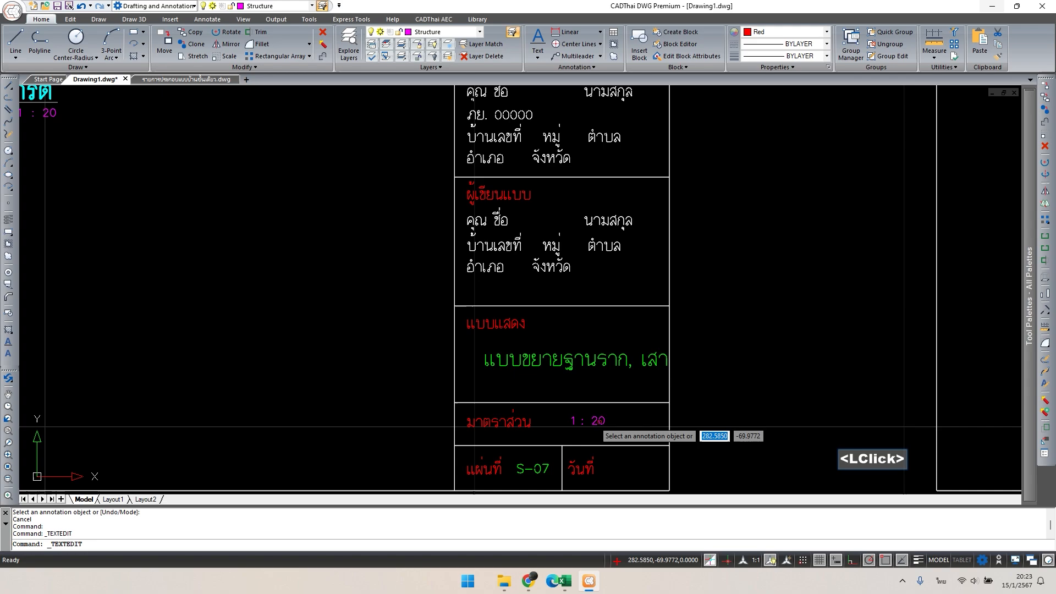
- Shift the drawing title "แบบขยายฐานราก, เสา" slightly to the left so it fits within its title block cell
left_click(556, 336)
left_click(554, 380)
scroll(554, 382, "up", 1)
scroll(555, 382, "up", 1)
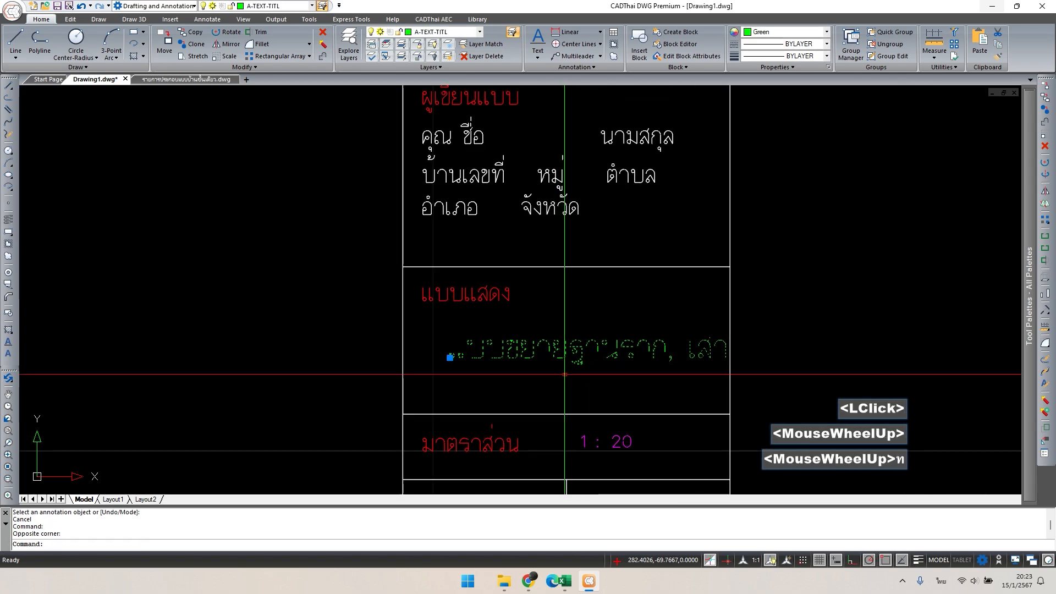
key("space")
key("Escape")
type("m")
key("space")
left_click(617, 387)
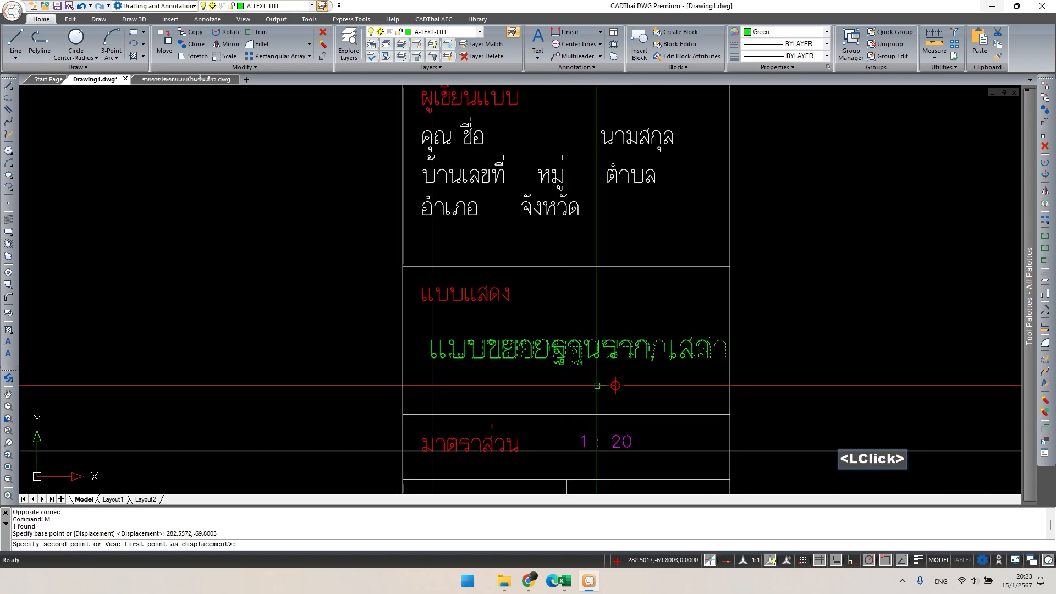
left_click(598, 387)
key("Escape")
- Move the complete B5 beam detail from below the sheets into the empty sheet beside the footing sheet
scroll(580, 286, "down", 3)
scroll(456, 344, "down", 1)
middle_click_drag(457, 344, 432, 354)
scroll(432, 358, "down", 3)
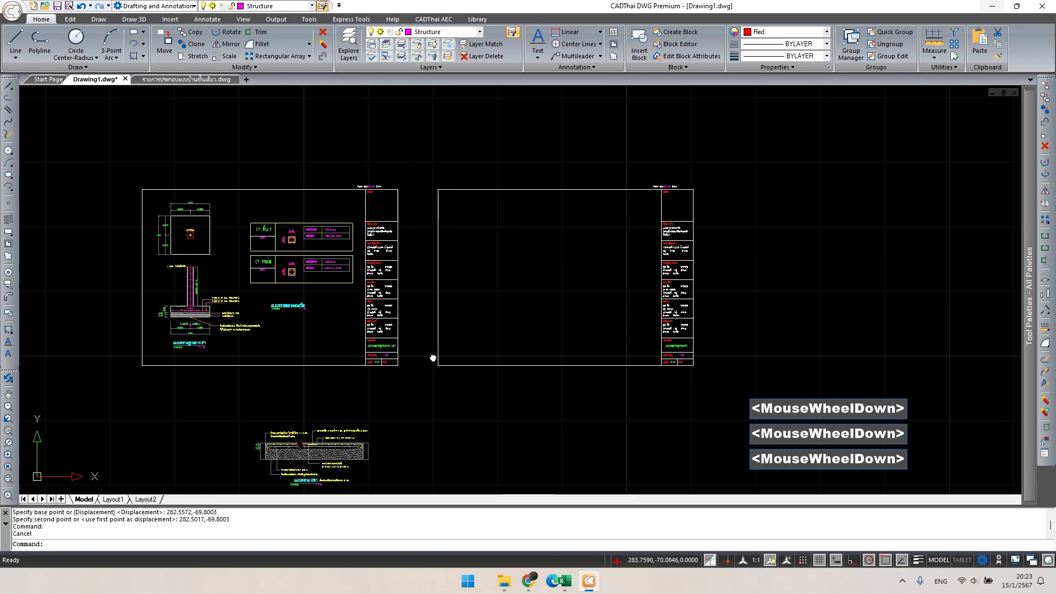
scroll(431, 374, "up", 3)
left_click(507, 447)
left_click(147, 283)
scroll(292, 344, "down", 3)
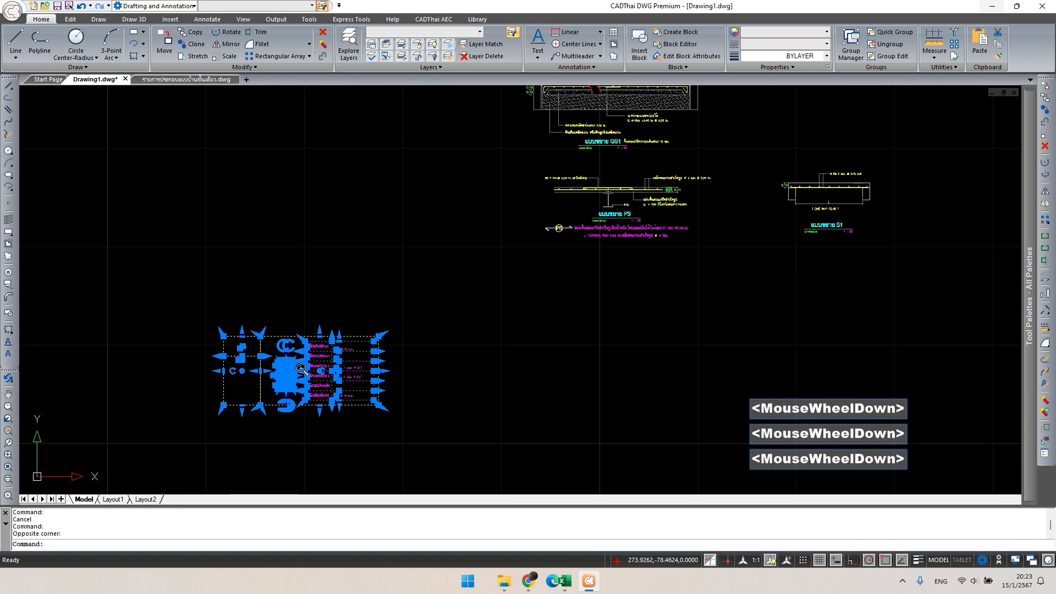
scroll(313, 385, "down", 2)
mouse_move(311, 385)
middle_mouse_down()
mouse_move(319, 394)
mouse_move(295, 410)
middle_mouse_up()
type("m")
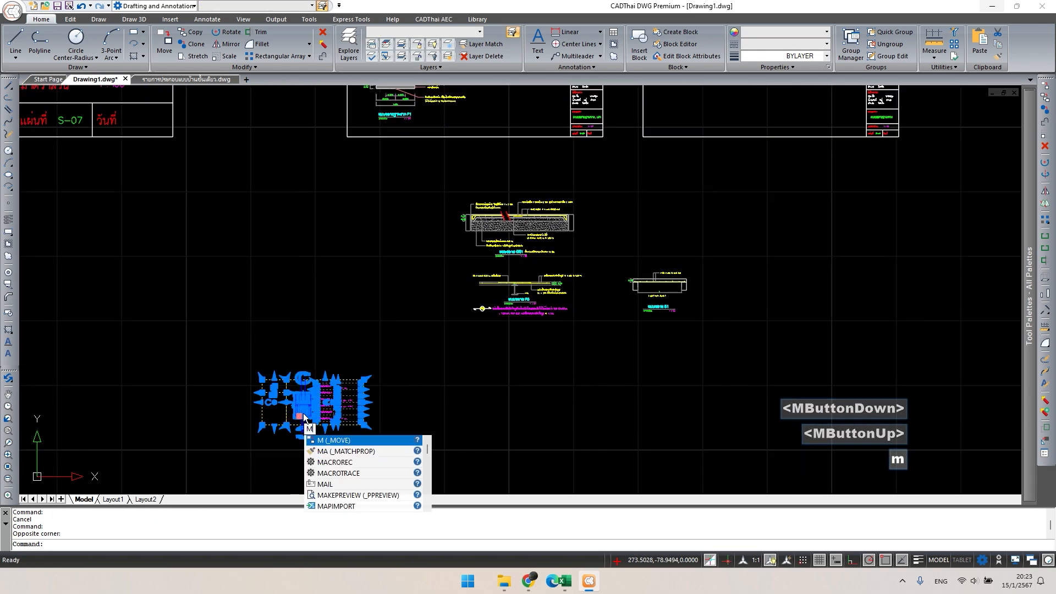
key("space")
left_click(300, 416)
scroll(440, 292, "down", 1)
middle_click_drag(455, 275, 355, 428)
scroll(521, 276, "up", 3)
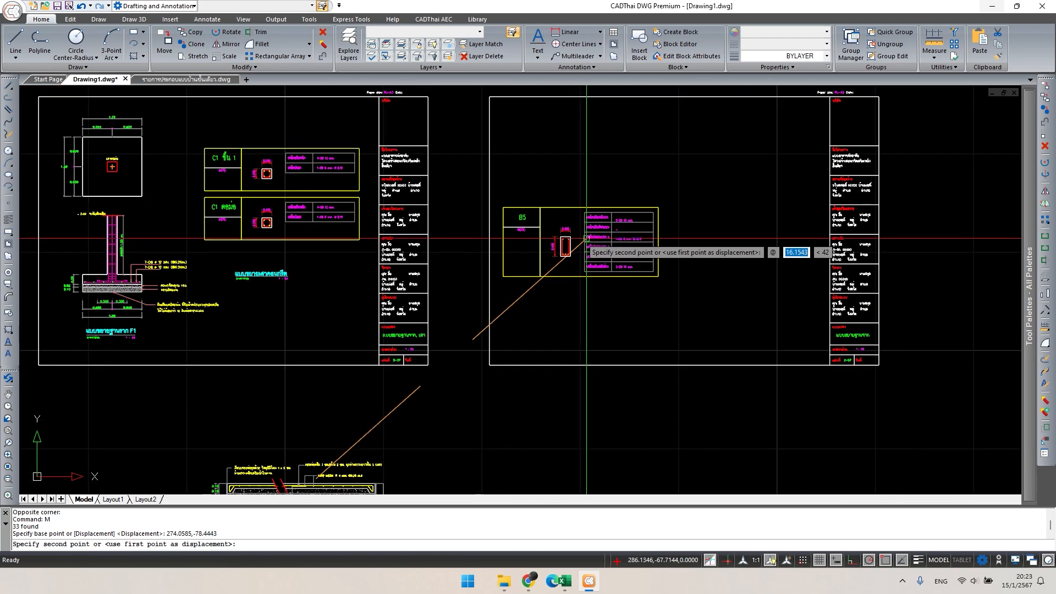
left_click(587, 239)
key("Escape")
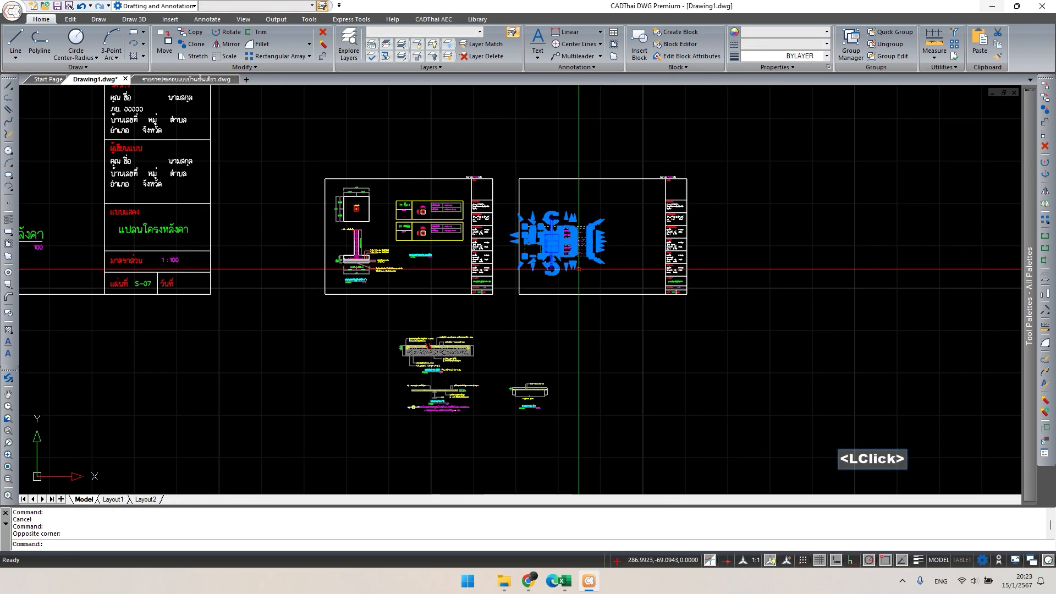
scroll(579, 269, "up", 2)
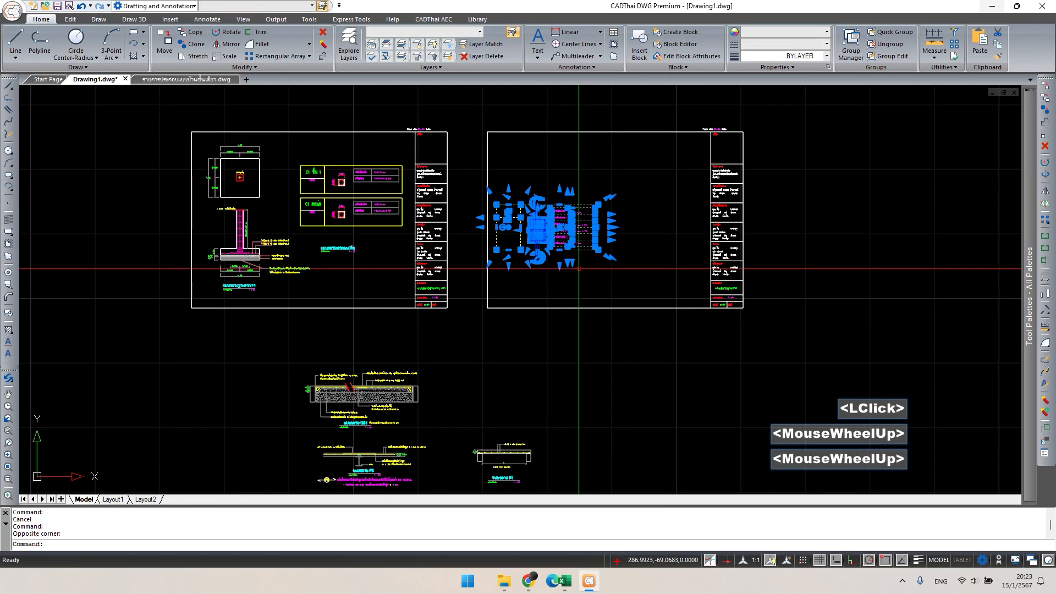
key("Escape")
- Examine the GS1 ground slab detail and its title text
middle_click_drag(471, 407, 377, 354)
scroll(407, 352, "up", 3)
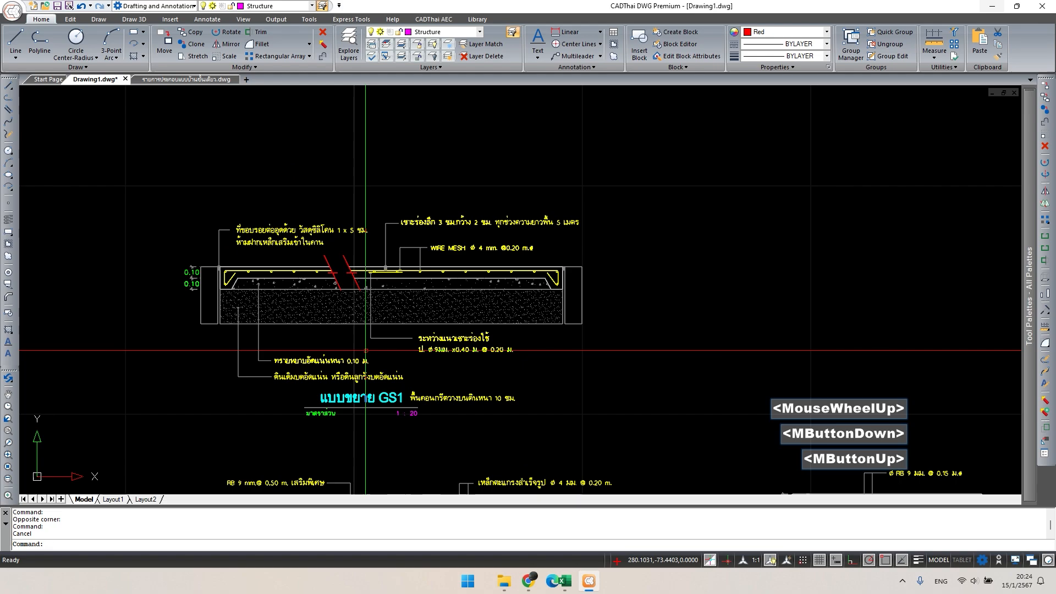
key("Escape")
scroll(393, 402, "up", 2)
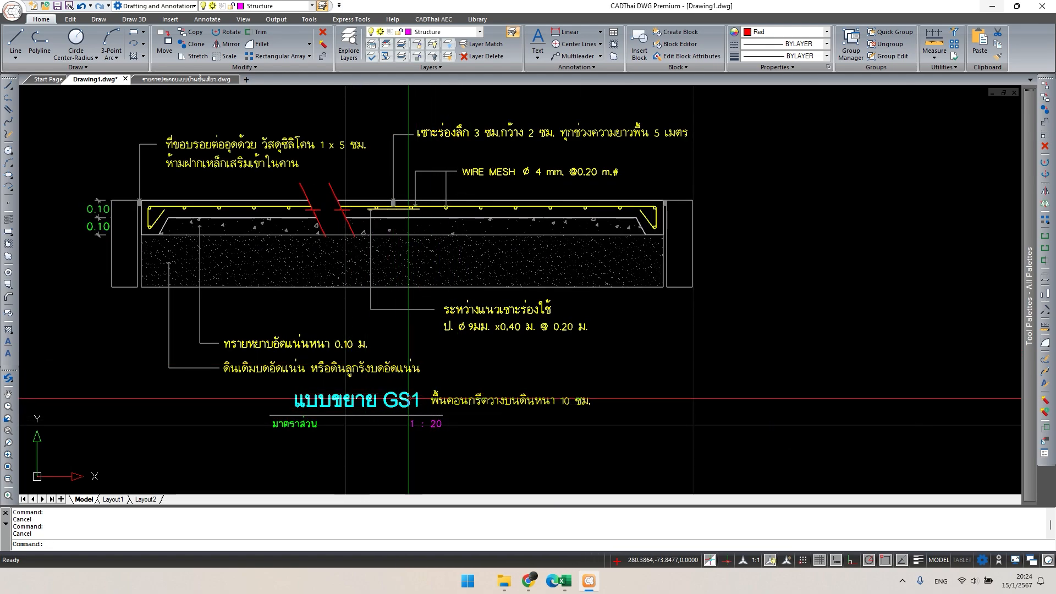
double_click(419, 397)
key("Escape")
- Review the PS, S1 and GS slab symbols on the ground-floor beam and slab plan and erase the stray red rectangle over the PS symbols
scroll(417, 398, "down", 2)
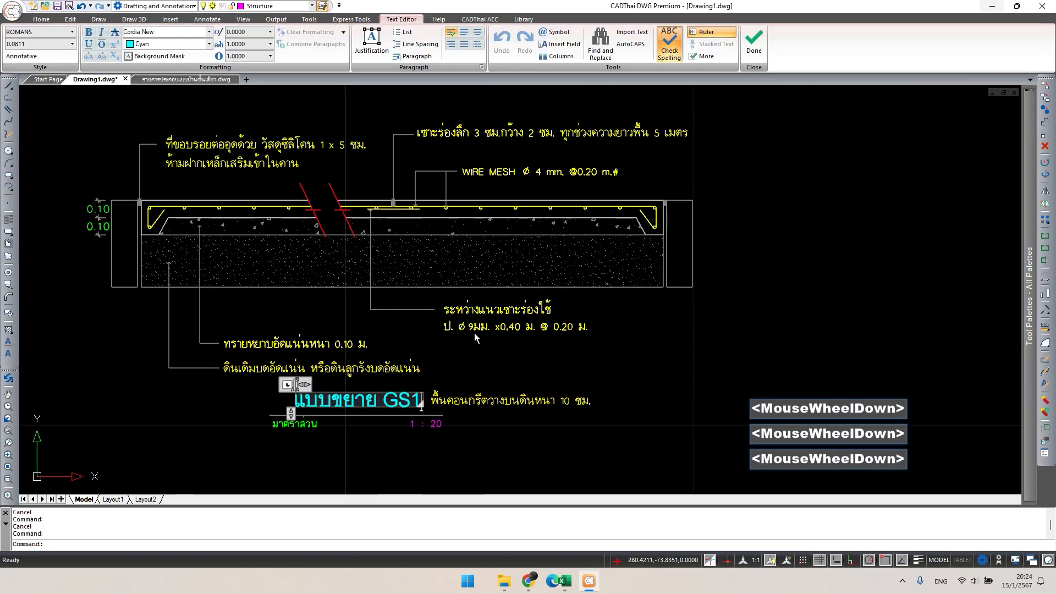
scroll(467, 341, "down", 5)
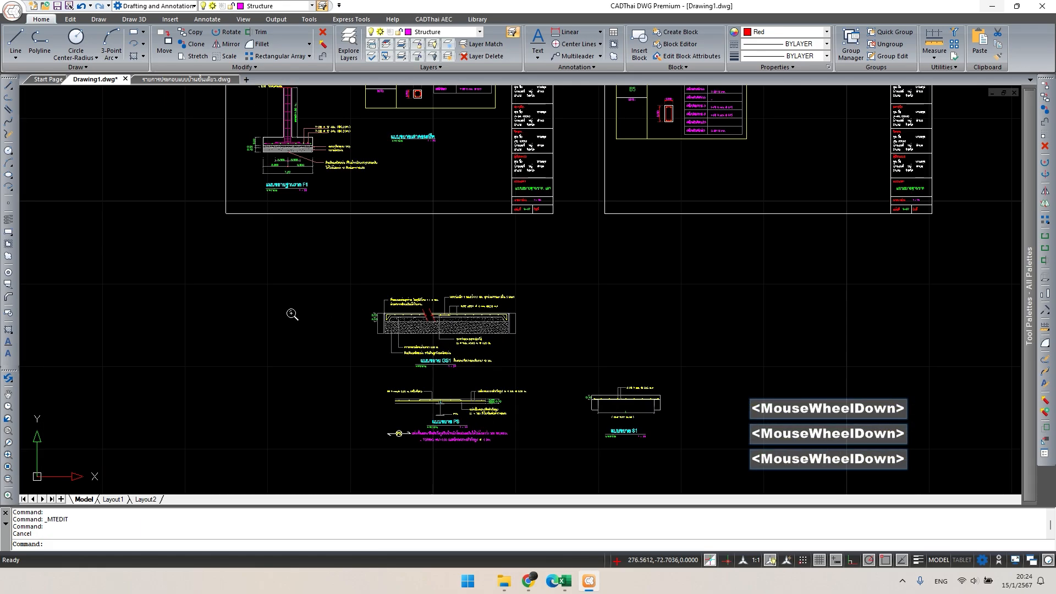
scroll(292, 314, "down", 3)
middle_click_drag(292, 314, 841, 372)
scroll(525, 312, "down", 2)
middle_click_drag(525, 312, 946, 357)
scroll(479, 328, "down", 1)
middle_click_drag(472, 328, 714, 367)
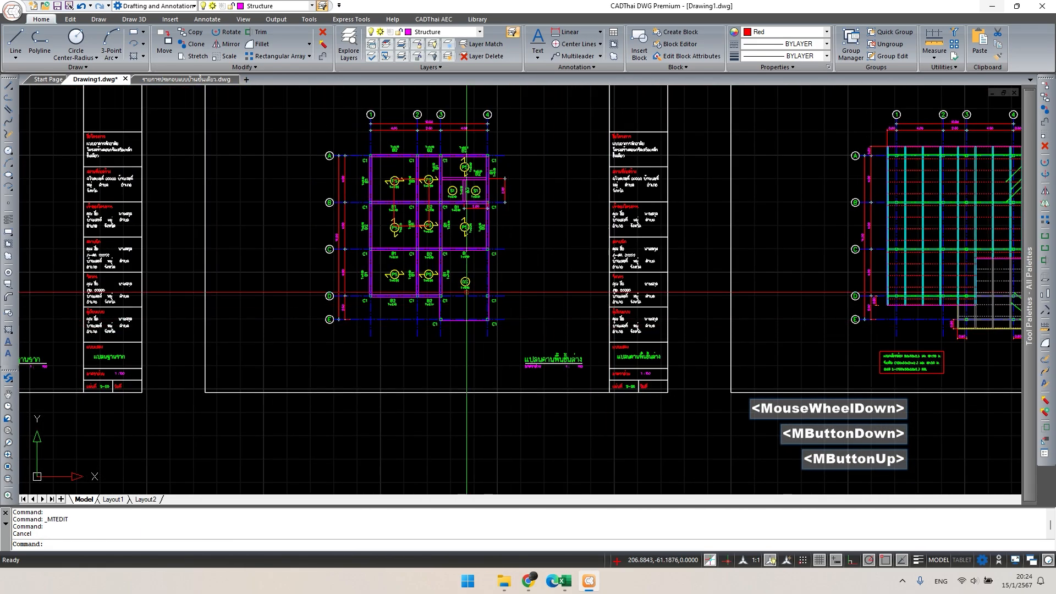
scroll(466, 292, "up", 3)
scroll(418, 258, "down", 2)
scroll(495, 300, "up", 3)
mouse_move(418, 258)
middle_mouse_down()
mouse_move(495, 299)
mouse_move(440, 312)
mouse_move(439, 363)
middle_mouse_up()
scroll(439, 306, "down", 2)
key("Escape")
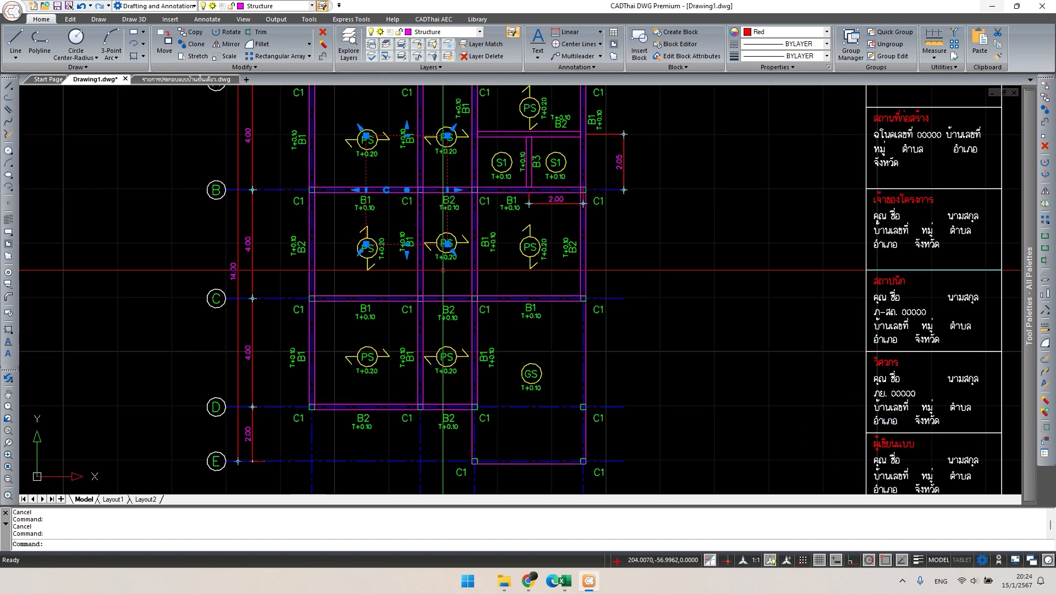
scroll(770, 322, "down", 2)
middle_click_drag(770, 322, 301, 180)
key("Escape")
- Move the B5 beam detail out of the second detail sheet into the free space below it
scroll(779, 328, "down", 2)
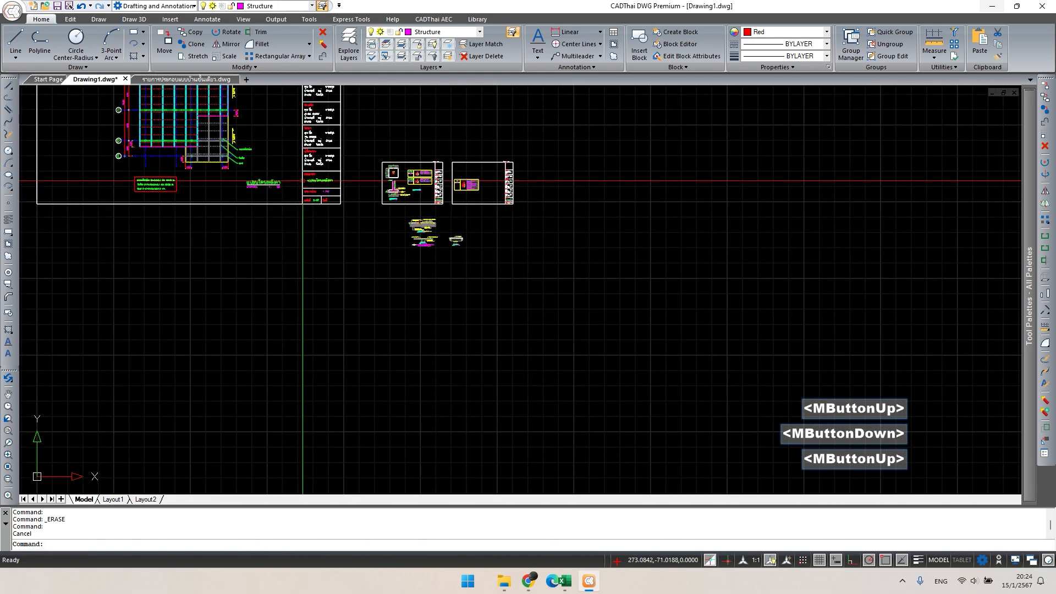
scroll(403, 231, "up", 7)
middle_click_drag(404, 231, 312, 349)
left_click(511, 171)
left_click(641, 247)
type("m")
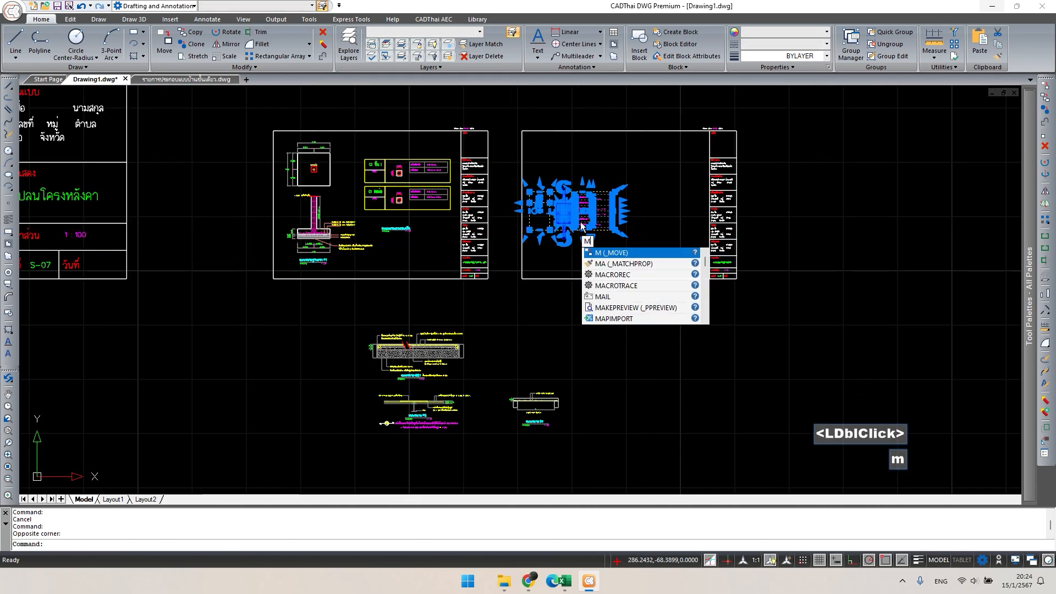
key("space")
left_click(574, 213)
left_click(633, 327)
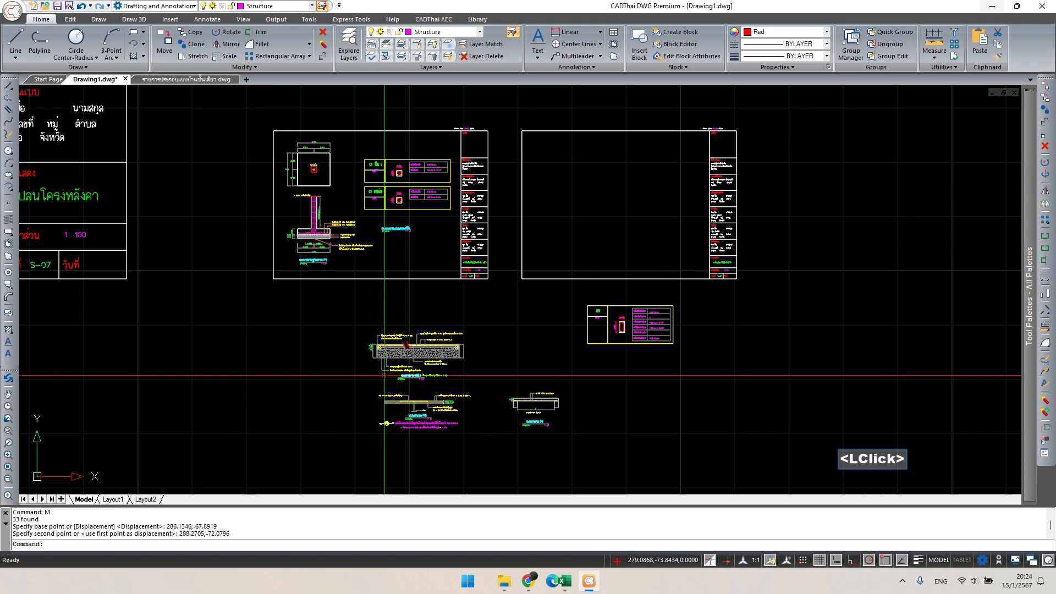
- Move the GS1 and PS slab details together from below the sheets into the left part of the empty detail sheet
scroll(376, 366, "up", 1)
left_click(347, 307)
left_click(524, 462)
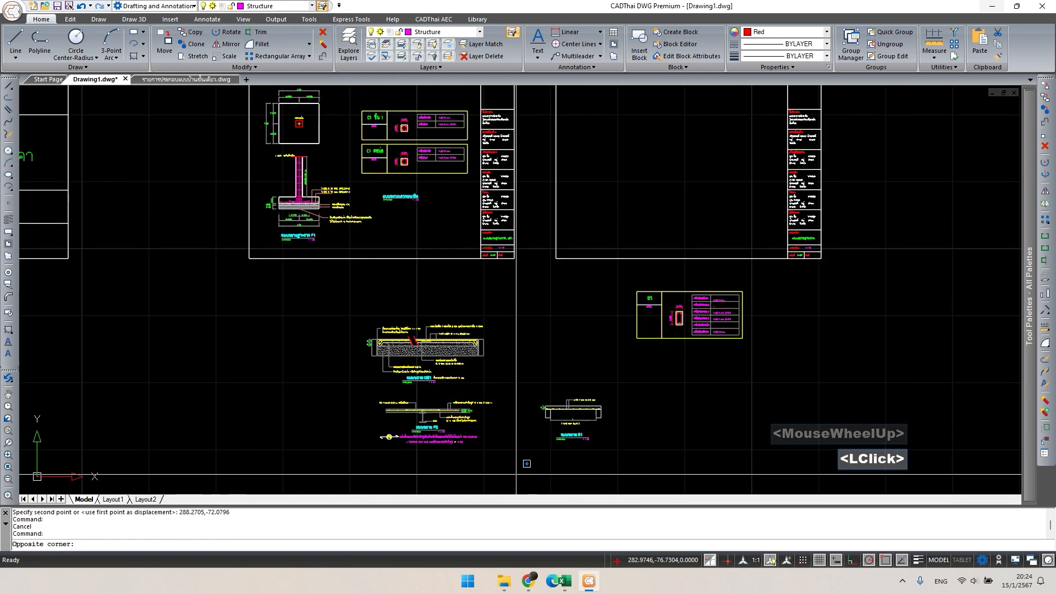
type("m")
key("space")
left_click(434, 392)
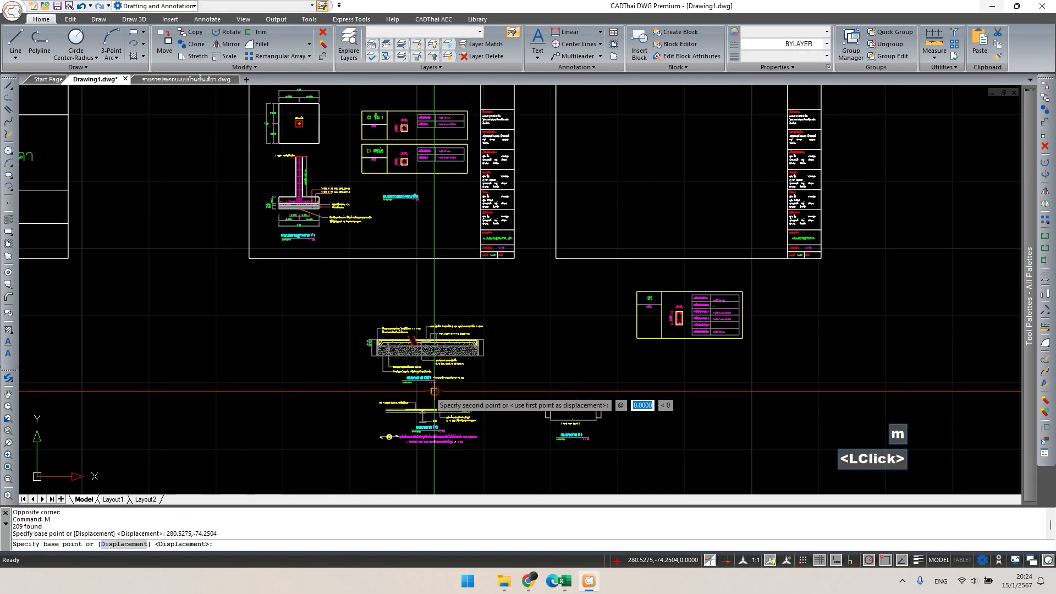
mouse_move(655, 272)
middle_mouse_down()
mouse_move(544, 402)
mouse_move(544, 423)
middle_mouse_up()
scroll(543, 422, "up", 1)
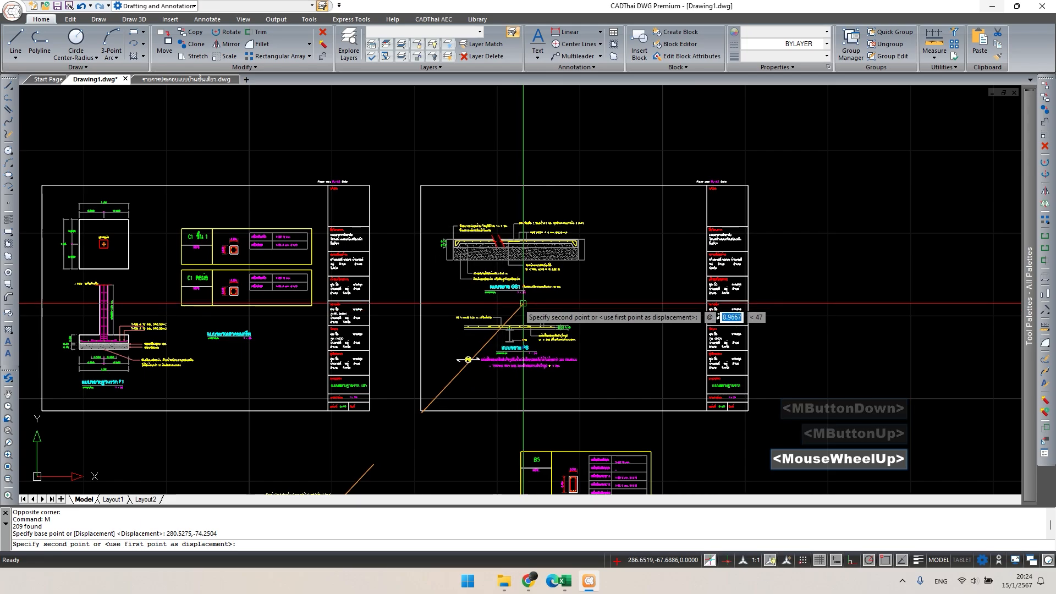
left_click(522, 303)
key("Escape")
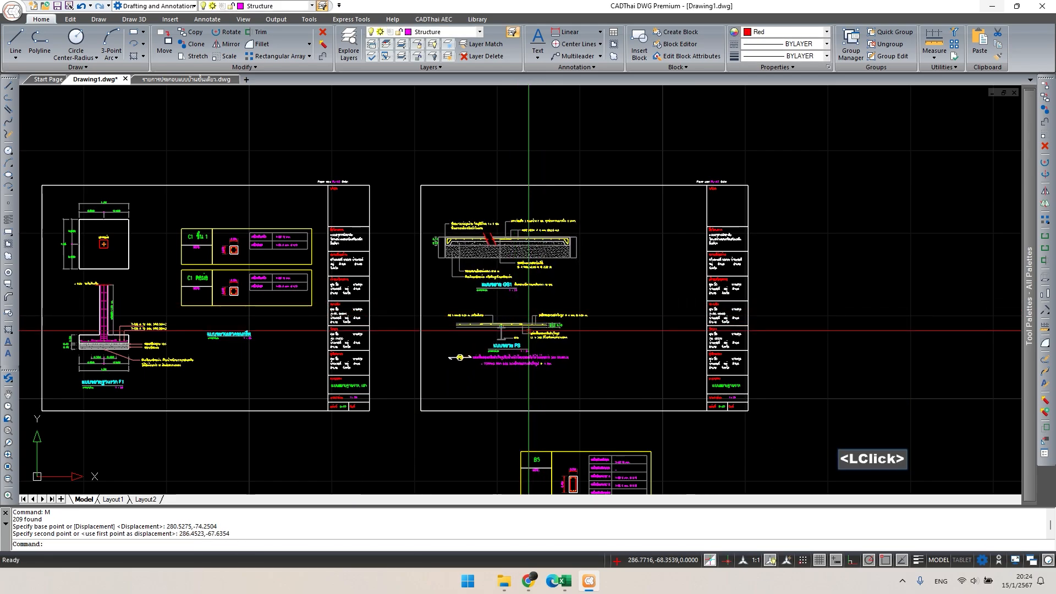
- Change the live load note under the precast slab label in the PS detail to "LL > 200 กิโลกรัมต่อตารางเมตร"
scroll(521, 309, "up", 3)
middle_click_drag(521, 309, 465, 233)
scroll(630, 261, "up", 2)
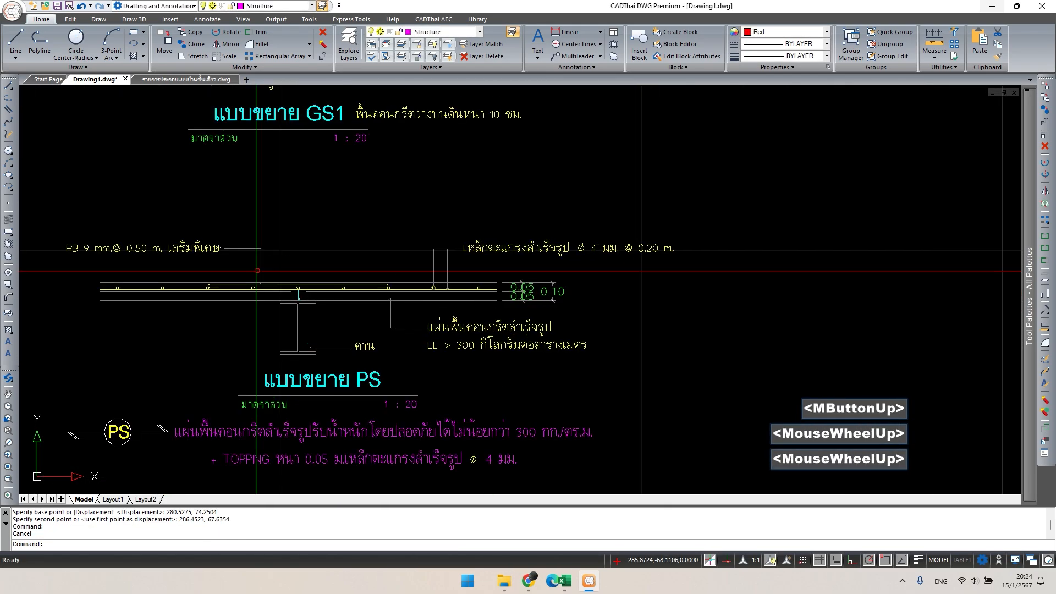
middle_click_drag(174, 265, 260, 258)
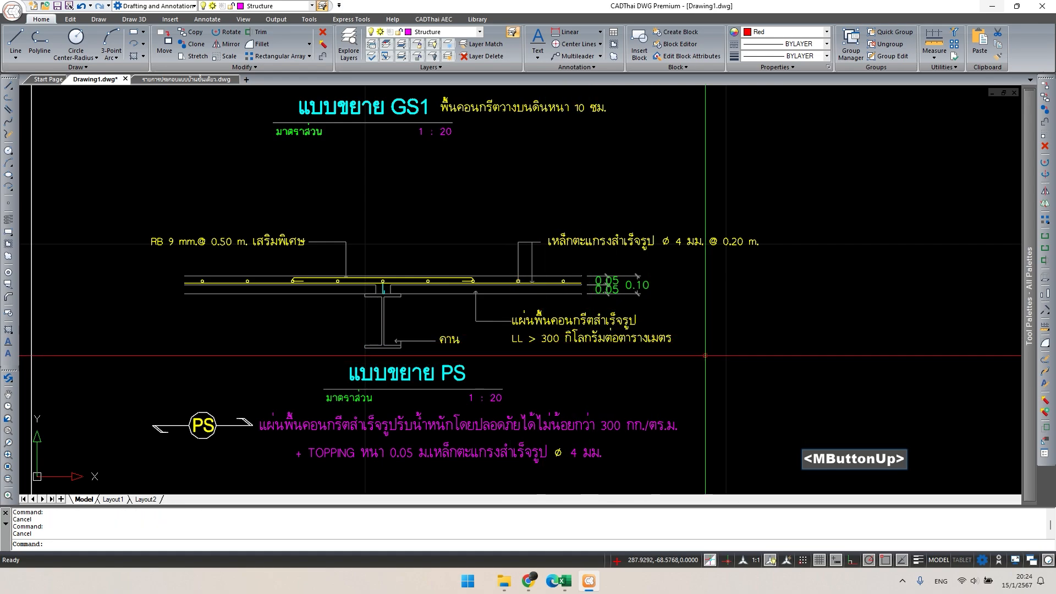
key("Escape")
scroll(550, 358, "up", 1)
scroll(545, 347, "up", 3)
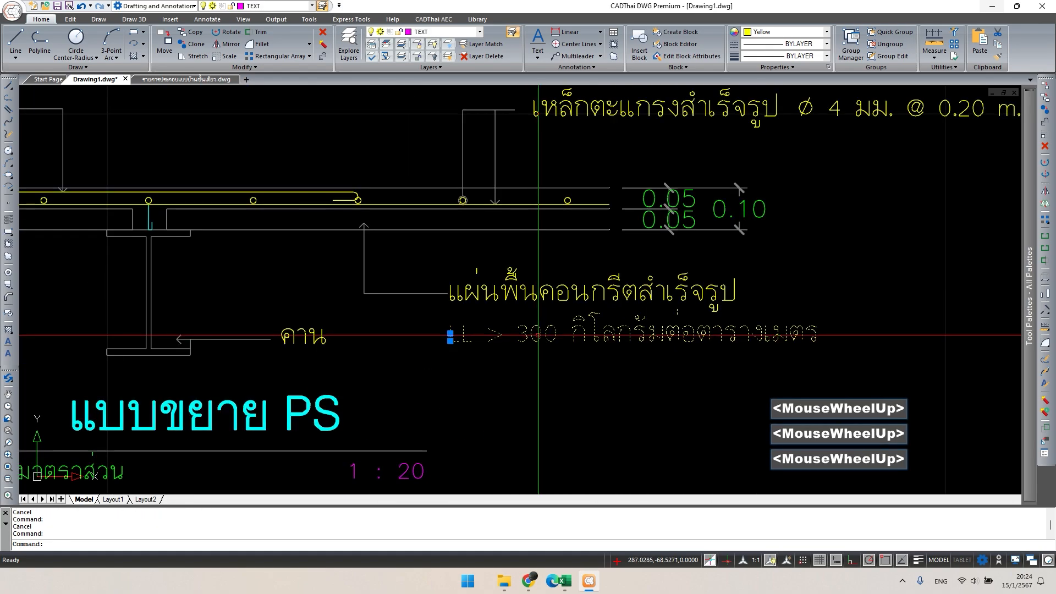
key("Escape")
double_click(530, 345)
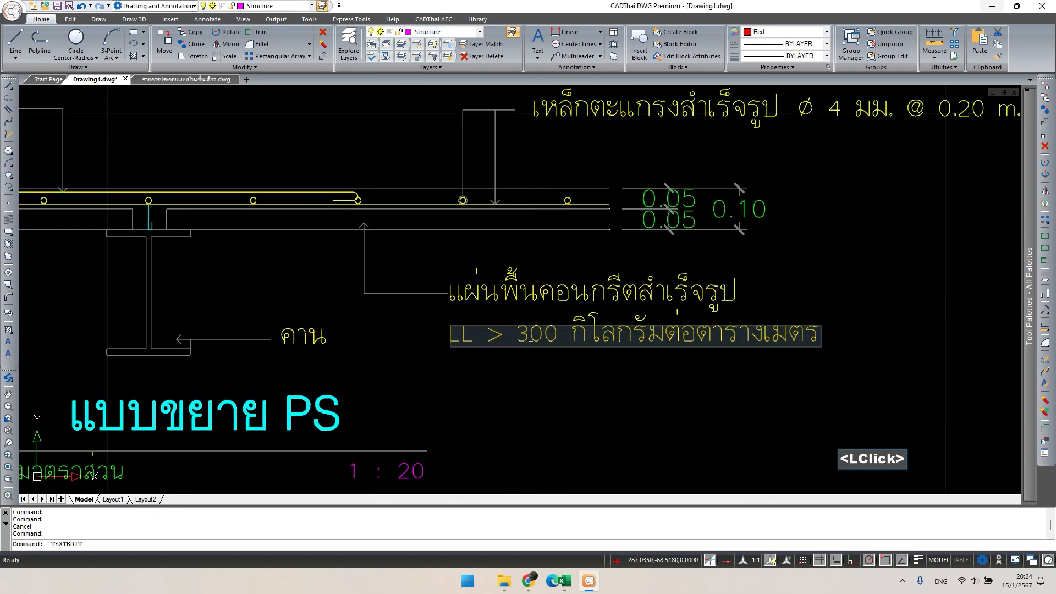
key("BackSpace")
type("2")
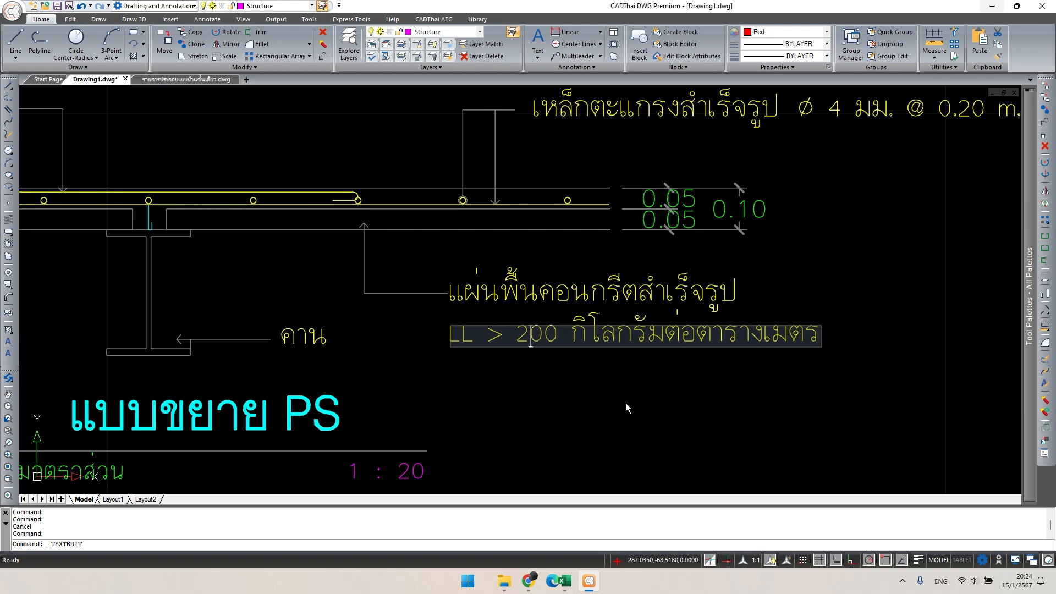
left_click(626, 402)
key("Escape")
- Draw a rectangle around the steel I-beam section in the PS detail, from its upper-left flange corner to its lower-right flange corner
scroll(514, 296, "down", 2)
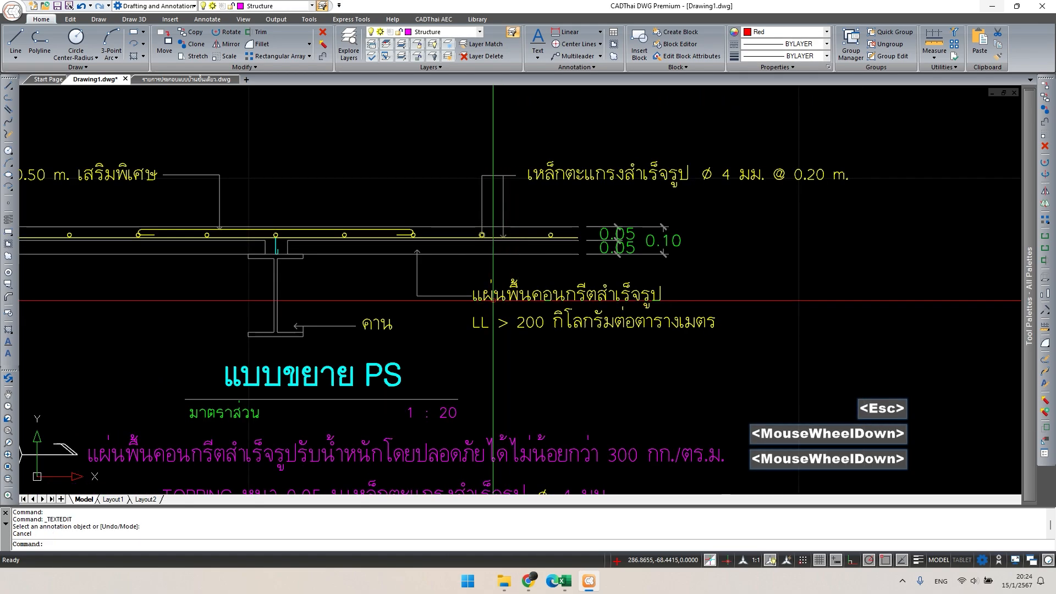
middle_click_drag(275, 313, 450, 331)
scroll(450, 331, "up", 2)
key("Escape")
double_click(448, 330)
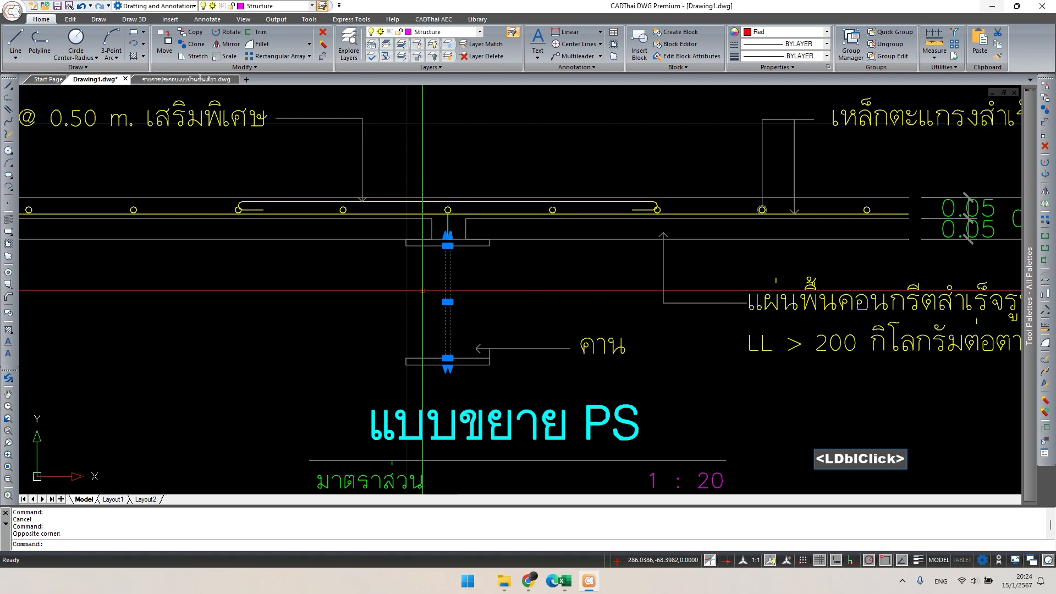
key("Escape")
type("rec")
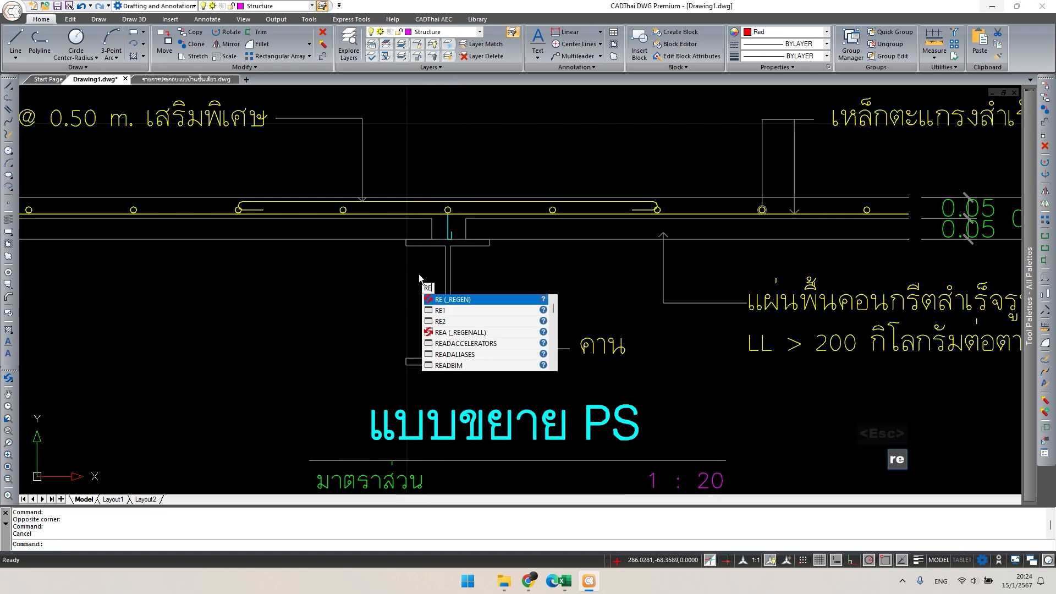
key("space")
left_click(406, 239)
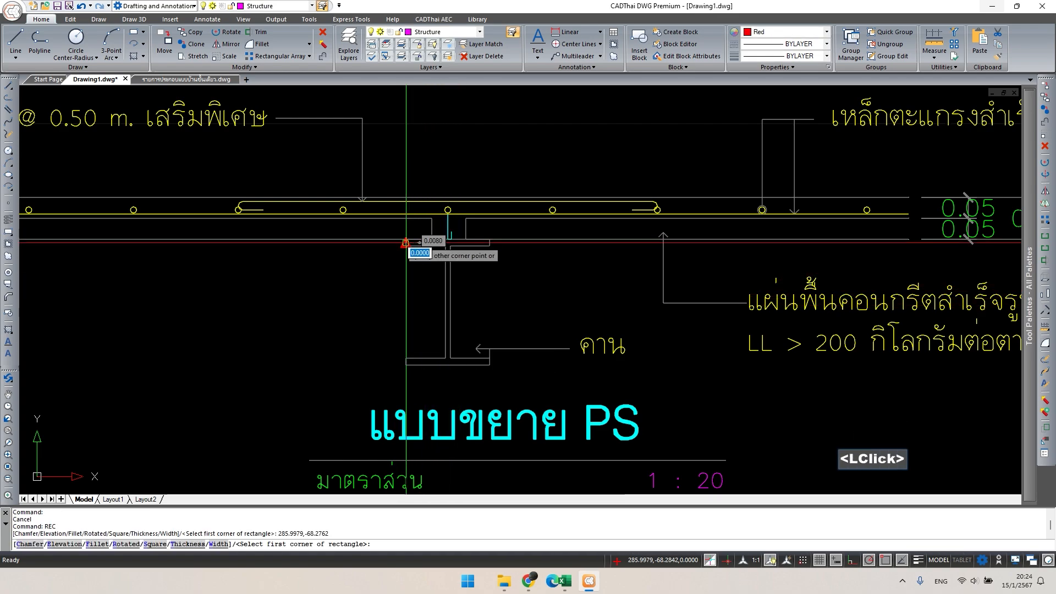
left_click(490, 365)
key("space")
key("Escape")
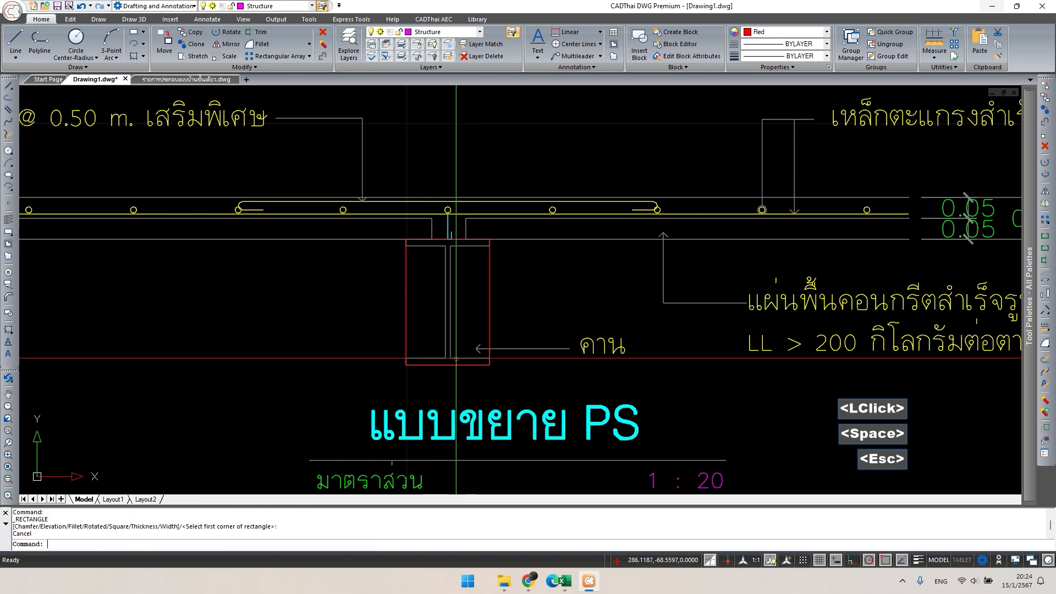
- Erase the steel I-beam lines inside the beam rectangle of the PS detail
left_click(461, 369)
left_click(432, 328)
key("Delete")
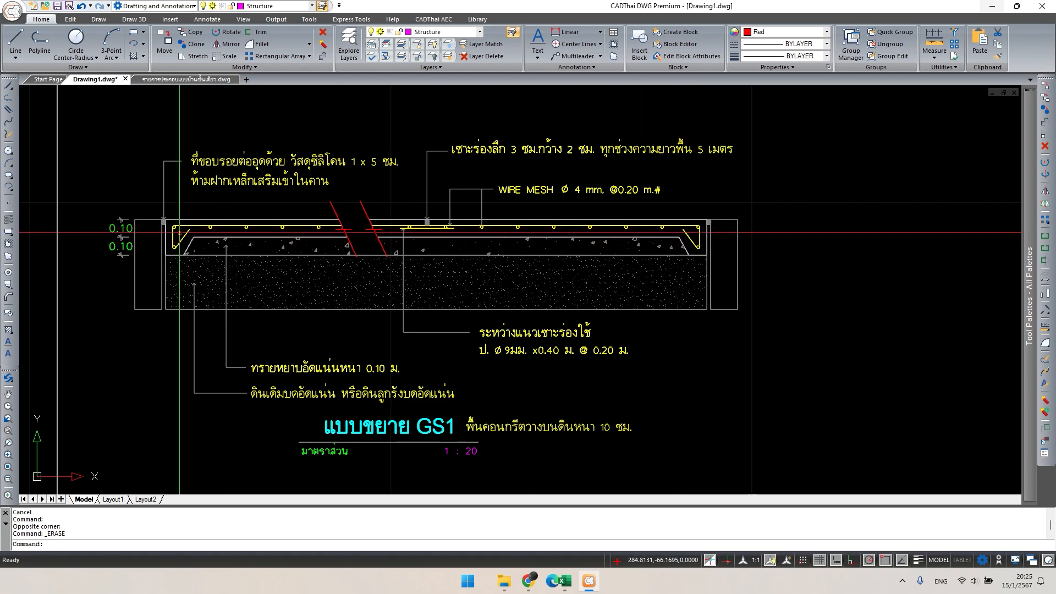
- Examine the slab thickness dimensions, wire mesh and joint notes in the GS1 ground slab detail
scroll(131, 238, "up", 2)
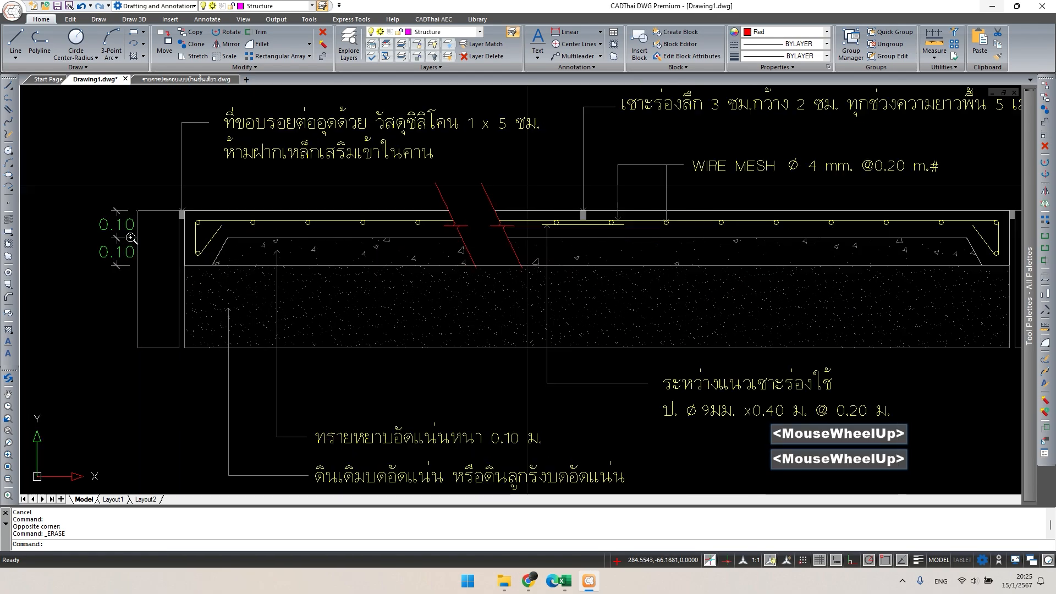
key("Escape")
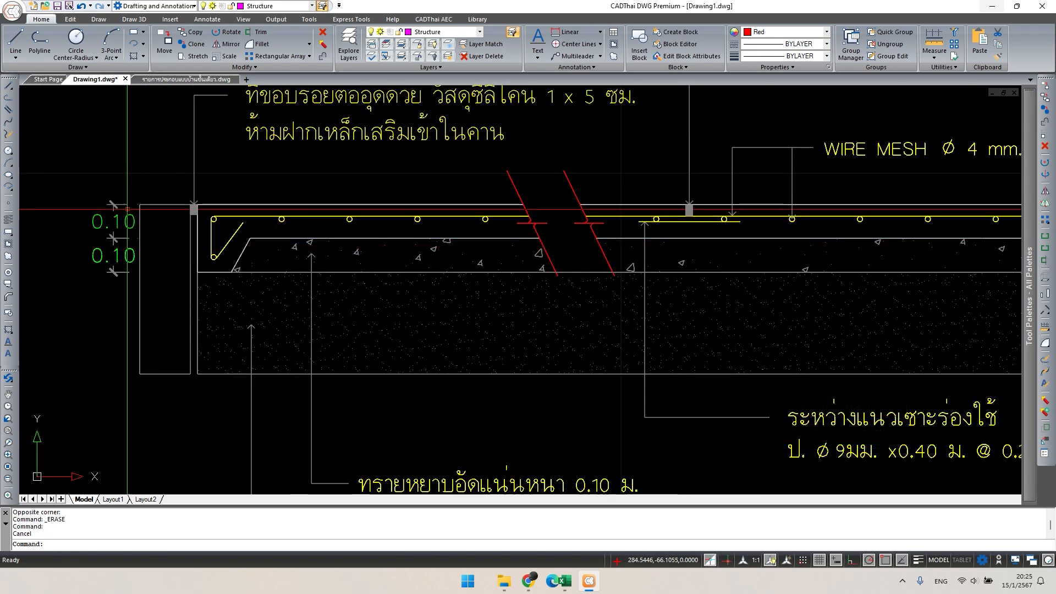
scroll(507, 249, "down", 2)
middle_click_drag(504, 255, 335, 283)
scroll(608, 207, "up", 1)
key("Escape")
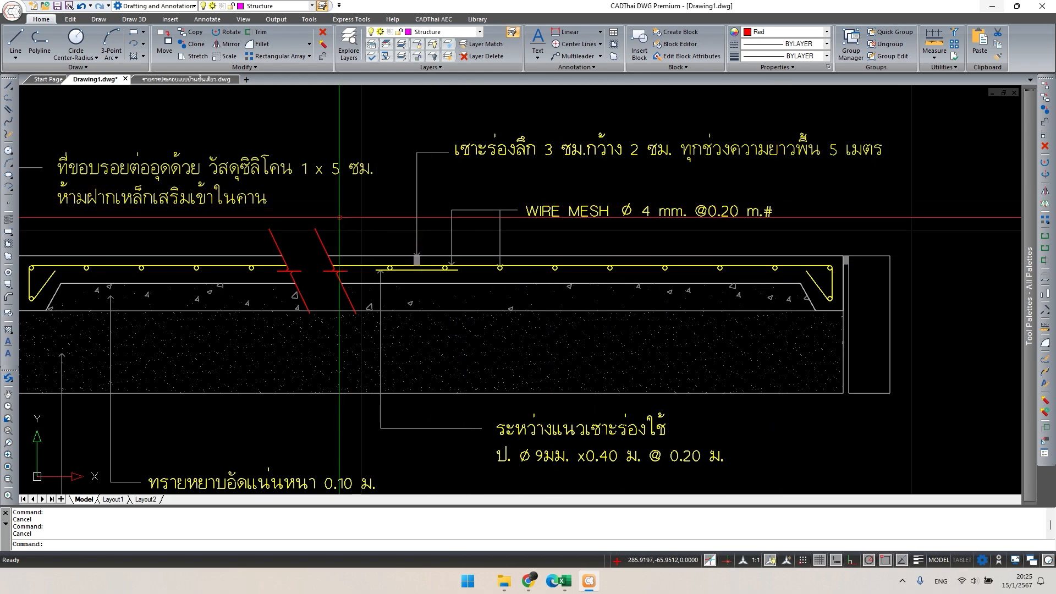
- Move the S1 one-way slab detail from below the sheet into the empty space beside the GS1 and PS details
scroll(476, 232, "down", 1)
middle_click_drag(477, 232, 449, 210)
mouse_move(603, 441)
middle_mouse_down()
mouse_move(550, 350)
mouse_move(606, 309)
middle_mouse_up()
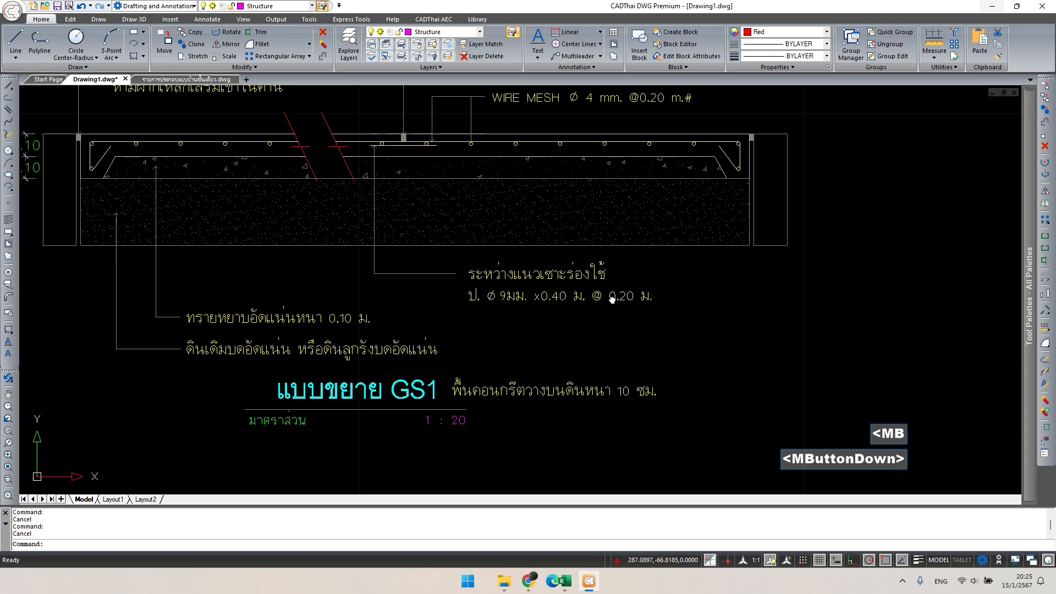
scroll(616, 318, "down", 6)
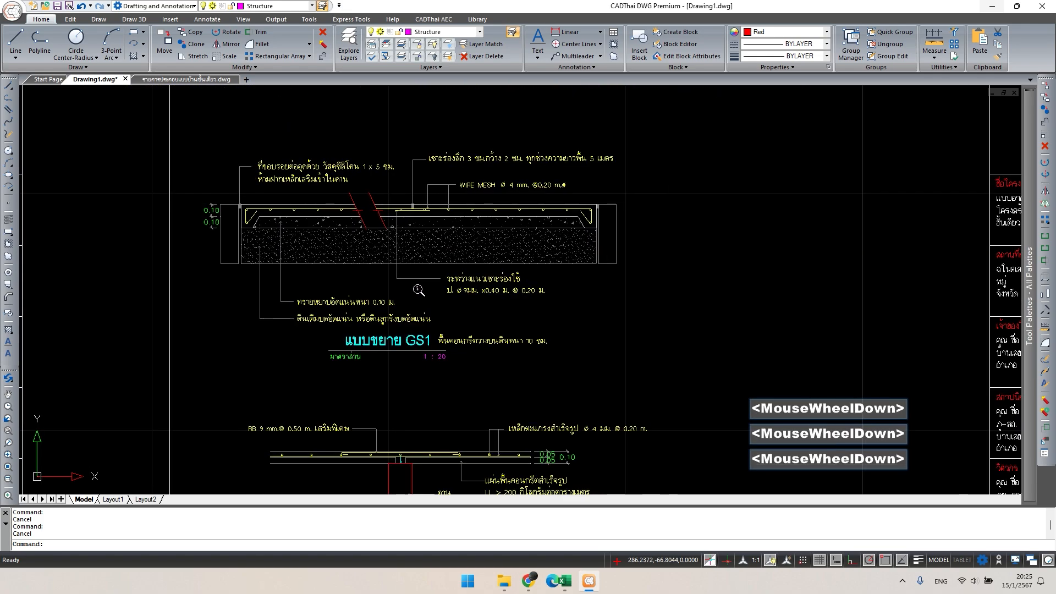
middle_click_drag(516, 443, 491, 307)
scroll(490, 305, "down", 2)
middle_click_drag(527, 398, 472, 318)
middle_click_drag(330, 448, 359, 372)
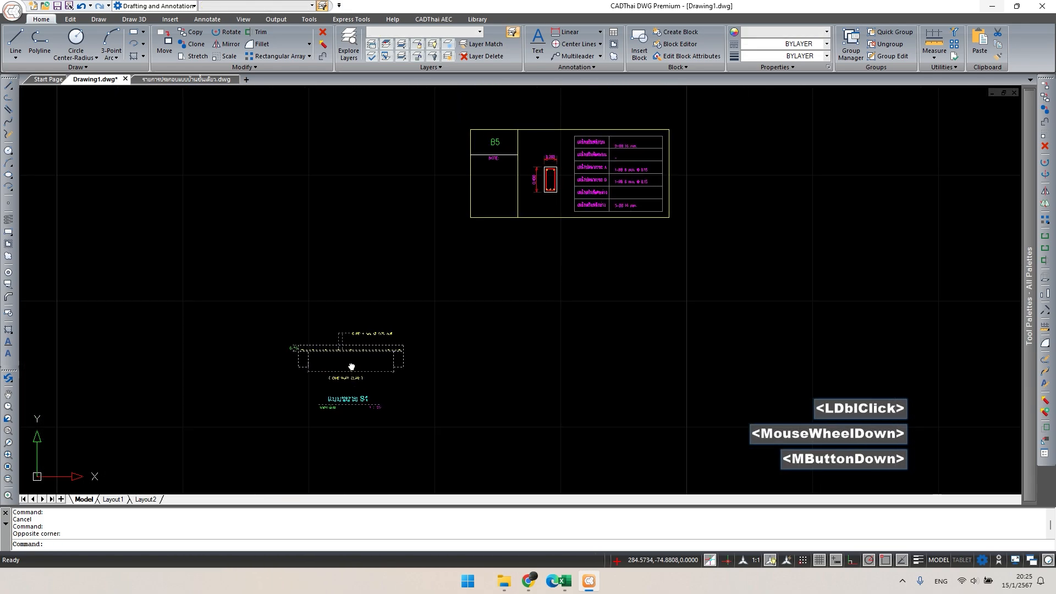
type("m")
key("space")
left_click(359, 372)
scroll(449, 366, "up", 3)
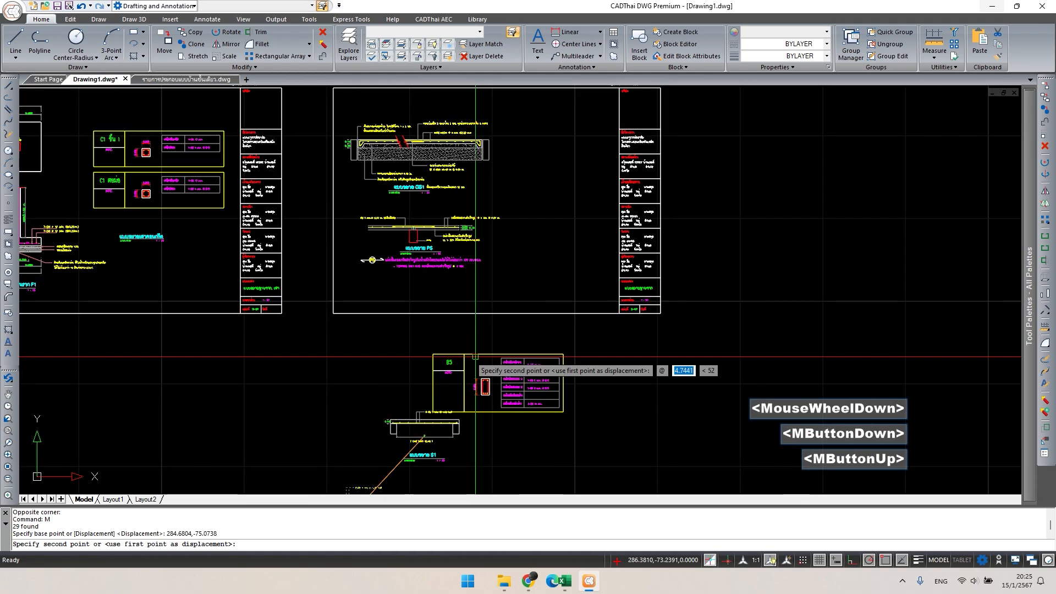
middle_click_drag(449, 366, 543, 297)
scroll(535, 315, "up", 3)
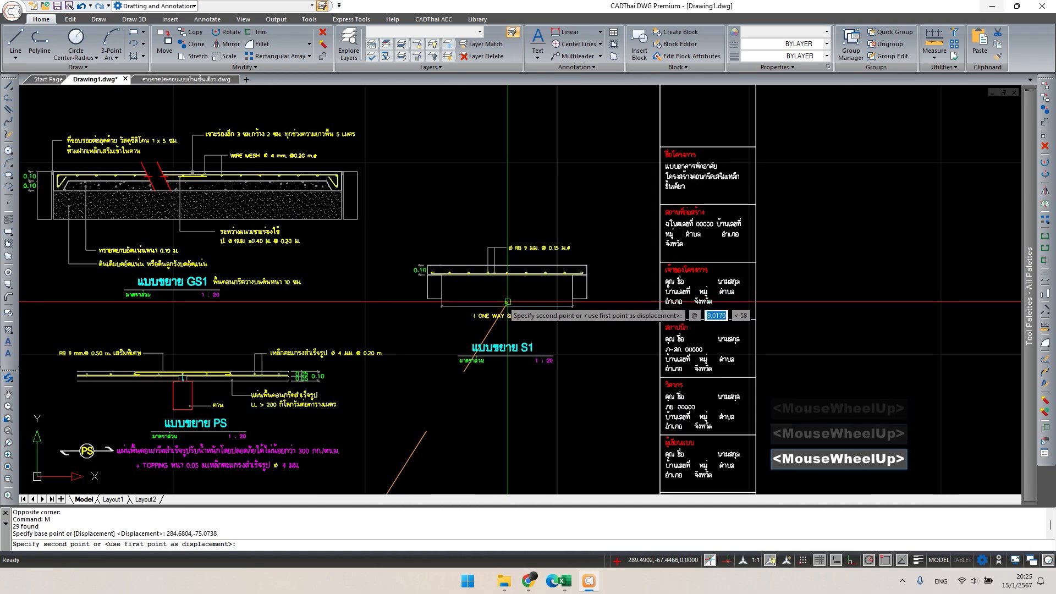
left_click(564, 362)
key("Escape")
- Examine the S1 slab detail and the span dimensions of the two S1 panels on the floor beam plan
scroll(540, 259, "up", 3)
middle_click_drag(540, 260, 561, 217)
middle_click_drag(553, 325, 528, 278)
key("Escape")
scroll(471, 371, "down", 5)
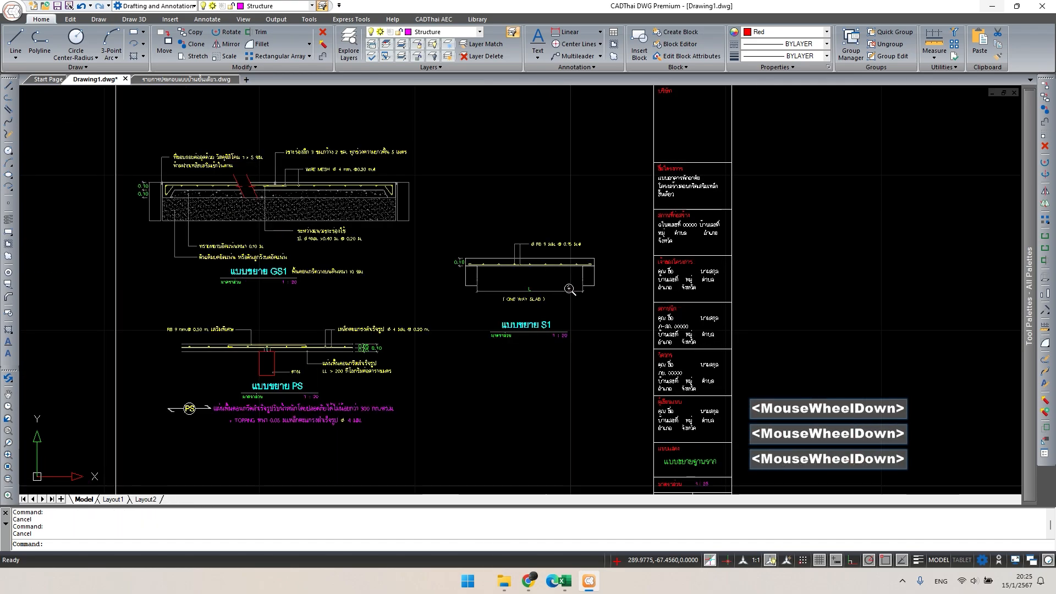
middle_click_drag(278, 304, 839, 354)
scroll(429, 303, "down", 2)
middle_click_drag(429, 302, 605, 322)
scroll(323, 261, "up", 9)
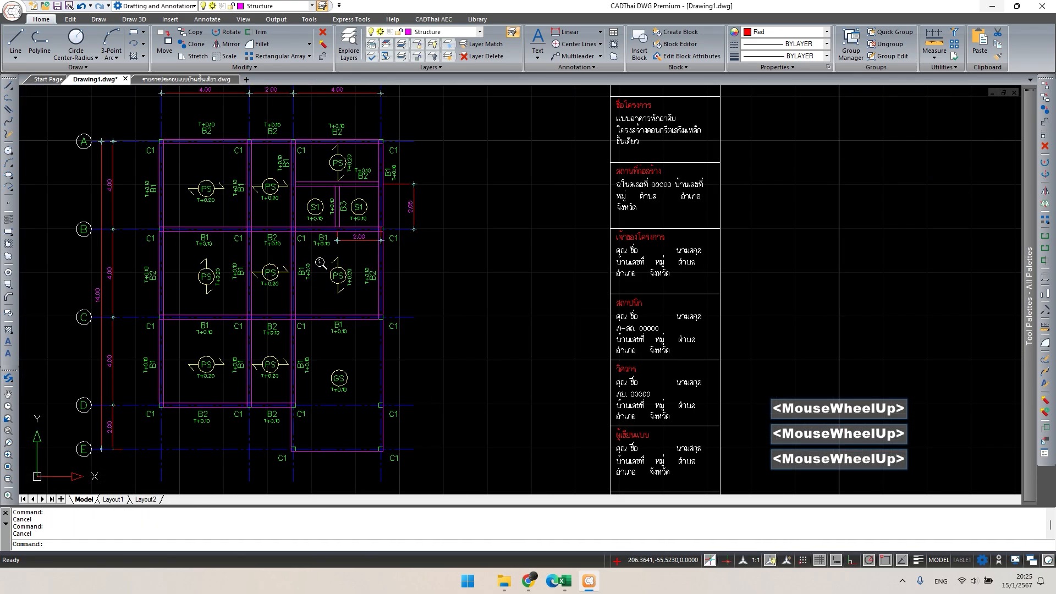
middle_click_drag(378, 195, 394, 309)
key("Escape")
scroll(414, 314, "up", 1)
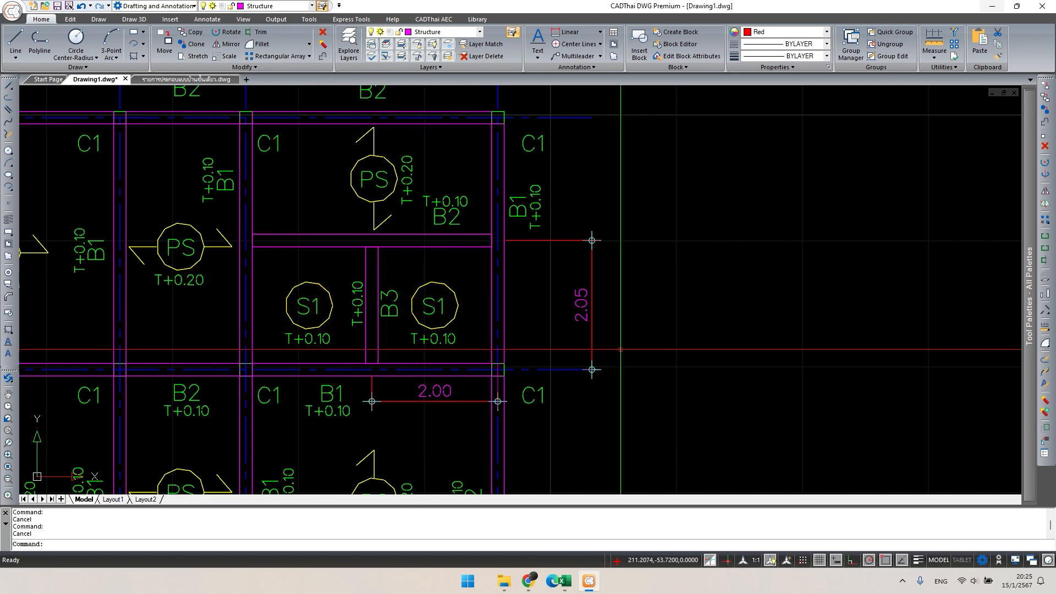
key("Escape")
- Open 04 Concrete Slab on beam.xlsx from the Calculation folder in Excel
left_click(509, 587)
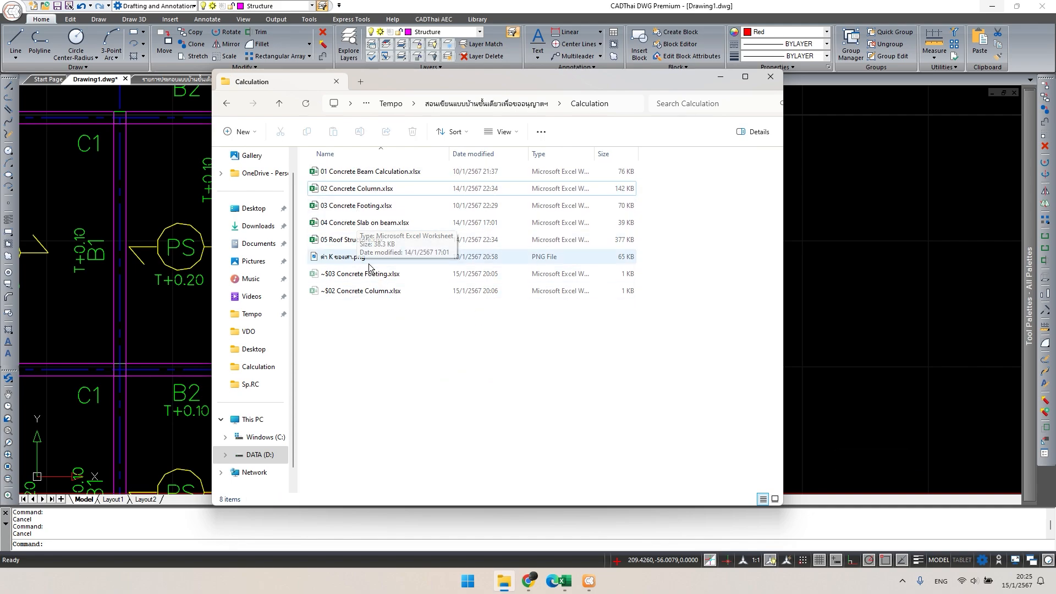
left_click(354, 225)
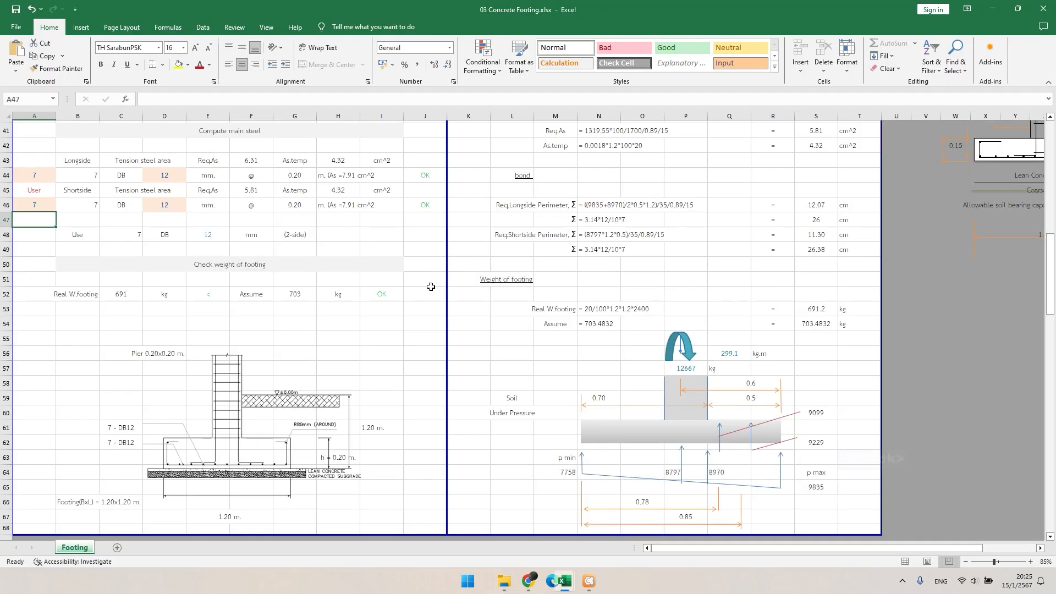
scroll(393, 346, "up", 3)
left_click(252, 233)
scroll(126, 232, "up", 2)
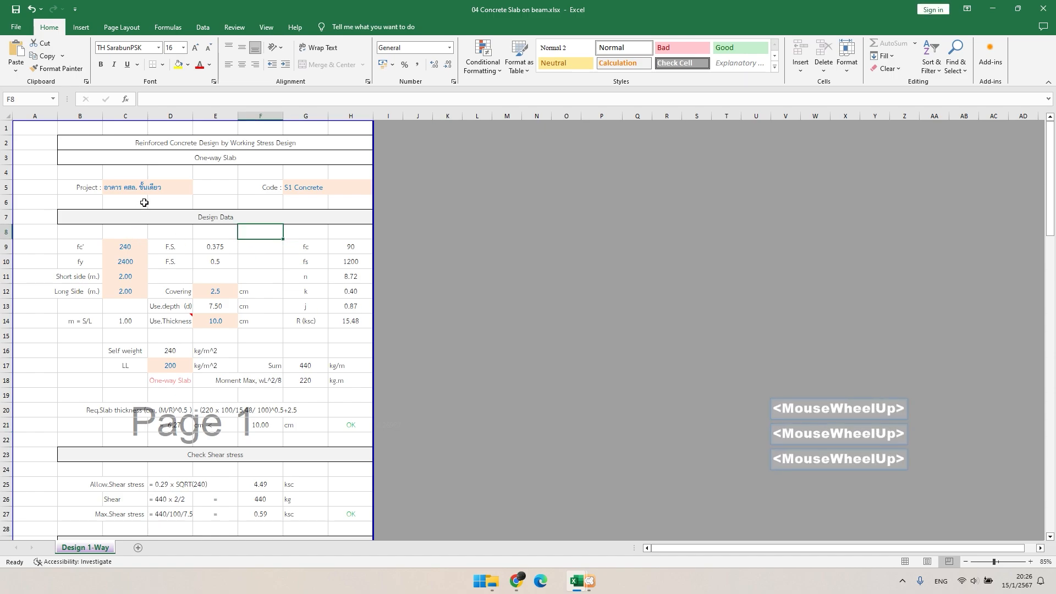
- Set the S1 slab's short side to 2 m, long side to 2.05 m and thickness to 10 cm
left_click(135, 189)
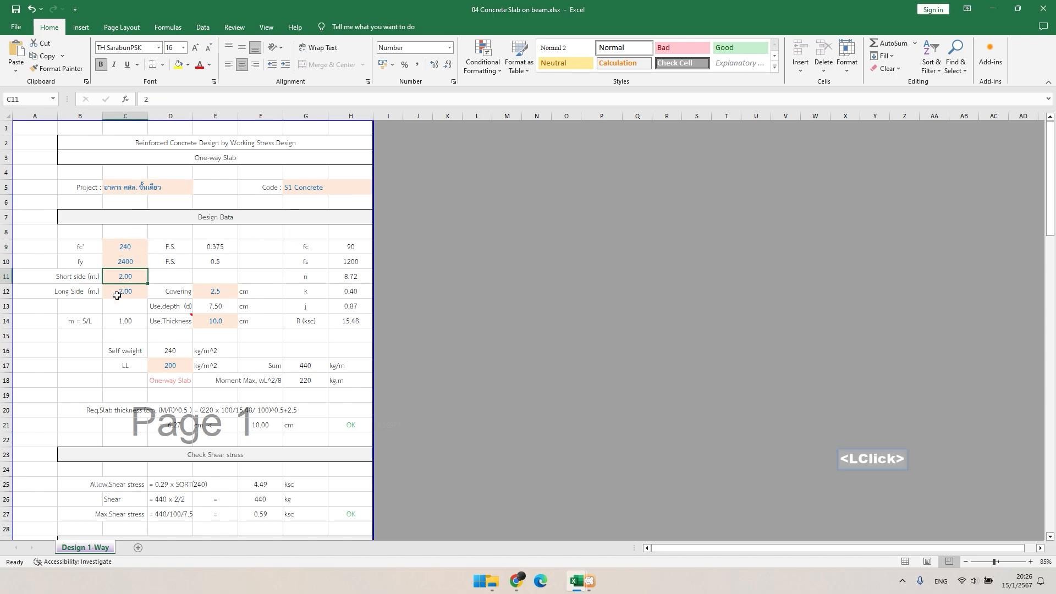
type("2")
key("Return")
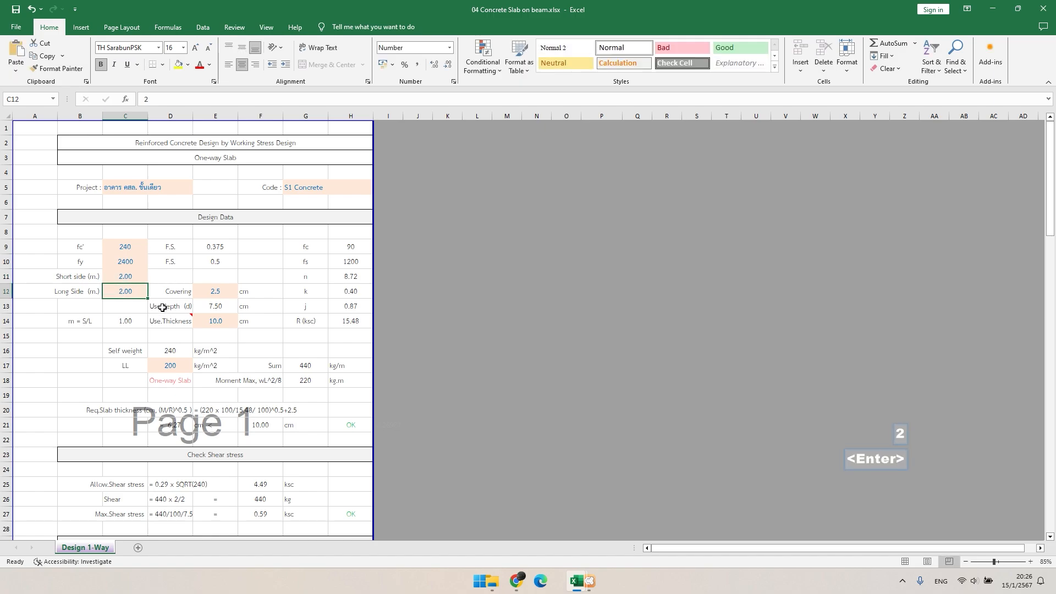
type("2")
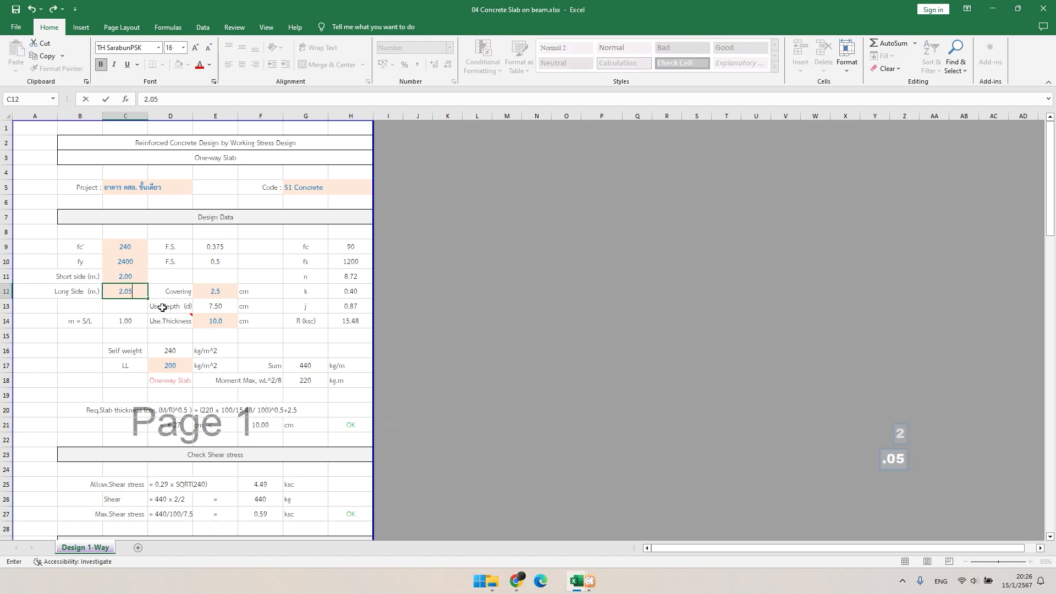
key("Return")
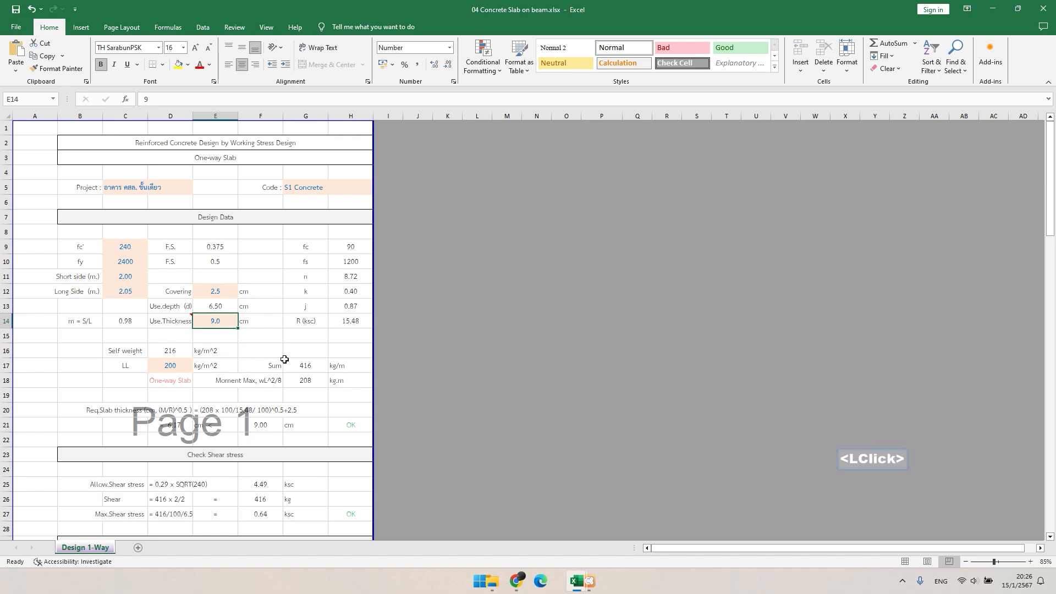
type("10")
key("Return")
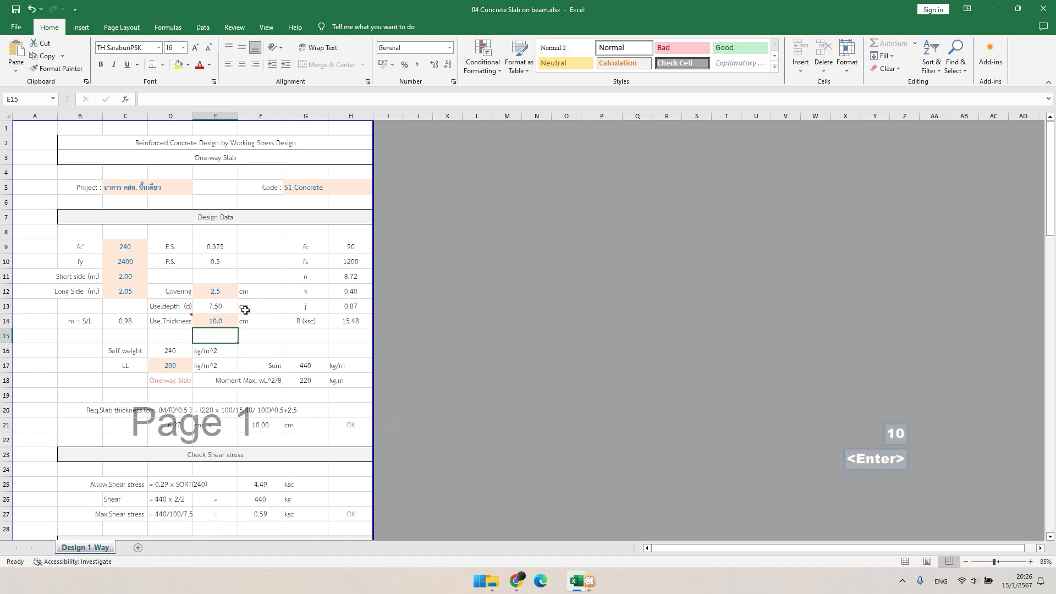
- Check the slab's steel design with a trial live load of 300 kg/m^2 and restore the load to 200 kg/m^2
scroll(251, 348, "down", 1)
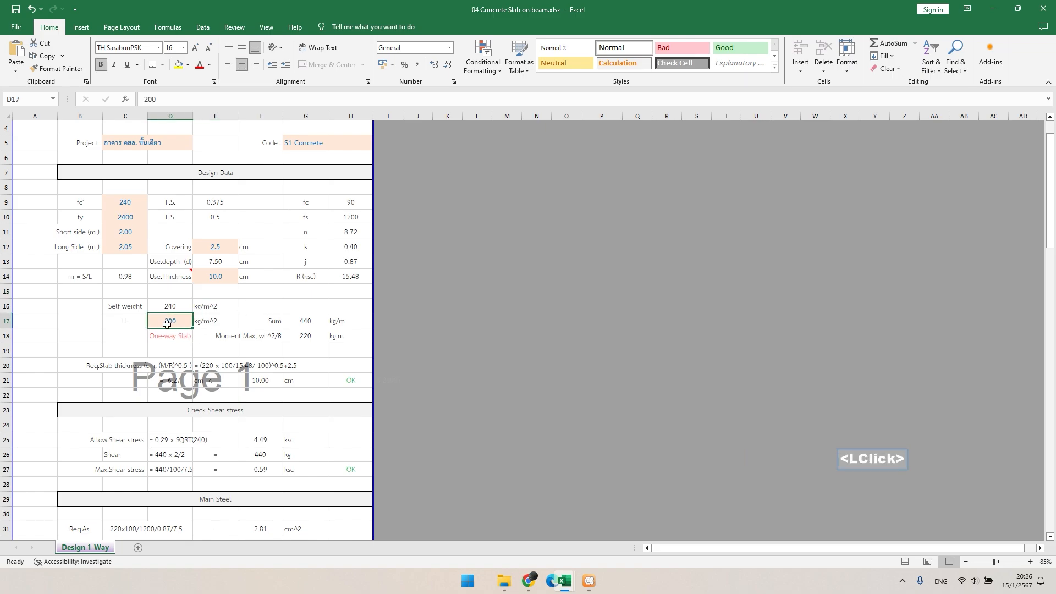
scroll(377, 339, "down", 4)
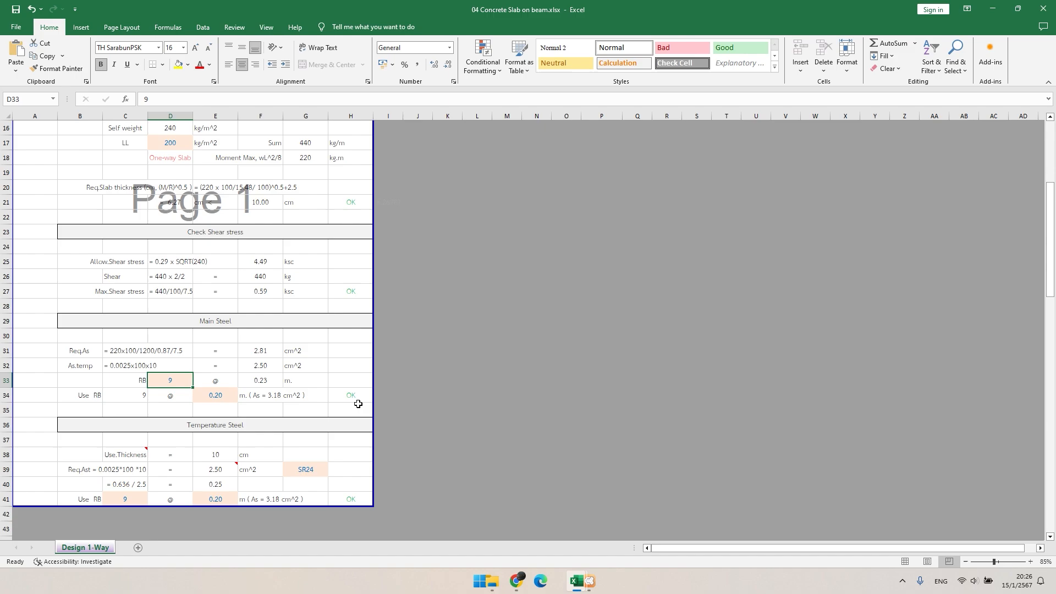
scroll(335, 379, "up", 5)
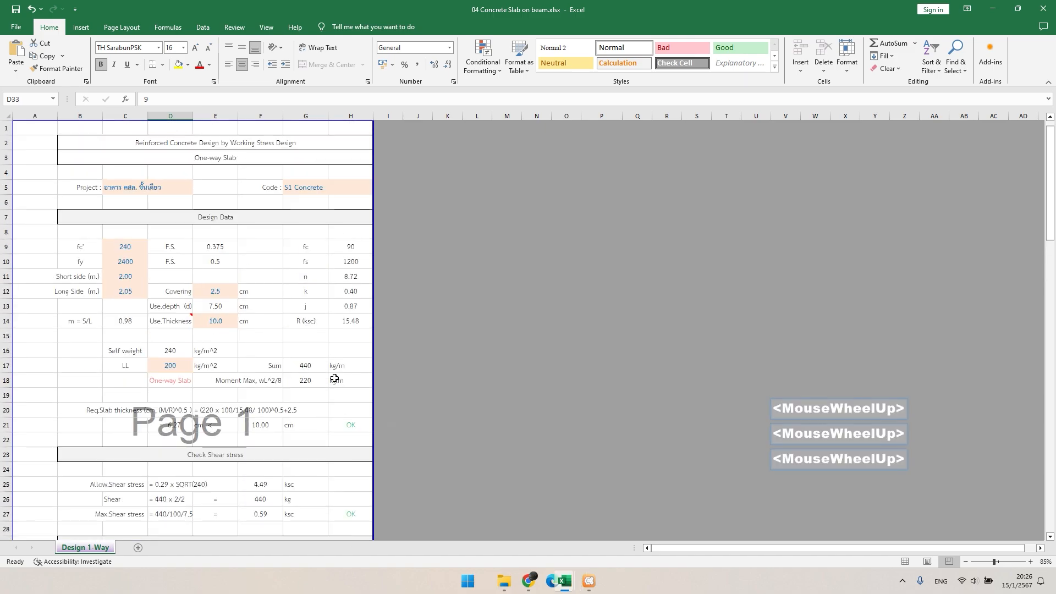
left_click(447, 320)
scroll(318, 306, "down", 3)
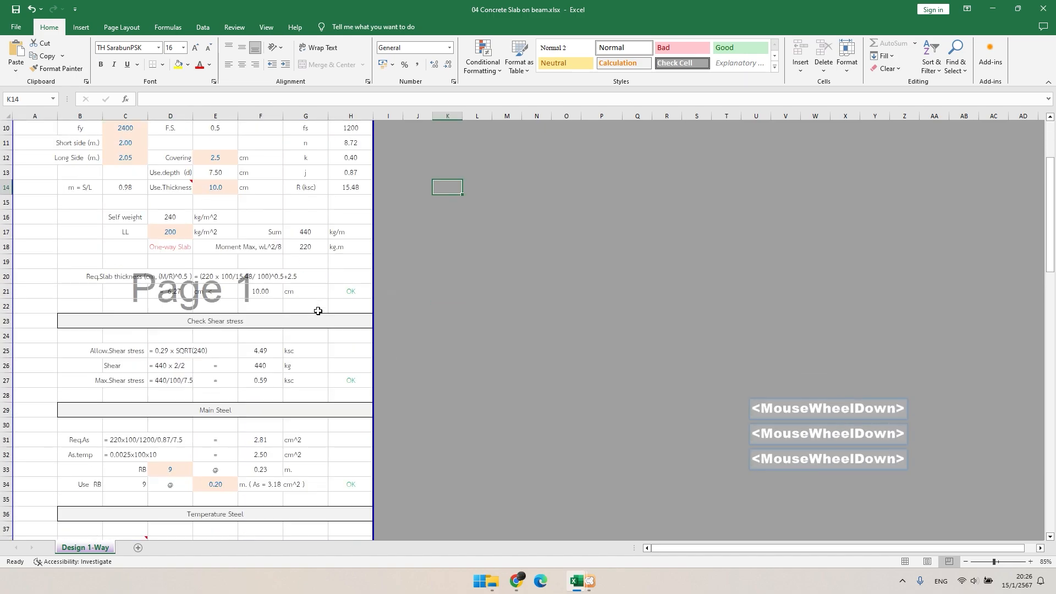
left_click(181, 231)
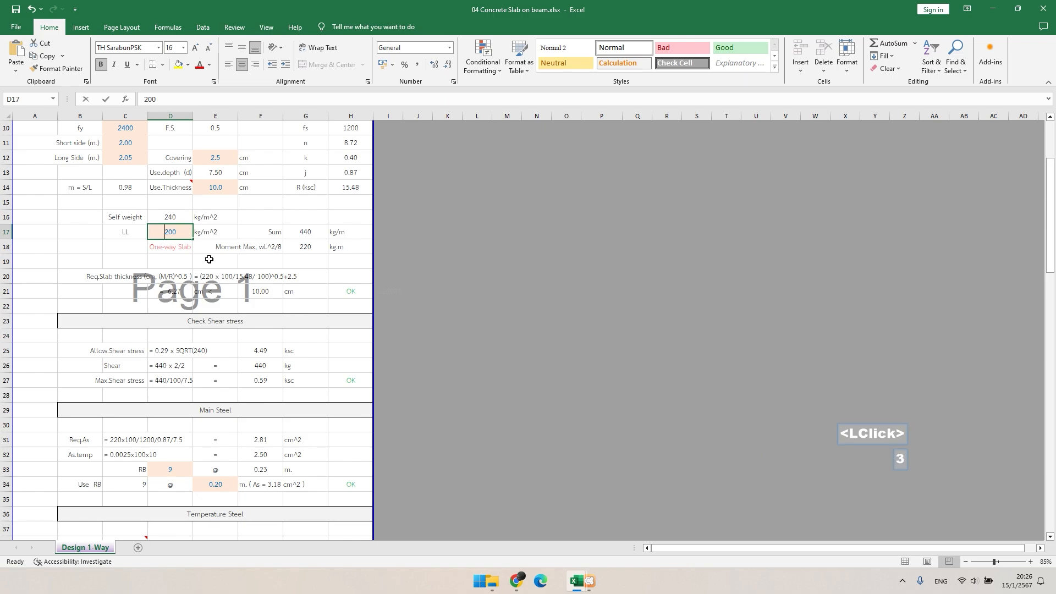
type("300")
scroll(209, 260, "down", 2)
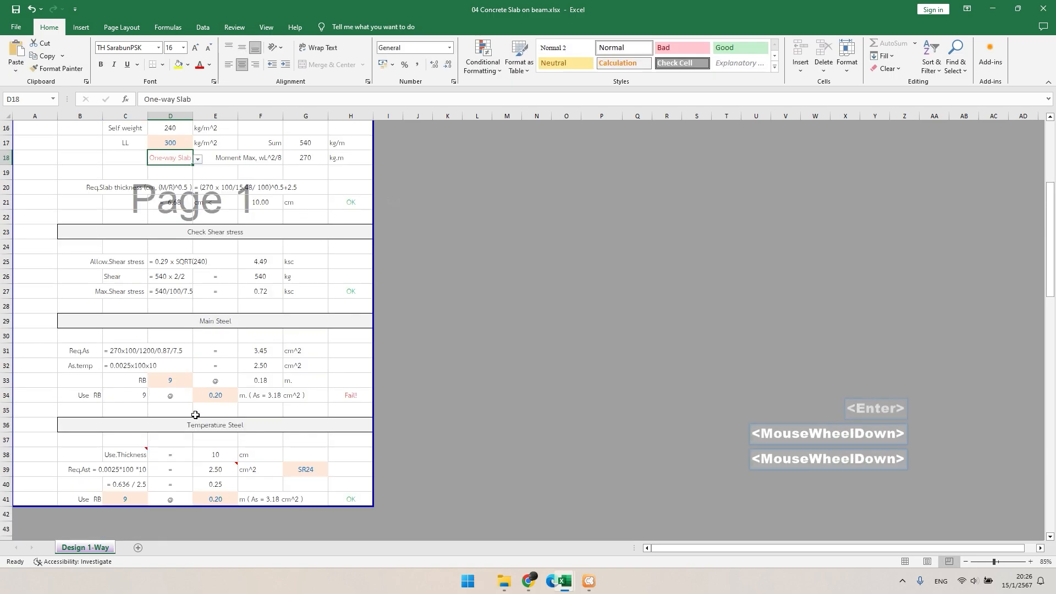
scroll(162, 276, "up", 3)
left_click(162, 276)
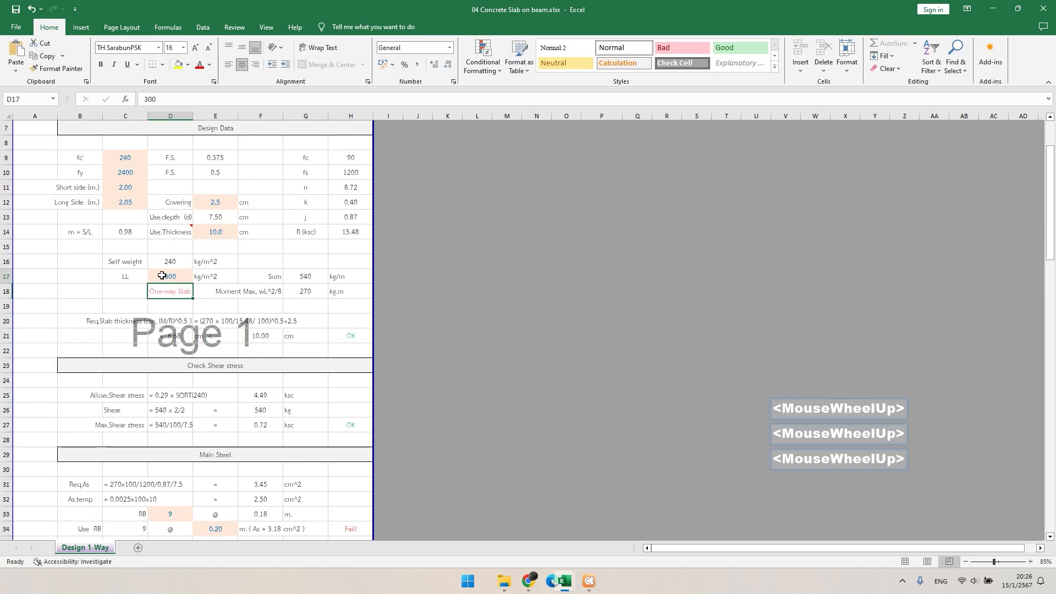
type("2")
key("Return")
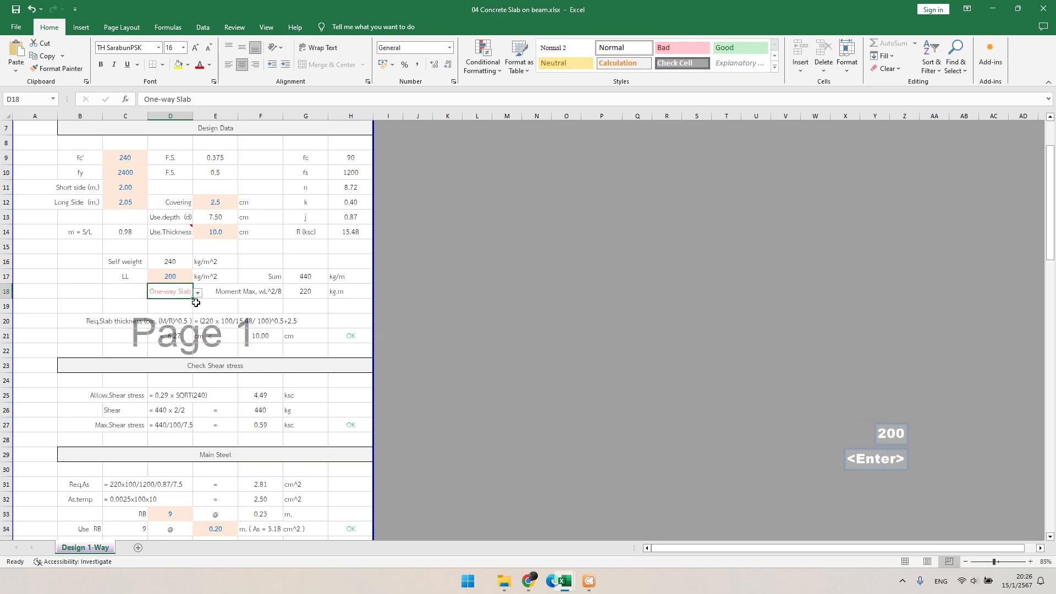
scroll(196, 303, "down", 3)
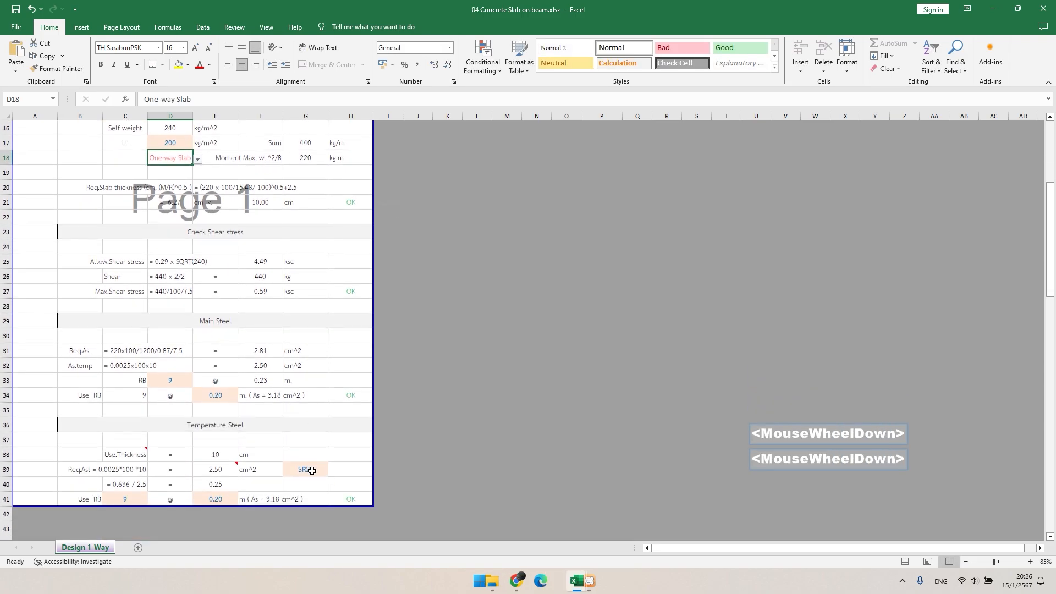
- Switch back to the floor plan drawing in CADThai, putting away the workbook and the Calculation folder
left_click(1000, 11)
left_click(998, 12)
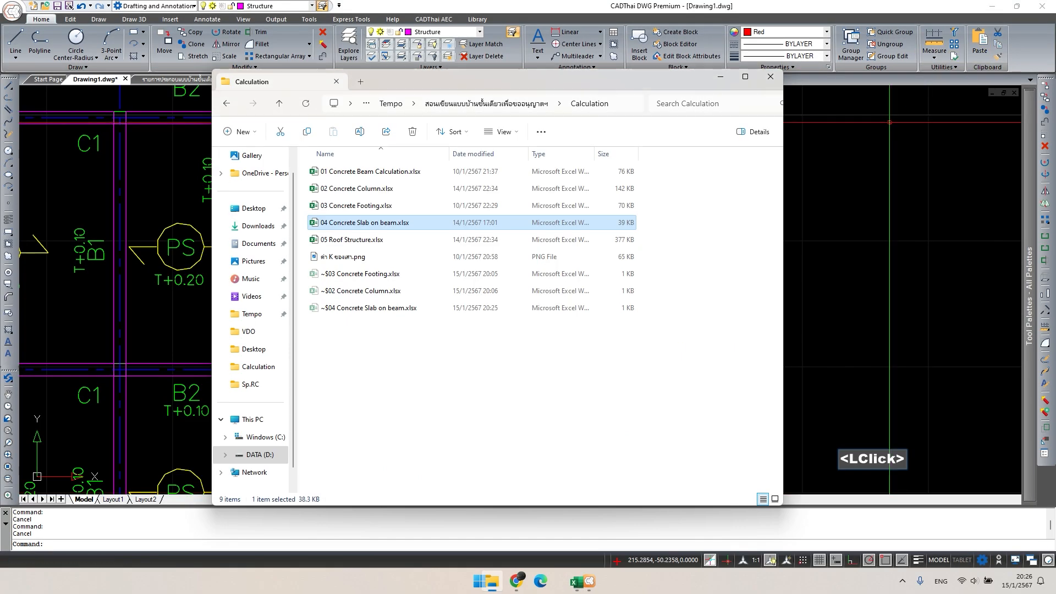
left_click(721, 83)
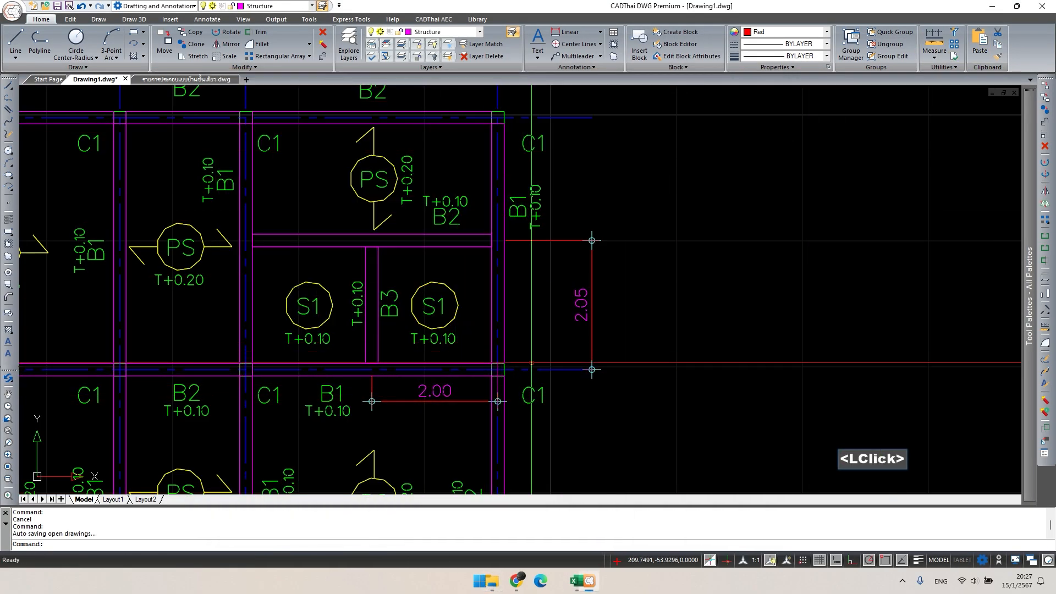
key("Escape")
- Change the reinforcement note above the S1 slab detail to "Ø RB 9 มม. @ 0.20 ม.#"
scroll(380, 329, "down", 3)
scroll(379, 329, "down", 3)
middle_click_drag(881, 385, 420, 385)
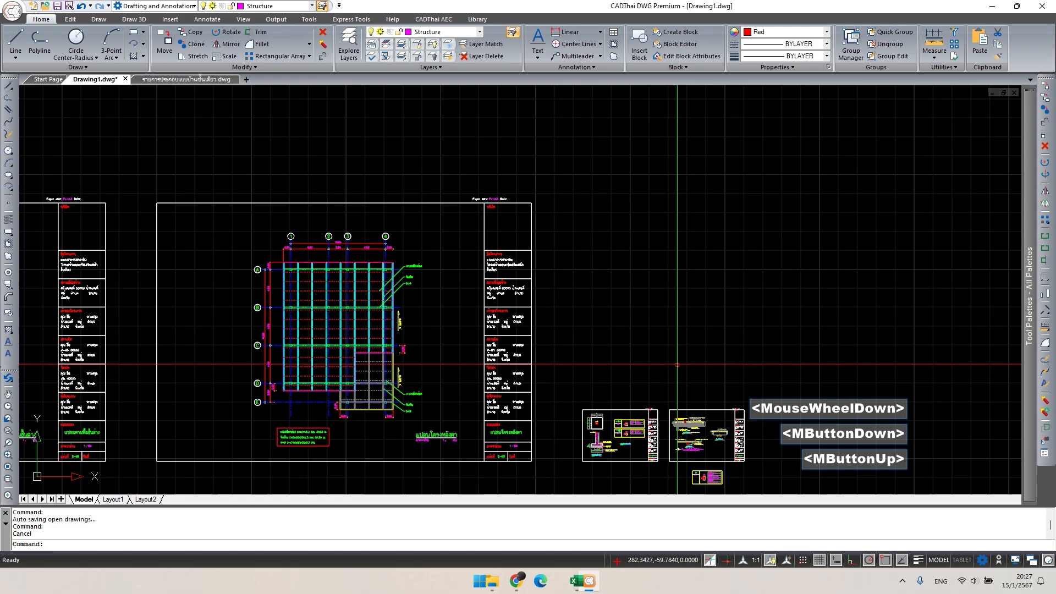
scroll(767, 408, "up", 6)
middle_click_drag(767, 408, 605, 412)
scroll(658, 341, "up", 6)
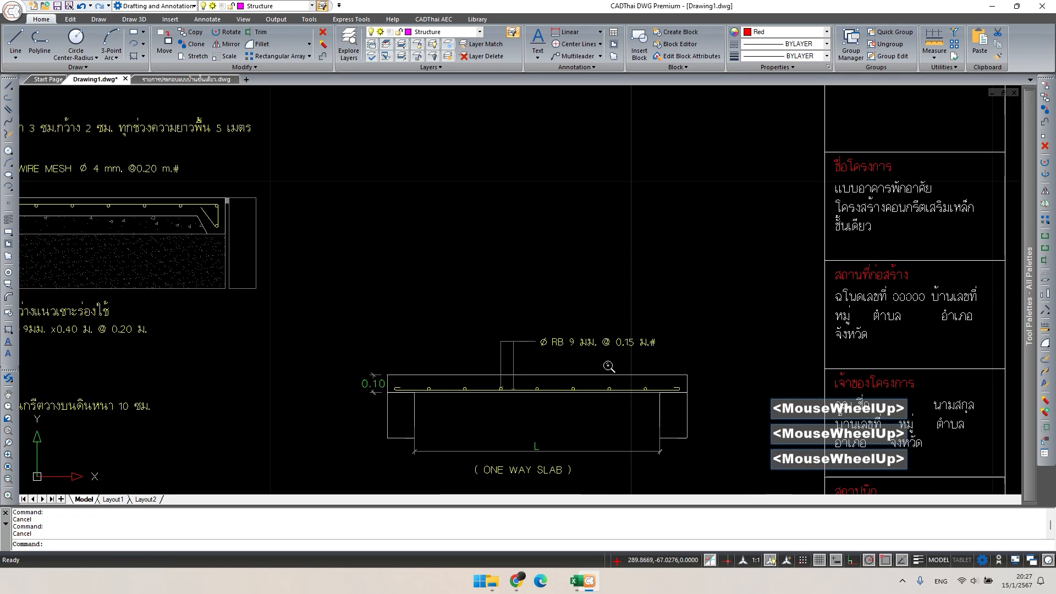
left_click(657, 330)
double_click(655, 331)
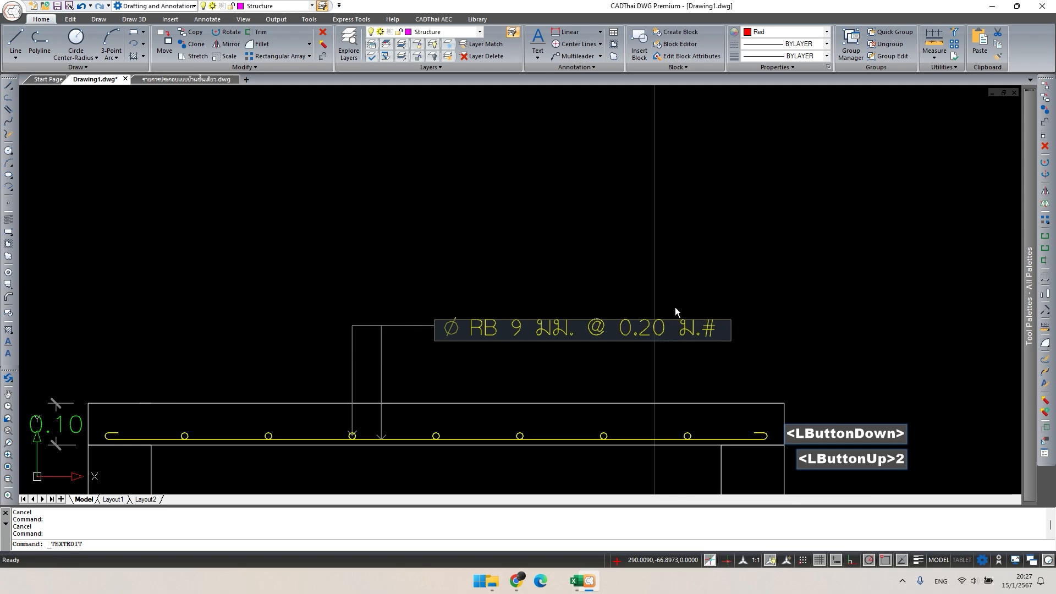
left_click(672, 290)
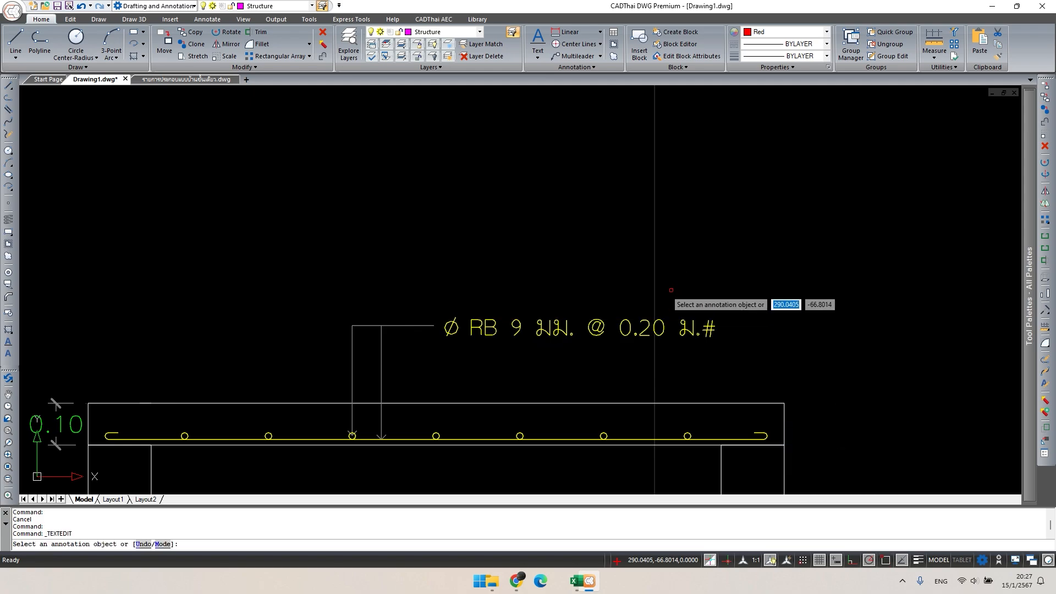
scroll(532, 280, "down", 3)
key("Escape")
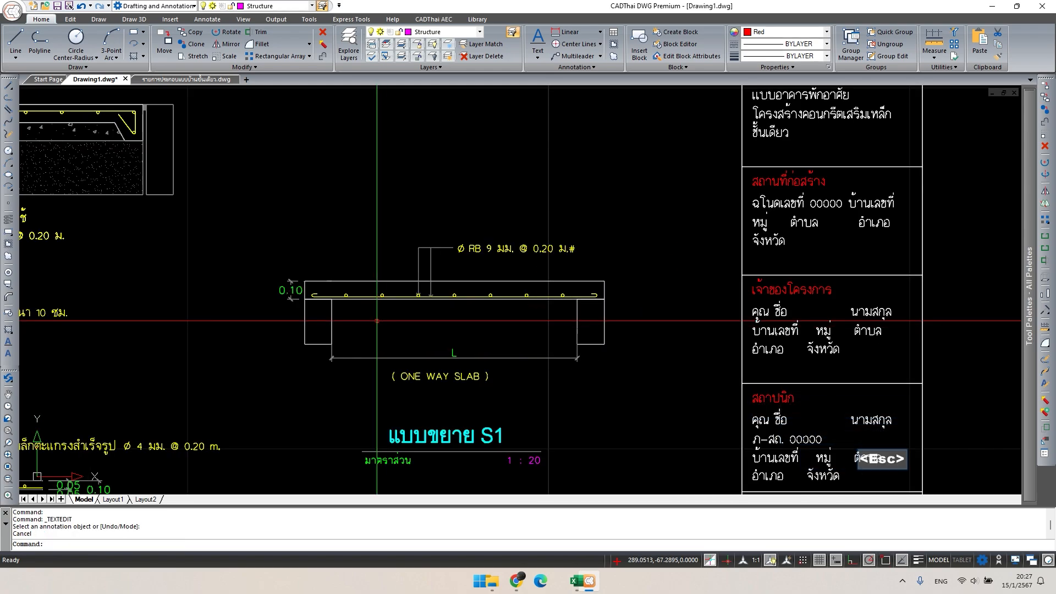
- Change the slab detail sheet's drawing title in the title block to "แบบขยายพื้นโครงสร้าง"
scroll(515, 340, "down", 2)
scroll(404, 311, "up", 3)
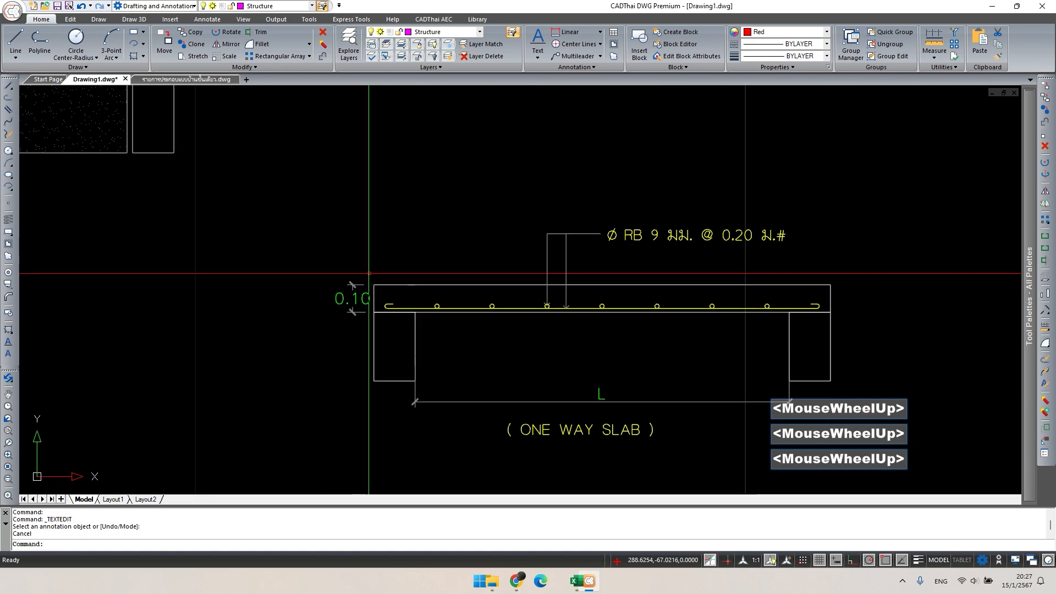
scroll(440, 341, "down", 2)
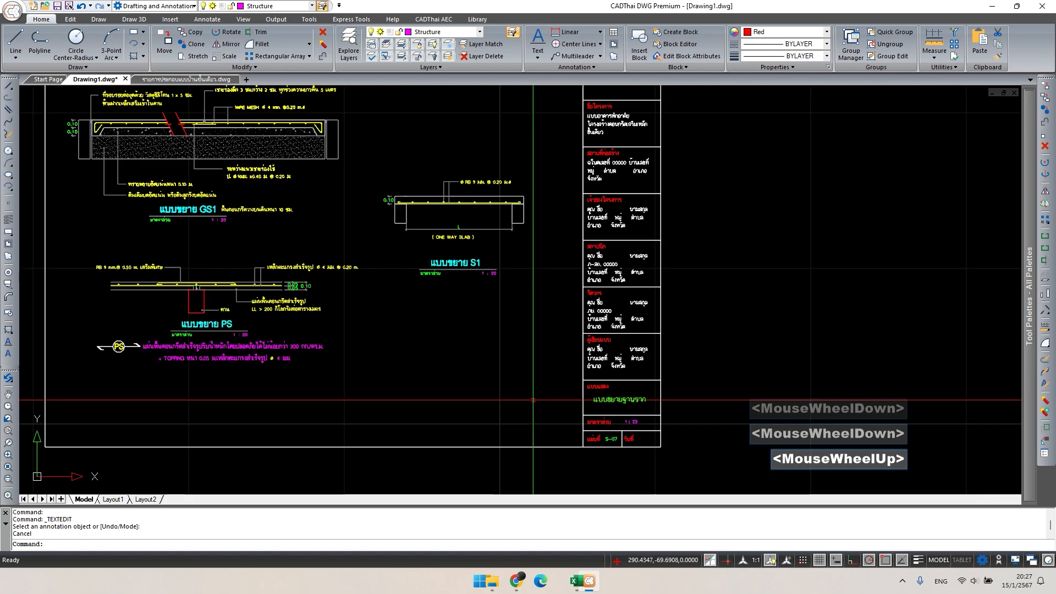
scroll(665, 385, "up", 2)
key("Escape")
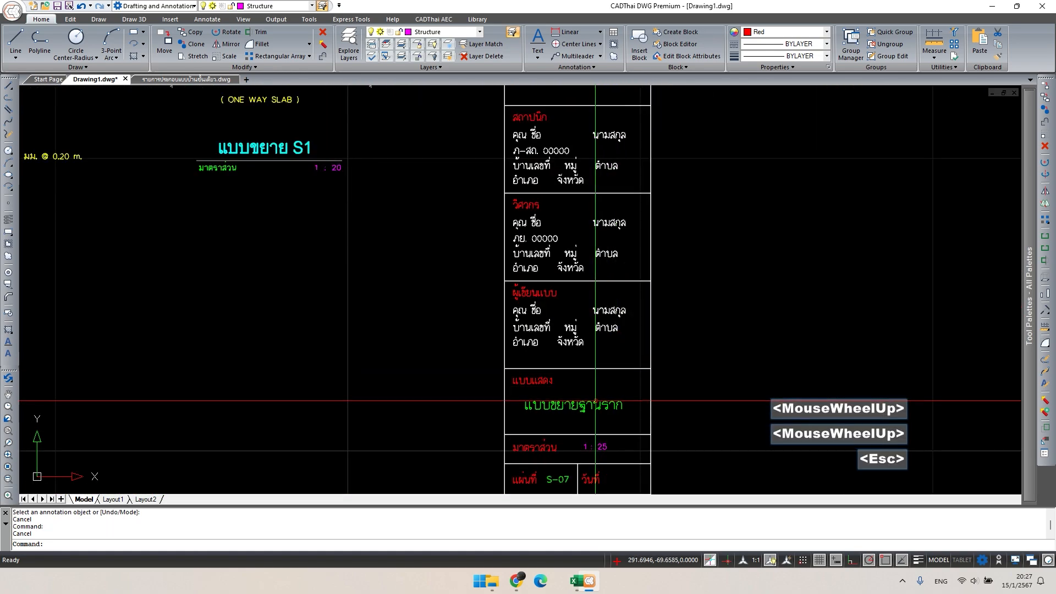
left_click(596, 408)
double_click(585, 407)
left_click_drag(582, 409, 666, 412)
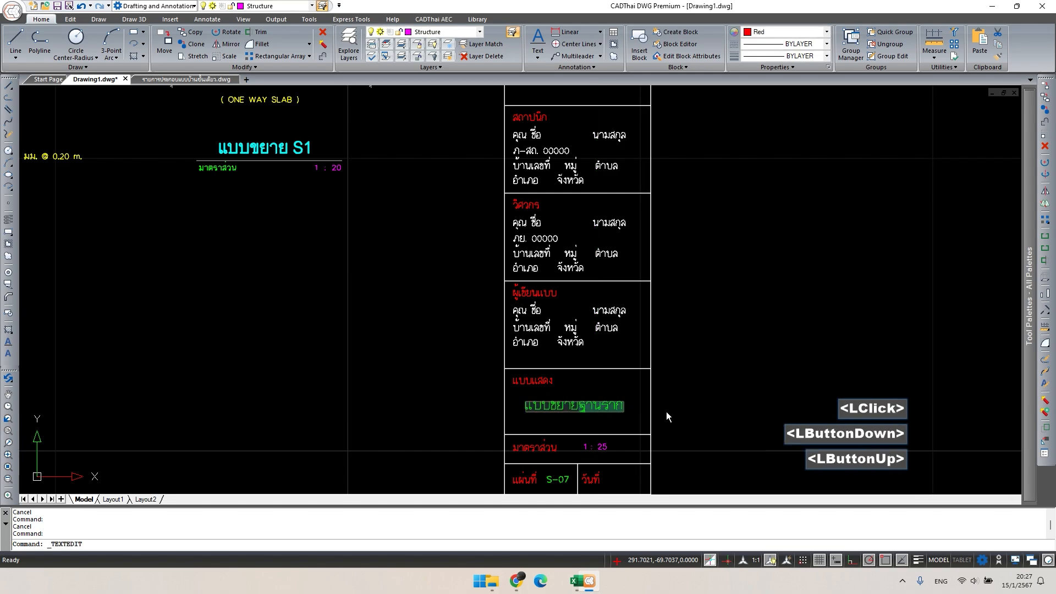
type("rnho")
key("BackSpace")
key("BackSpace")
key("BackSpace")
key("BackSpace")
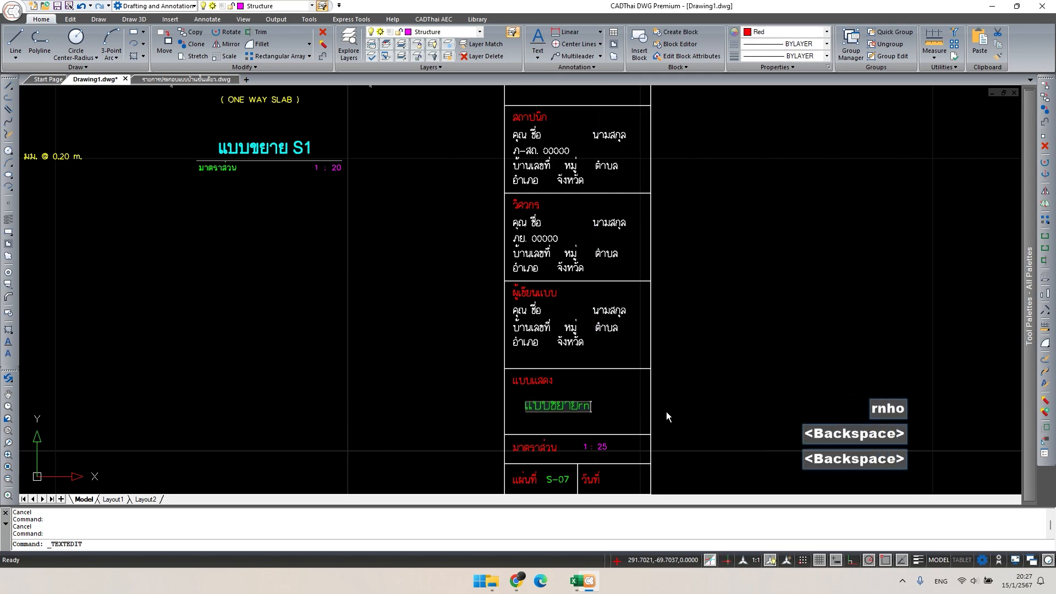
key("grave")
type("พื้นโครงสร้าง")
left_click(662, 425)
- Move the slab sheet's drawing title about 0.06 units left so it fits inside its title block cell
middle_click_drag(662, 424, 612, 356)
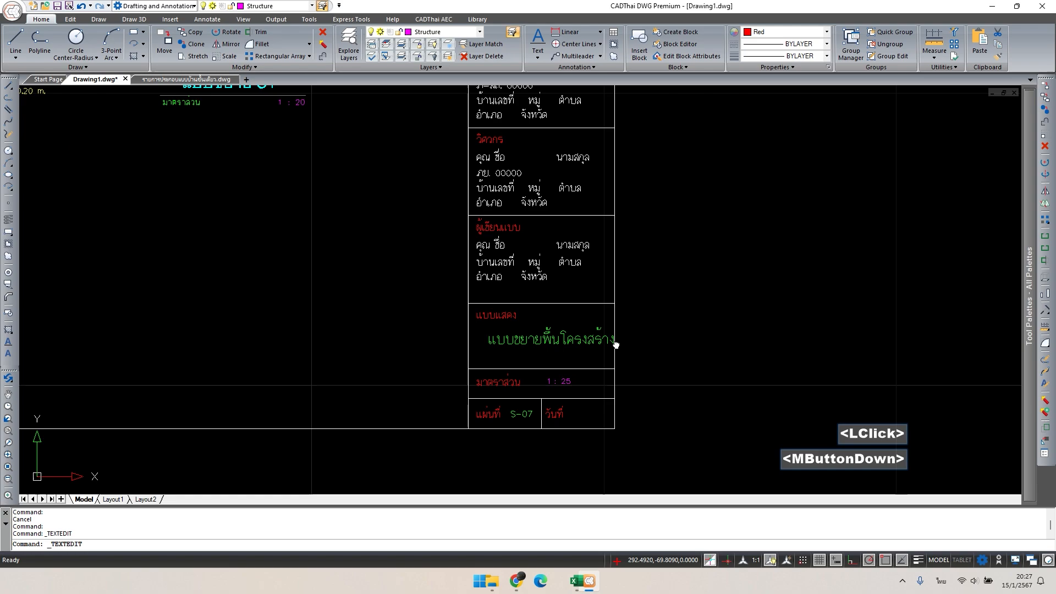
key("Escape")
scroll(551, 292, "up", 3)
double_click(552, 292)
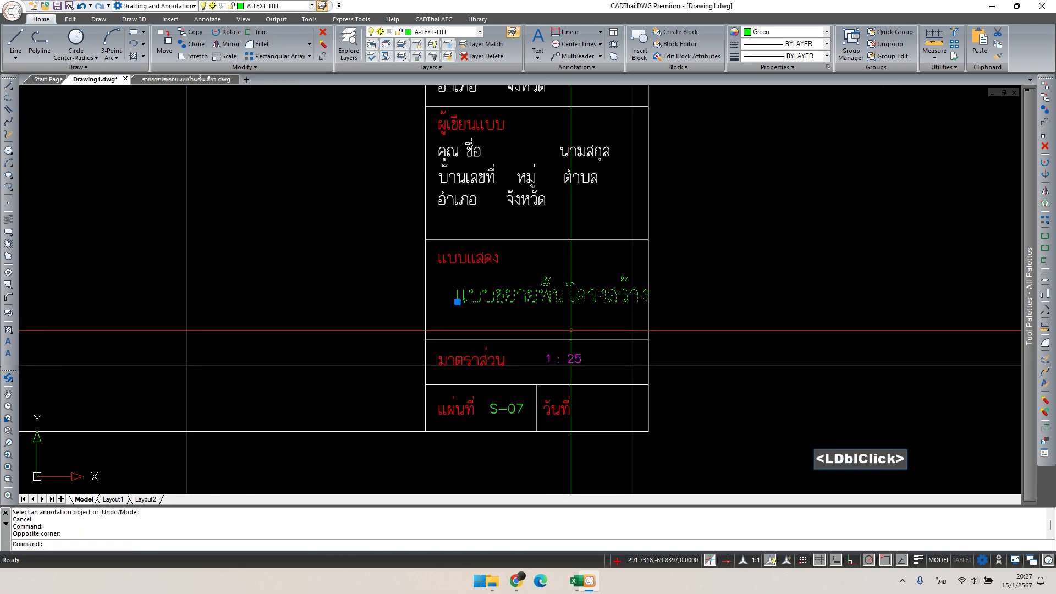
key("Escape")
key("grave")
left_click(562, 289)
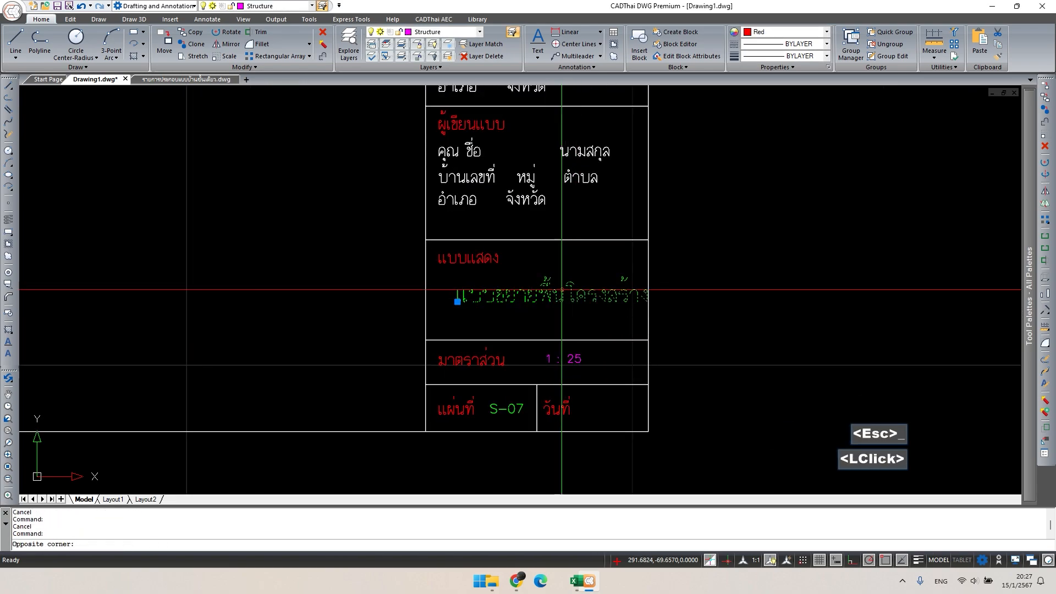
type("m")
key("space")
left_click(589, 321)
left_click(575, 321)
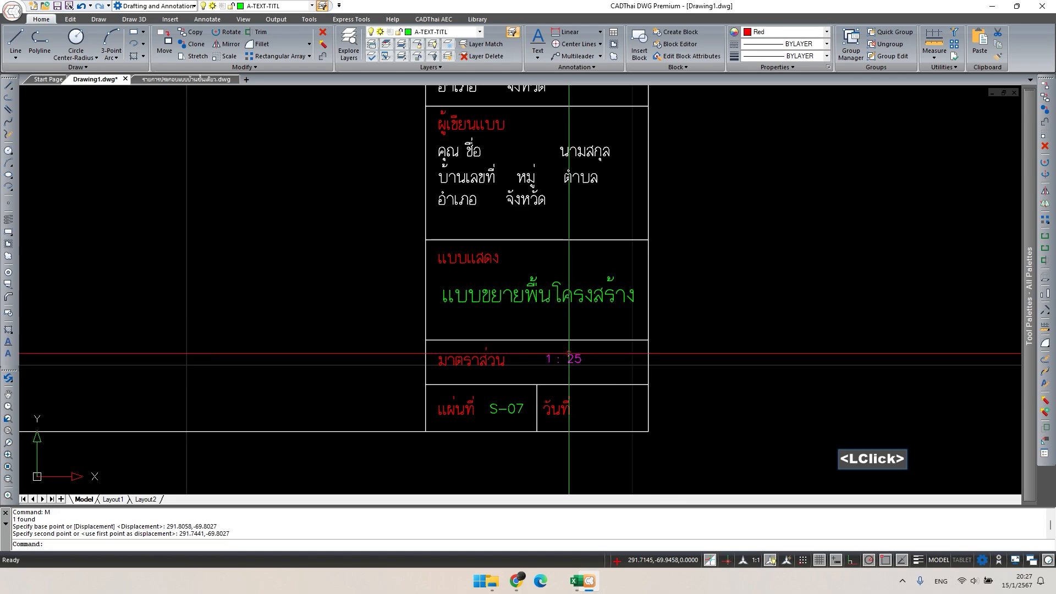
- Set the scale in the slab sheet's title block to 1 : 20
key("Escape")
left_click(581, 359)
double_click(581, 361)
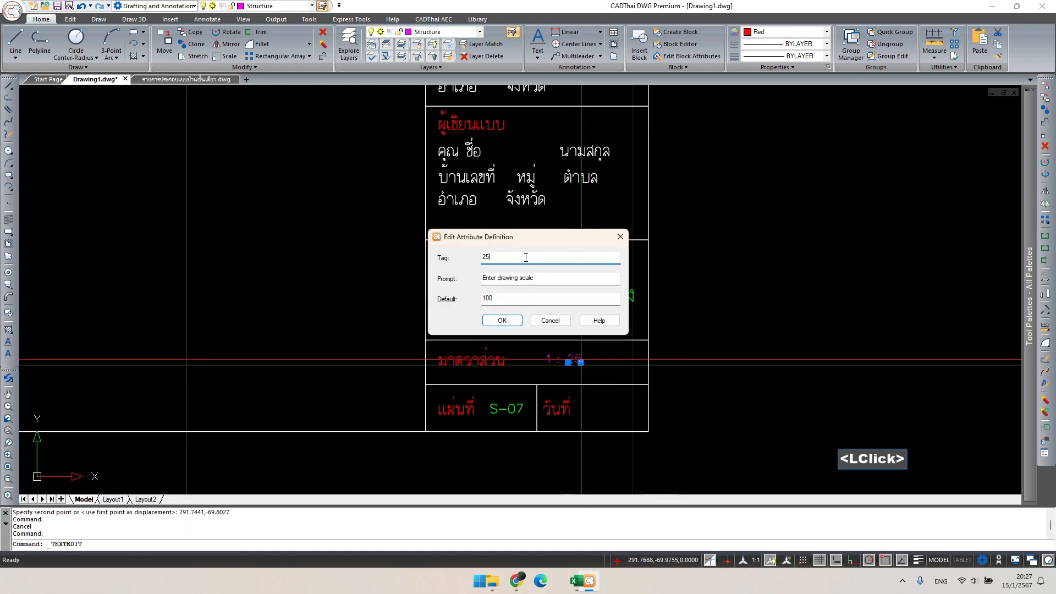
left_click(500, 320)
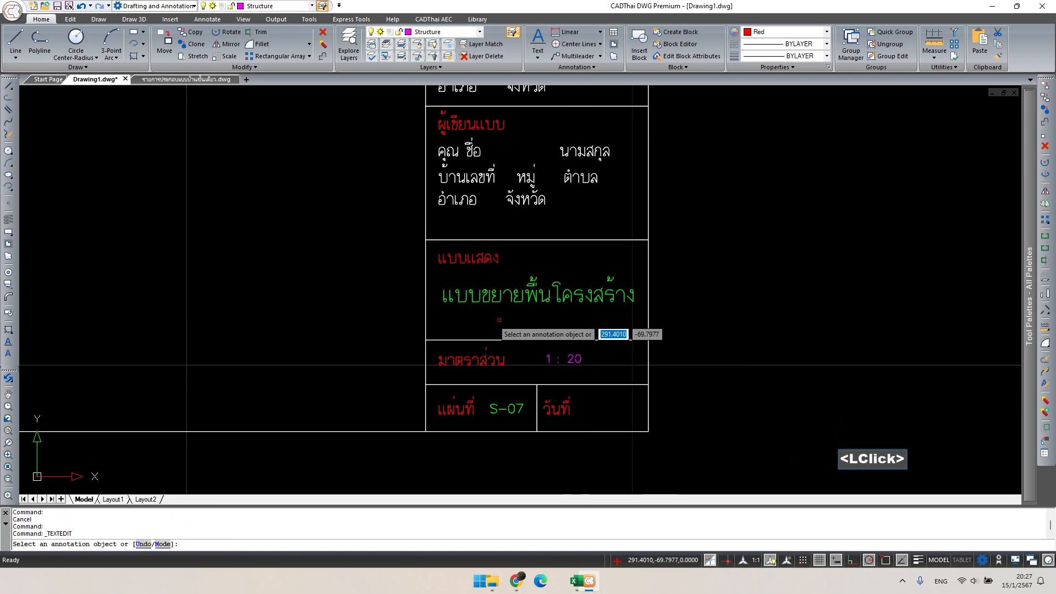
key("Escape")
- Change the sheet number of the footing and column detail sheet to S-08
scroll(370, 296, "down", 5)
middle_click_drag(399, 314, 868, 380)
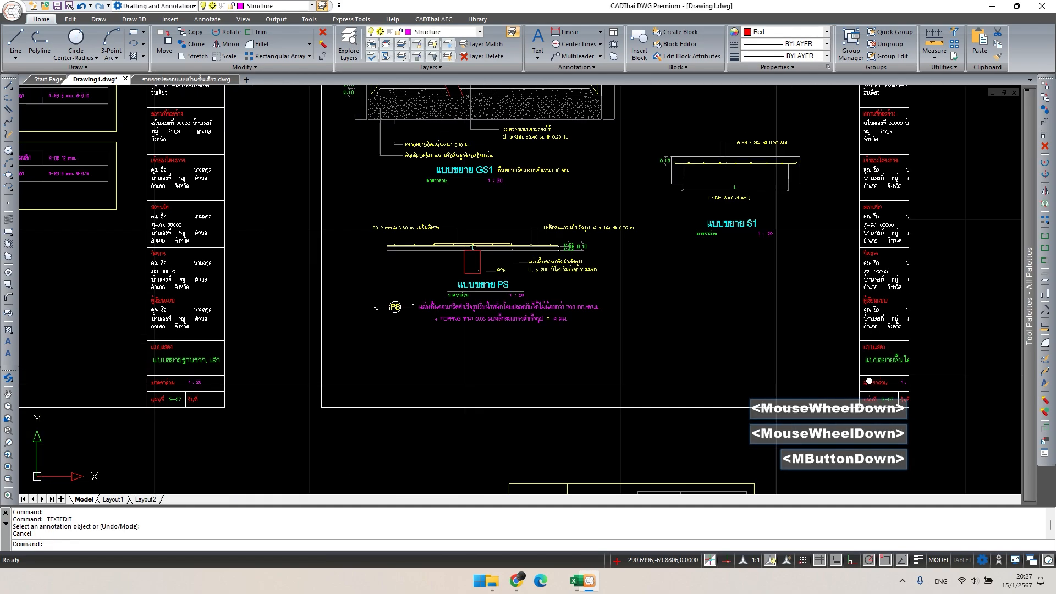
scroll(858, 378, "down", 5)
mouse_move(445, 366)
middle_mouse_down()
mouse_move(697, 343)
mouse_move(331, 332)
middle_mouse_up()
scroll(516, 373, "up", 5)
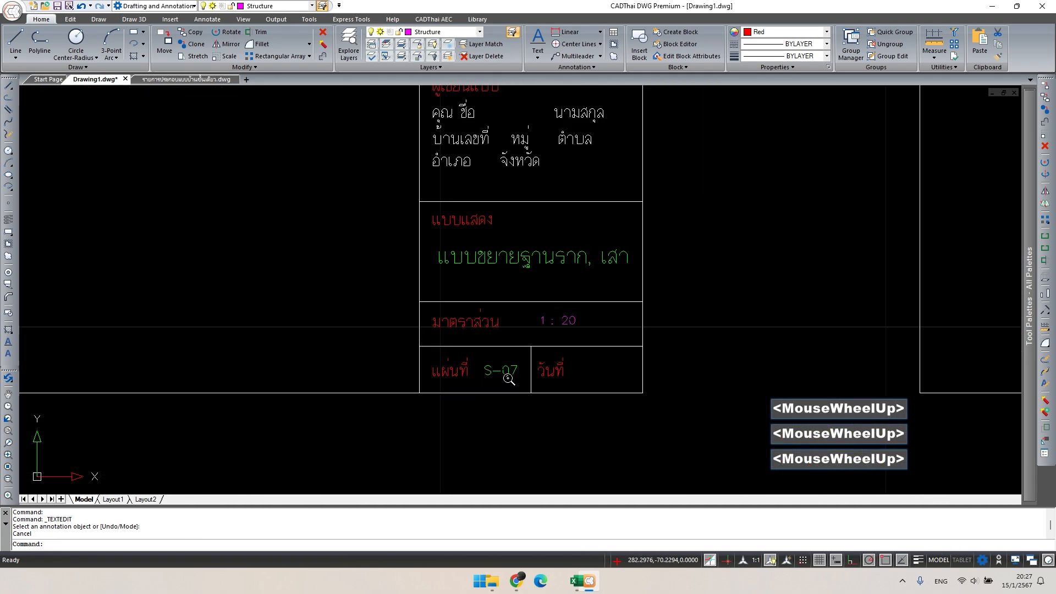
key("Escape")
double_click(515, 373)
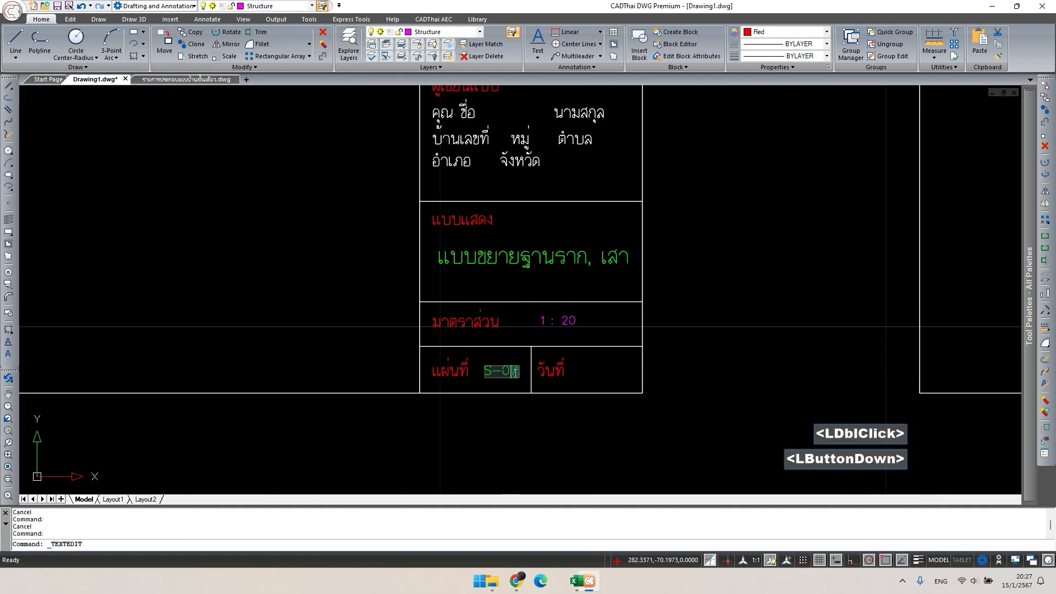
left_click(532, 416)
scroll(520, 399, "down", 6)
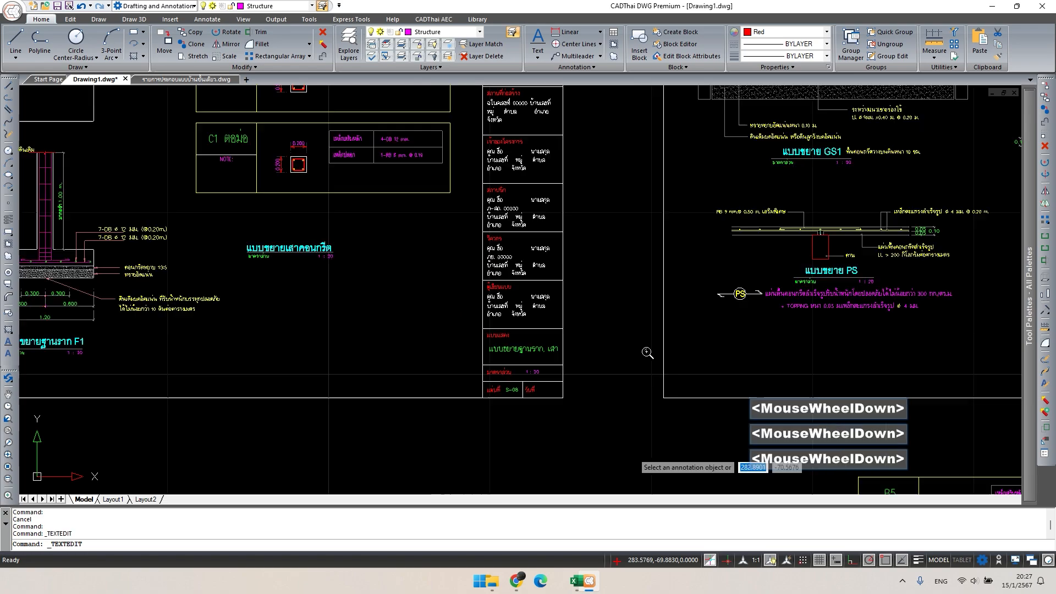
- Change the sheet number of the structural slab detail sheet to S-09
scroll(676, 331, "down", 1)
middle_click_drag(677, 332, 215, 363)
scroll(649, 389, "up", 6)
middle_click_drag(695, 443, 453, 398)
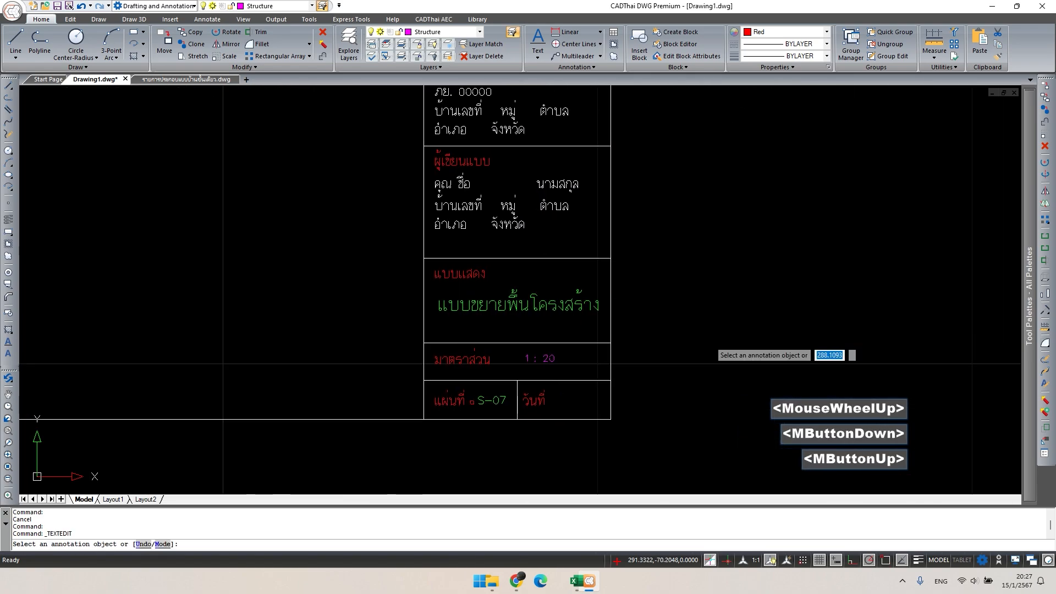
double_click(503, 405)
left_click(504, 402)
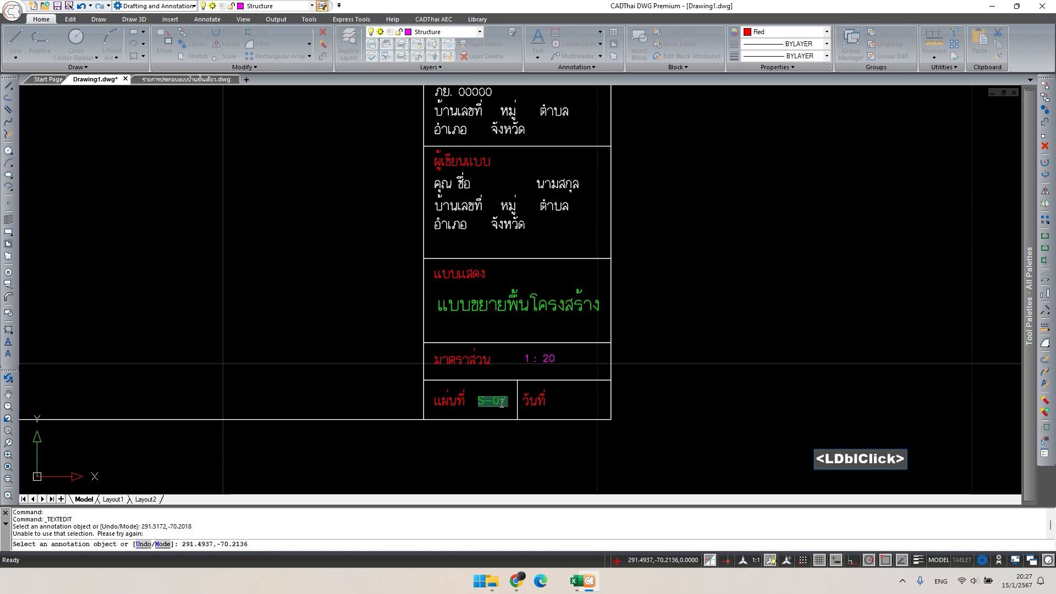
key("BackSpace")
type("9")
key("Return")
key("Escape")
scroll(672, 308, "down", 2)
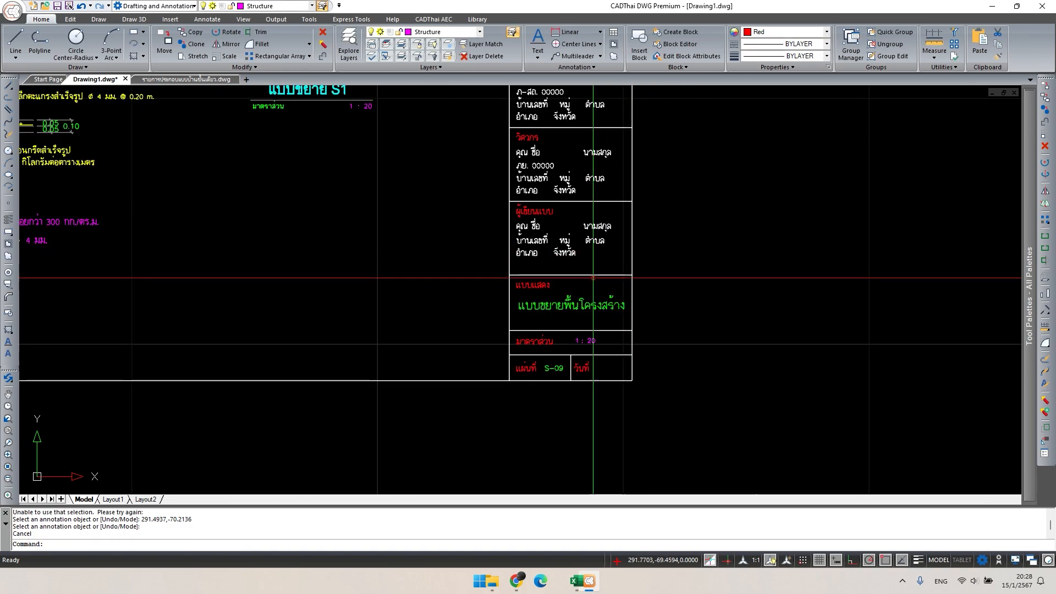
- Copy the slab sheet's border and title block to the right without its details, using the same spacing as between the existing sheets
scroll(601, 283, "down", 3)
key("Escape")
middle_click_drag(540, 285, 534, 399)
scroll(490, 360, "down", 2)
middle_click_drag(469, 315, 428, 278)
key("Escape")
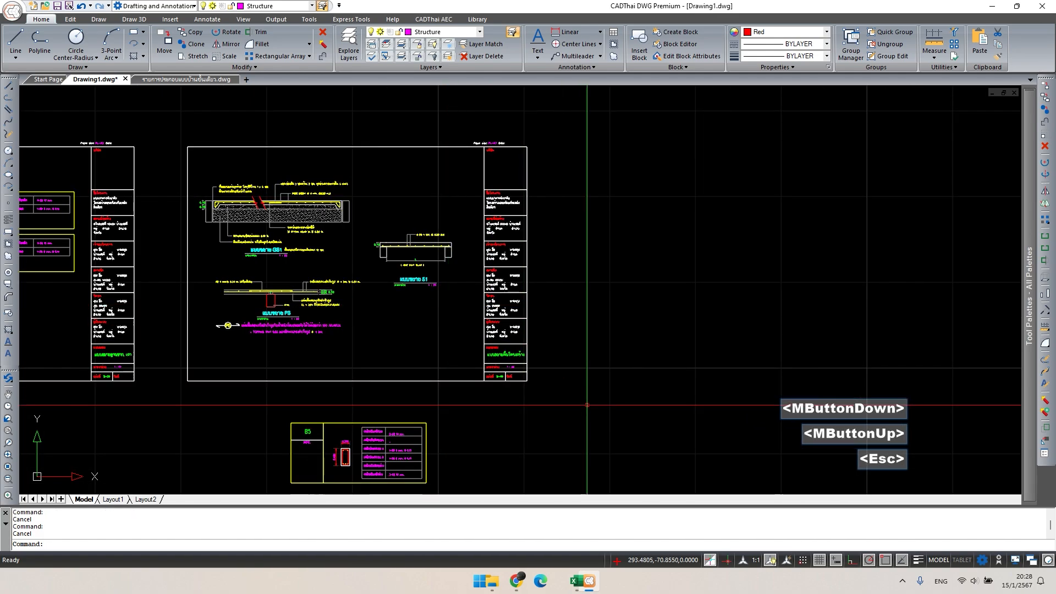
left_click(587, 404)
left_click(482, 95)
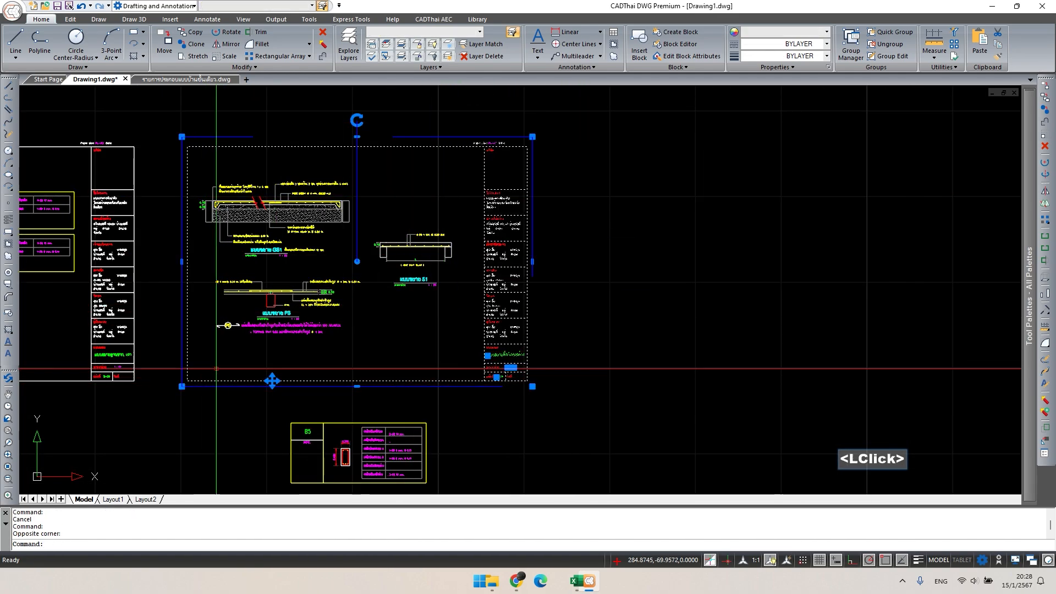
type("co")
key("space")
scroll(147, 388, "up", 2)
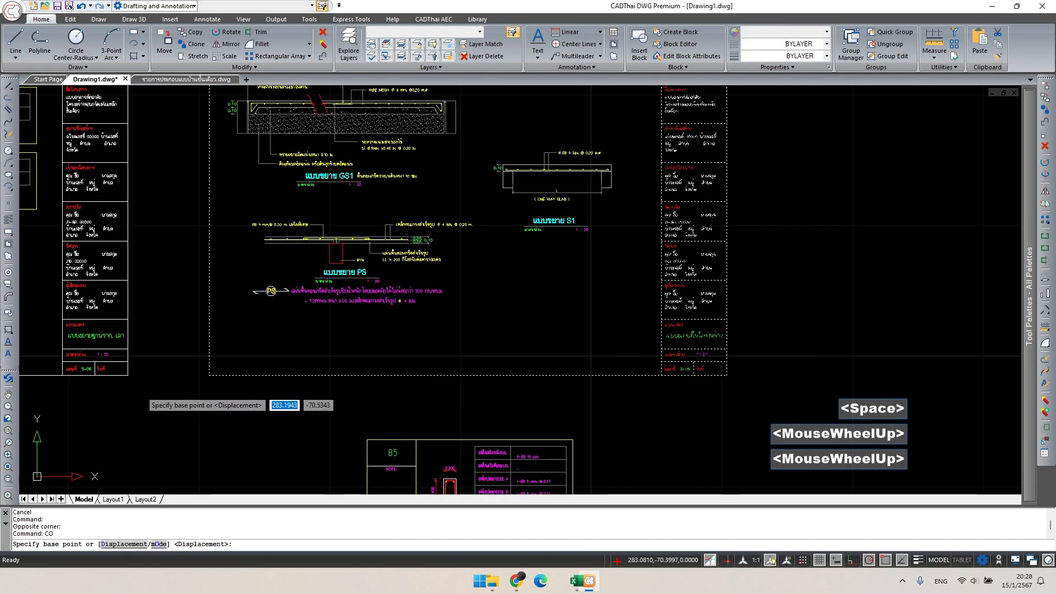
left_click(127, 375)
middle_click_drag(590, 377, 345, 381)
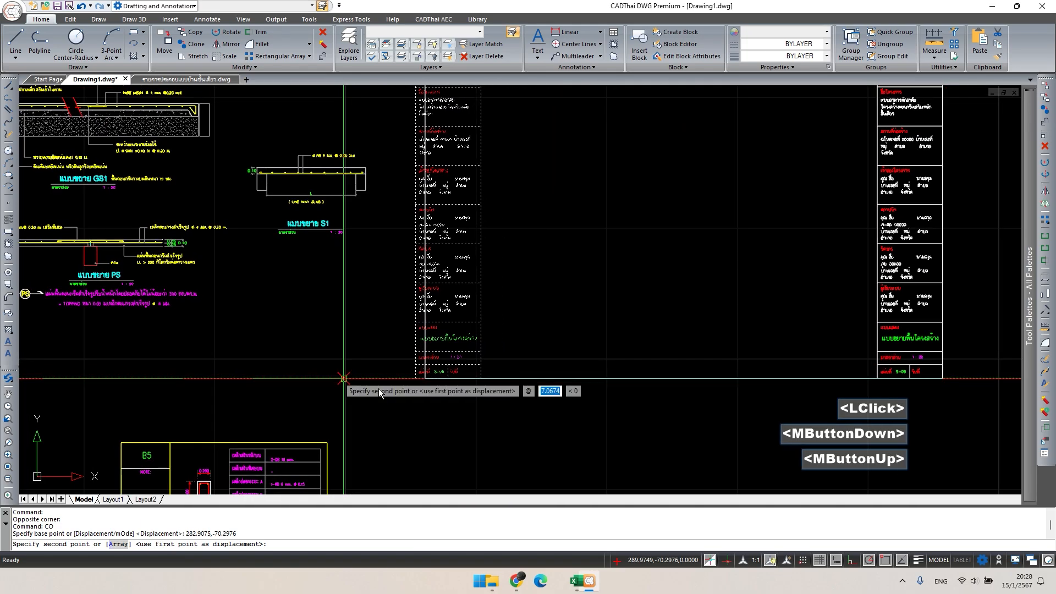
left_click(482, 378)
key("space")
scroll(705, 371, "down", 3)
middle_click_drag(473, 377, 589, 378)
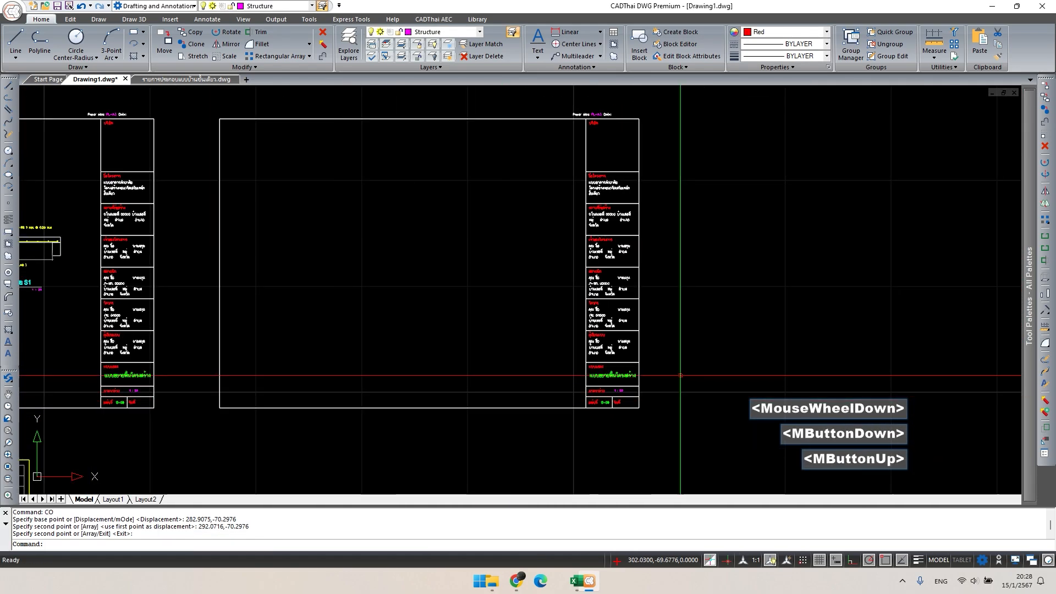
- Change the sheet number of the copied blank sheet to S-10
scroll(583, 399, "up", 4)
double_click(583, 400)
scroll(582, 400, "up", 2)
left_click(598, 396)
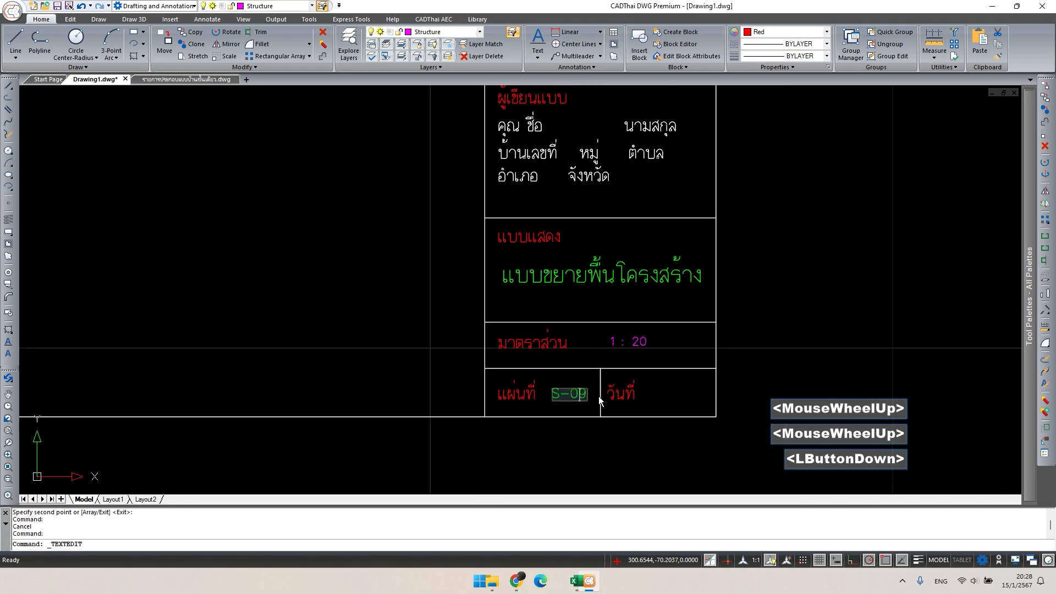
type("10")
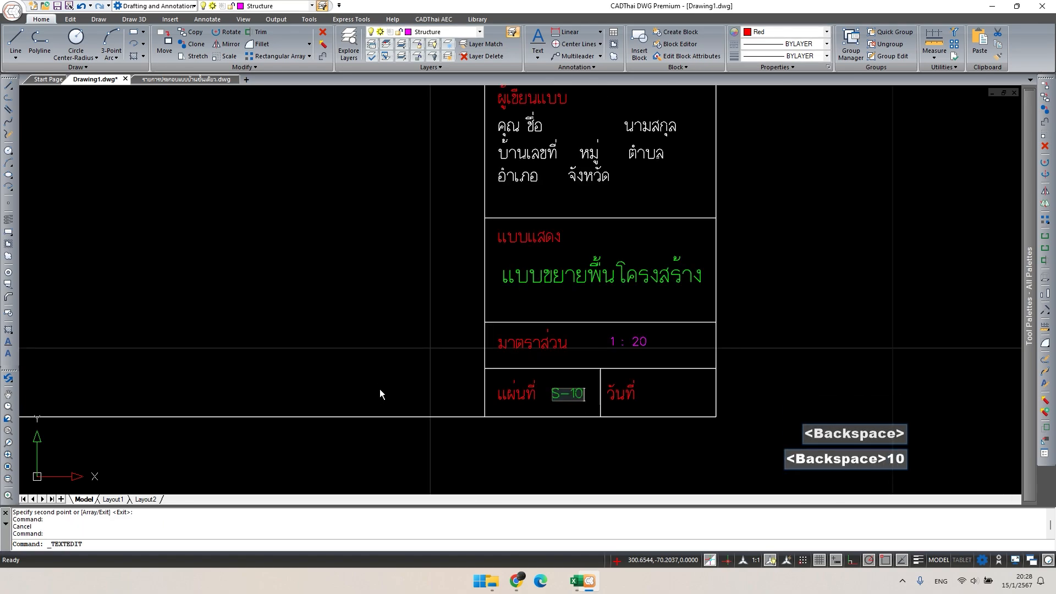
left_click(379, 388)
key("Escape")
key("Escape")
- Move the B5 beam detail from below the slab sheet into sheet S-10
scroll(428, 335, "down", 4)
middle_click_drag(428, 335, 721, 314)
left_click(422, 422)
left_click(237, 360)
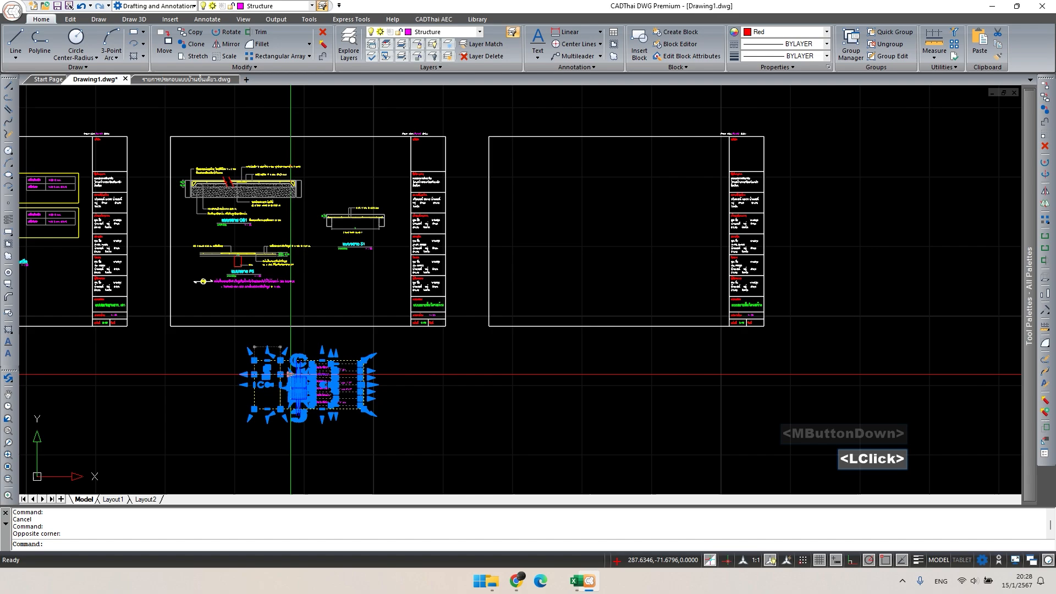
type("m")
key("space")
left_click(318, 406)
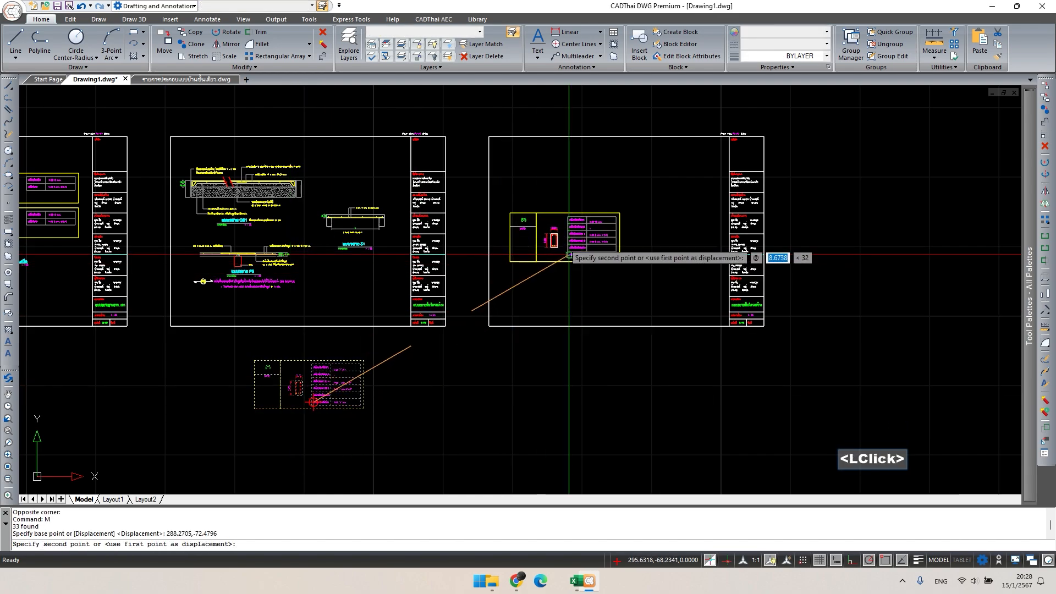
left_click(563, 268)
- Change the drawing title of sheet S-10 to "แบบขยายคาน"
scroll(759, 300, "up", 2)
double_click(709, 314)
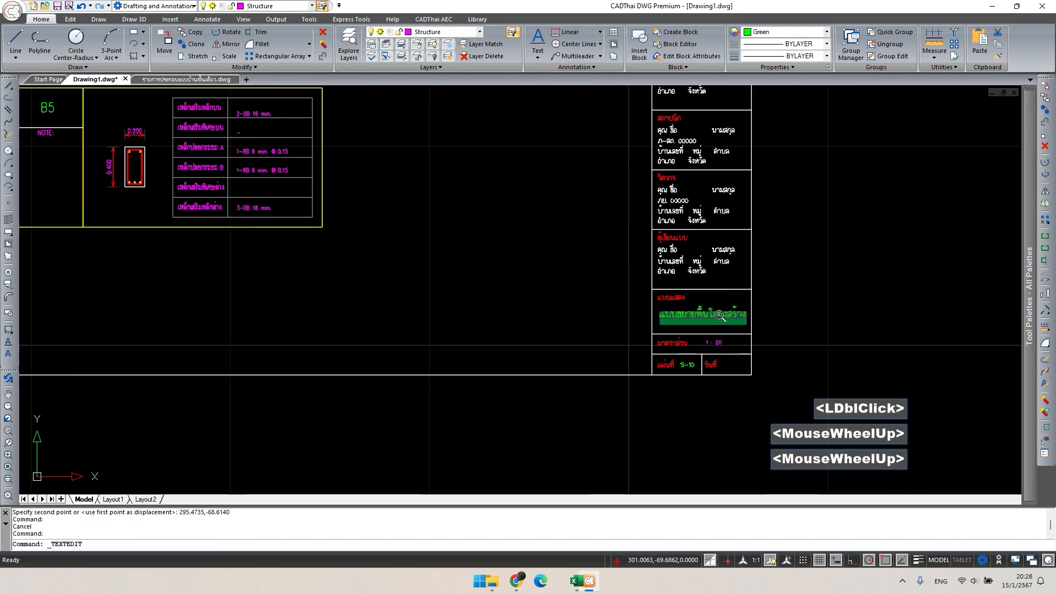
scroll(704, 318, "up", 1)
left_click(709, 322)
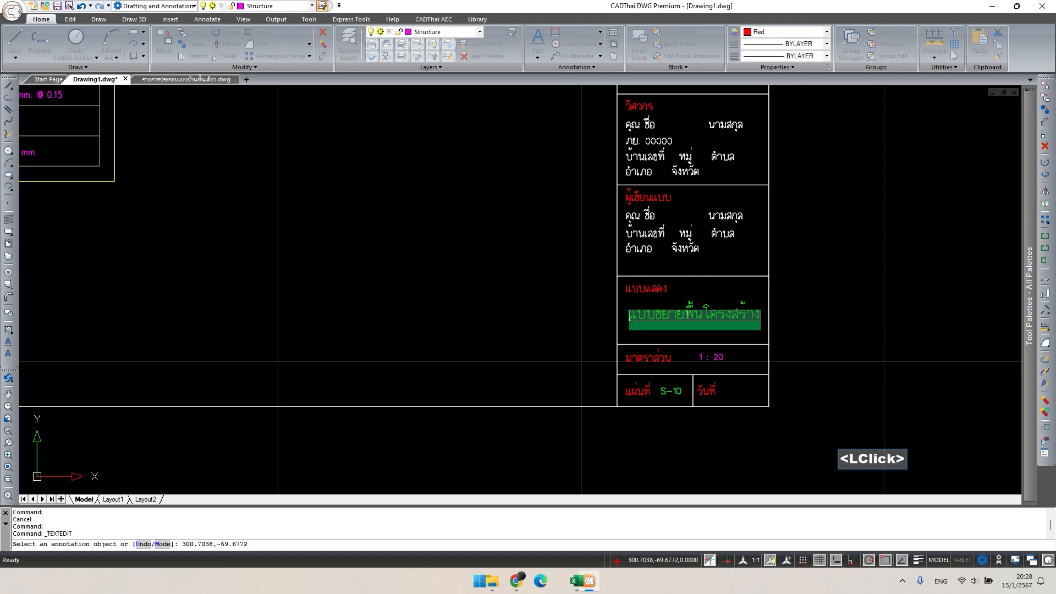
key("BackSpace")
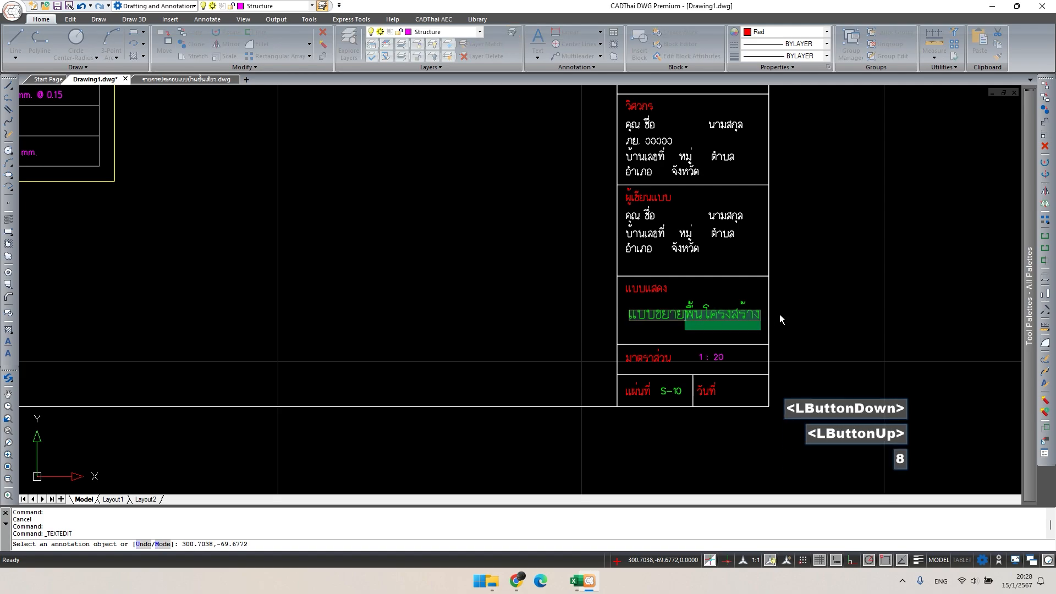
type("คาน")
left_click(780, 319)
key("Escape")
- Move the "แบบขยายคาน" title about 0.15 units right to centre it in its title block cell
left_click_drag(723, 333, 693, 307)
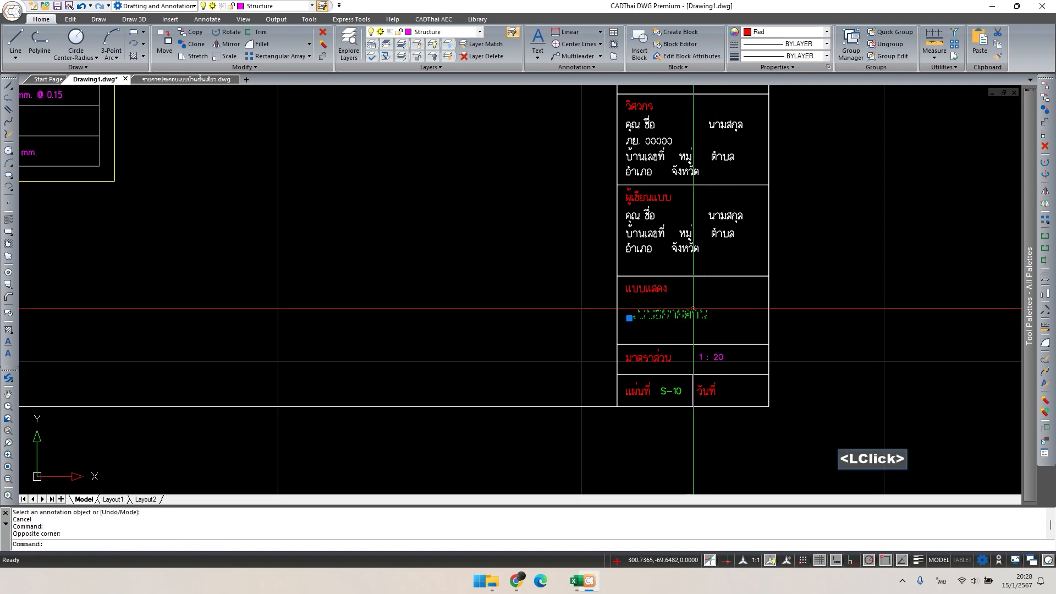
scroll(724, 312, "up", 1)
type("ท")
key("Escape")
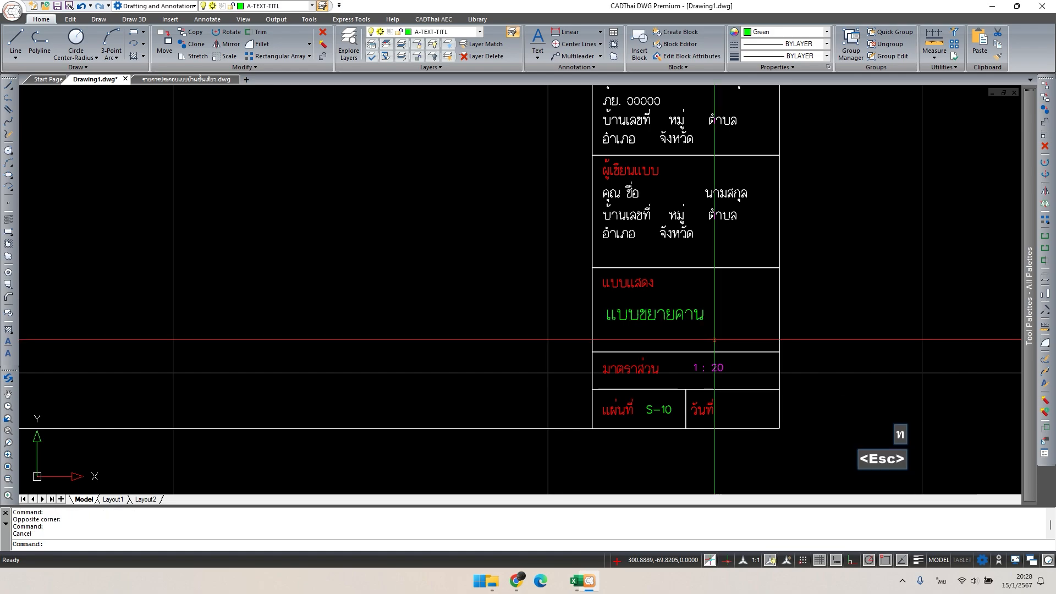
key("Escape")
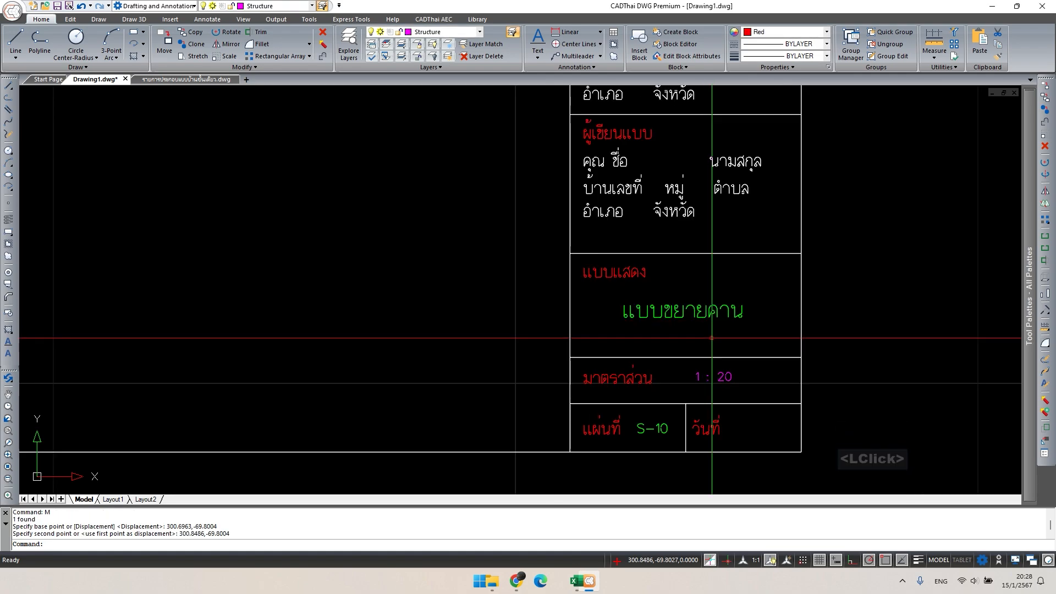
scroll(550, 297, "down", 3)
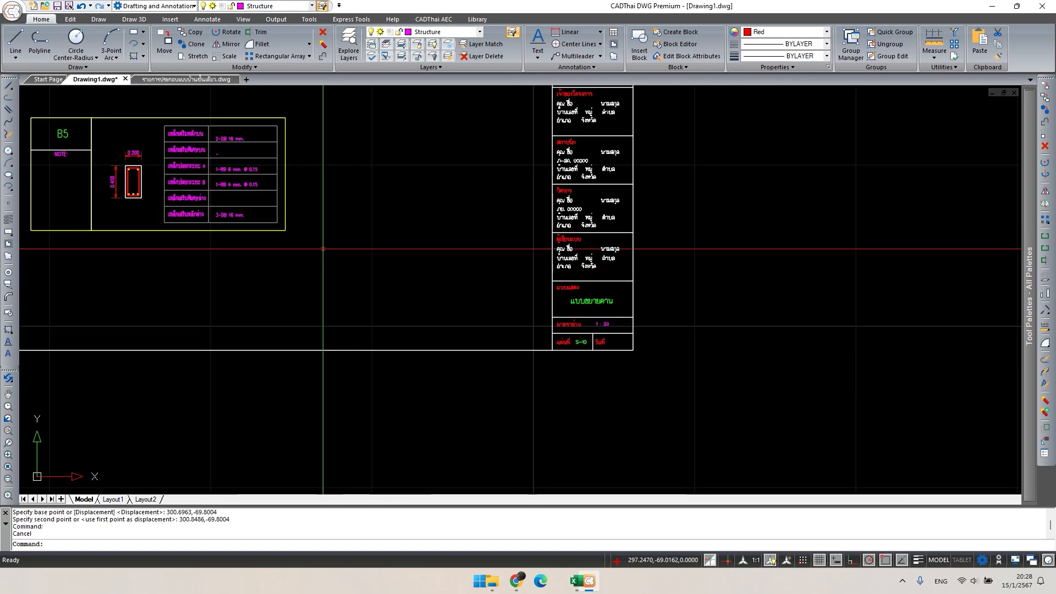
middle_click_drag(340, 253, 661, 347)
key("Escape")
scroll(503, 307, "down", 3)
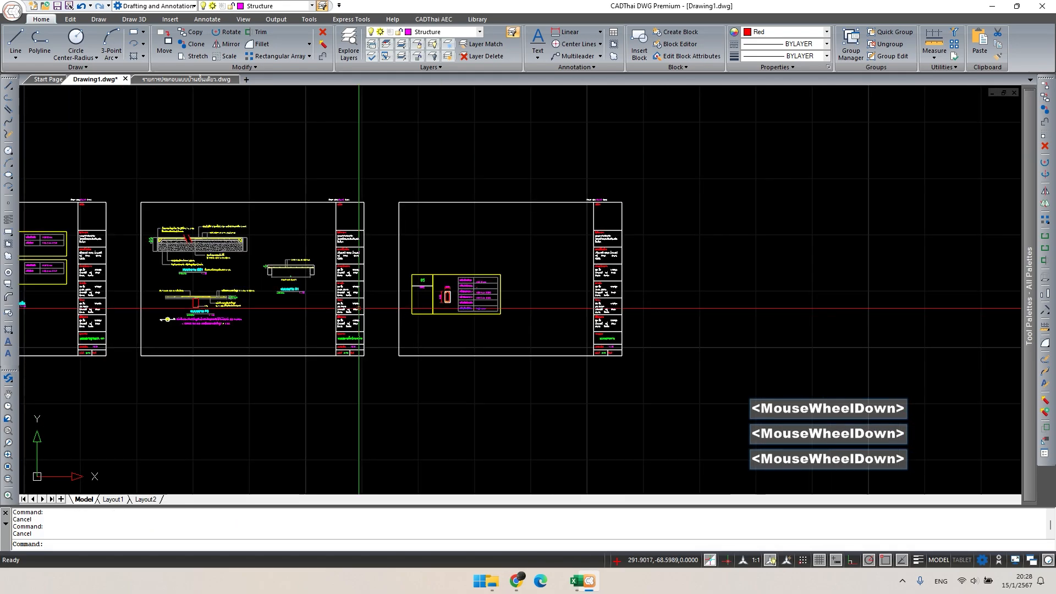
- Examine the ground-floor beam plan on the "แปลนคานพื้นชั้นล่าง" sheet for the beam types it uses
middle_click_drag(421, 306, 624, 281)
scroll(358, 264, "down", 2)
middle_click_drag(264, 253, 703, 275)
scroll(342, 252, "down", 2)
middle_click_drag(138, 234, 523, 286)
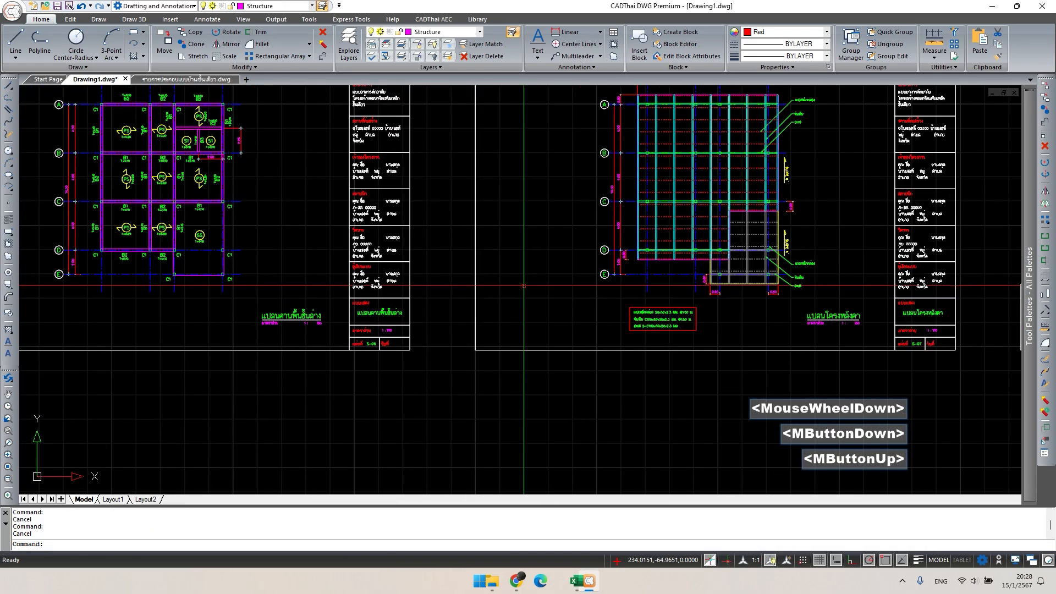
scroll(308, 268, "down", 1)
middle_click_drag(308, 268, 517, 325)
scroll(496, 325, "up", 3)
key("Escape")
scroll(619, 313, "up", 2)
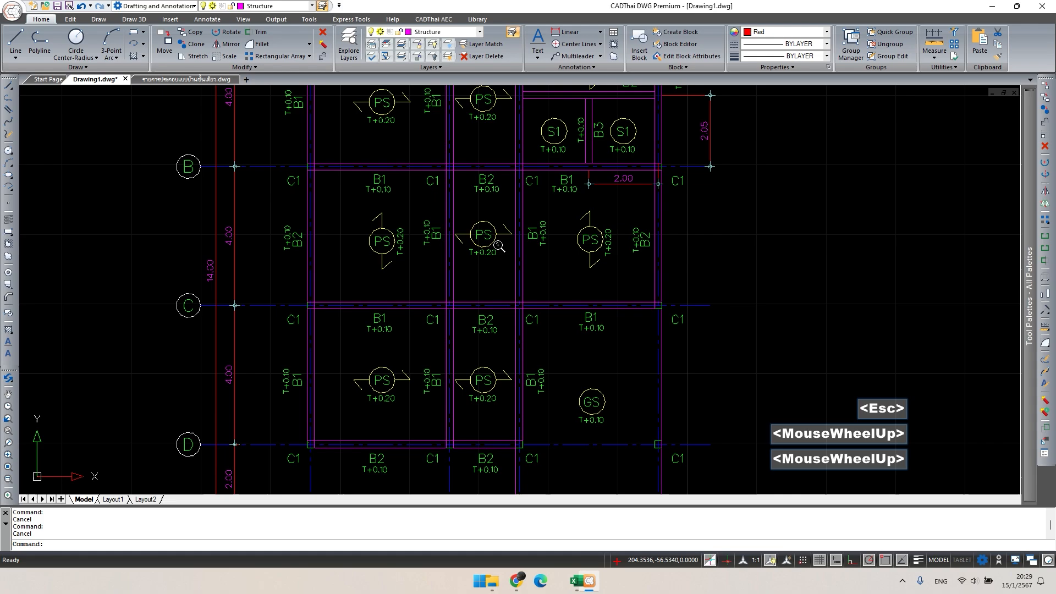
middle_click_drag(547, 284, 519, 295)
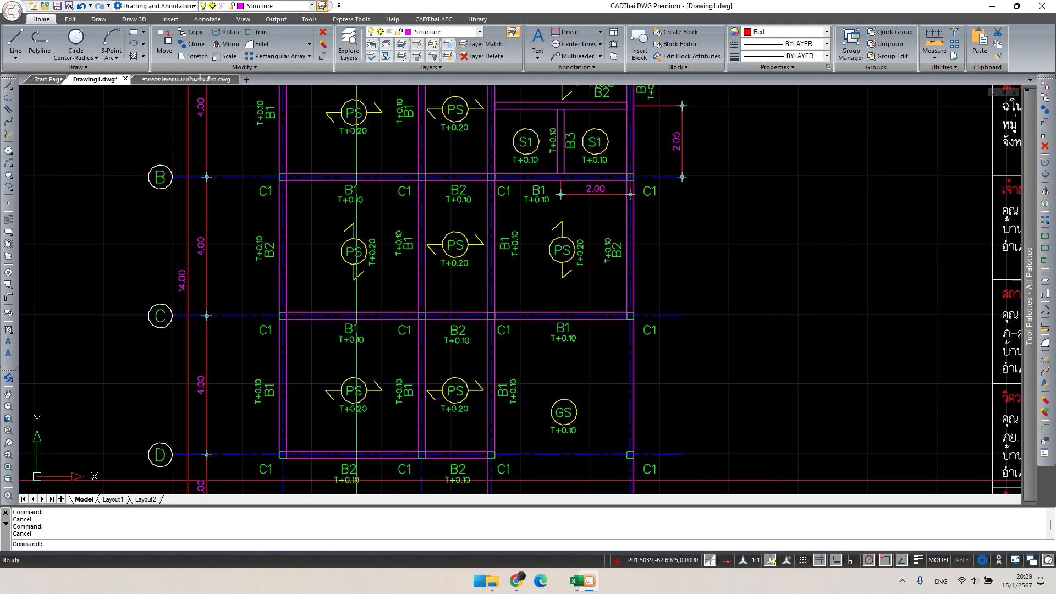
middle_click_drag(357, 385, 293, 492)
scroll(496, 273, "up", 2)
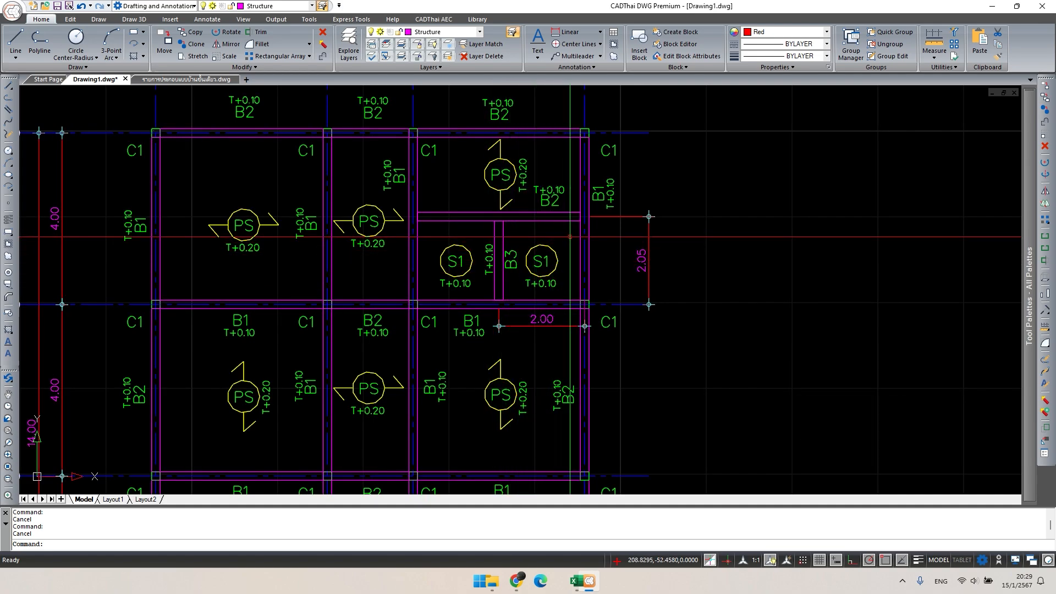
scroll(570, 237, "down", 1)
middle_click_drag(585, 466, 566, 337)
middle_click_drag(387, 324, 378, 453)
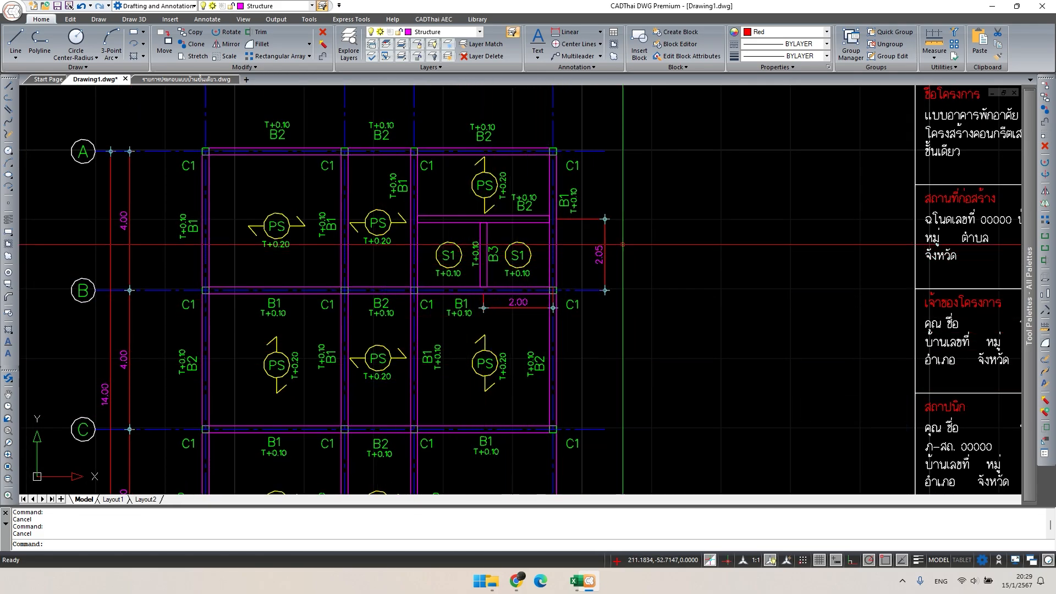
scroll(409, 242, "down", 3)
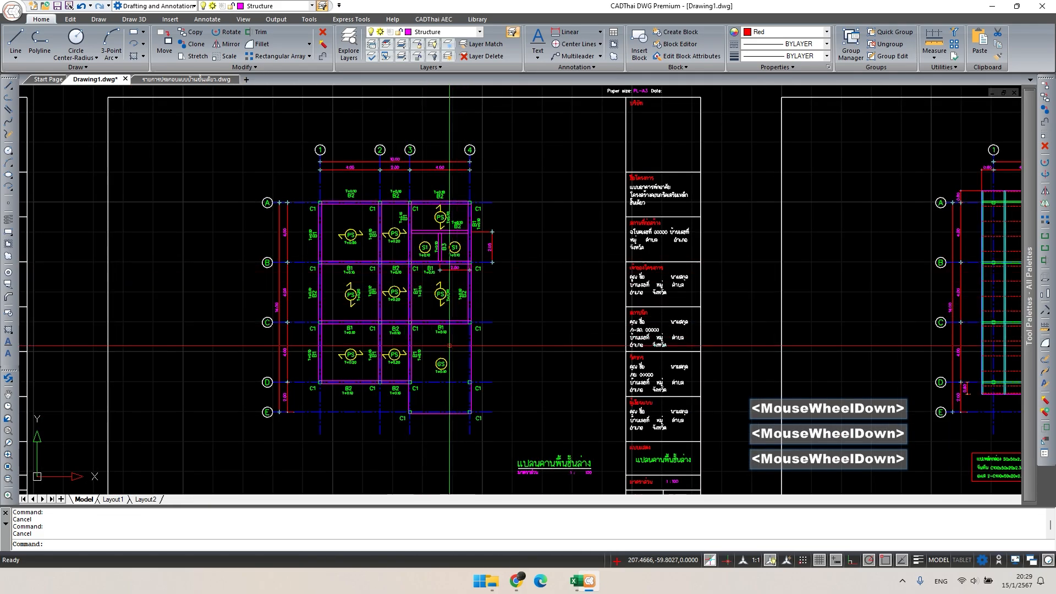
scroll(477, 238, "up", 2)
scroll(636, 337, "down", 3)
- Change the label of the B5 beam detail on sheet S-10 to B1
middle_click_drag(637, 337, 44, 271)
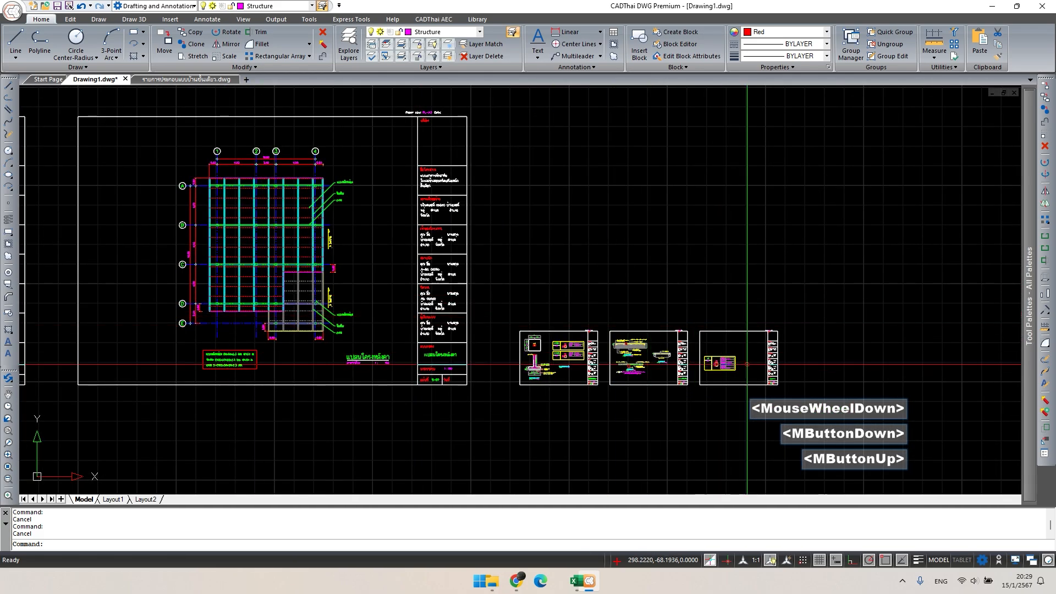
scroll(753, 367, "up", 3)
scroll(743, 367, "up", 3)
middle_click_drag(704, 388, 551, 391)
key("Escape")
left_click(590, 405)
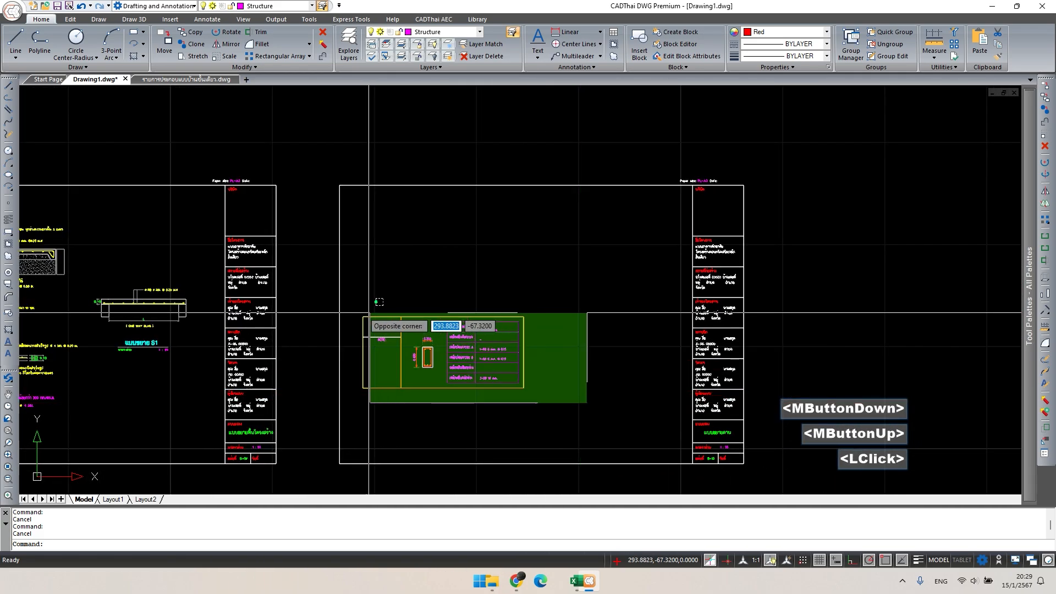
left_click(362, 319)
scroll(393, 333, "up", 2)
key("Escape")
double_click(376, 320)
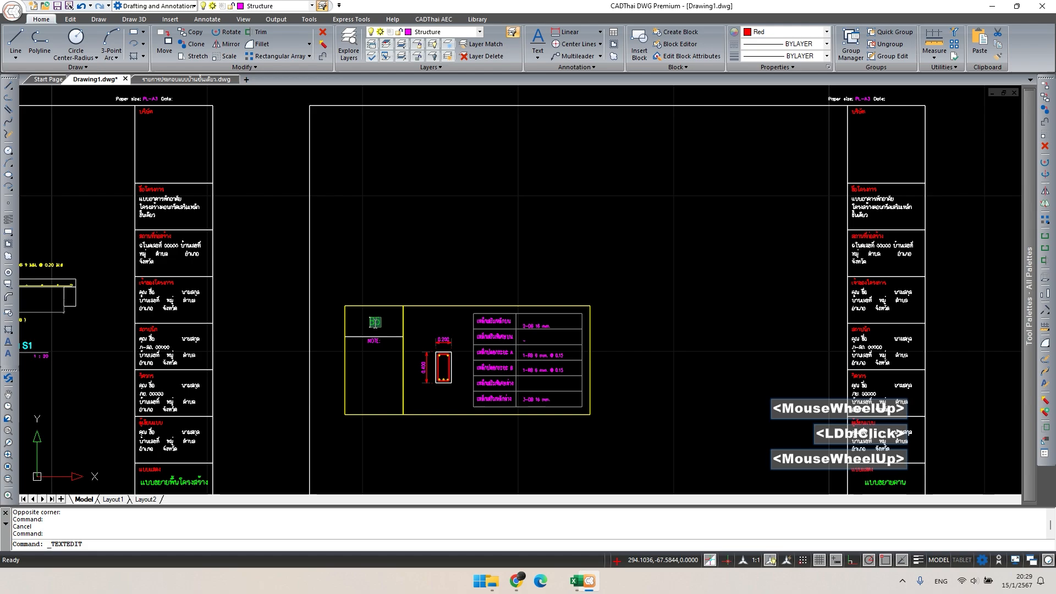
scroll(376, 322, "up", 3)
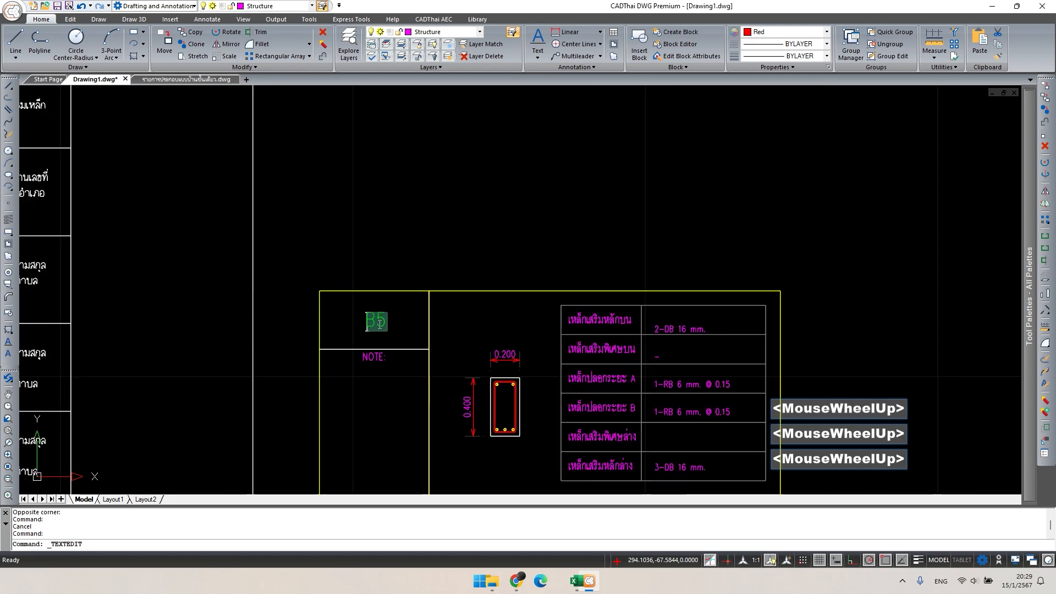
left_click(414, 306)
key("Escape")
- Copy the whole B1 beam detail twice straight upward, stacking each copy corner to corner on the one below
left_click(300, 264)
scroll(715, 440, "down", 2)
left_click(787, 484)
middle_click_drag(855, 422, 620, 338)
type("co")
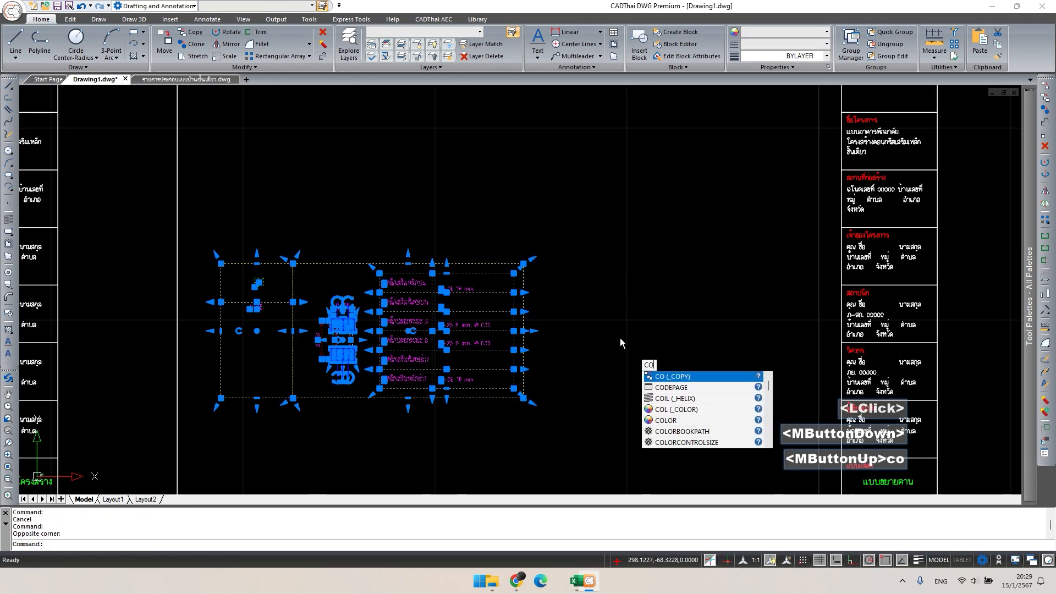
key("space")
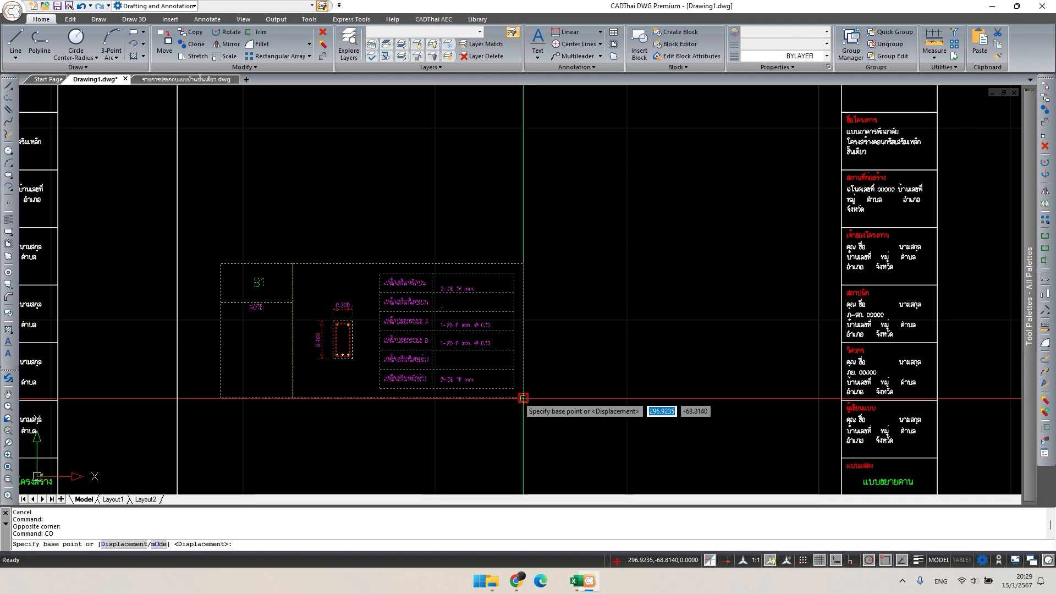
left_click(523, 398)
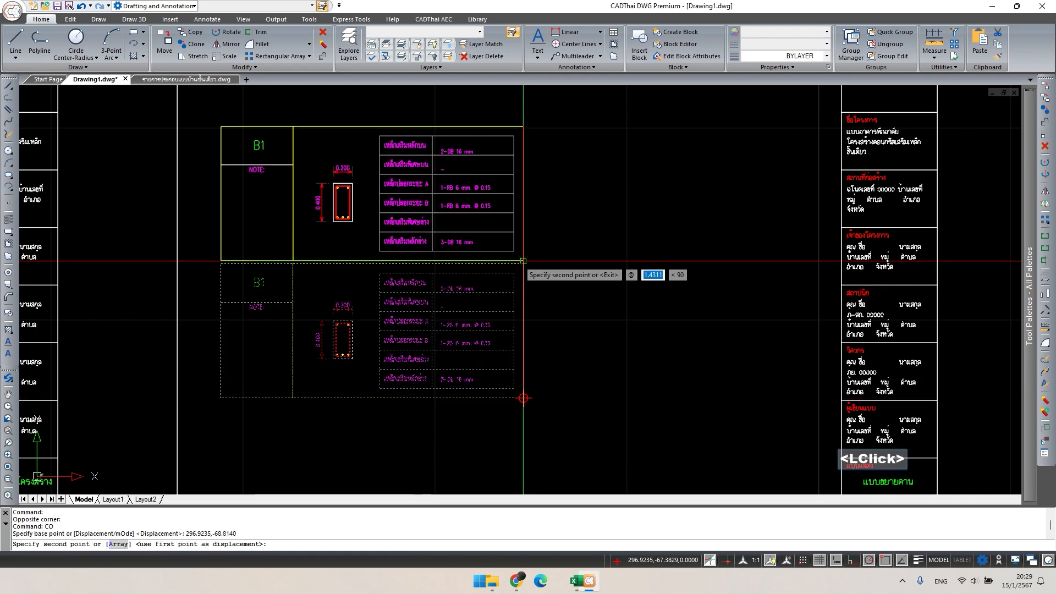
left_click(523, 262)
left_click(523, 264)
middle_click_drag(523, 142, 476, 325)
left_click(476, 310)
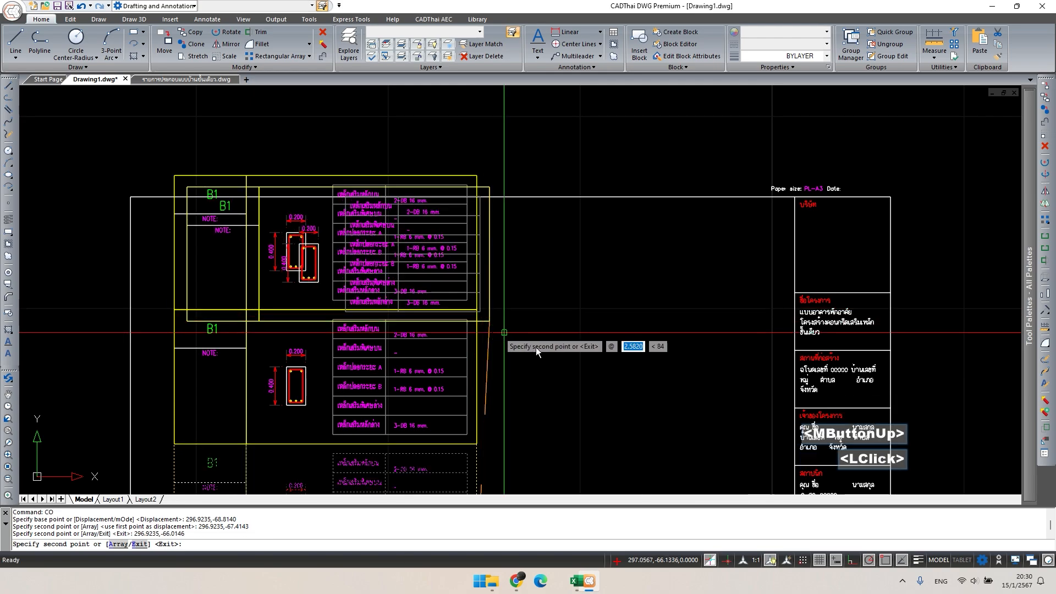
key("space")
key("Escape")
- Move the three stacked beam details down and slightly right so they sit inside the sheet S-10 frame
scroll(548, 288, "down", 2)
middle_click_drag(548, 288, 532, 238)
key("Escape")
left_click(278, 139)
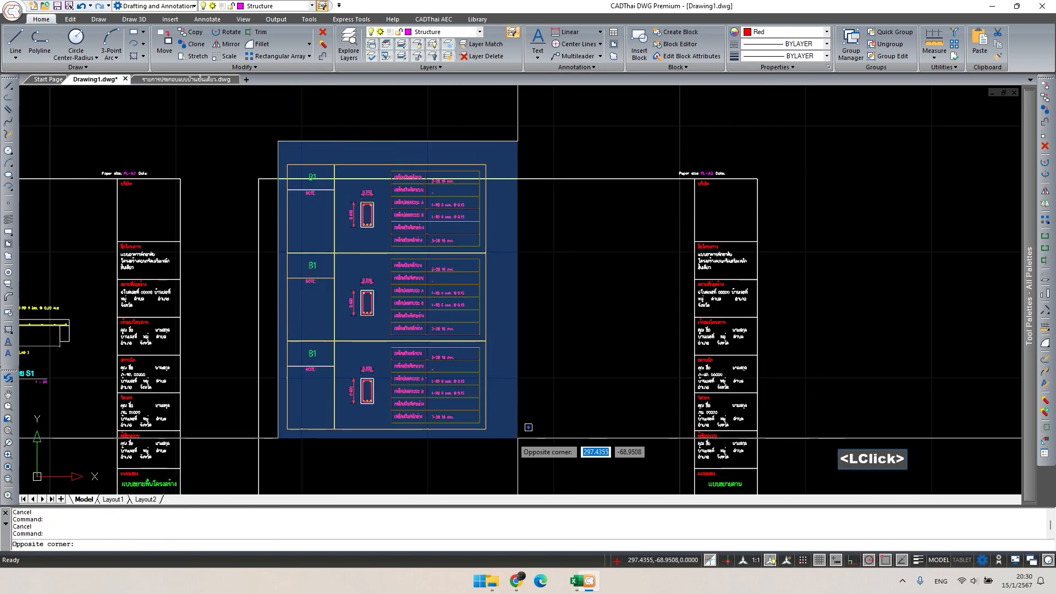
left_click(520, 442)
middle_click_drag(535, 359, 466, 327)
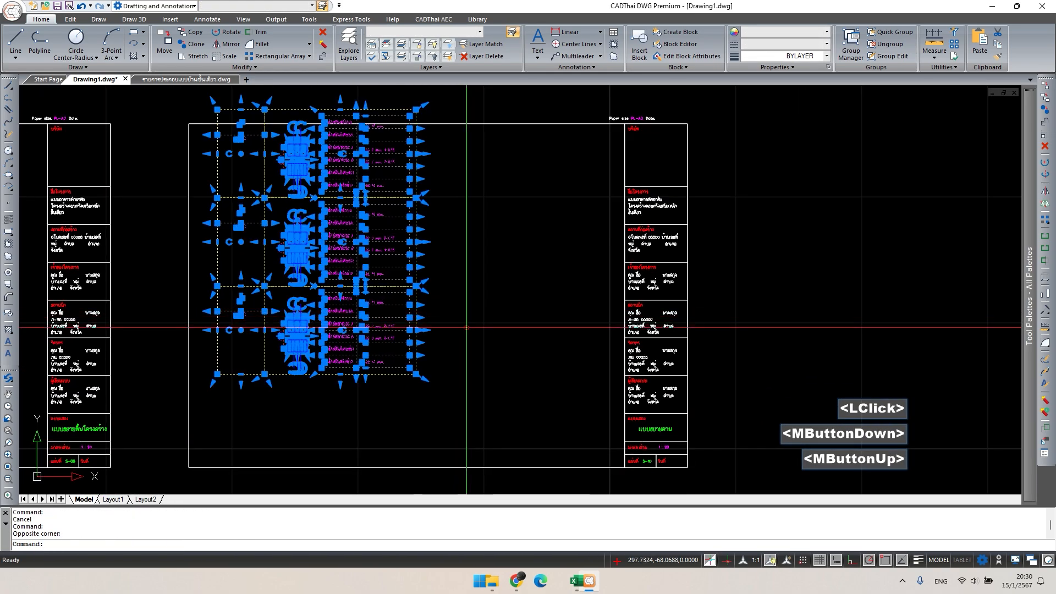
type("m")
key("space")
left_click(468, 237)
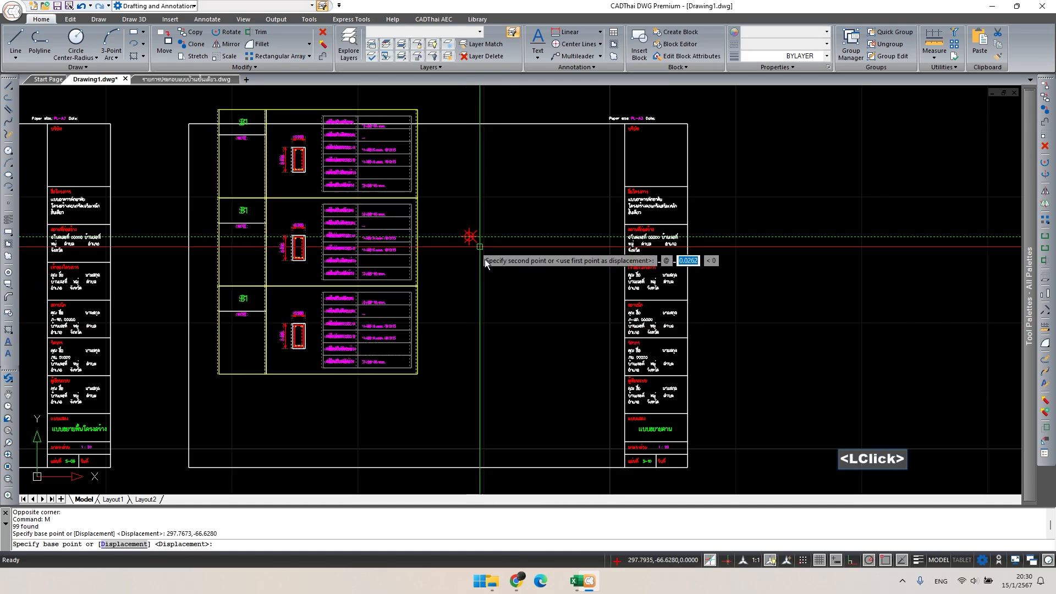
key("Escape")
key("Escape")
- Relabel the middle beam detail as B2 and the lowest one as B3
scroll(270, 242, "up", 3)
double_click(264, 259)
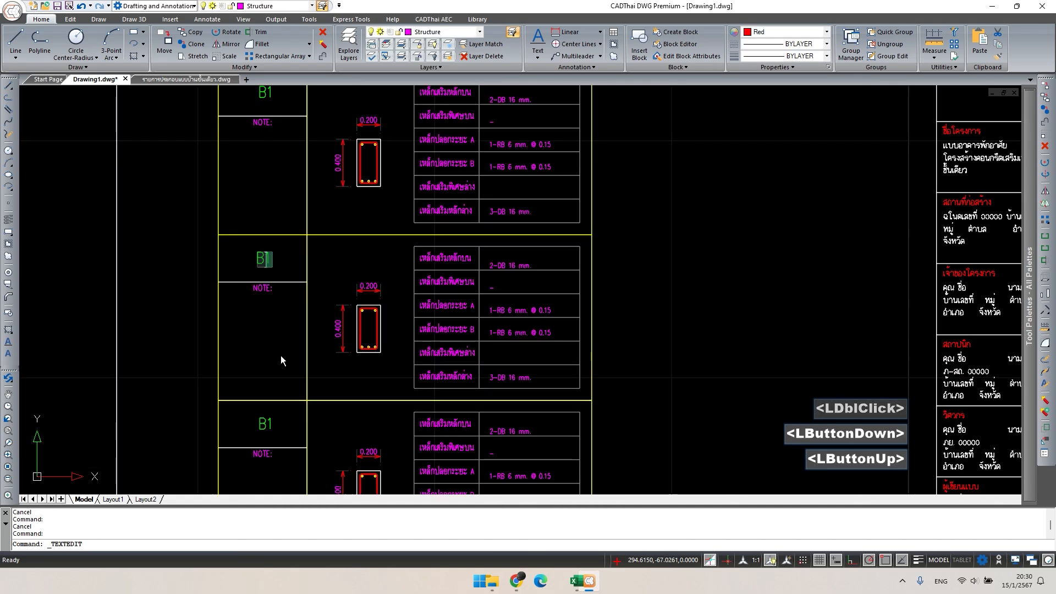
type("2")
left_click(282, 354)
middle_click_drag(294, 228, 304, 264)
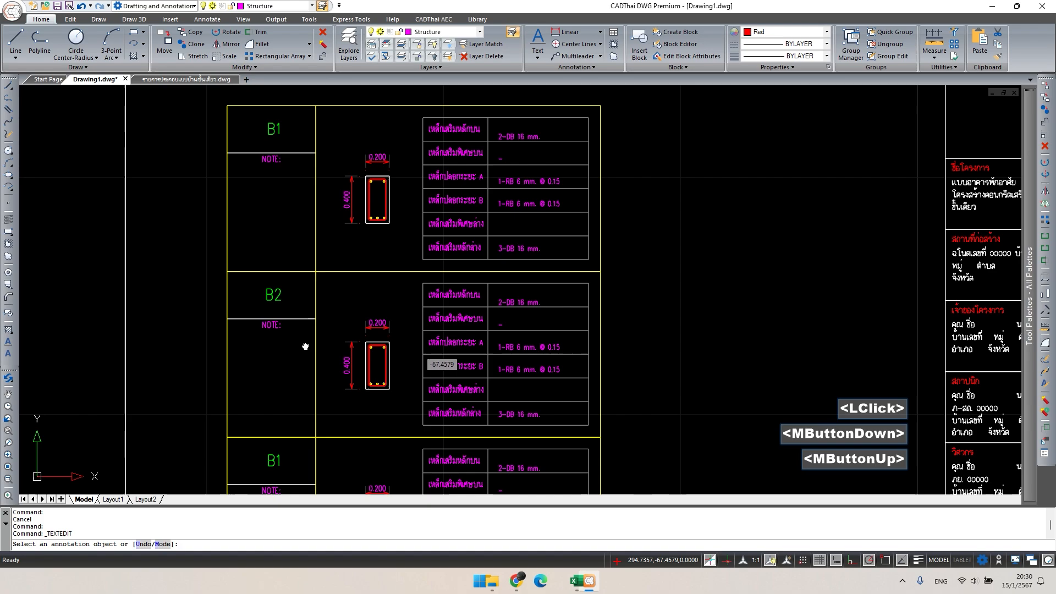
middle_click_drag(304, 347, 323, 245)
left_click(293, 356)
scroll(294, 357, "up", 3)
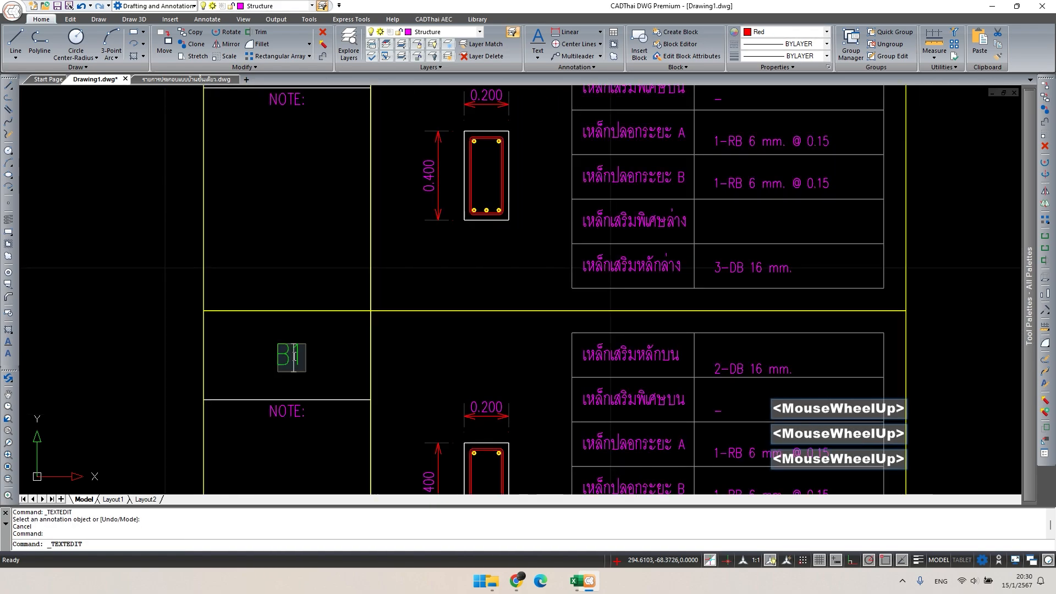
type("3")
left_click(336, 329)
key("Escape")
key("Escape")
- Copy the "แบบขยาย S1" title with its underline and scale text onto sheet S-10, beside the lower part of the B3 detail
scroll(336, 329, "down", 5)
scroll(231, 329, "up", 3)
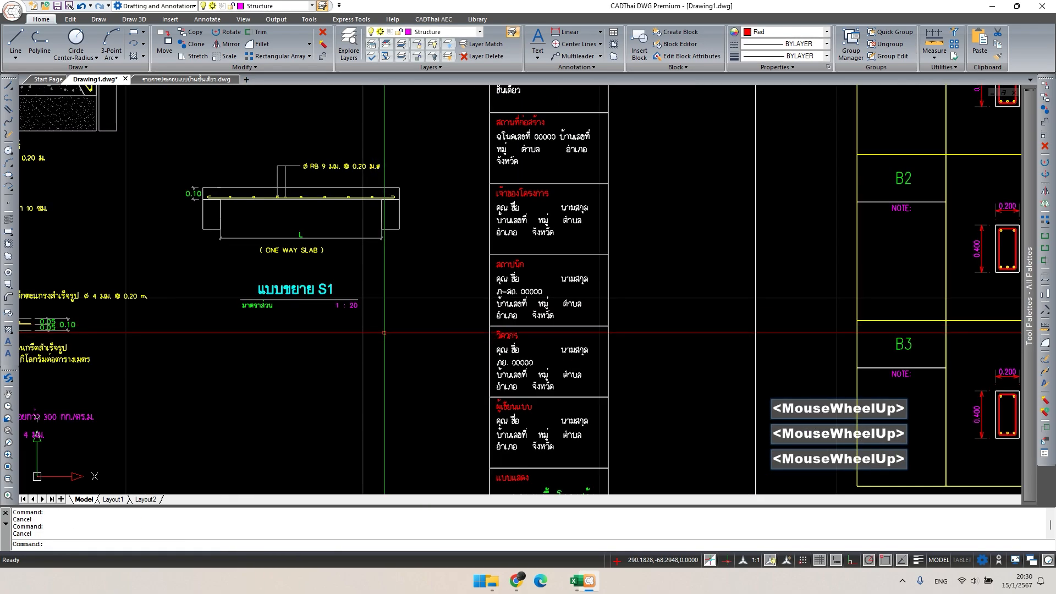
left_click(384, 333)
left_click(235, 280)
type("c")
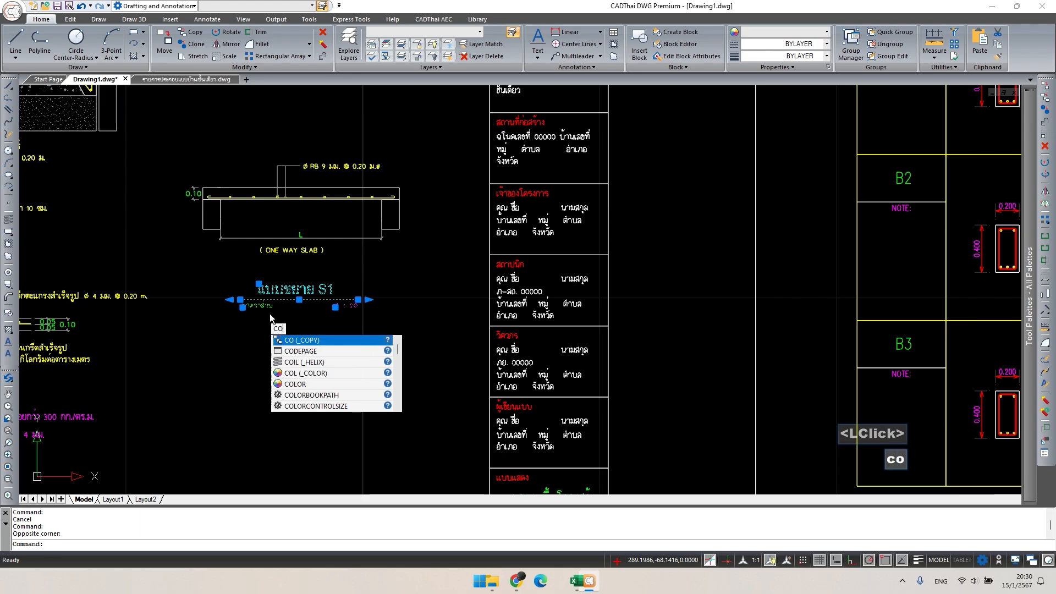
type("o")
key("space")
left_click(299, 300)
scroll(472, 350, "down", 3)
middle_click_drag(545, 331, 218, 324)
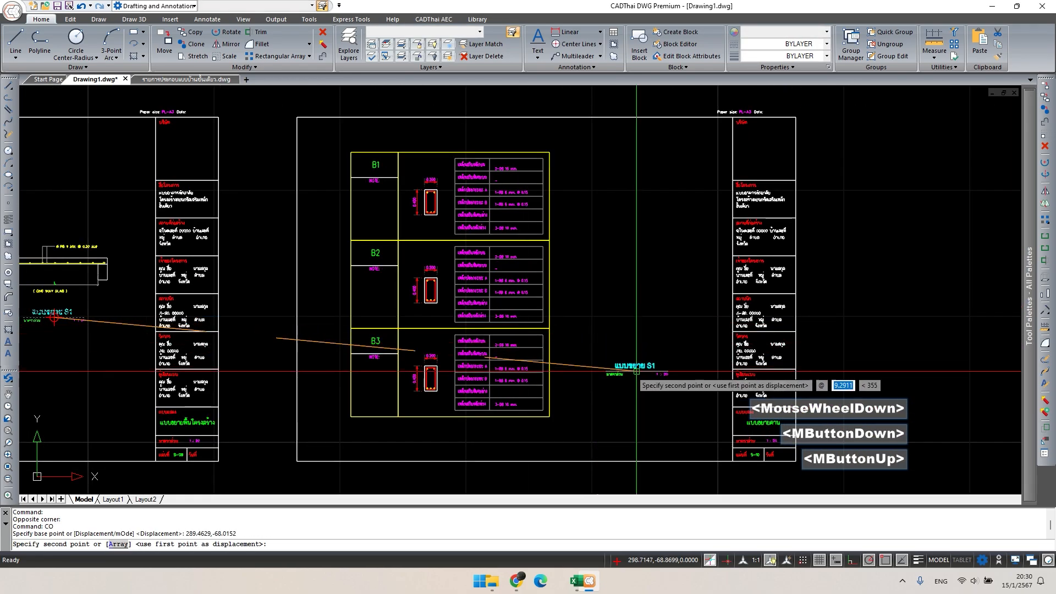
scroll(638, 385, "up", 3)
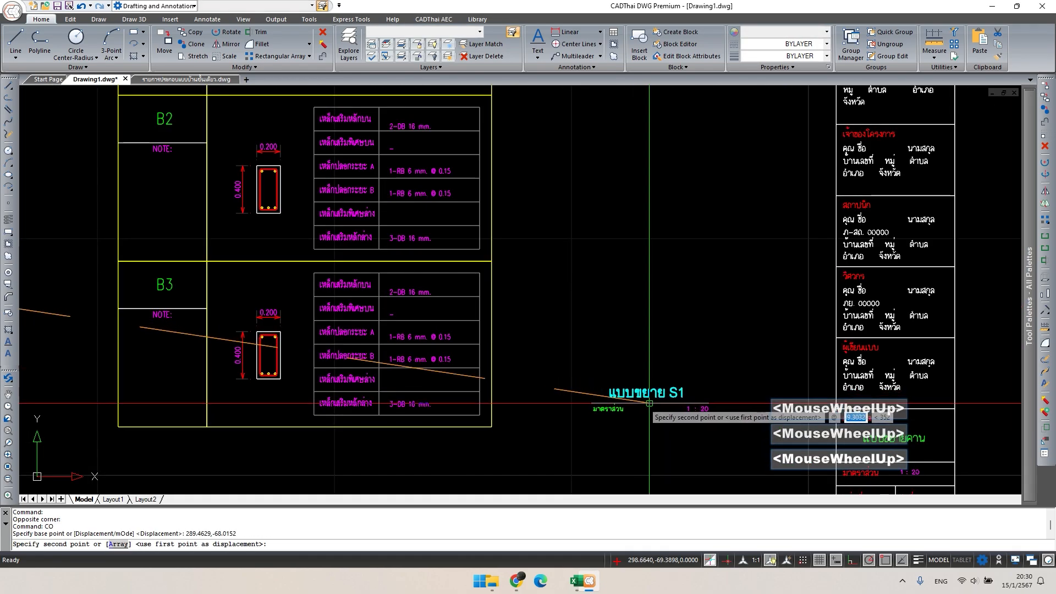
left_click(644, 403)
key("Escape")
- Change the copied detail title on sheet S-10 to "แบบขยายคาน"
left_click(670, 396)
key("Escape")
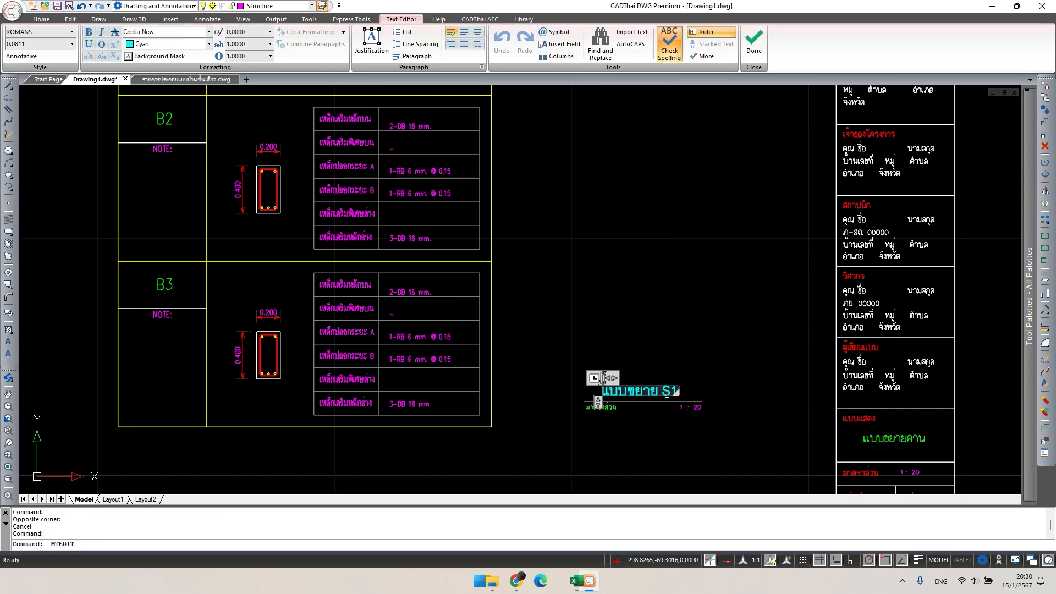
key("grave")
type("คาน")
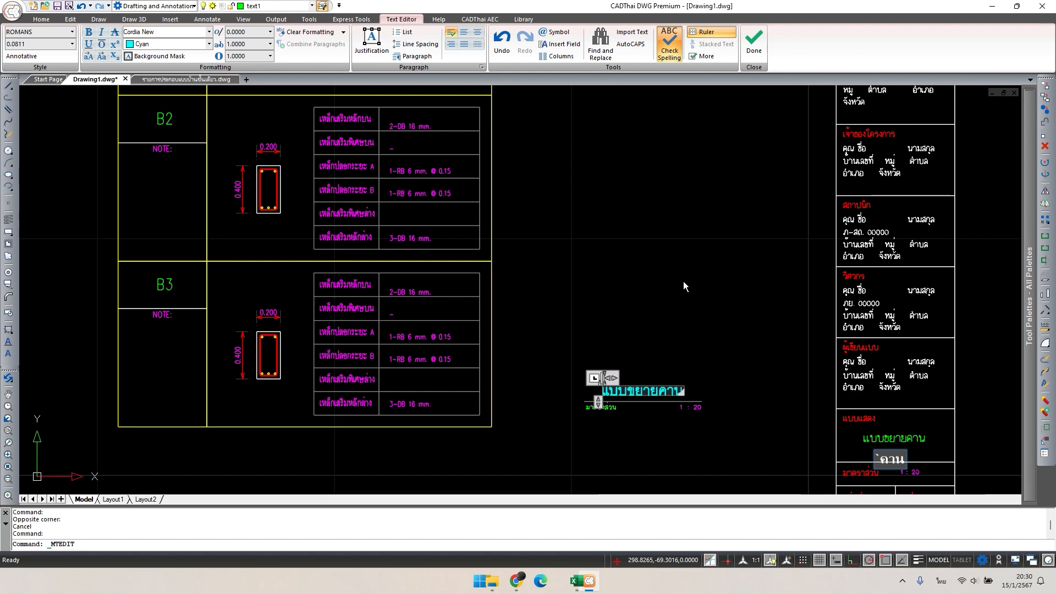
key("Escape")
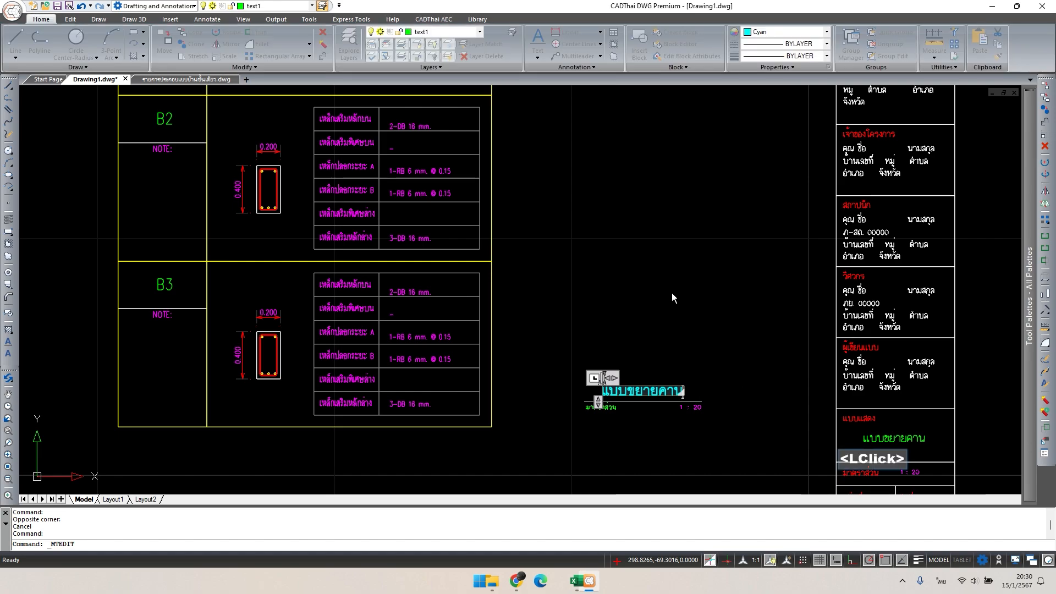
- Switch to Excel and close the "03 Concrete Footing.xlsx" and "04 Concrete Slab on beam.xlsx" workbooks
scroll(589, 293, "down", 3)
middle_click(589, 295)
left_click(576, 581)
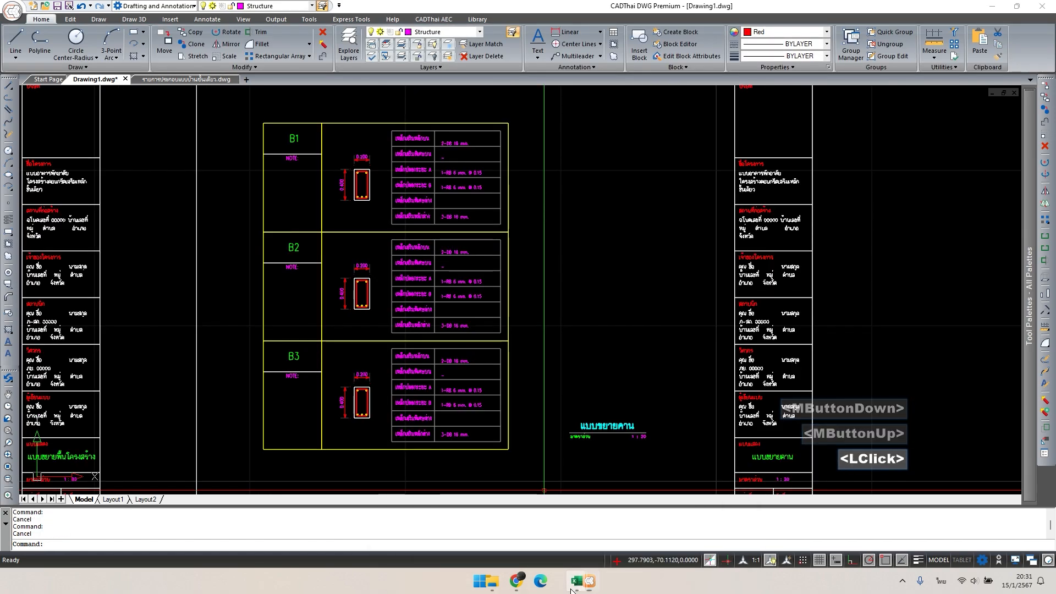
left_click(460, 516)
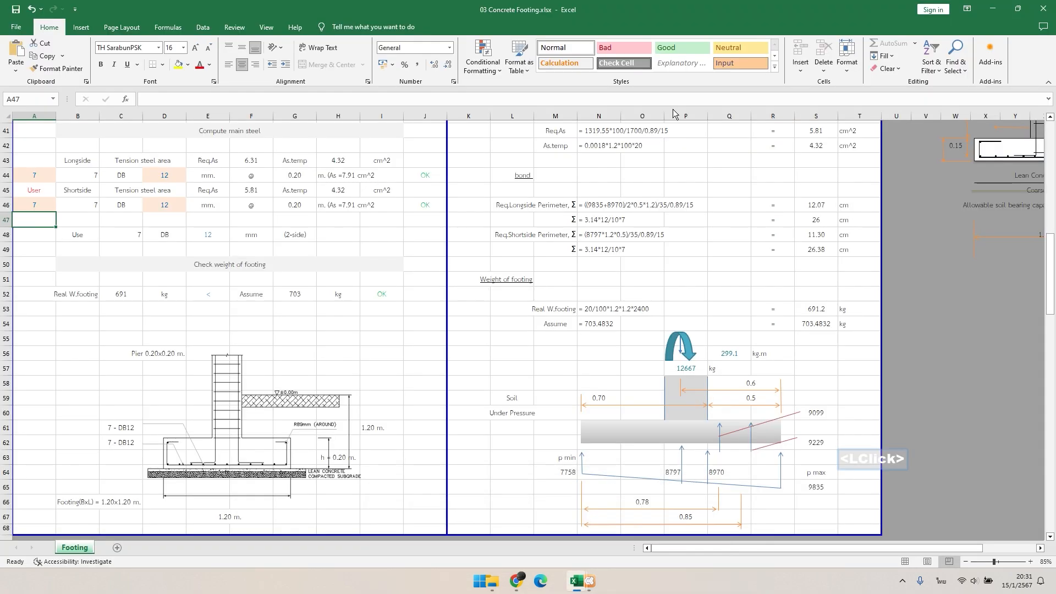
left_click(1052, 16)
scroll(885, 211, "up", 3)
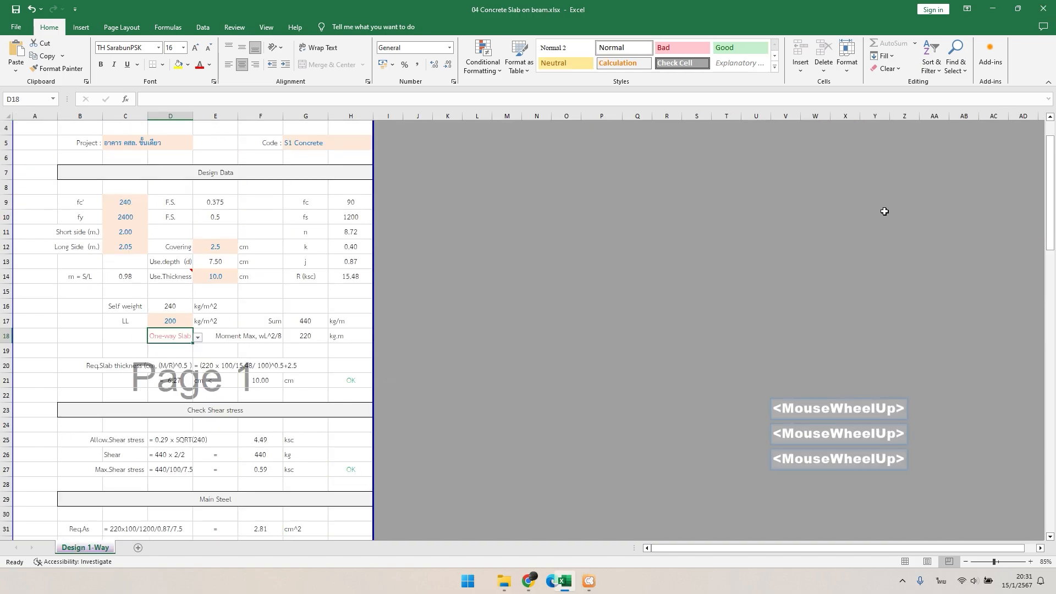
left_click(1052, 7)
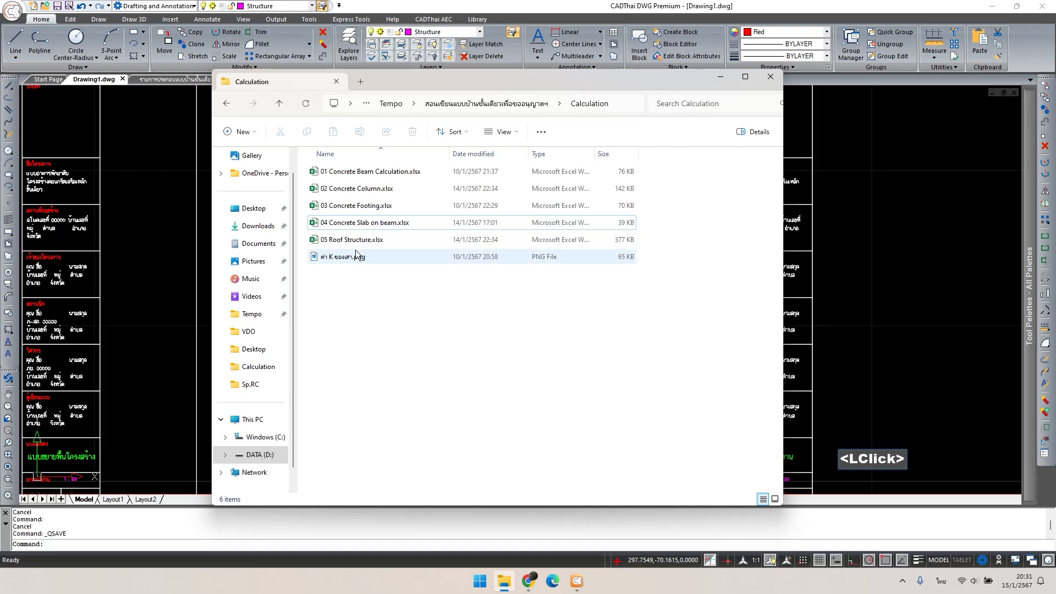
- Open "01 Concrete Beam Calculation.xlsx" from the Calculation folder and review the B1 beam's code and physical data
double_click(361, 175)
scroll(385, 187, "up", 2)
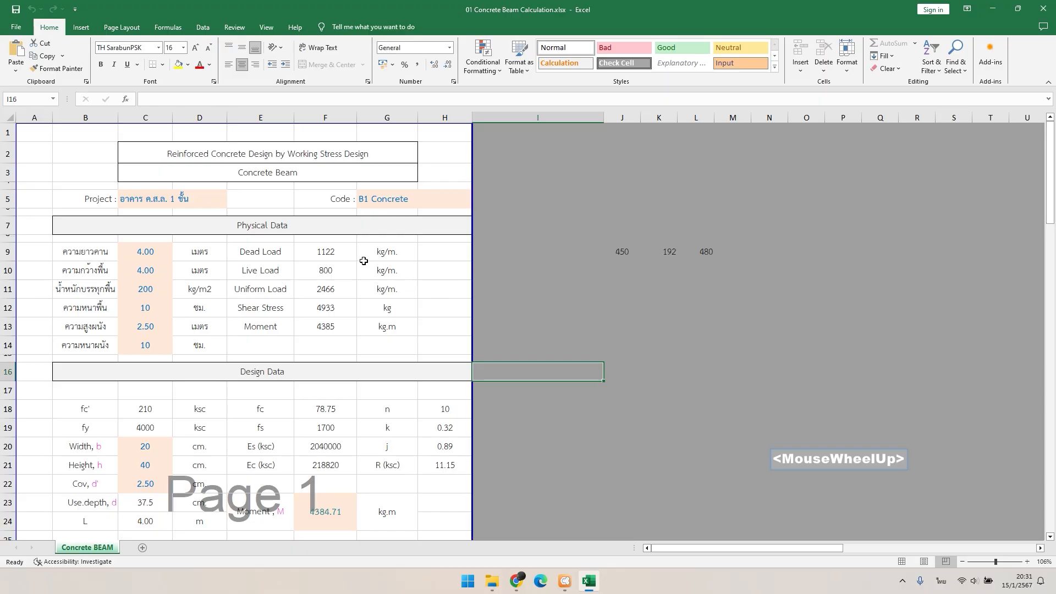
left_click(389, 205)
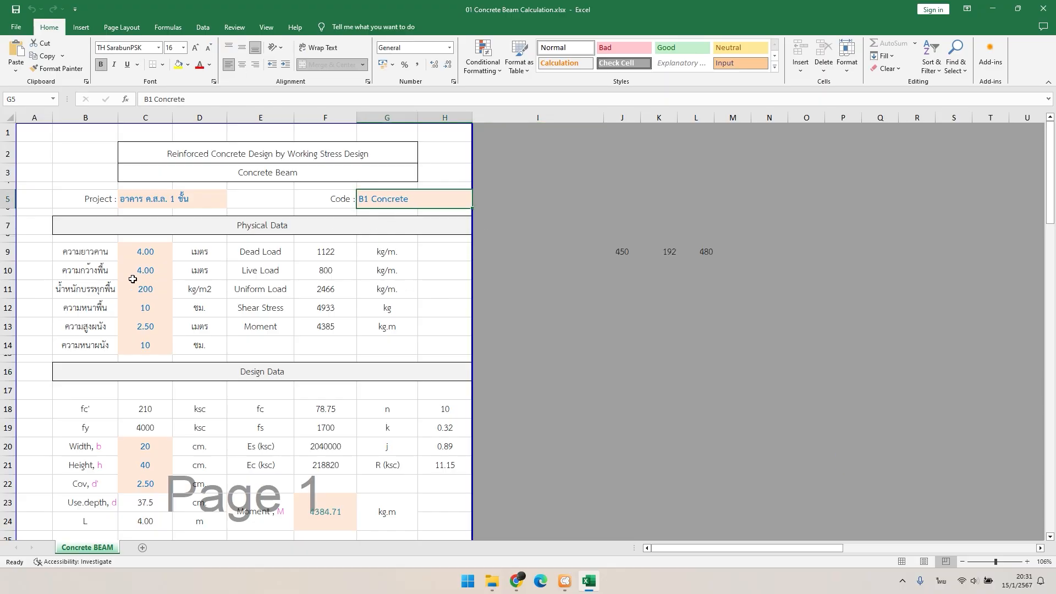
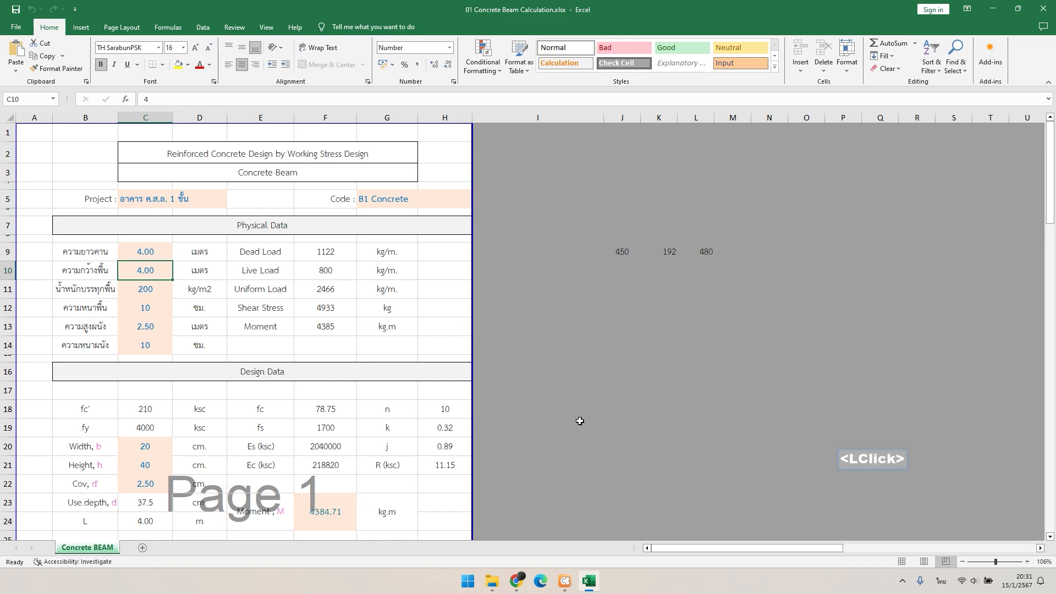
mouse_move(568, 589)
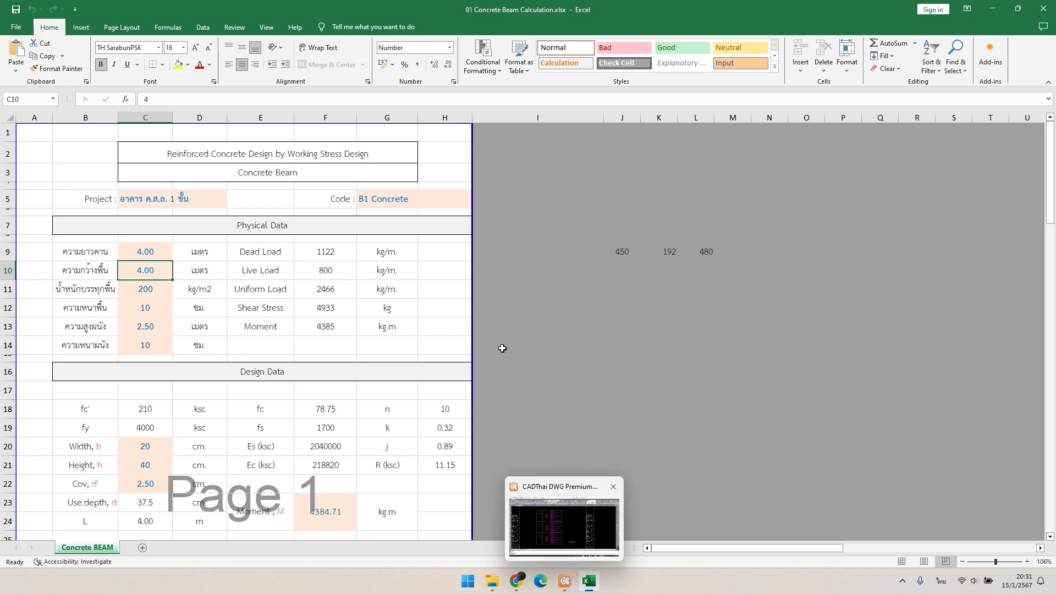
- Switch to CADThai and draw a 4.00 by 2.00 m rectangle over the half of the B–C slab bay carried by grid B's first B1 beam
scroll(500, 348, "down", 3)
scroll(486, 364, "up", 3)
left_click(568, 587)
scroll(418, 297, "down", 5)
middle_click_drag(165, 308, 243, 287)
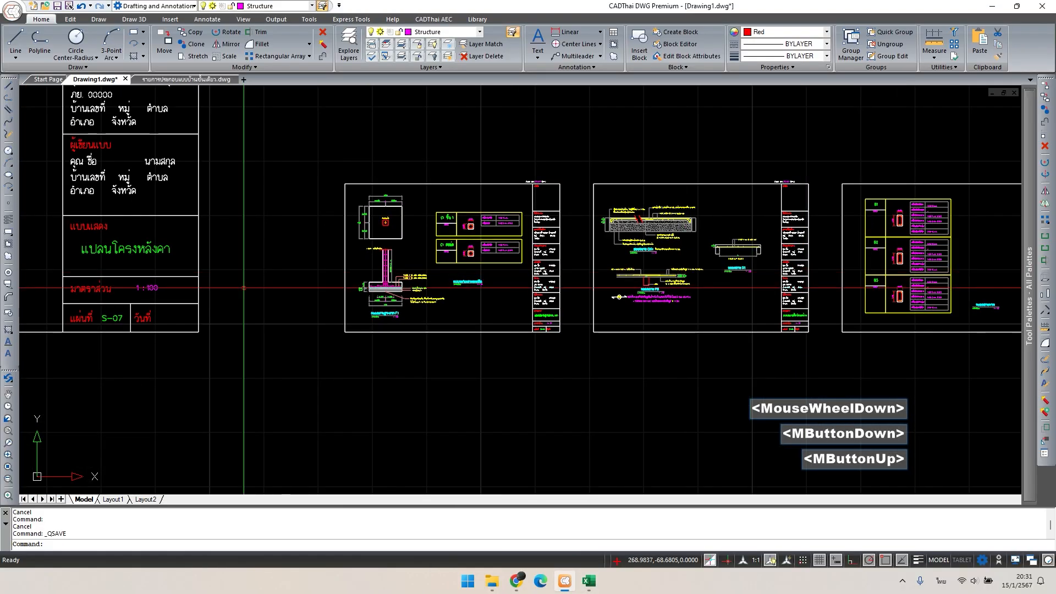
scroll(244, 287, "up", 5)
key("Escape")
scroll(370, 252, "up", 2)
middle_click_drag(404, 291, 353, 243)
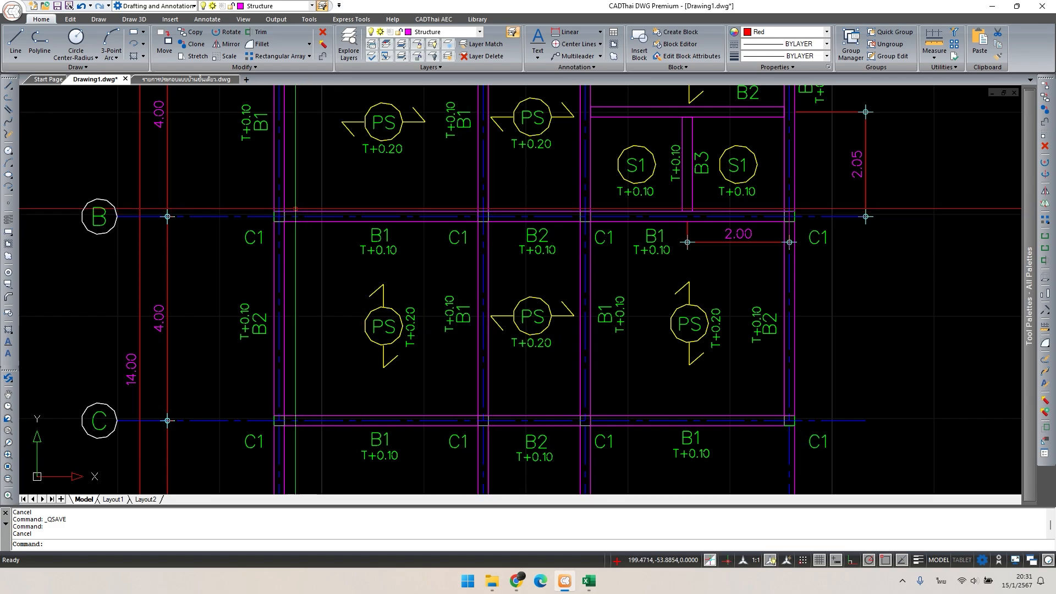
middle_click_drag(427, 271, 409, 288)
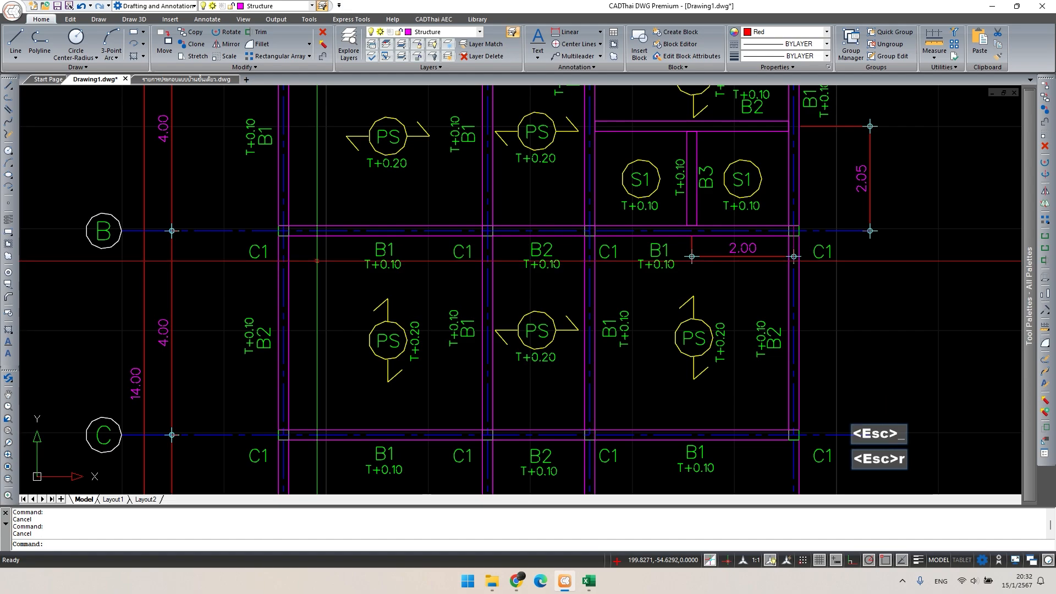
type("rec")
key("space")
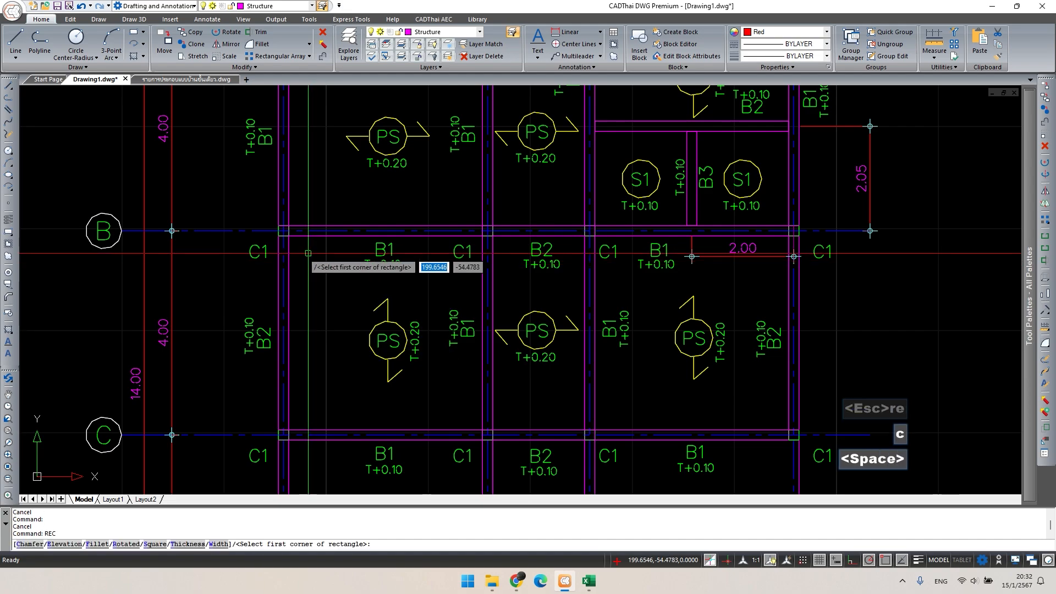
left_click(284, 231)
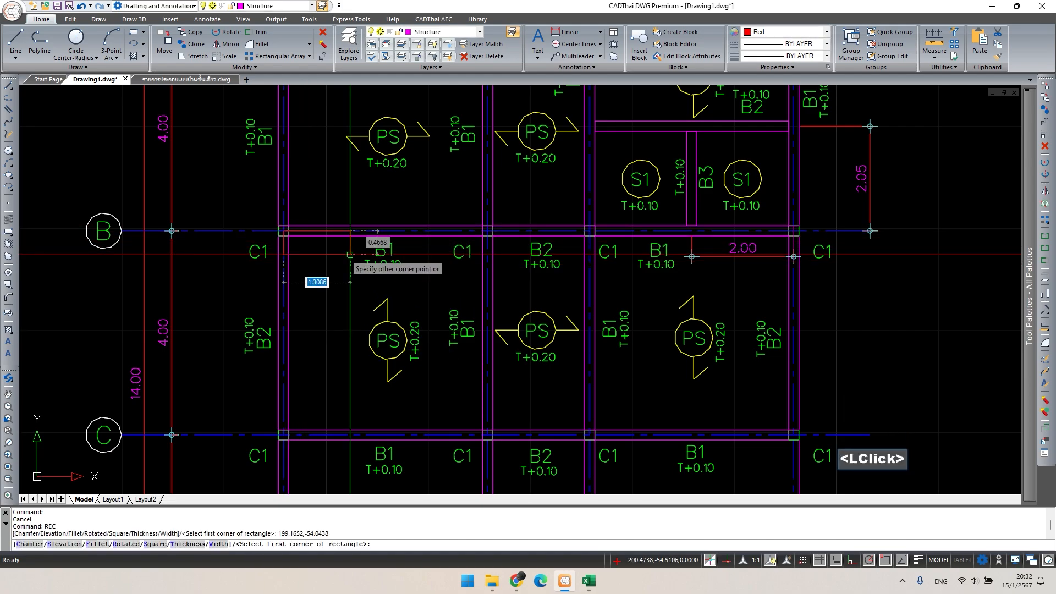
left_click(487, 333)
key("Escape")
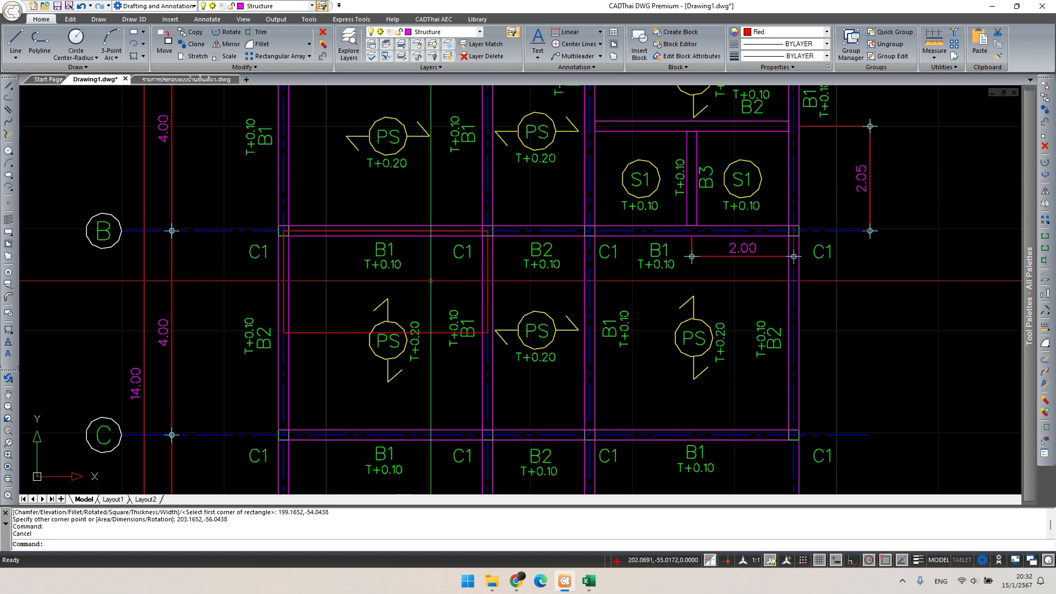
- Add a vertical linear dimension to the rectangle's short side, outside the plan between grids B and C
double_click(341, 339)
key("Escape")
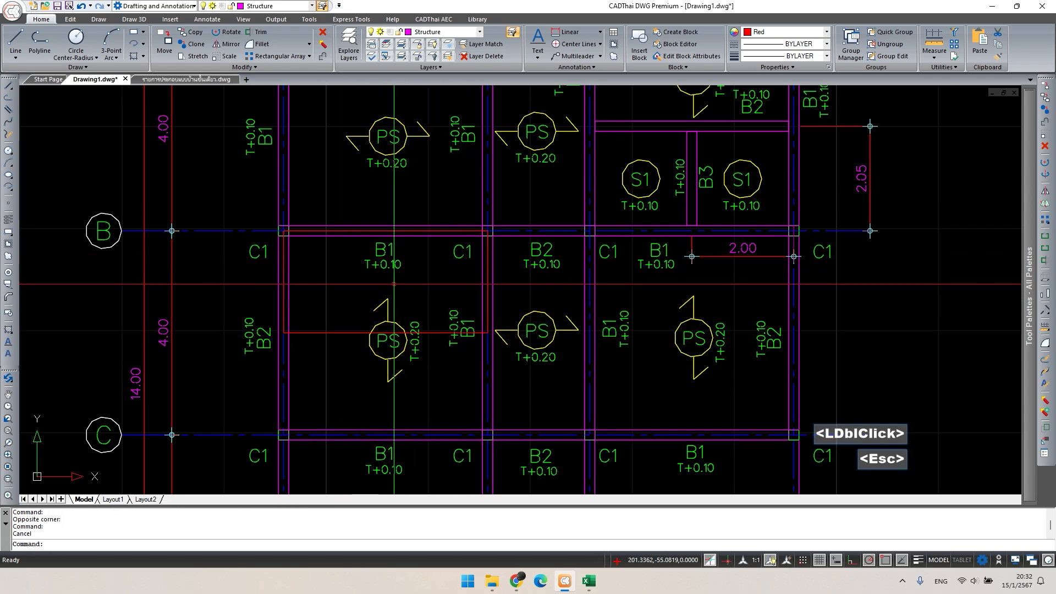
type("dli")
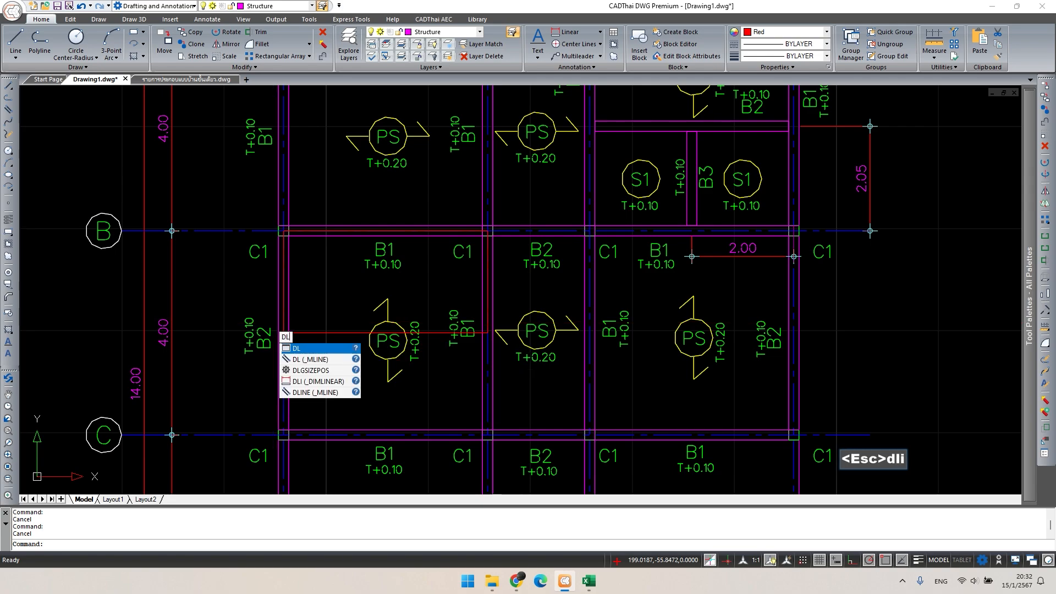
key("space")
left_click(283, 333)
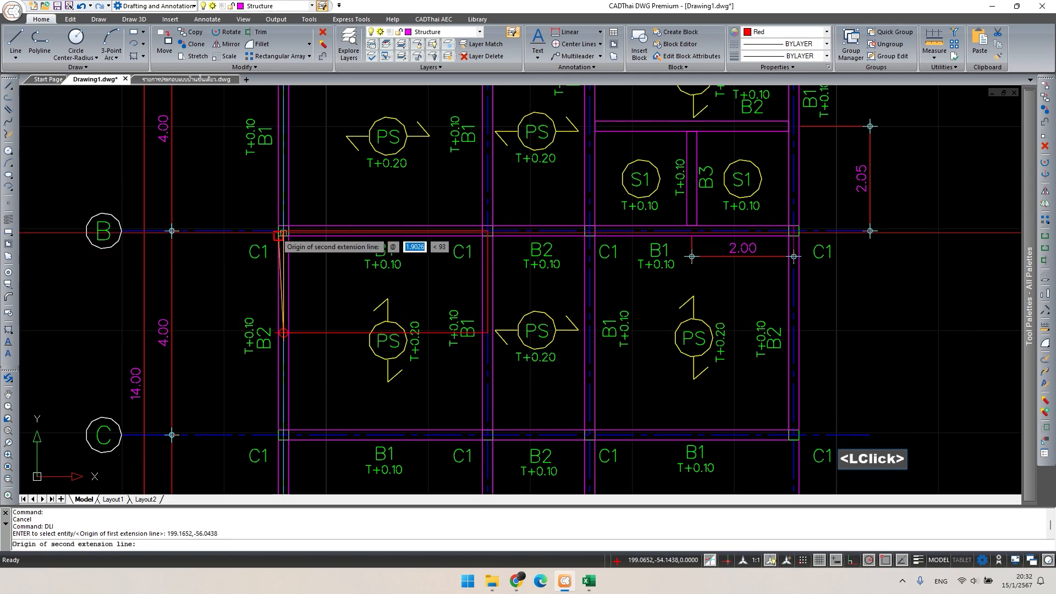
left_click(283, 231)
left_click(220, 282)
key("Escape")
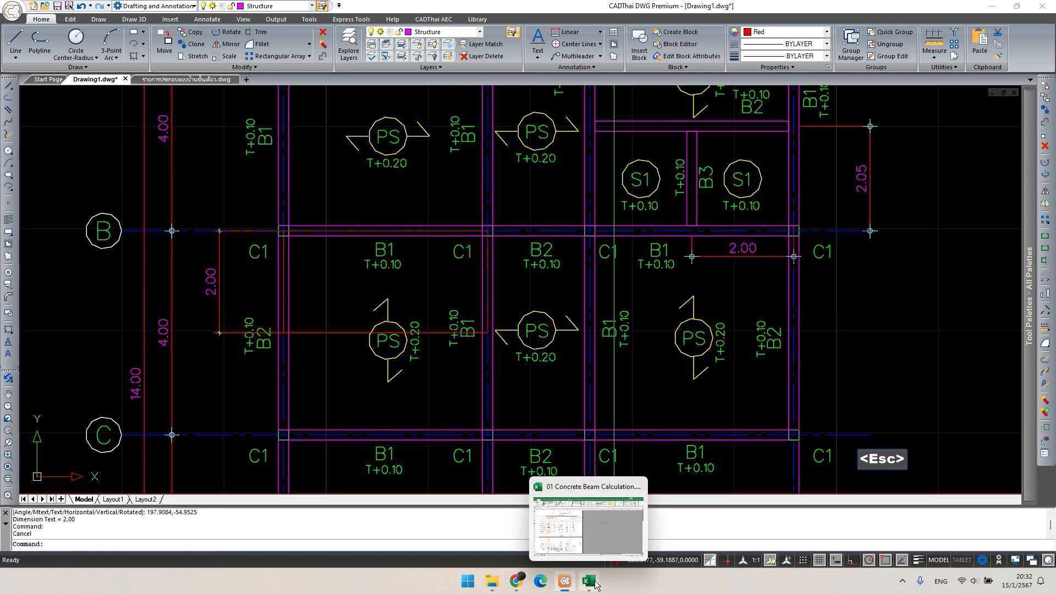
- Switch to the beam calculation in Excel and set the slab width (ความกว้างพื้น) to 2.00 m and the wall height (ความสูงผนัง) to 2.60 m
left_click(590, 578)
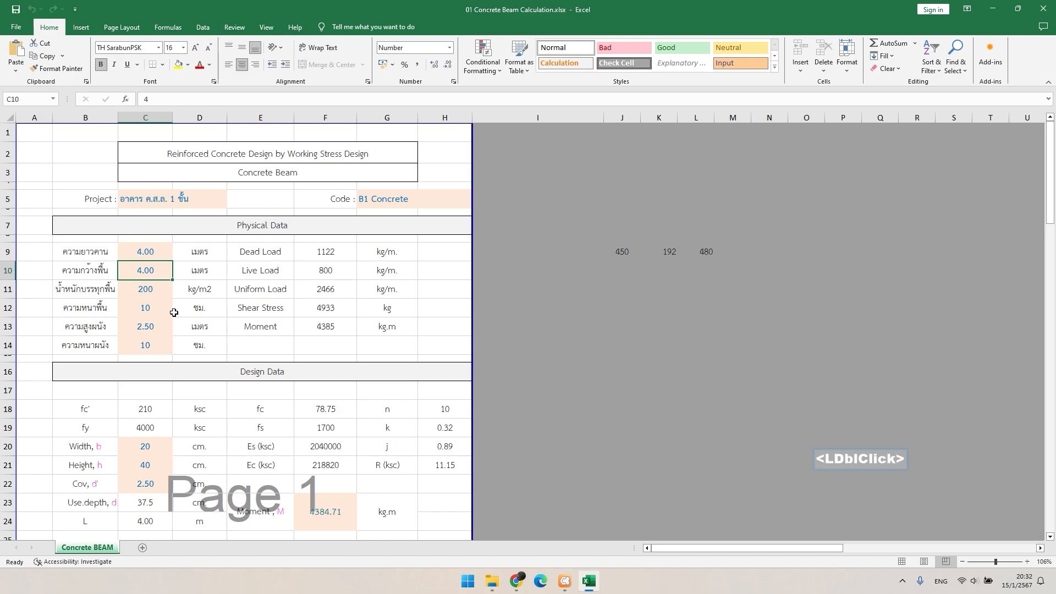
type("2")
key("Return")
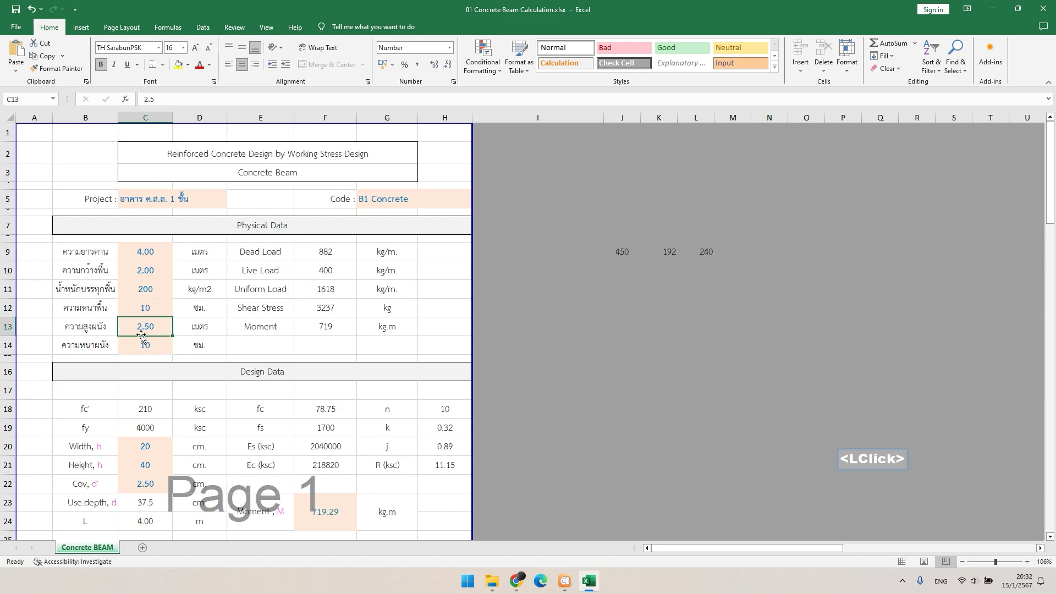
type("2.")
key("Return")
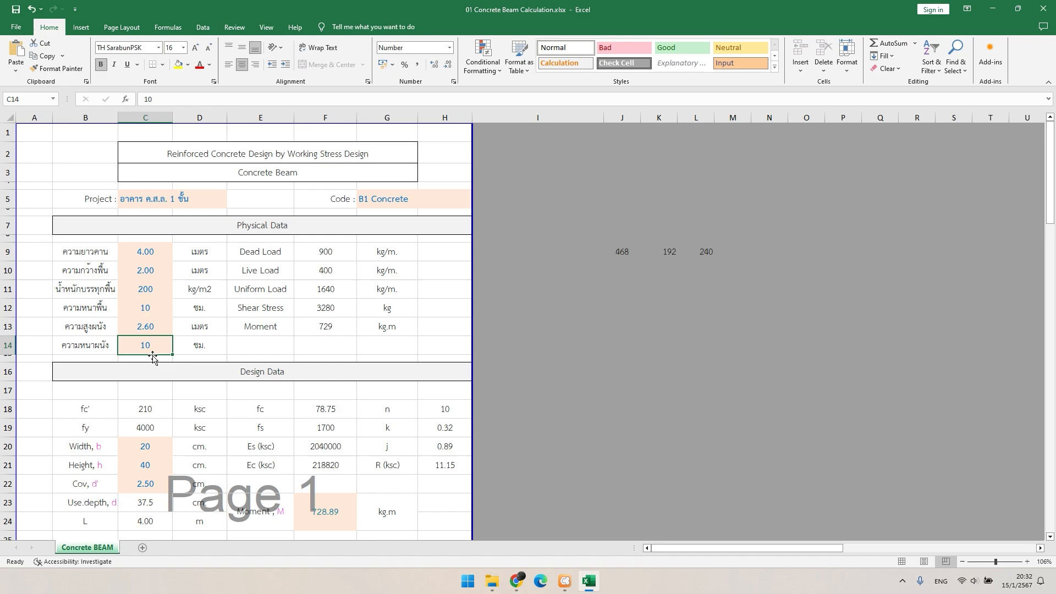
left_click(538, 312)
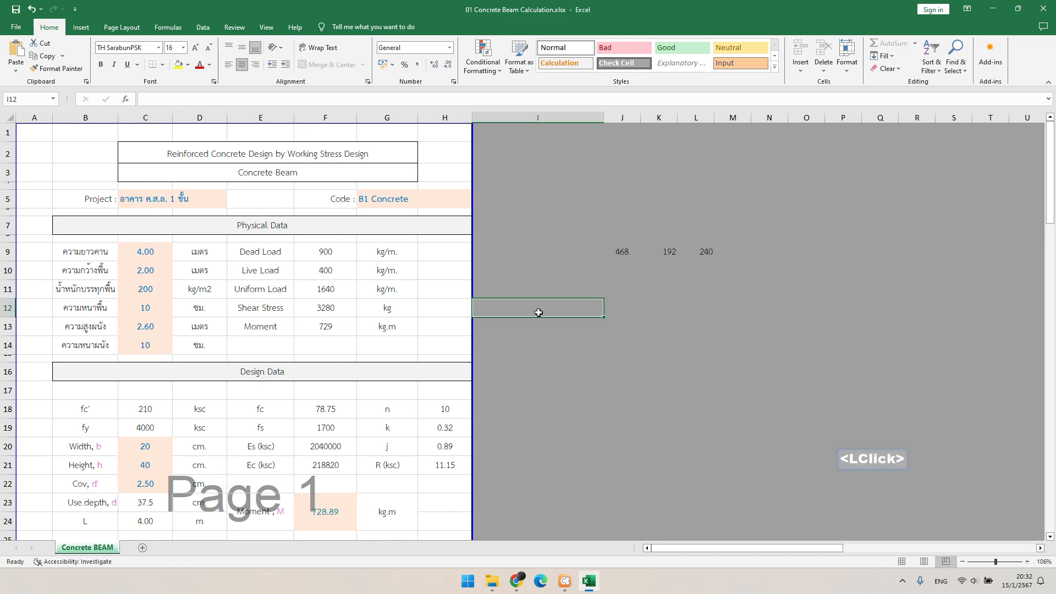
- Examine the B1 beam's design data and the formulas behind its moment, shear stress, uniform load, live load and dead load
scroll(194, 294, "down", 3)
left_click(146, 297)
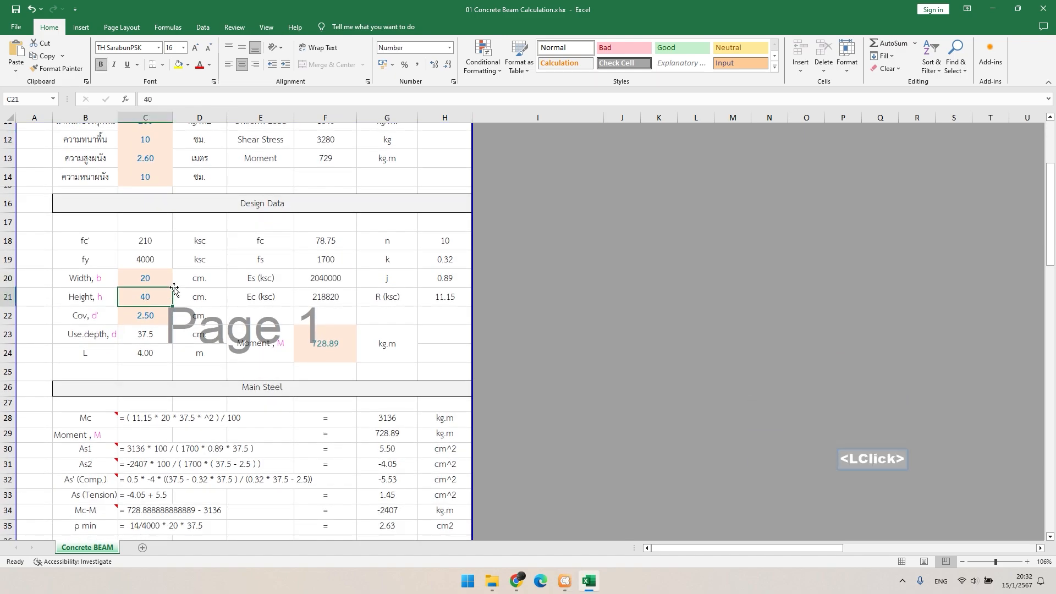
left_click(349, 351)
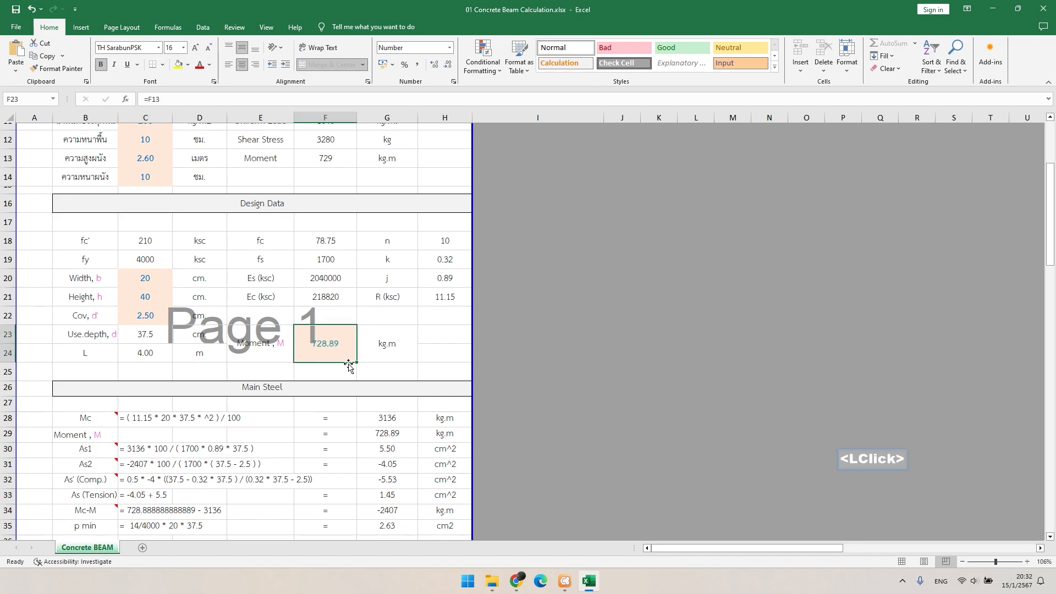
scroll(389, 367, "up", 2)
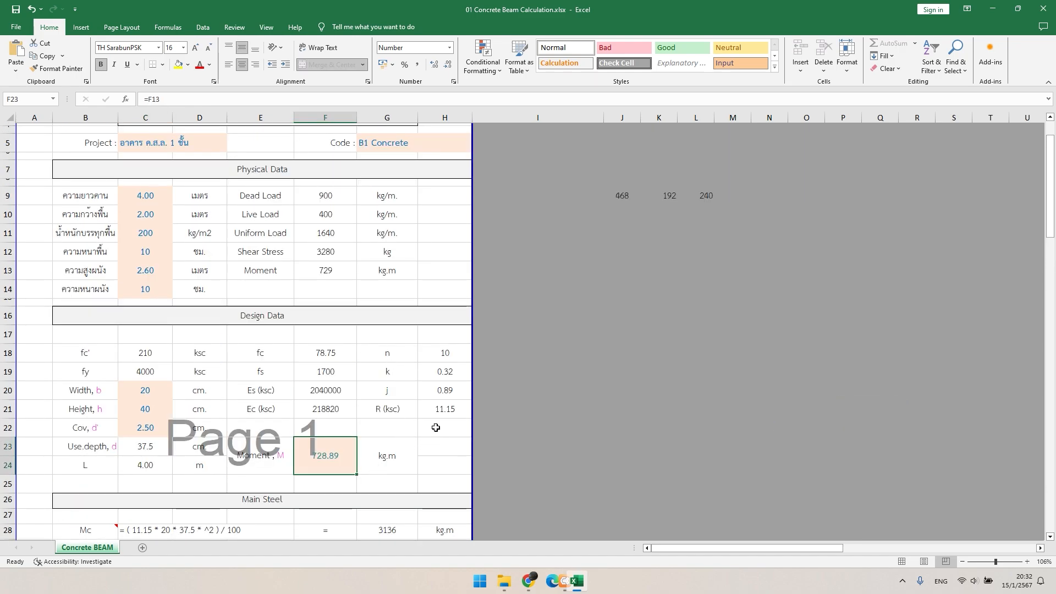
key("Escape")
scroll(347, 322, "up", 1)
left_click(344, 329)
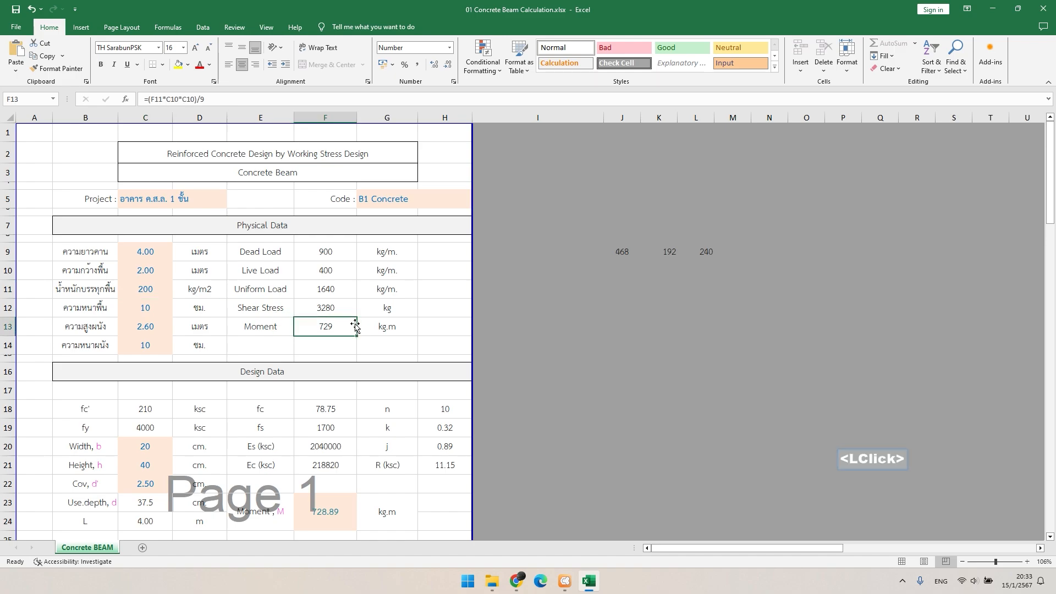
left_click(342, 309)
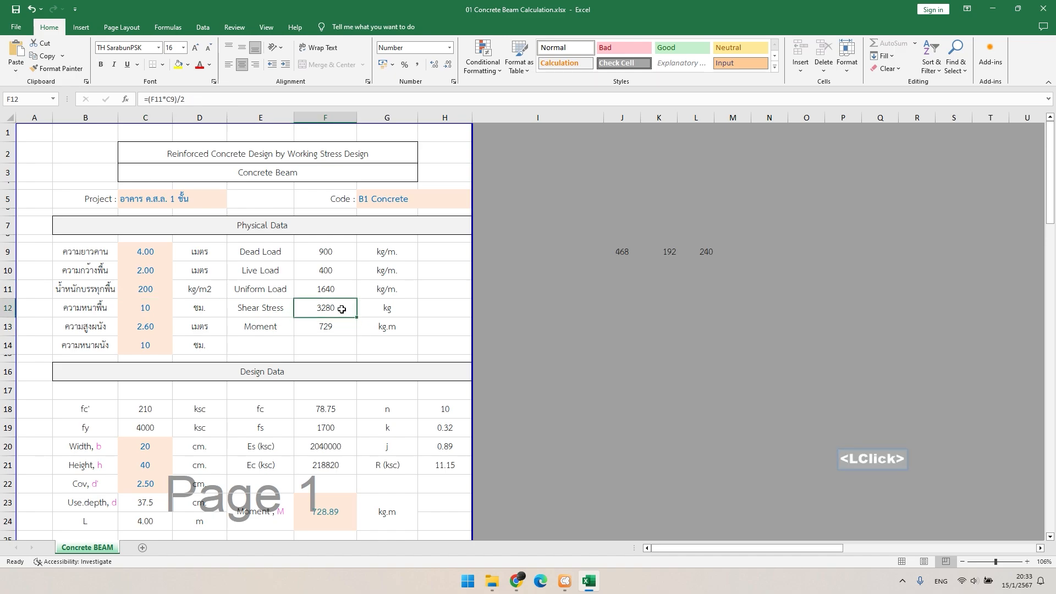
left_click(346, 277)
left_click(343, 254)
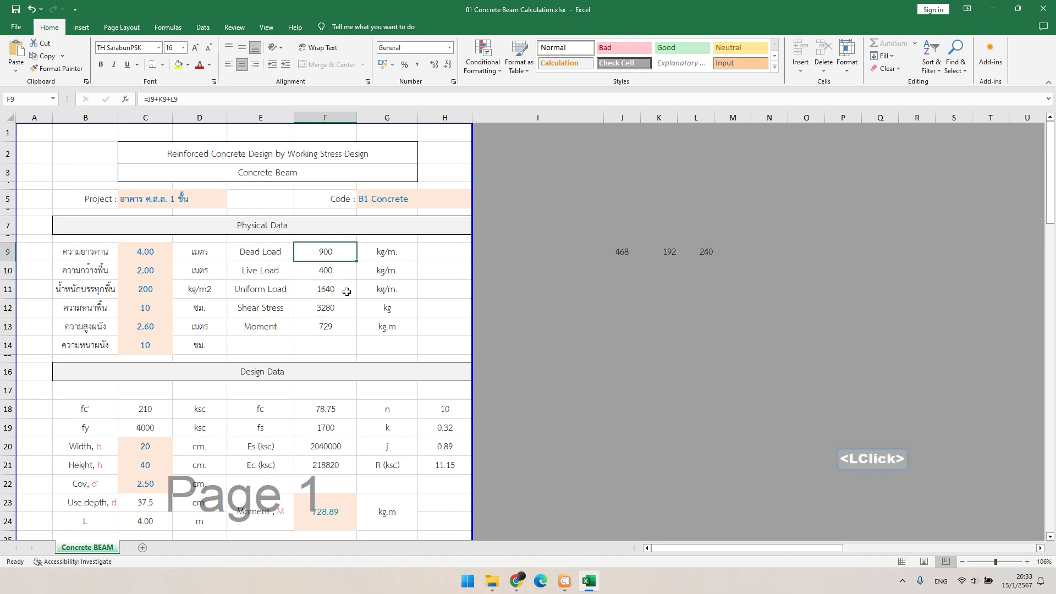
left_click(347, 292)
left_click(351, 306)
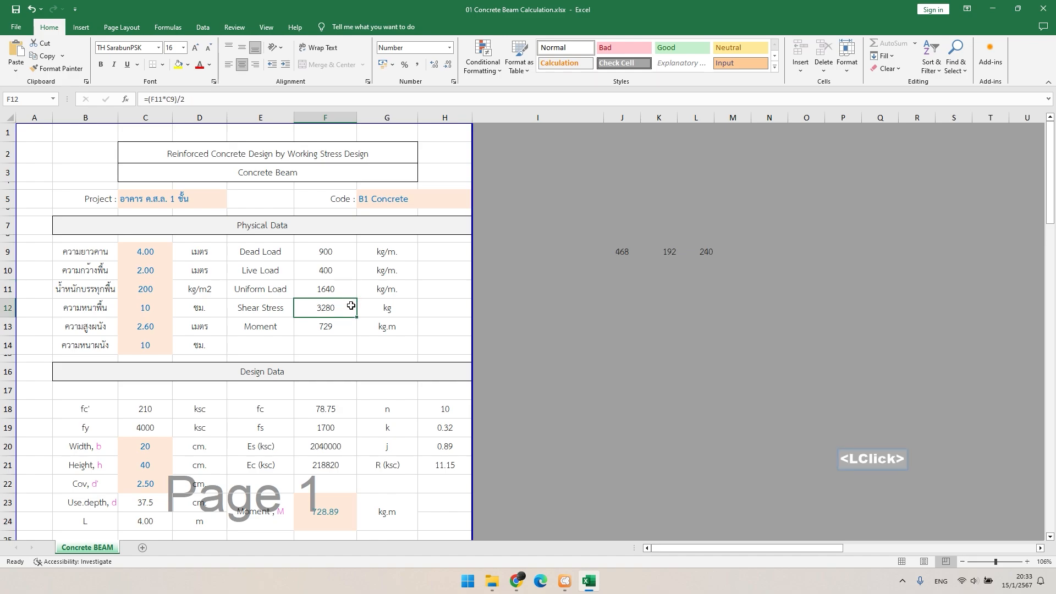
left_click(343, 286)
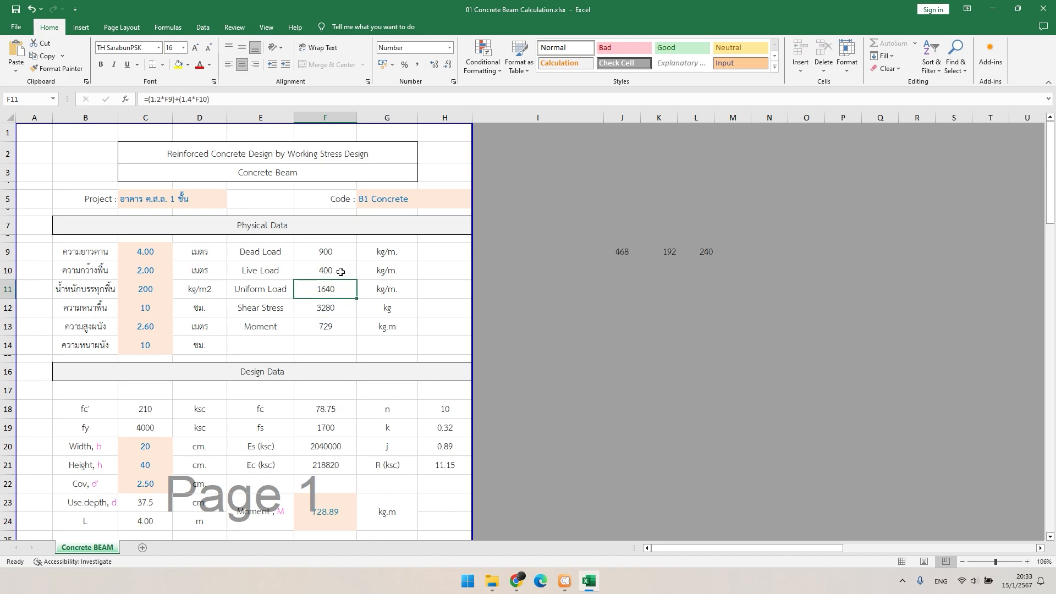
left_click(340, 272)
left_click(344, 284)
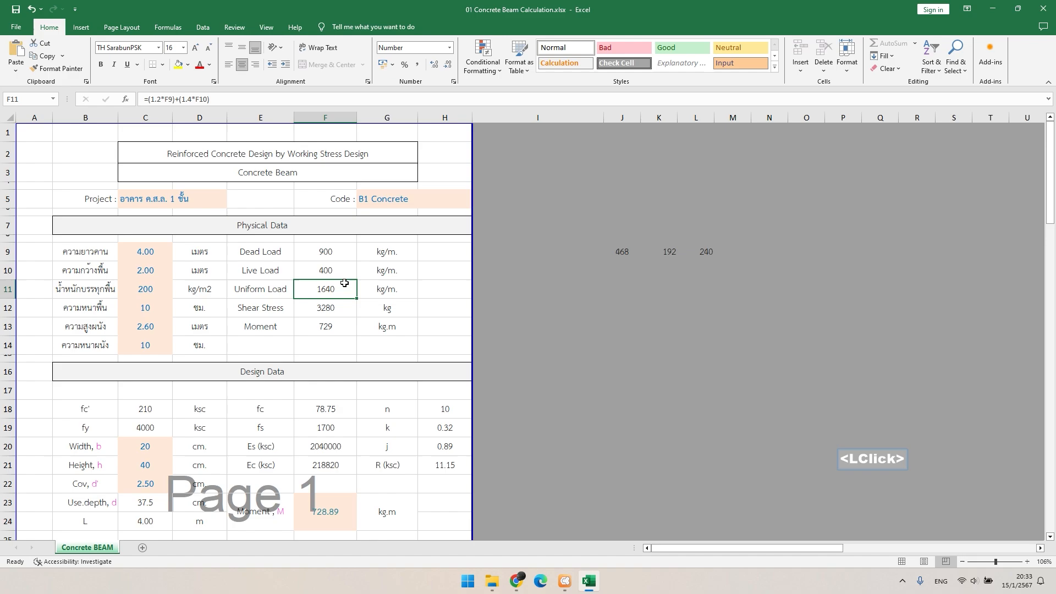
left_click(344, 256)
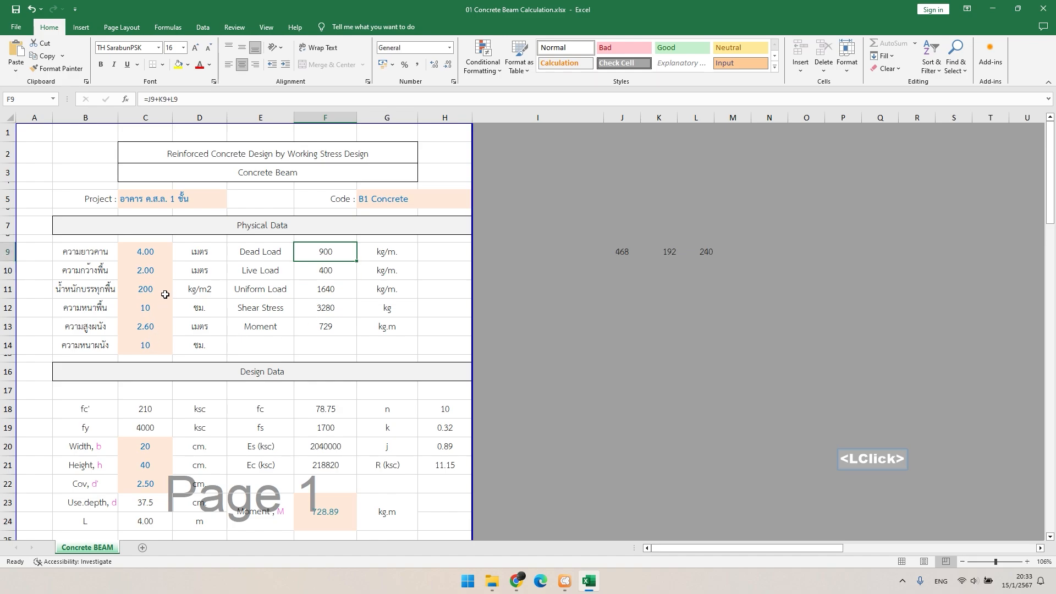
left_click(159, 275)
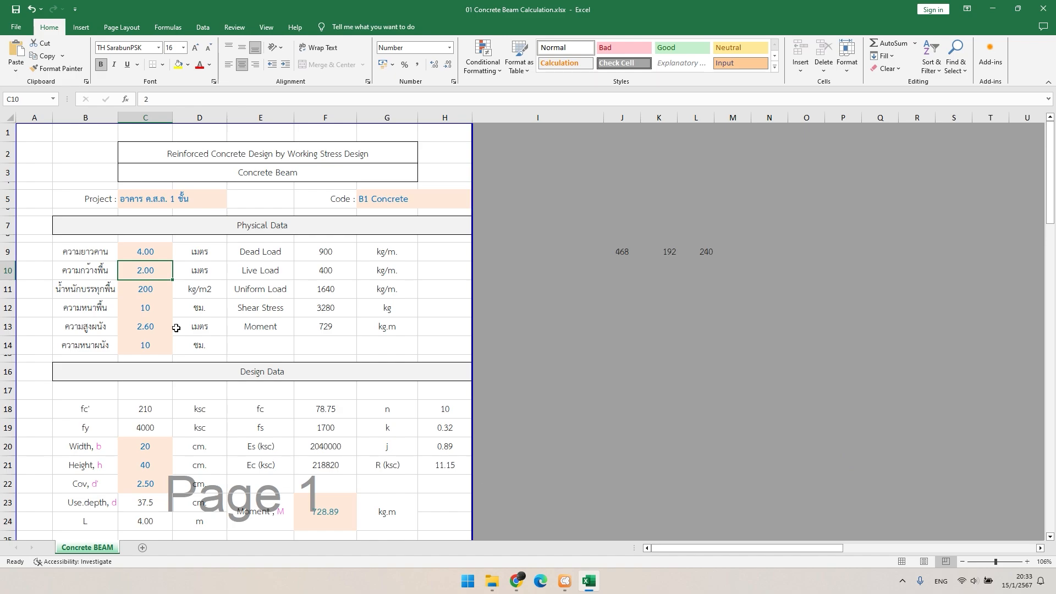
- Switch to CADThai and delete the linear dimension of the rectangle's short side between grids B and C
left_click(566, 583)
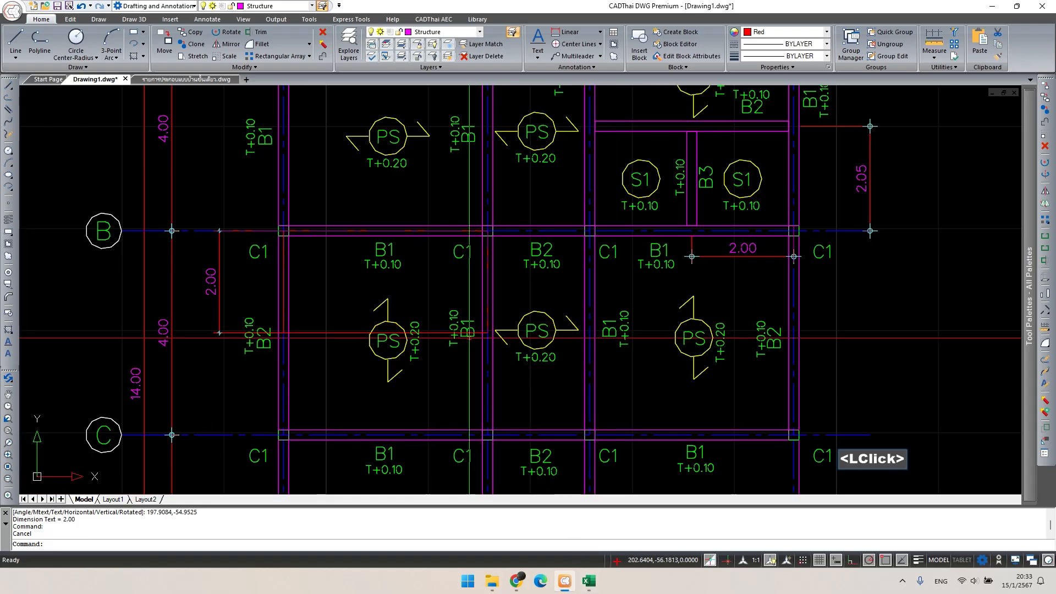
scroll(388, 451, "down", 3)
middle_click_drag(387, 451, 378, 440)
key("Escape")
left_click(286, 351)
double_click(274, 328)
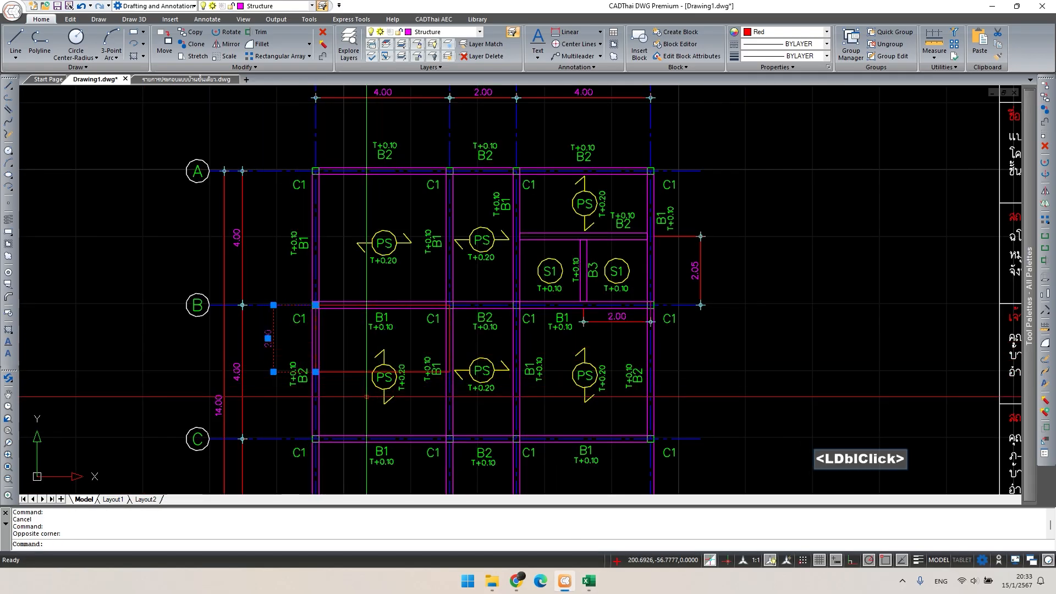
key("Delete")
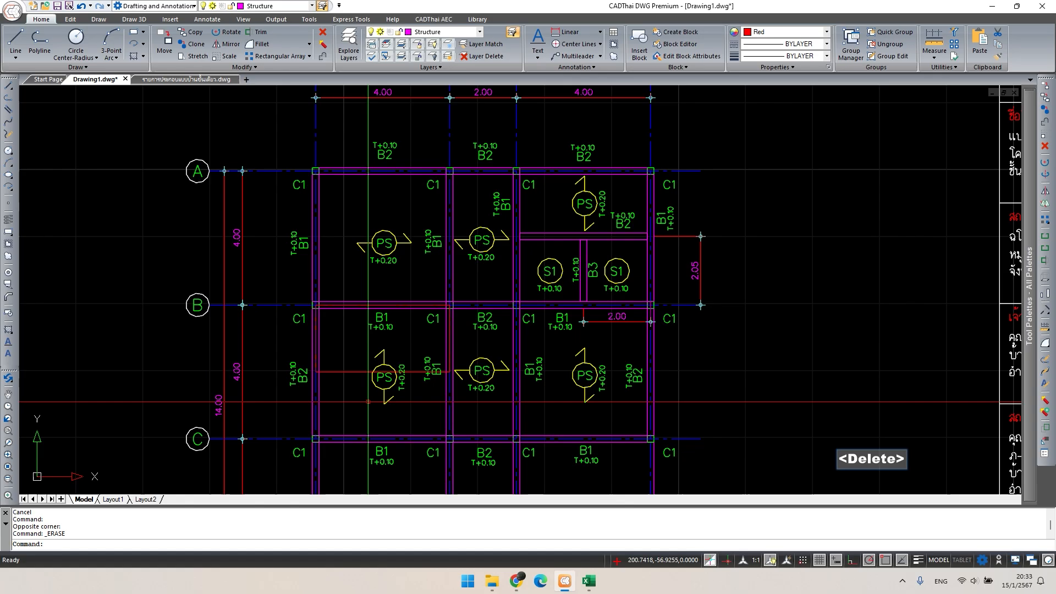
- Switch to Excel and examine the B1 beam's design moment, main steel and stirrup calculations
left_click(588, 582)
left_click(710, 252)
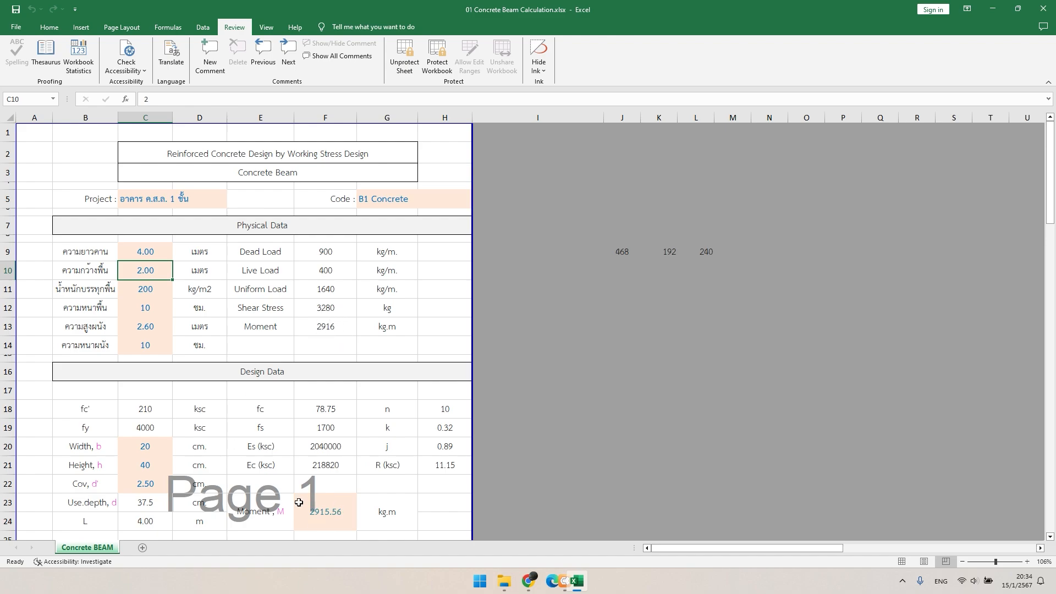
left_click(327, 516)
scroll(347, 495, "down", 6)
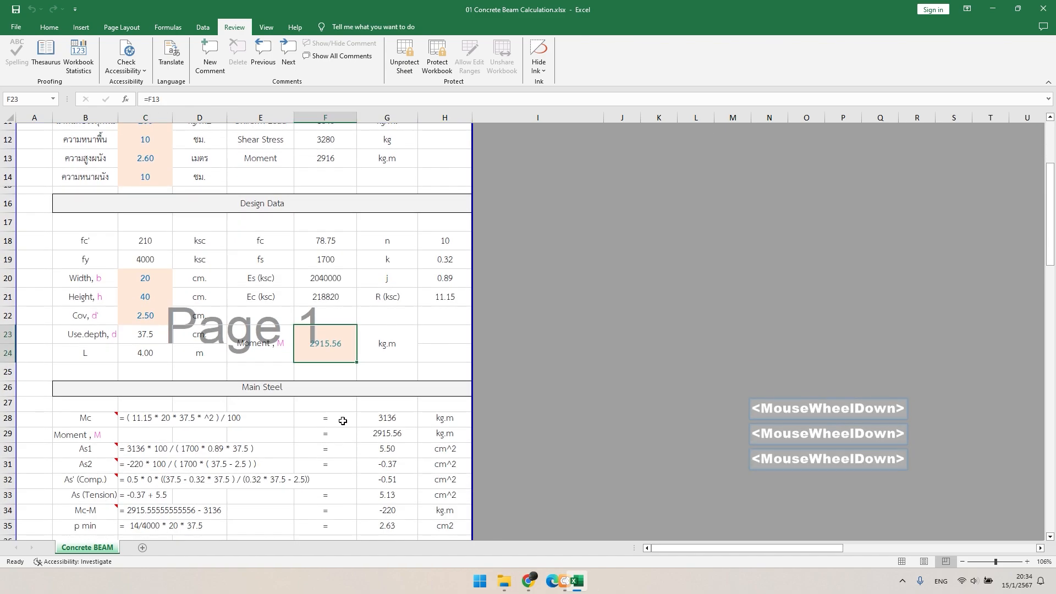
scroll(348, 391, "down", 10)
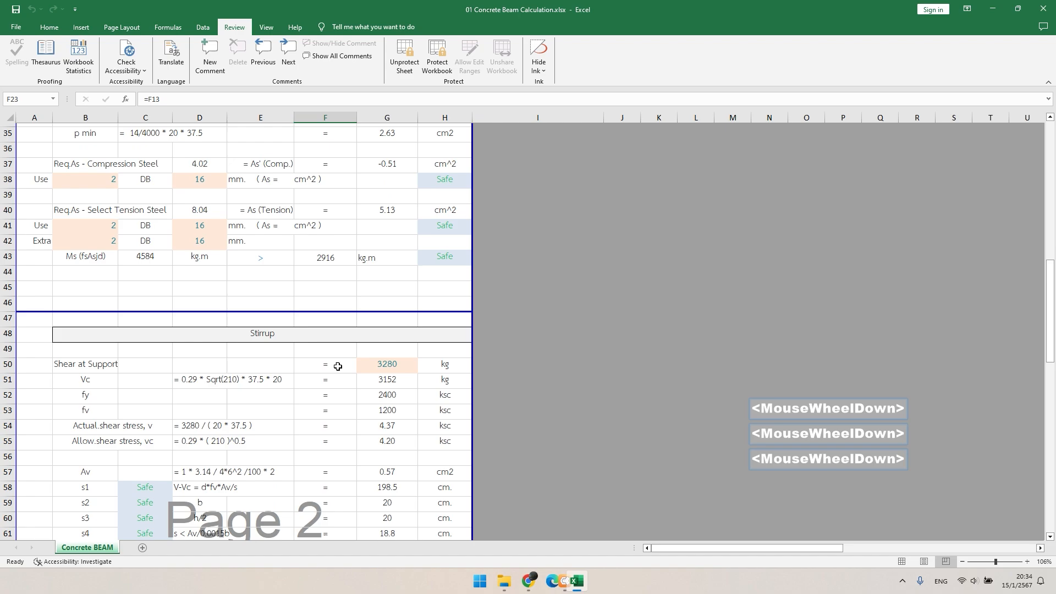
- Set the compression steel bar diameter in the B1 beam calculation to DB 12 mm and check its safety result
scroll(363, 444, "up", 8)
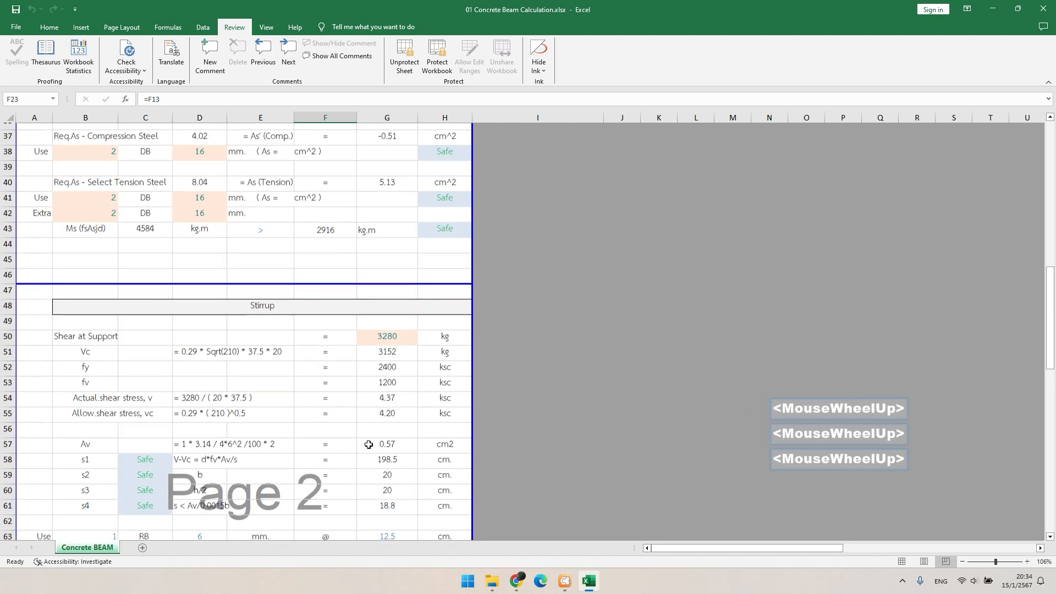
left_click(190, 352)
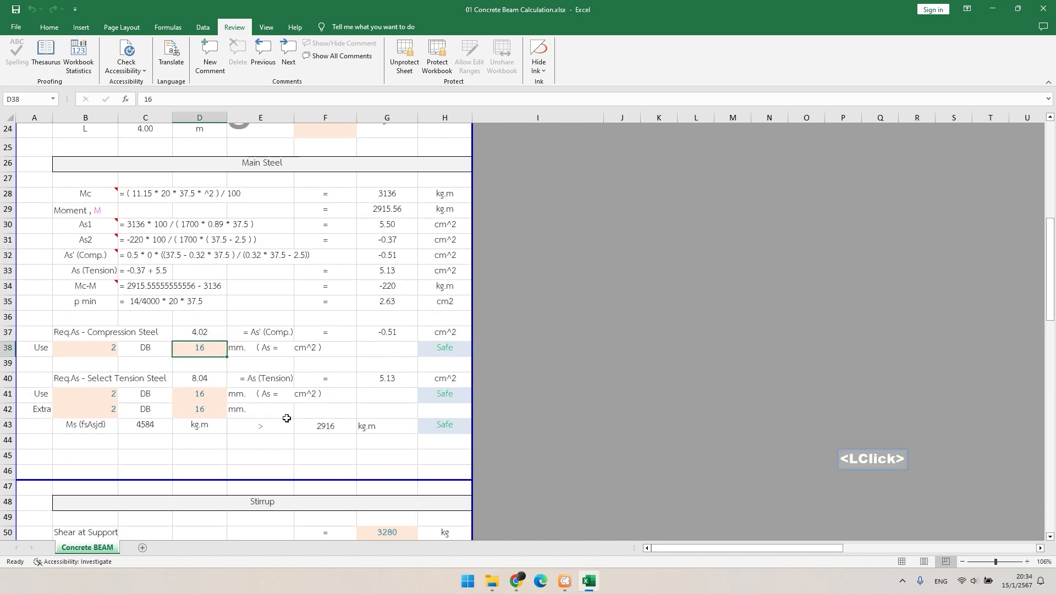
type("12")
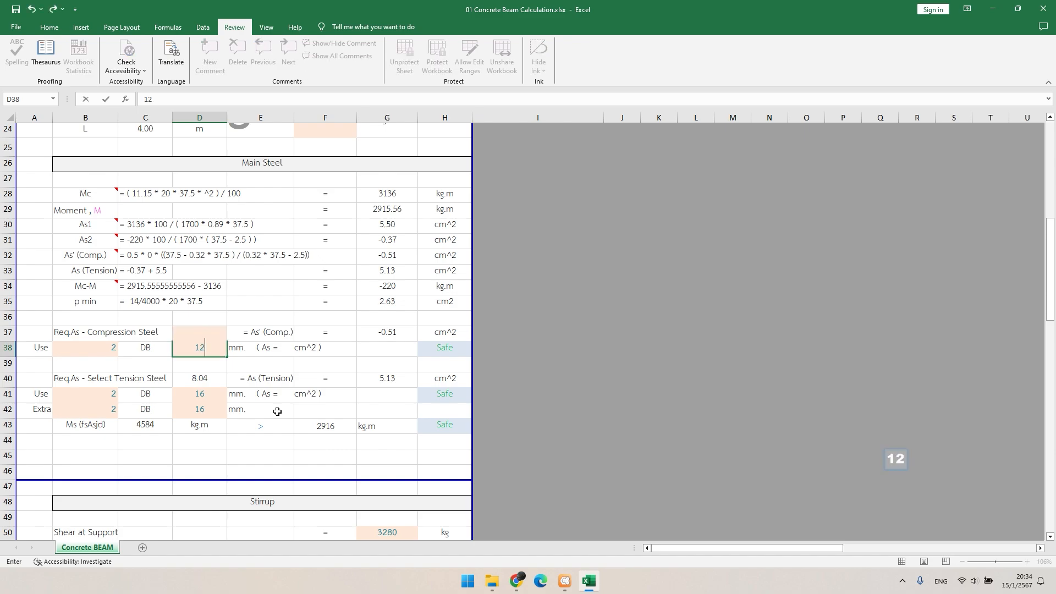
key("Return")
scroll(277, 410, "up", 2)
scroll(238, 421, "down", 1)
scroll(238, 421, "down", 1)
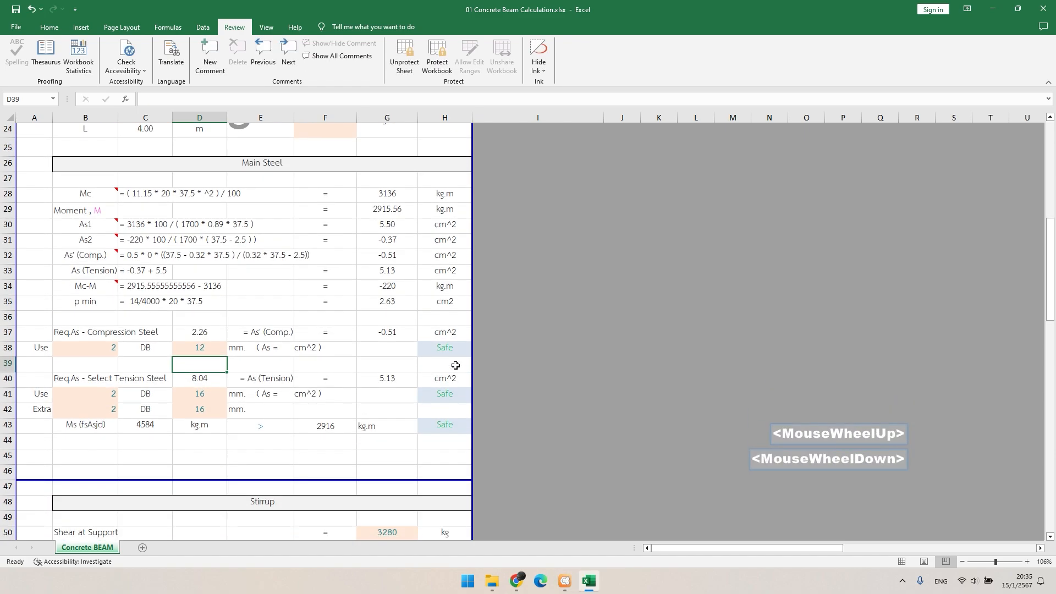
- Set both the main and extra tension steel bar diameters in the B1 beam calculation to DB 12 mm
left_click(223, 396)
type("12")
key("Return")
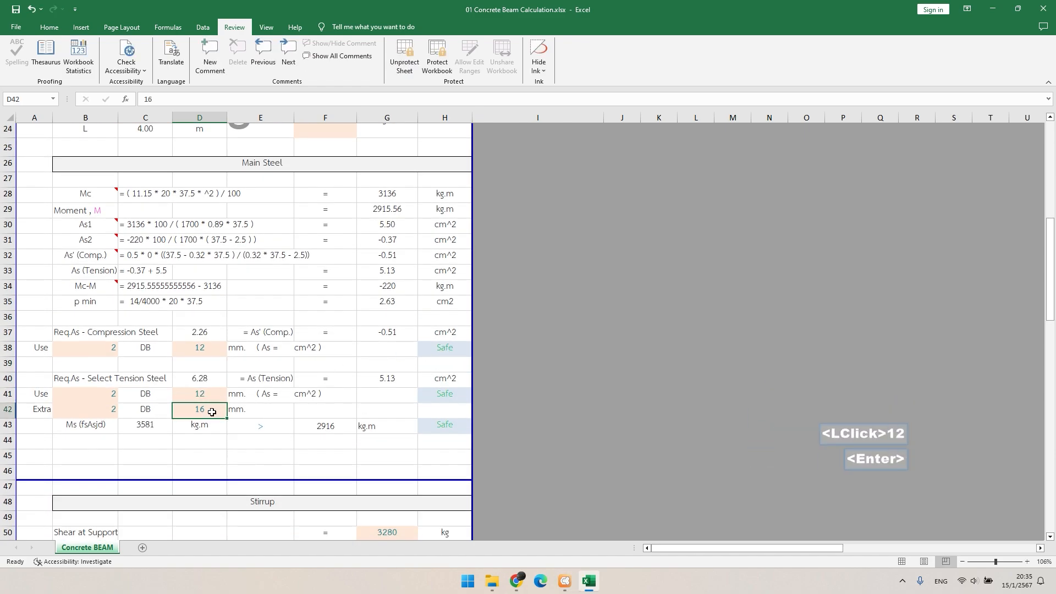
type("12")
key("Return")
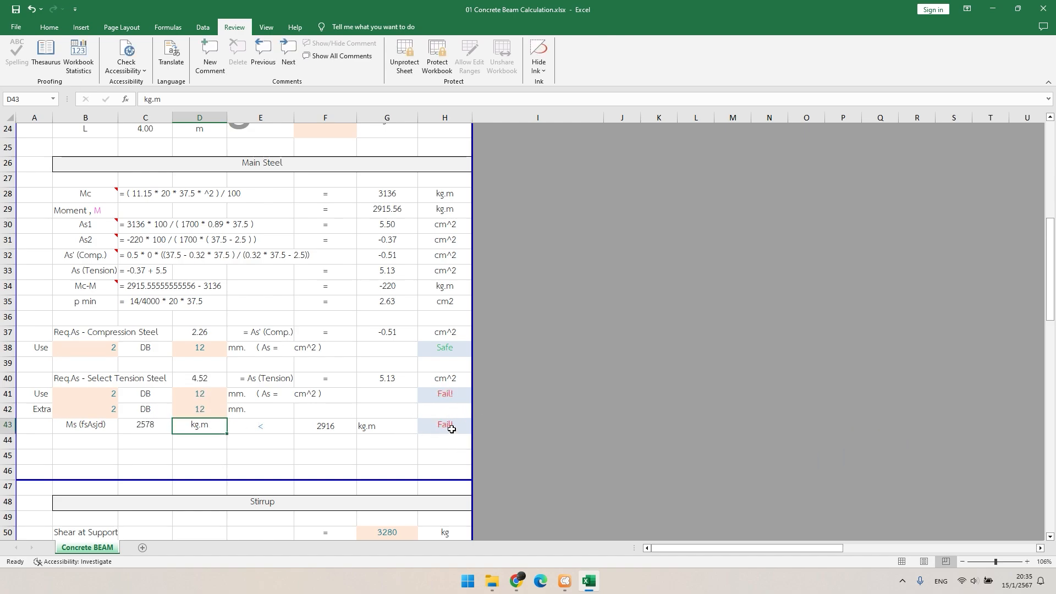
- Set the number of main tension steel bars in the B1 beam calculation to 3
left_click(110, 401)
type("3")
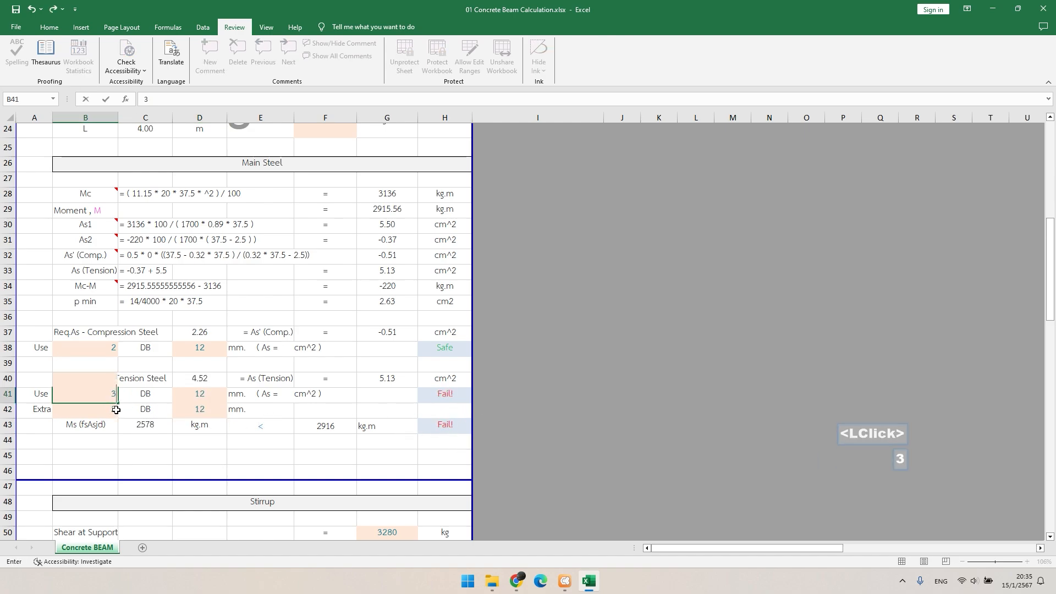
key("Return")
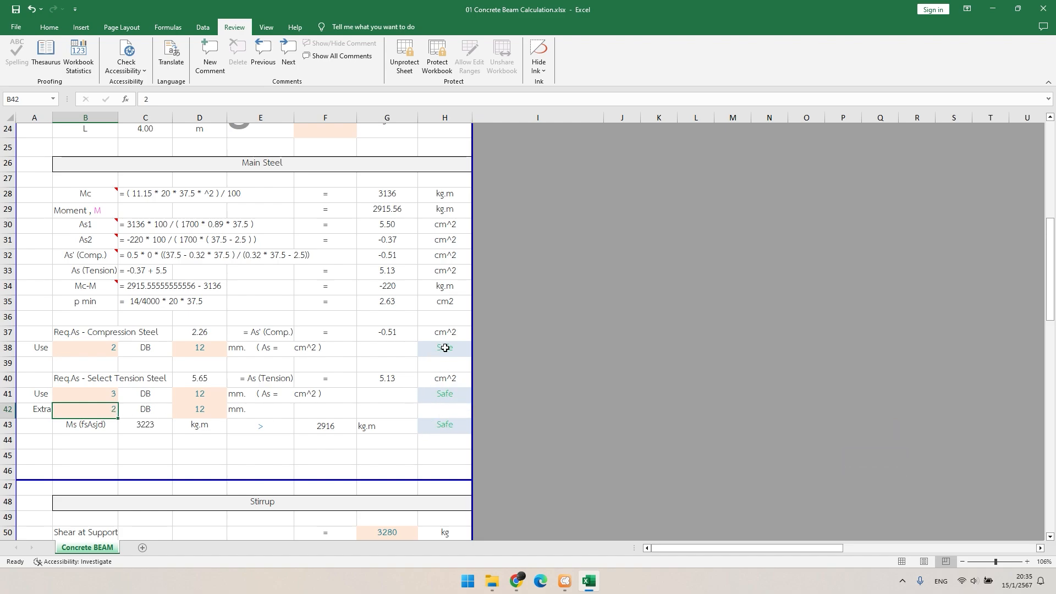
- Examine how the support shear in the stirrup calculation links to the beam's shear stress, and check the stirrup's spacing and quantity
scroll(445, 347, "up", 8)
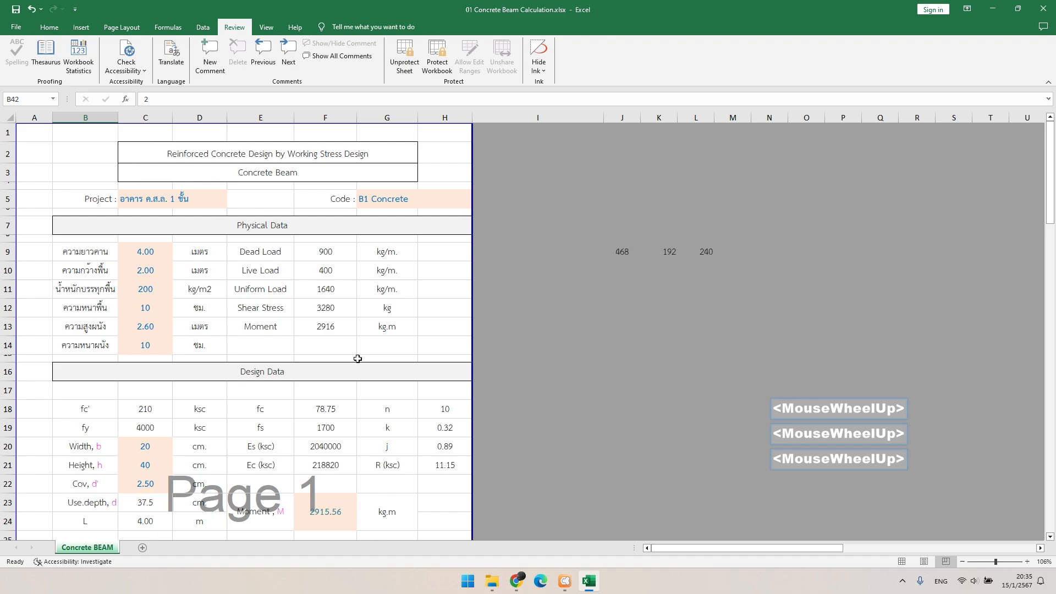
scroll(357, 359, "down", 11)
left_click(403, 365)
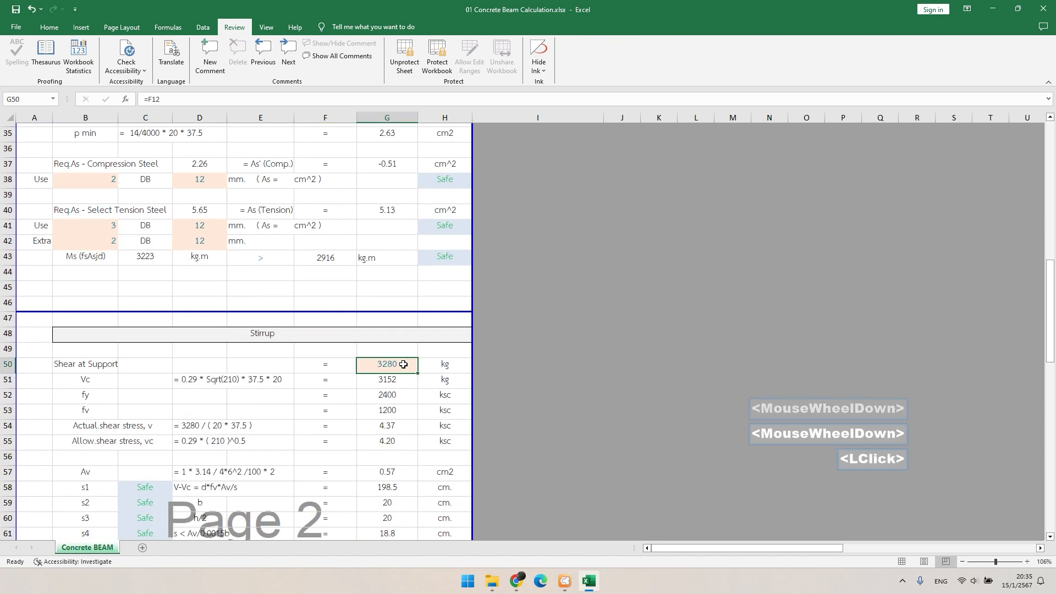
scroll(398, 370, "up", 7)
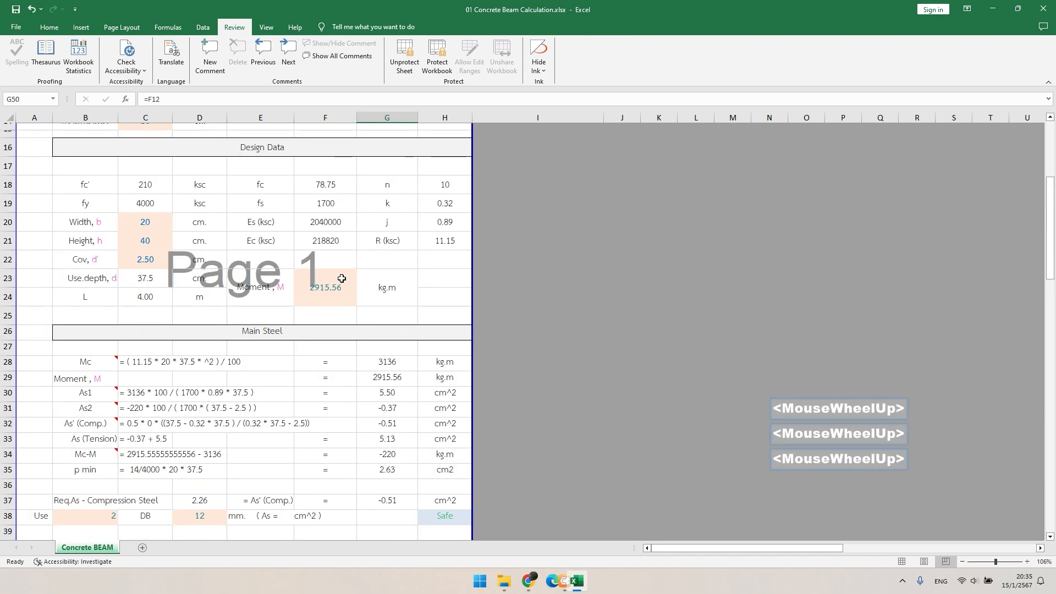
scroll(342, 279, "up", 5)
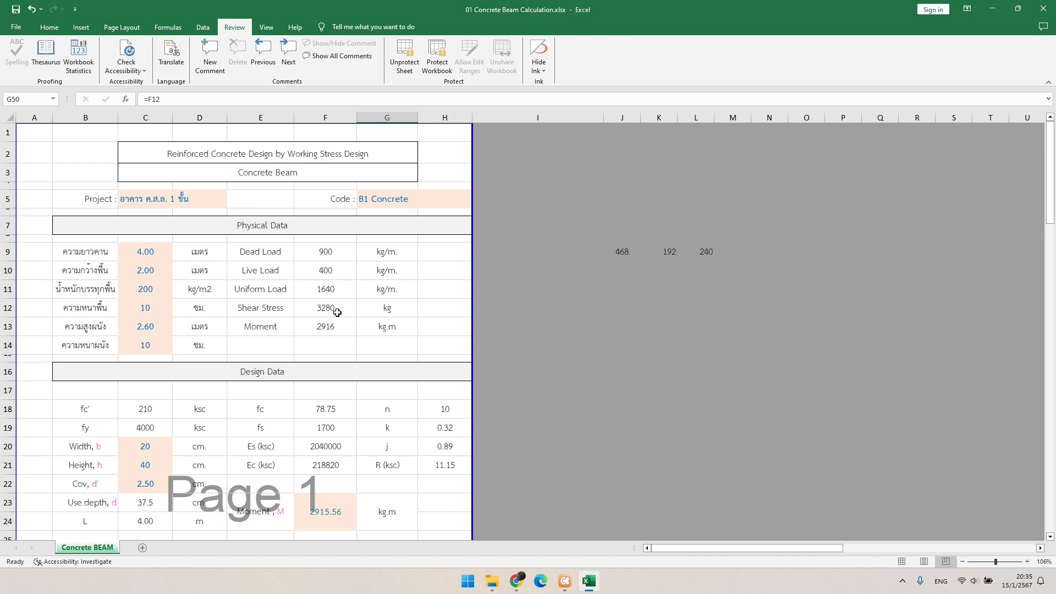
scroll(342, 308, "down", 10)
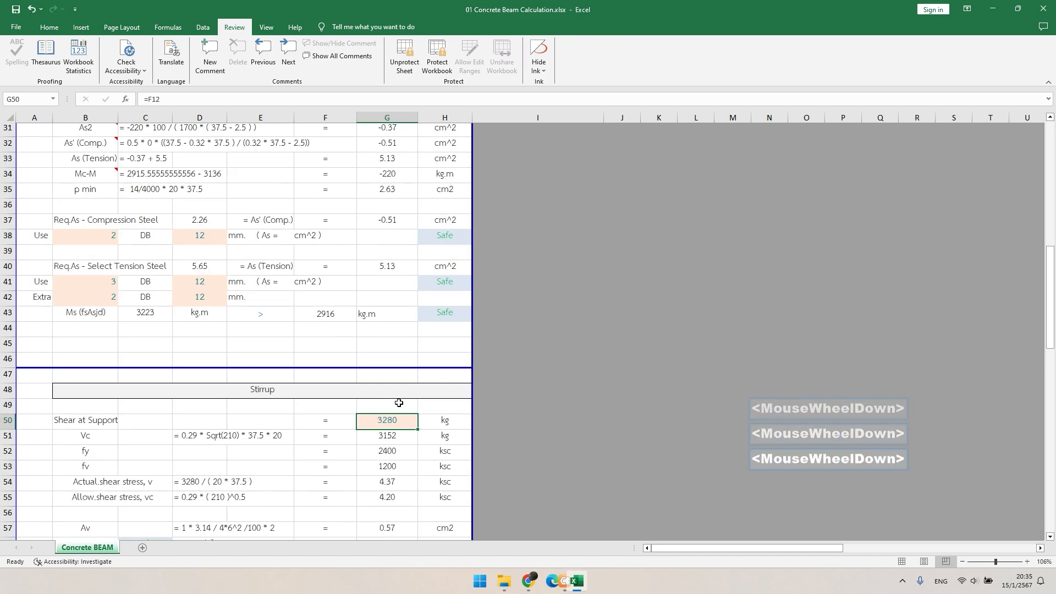
scroll(398, 403, "down", 6)
scroll(398, 399, "up", 2)
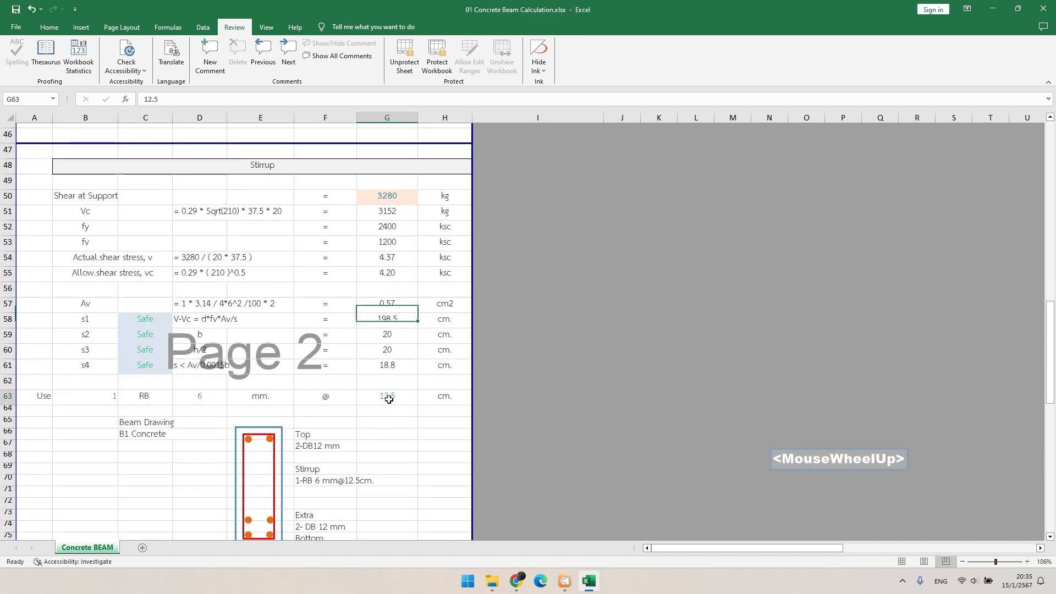
left_click(387, 396)
left_click(92, 398)
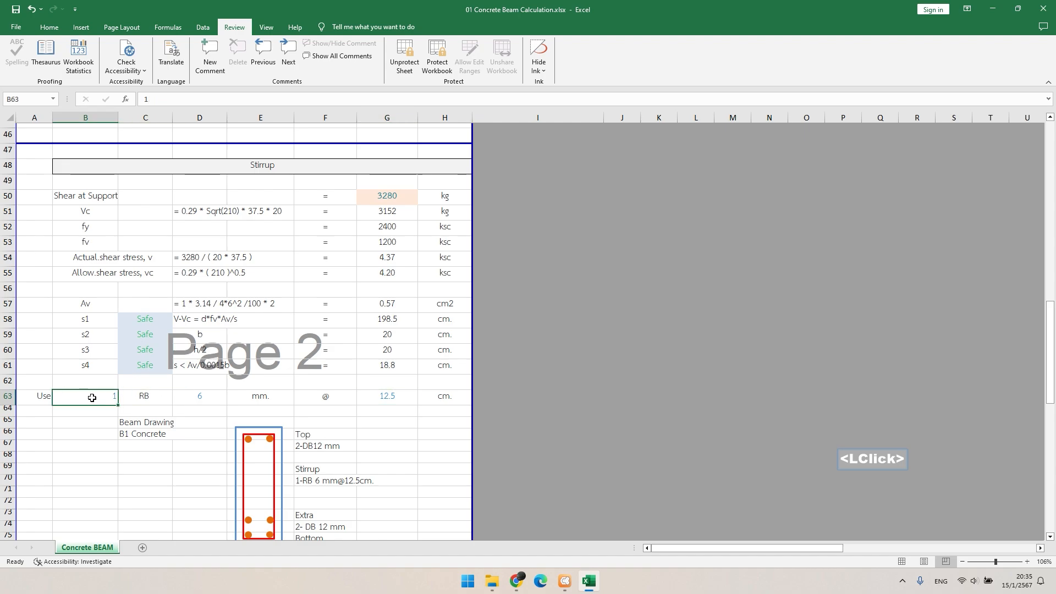
- Copy the formatting of the support shear value in G50 to the stirrup input cells B63, D63 and G63
double_click(92, 397)
key("Escape")
left_click(212, 400)
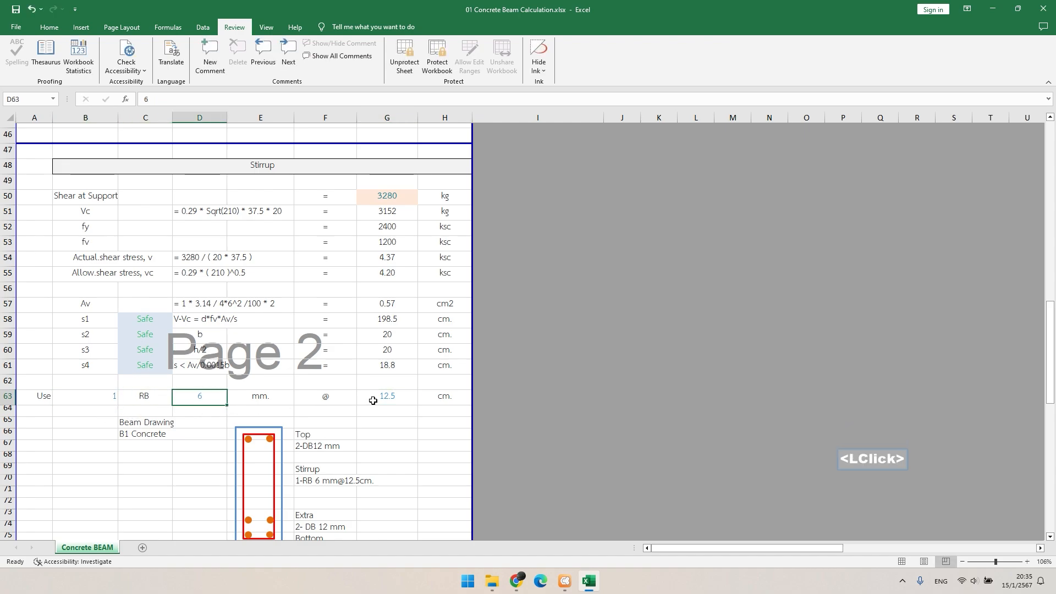
left_click(375, 401)
left_click(109, 398)
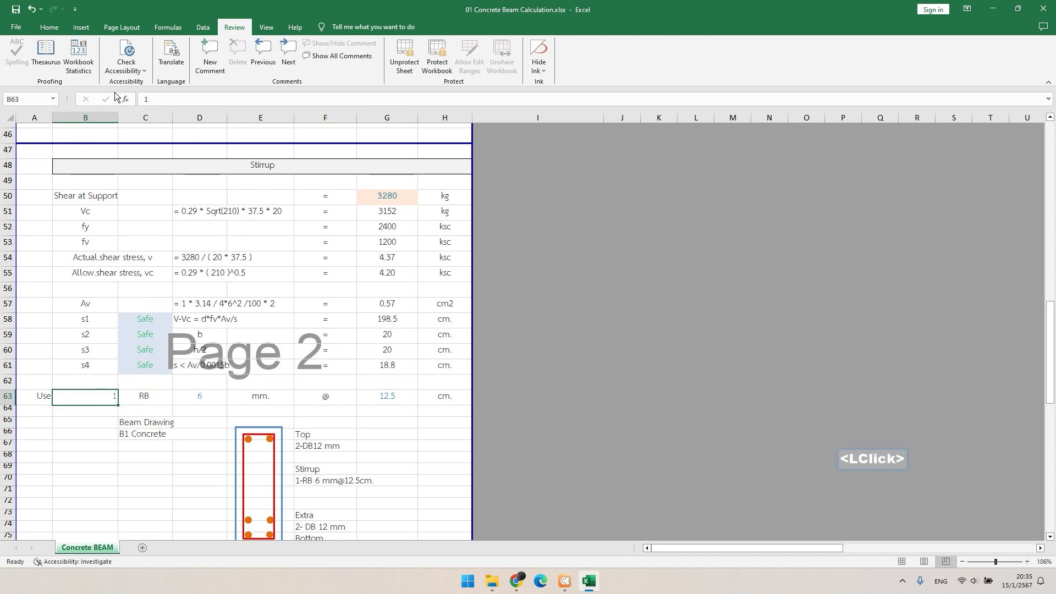
left_click(377, 196)
left_click(49, 27)
double_click(57, 68)
left_click(85, 396)
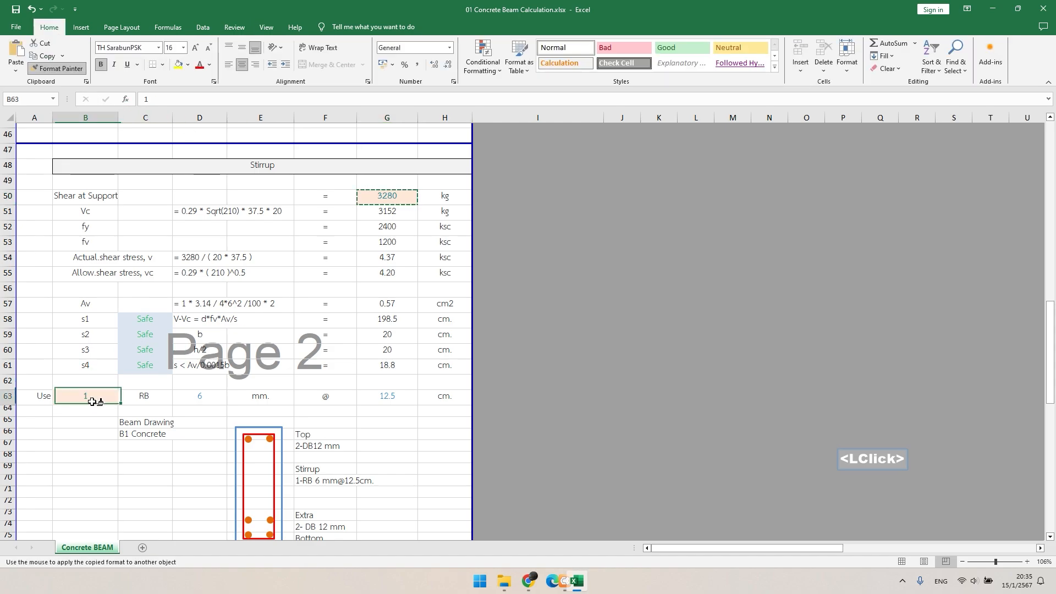
left_click(199, 396)
left_click(400, 399)
key("Escape")
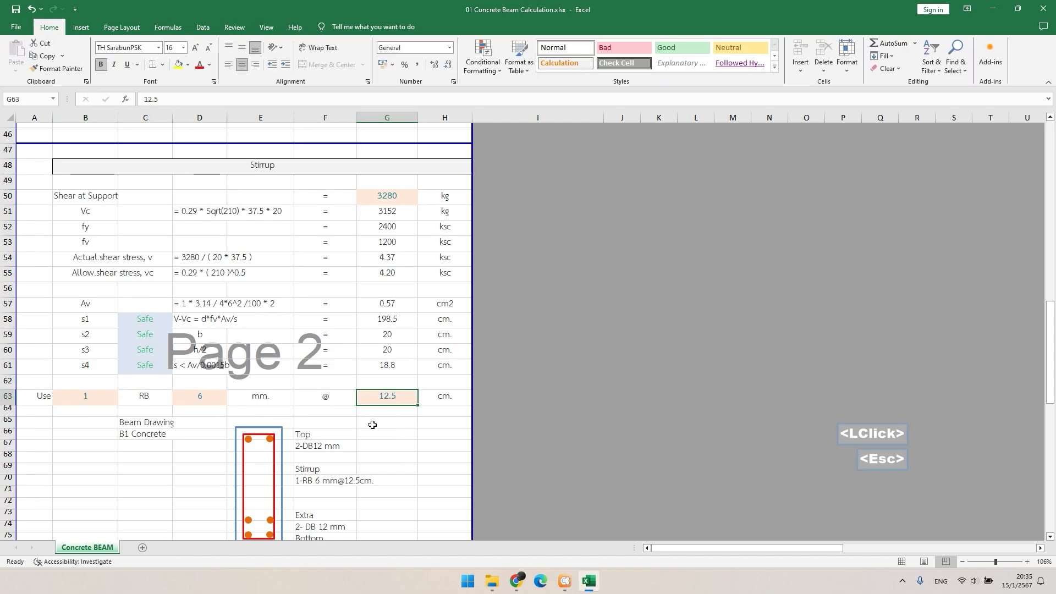
- Examine the stirrup inputs in row 63 and the formulas for the spacing limits s1 to s4
scroll(400, 459, "up", 1)
left_click(89, 452)
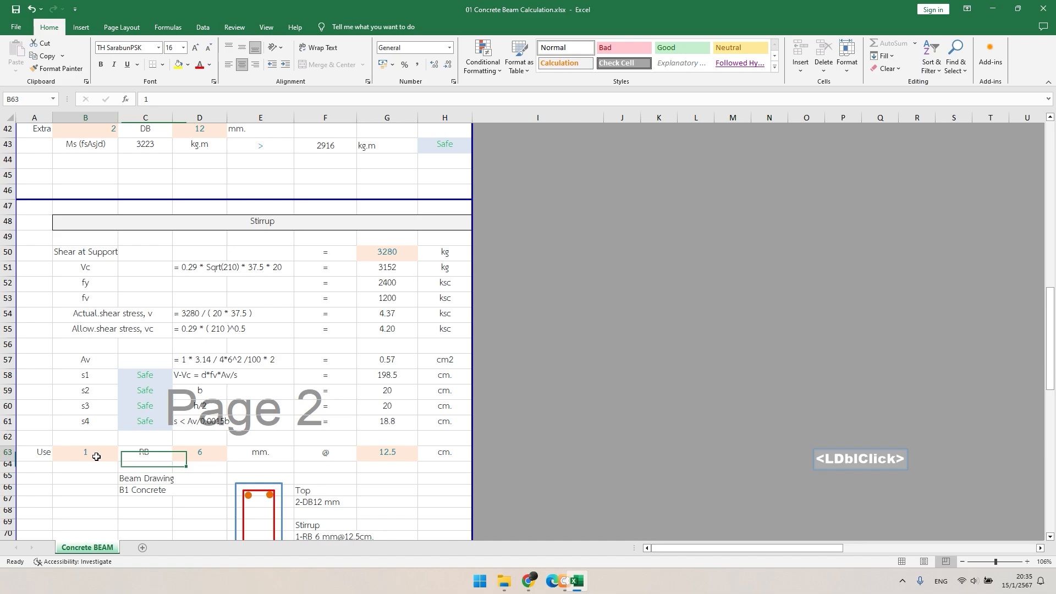
left_click(175, 457)
left_click(390, 456)
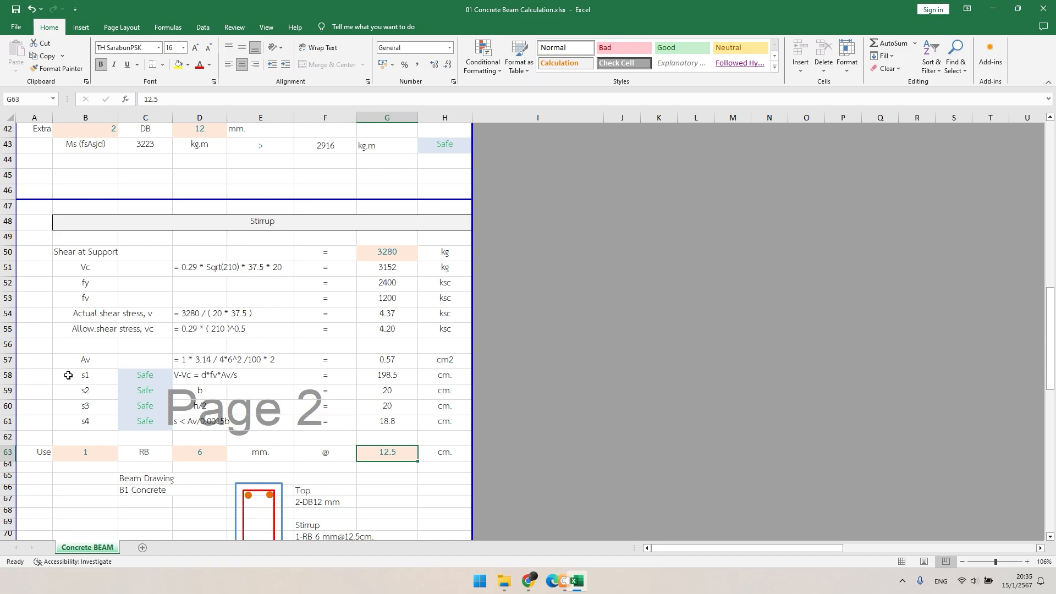
left_click_drag(410, 379, 437, 418)
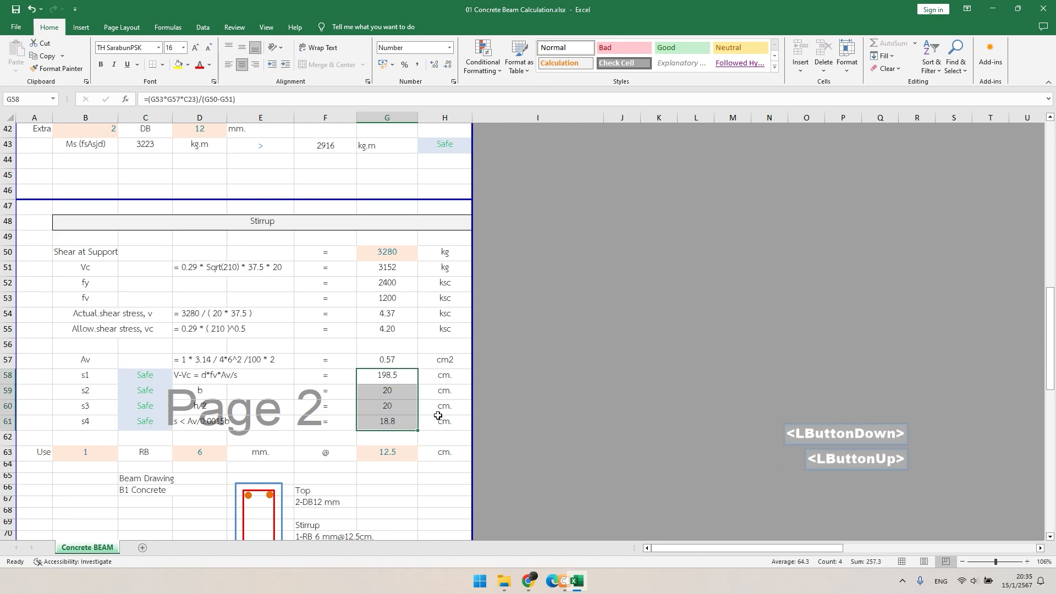
left_click(405, 375)
left_click(404, 426)
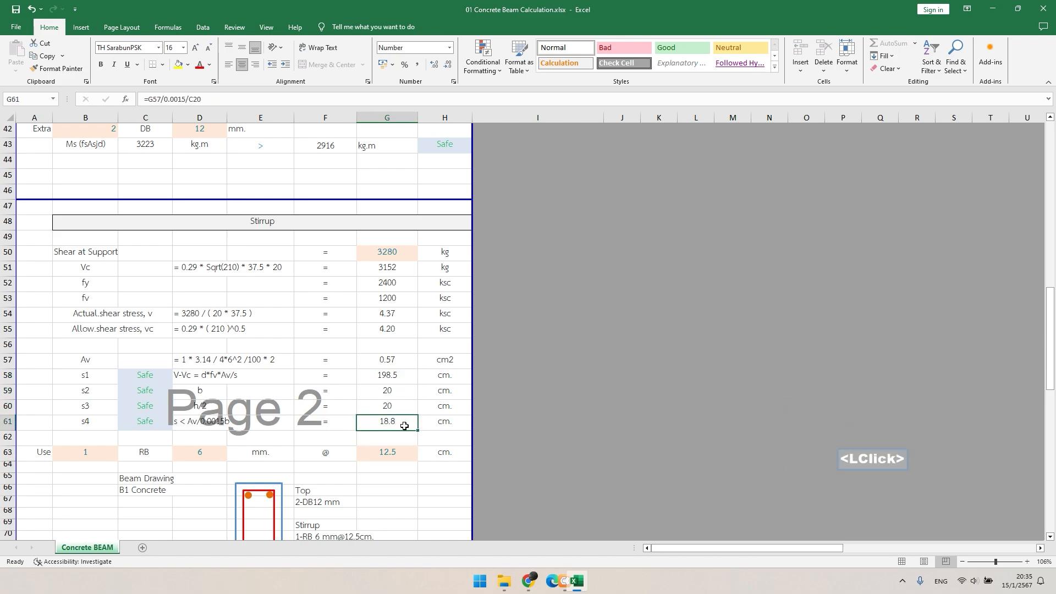
- Try a stirrup spacing of 20 cm in cell G63
scroll(402, 429, "down", 1)
left_click(395, 398)
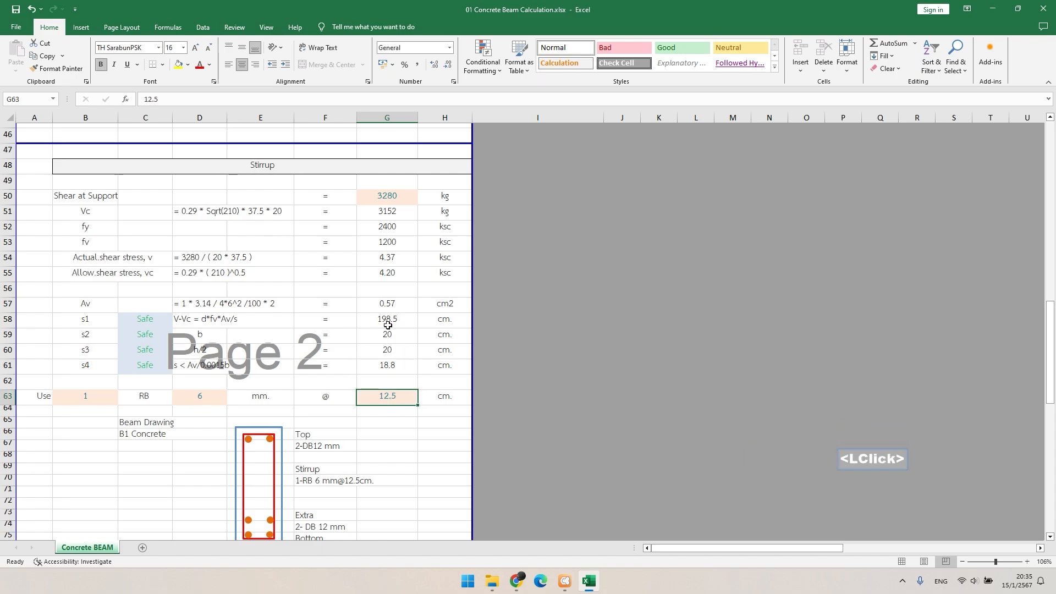
type("20")
key("Return")
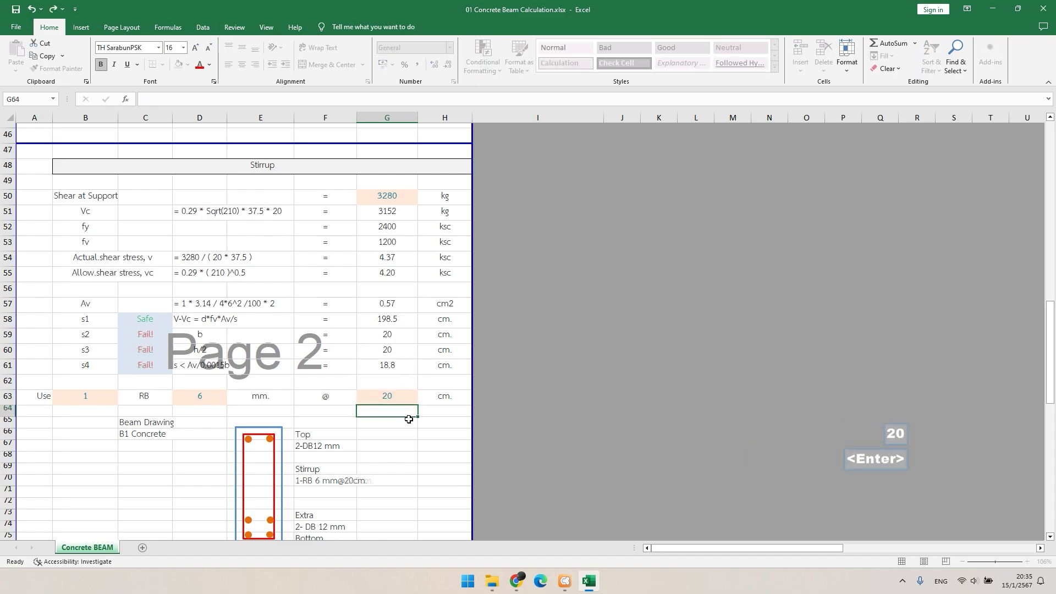
scroll(410, 421, "up", 1)
key("Escape")
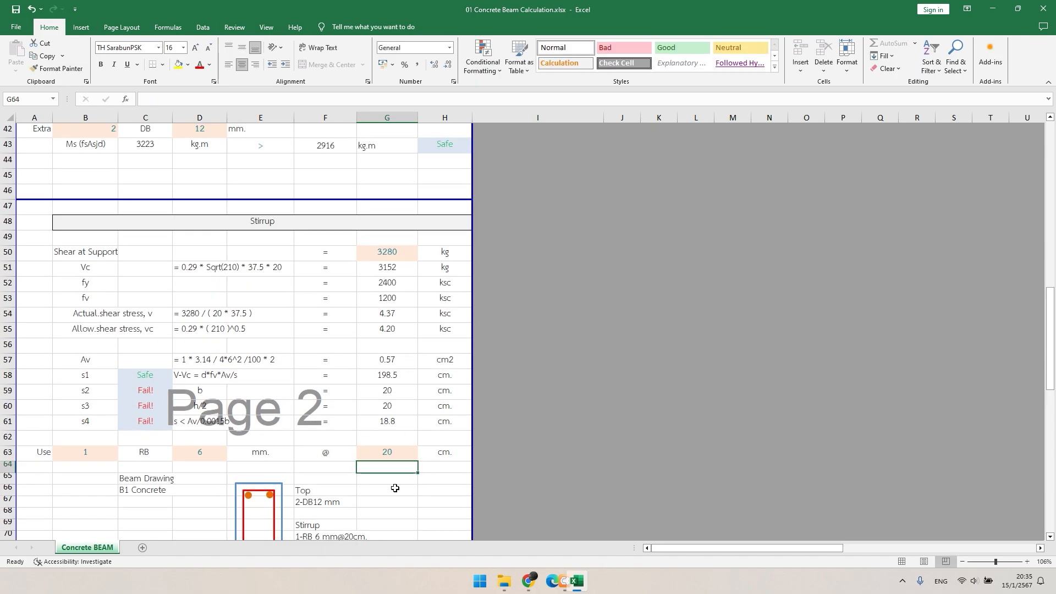
- Set the stirrup spacing in cell G63 to 18 cm
left_click(400, 459)
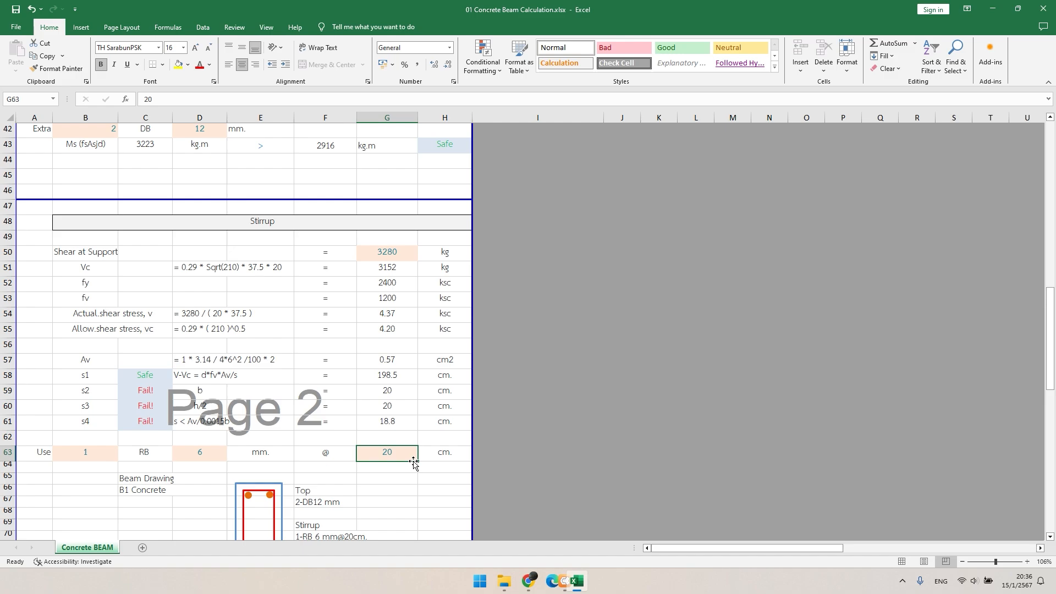
type("18")
key("Return")
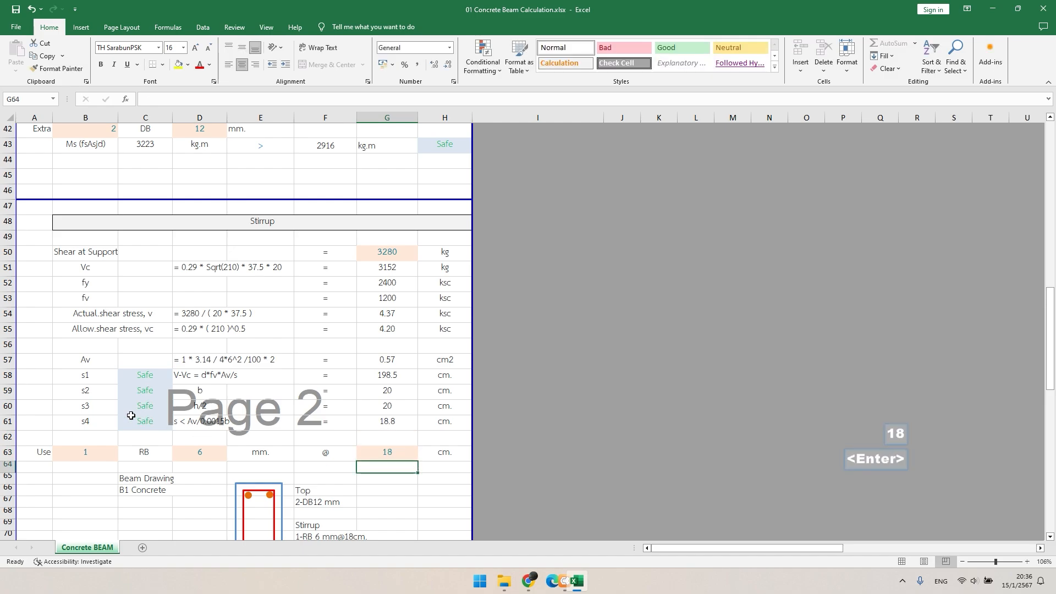
- Review the B1 beam drawing and its top, stirrup, extra and bottom reinforcement labels
scroll(380, 418, "down", 2)
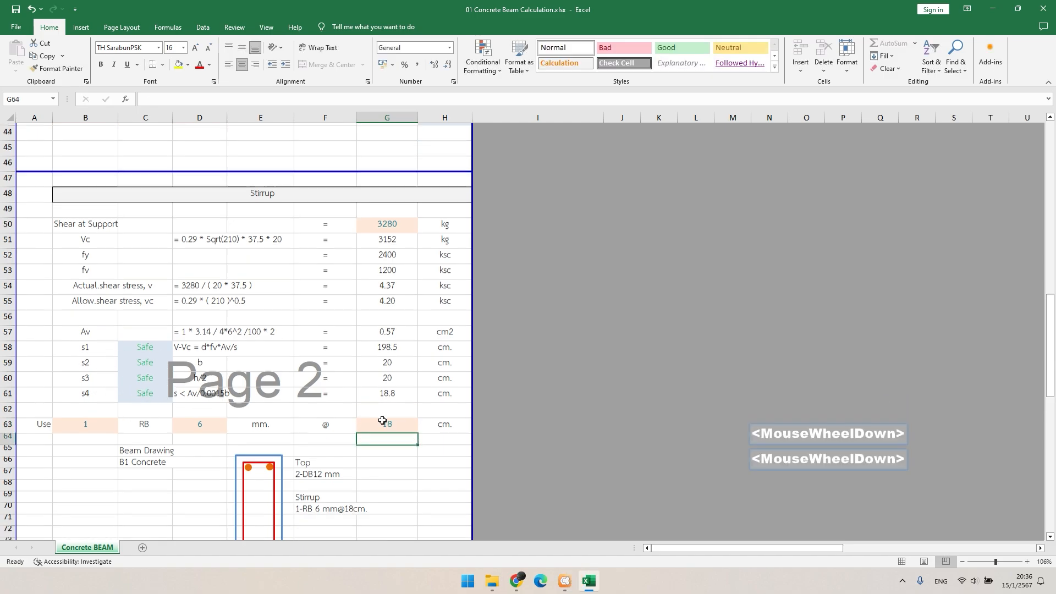
scroll(389, 409, "up", 1)
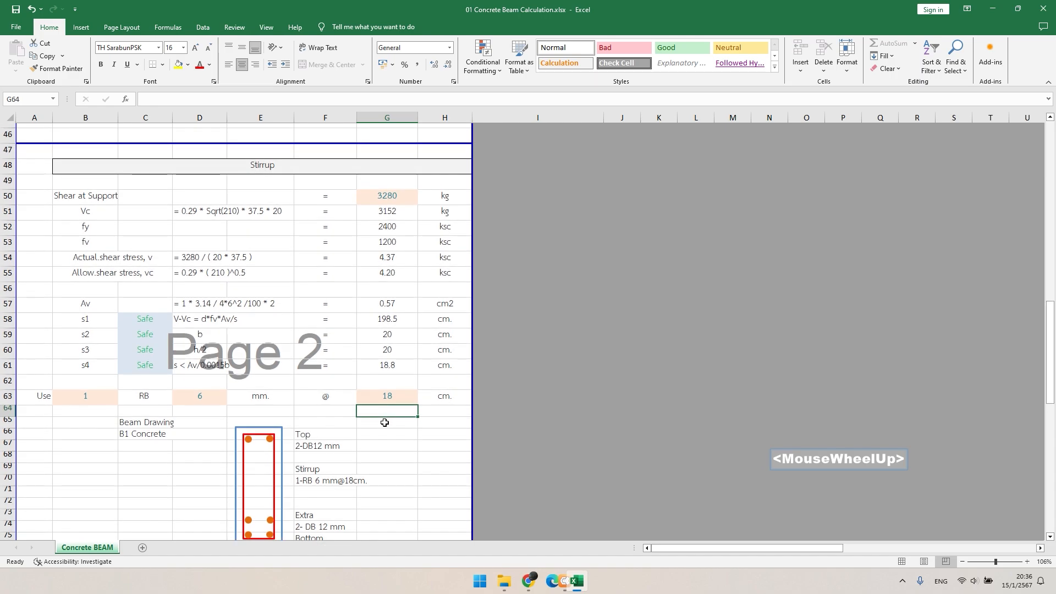
scroll(385, 440, "down", 3)
scroll(365, 405, "up", 3)
left_click(325, 459)
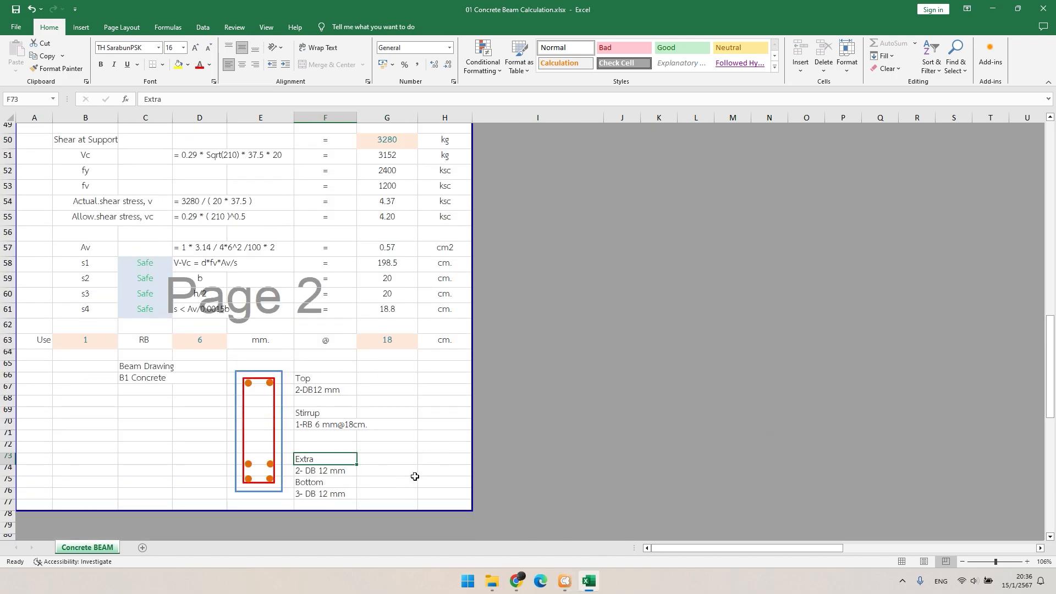
left_click(306, 390)
left_click(321, 472)
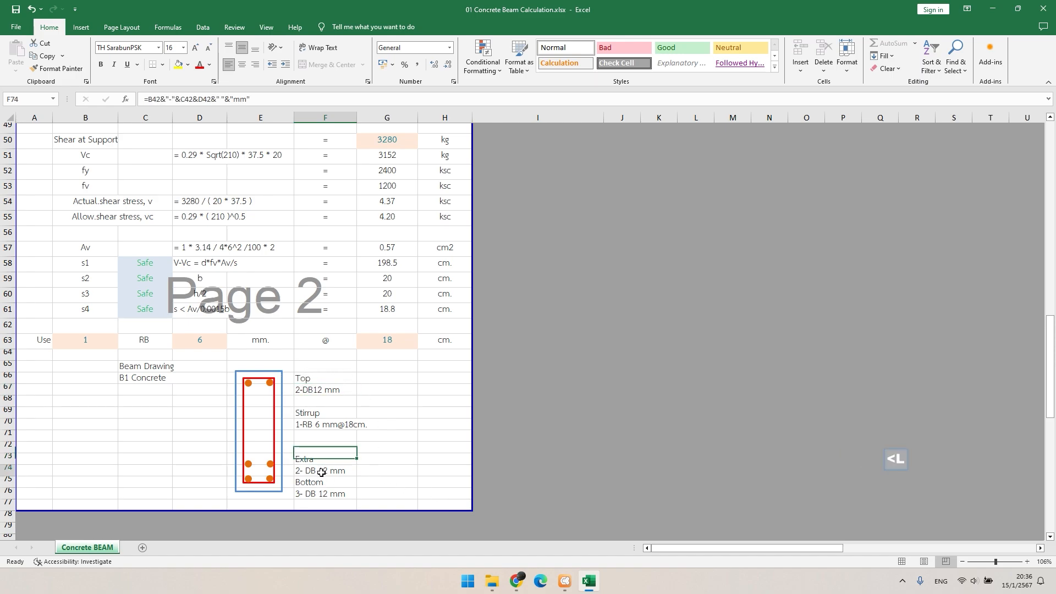
left_click(326, 427)
left_click(367, 440)
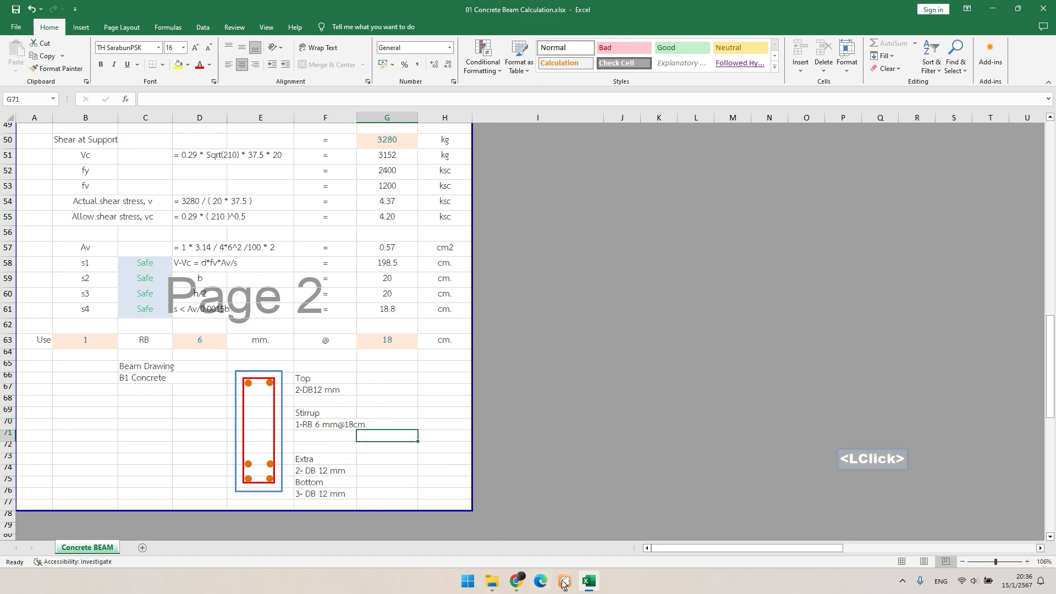
- Switch to the CADThai drawing and erase the red rectangle in the first bay between grids B and C
mouse_move(570, 591)
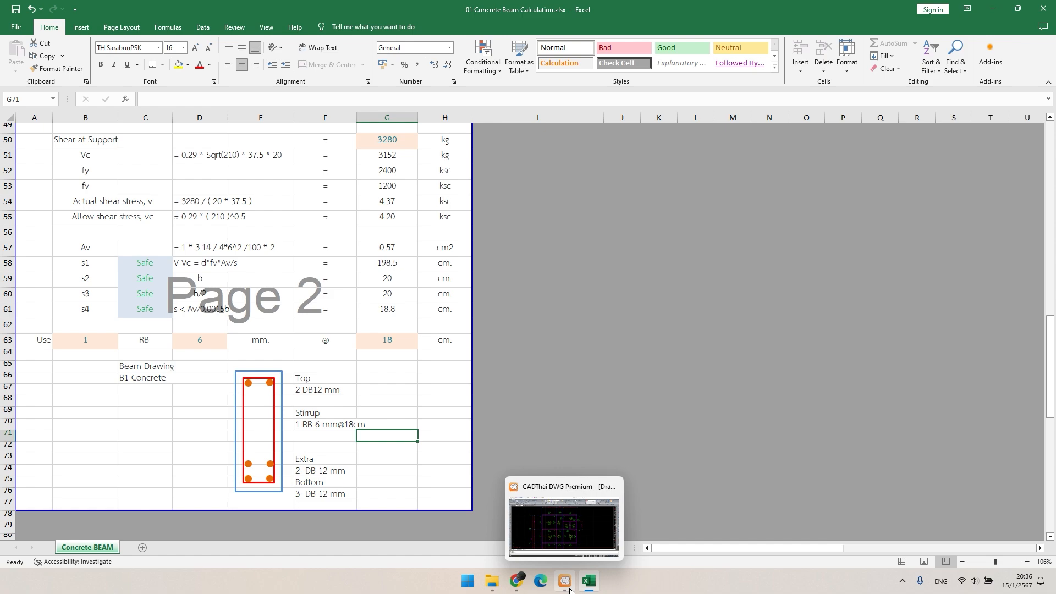
left_click(570, 591)
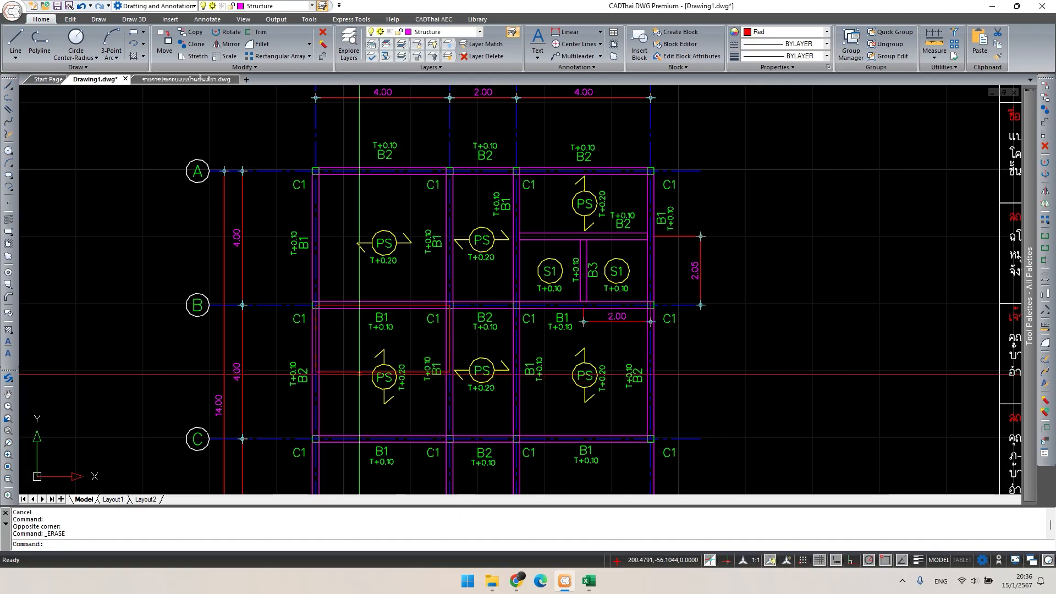
left_click(370, 383)
key("Delete")
- Locate the B1 beam detail and its reinforcement table on the beam detail sheet
scroll(350, 300, "down", 3)
scroll(770, 313, "down", 4)
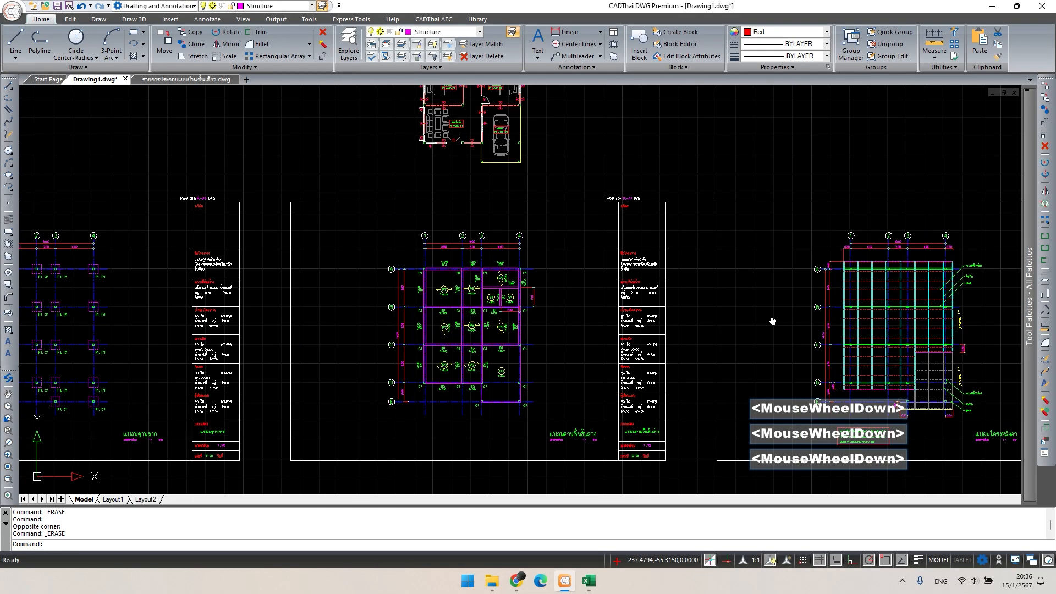
middle_click_drag(771, 313, 750, 253)
scroll(629, 428, "up", 6)
scroll(623, 277, "up", 2)
middle_click_drag(623, 278, 559, 366)
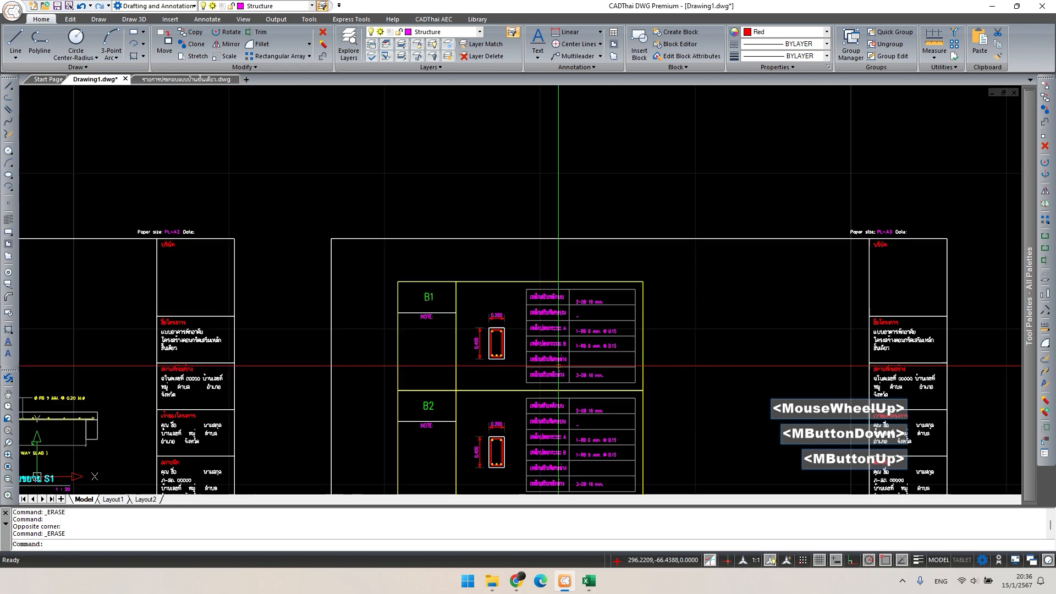
scroll(541, 318, "up", 3)
key("Escape")
scroll(430, 369, "up", 1)
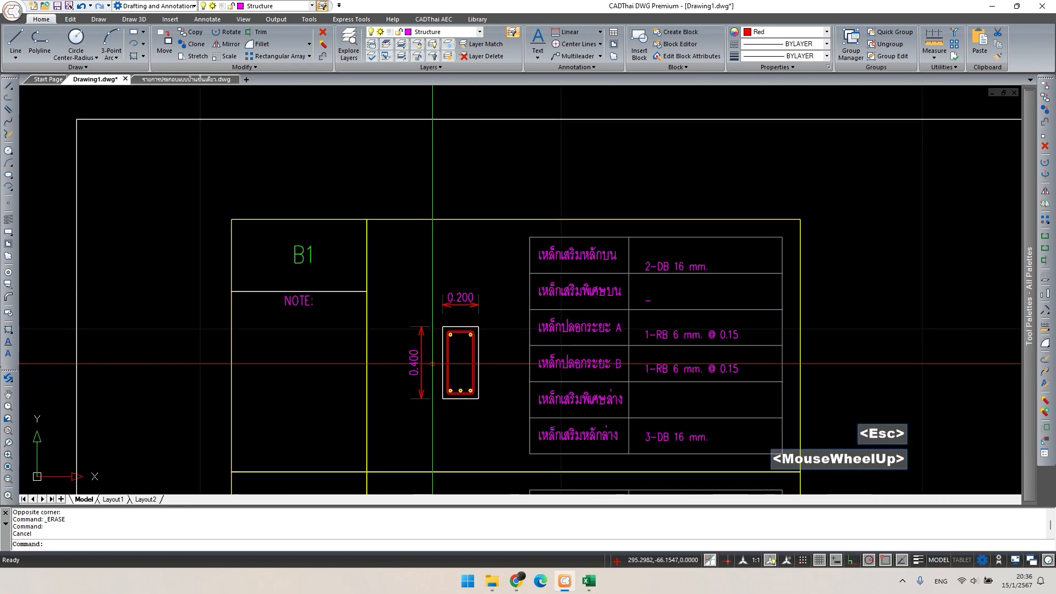
scroll(470, 408, "up", 2)
scroll(572, 322, "down", 1)
middle_click_drag(572, 322, 427, 360)
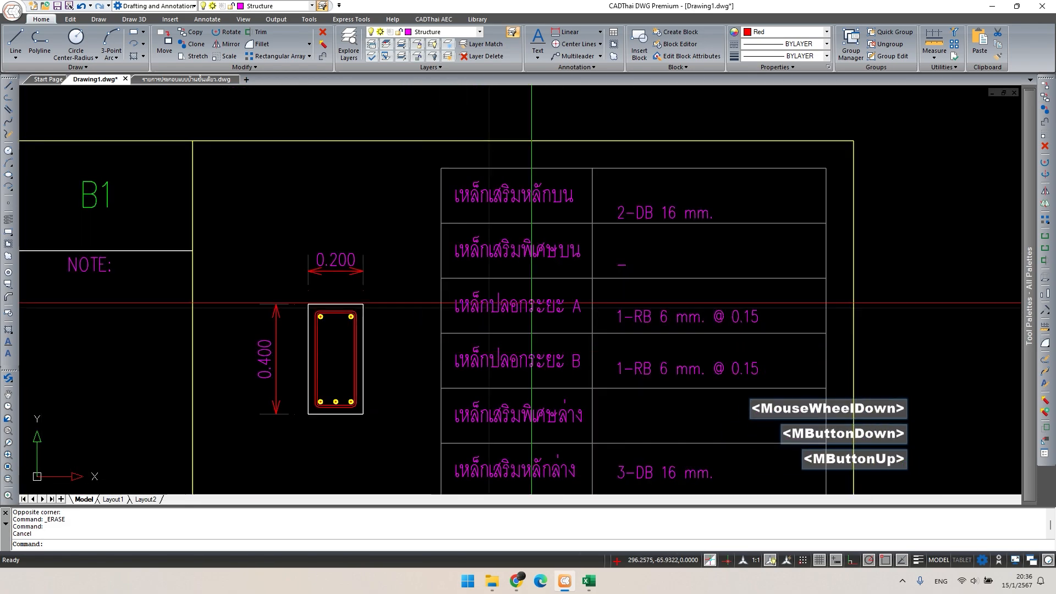
key("Escape")
- Move the main top bar texts of beams B1, B2 and B3 slightly upward in their table rows
left_click(641, 211)
scroll(714, 367, "down", 2)
middle_click_drag(714, 367, 593, 290)
scroll(597, 242, "up", 1)
scroll(599, 247, "down", 2)
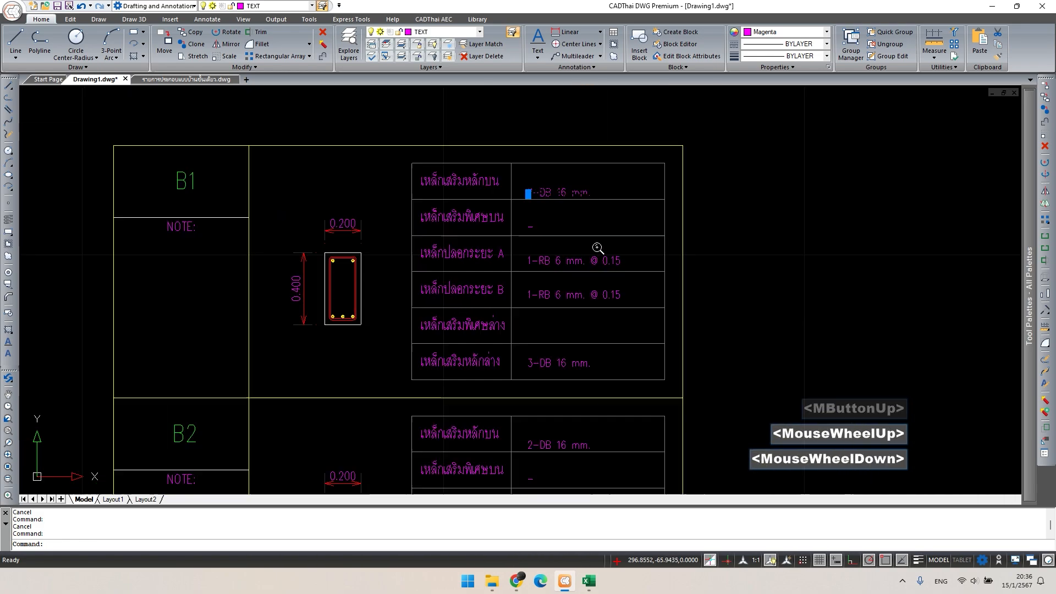
middle_click_drag(584, 344, 557, 206)
left_click(558, 273)
middle_click_drag(603, 374, 567, 242)
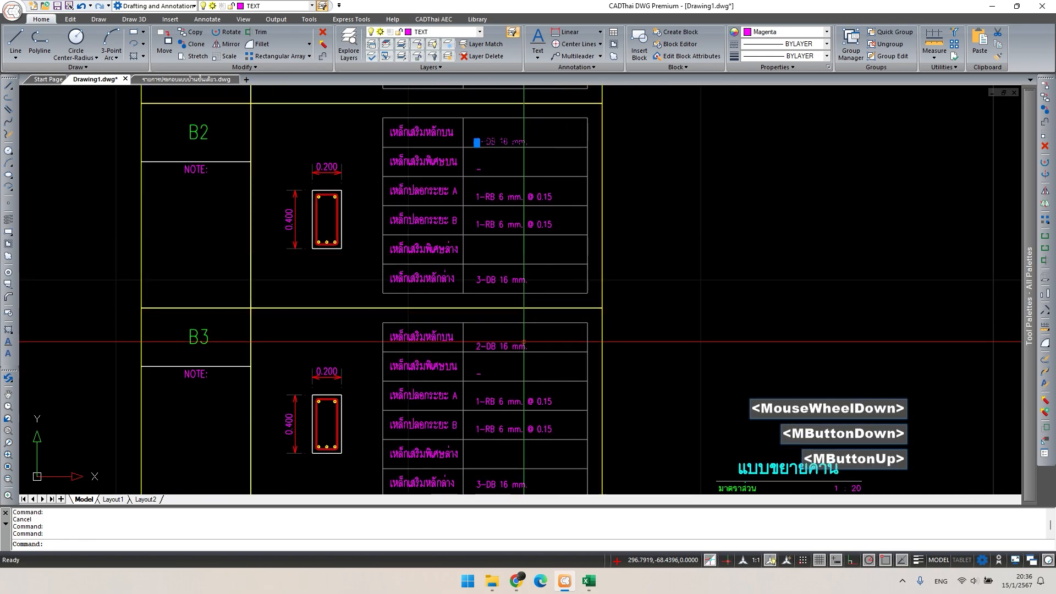
scroll(548, 344, "up", 3)
type("m")
key("space")
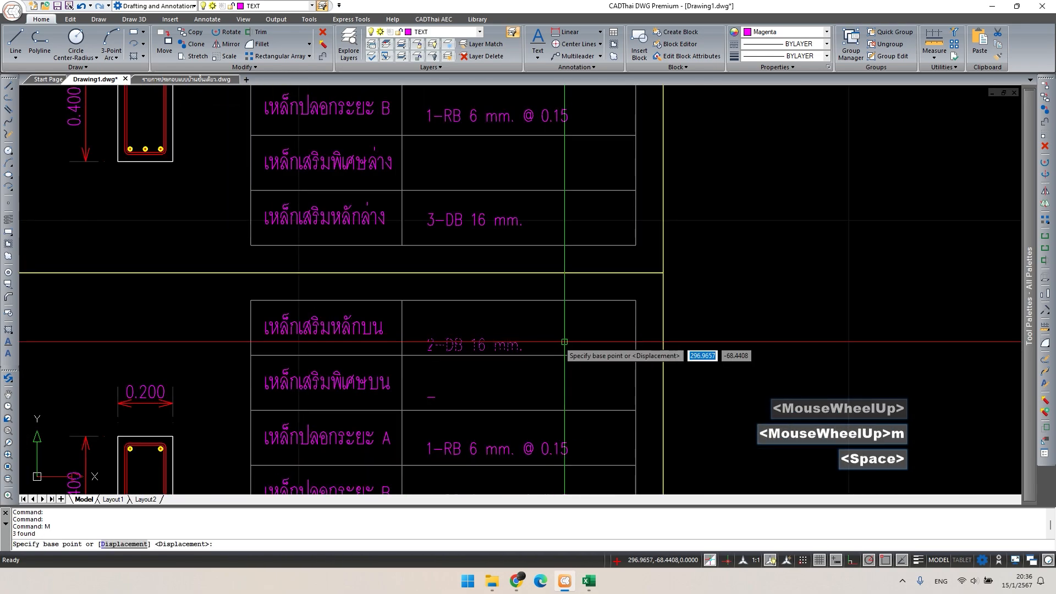
left_click(559, 339)
left_click(559, 337)
- Change the B1 stirrup spacing A text to 1-RB 6 mm. @ 0.18
scroll(558, 274, "down", 3)
scroll(558, 273, "down", 1)
middle_click_drag(560, 301, 563, 578)
scroll(481, 240, "up", 2)
middle_click_drag(481, 241, 497, 291)
key("Escape")
scroll(279, 373, "up", 1)
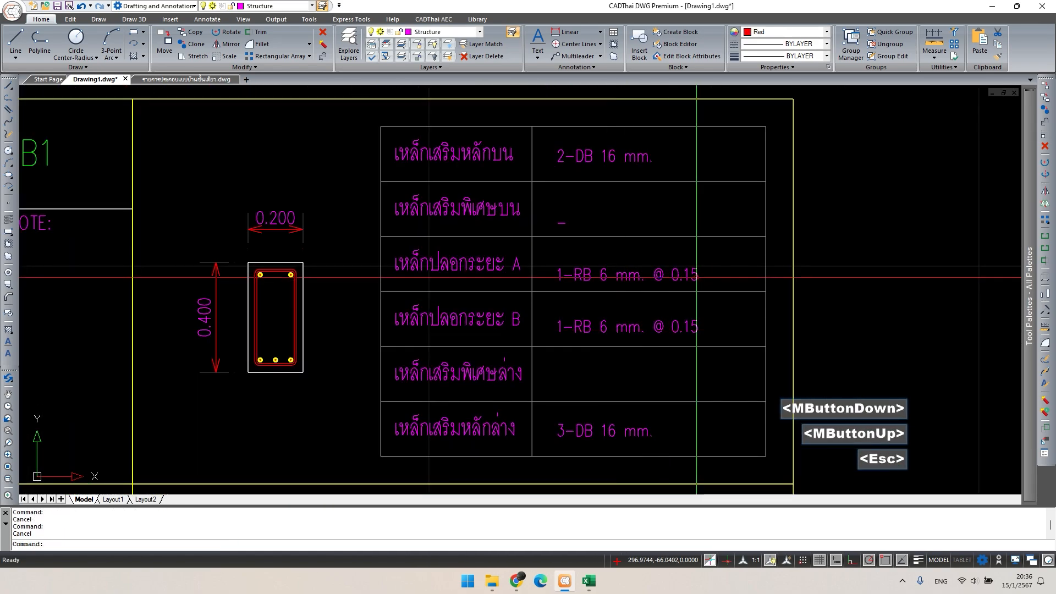
double_click(697, 292)
left_click(695, 276)
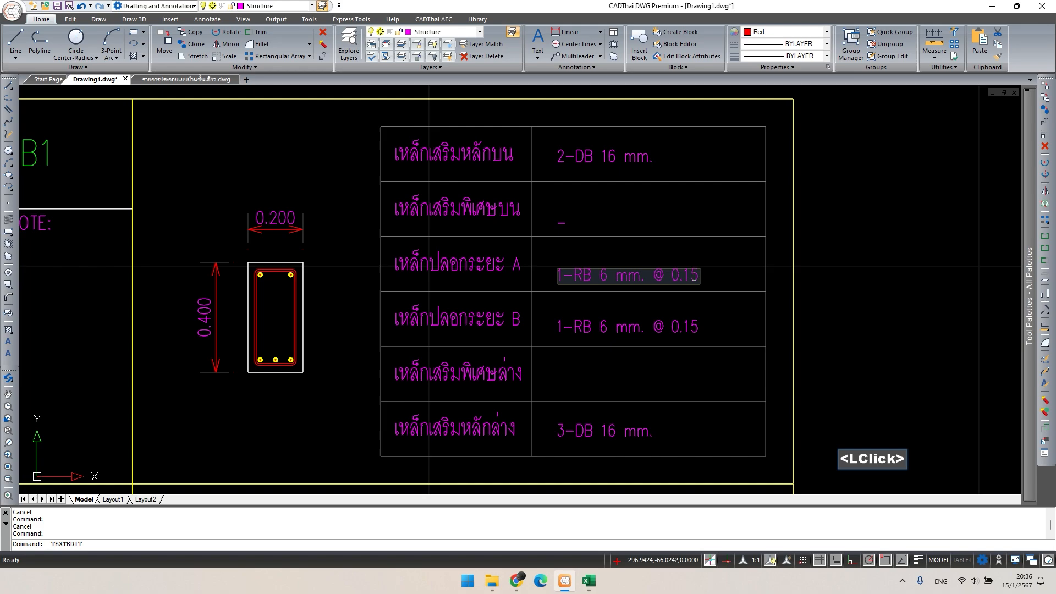
mouse_move(692, 277)
left_mouse_down()
mouse_move(709, 279)
mouse_move(680, 274)
left_mouse_up()
type("8")
left_click(724, 326)
key("Escape")
- Move the B1 stirrup spacing A text slightly straight up within its table row
scroll(707, 275, "up", 1)
type("m")
key("space")
left_click(724, 273)
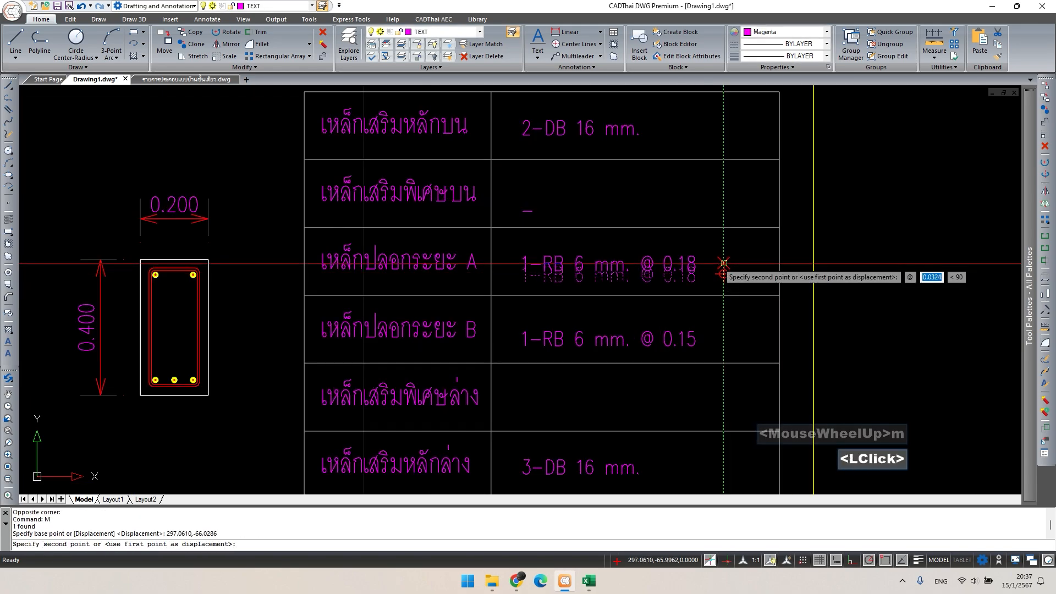
left_click(724, 262)
- Change the B1 main top bar text to 2-DB 12 mm
middle_click_drag(592, 132, 605, 189)
double_click(606, 188)
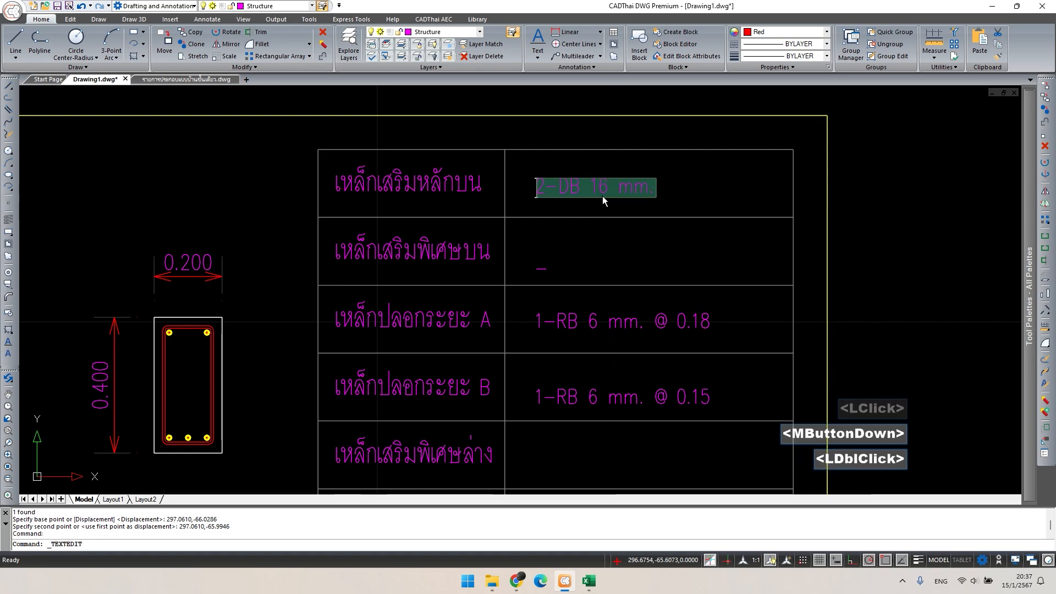
left_click(605, 193)
key("Delete")
type("2")
left_click(625, 241)
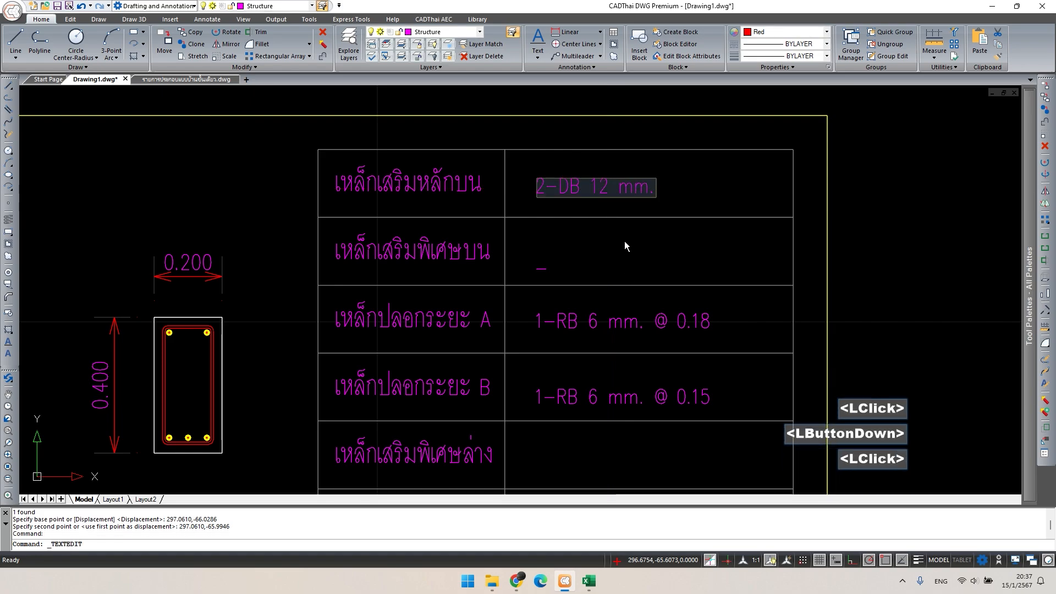
- Change the B1 main bottom bar text to 3-DB 12 mm. and finish text editing
middle_click_drag(634, 296, 625, 199)
left_click(595, 434)
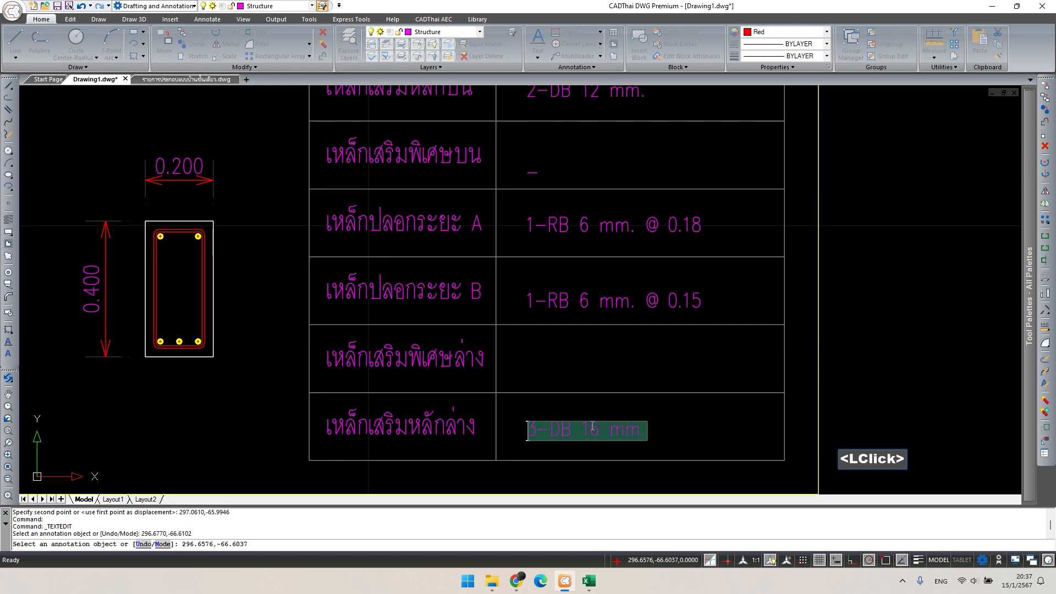
left_click(596, 433)
key("Delete")
type("2")
left_click(630, 395)
key("Escape")
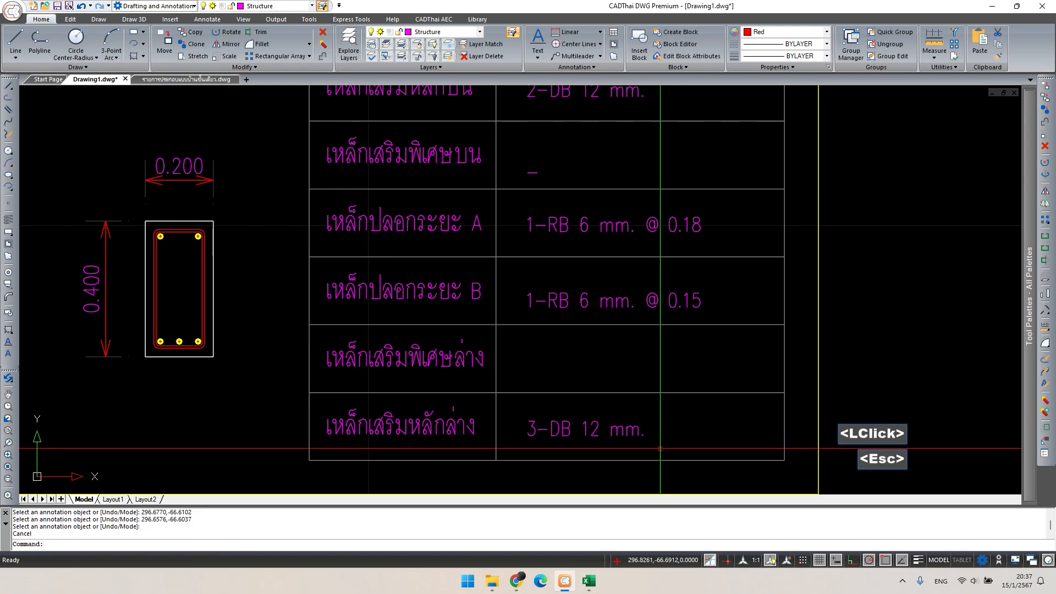
- Check the bar list in Excel, then in CADThai copy B1's main bottom bar text into the special bottom bar row as 2-DB 12 mm
left_click(589, 581)
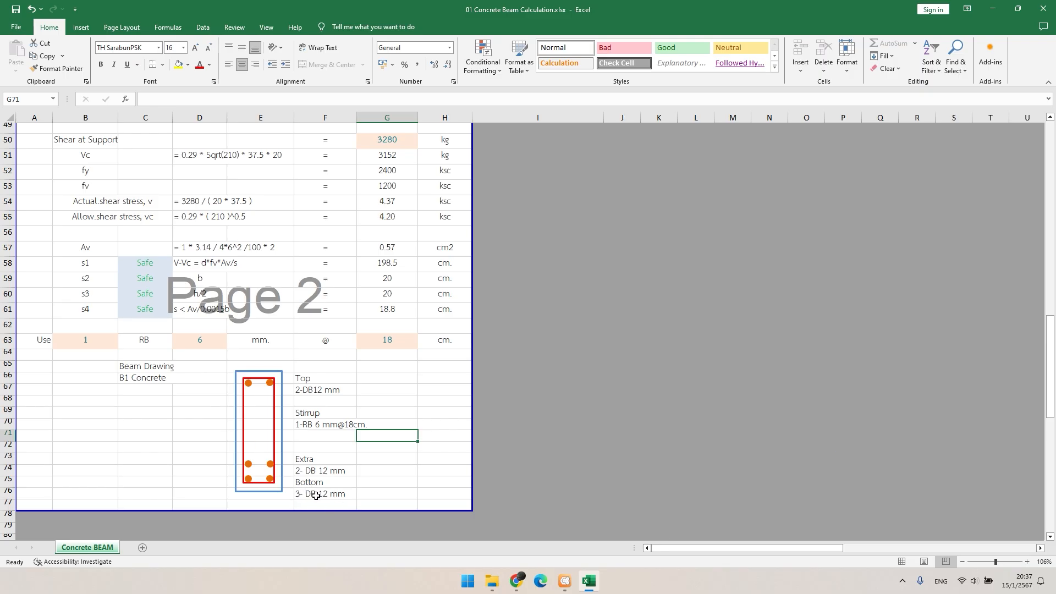
left_click(565, 581)
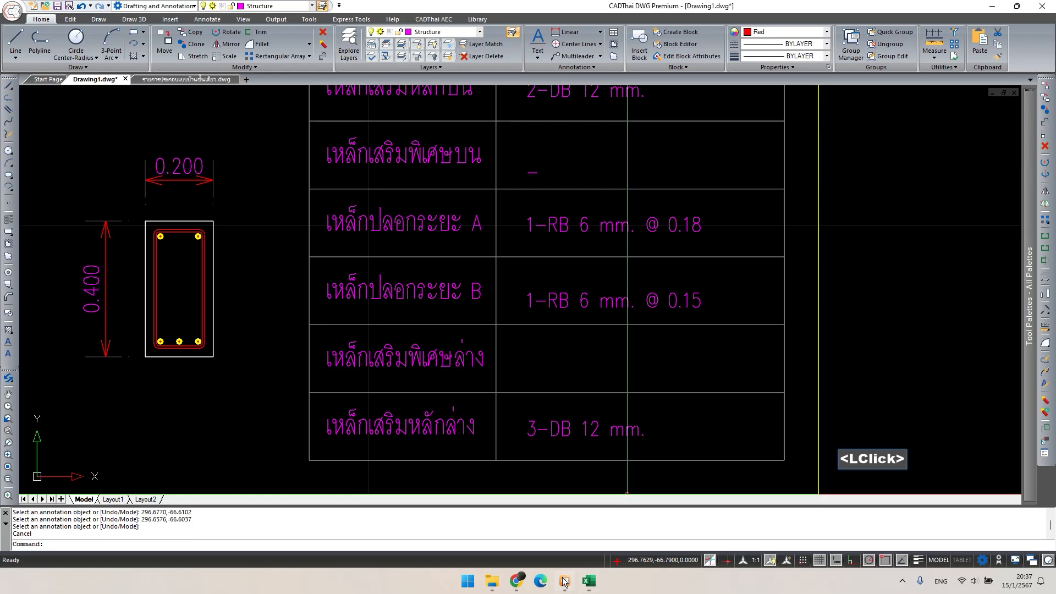
middle_click_drag(556, 423, 567, 450)
left_click(569, 450)
left_click(571, 448)
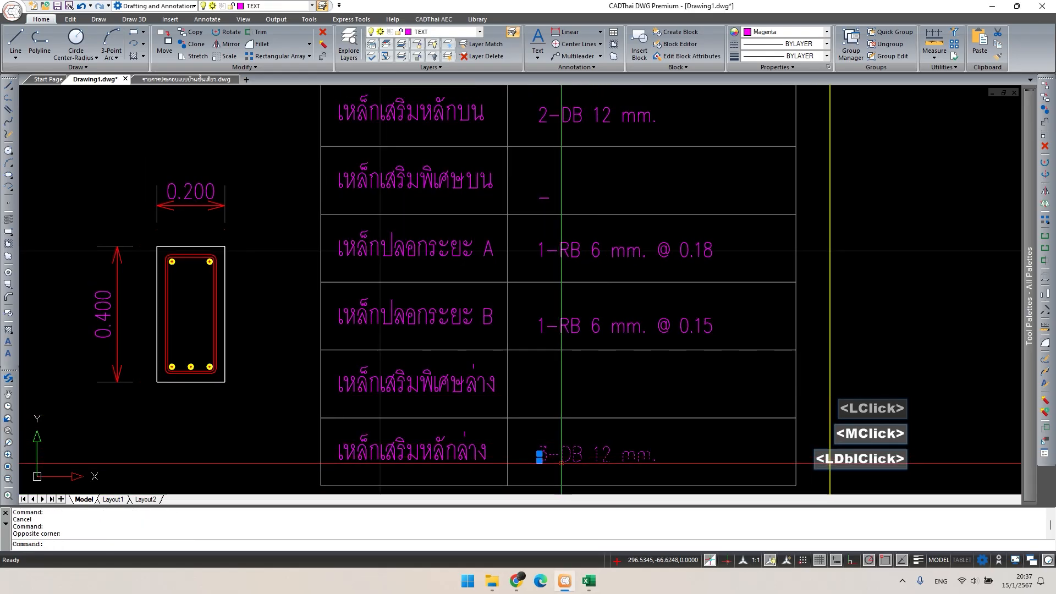
type("CO")
key("space")
left_click(507, 423)
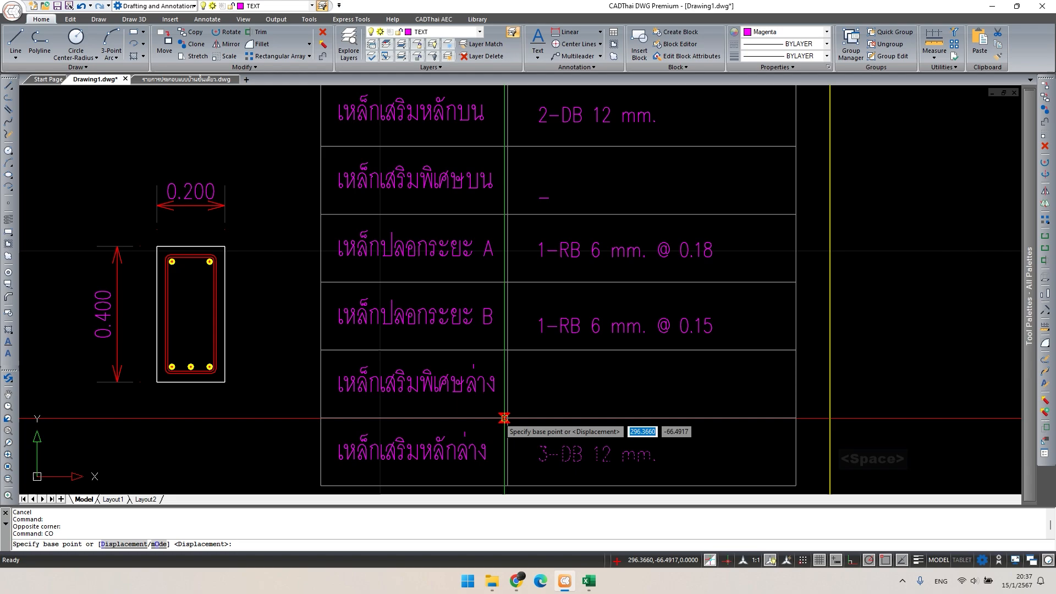
left_click(506, 356)
key("Escape")
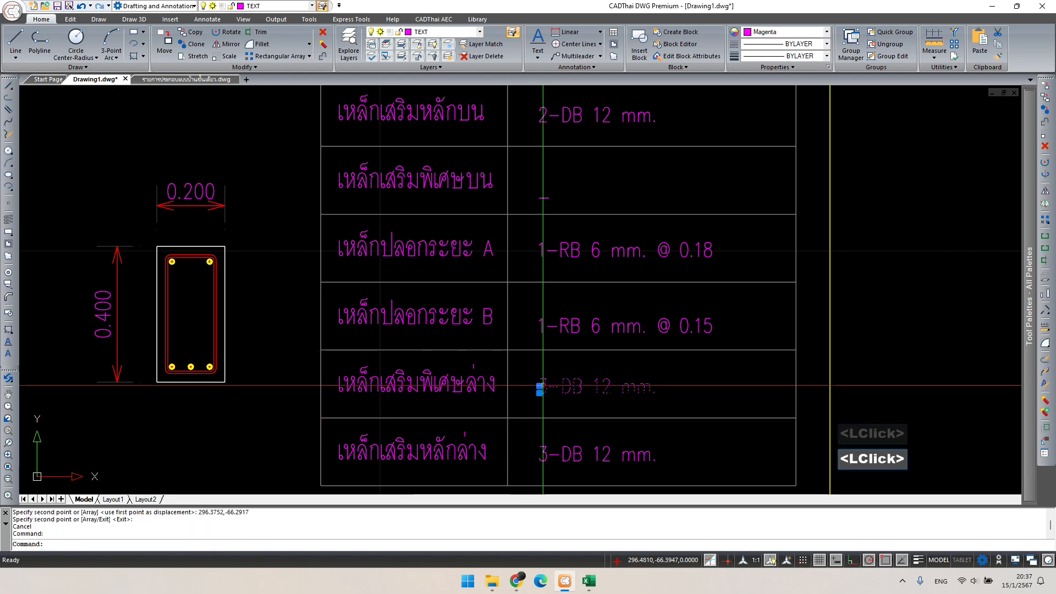
double_click(548, 388)
left_click(523, 381)
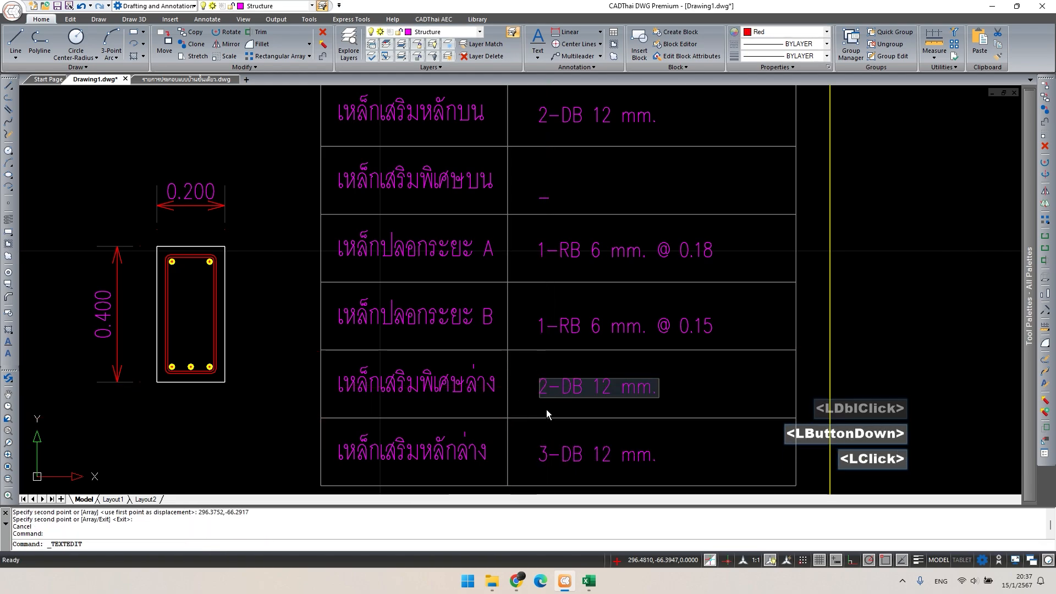
- Delete the B1 stirrup spacing B text and move the dash in the special top bar row slightly straight up
left_click(609, 320)
key("Delete")
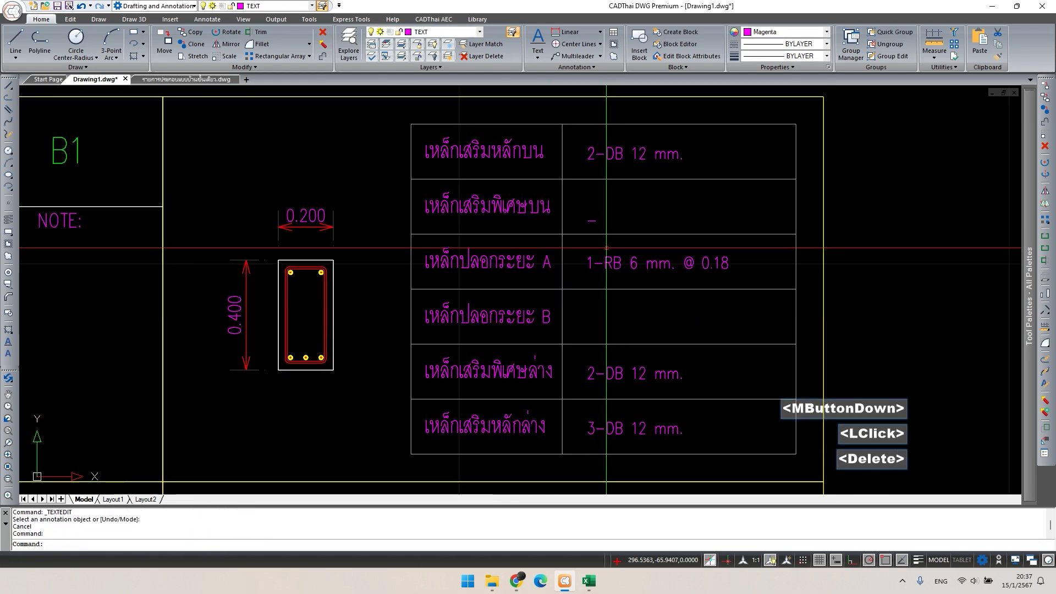
left_click(602, 203)
left_click(588, 224)
type("m")
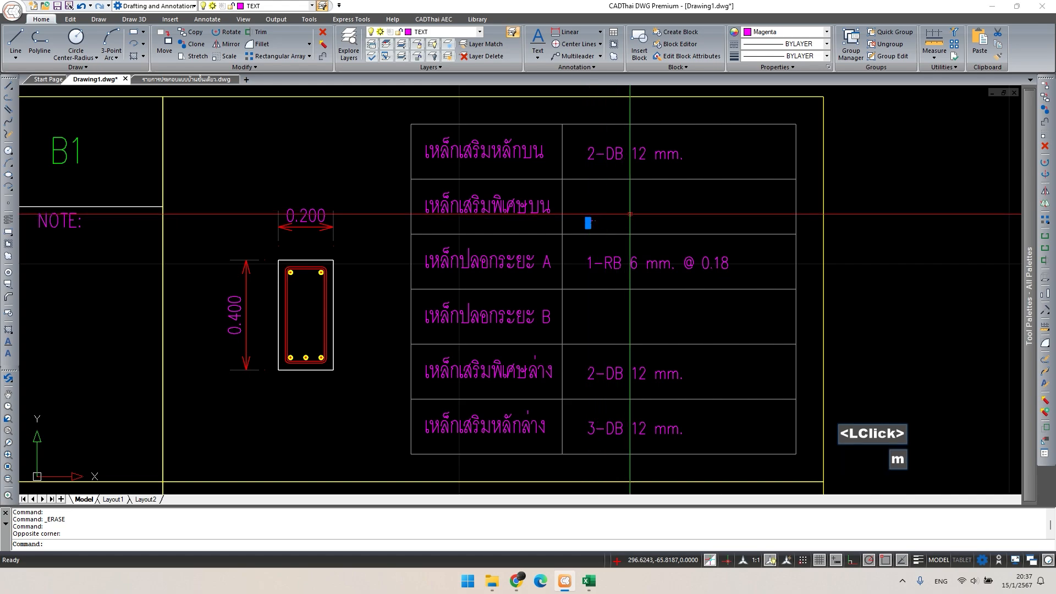
key("space")
left_click(632, 220)
left_click(632, 207)
- Copy the dash from B1's special top bar row into the stirrup spacing B row, using the table's grid corners as reference points
left_click(605, 216)
left_click(580, 199)
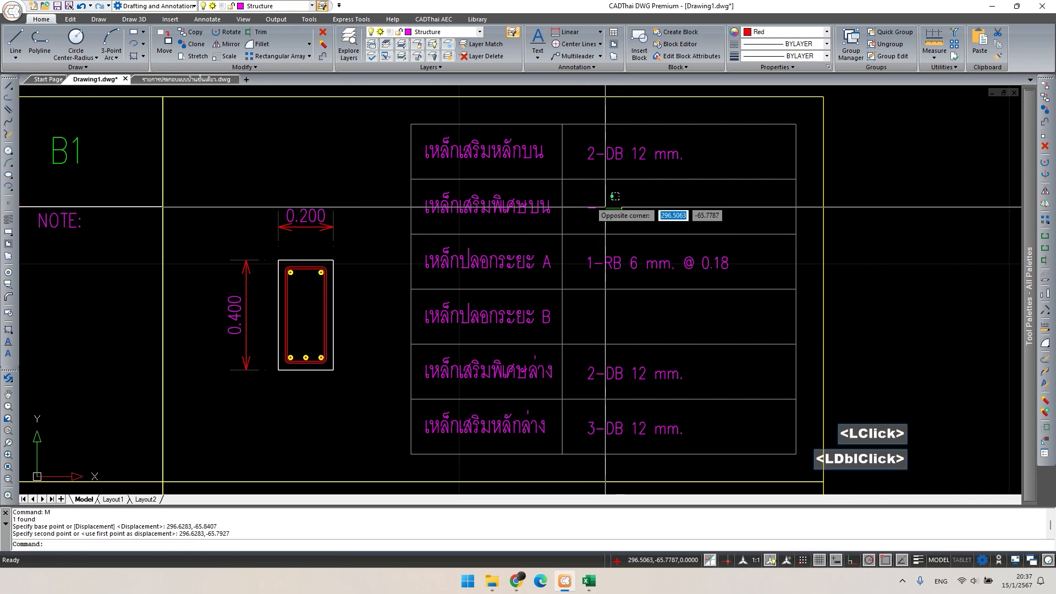
type("co")
key("space")
left_click(562, 234)
left_click(563, 344)
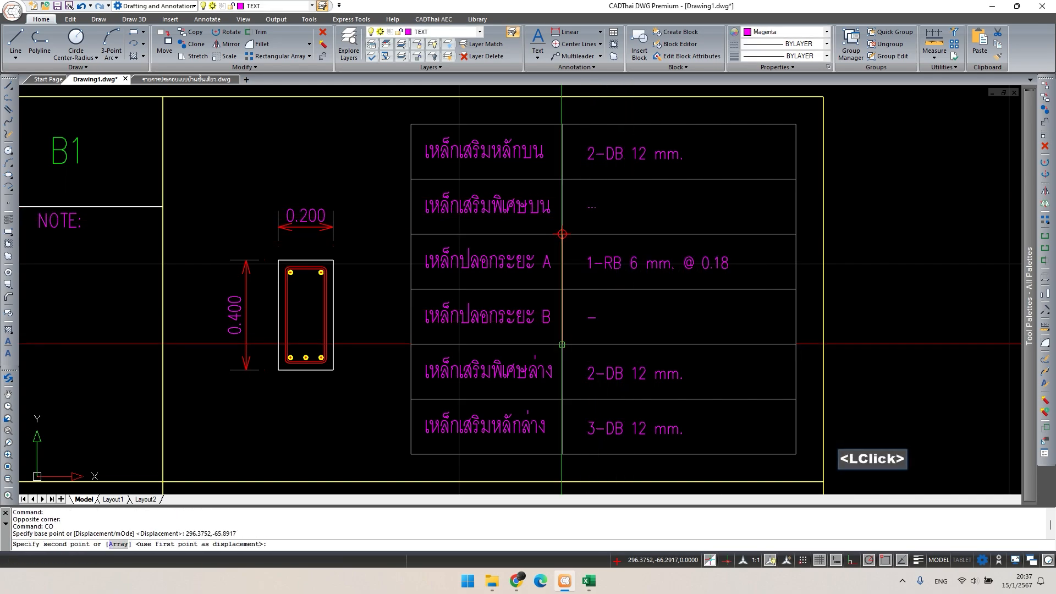
key("Escape")
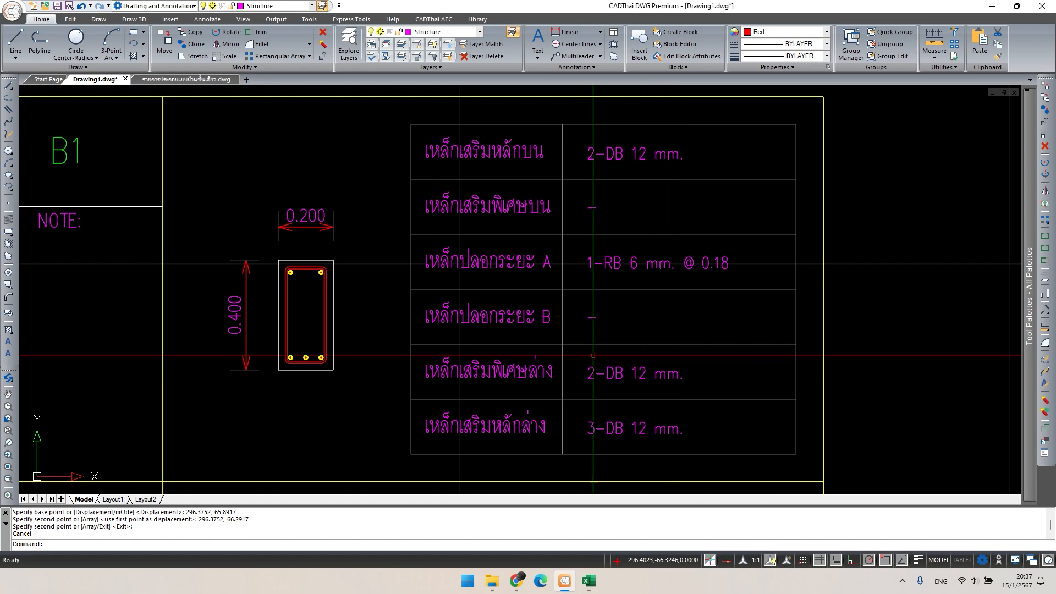
- Copy the two outer bottom bars of the B1 section straight up by about 0.036 as the special bottom bars
scroll(291, 366, "up", 2)
left_click(299, 344)
left_click_drag(290, 354, 288, 356)
scroll(329, 347, "up", 3)
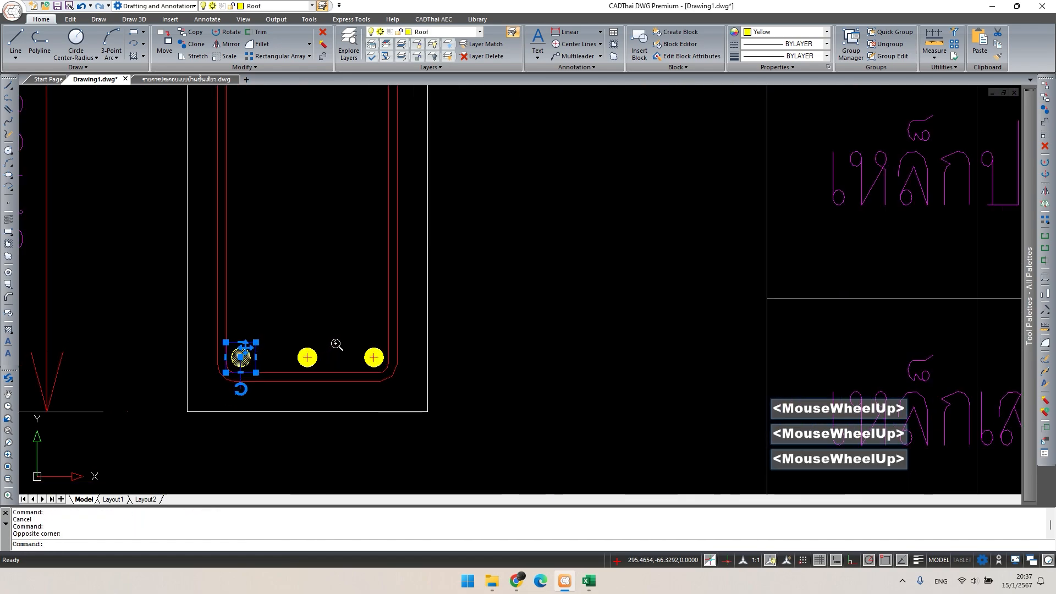
left_click_drag(378, 348, 362, 361)
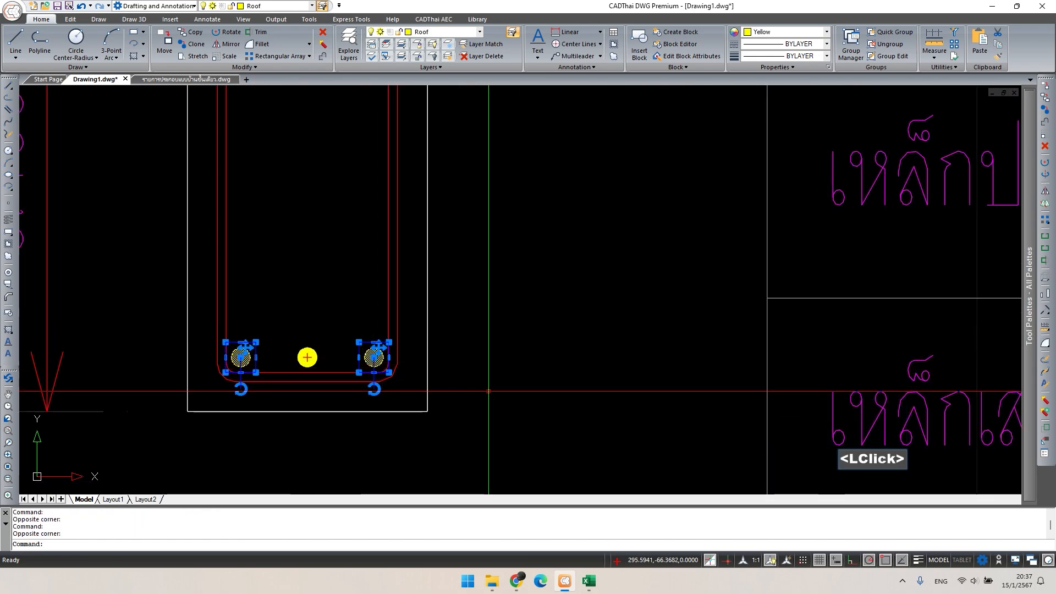
type("co")
key("space")
left_click(460, 361)
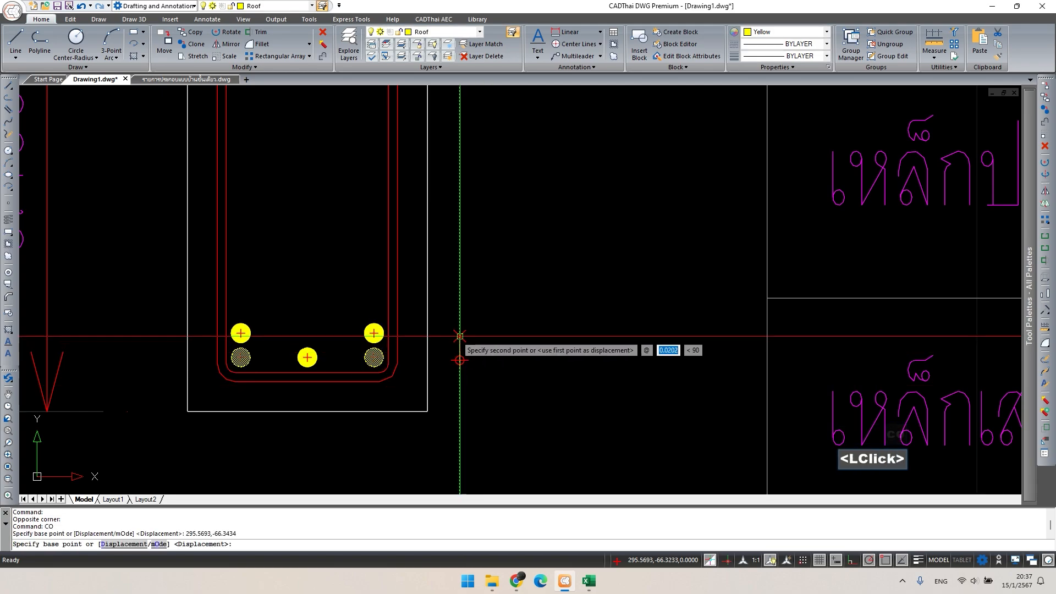
left_click(460, 317)
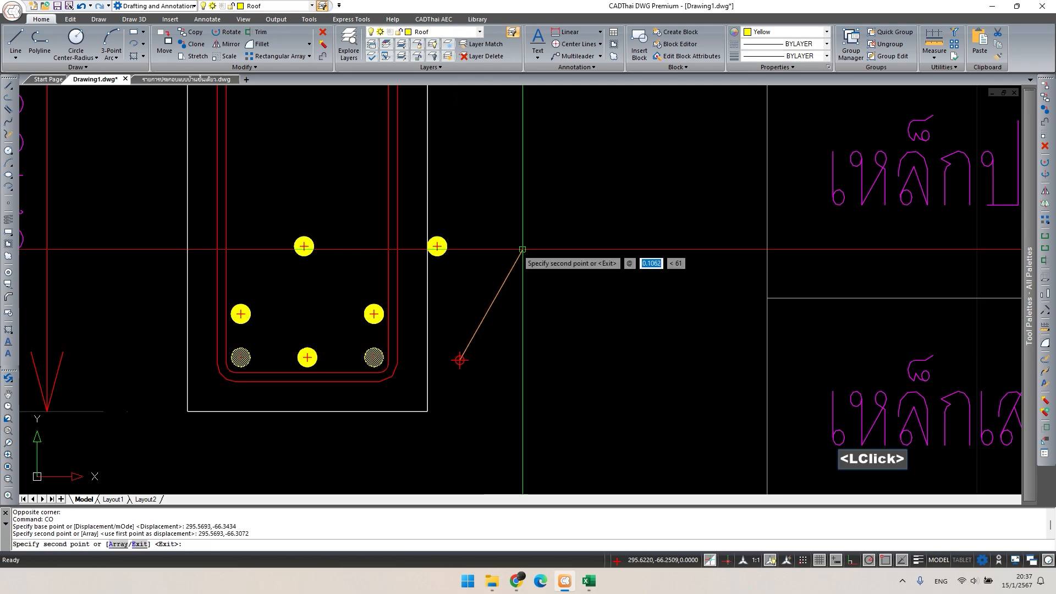
key("space")
- Examine the B2 beam detail and the floor beam plan between grid lines C and E for the B2 beams and adjoining slabs
scroll(529, 274, "down", 3)
middle_click_drag(449, 301, 254, 305)
scroll(254, 305, "up", 2)
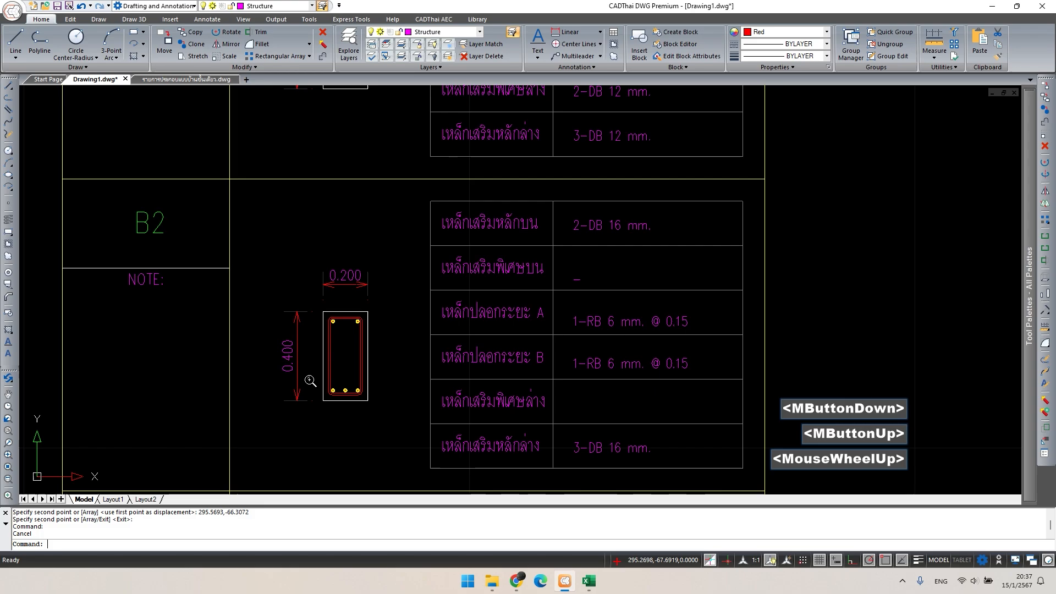
scroll(391, 369, "down", 5)
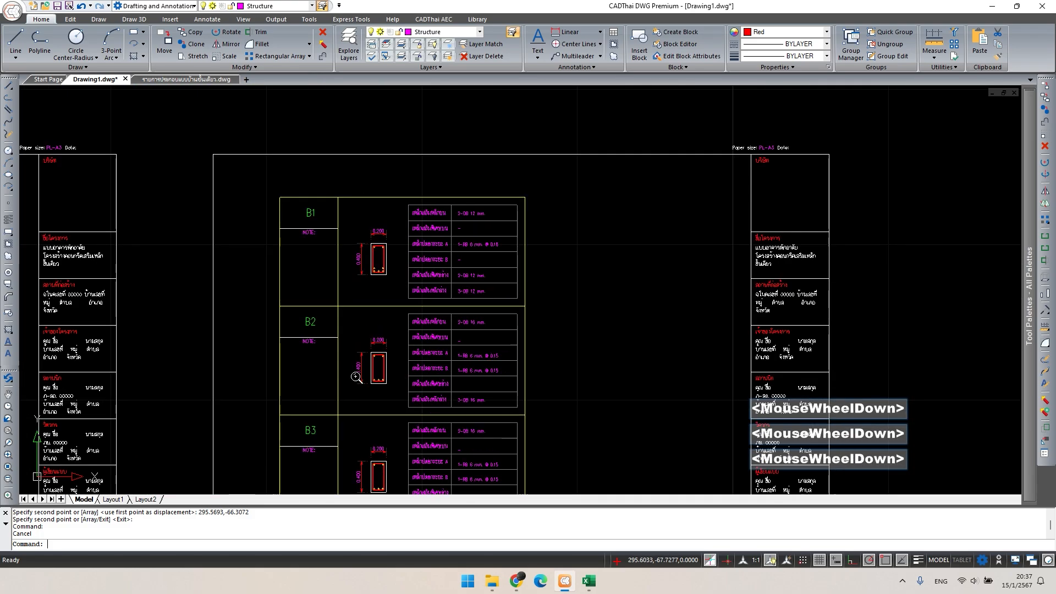
scroll(622, 350, "down", 2)
middle_click_drag(618, 354, 792, 337)
scroll(792, 337, "down", 2)
middle_click_drag(339, 349, 755, 339)
middle_click_drag(206, 314, 888, 366)
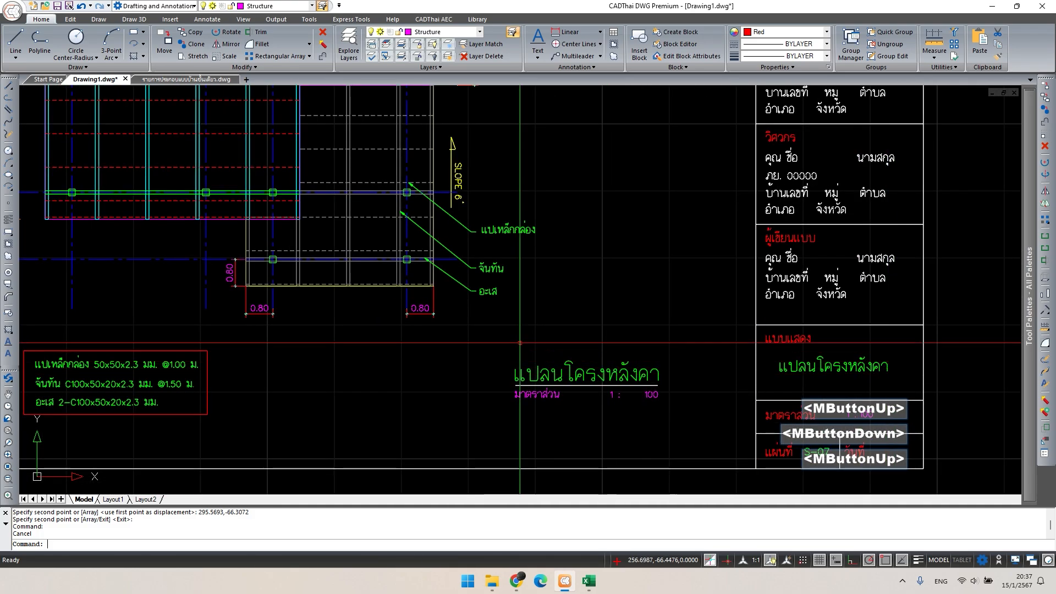
scroll(891, 345, "down", 2)
middle_click_drag(88, 284, 897, 341)
scroll(253, 220, "up", 3)
middle_click_drag(257, 222, 298, 385)
middle_click_drag(308, 325, 413, 280)
middle_click_drag(305, 437, 299, 301)
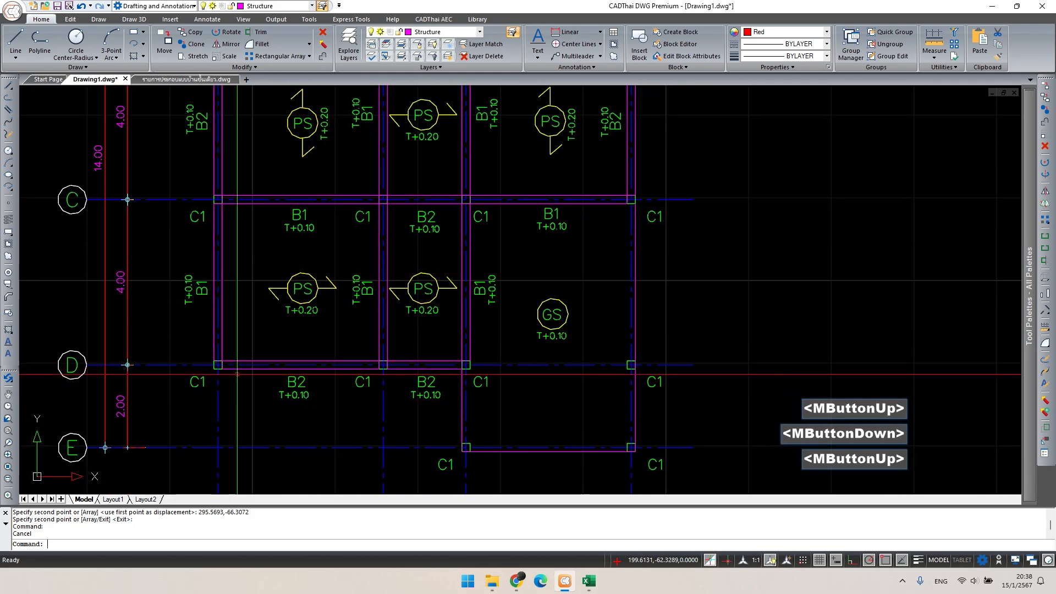
key("Escape")
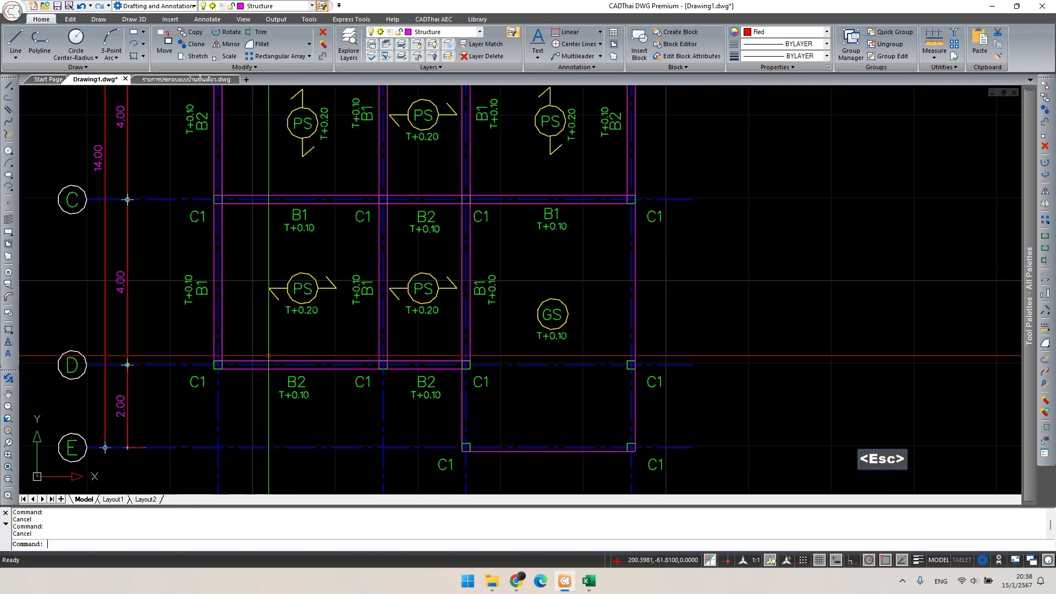
scroll(264, 355, "up", 1)
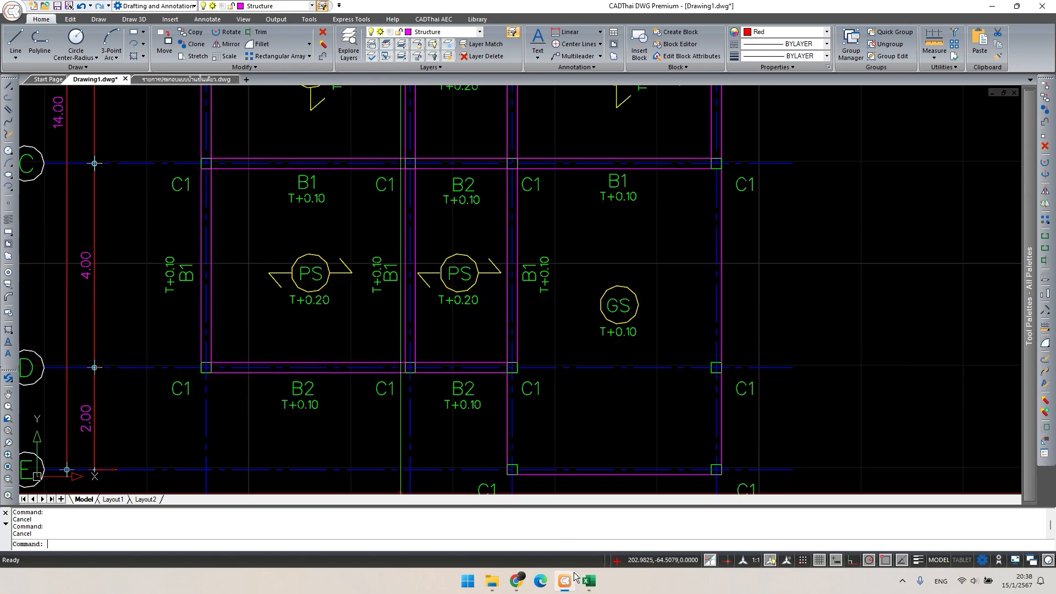
- Switch to the Excel beam calculation and change the beam code in cell G5 to B2 Concrete
left_click(590, 582)
scroll(294, 333, "up", 10)
left_click(365, 199)
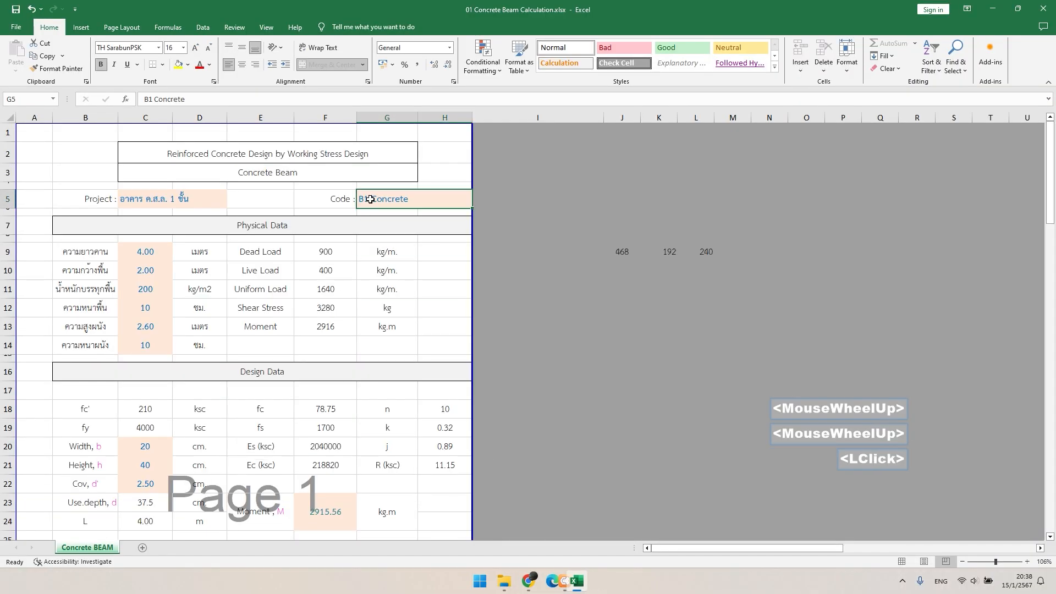
left_click(155, 100)
key("BackSpace")
type("2")
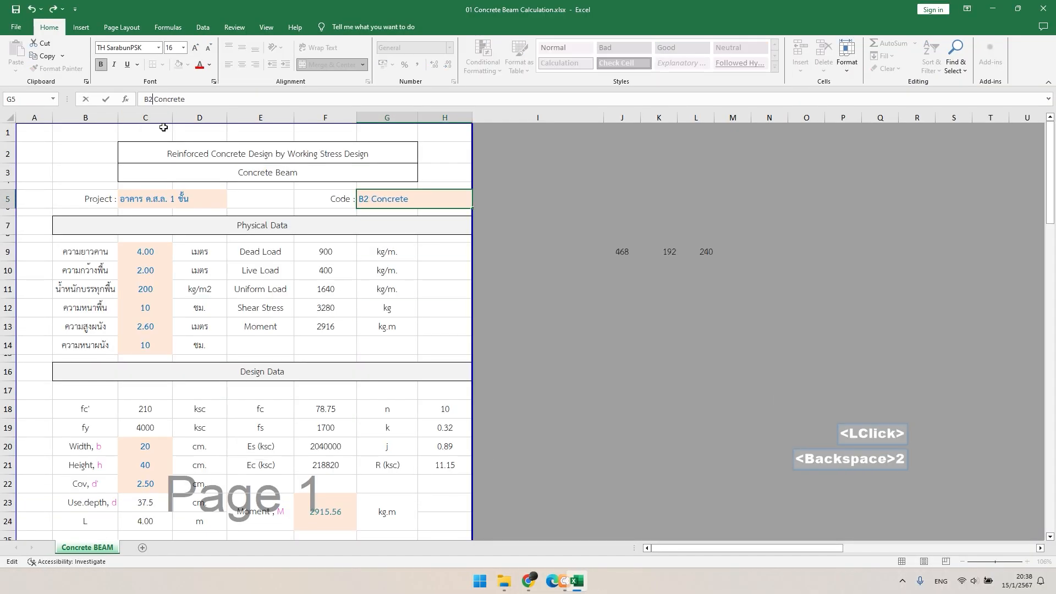
key("Return")
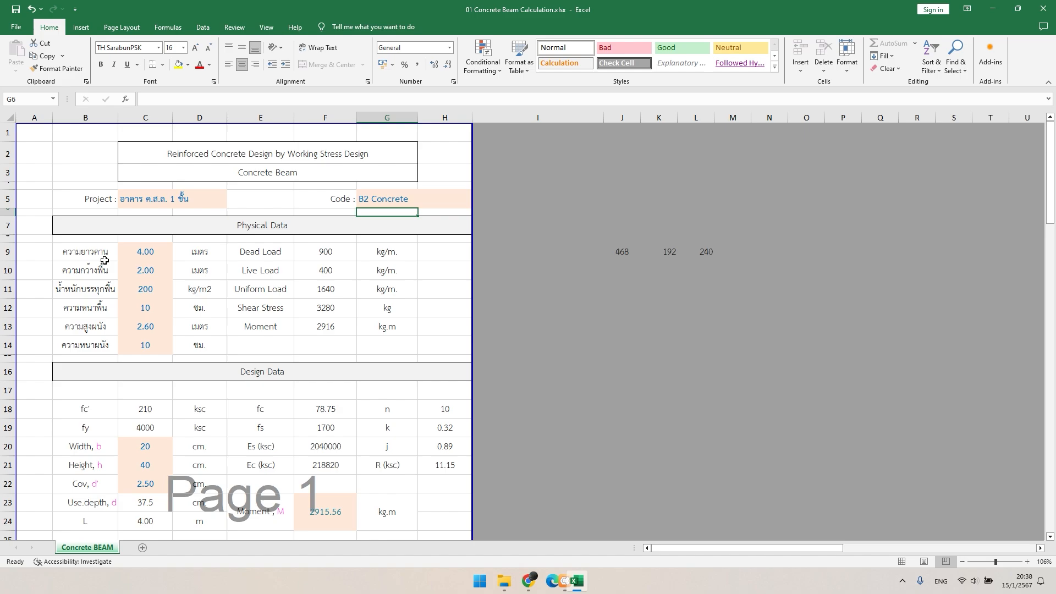
- Set the B2 floor width in cell C10 to 0 and review the floor thickness and wall height inputs
left_click(149, 256)
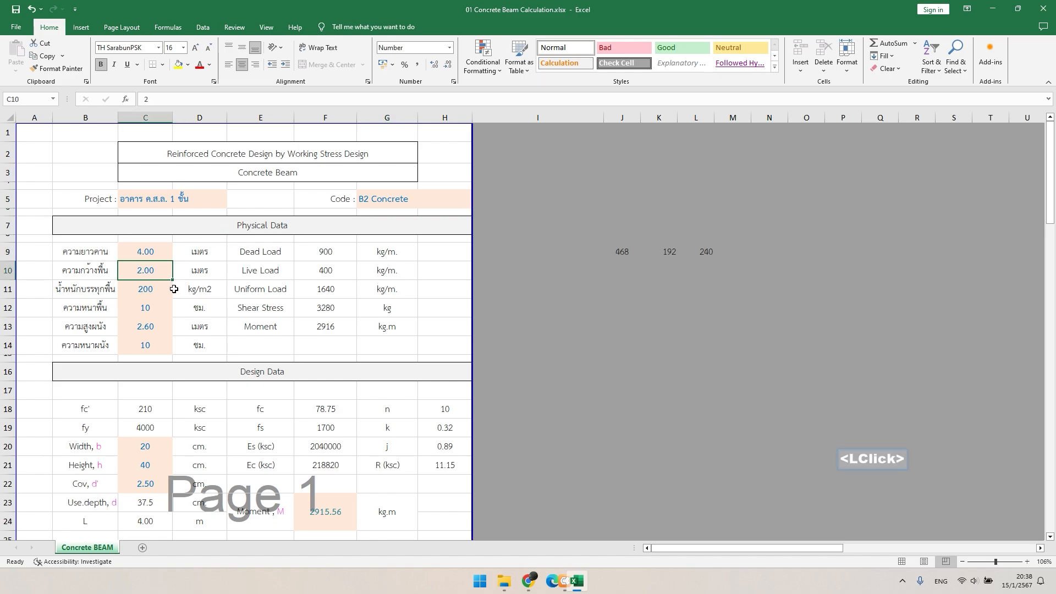
type("0")
key("Return")
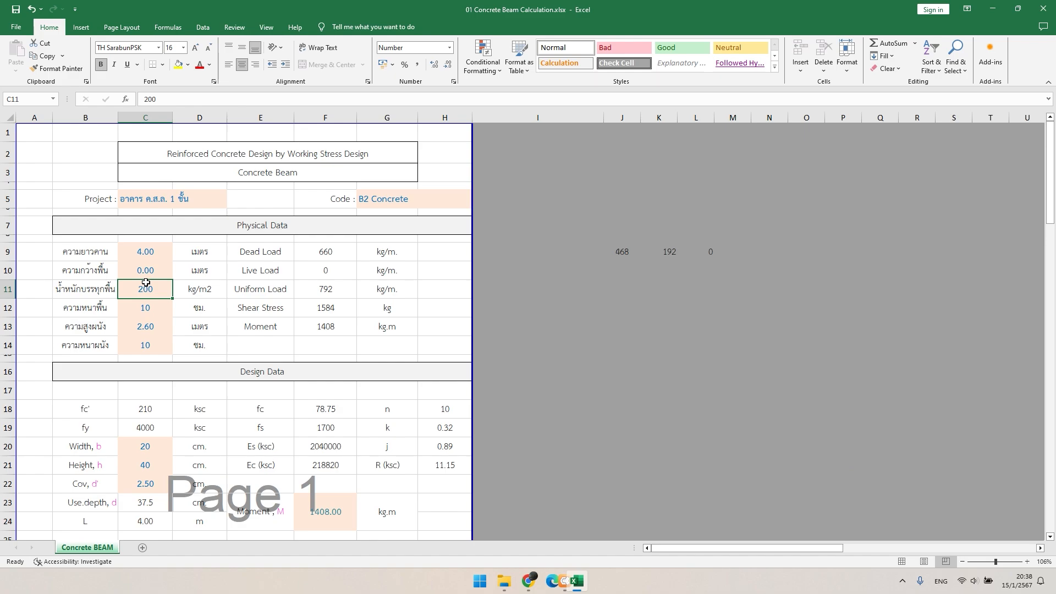
left_click(123, 312)
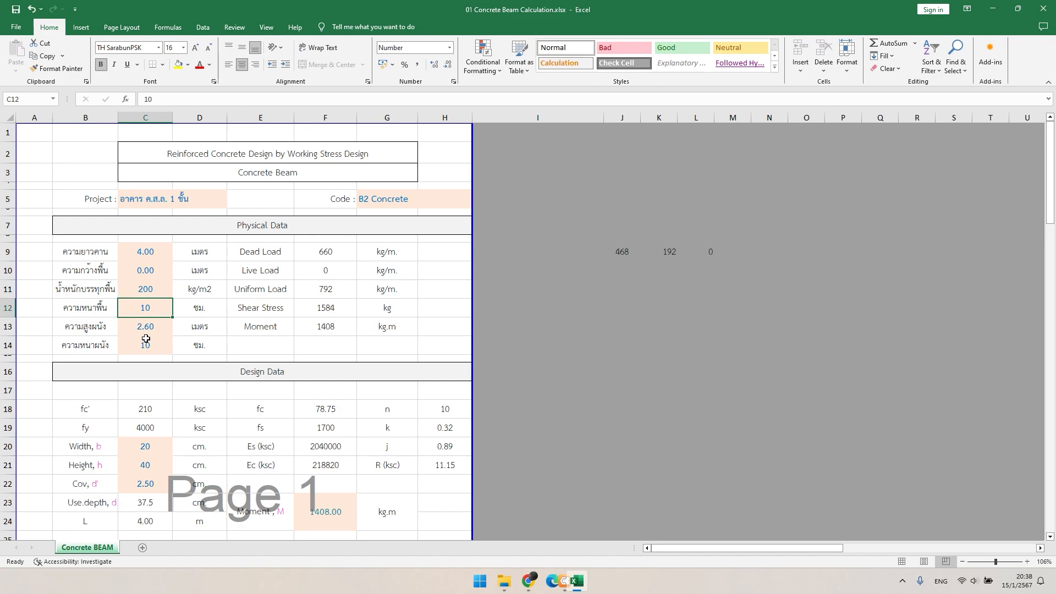
left_click(84, 332)
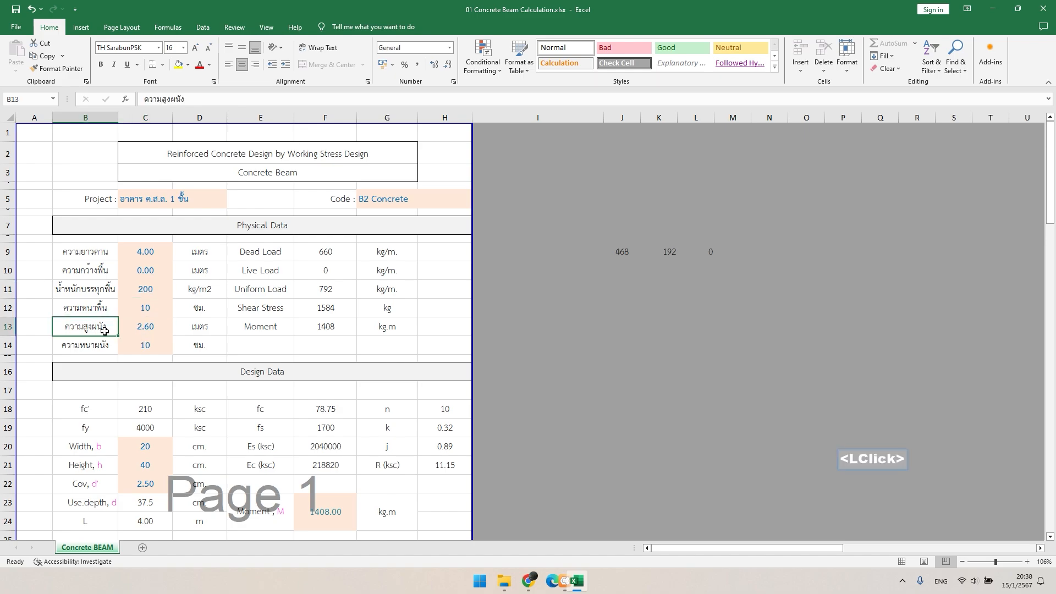
left_click(158, 328)
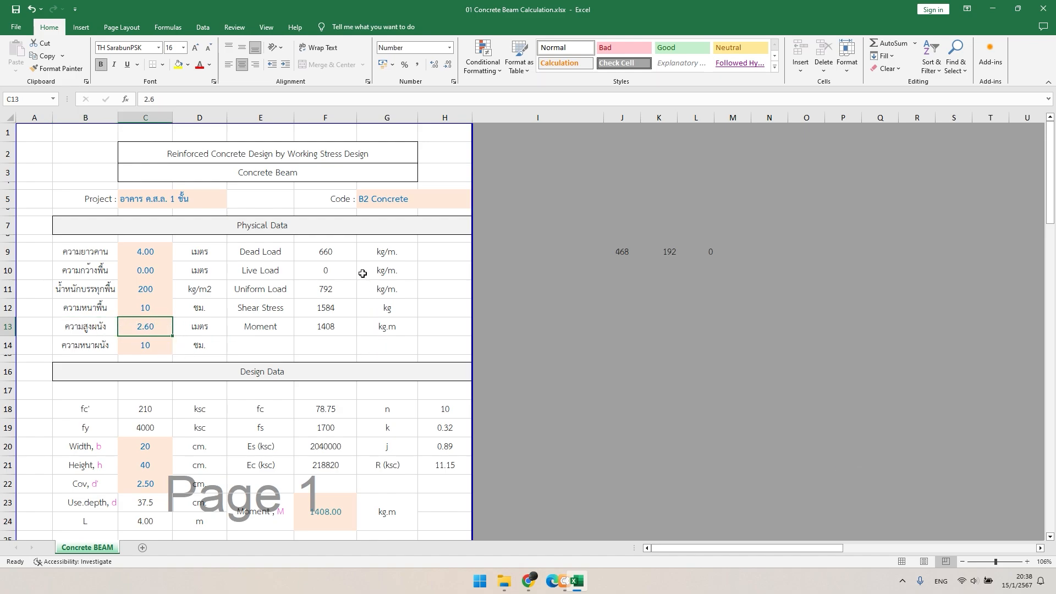
- Set the number of extra tension bars for B2 in cell B42 to 0
scroll(386, 303, "down", 2)
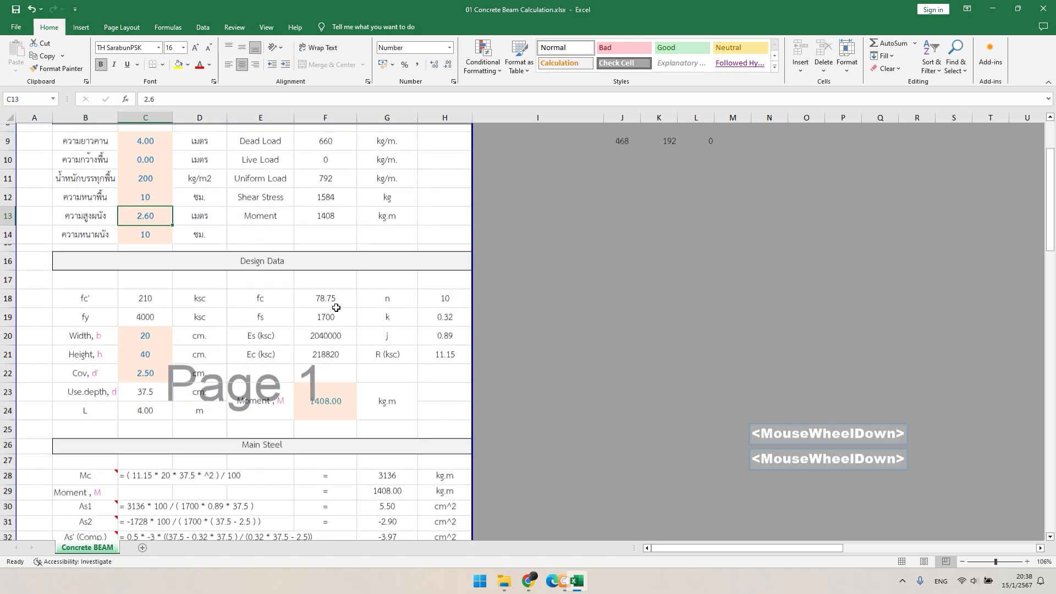
scroll(154, 354, "down", 5)
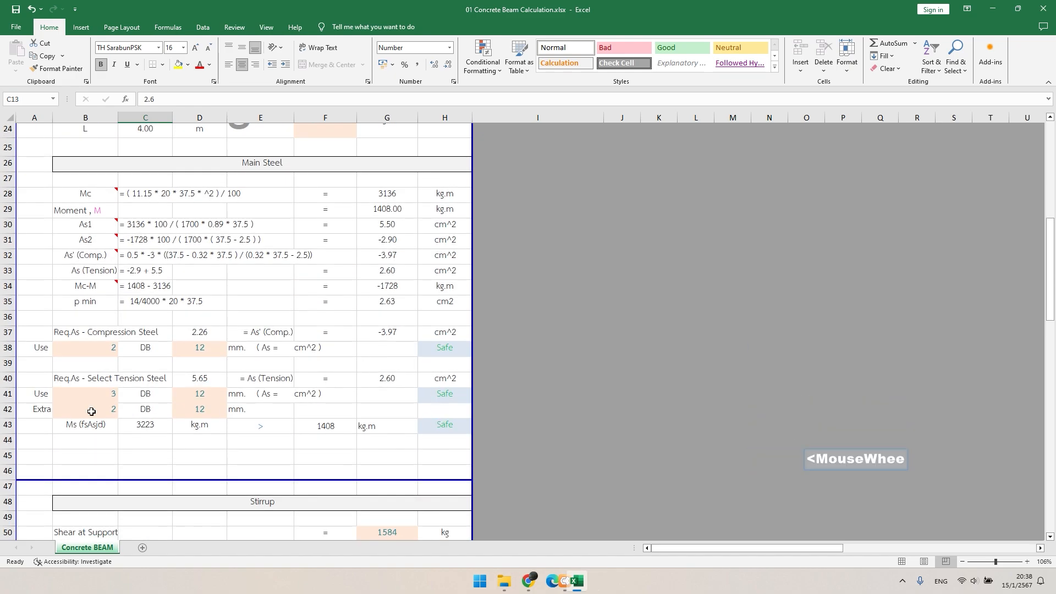
left_click(113, 416)
type("0")
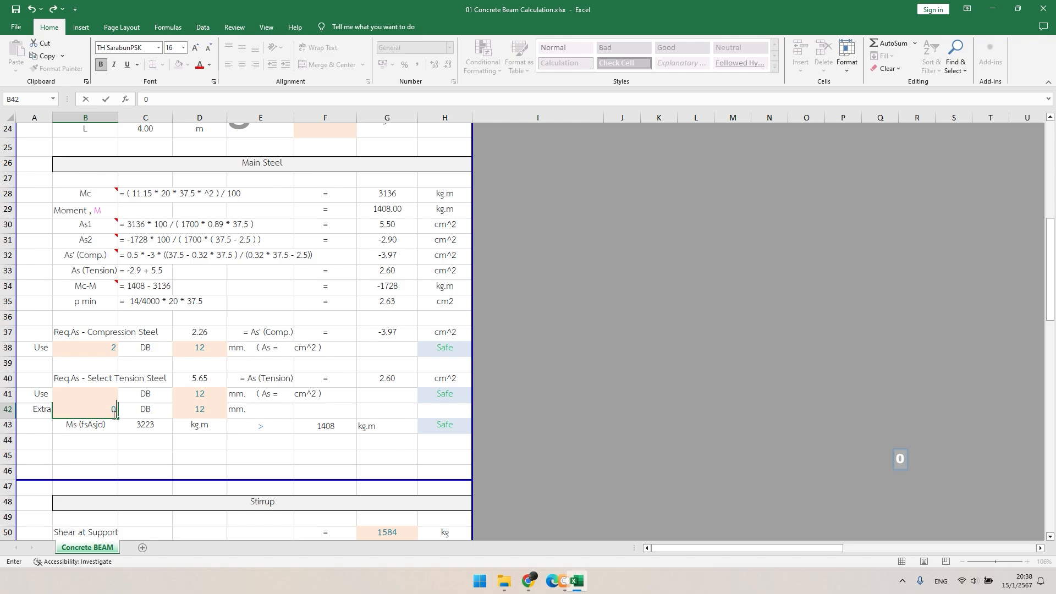
key("Return")
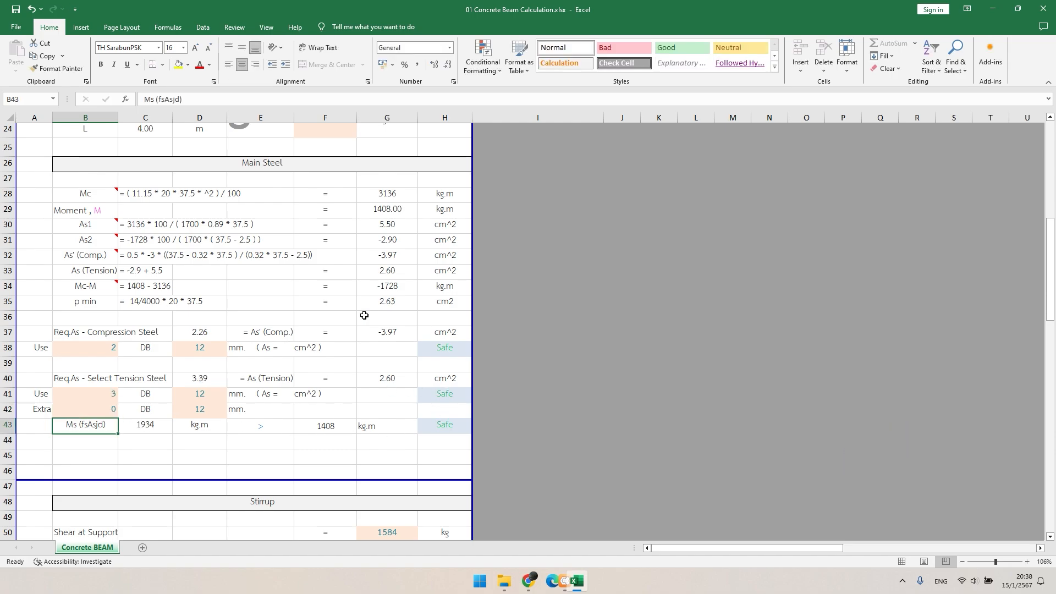
- Try a B2 stirrup spacing of 20 cm in cell G63 against the stirrup spacing checks
left_click(108, 395)
scroll(403, 385, "down", 5)
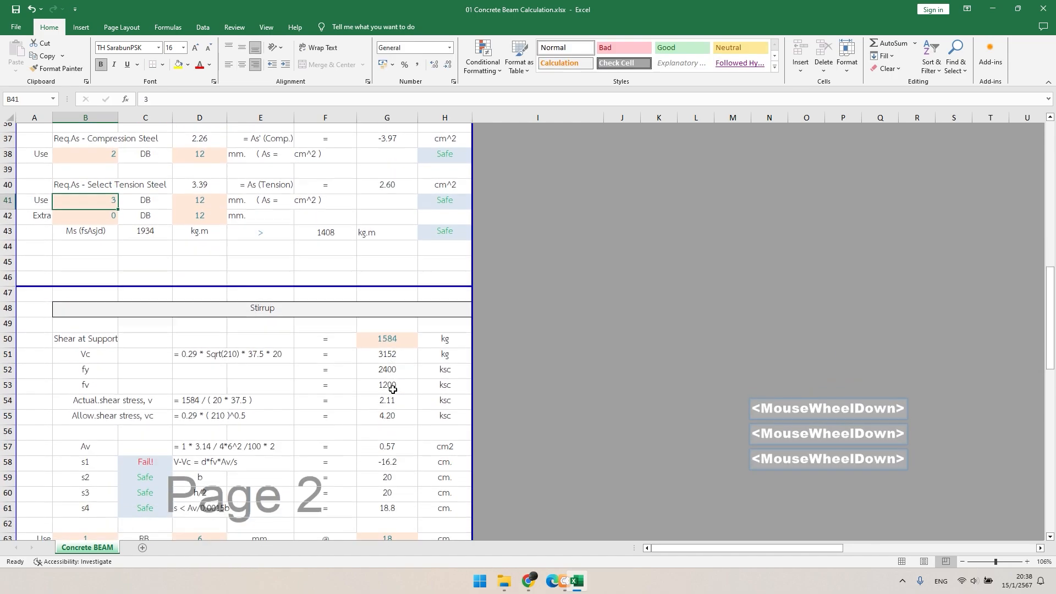
left_click(406, 452)
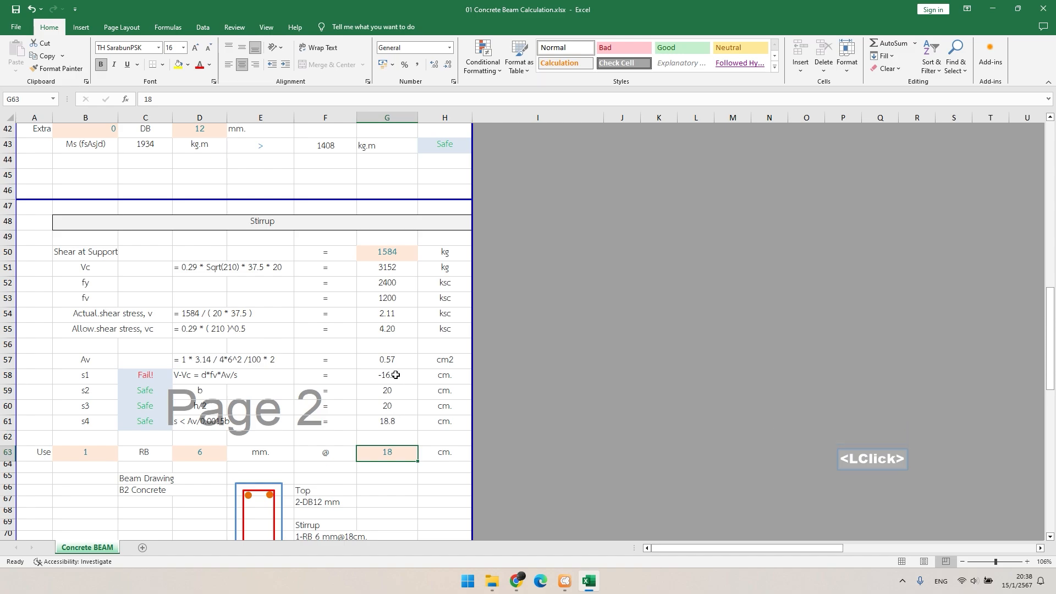
scroll(420, 402, "up", 1)
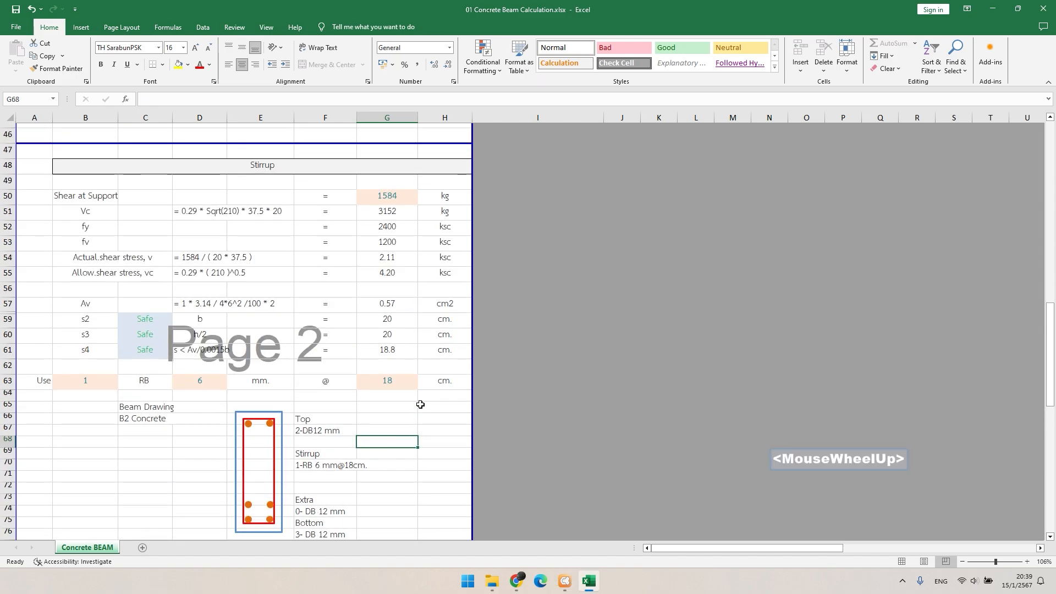
scroll(420, 402, "down", 1)
scroll(420, 402, "up", 1)
left_click(412, 386)
type("20")
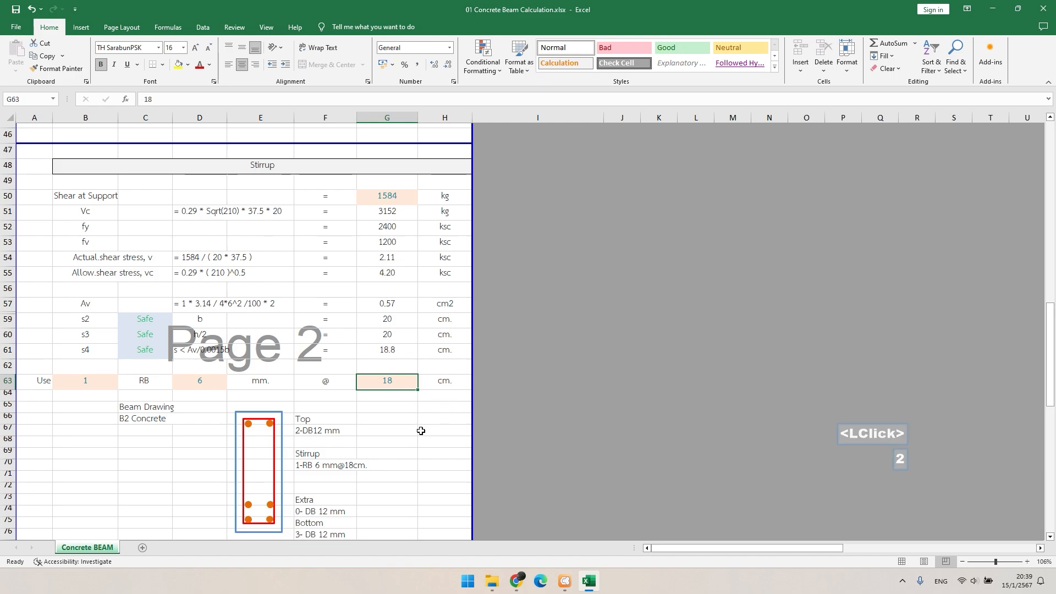
key("Return")
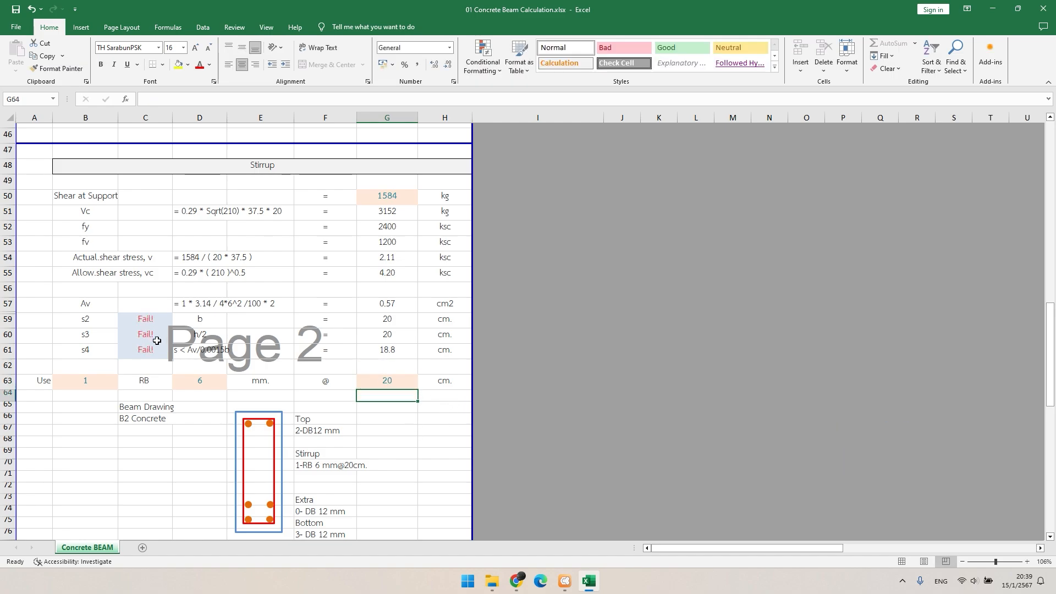
- Set the B2 stirrup spacing in cell G63 to 18 cm and review the stirrup checks and beam drawing summary
left_click(385, 388)
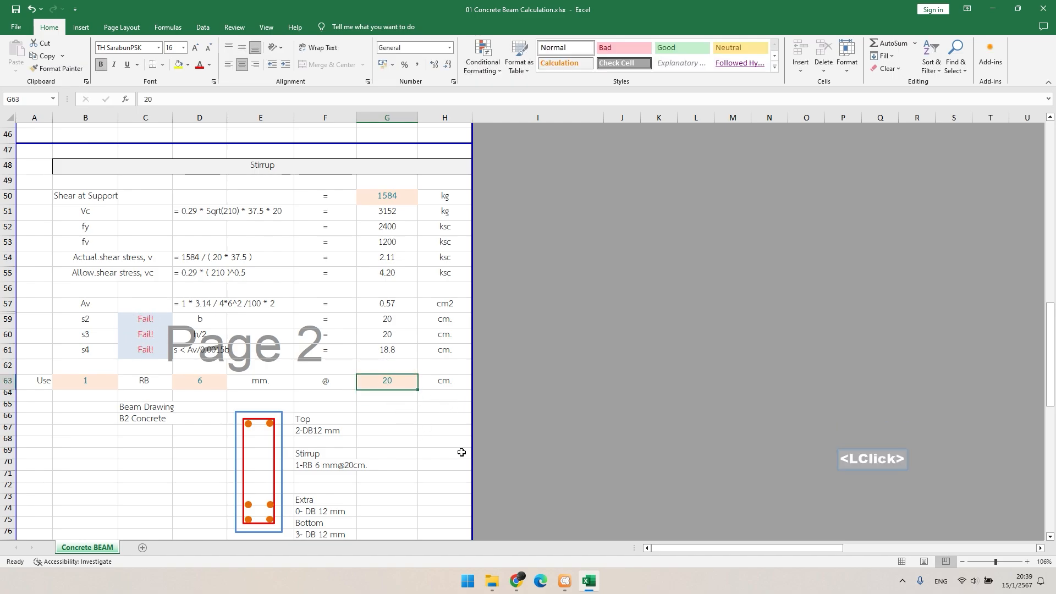
type("18")
key("Return")
scroll(316, 479, "down", 1)
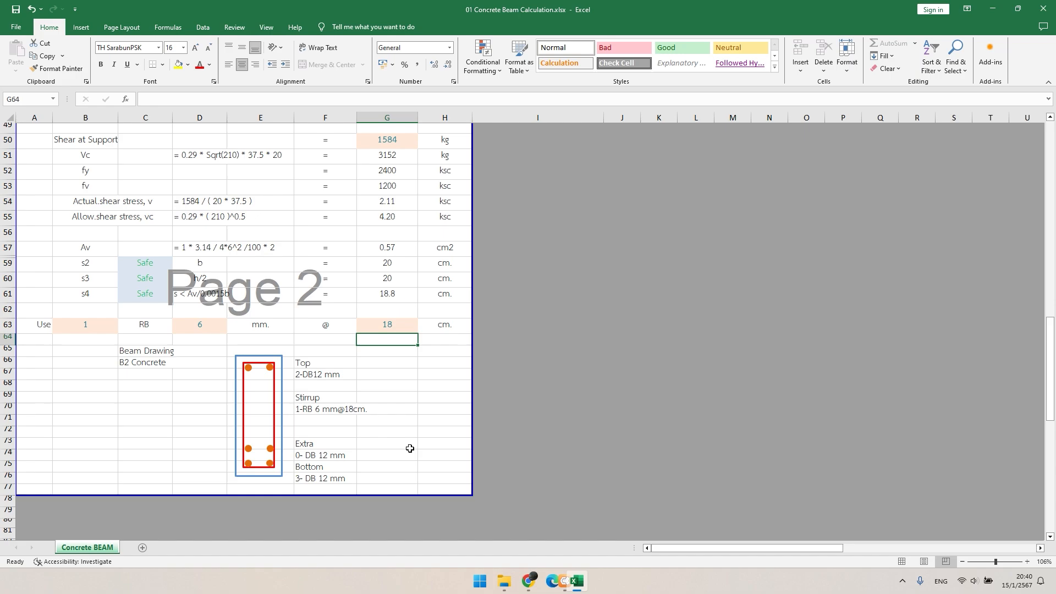
scroll(410, 448, "up", 2)
scroll(326, 397, "up", 2)
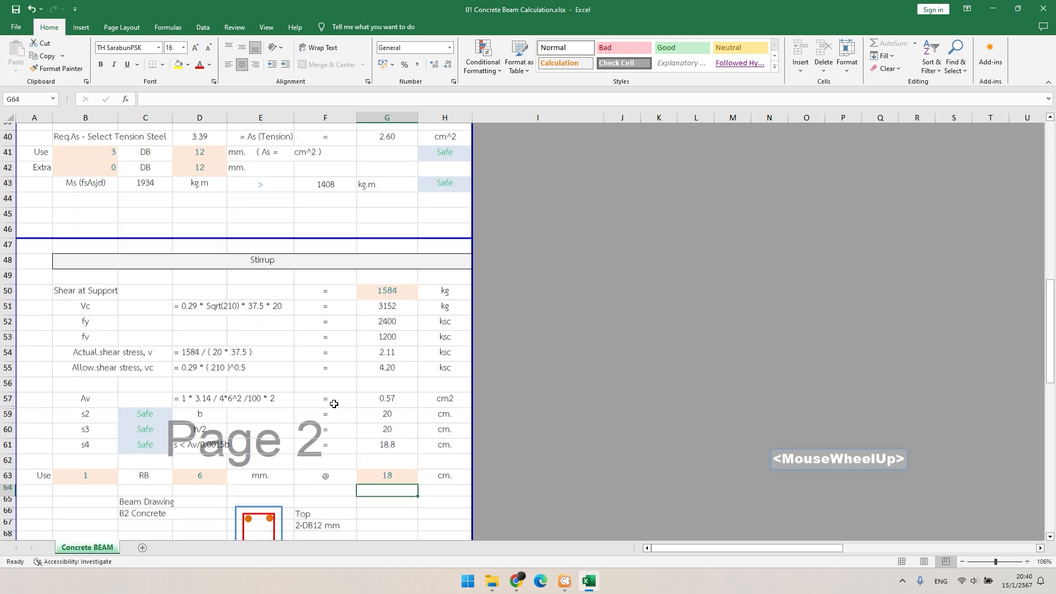
scroll(361, 407, "down", 2)
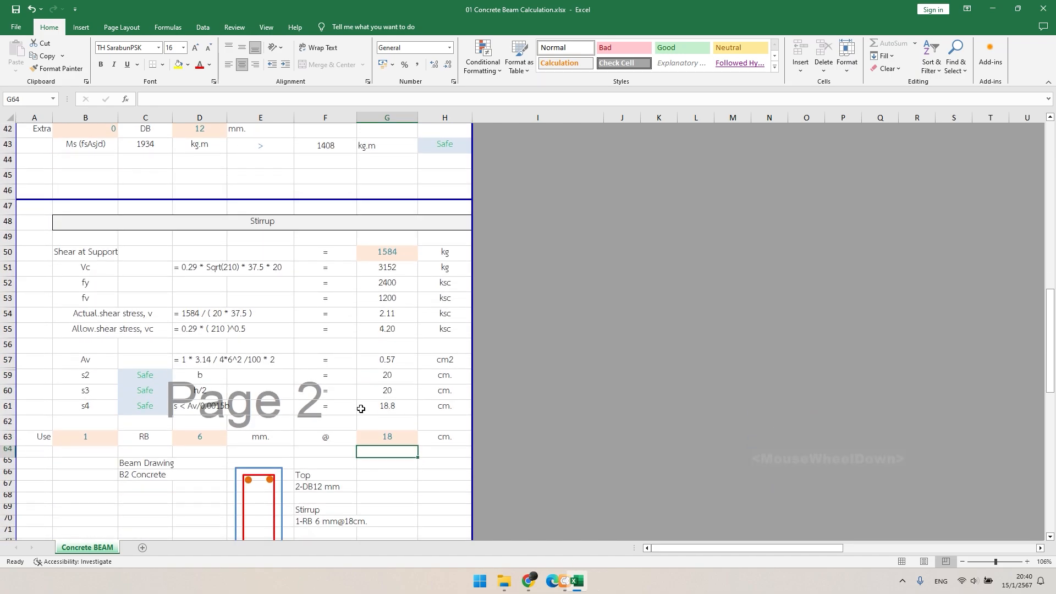
scroll(361, 409, "down", 2)
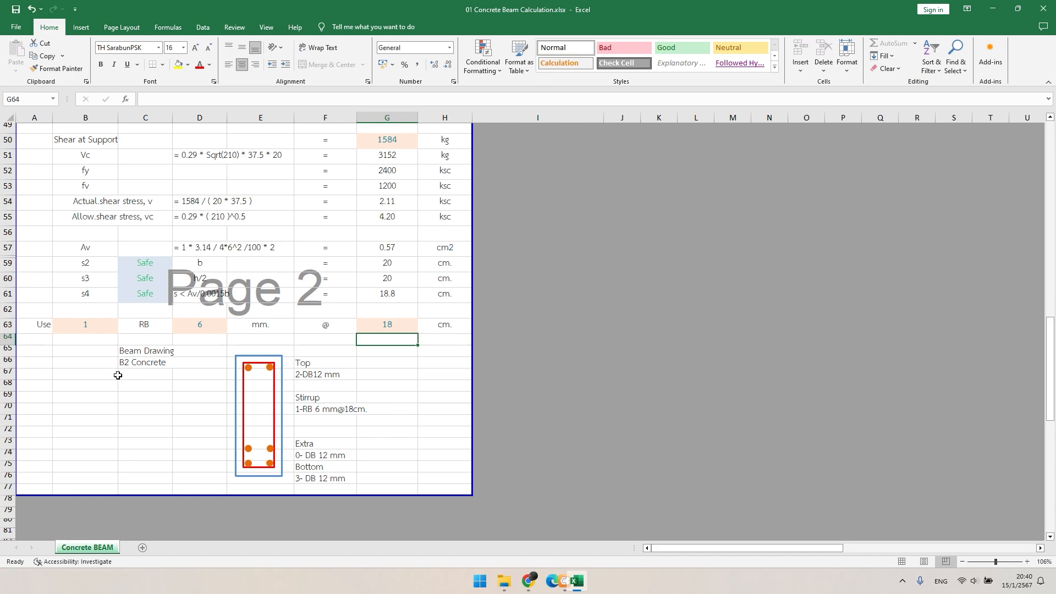
- Switch to the CADThai drawing and delete all reinforcement values from the B2 beam detail table
left_click(993, 13)
scroll(783, 308, "down", 4)
middle_click_drag(783, 308, 157, 335)
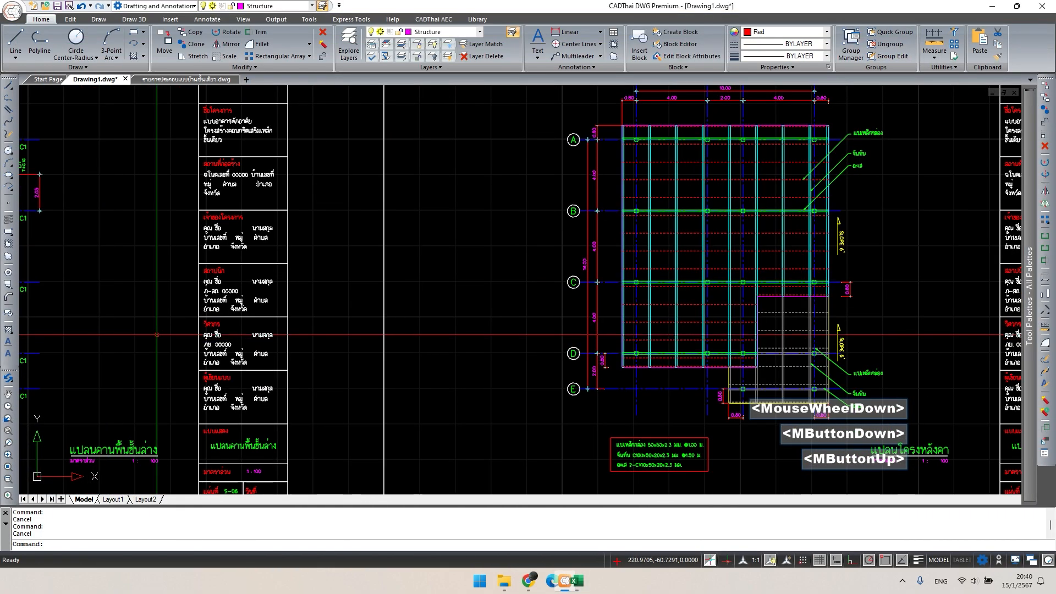
middle_click_drag(836, 298, 112, 315)
middle_click_drag(731, 333, 380, 241)
scroll(472, 364, "up", 4)
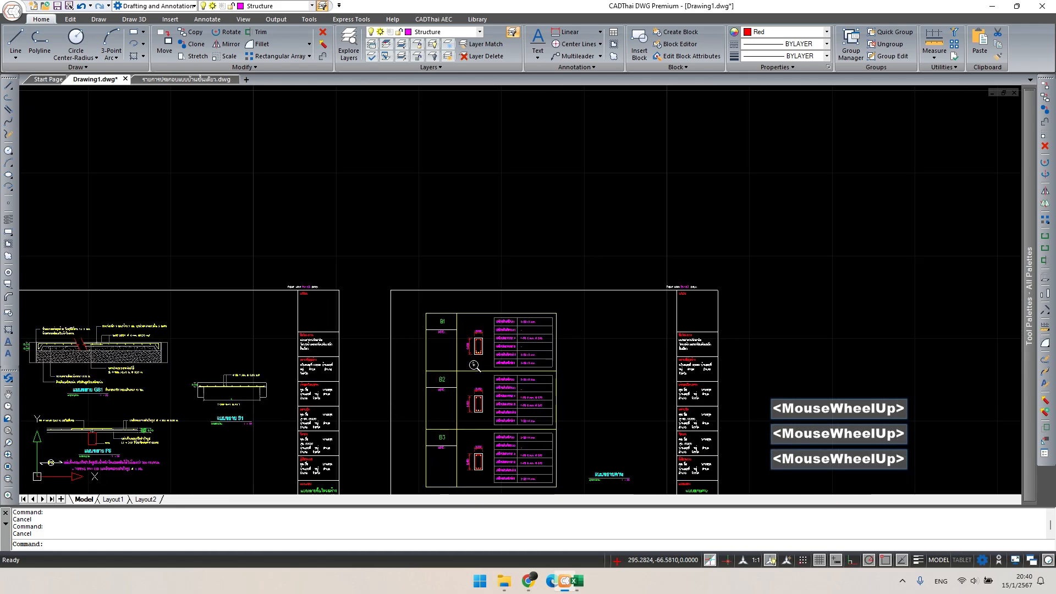
scroll(474, 365, "up", 4)
scroll(442, 402, "up", 1)
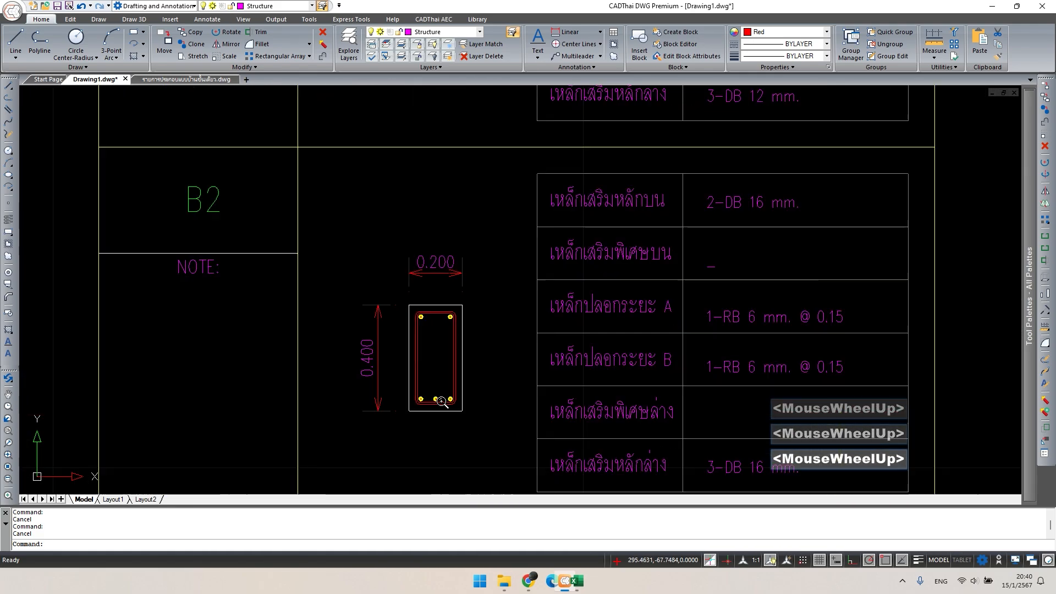
scroll(443, 352, "down", 2)
middle_click_drag(443, 352, 311, 315)
key("Escape")
left_click(479, 215)
left_click(600, 427)
key("Delete")
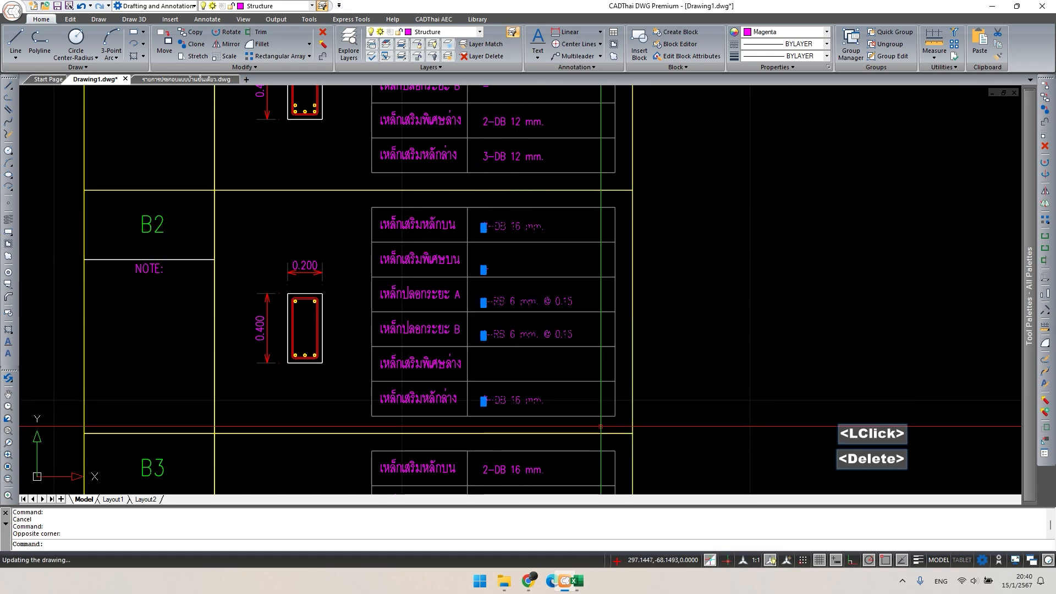
- Delete all reinforcement values from the B3 beam detail table
scroll(503, 319, "down", 1)
middle_click_drag(502, 318, 478, 217)
left_click(452, 318)
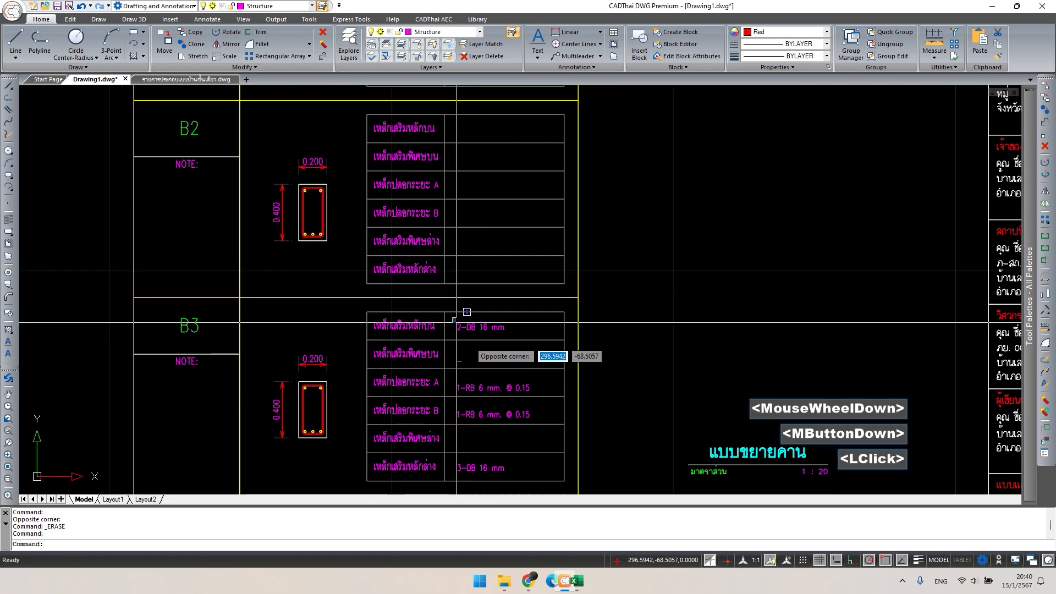
left_click(555, 470)
key("Delete")
- Copy the six B1 reinforcement values into the matching rows of the B2 table, using the table's lower corner as base point
middle_click_drag(550, 315, 436, 227)
key("Escape")
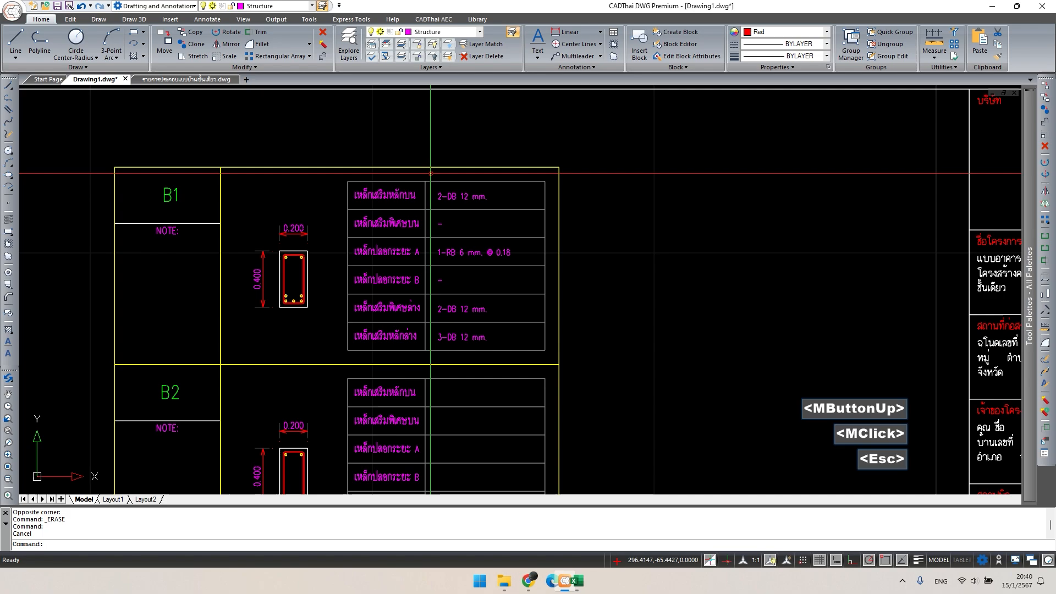
left_click(430, 173)
left_click(536, 353)
type("co")
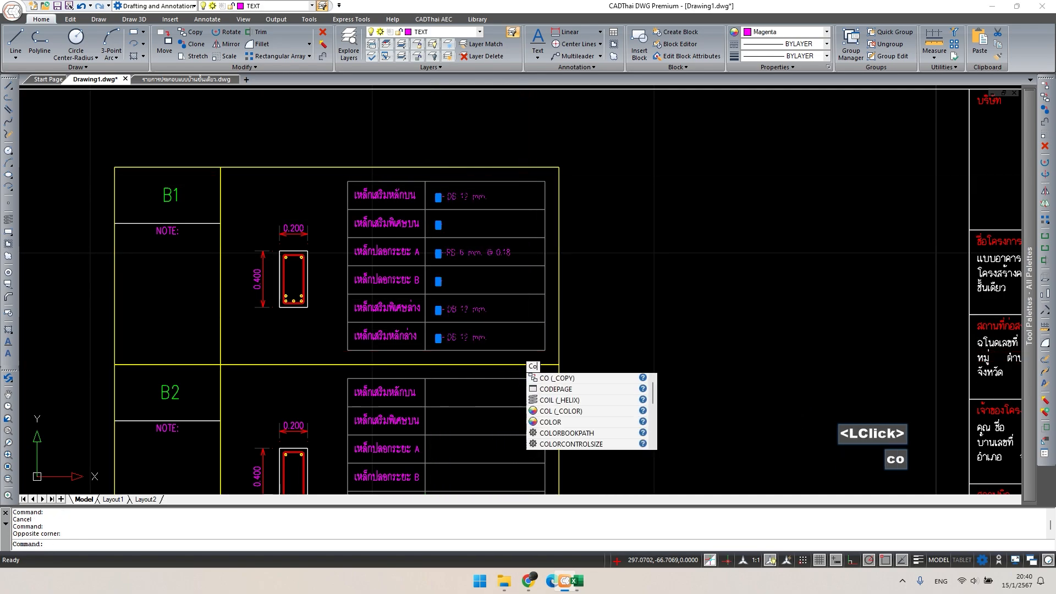
key("space")
left_click(545, 350)
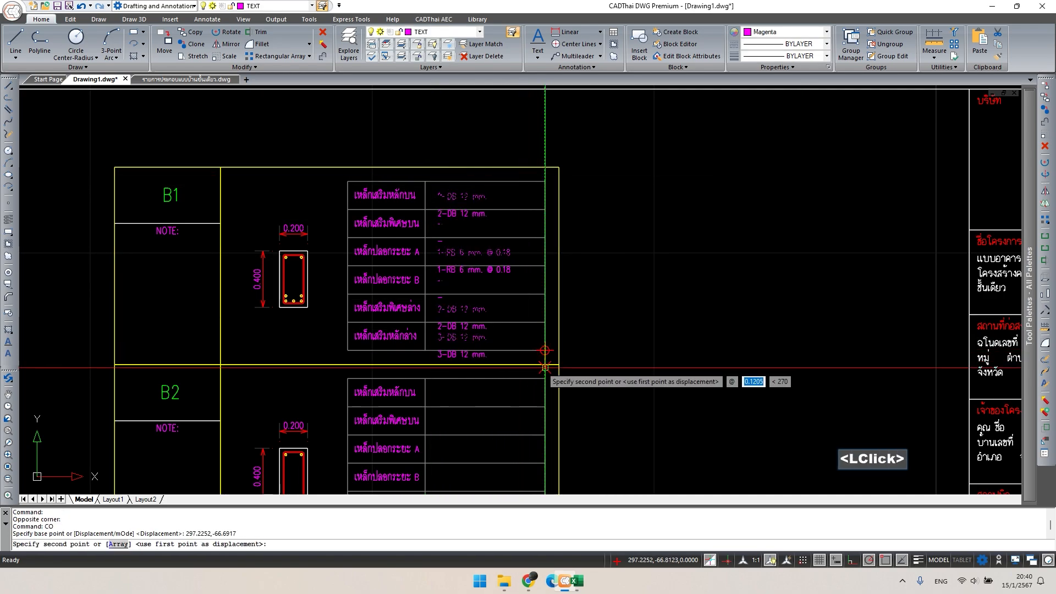
middle_click_drag(544, 367, 537, 200)
left_click(537, 375)
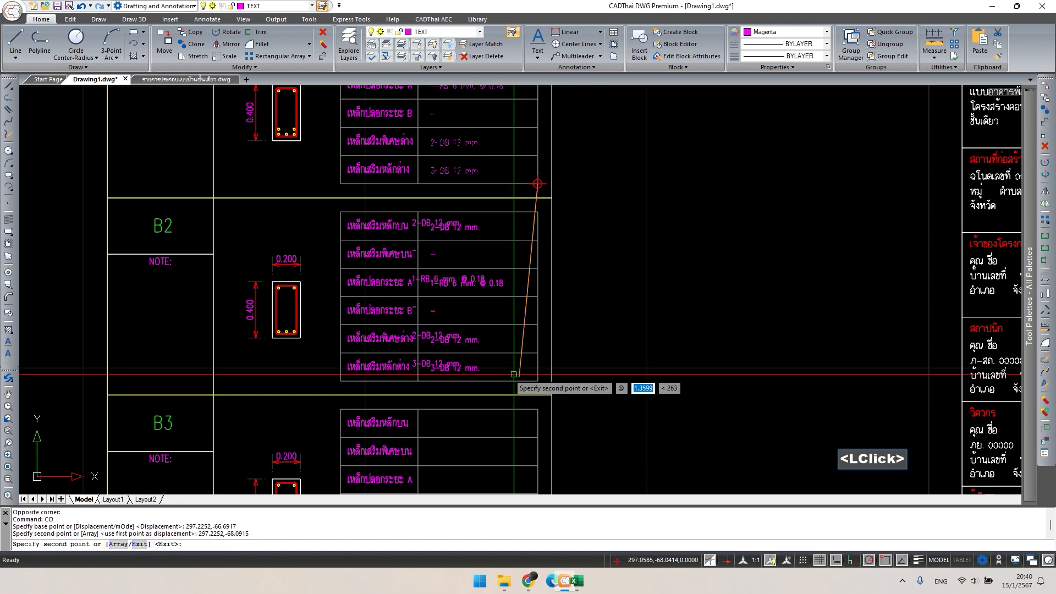
key("Escape")
- Delete the 2-DB 12 mm. text from the extra bottom reinforcement row of the B2 table
scroll(464, 365, "up", 2)
middle_click_drag(464, 366, 465, 337)
left_click(475, 354)
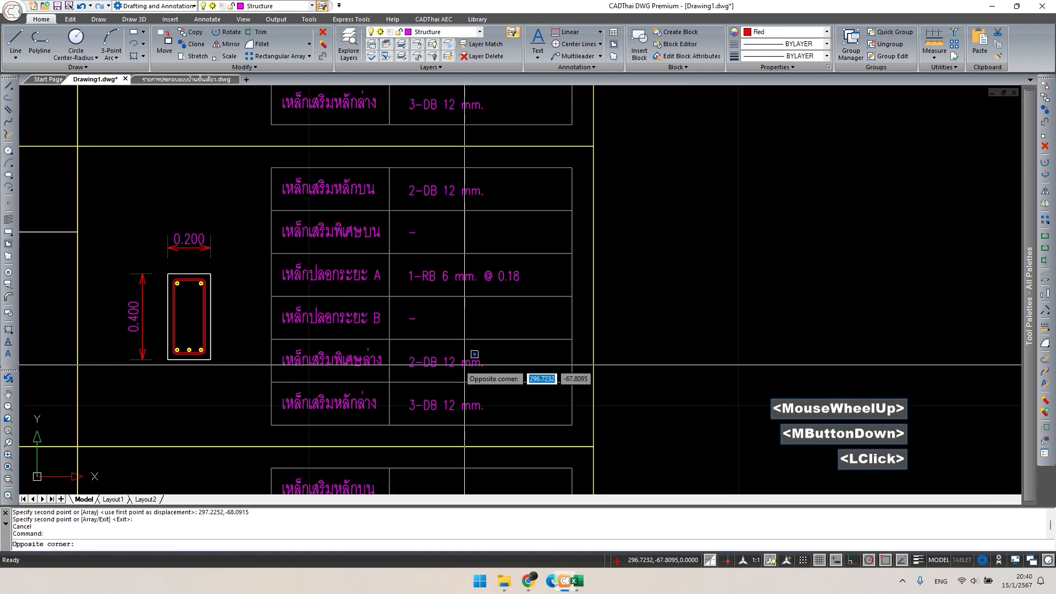
left_click(414, 369)
key("Delete")
- Copy the dash from the B2 stirrup zone B row into the extra bottom reinforcement row below it
left_click(414, 332)
left_click(409, 306)
type("c")
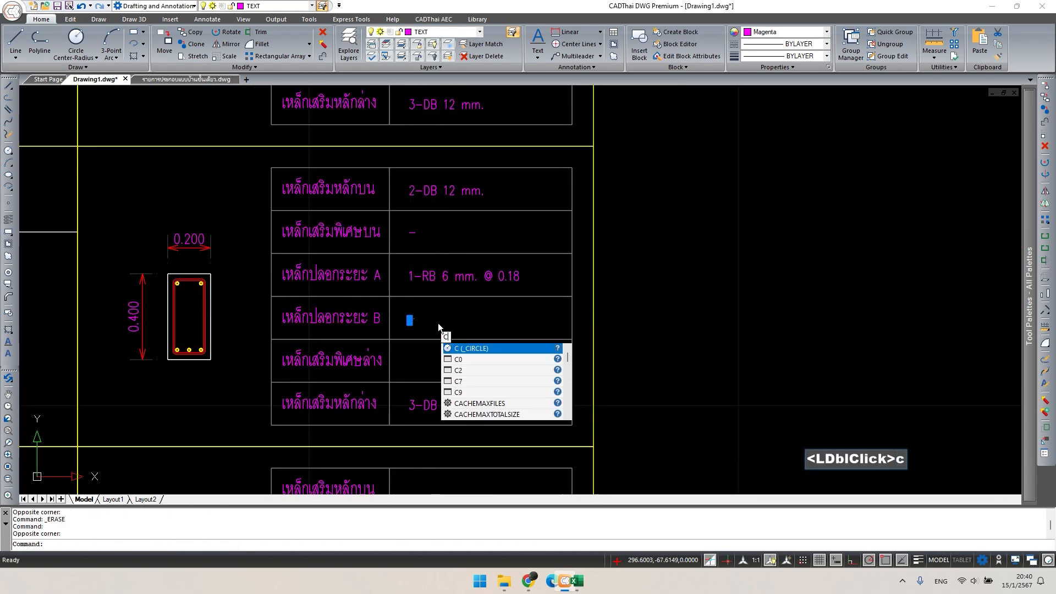
type("o")
key("space")
left_click(389, 339)
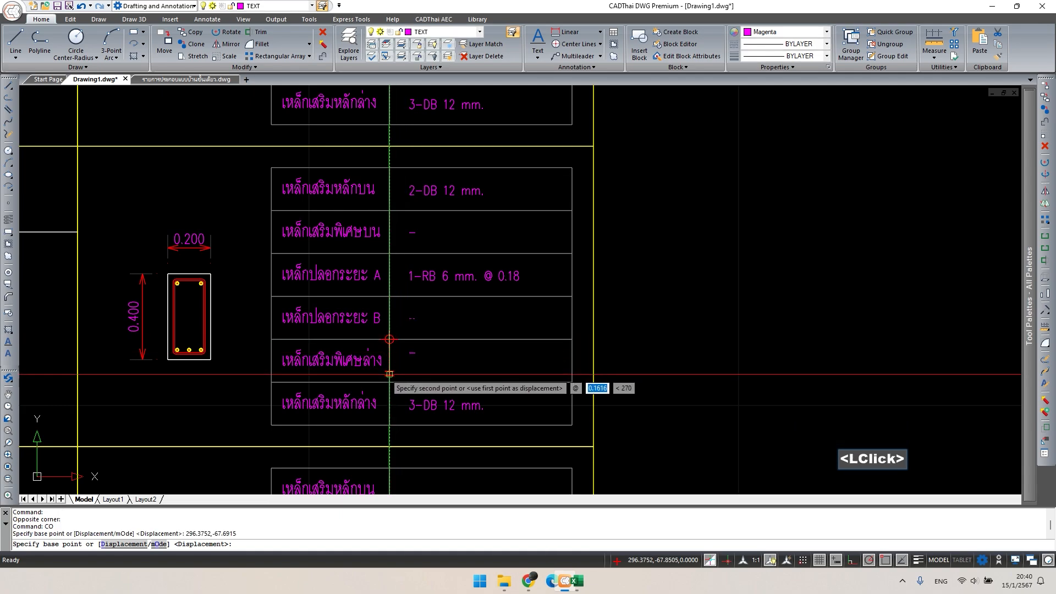
left_click(389, 383)
key("Escape")
- Examine the B3 beam detail and the floor beam plan around B3 for its span and the adjoining S1 slab widths
scroll(378, 347, "down", 3)
mouse_move(379, 347)
middle_mouse_down()
mouse_move(317, 361)
mouse_move(358, 273)
middle_mouse_up()
scroll(347, 323, "up", 1)
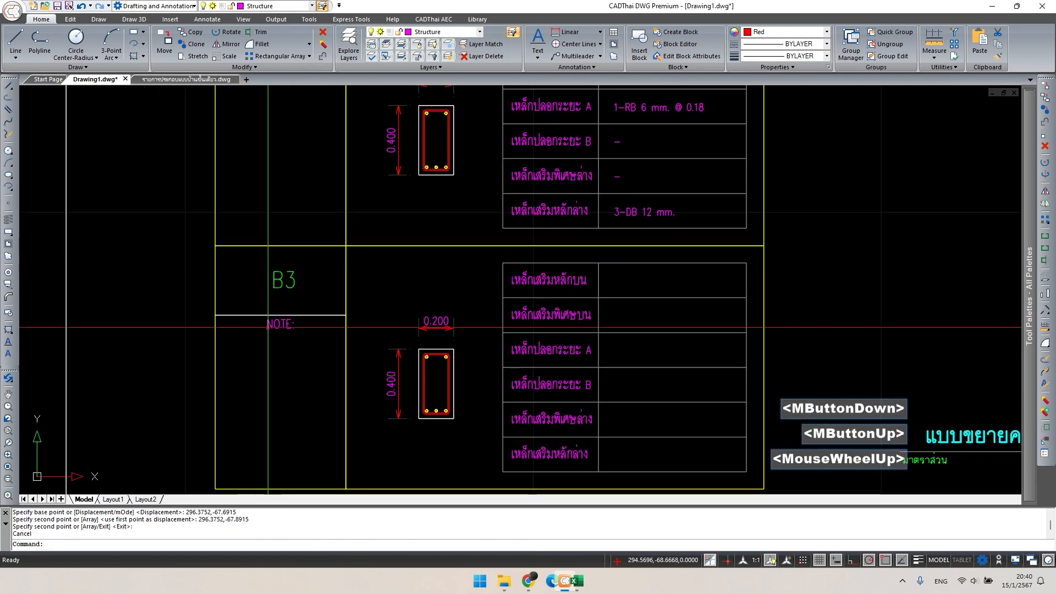
scroll(396, 322, "down", 5)
middle_click_drag(264, 322, 757, 384)
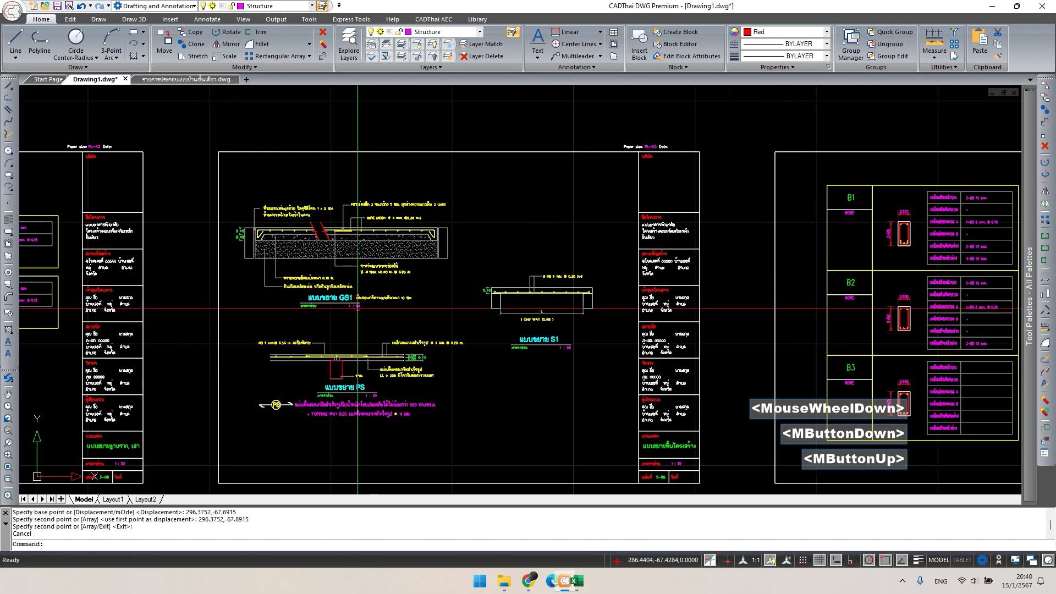
scroll(143, 314, "down", 1)
mouse_move(122, 318)
middle_mouse_down()
mouse_move(557, 330)
mouse_move(805, 352)
middle_mouse_up()
scroll(148, 322, "down", 1)
scroll(514, 343, "down", 1)
mouse_move(514, 342)
middle_mouse_down()
mouse_move(658, 377)
mouse_move(869, 391)
middle_mouse_up()
scroll(193, 275, "down", 2)
middle_click_drag(192, 275, 880, 418)
scroll(347, 218, "up", 3)
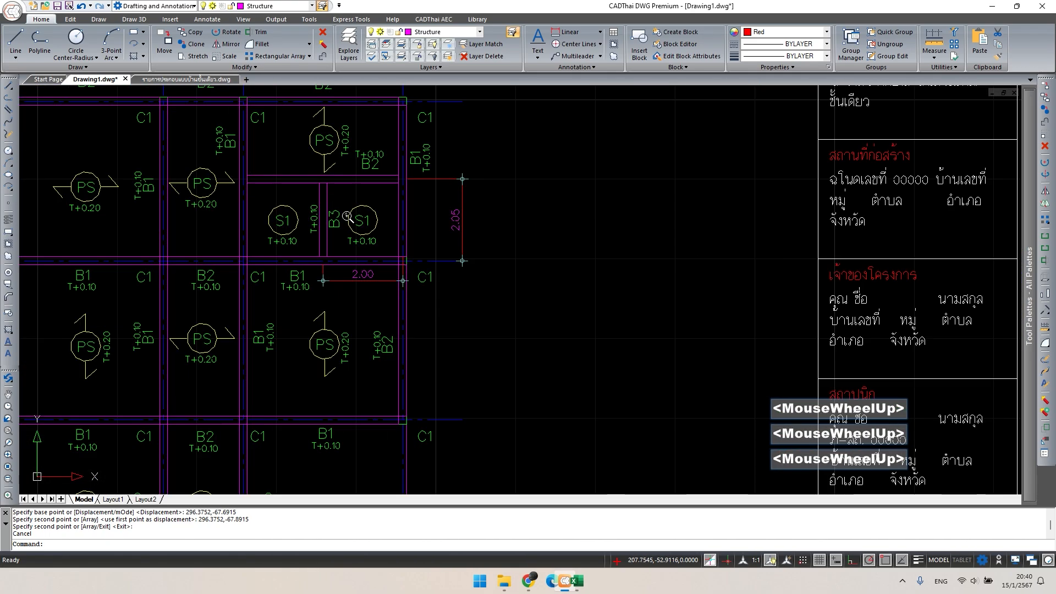
scroll(333, 215, "up", 1)
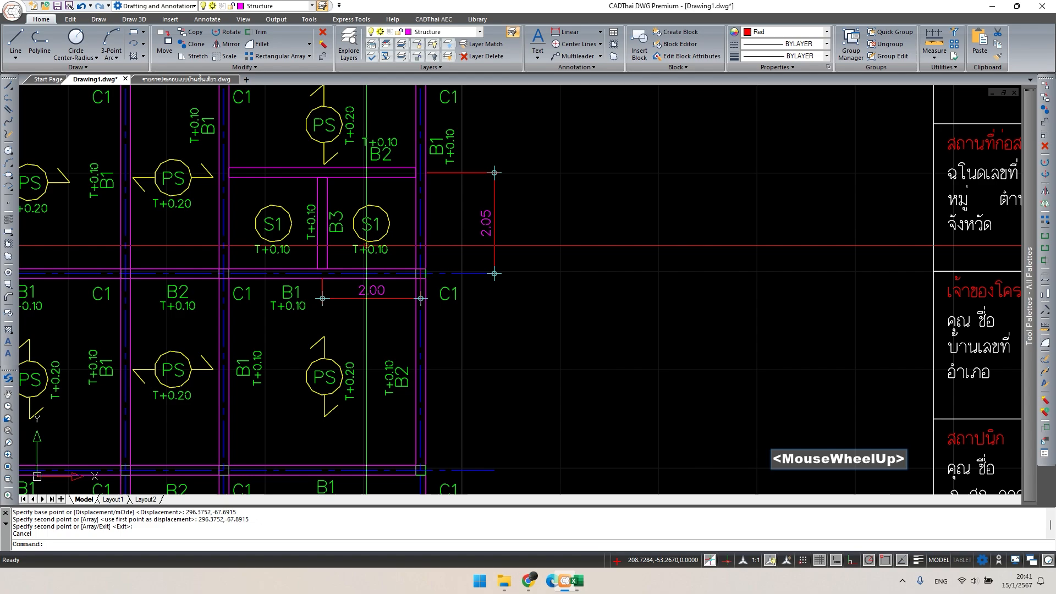
scroll(333, 214, "up", 1)
scroll(333, 214, "up", 1)
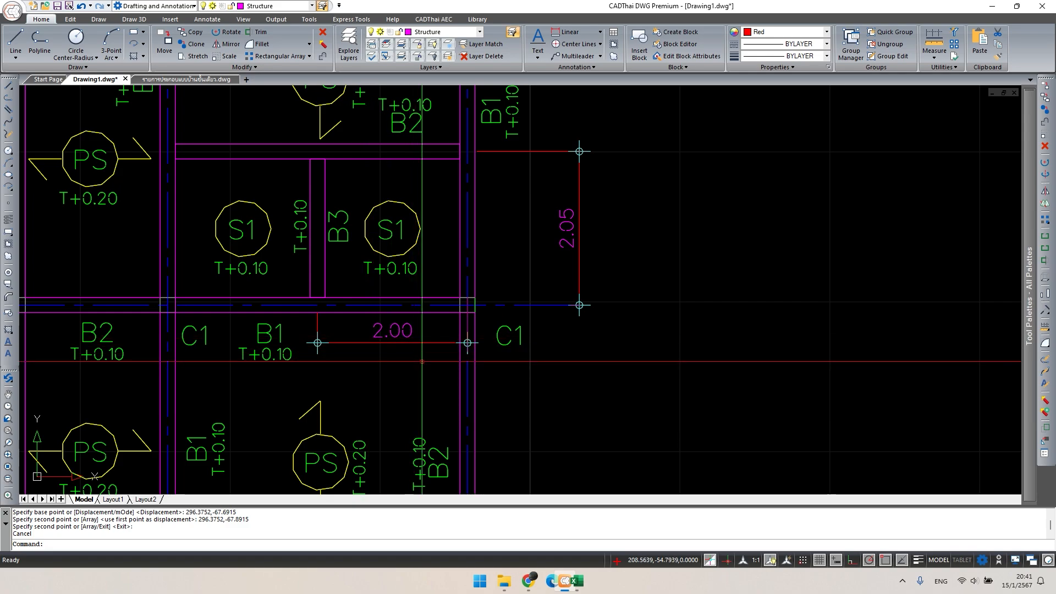
- Switch to the Excel beam calculation and change the beam code in cell G5 to B3 Concrete
left_click(576, 581)
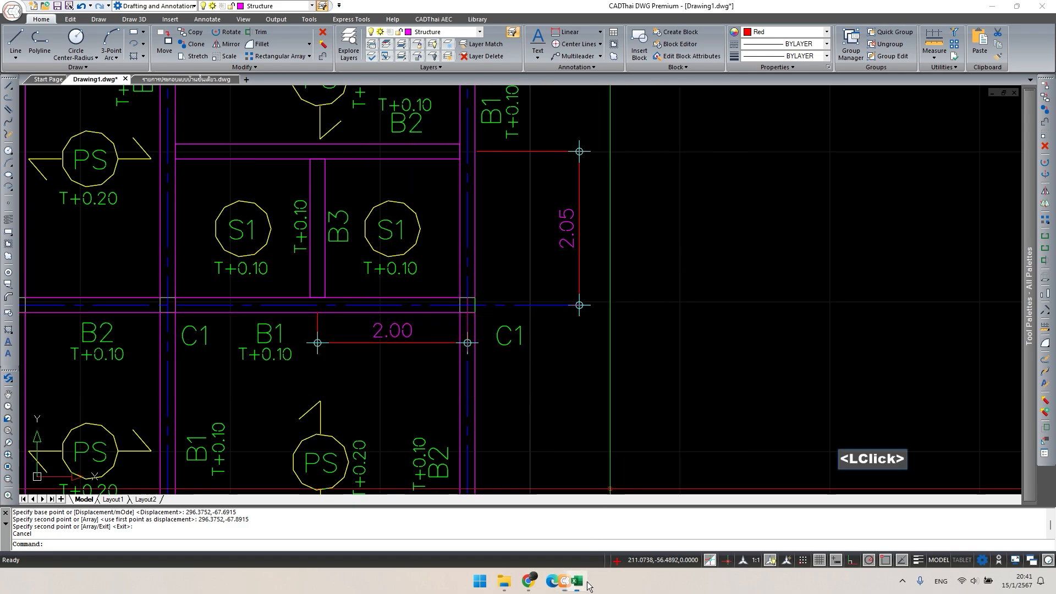
scroll(341, 346, "up", 16)
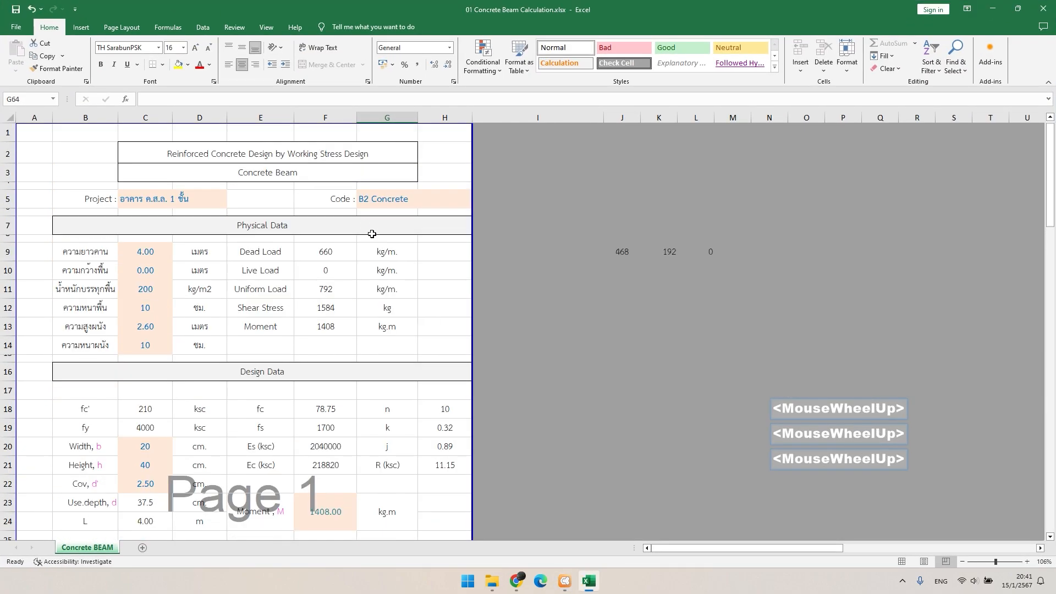
left_click(387, 204)
left_click(153, 99)
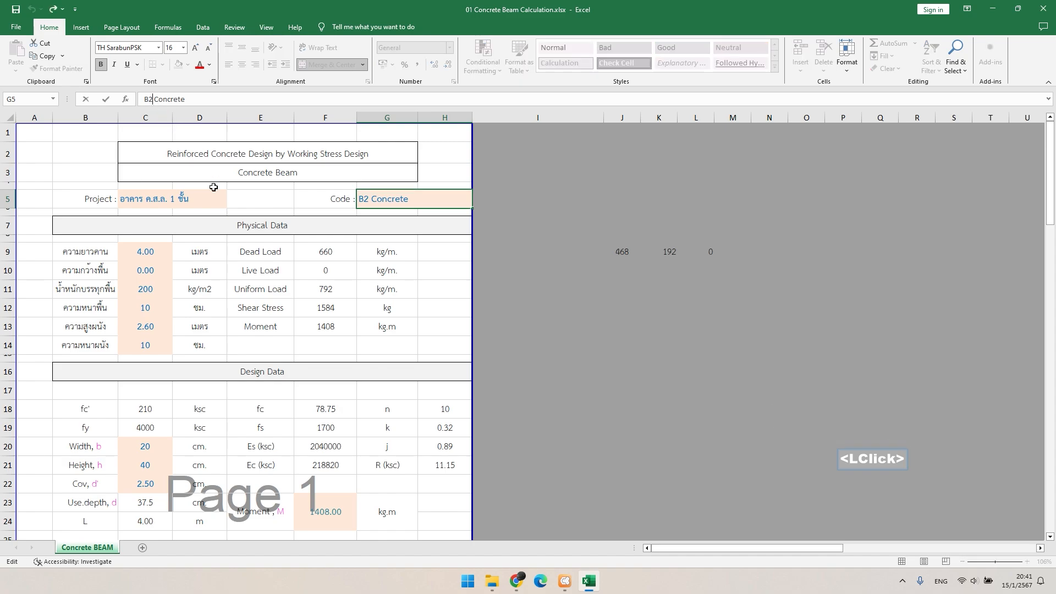
key("BackSpace")
type("3")
key("Return")
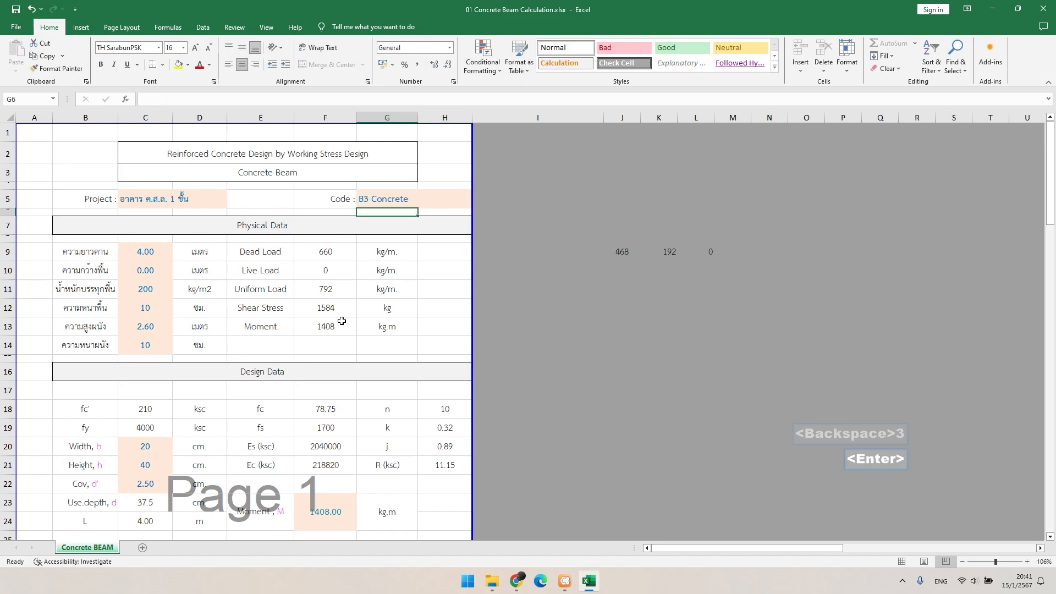
- Set the B3 beam length in cell C9 to 2.05 m and floor width in C10 to 2 m, and check the wall thickness input
left_click(152, 256)
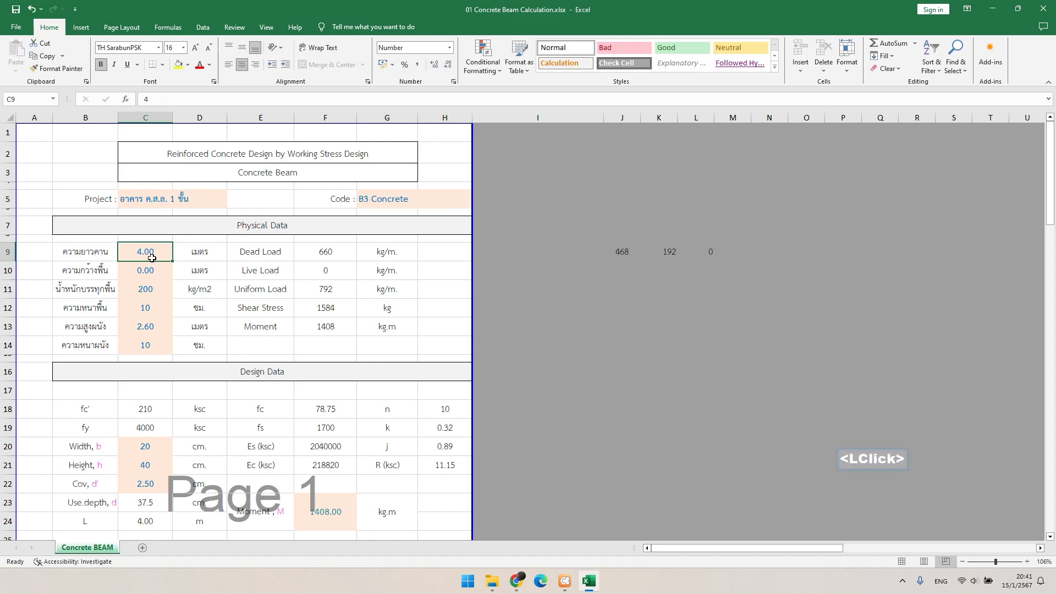
type("2.05")
key("Return")
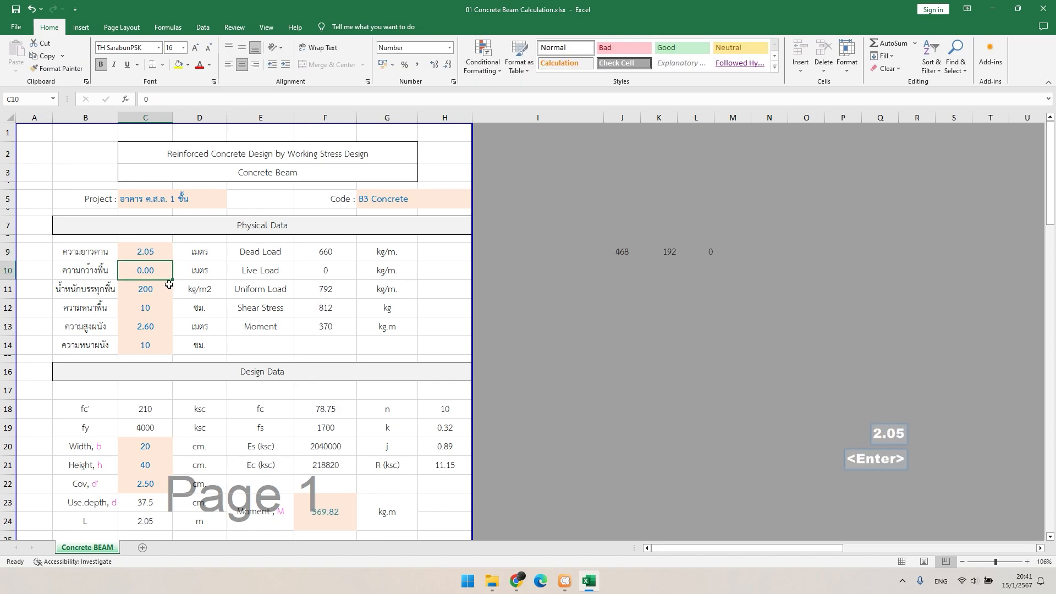
type("2")
key("Return")
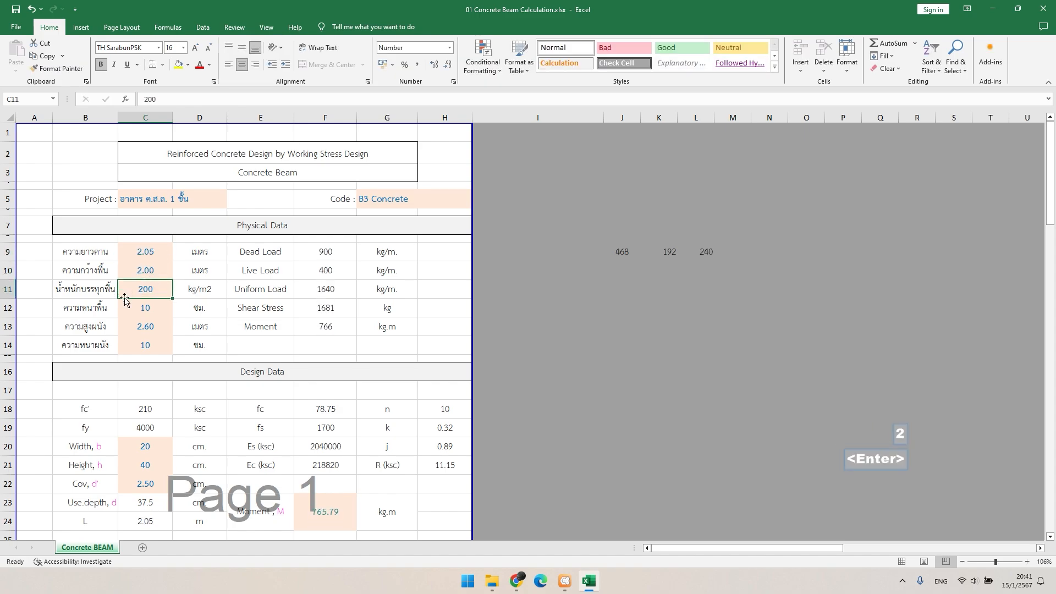
left_click(159, 345)
scroll(171, 337, "down", 2)
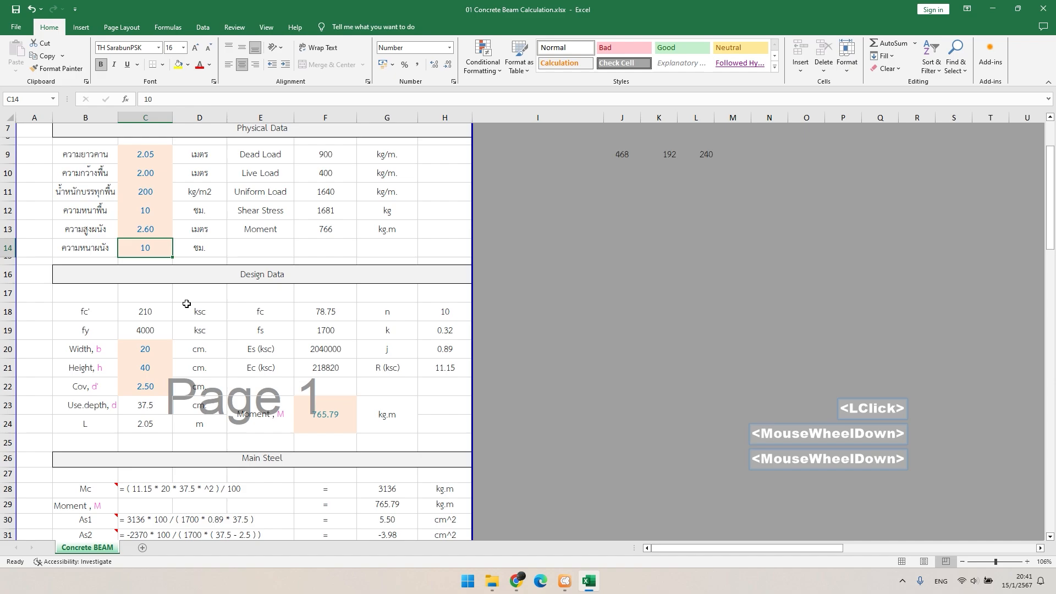
- Set the beam height h in cell C21 to 30 cm for B3
left_click(164, 334)
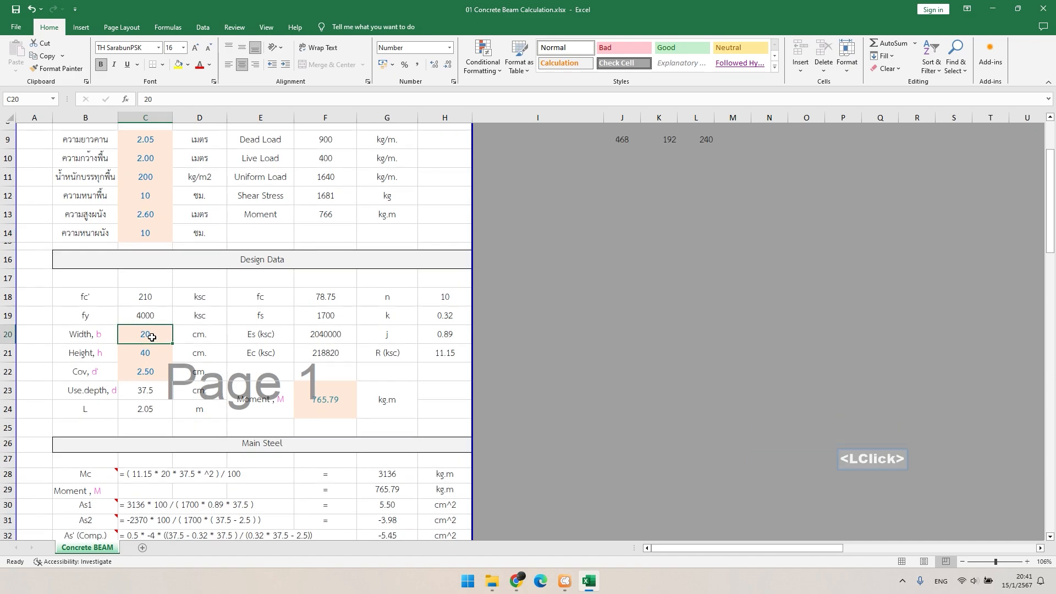
left_click(150, 352)
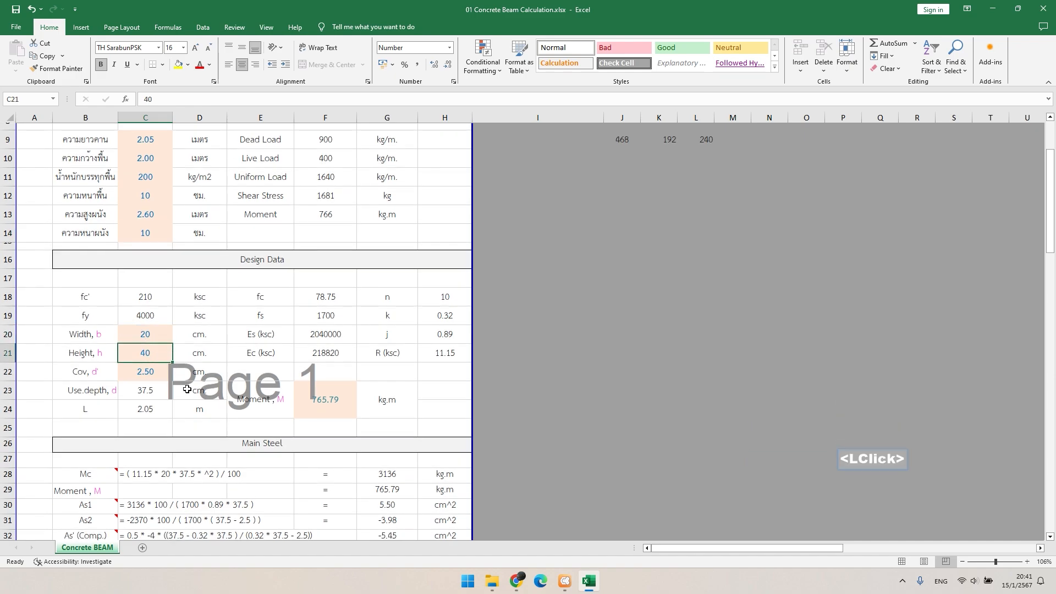
type("30")
key("Return")
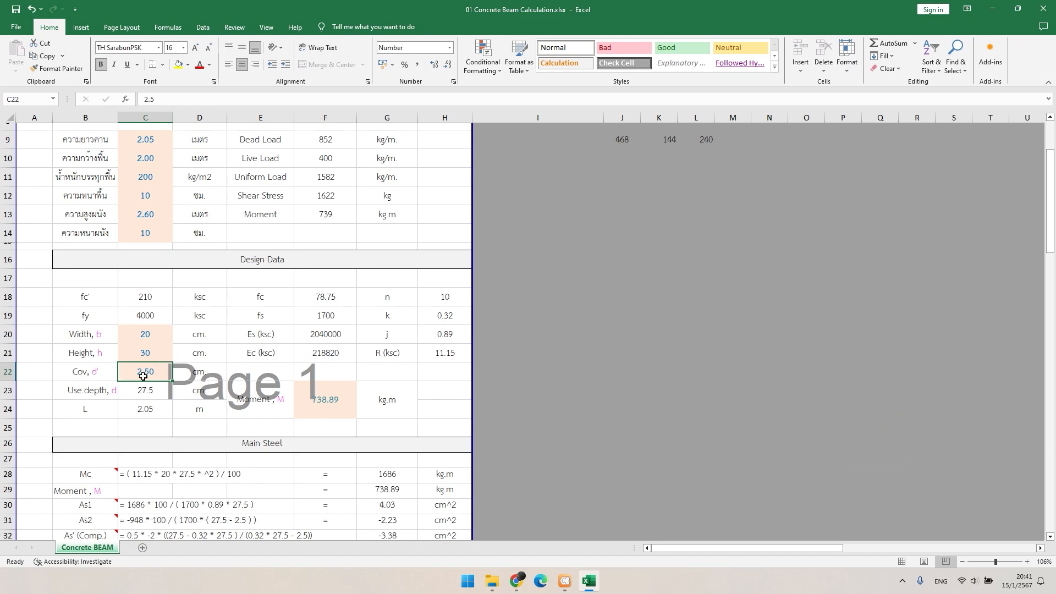
- Set the number of DB12 tension bars in cell B41 of the Main Steel section to 2
scroll(344, 415, "down", 1)
scroll(346, 368, "down", 4)
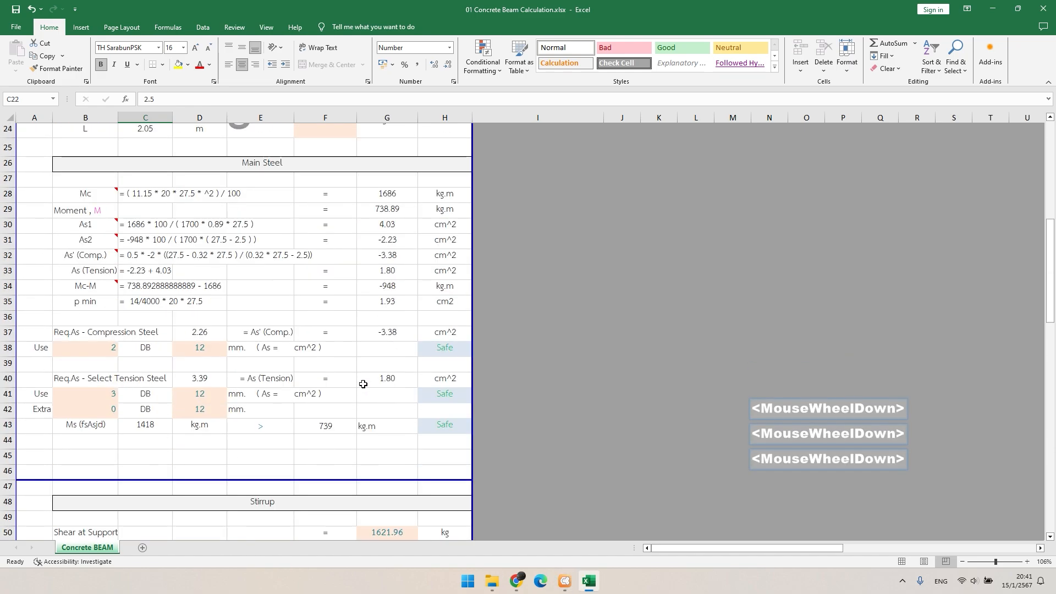
left_click(112, 397)
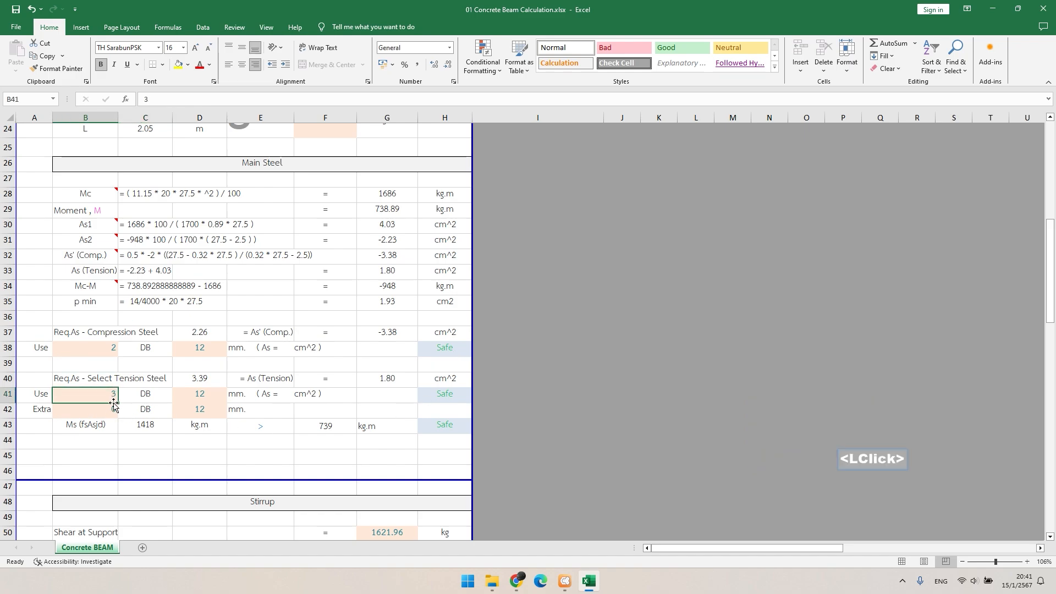
type("2")
key("Return")
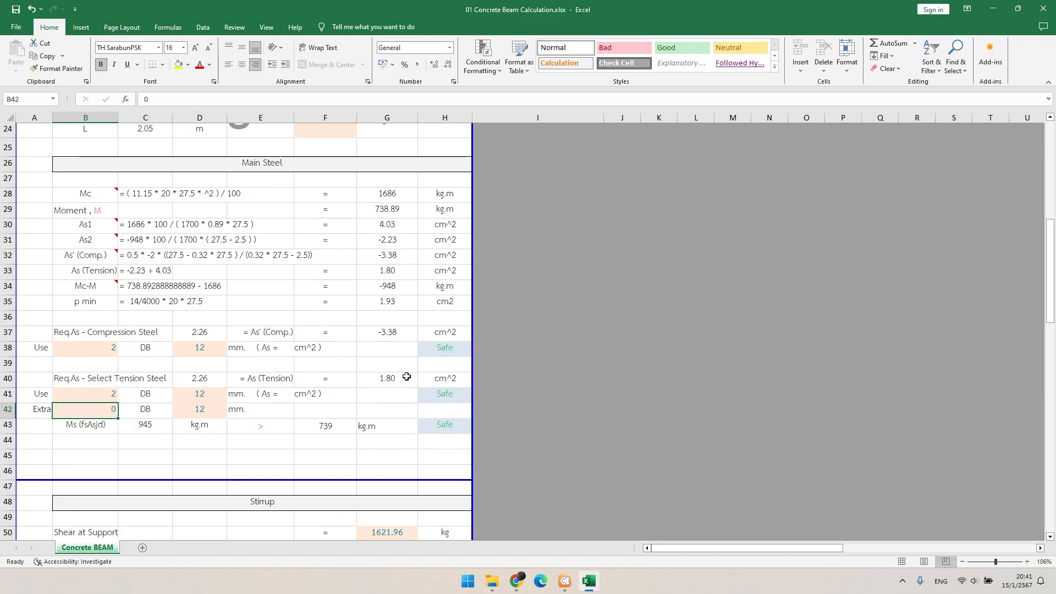
- Try a stirrup spacing of 15 cm in cell G63 and check the Stirrup section
scroll(307, 370, "down", 5)
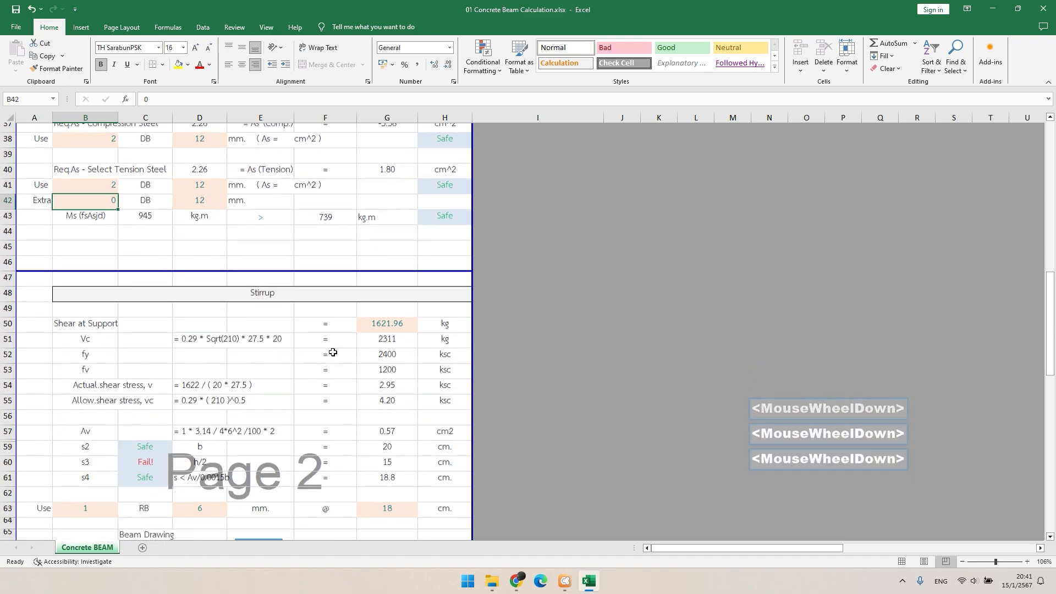
scroll(382, 318, "down", 1)
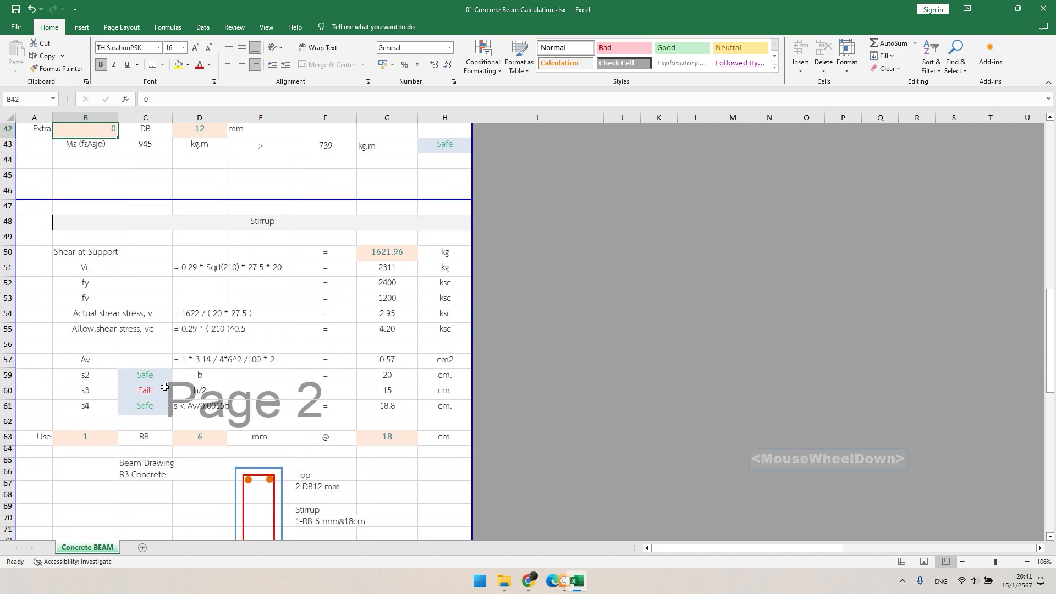
scroll(373, 393, "down", 1)
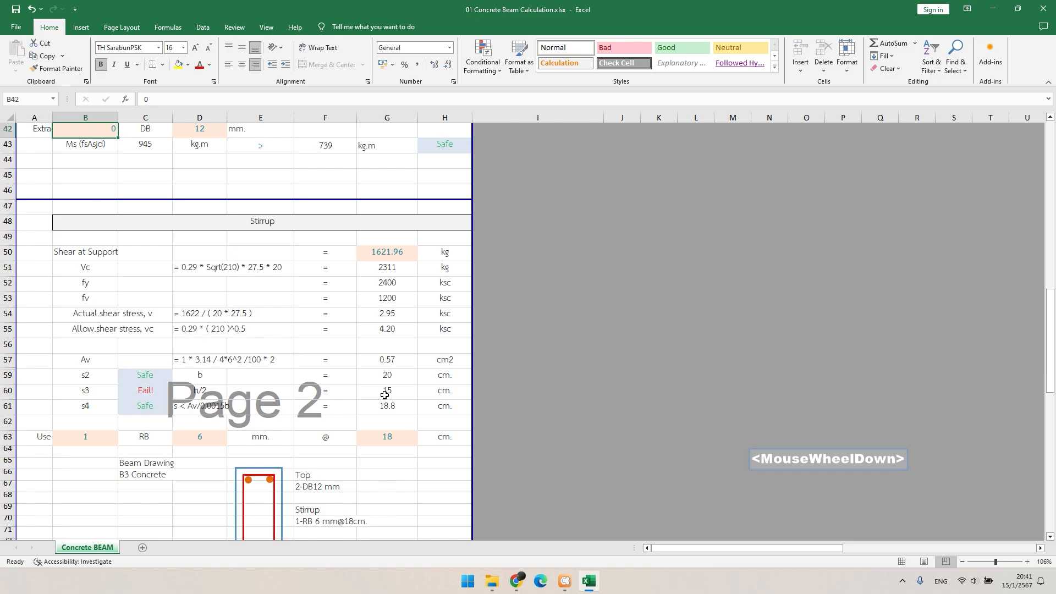
left_click(388, 382)
type("15")
key("Return")
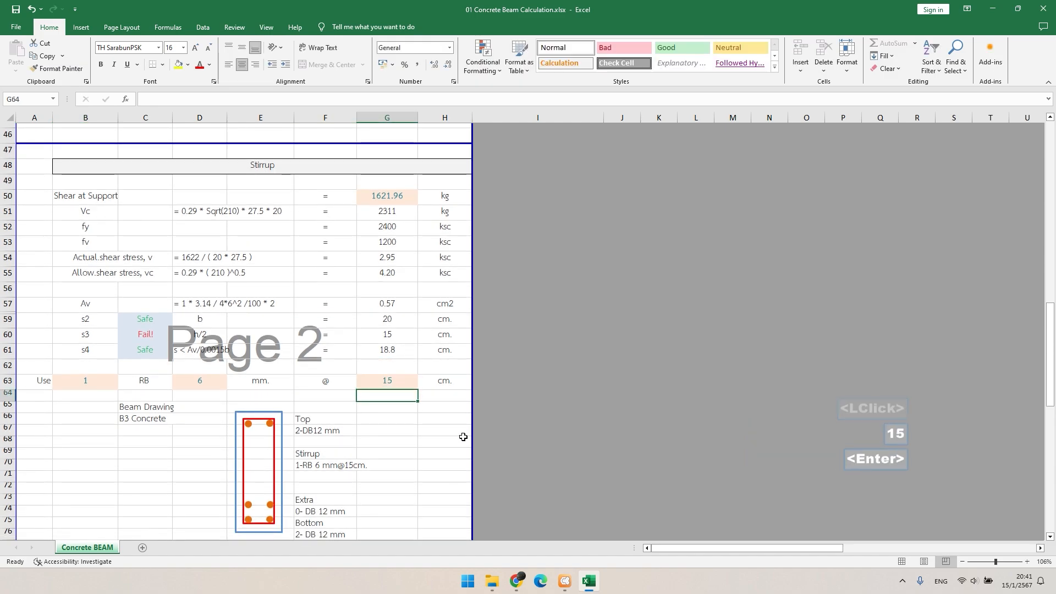
scroll(462, 434, "down", 1)
scroll(412, 399, "up", 1)
- Try a stirrup spacing of 14 cm in cell G63
left_click(399, 385)
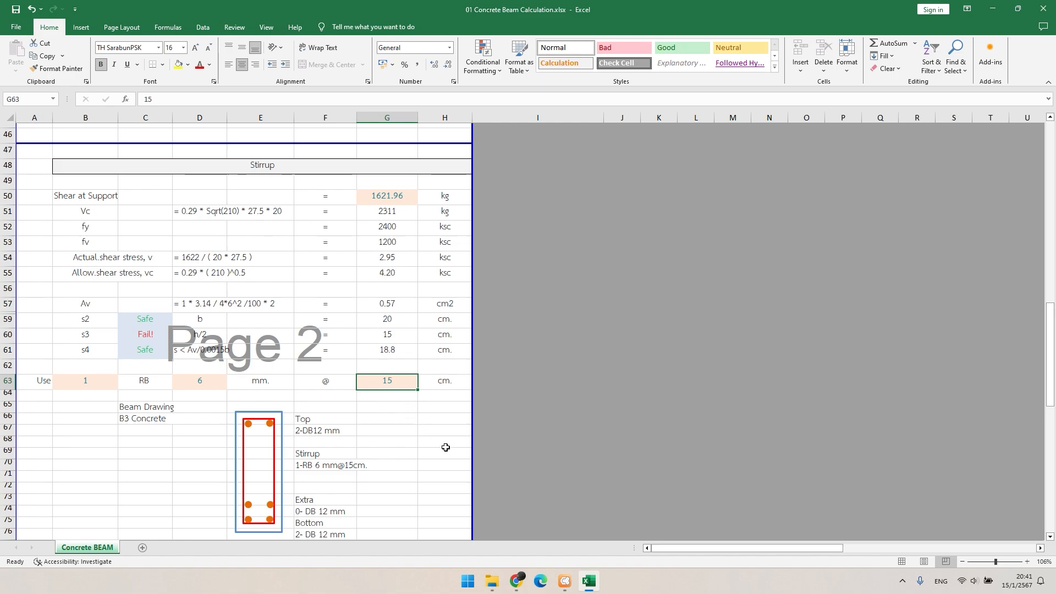
type("14")
key("Return")
key("Escape")
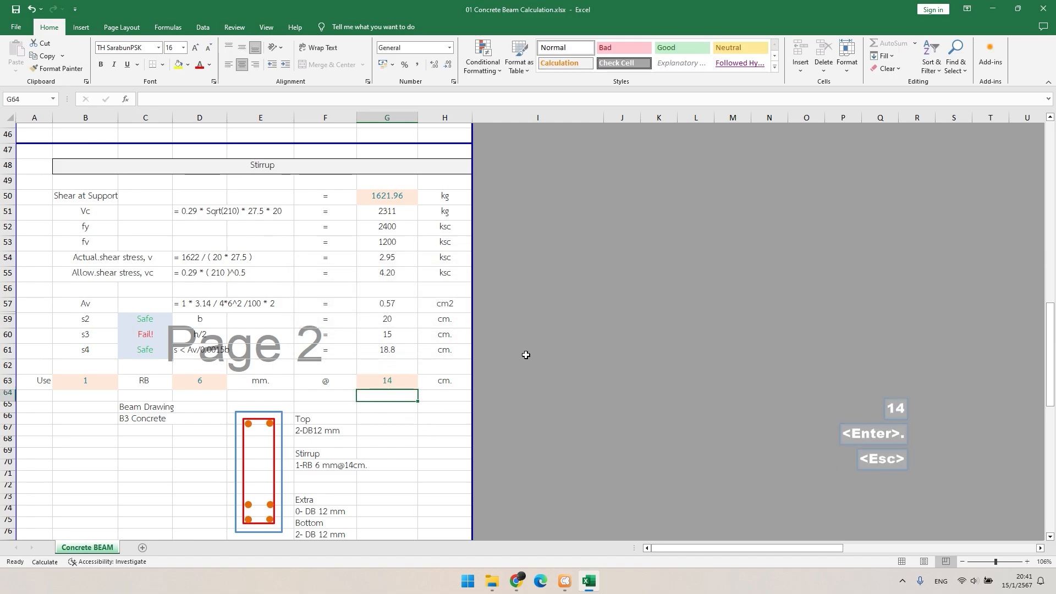
left_click(400, 385)
type("14")
key("Return")
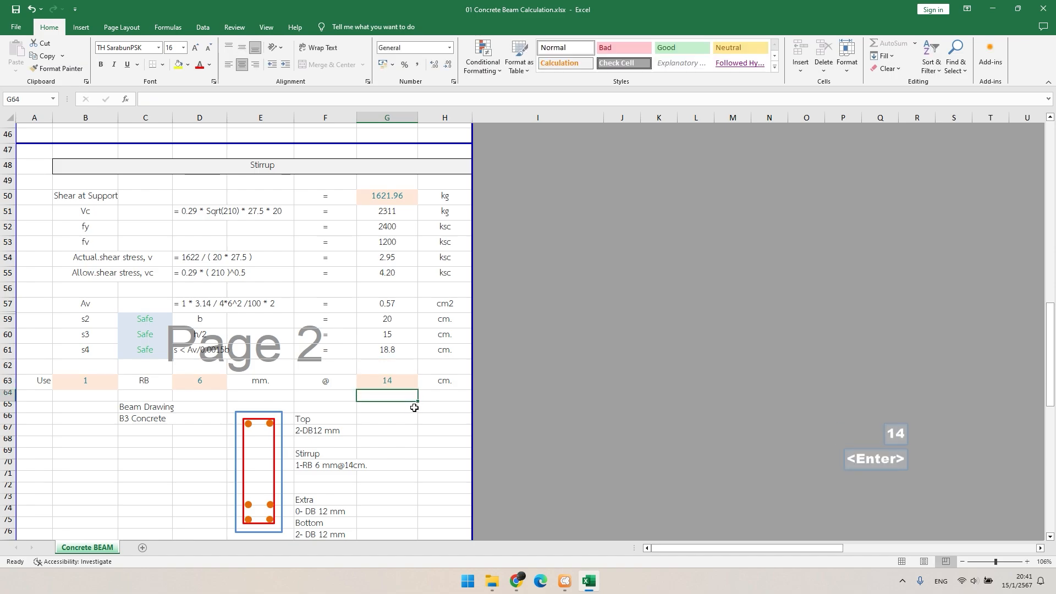
key("Escape")
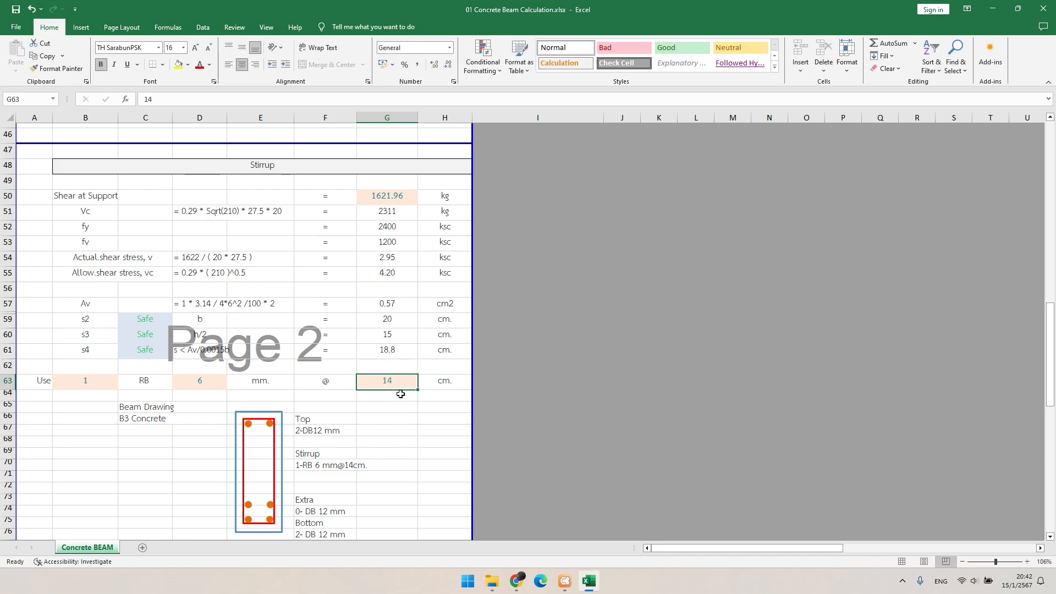
- Compare stirrup spacings of 14.5 cm and 15 cm in cell G63, ending on 14.5 cm
type("14.5")
key("Return")
left_click(419, 386)
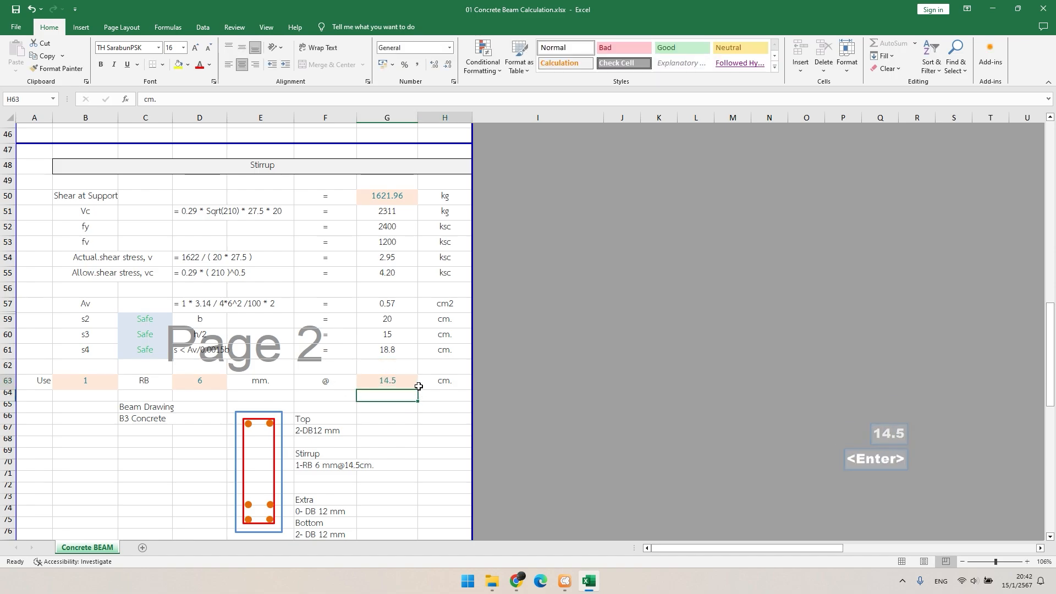
left_click(410, 383)
type("15")
key("Return")
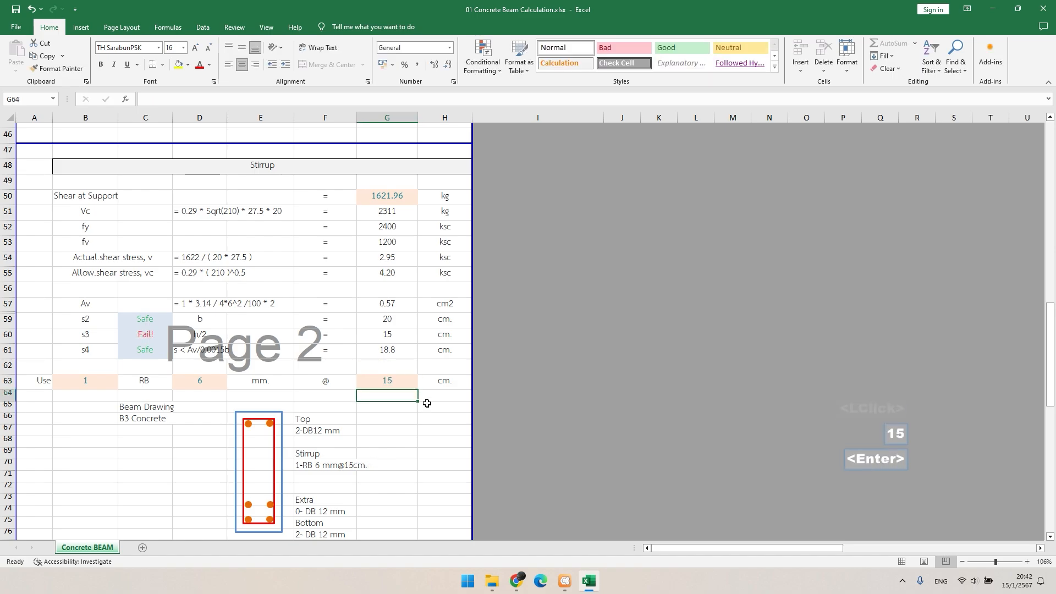
left_click(401, 382)
type("14.5")
key("Return")
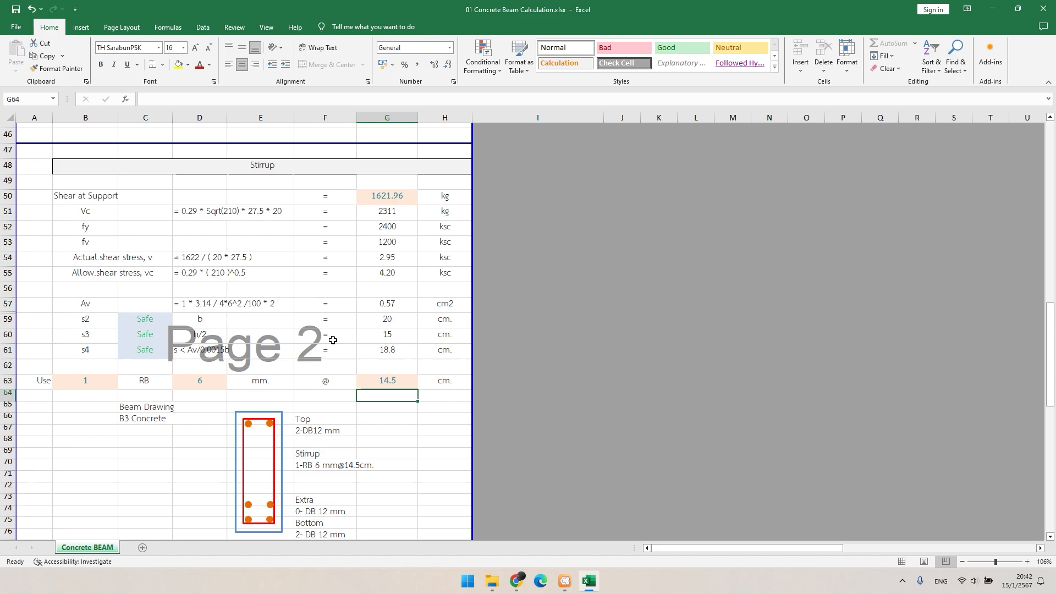
- Set the stirrup spacing in cell G63 to 14.9 cm and review the B3 beam drawing summary below it
left_click(400, 382)
type("14.9")
key("Return")
scroll(388, 339, "down", 1)
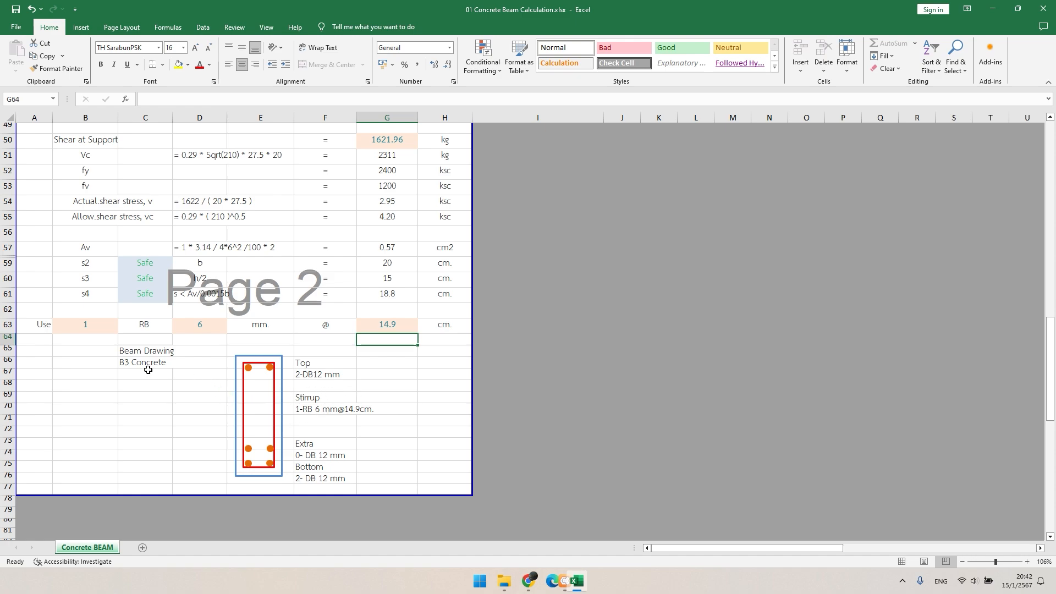
scroll(242, 390, "up", 1)
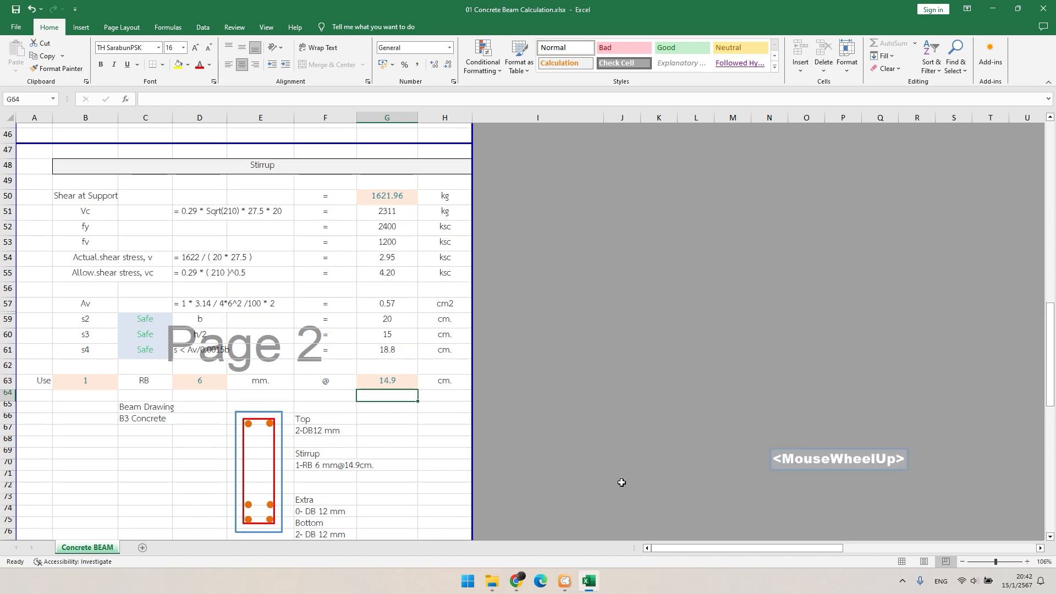
- Switch to the CADThai beam details and copy the six B2 reinforcement values into the empty B3 table
left_click(571, 588)
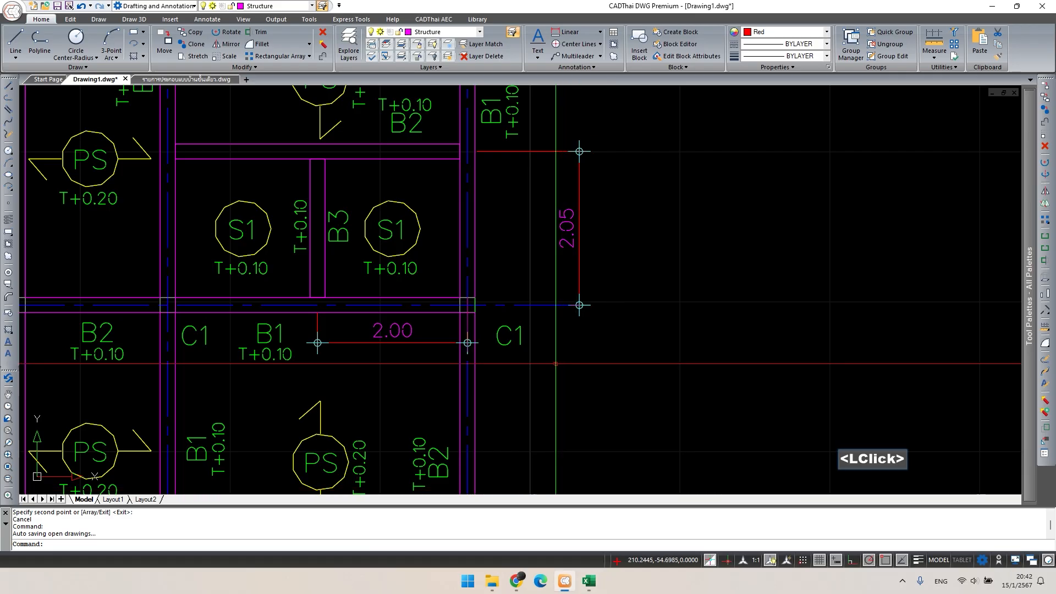
scroll(126, 283, "down", 6)
middle_click_drag(126, 282, 47, 277)
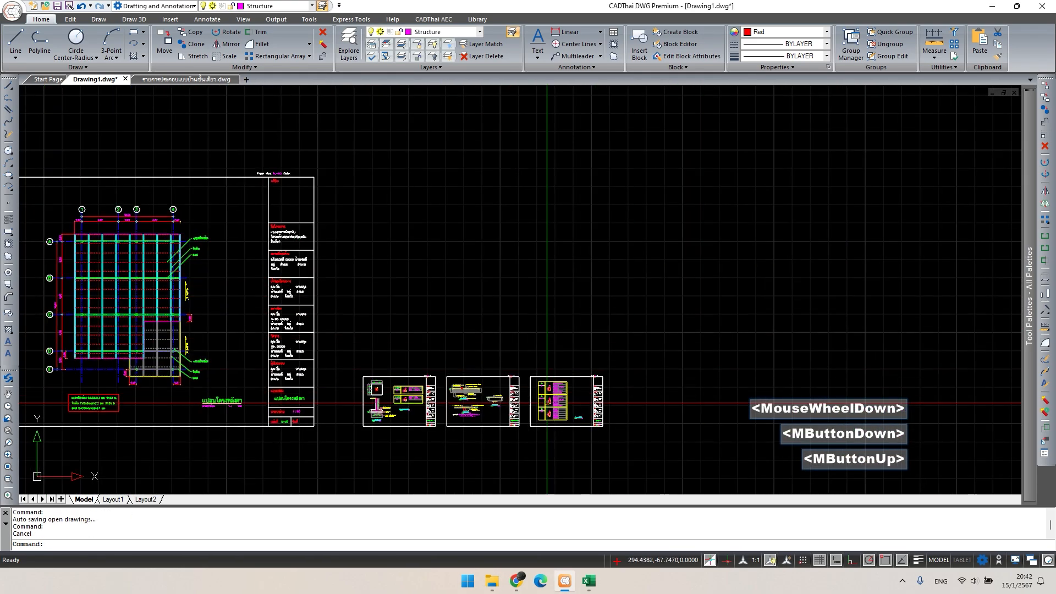
scroll(541, 403, "up", 10)
scroll(722, 391, "up", 2)
middle_click_drag(721, 391, 590, 385)
key("Escape")
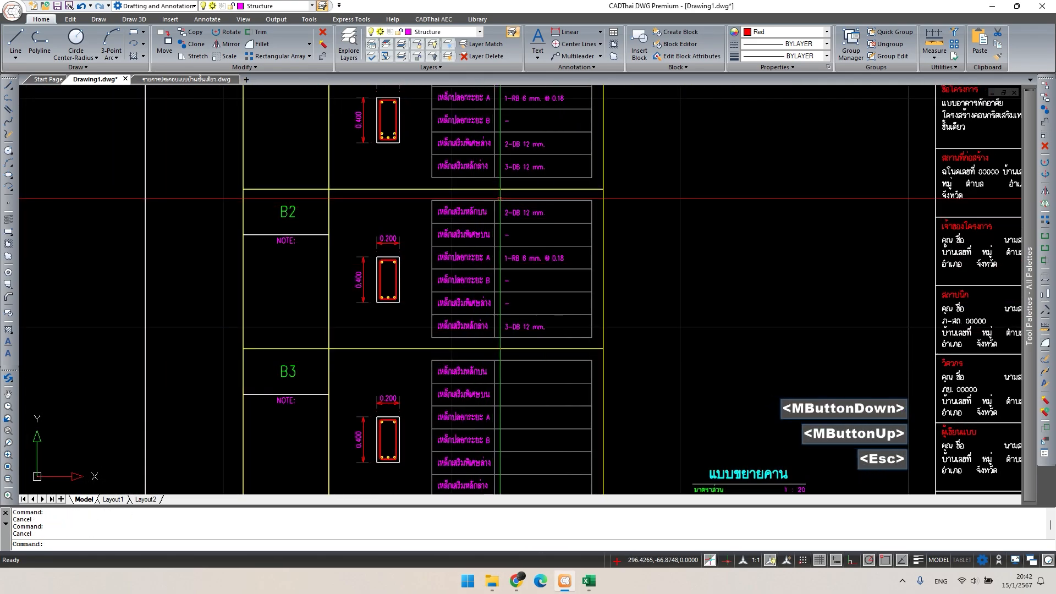
left_click(497, 200)
left_click(567, 339)
middle_click_drag(566, 339, 542, 312)
type("co")
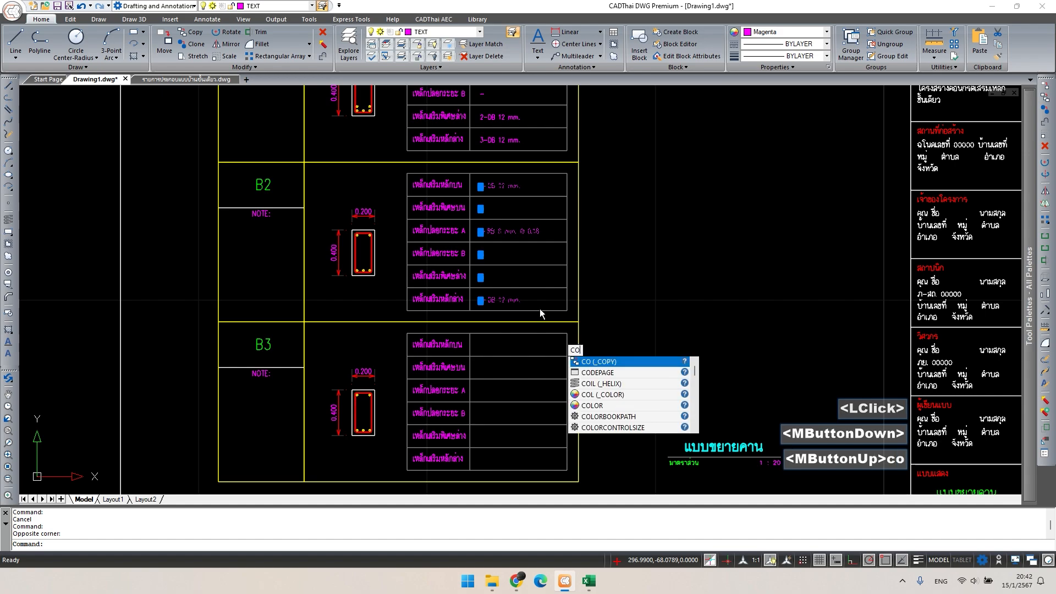
key("space")
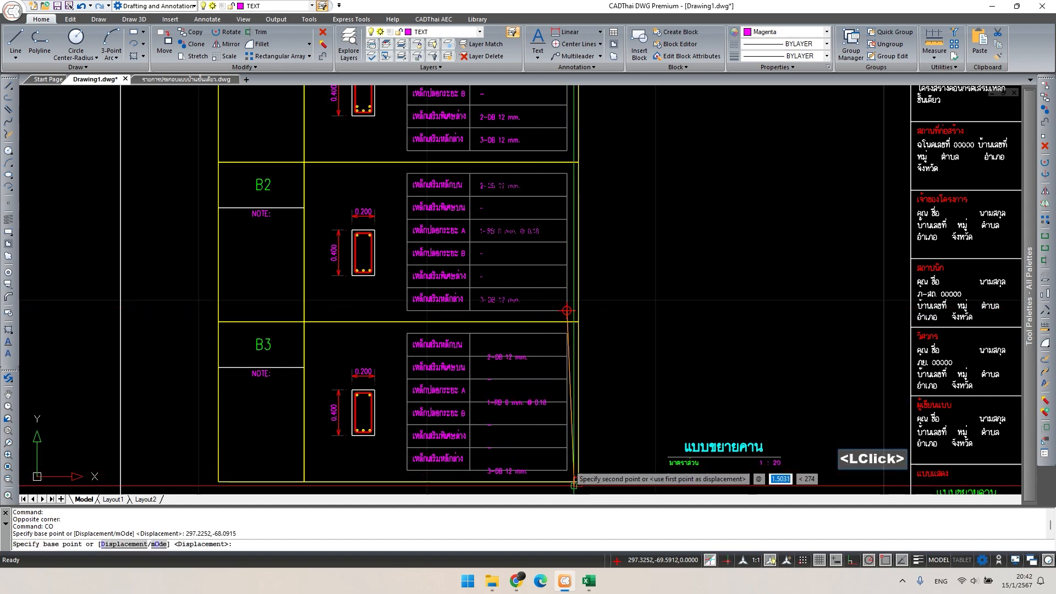
left_click(568, 471)
key("Escape")
- Change the main bottom reinforcement text in the B3 table to 2-DB 12 mm
scroll(507, 464, "up", 3)
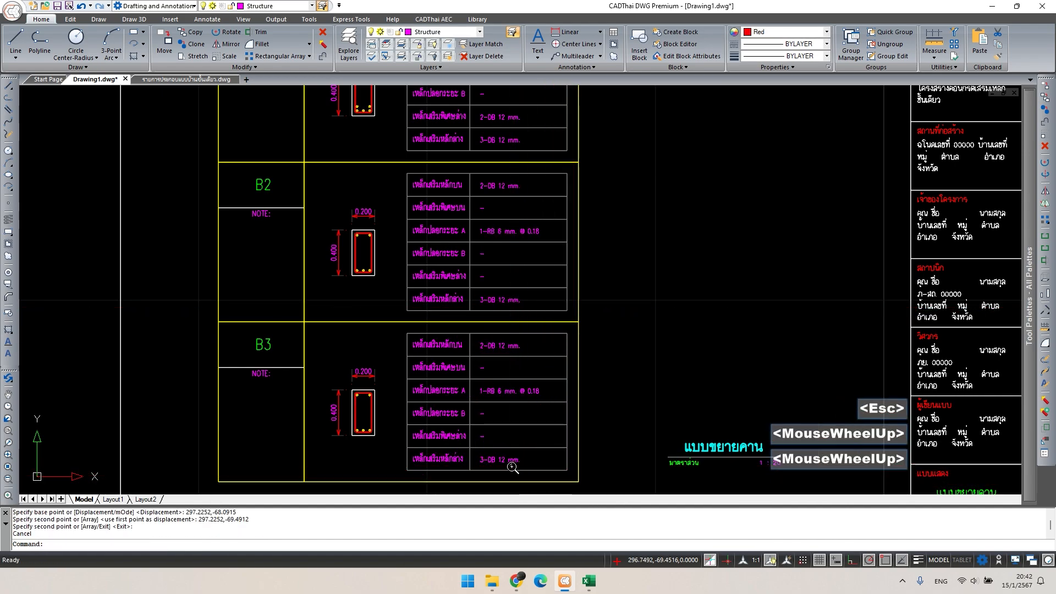
double_click(458, 456)
scroll(459, 456, "up", 2)
left_click(461, 456)
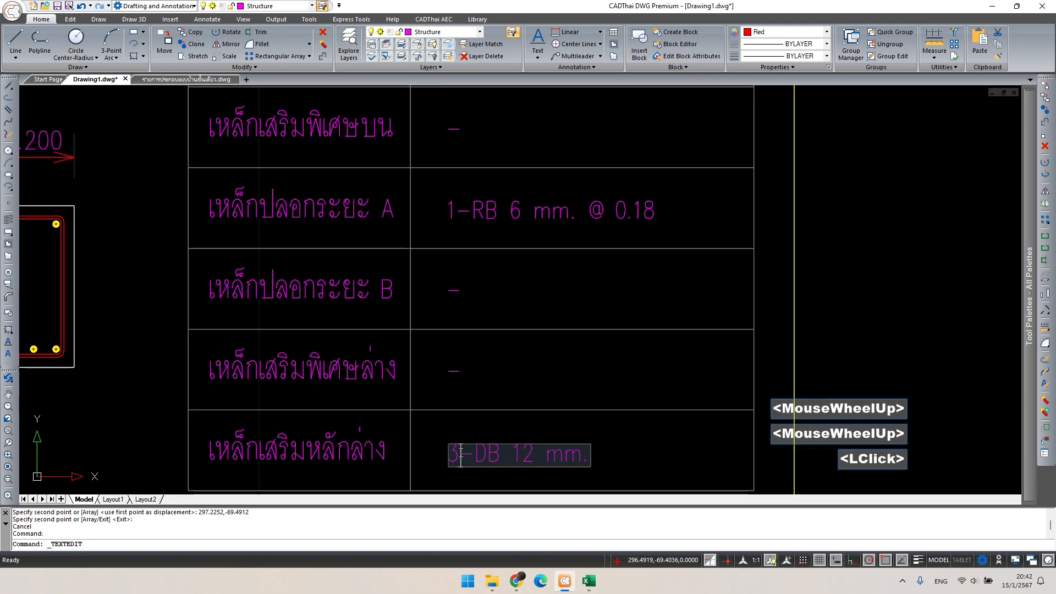
left_click_drag(461, 457, 441, 466)
type("2")
left_click(653, 218)
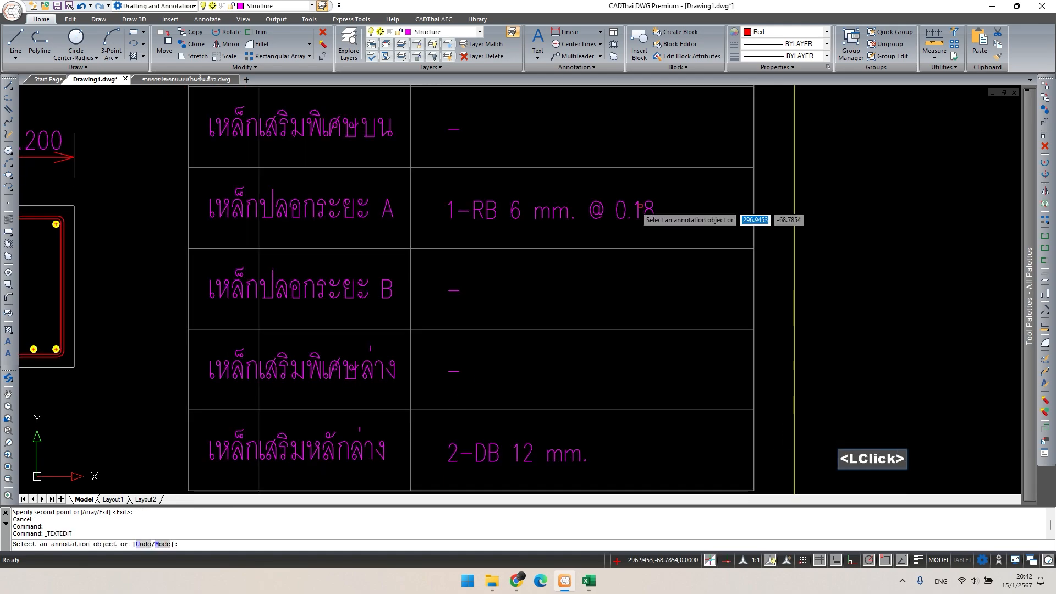
- Change the stirrup zone A text in the B3 table to 1-RB 6 mm. @ 0.15
double_click(652, 218)
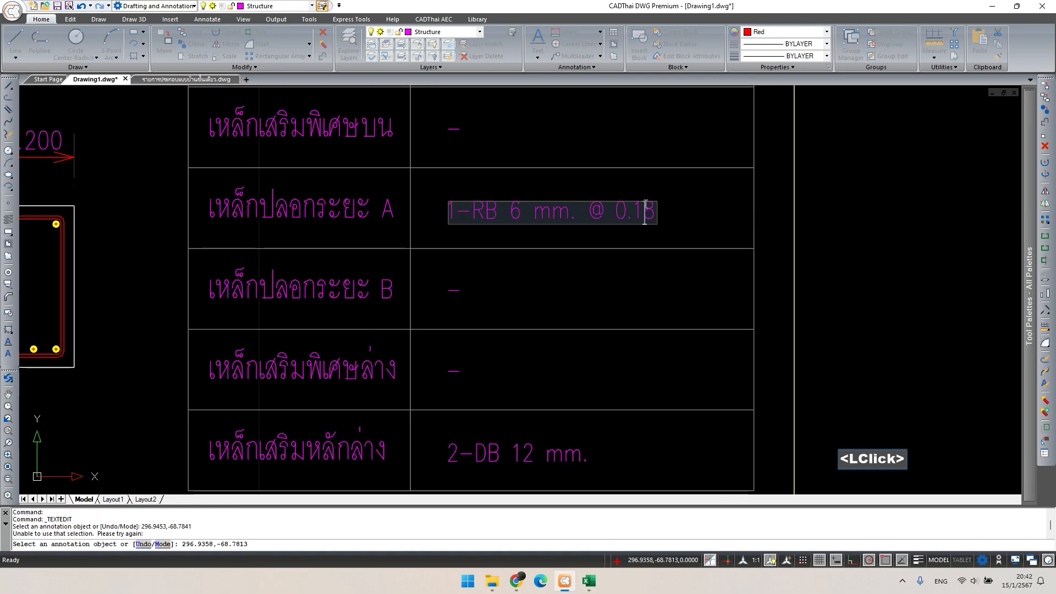
left_click_drag(645, 211, 667, 258)
left_click(656, 290)
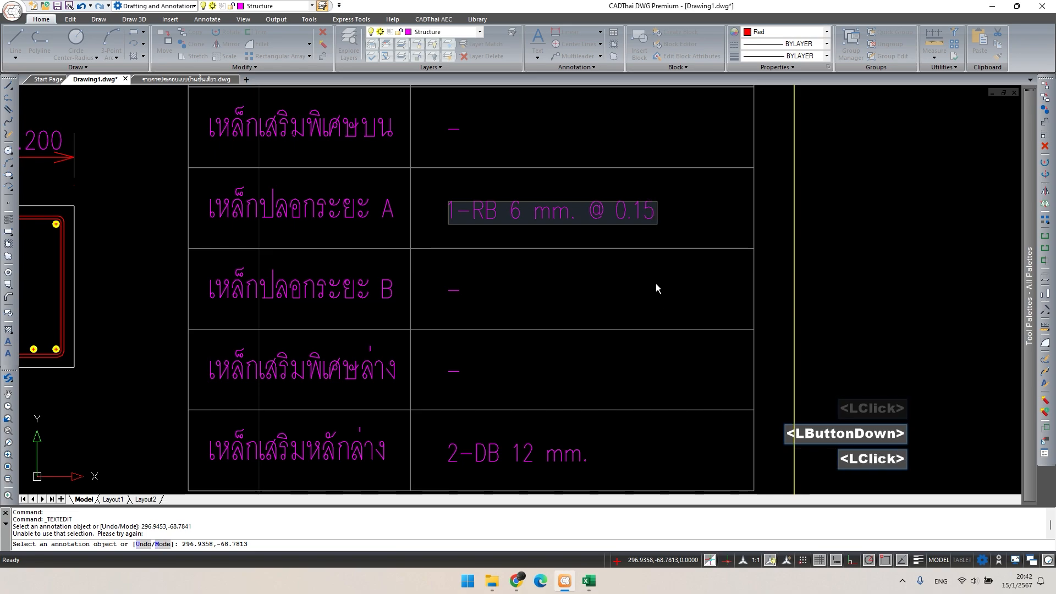
key("Escape")
- Delete the middle bottom bar from the B3 cross-section
scroll(656, 289, "down", 2)
mouse_move(296, 293)
middle_mouse_down()
mouse_move(529, 295)
mouse_move(493, 313)
middle_mouse_up()
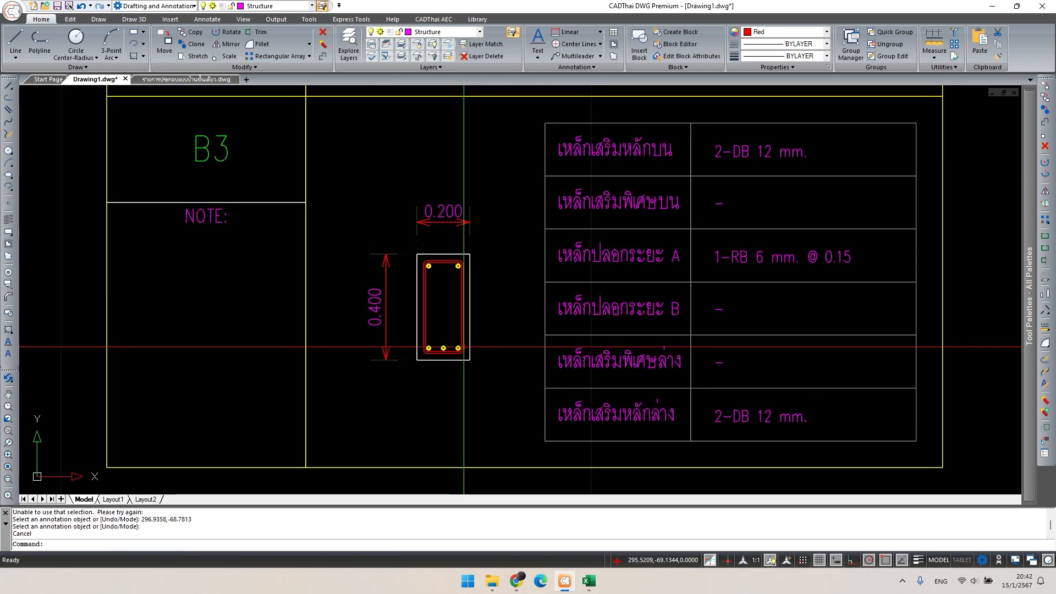
double_click(443, 349)
key("Delete")
key("Escape")
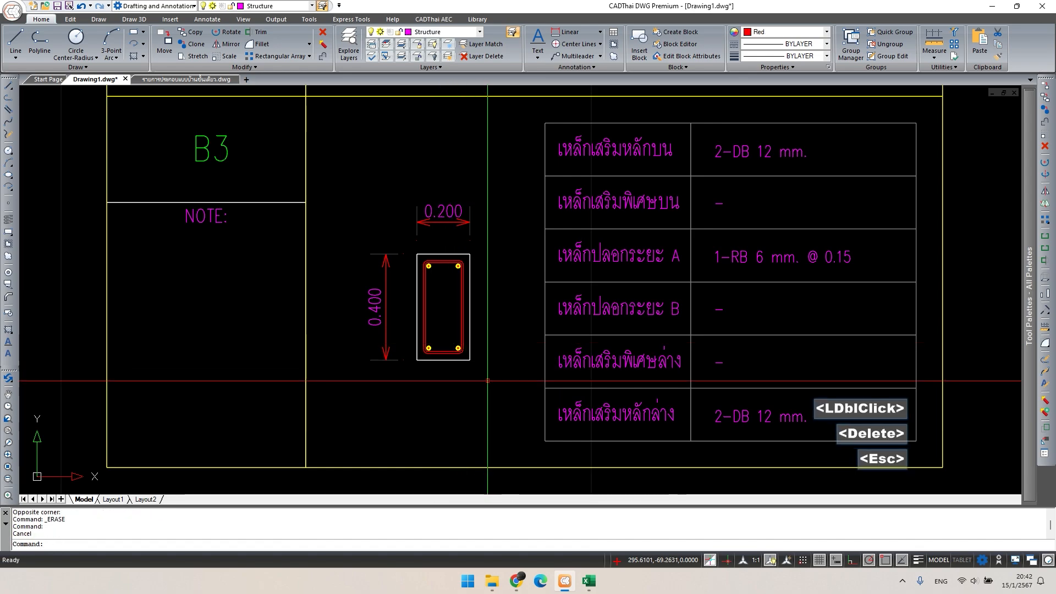
- Stretch the lower end of the B3 cross-section upward by 0.1 m, including its bars, stirrup and height dimension
type("s")
key("space")
left_click(490, 388)
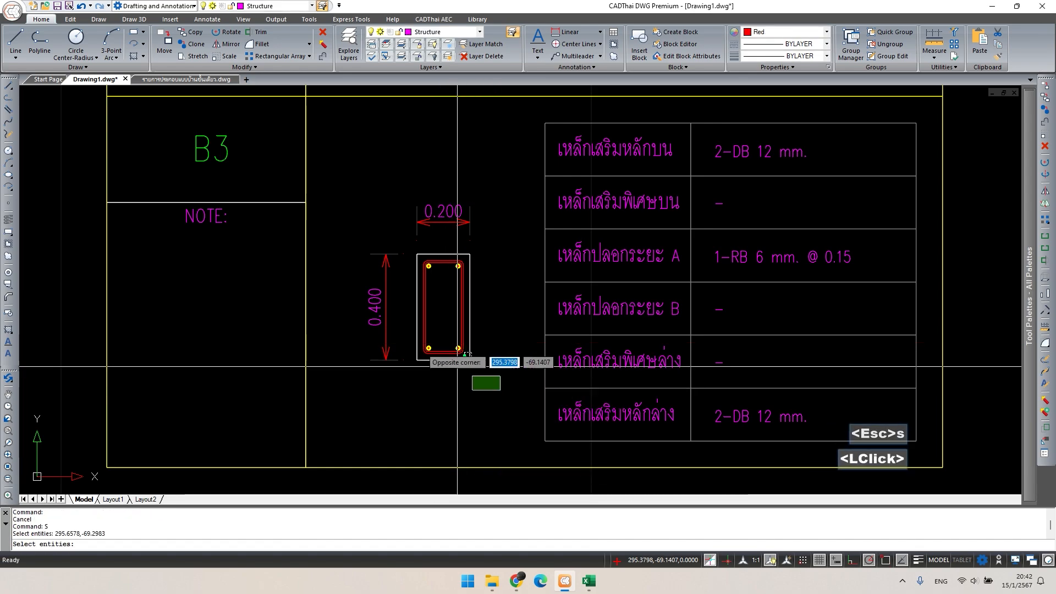
left_click(348, 315)
key("space")
left_click(340, 335)
type(".1")
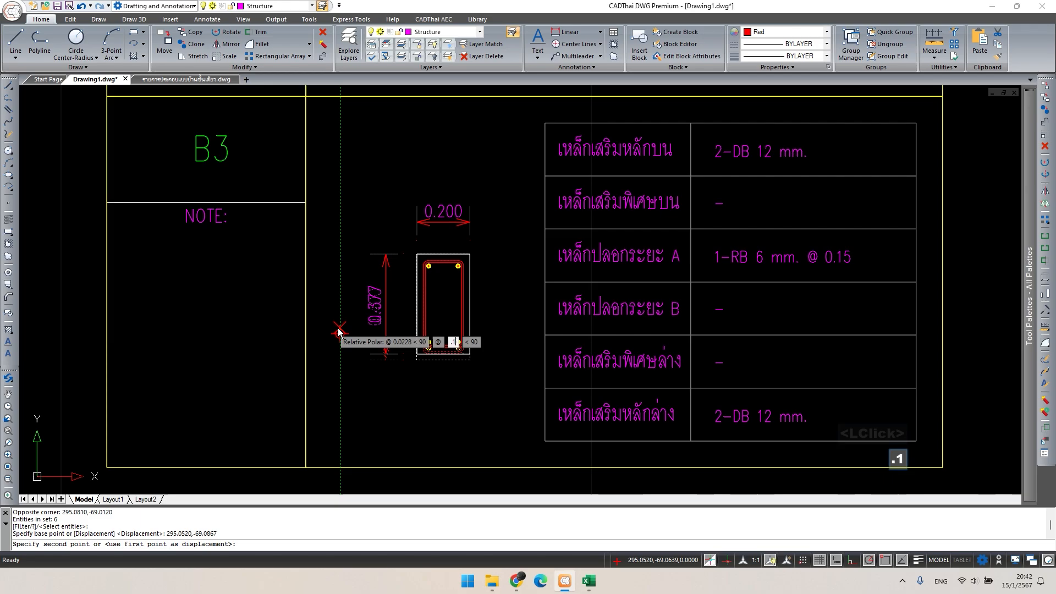
key("Return")
key("Escape")
middle_click_drag(499, 314, 460, 341)
scroll(413, 288, "down", 1)
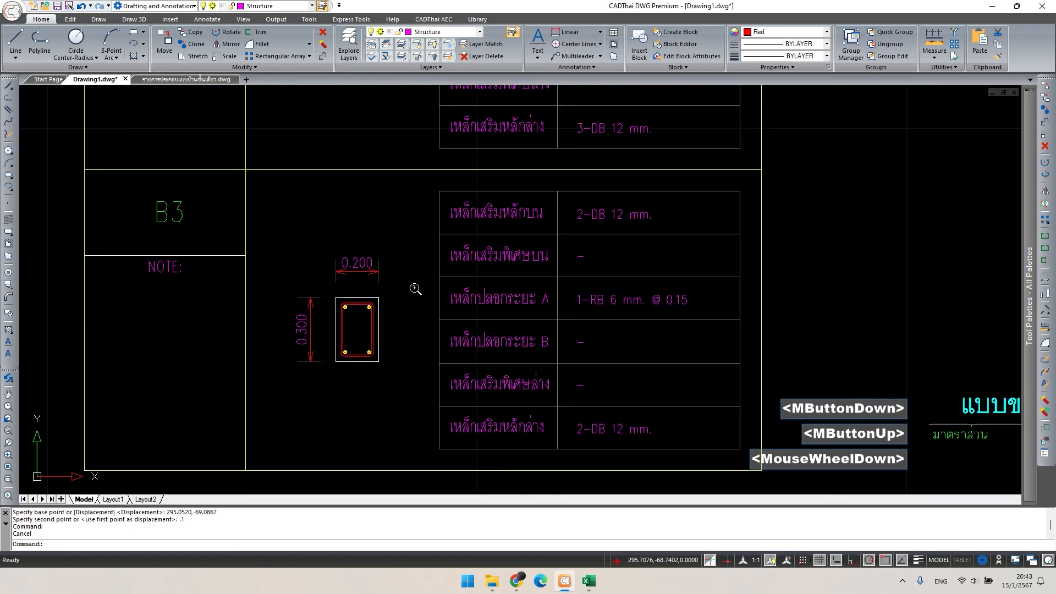
scroll(573, 349, "down", 1)
middle_click_drag(572, 349, 447, 363)
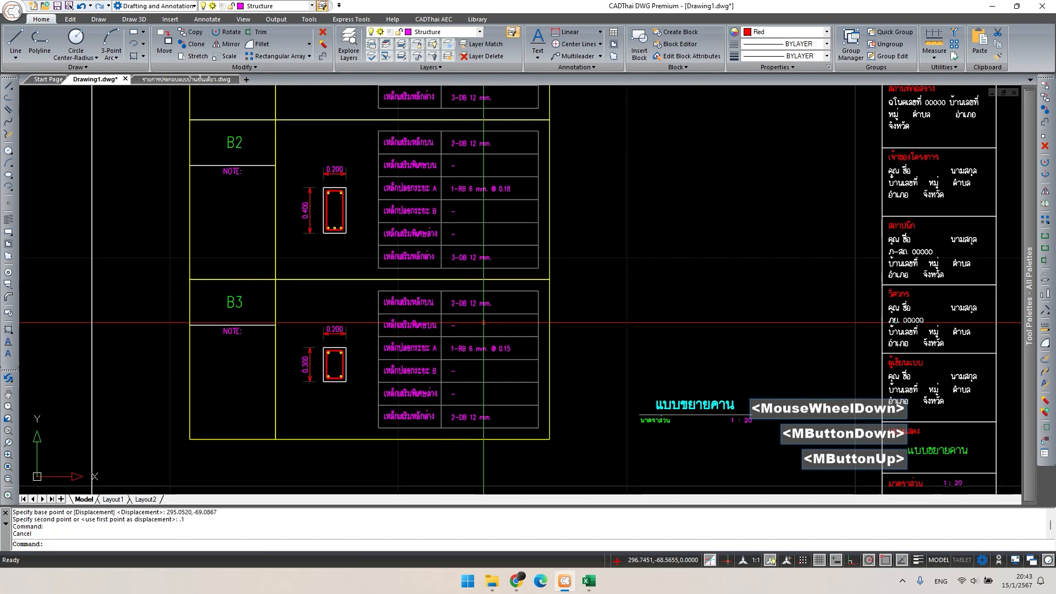
- Go from the beam details to the roof framing plan and examine its purlin, rafter and roof beam size notes
scroll(408, 356, "up", 2)
key("Escape")
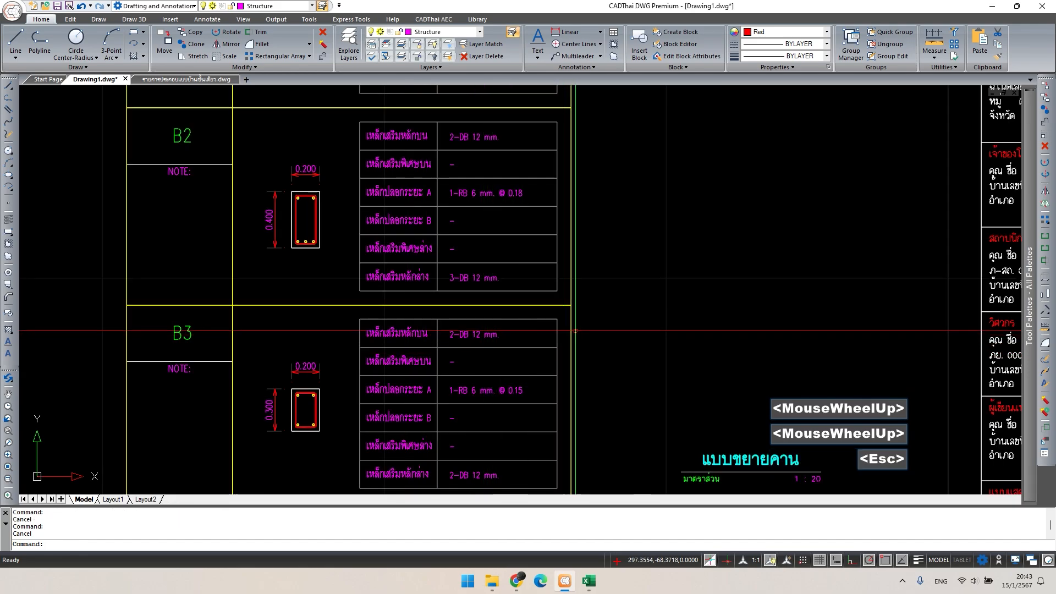
scroll(410, 347, "down", 3)
middle_click_drag(341, 388, 798, 391)
middle_click_drag(326, 339, 755, 340)
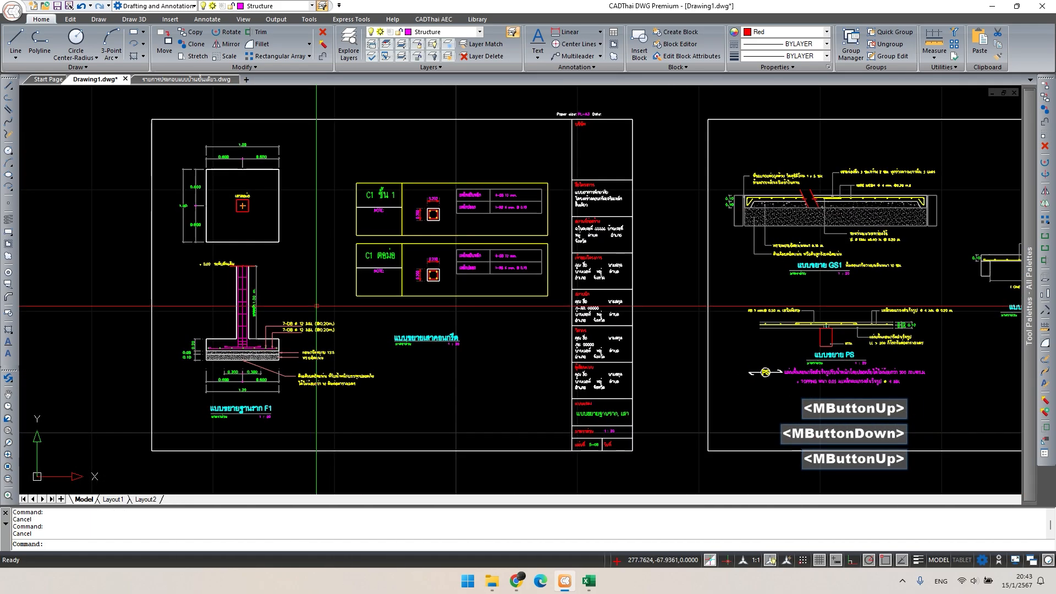
scroll(316, 297, "down", 3)
middle_click_drag(291, 288, 655, 275)
scroll(631, 268, "down", 1)
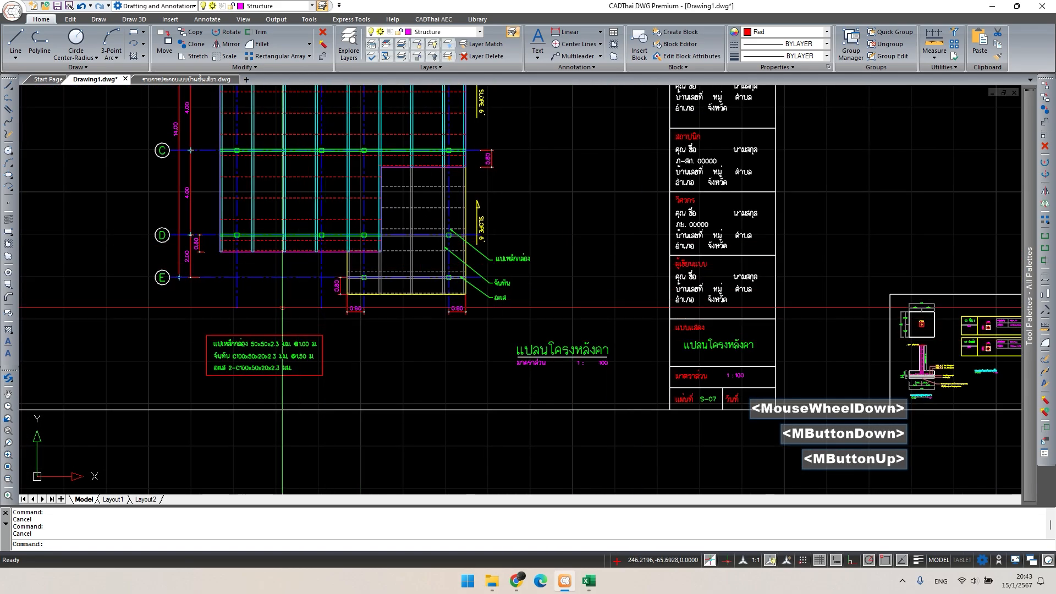
scroll(337, 306, "up", 3)
scroll(303, 323, "down", 1)
middle_click_drag(303, 323, 323, 331)
scroll(295, 428, "up", 2)
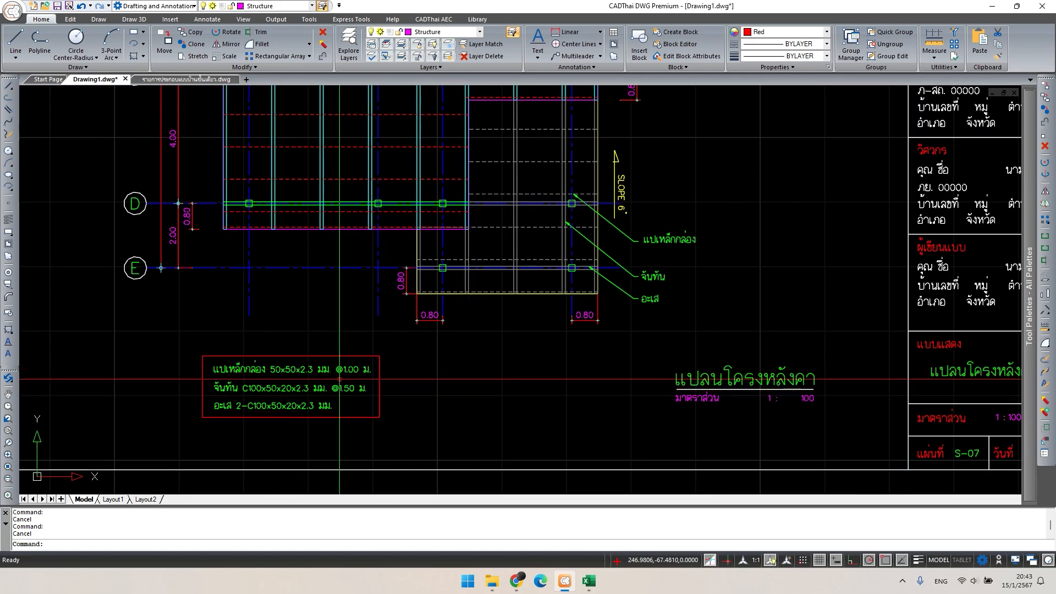
- Switch to Excel, save the changes to 01 Concrete Beam Calculation.xlsx and close the workbook
left_click(590, 581)
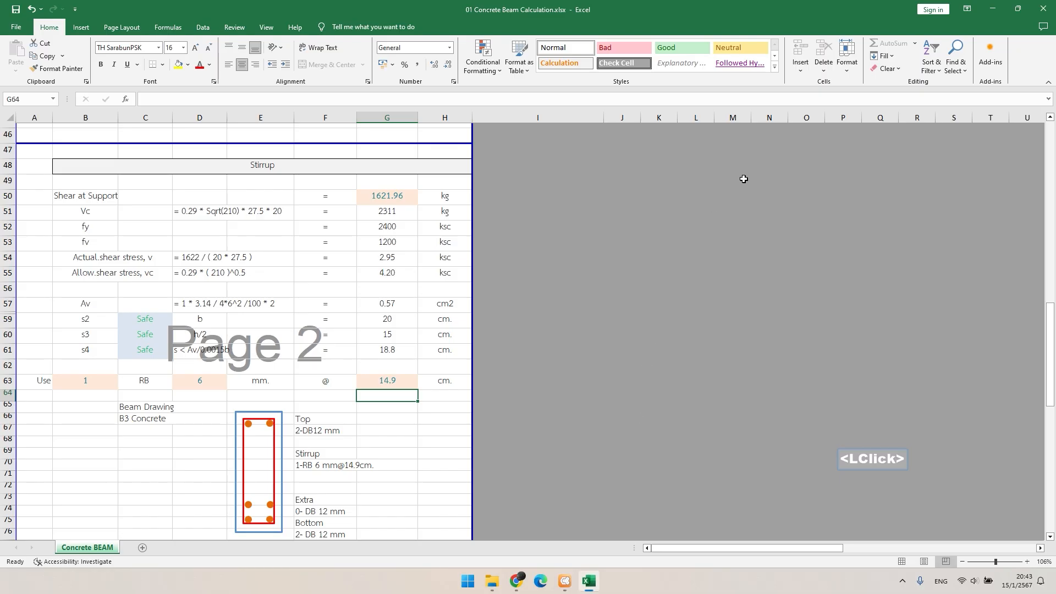
left_click(1044, 9)
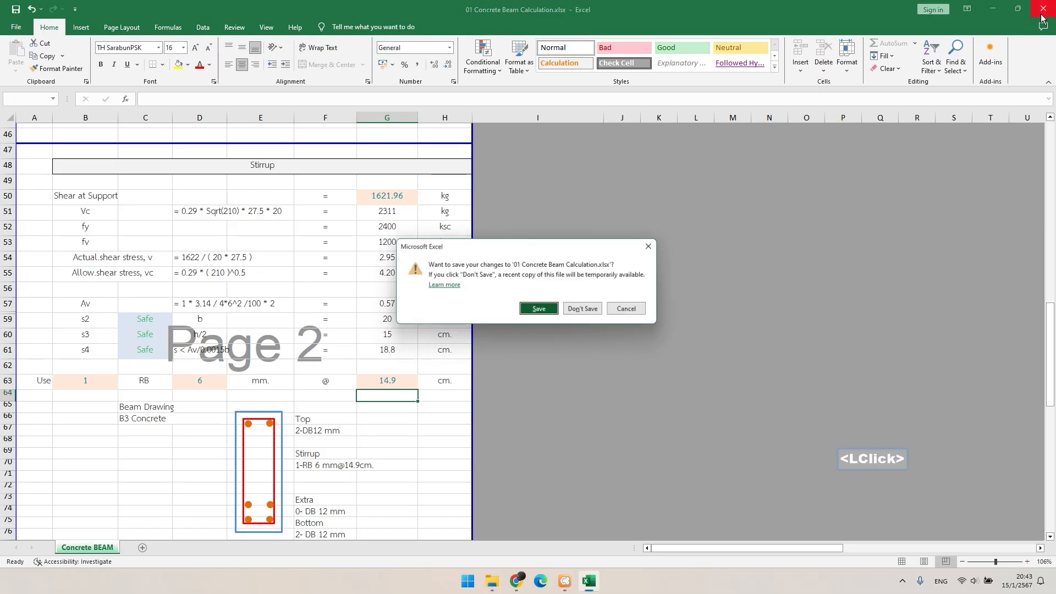
left_click(542, 310)
- Open the workbook 05 Roof Structure.xlsx and go to the purlin length L input on its Purlin sheet
double_click(380, 240)
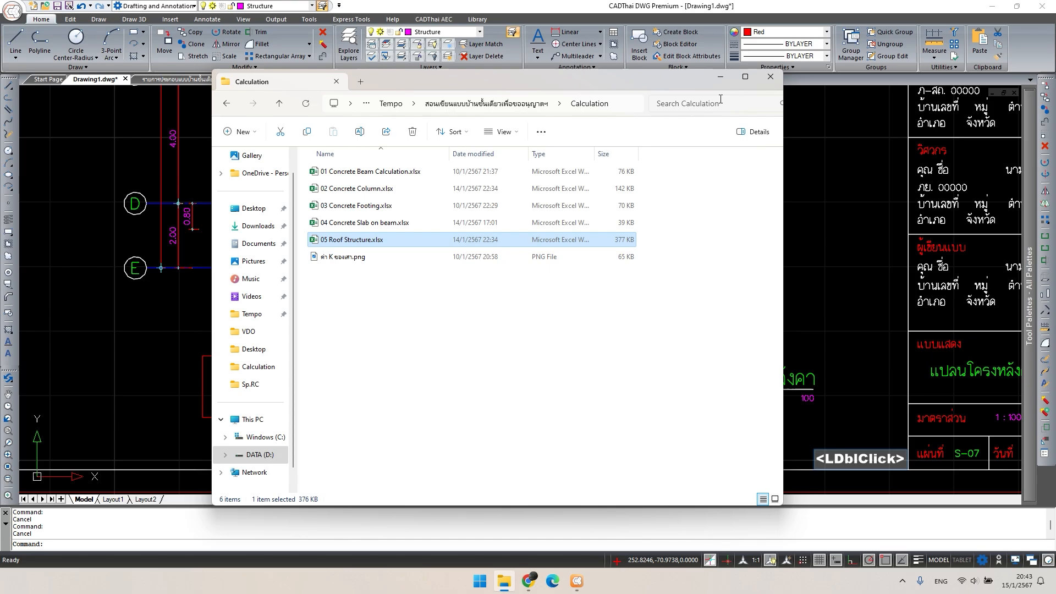
left_click(720, 76)
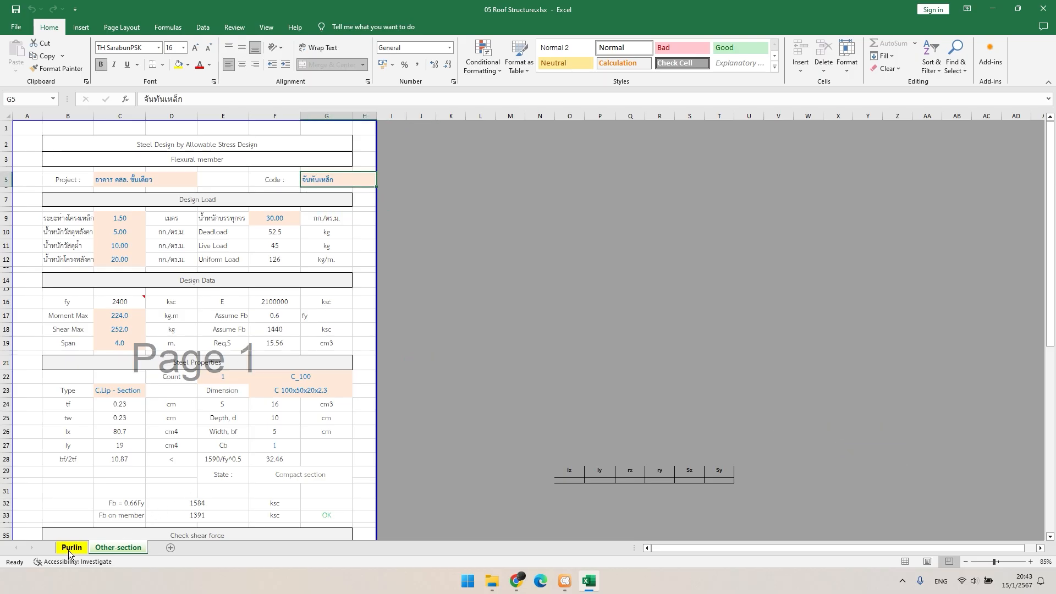
left_click(69, 550)
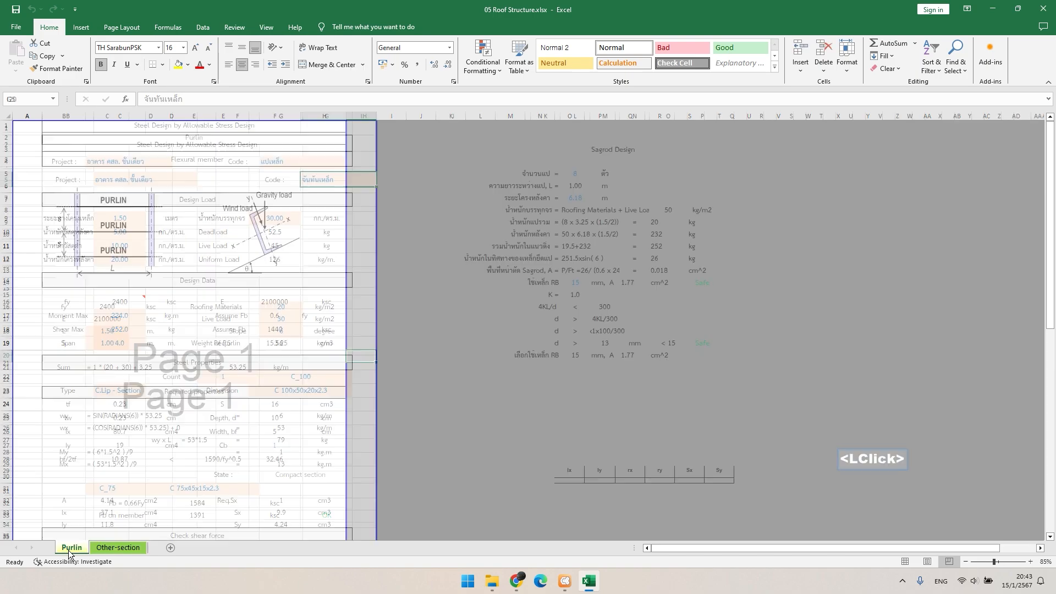
scroll(201, 264, "up", 3)
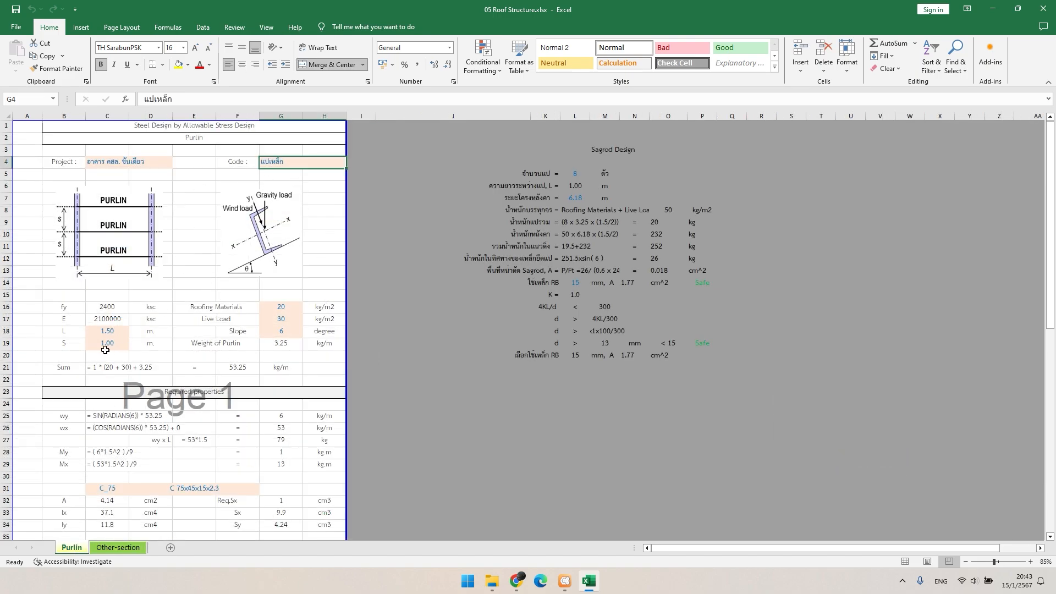
left_click(107, 331)
scroll(127, 266, "up", 1)
scroll(128, 265, "down", 1)
scroll(127, 265, "up", 1)
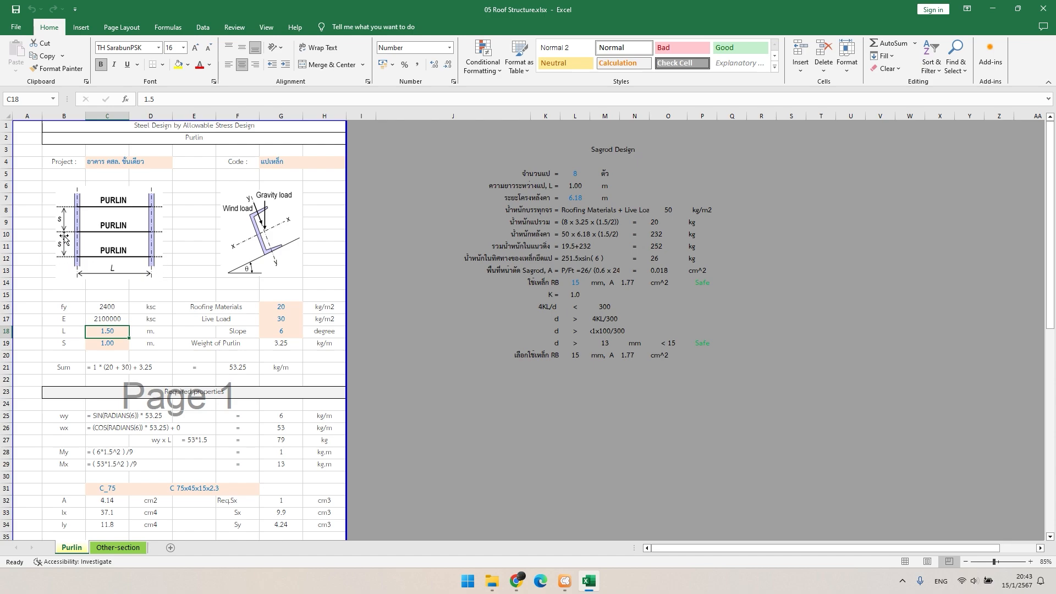
- Switch to CADThai and measure the rafter spacing and the purlin spacing near grid E of the roof framing plan with linear dimensions
left_click(572, 581)
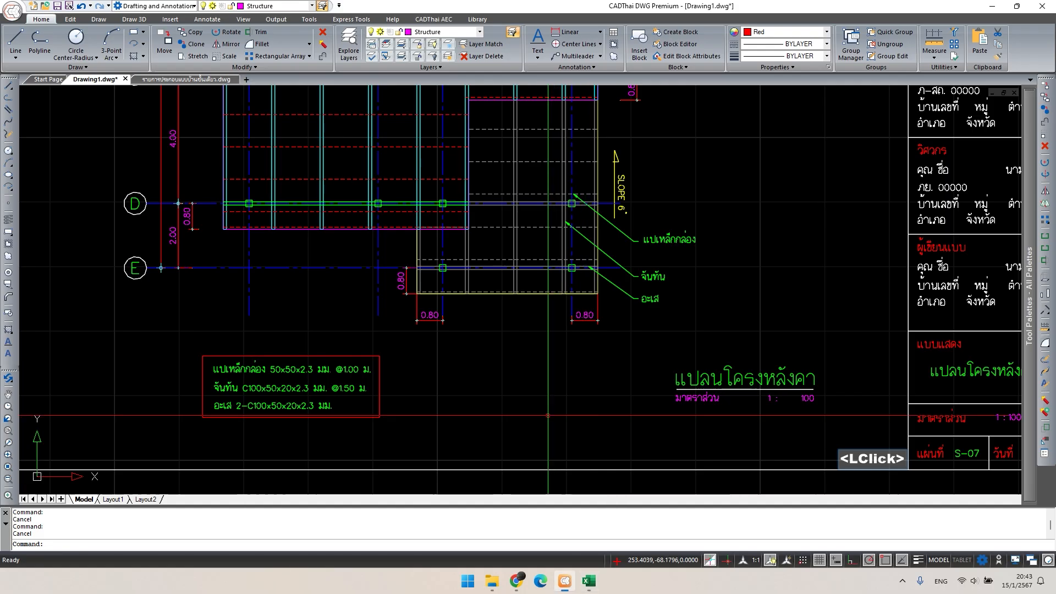
scroll(473, 314, "down", 1)
middle_click_drag(474, 315, 536, 380)
key("Escape")
scroll(411, 414, "up", 2)
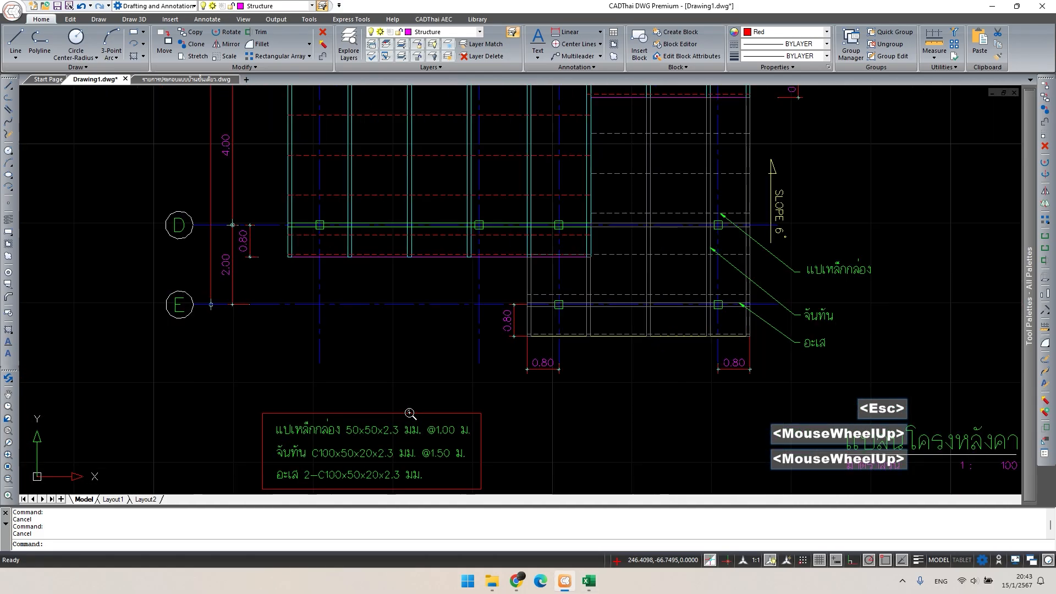
key("Escape")
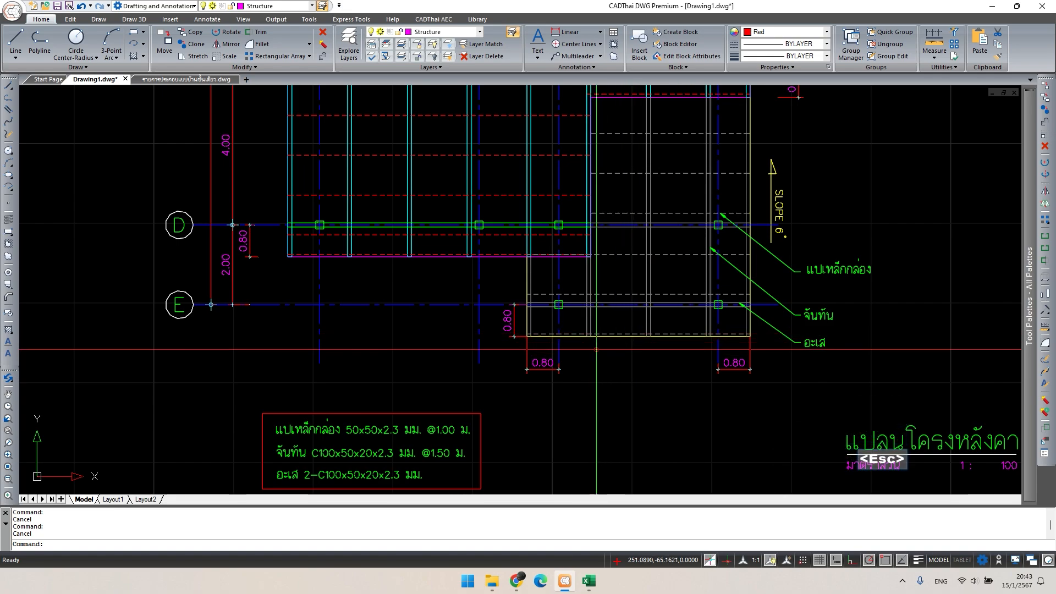
mouse_move(595, 351)
middle_mouse_down()
mouse_move(596, 384)
mouse_move(514, 432)
middle_mouse_up()
key("Escape")
middle_click_drag(534, 351, 515, 322)
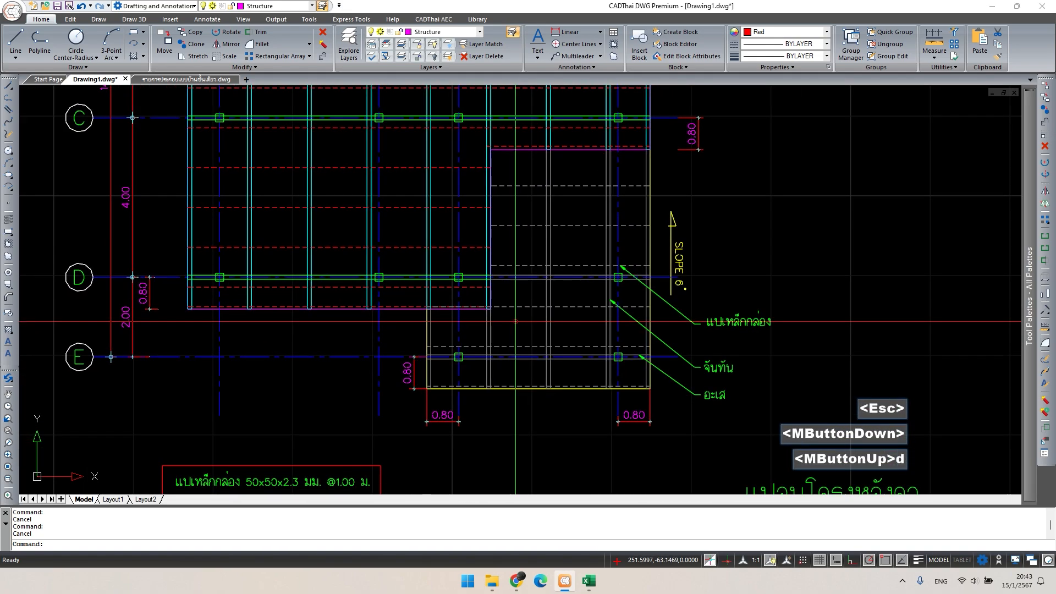
type("dli")
key("space")
scroll(487, 400, "up", 2)
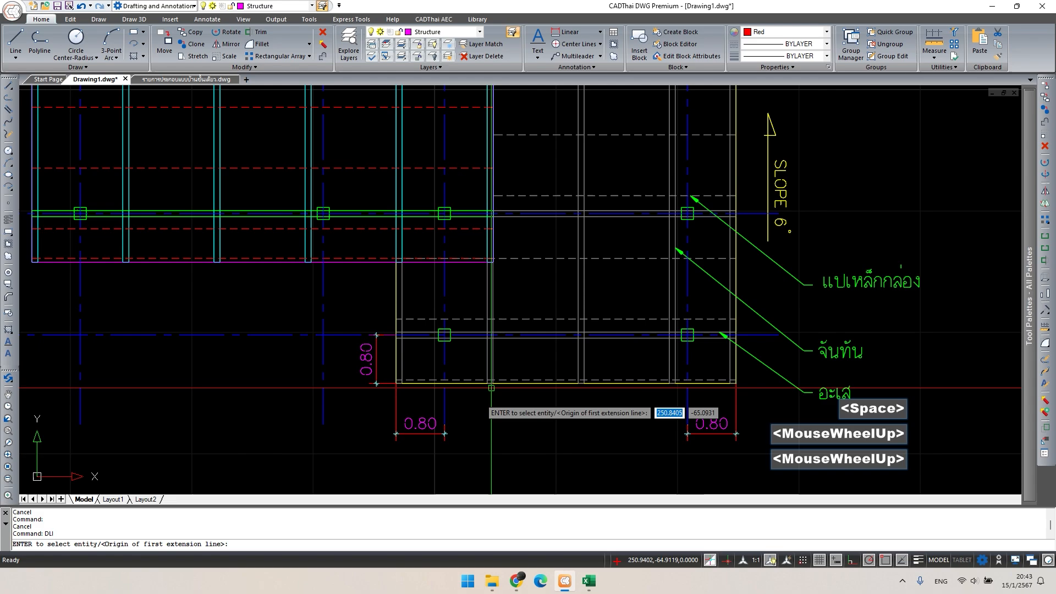
left_click(493, 384)
left_click(585, 386)
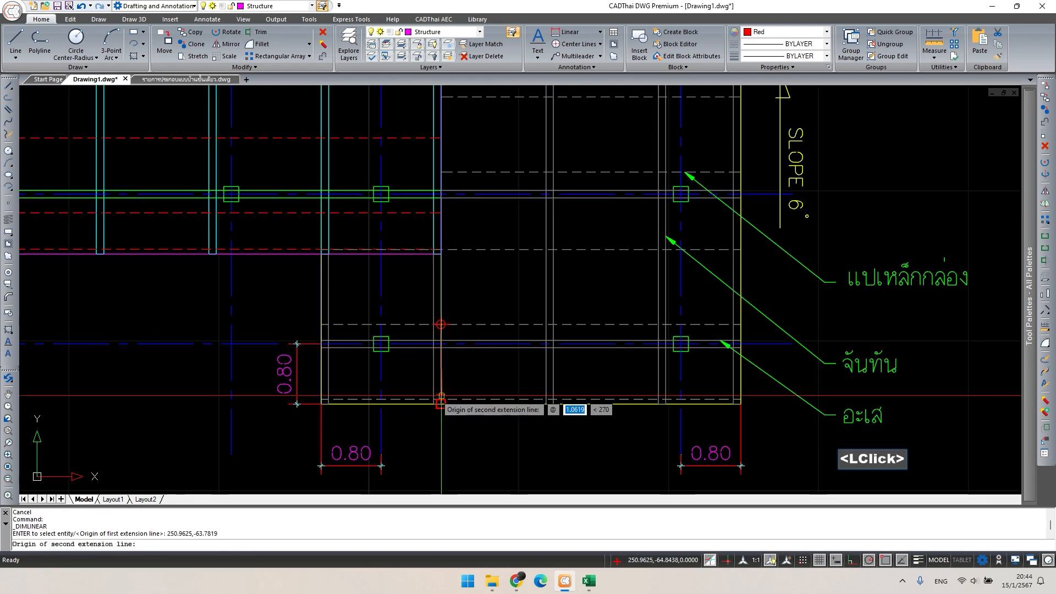
left_click(441, 398)
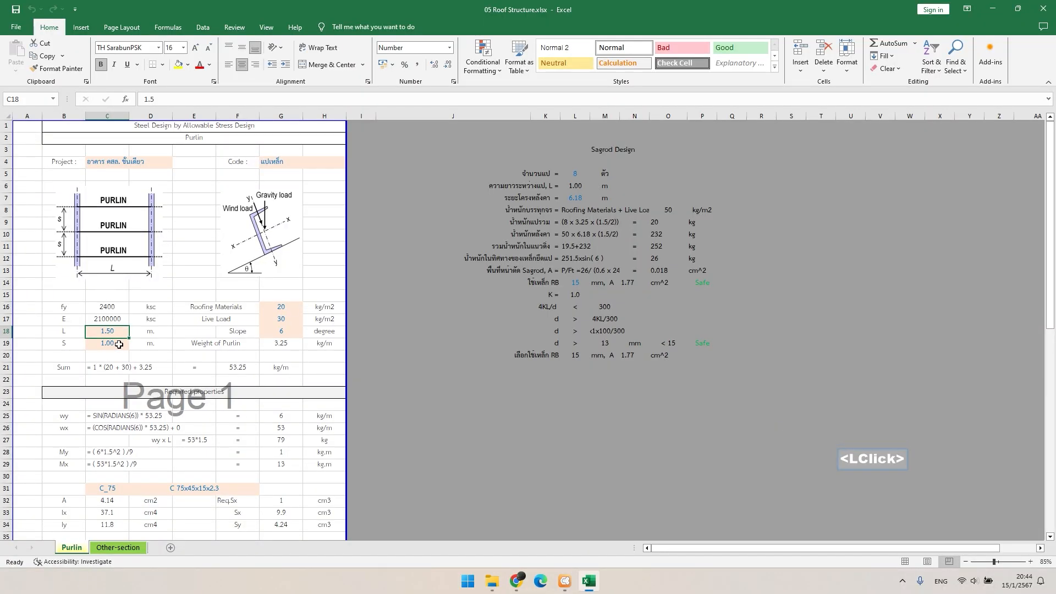
- In the Excel Purlin sheet, set the purlin length L to 1.5 m and the spacing S to 1 m
type("1.5")
key("Return")
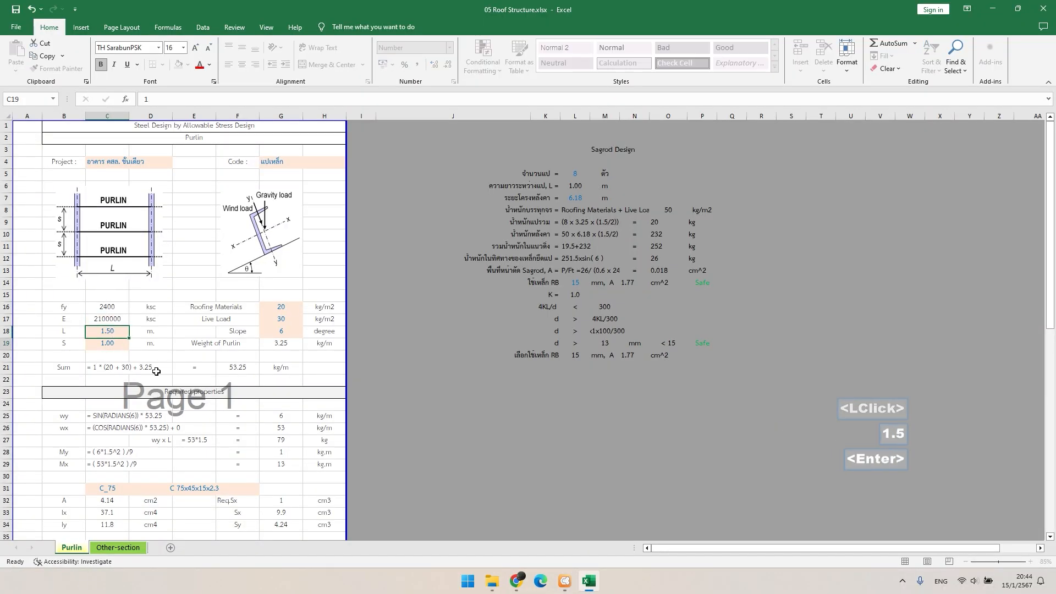
type("1")
key("Return")
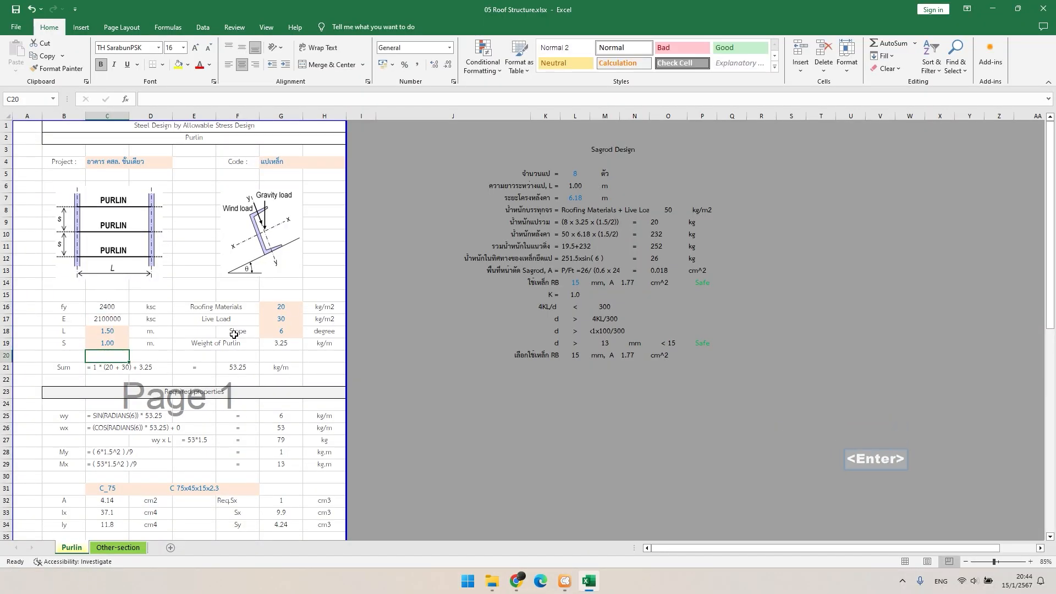
- Enter the roofing materials load on the Purlin sheet as the formula =5+15
left_click(276, 312)
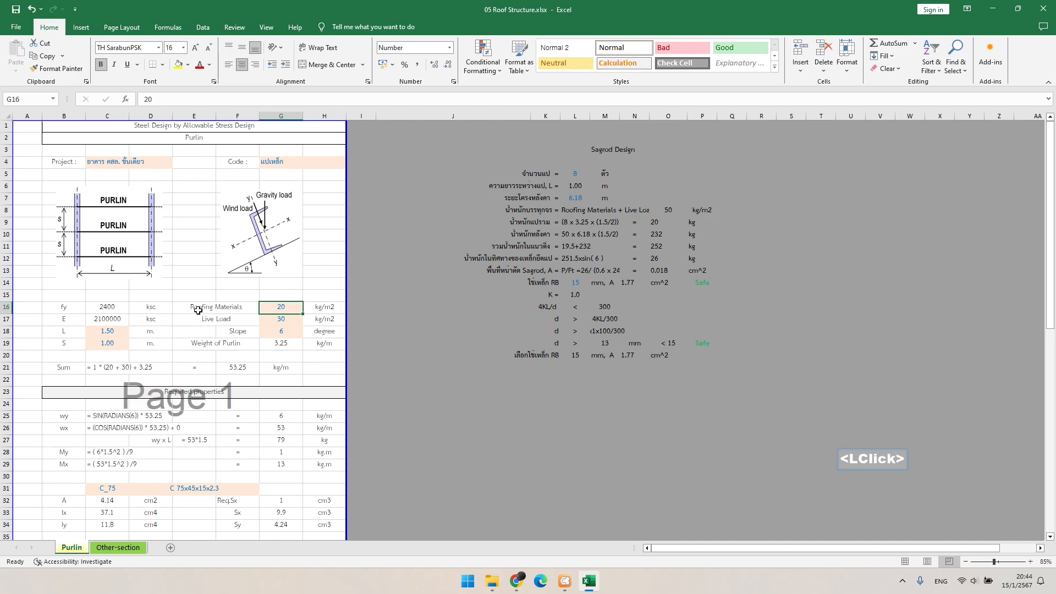
double_click(291, 319)
type("=5+15")
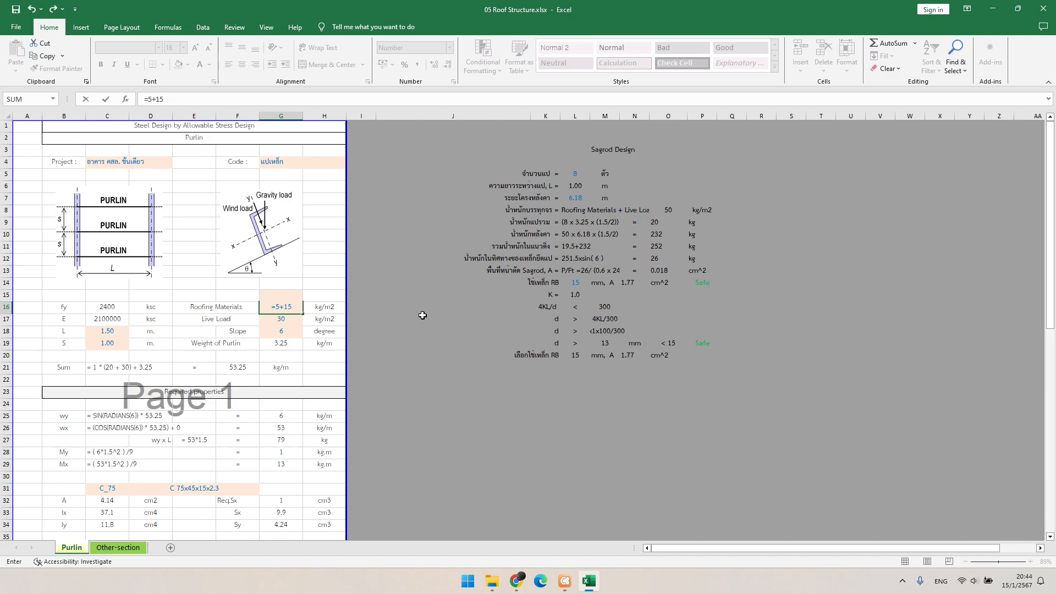
key("Return")
- Check the live load and slope inputs, then compare the slope with the slope arrow on the roof framing plan in CADThai
left_click(287, 320)
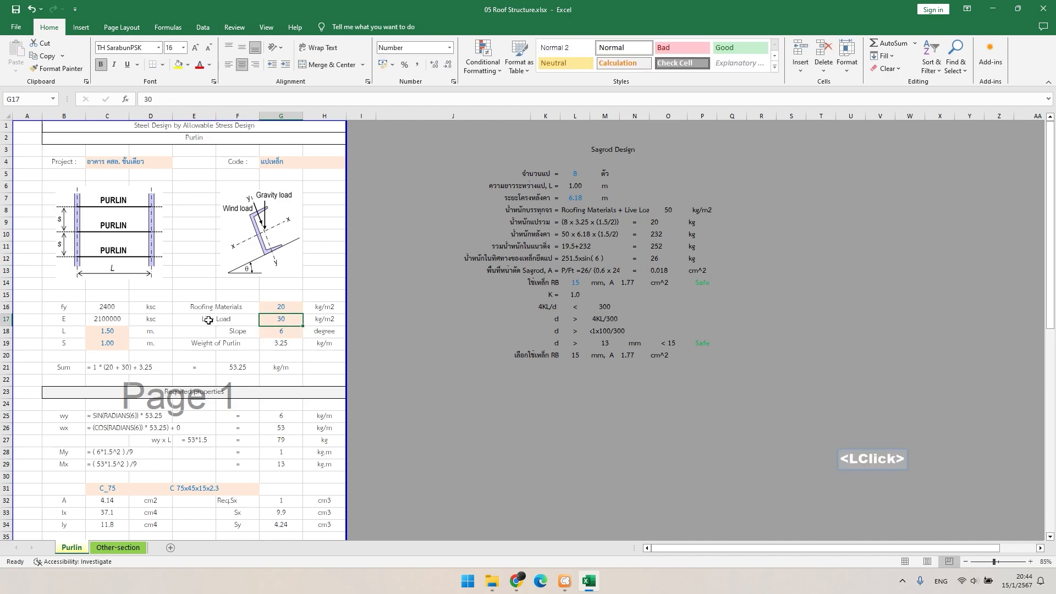
left_click(287, 334)
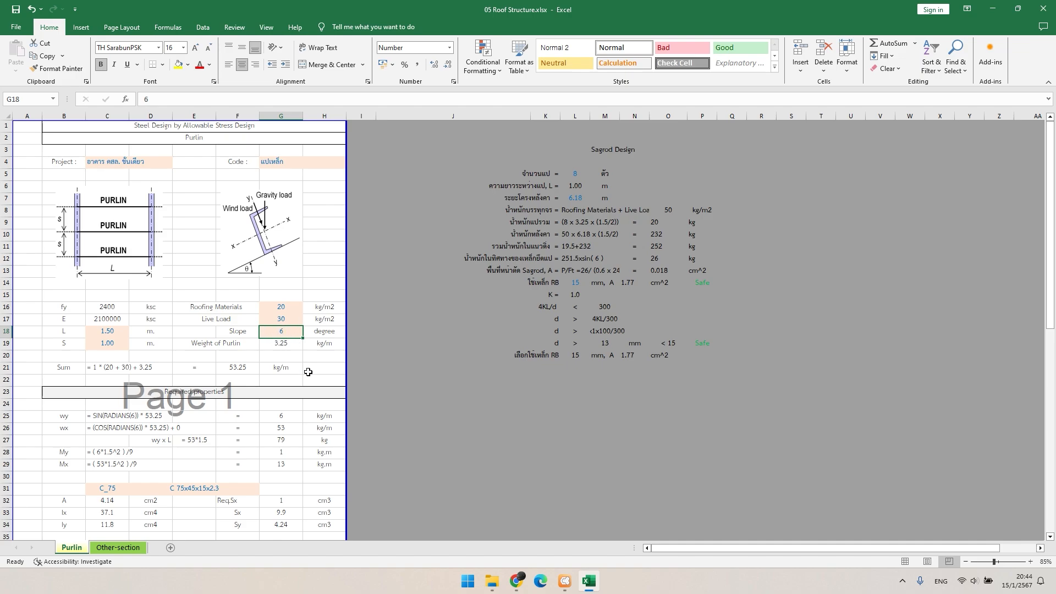
left_click(562, 582)
scroll(563, 189, "down", 5)
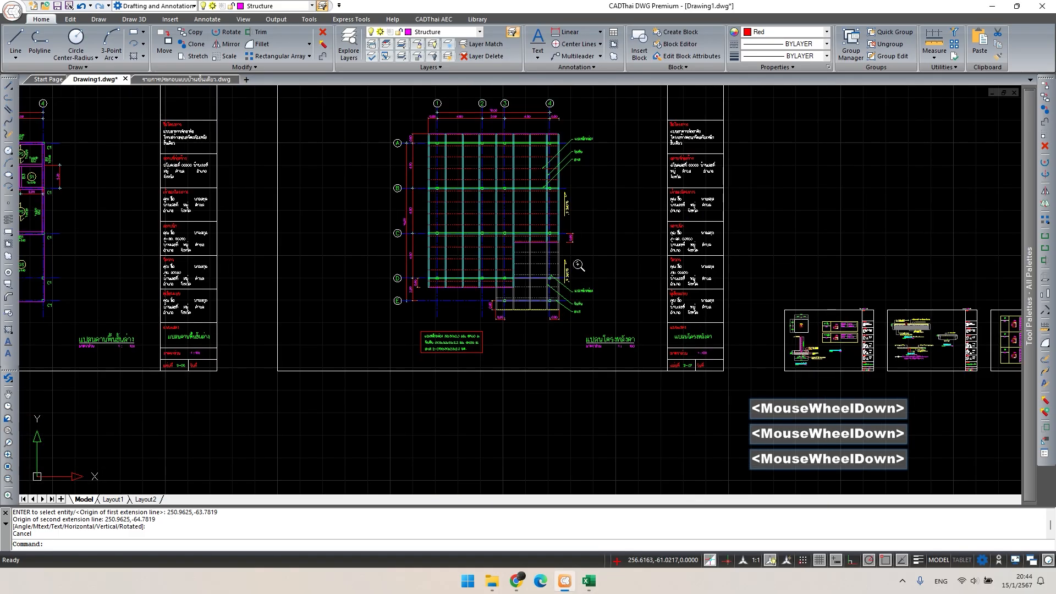
scroll(564, 188, "up", 3)
scroll(566, 353, "up", 4)
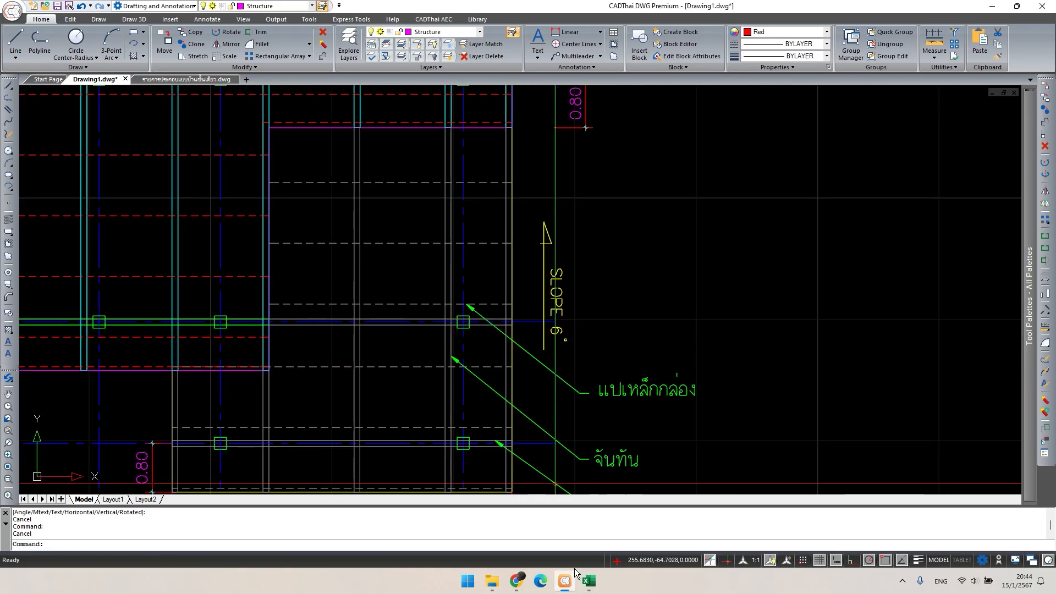
- Return to the Excel Purlin sheet and choose C_75 as the purlin section group
left_click(587, 581)
scroll(370, 325, "down", 3)
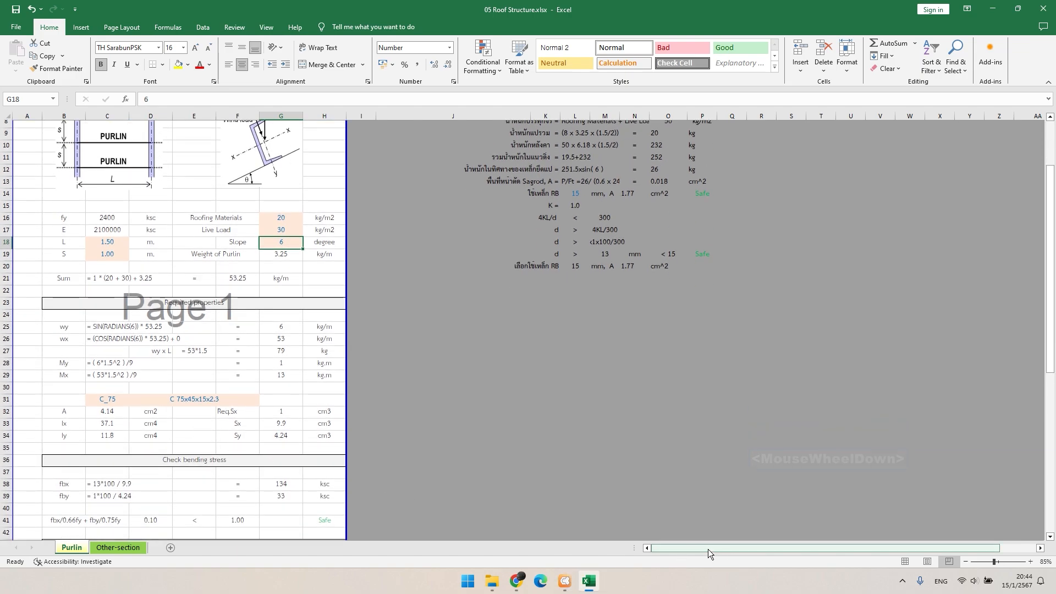
scroll(134, 314, "down", 3)
left_click(108, 310)
left_click(134, 312)
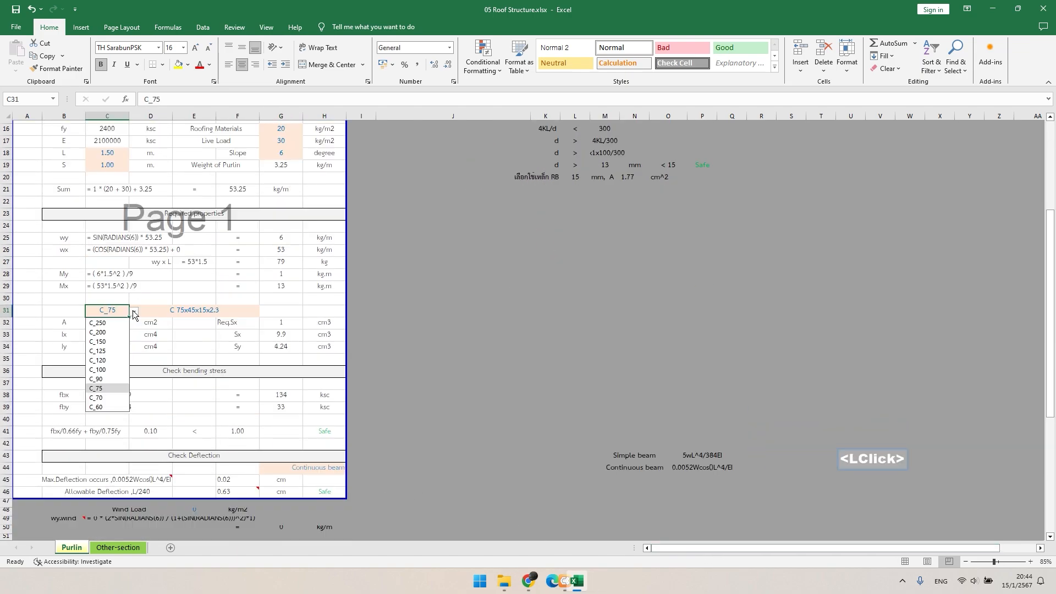
left_click(98, 388)
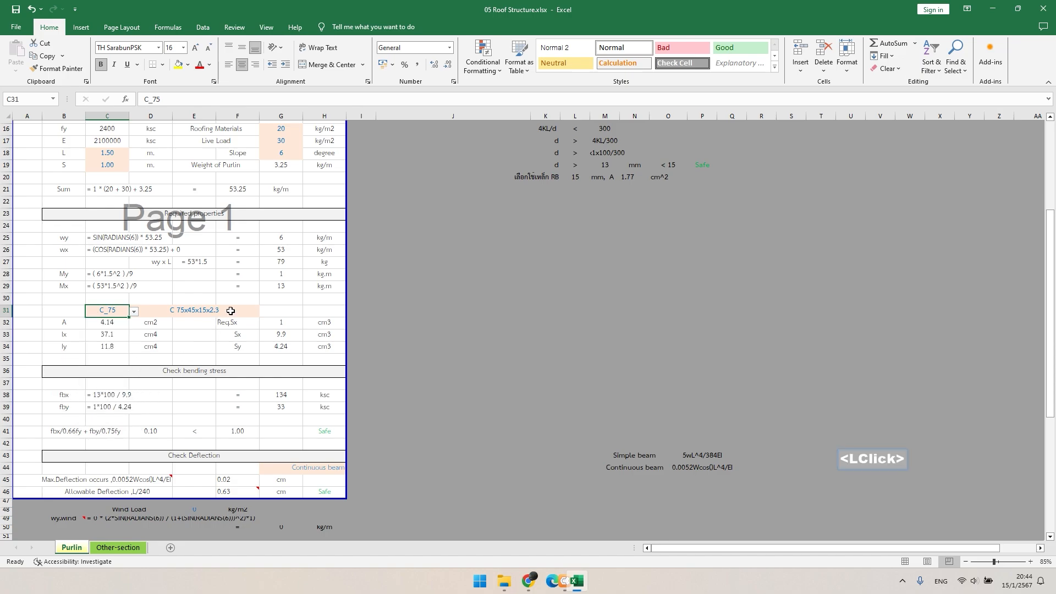
- Try the section size C 75x35x15x2.3 for the purlin
left_click(230, 312)
left_click(264, 313)
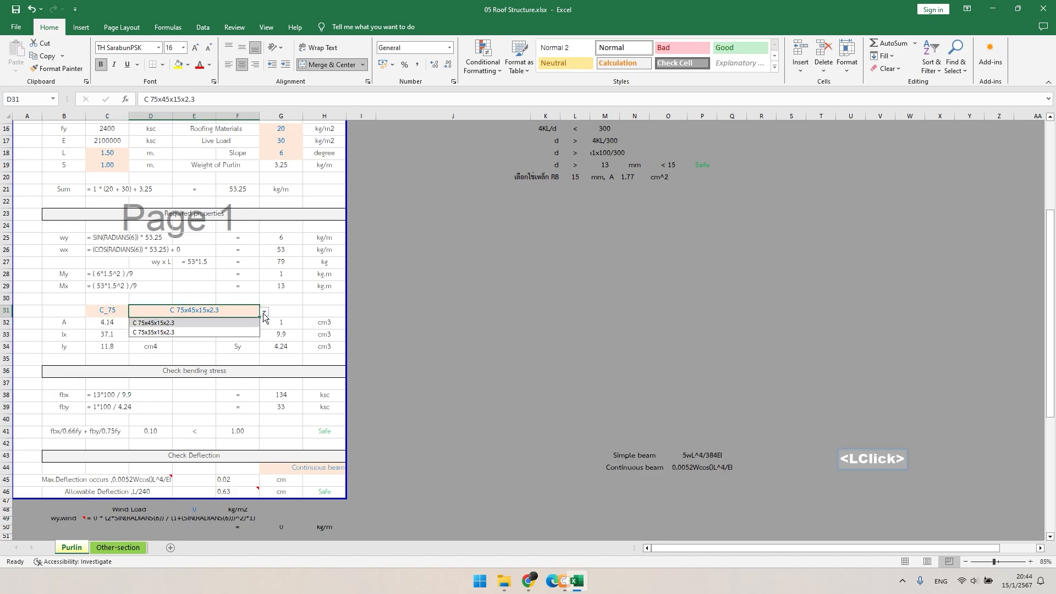
left_click(165, 332)
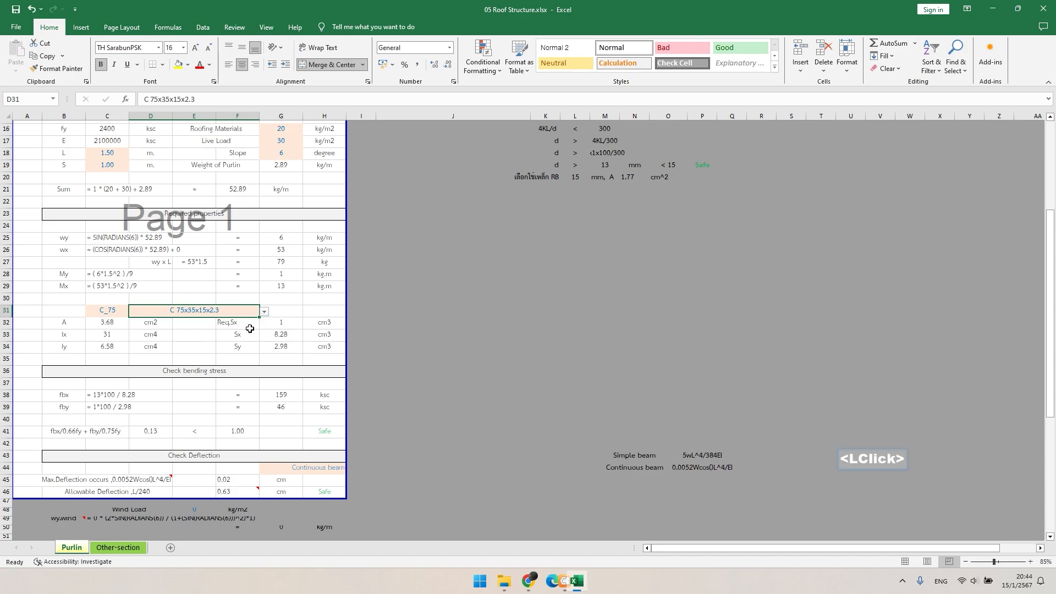
- Set the purlin section size to C 75x45x15x2.3 and review the bending stress and deflection checks
left_click(264, 313)
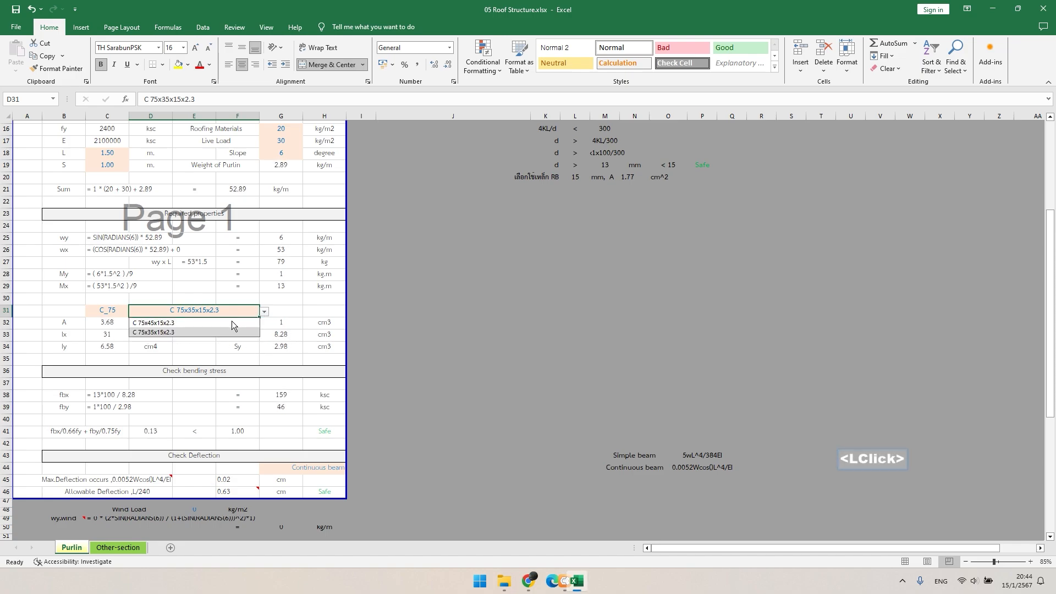
left_click(188, 323)
left_click(414, 386)
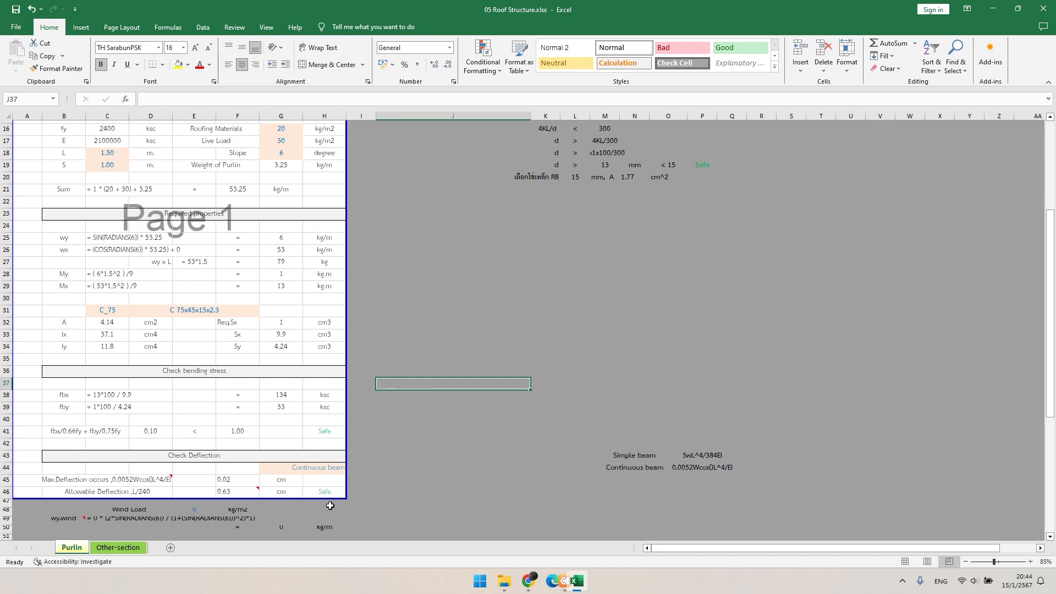
scroll(255, 391, "down", 2)
scroll(158, 434, "up", 7)
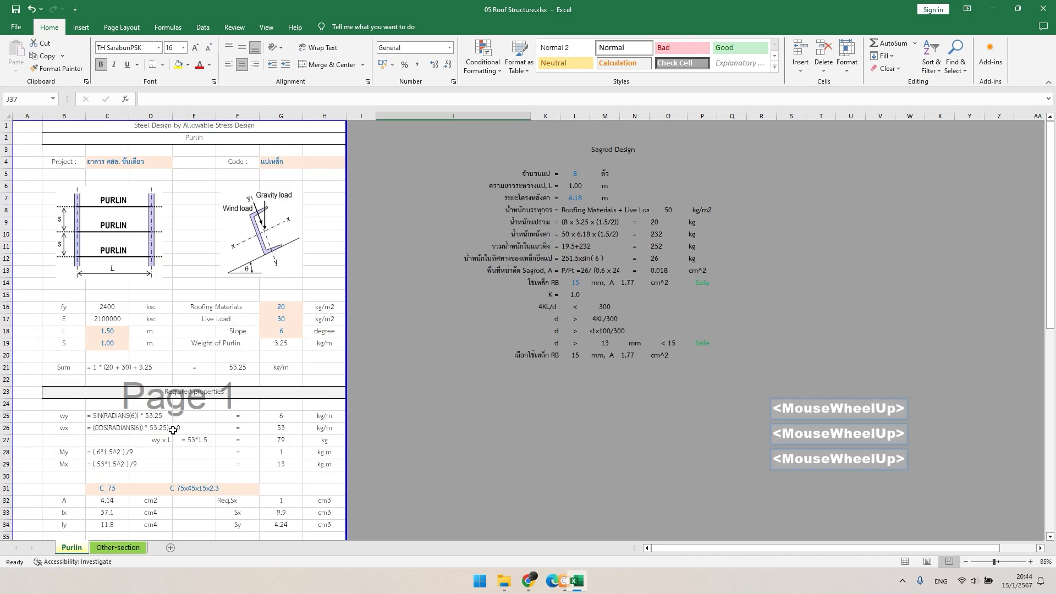
scroll(153, 441, "down", 2)
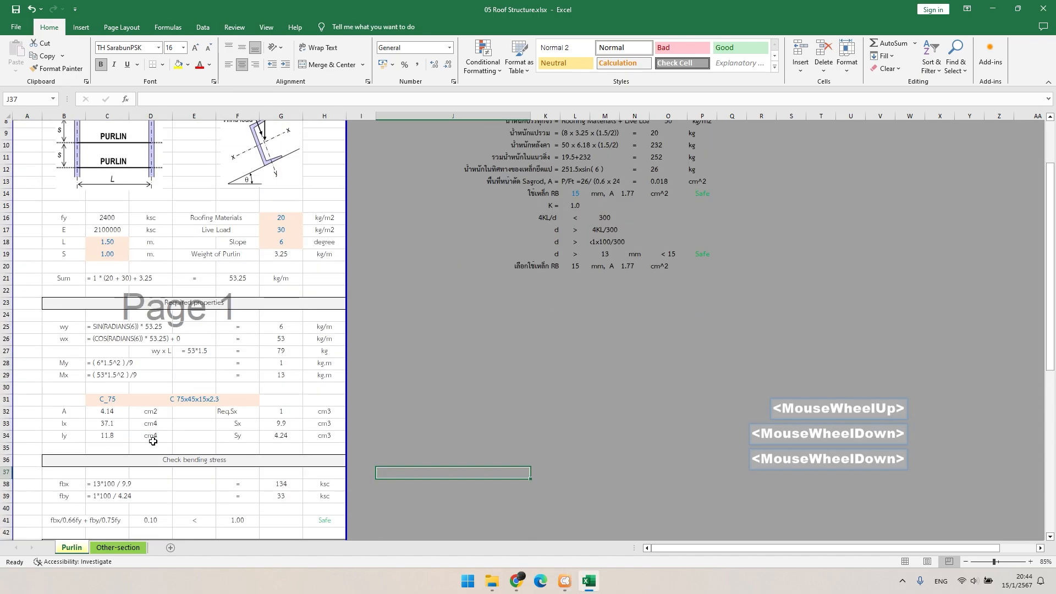
- Copy the chosen purlin section size C 75x45x15x2.3 from the Purlin sheet
left_click(172, 402)
left_click_drag(196, 99, 146, 99)
key("ctrl+c")
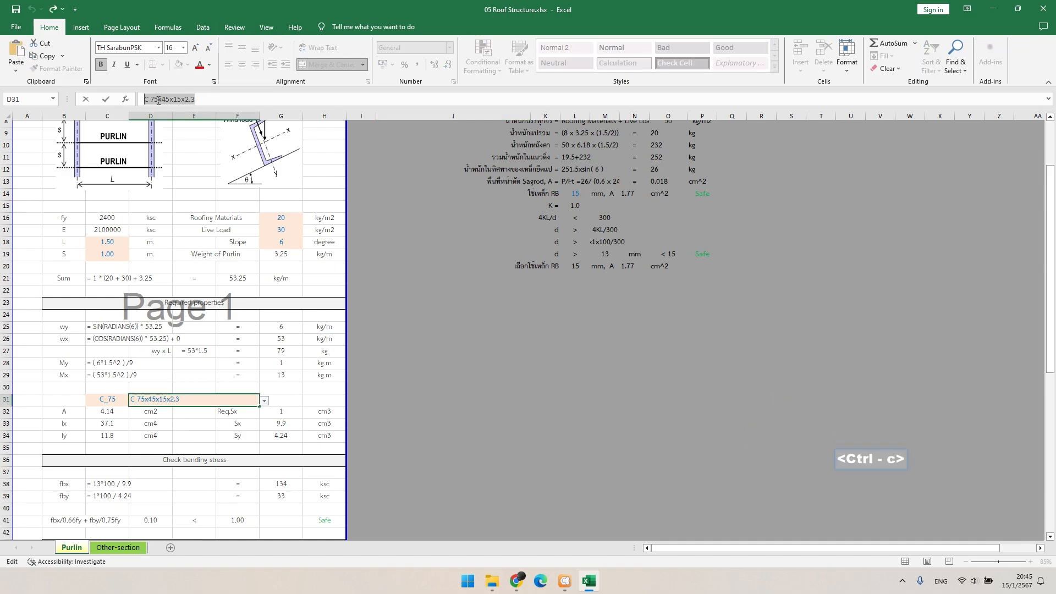
key("Escape")
- Switch to CADThai and change the purlin line of the roof plan's member note to "แปเหล็ก C 75x45x15x2.3 มม. @1.00 ม."
left_click(570, 582)
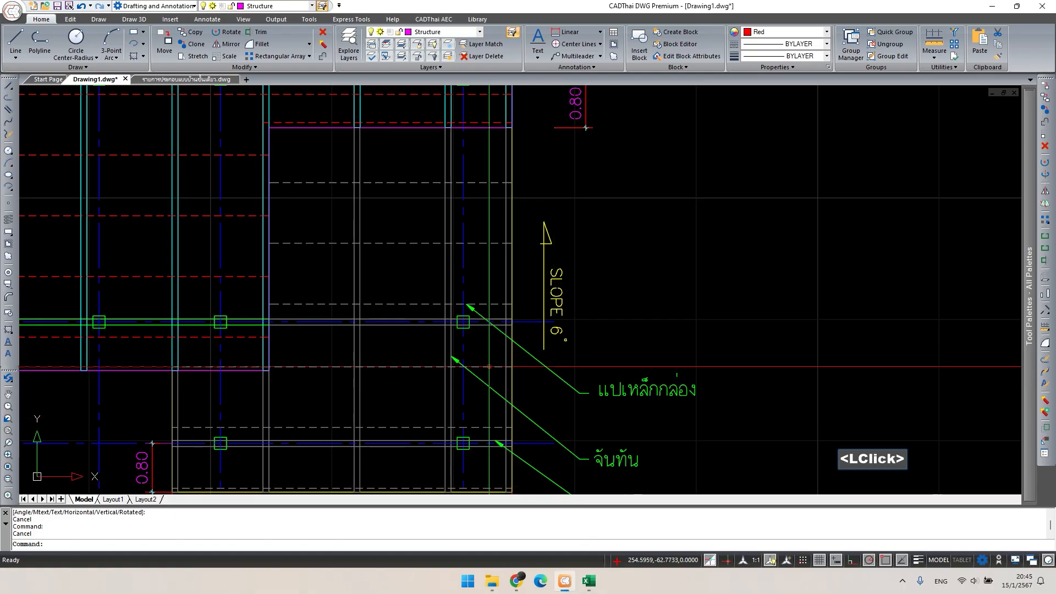
scroll(522, 300, "down", 3)
scroll(522, 300, "down", 1)
middle_click(522, 299)
scroll(345, 337, "up", 3)
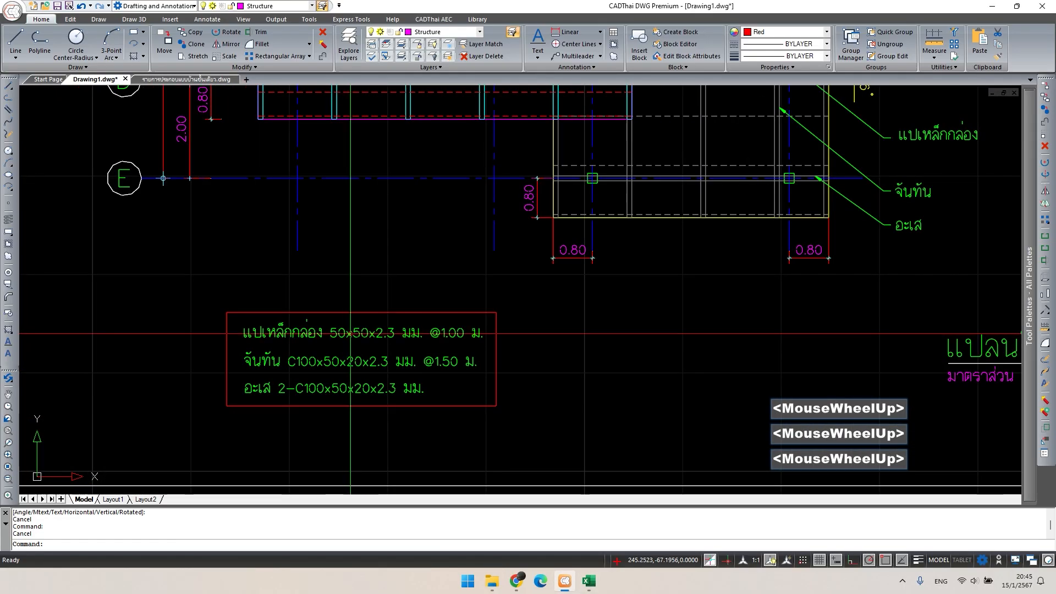
double_click(345, 336)
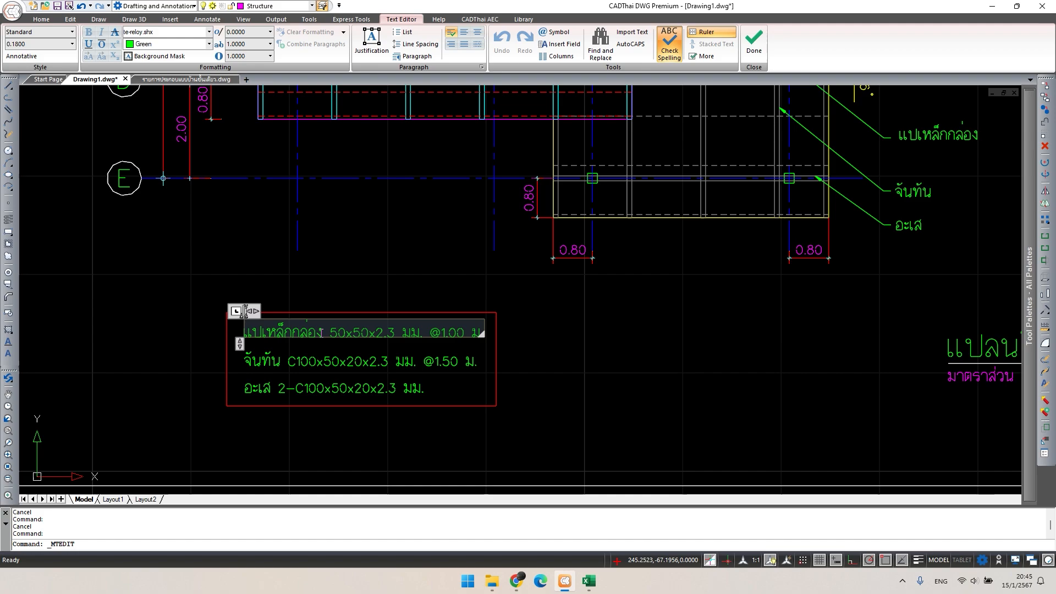
left_click_drag(293, 333, 396, 334)
key("ctrl+v")
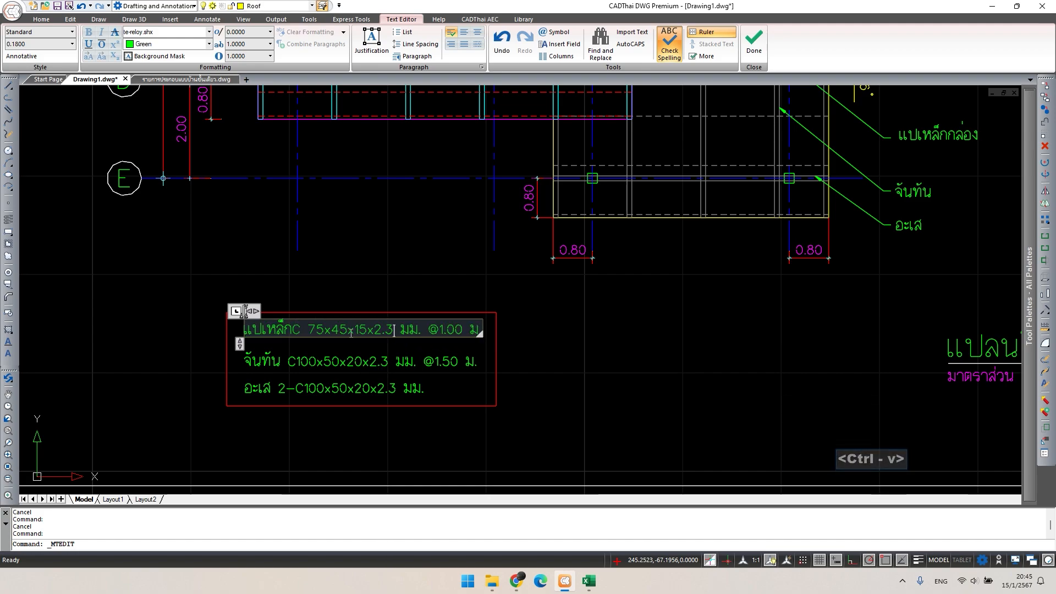
left_click(302, 338)
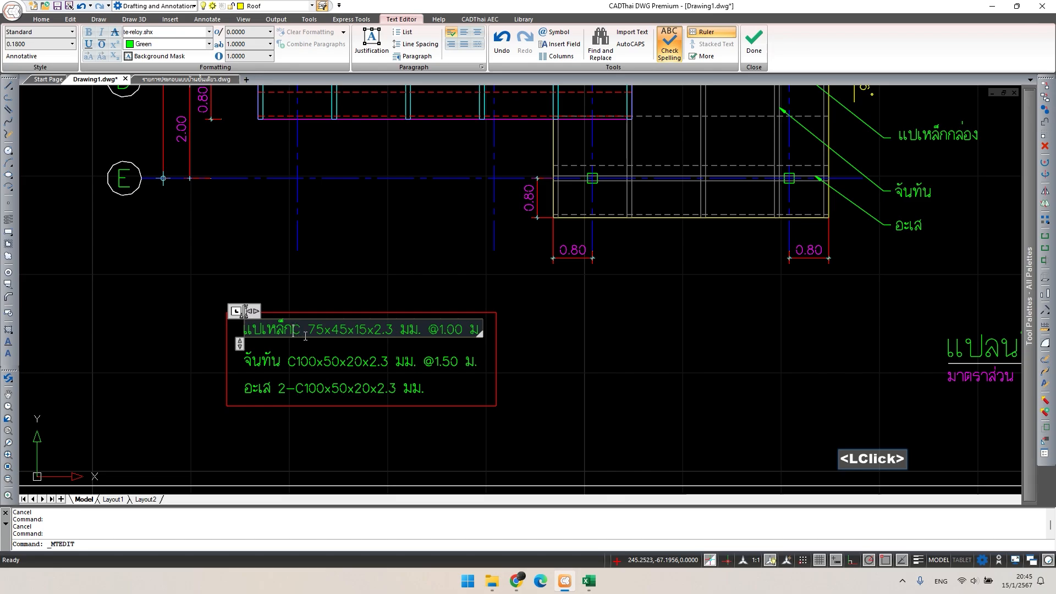
key("Escape")
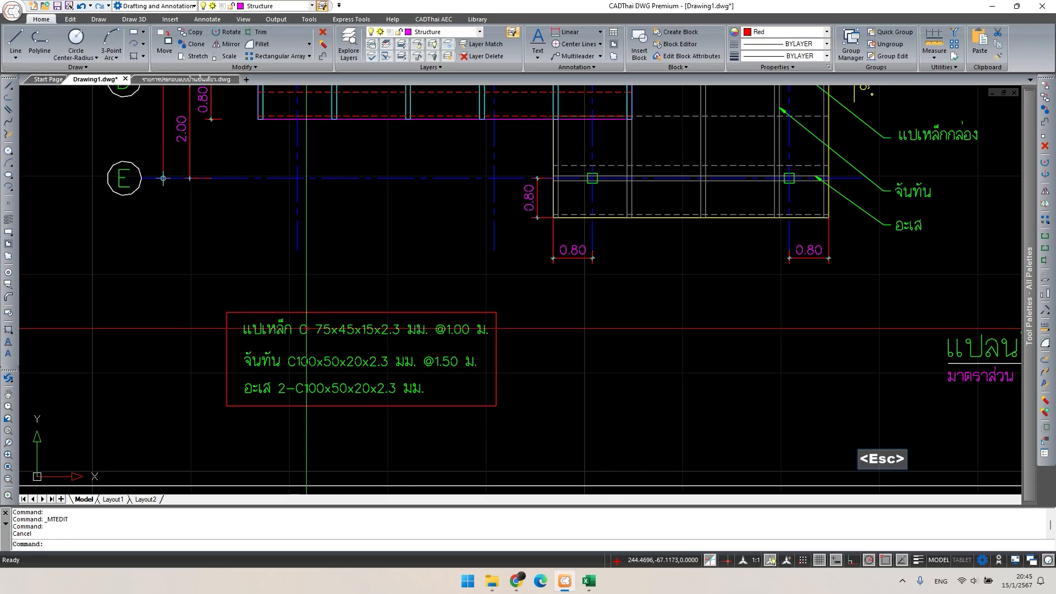
- Change the purlin label above the roof in section B-B to "แปเหล็ก C 75x45x15x2.3 มม. @1.00 ม."
scroll(371, 479, "down", 3)
scroll(453, 302, "down", 3)
middle_click_drag(452, 302, 502, 251)
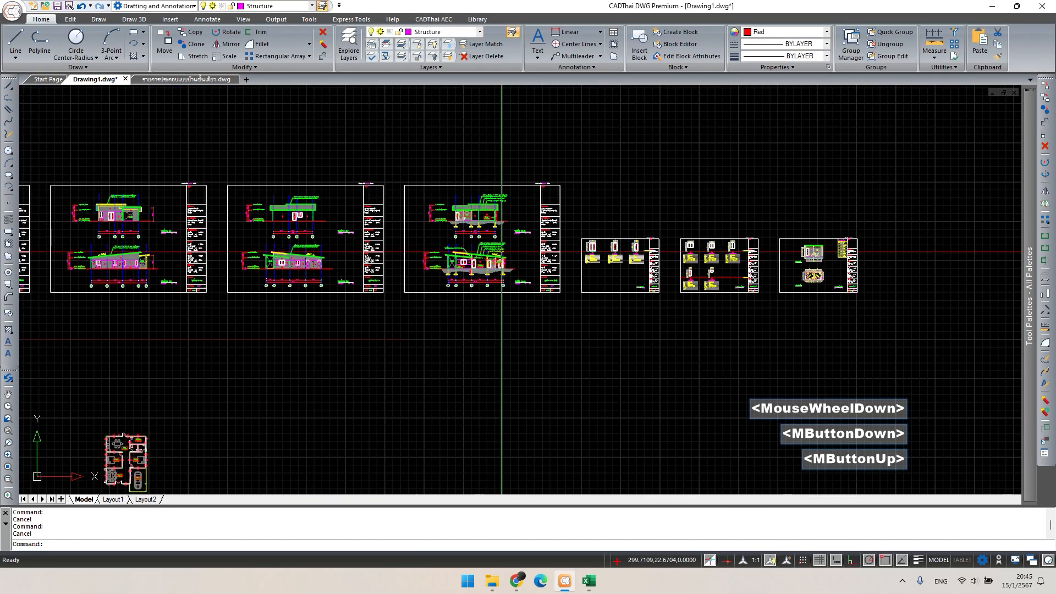
scroll(330, 203, "up", 3)
middle_click_drag(628, 208, 569, 208)
scroll(536, 191, "up", 3)
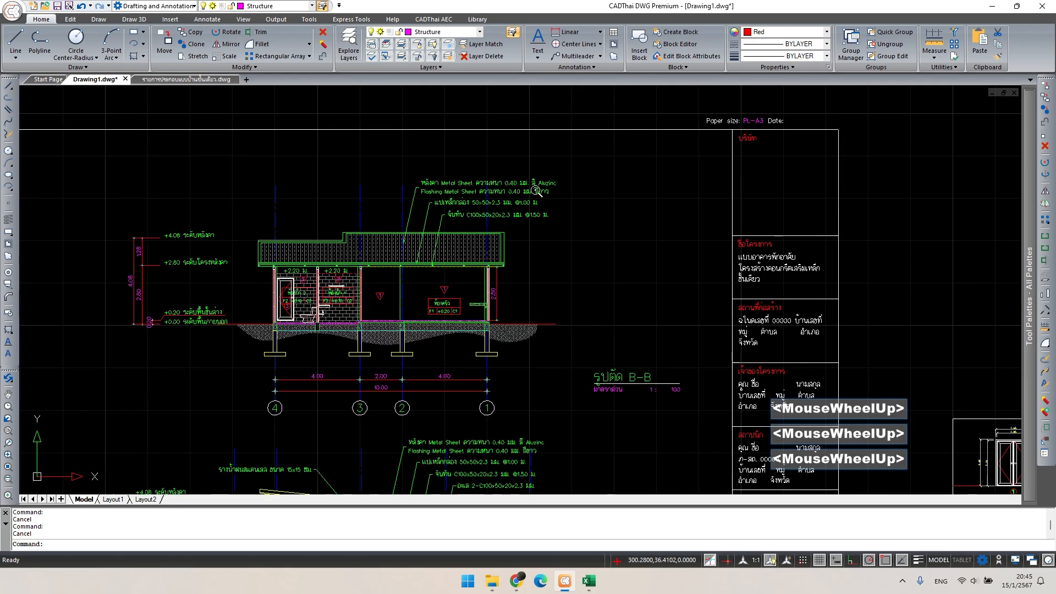
scroll(464, 201, "up", 3)
key("Escape")
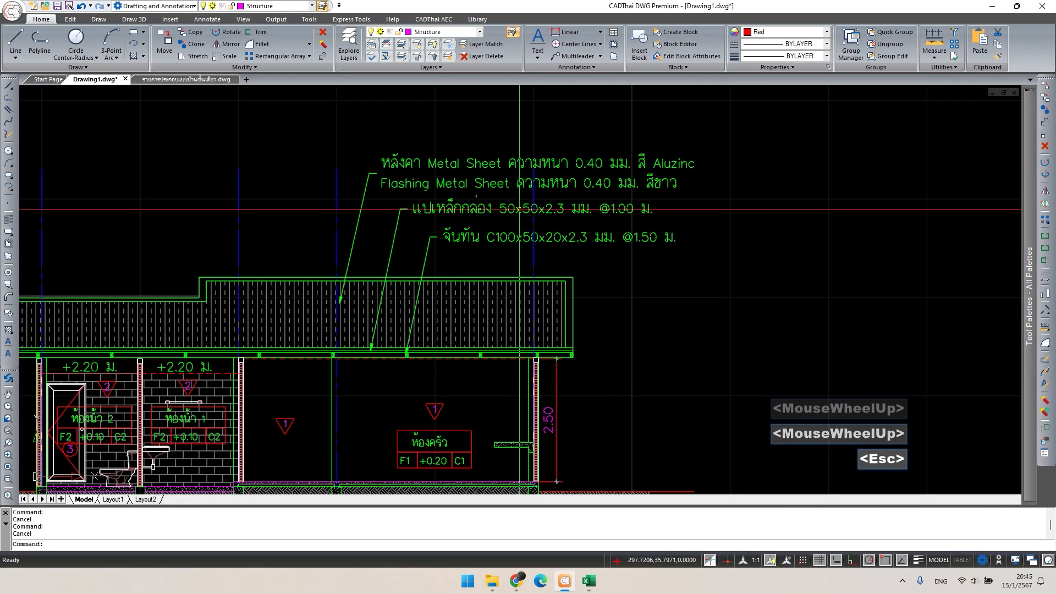
double_click(520, 209)
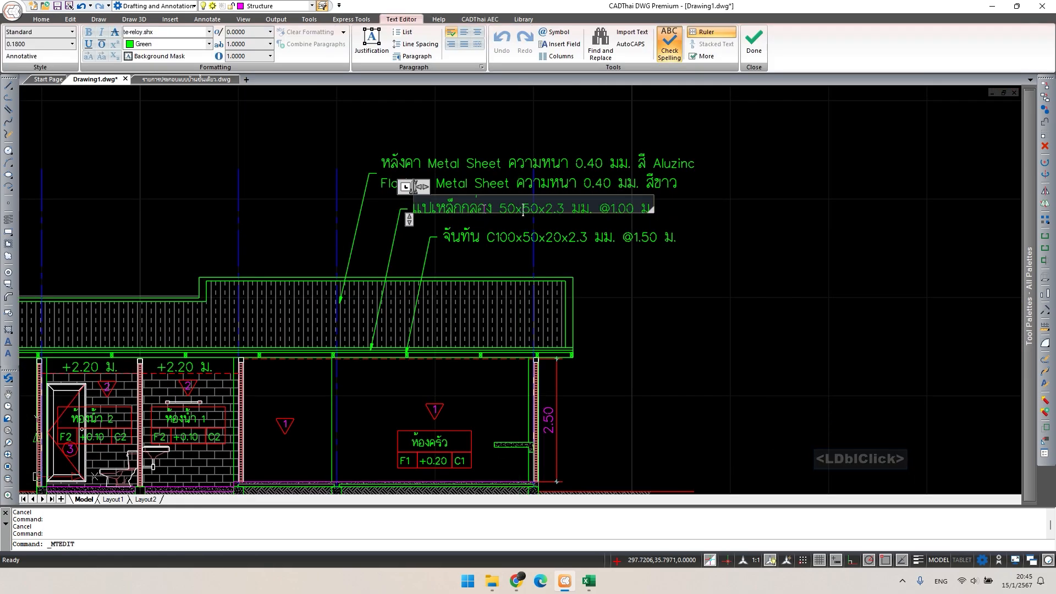
left_click_drag(464, 209, 573, 209)
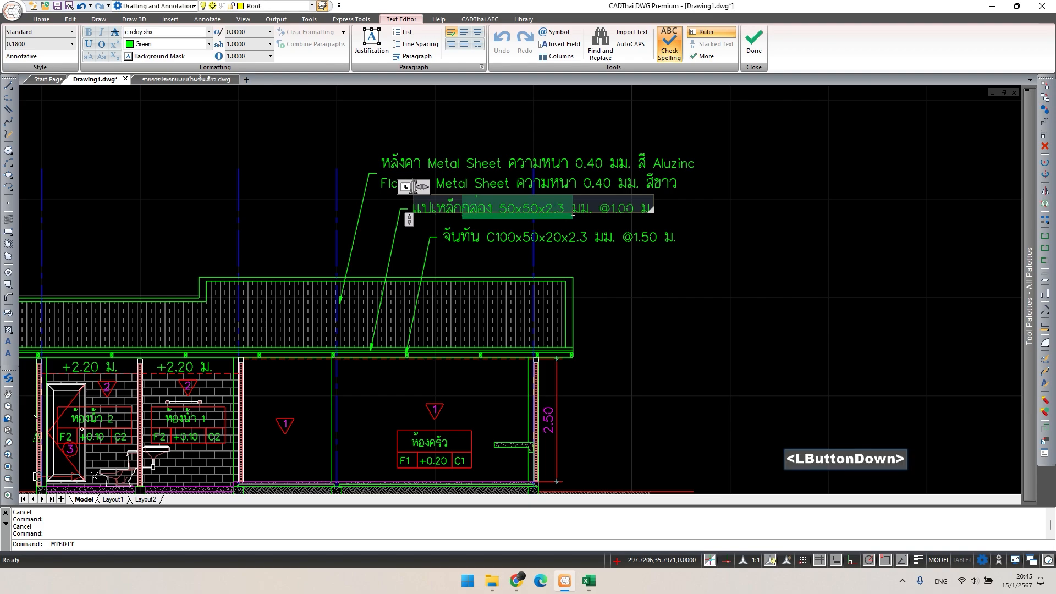
key("ctrl+v")
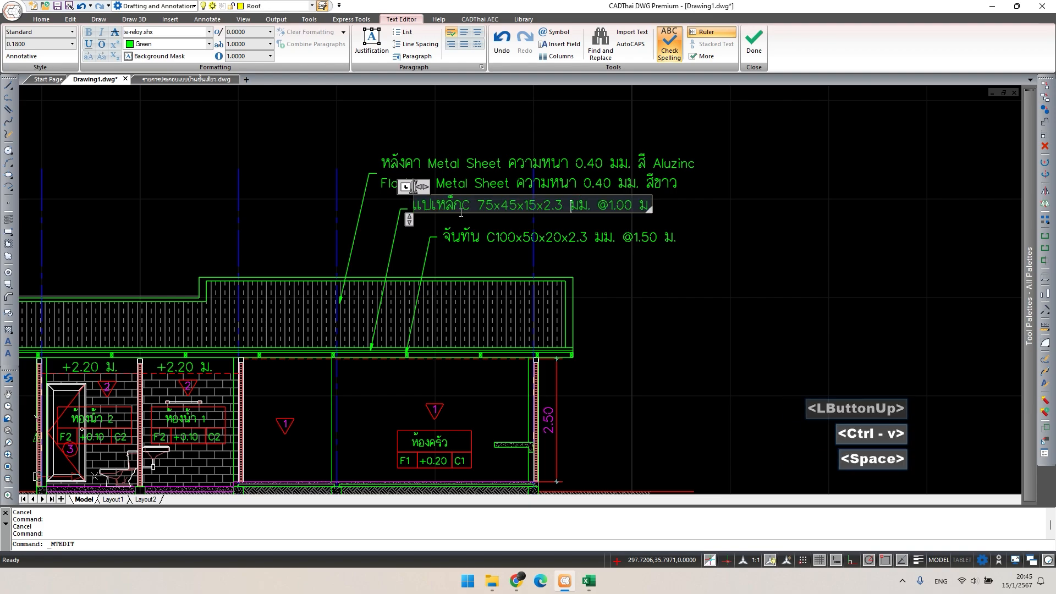
left_click(464, 207)
left_click(688, 331)
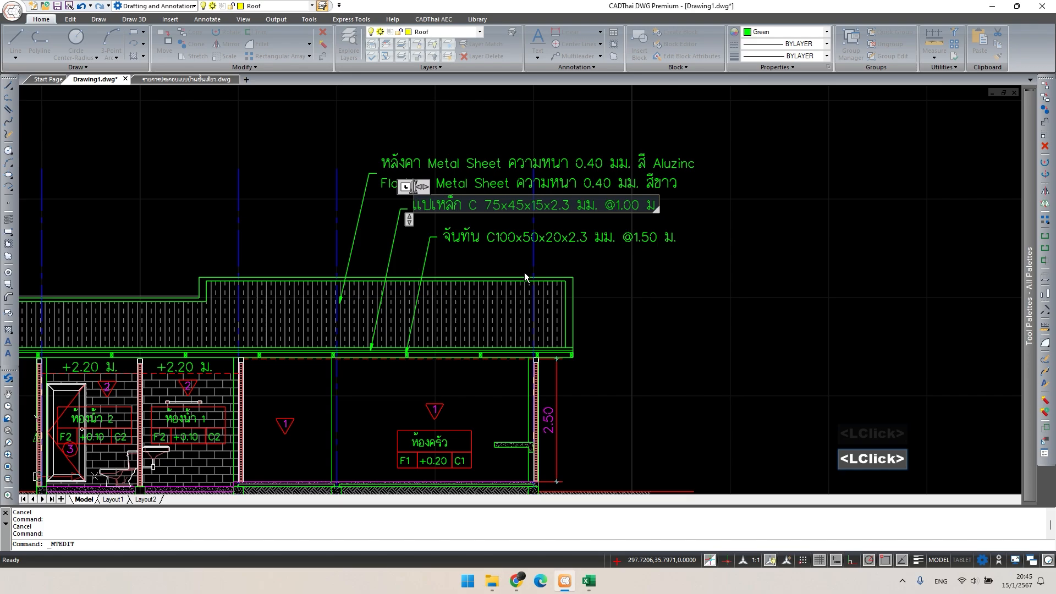
- Move the purlin label in section B-B down about 0.10 units to line up with its leader
scroll(516, 289, "up", 3)
type("m")
key("space")
left_click(412, 226)
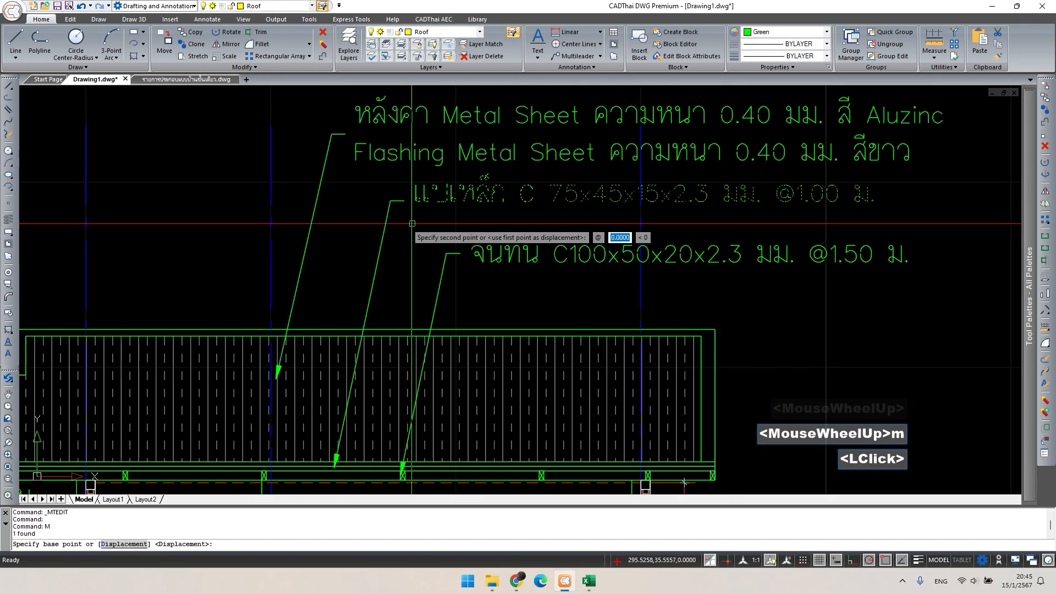
left_click(411, 227)
- Change the purlin label in the sloped-roof section below B-B to "แปเหล็ก C 75x45x15x2.3 มม. @1.00 ม."
scroll(411, 231, "down", 3)
middle_click_drag(495, 473, 493, 275)
scroll(493, 433, "up", 3)
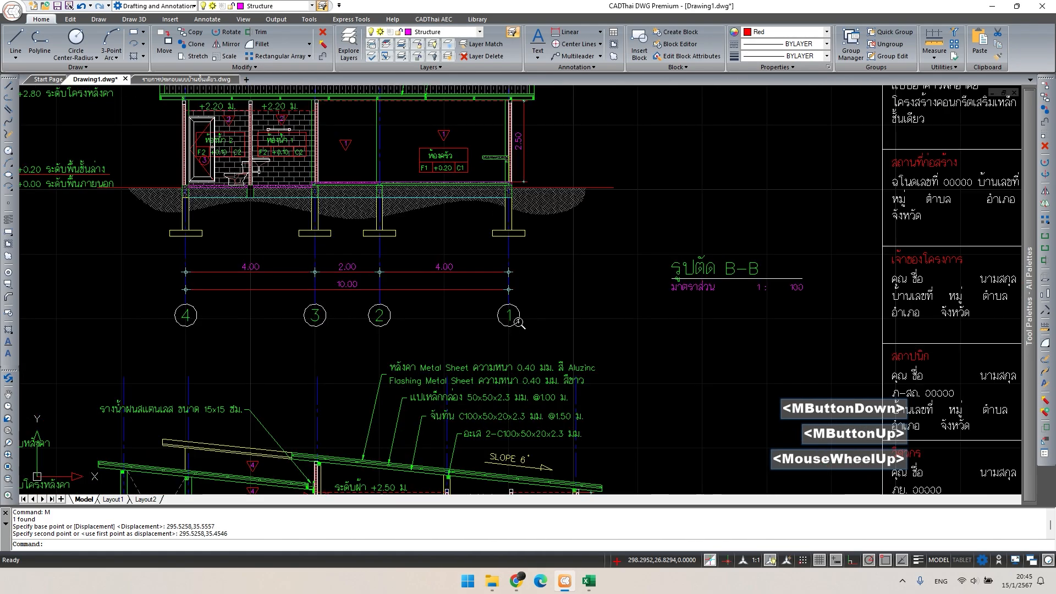
middle_click_drag(493, 433, 493, 344)
double_click(421, 315)
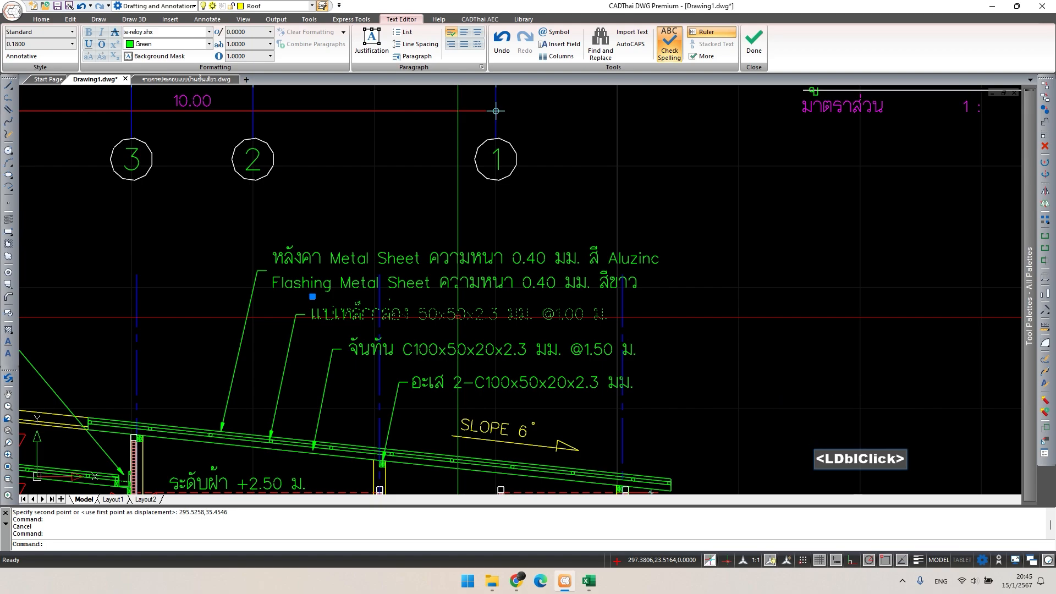
left_click_drag(372, 315, 544, 315)
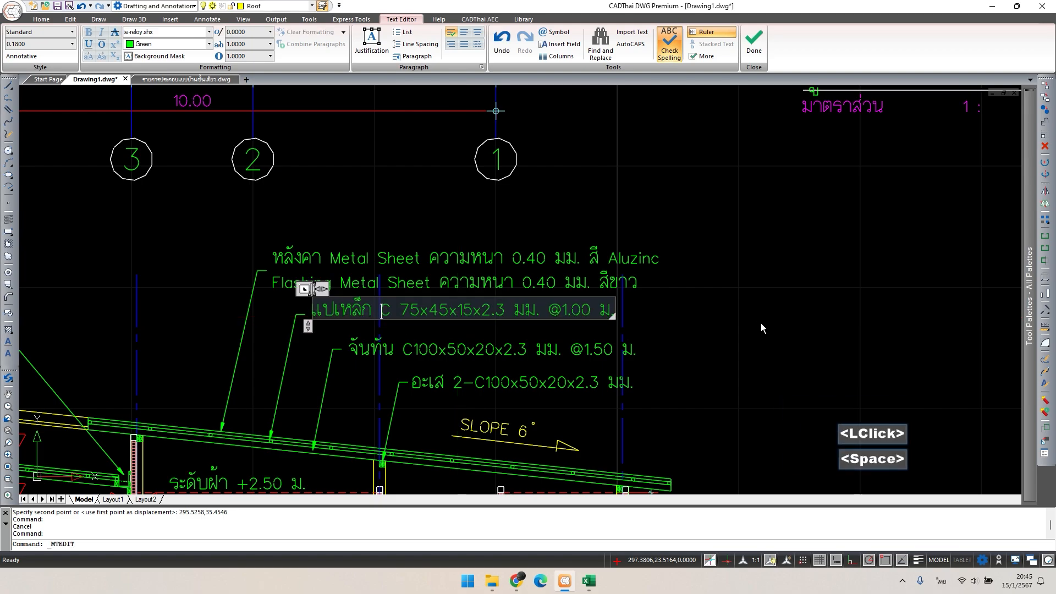
left_click(761, 323)
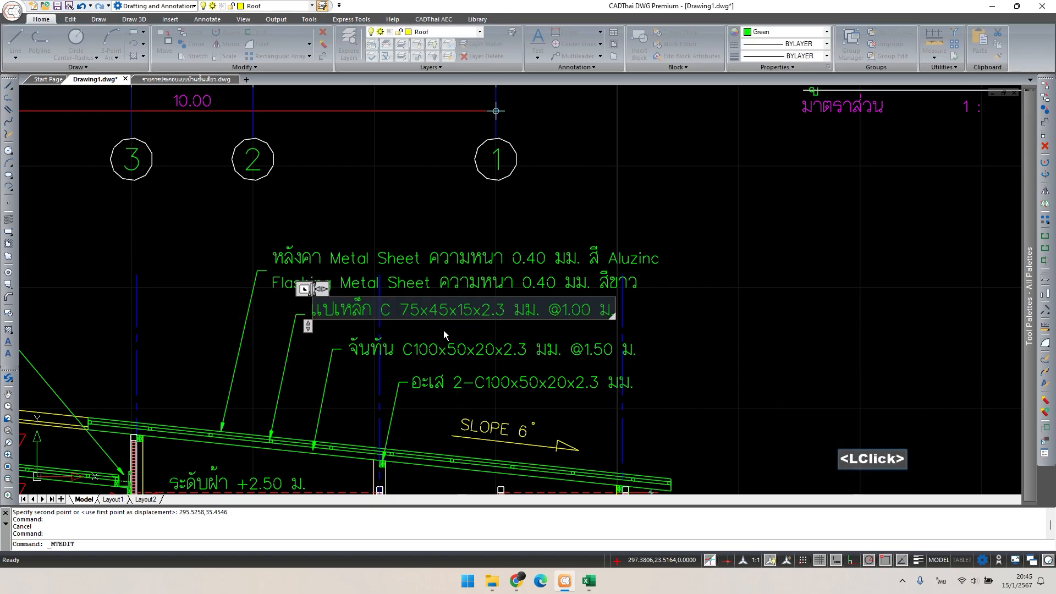
key("Escape")
- Move the purlin label in the sloped-roof section down about 0.10 units to line up with its leader
left_click(335, 312)
left_click(322, 328)
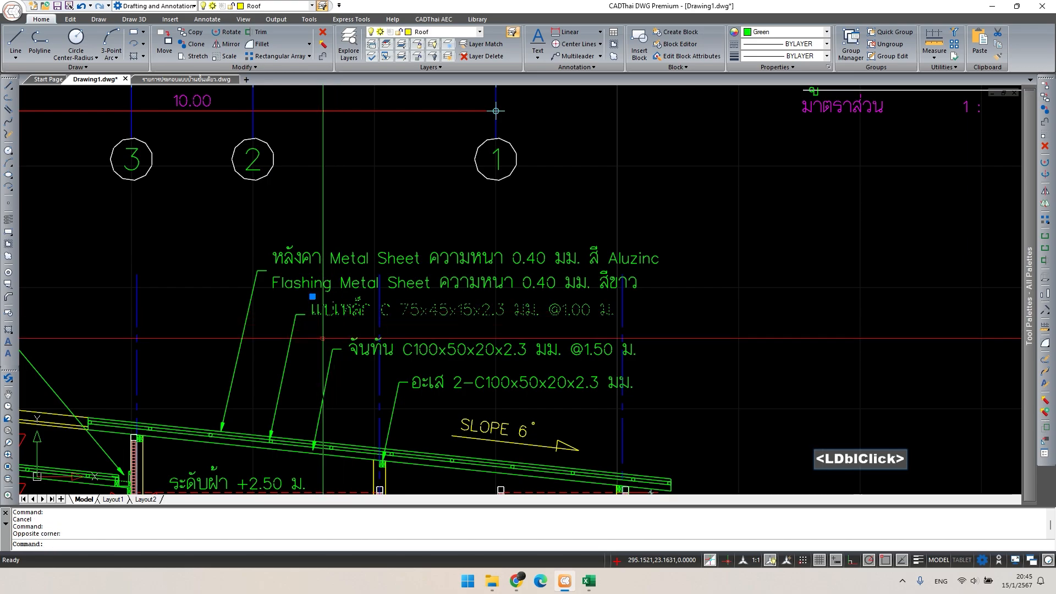
scroll(319, 326, "up", 1)
type("m")
key("space")
scroll(565, 287, "down", 1)
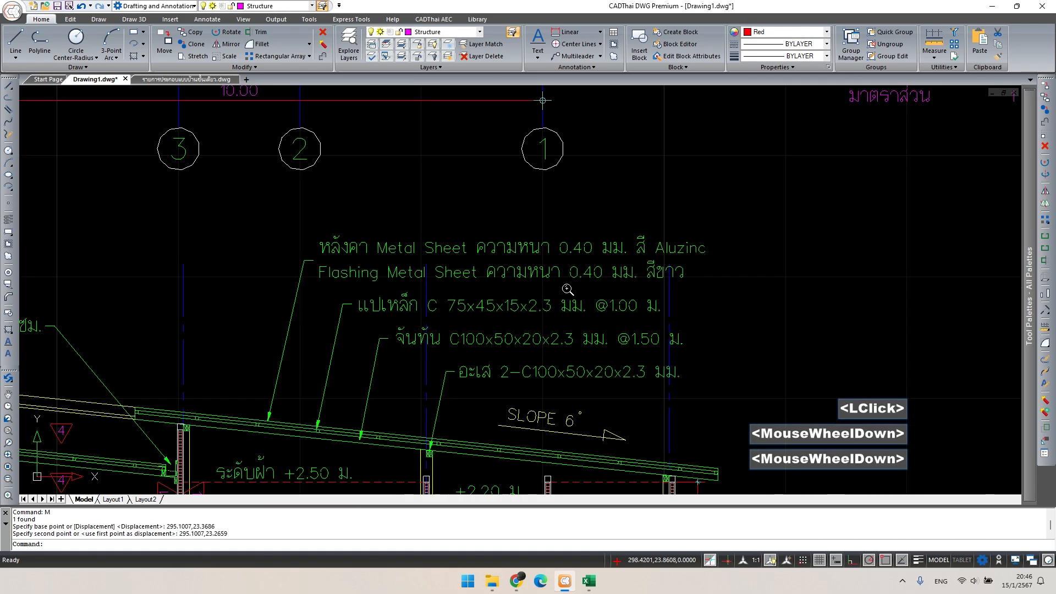
scroll(567, 289, "down", 1)
key("Escape")
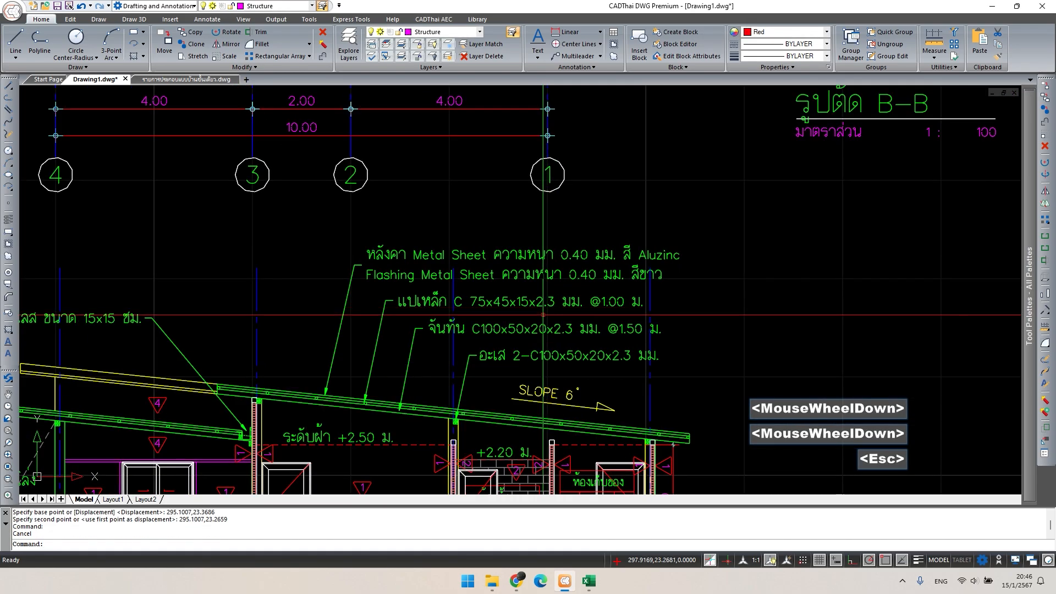
- Check the rafter size in the roof plan's member note, then switch to Excel and open the Other-section sheet for จันทันเหล็ก
scroll(567, 288, "down", 10)
scroll(471, 290, "up", 12)
middle_click_drag(463, 295, 374, 329)
key("Escape")
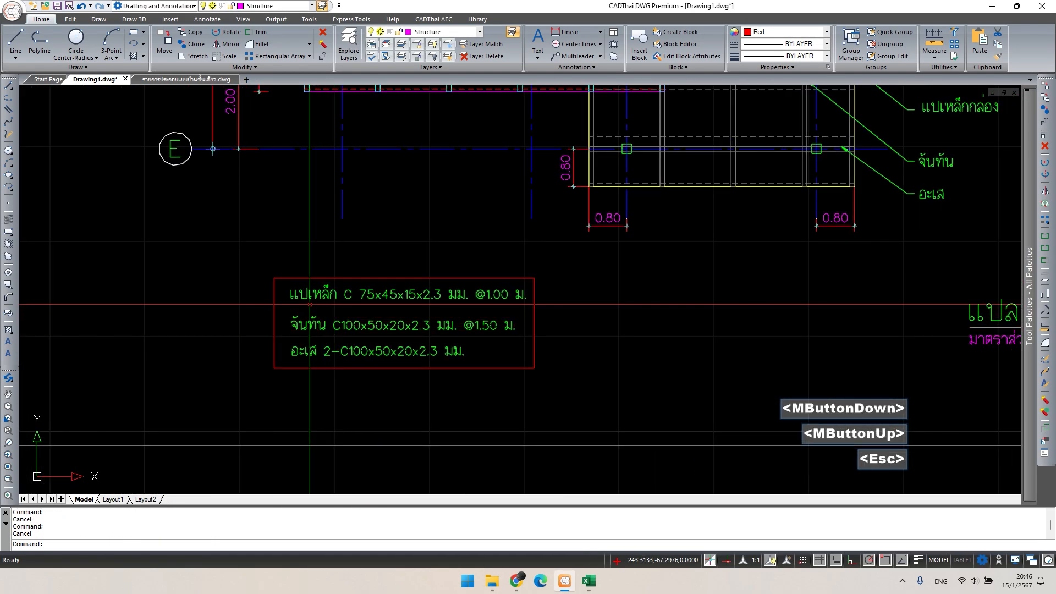
left_click(591, 582)
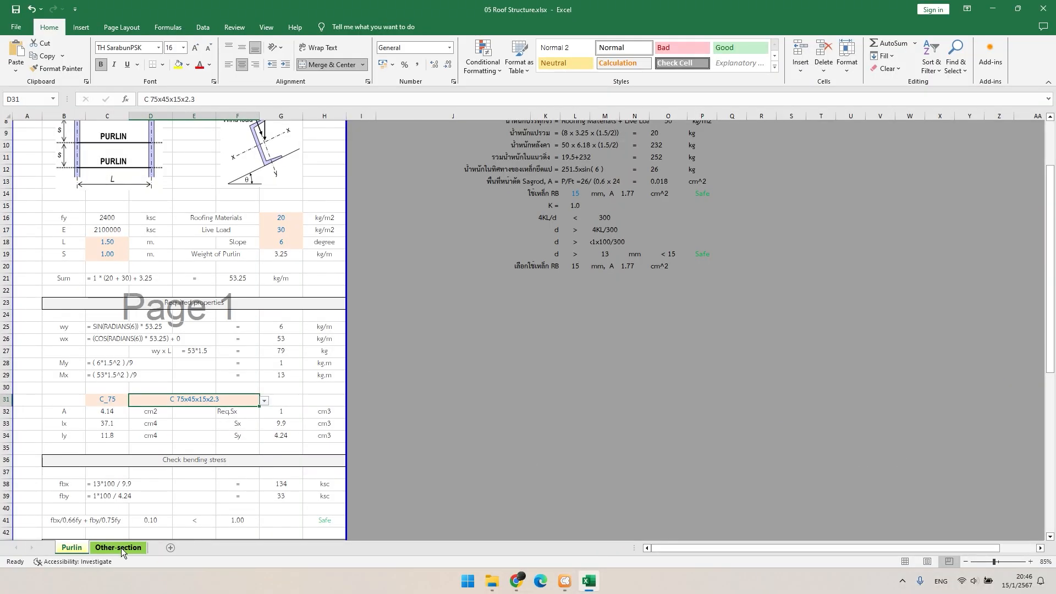
left_click(119, 548)
scroll(303, 300, "up", 3)
left_click(345, 177)
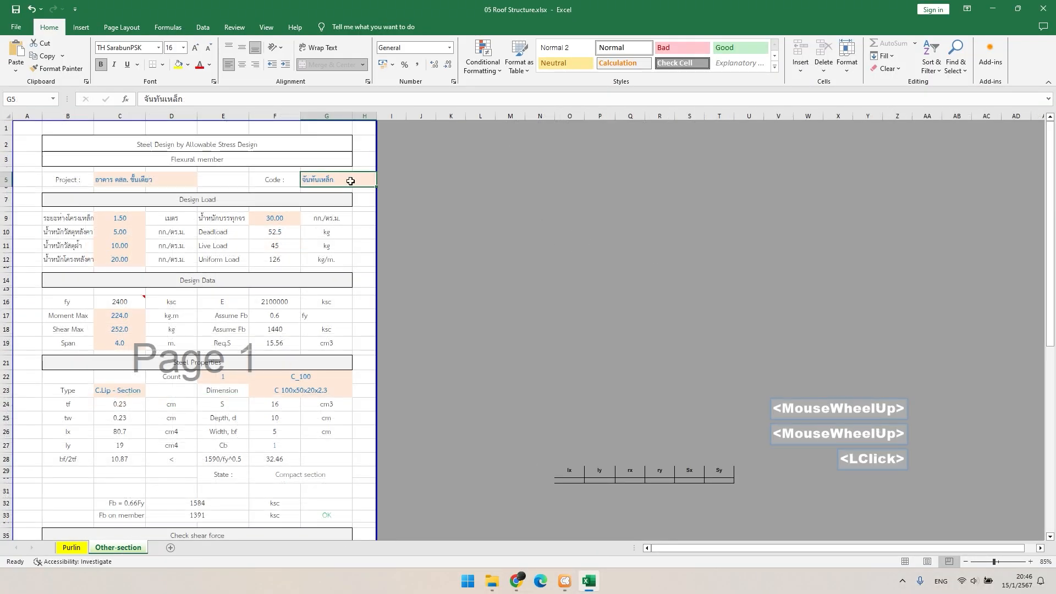
- Check the rafter spacing and roofing weight inputs, then set the ceiling material weight to 15 kg/m²
left_click(121, 216)
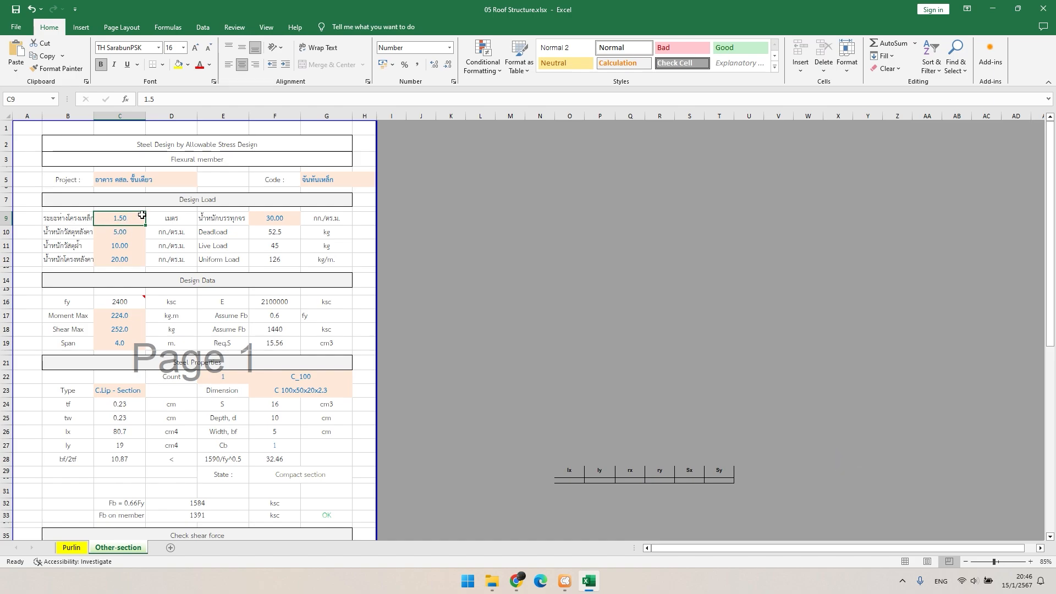
left_click(125, 235)
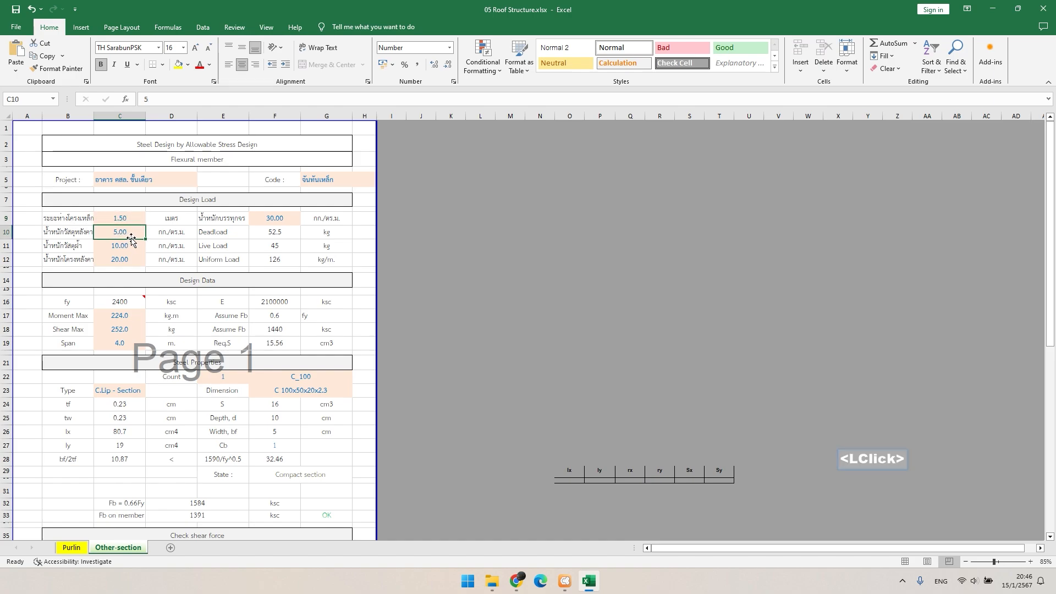
left_click(130, 249)
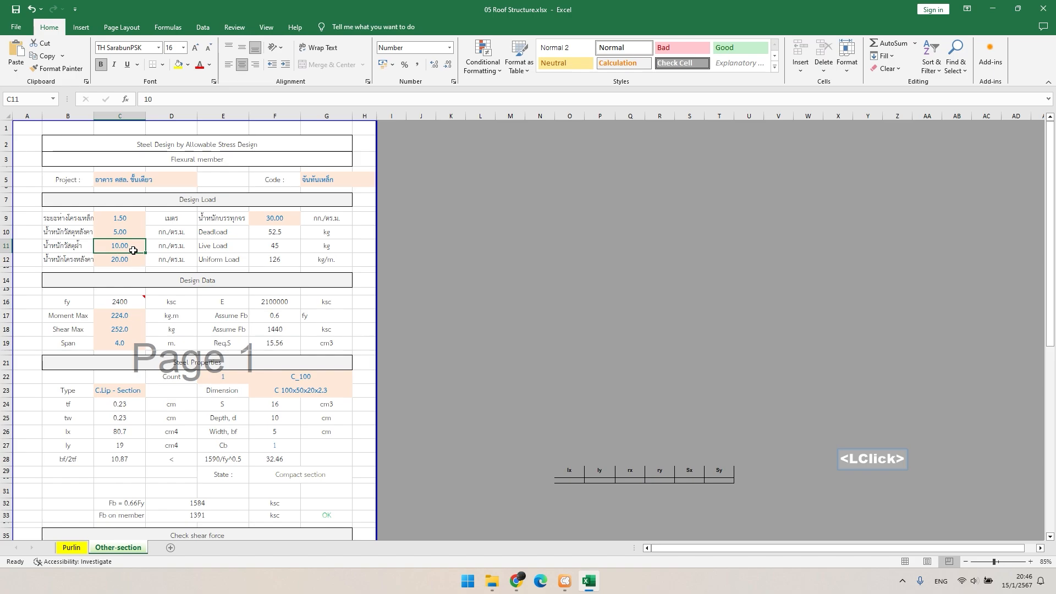
type("15")
key("Return")
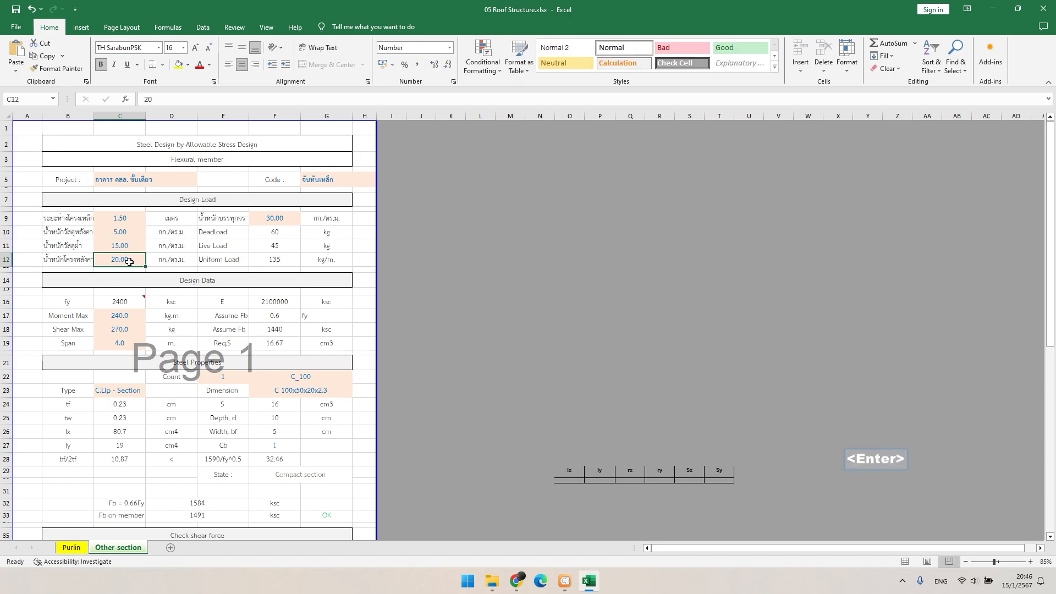
- Try a roof frame weight of 30 kg/m² in the rafter's design load
left_click(130, 247)
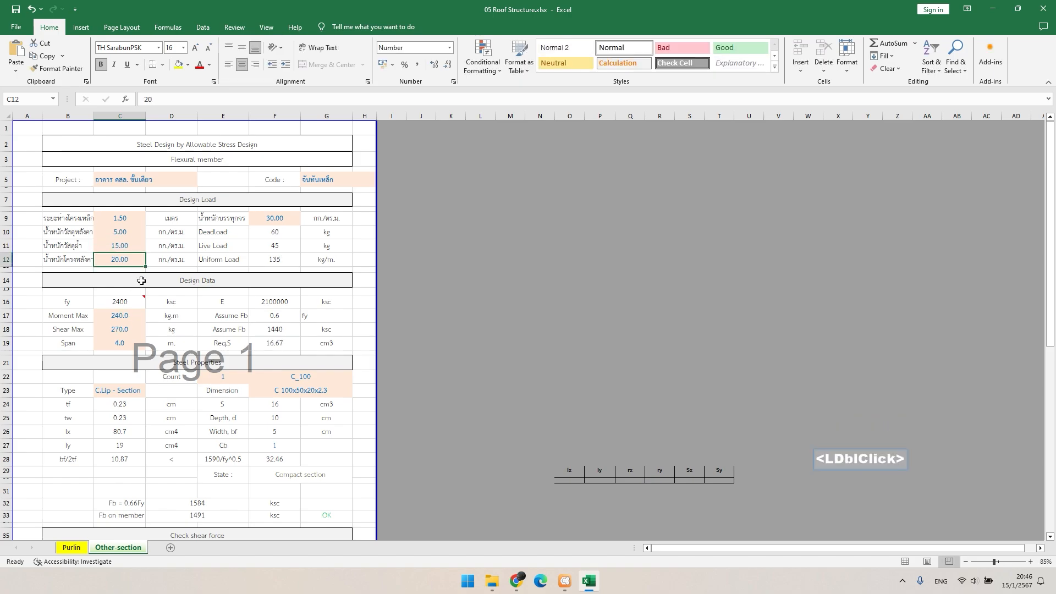
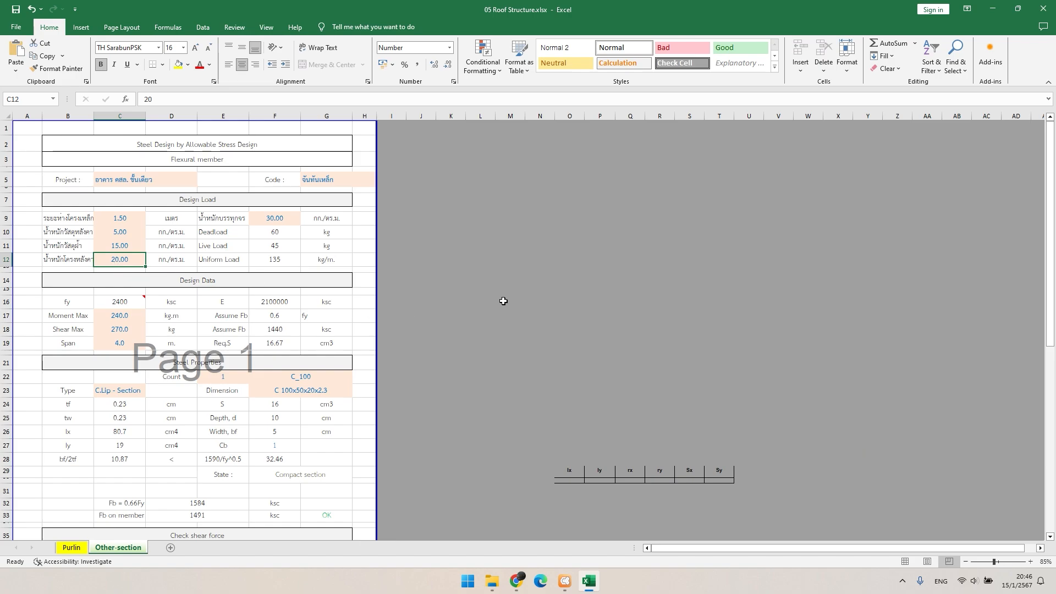
type("30")
key("Return")
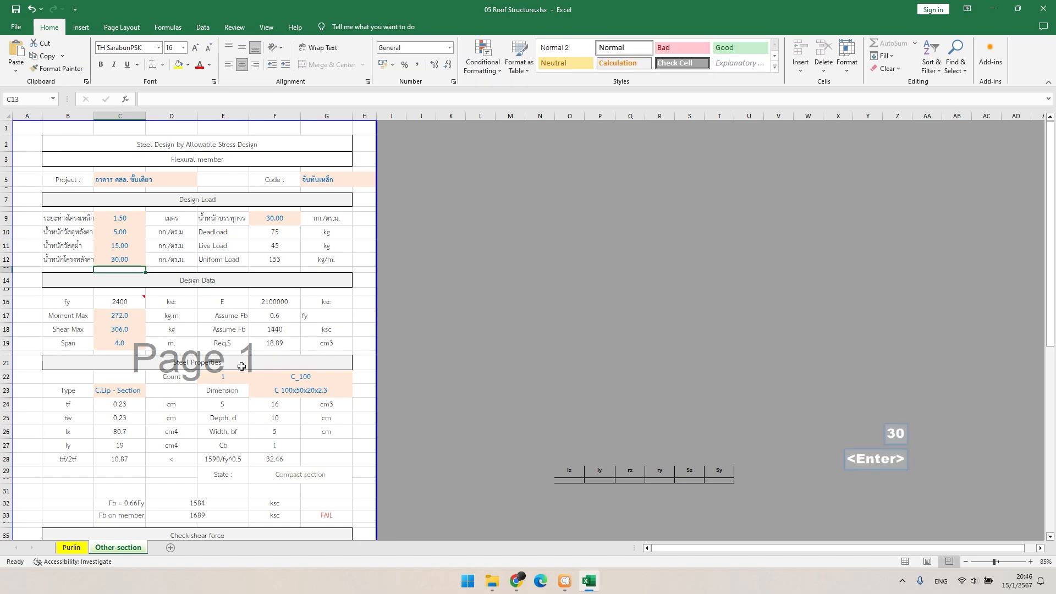
- Set the roof frame weight in the rafter's design load back to 20 kg/m²
left_click(118, 264)
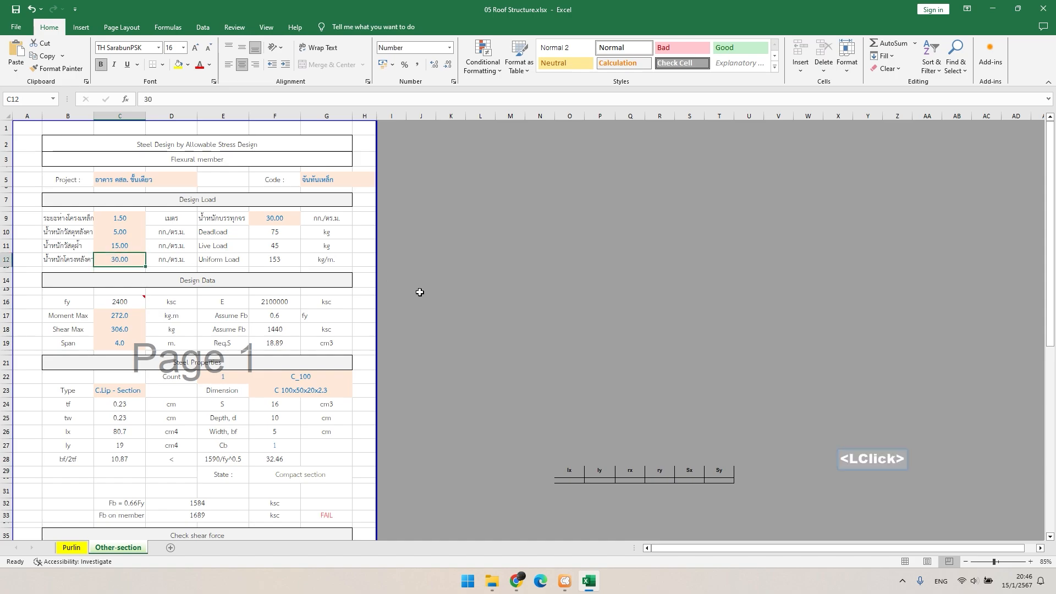
scroll(417, 297, "down", 2)
scroll(401, 327, "up", 3)
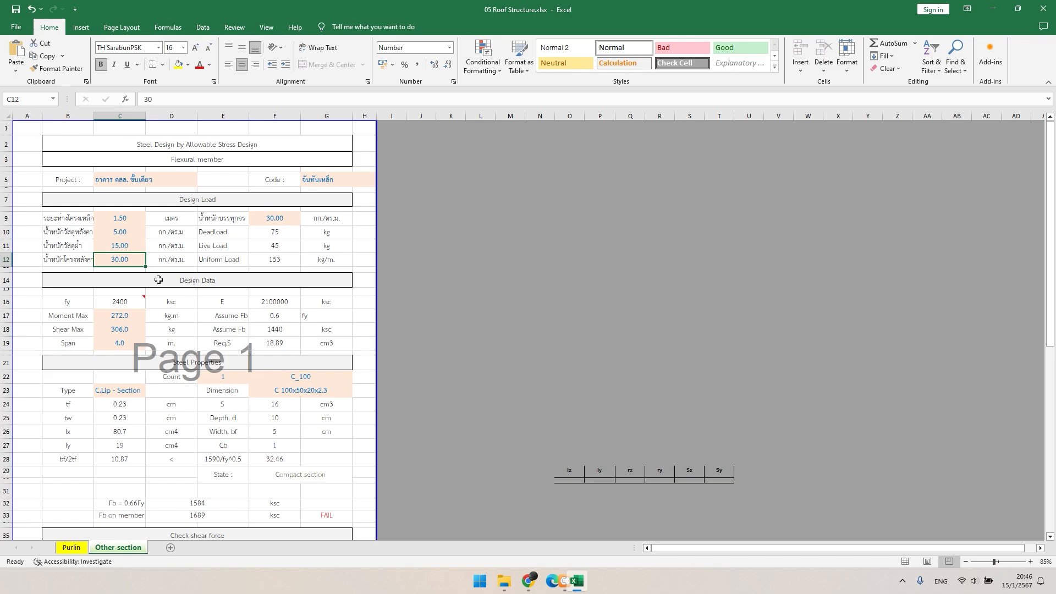
type("20")
key("Return")
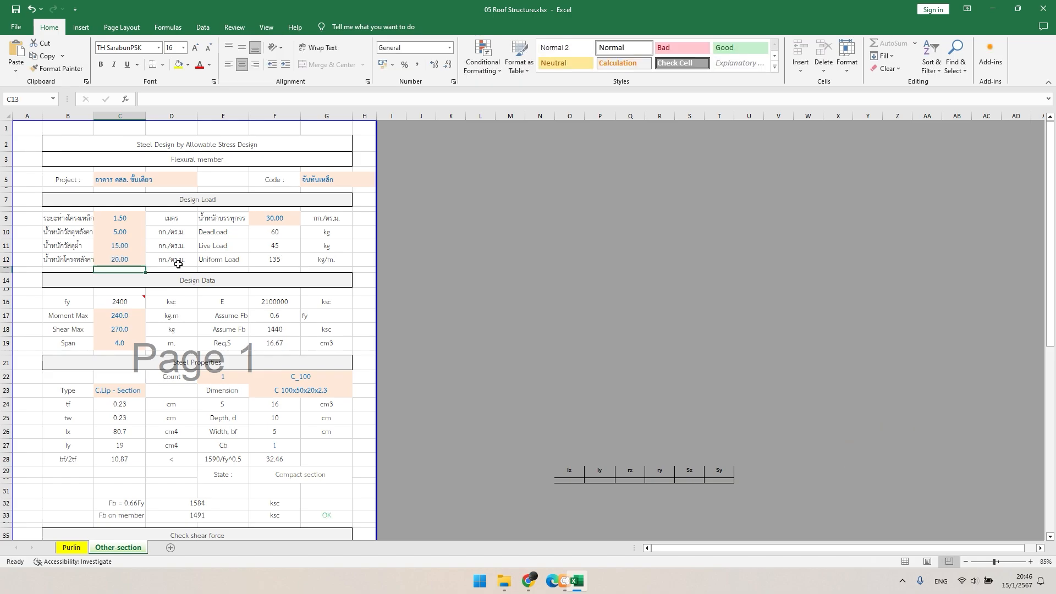
- Set the roof frame weight in the rafter's design load to 30 kg/m²
left_click(112, 260)
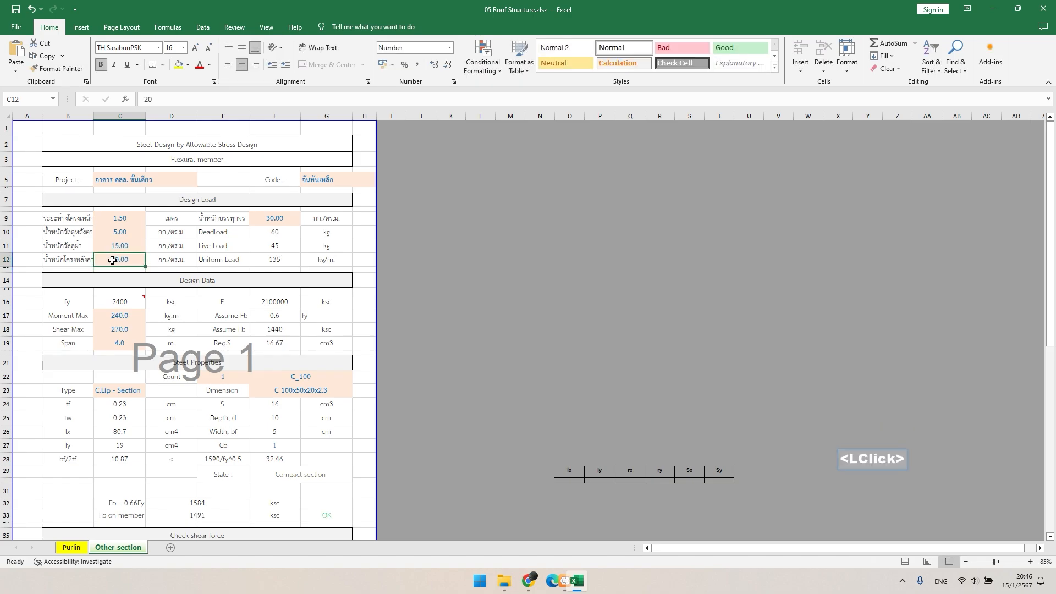
type("30")
key("Return")
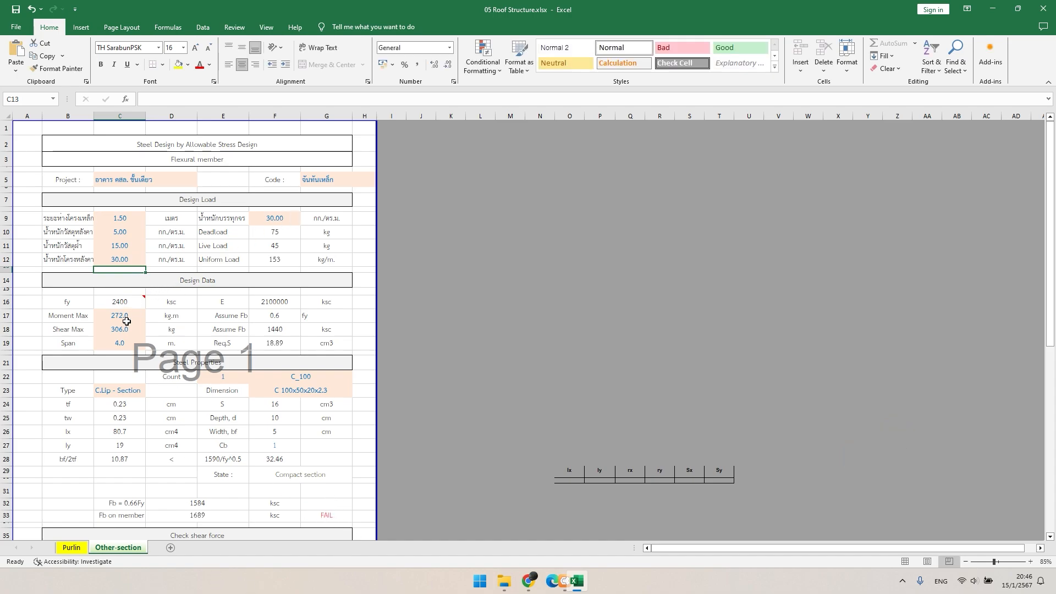
- Check the rafter's span input against the grid spacing in the CADThai roof plan, then return to Excel
left_click(120, 343)
left_click(565, 582)
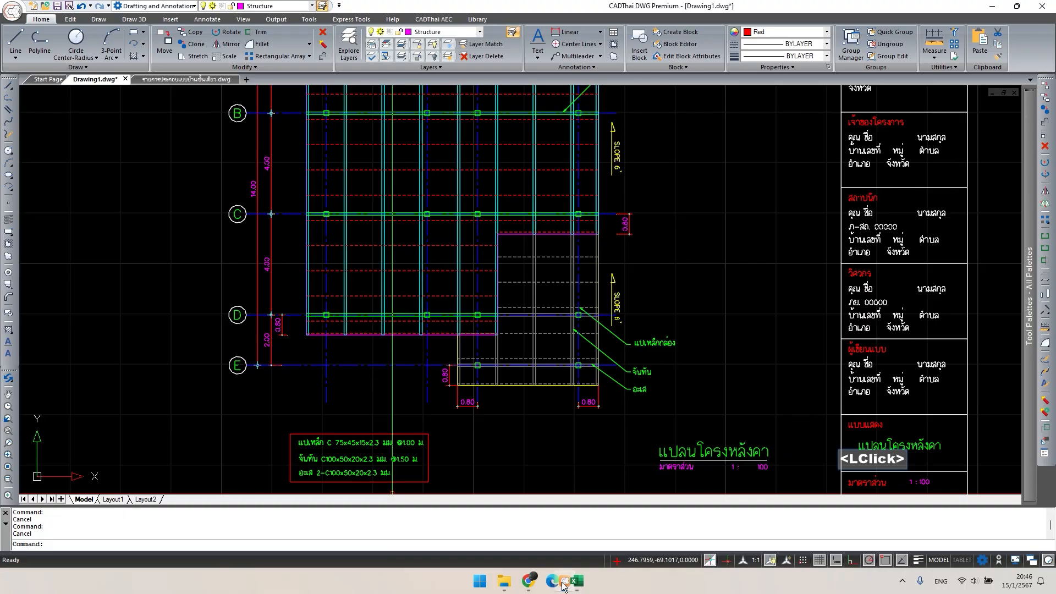
scroll(384, 302, "up", 2)
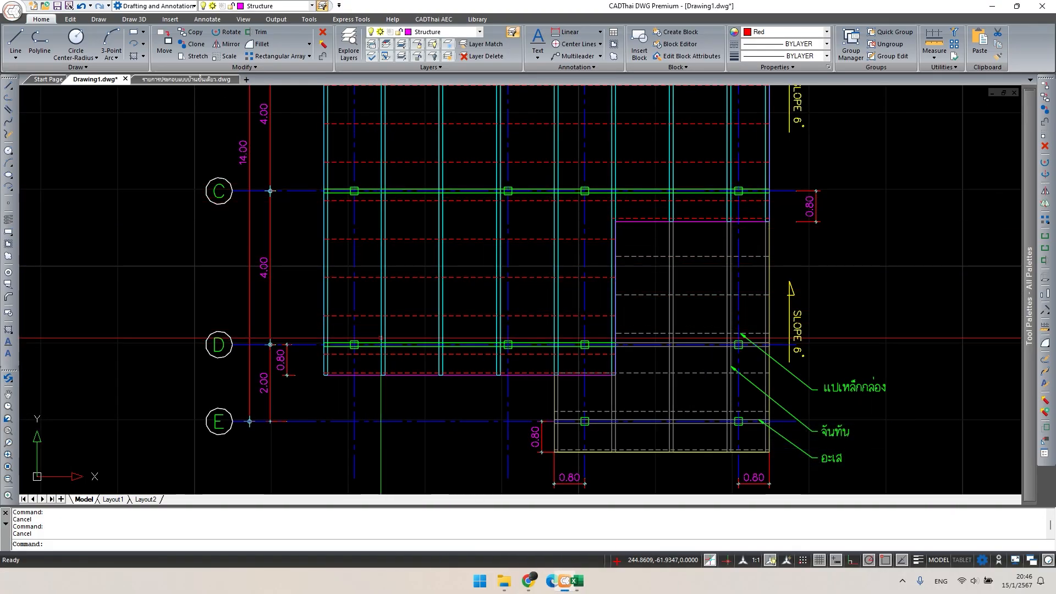
left_click(576, 582)
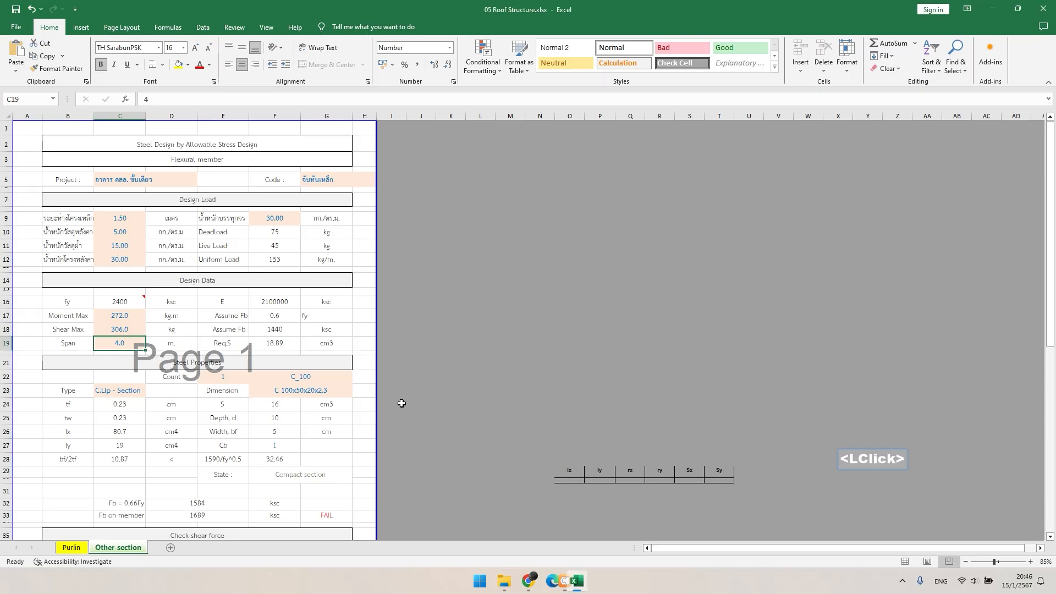
- Keep the rafter as a C.Lip - Section from group C_100 and set its dimension to C 100x50x20x2.8
mouse_move(216, 350)
middle_mouse_down()
mouse_move(252, 331)
mouse_move(222, 332)
middle_mouse_up()
middle_click_drag(222, 332, 219, 333)
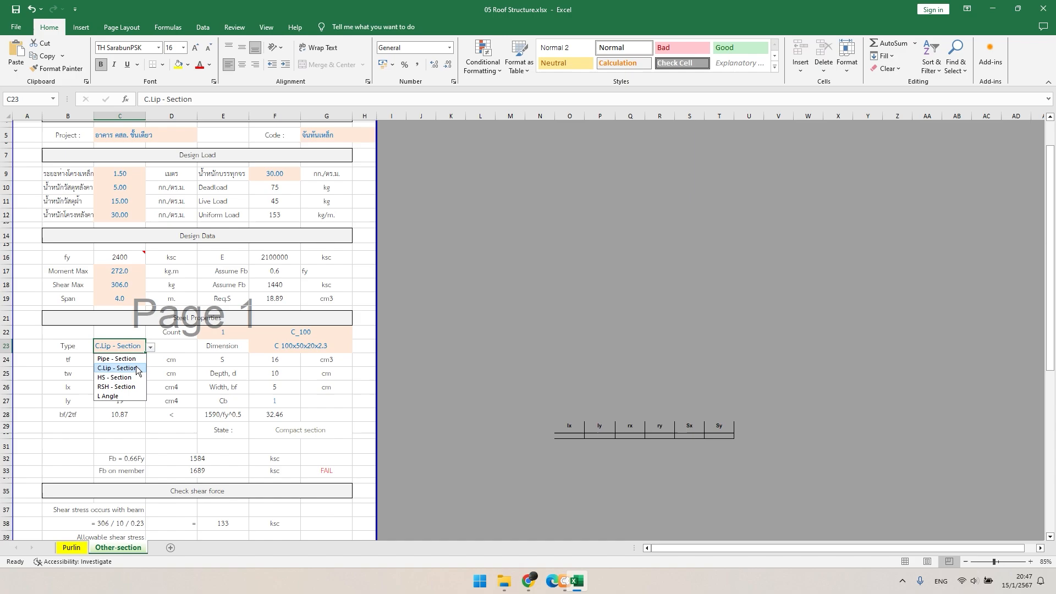
left_click(136, 371)
left_click(300, 332)
left_click(357, 333)
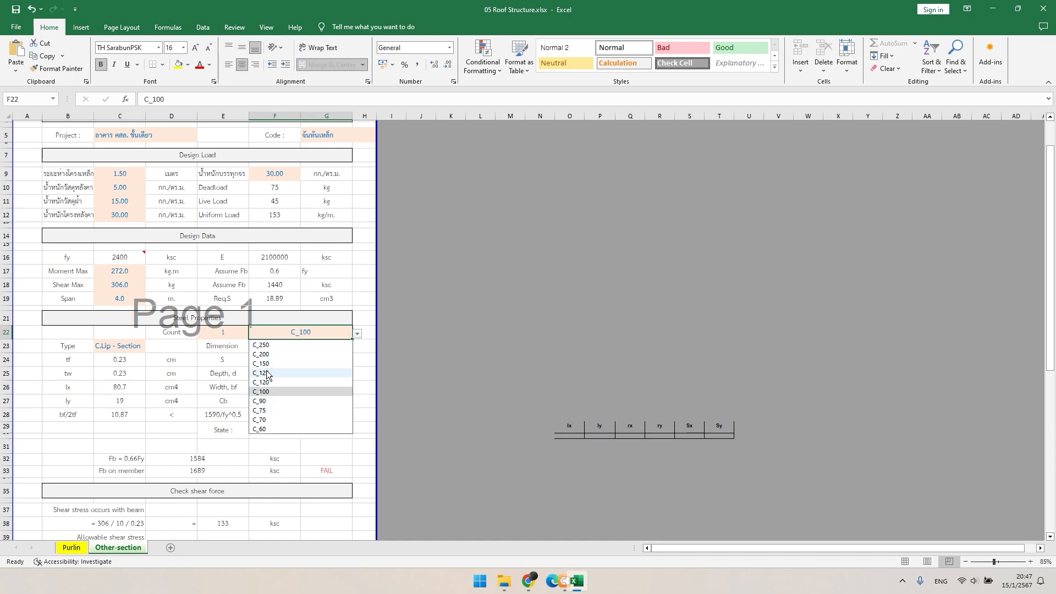
left_click(265, 391)
left_click(350, 346)
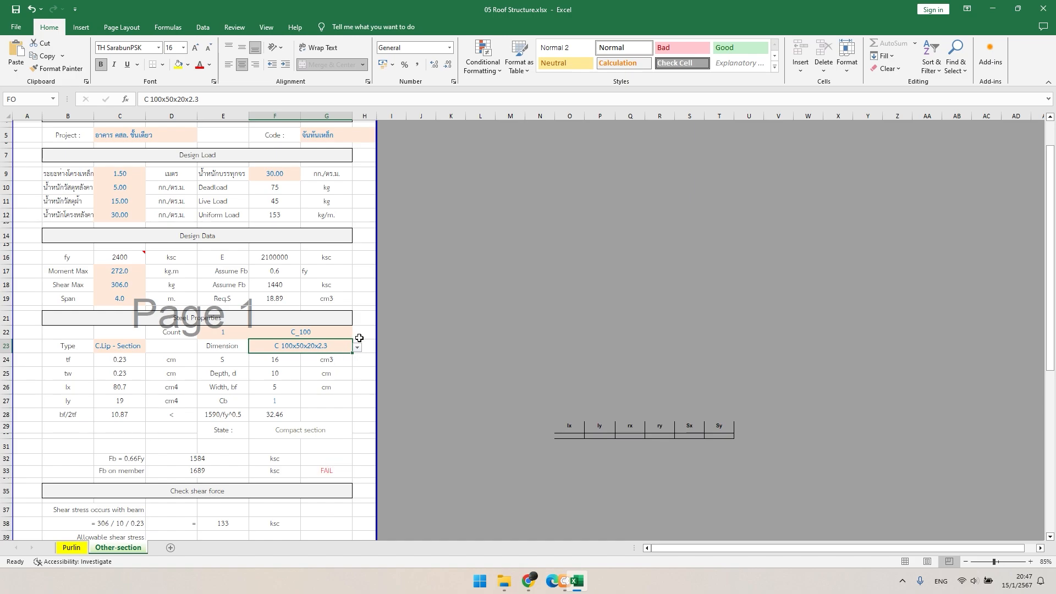
left_click(358, 348)
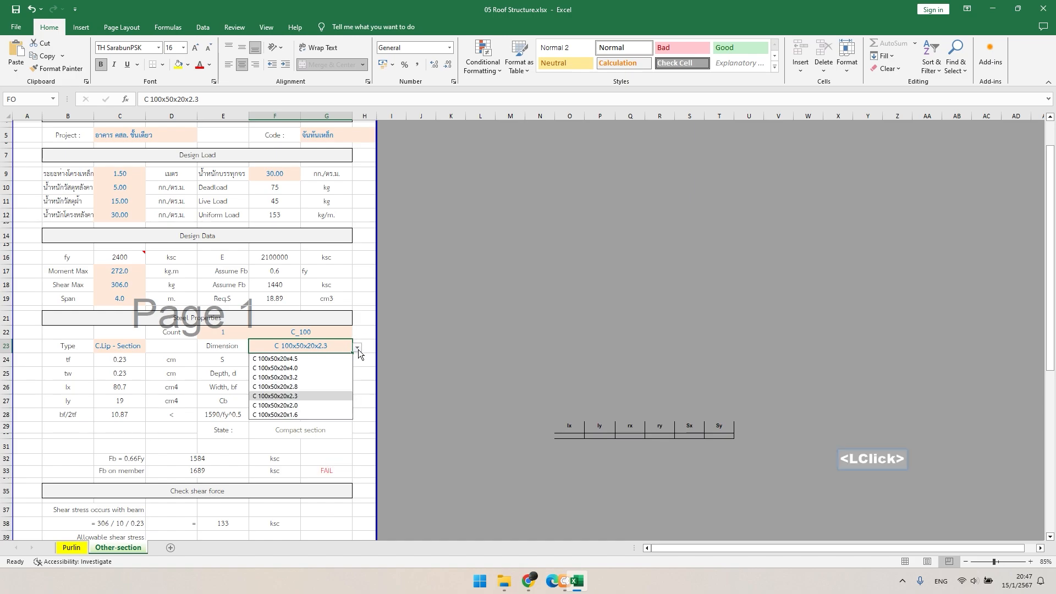
left_click(291, 387)
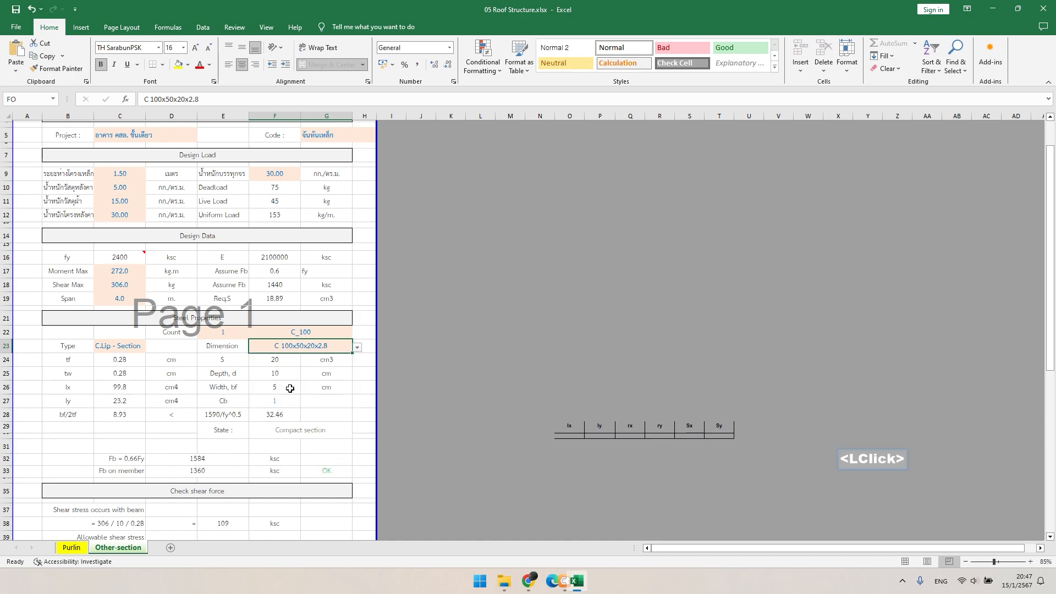
- Check the rafter's bending and shear stress results for the chosen section
scroll(320, 422, "down", 1)
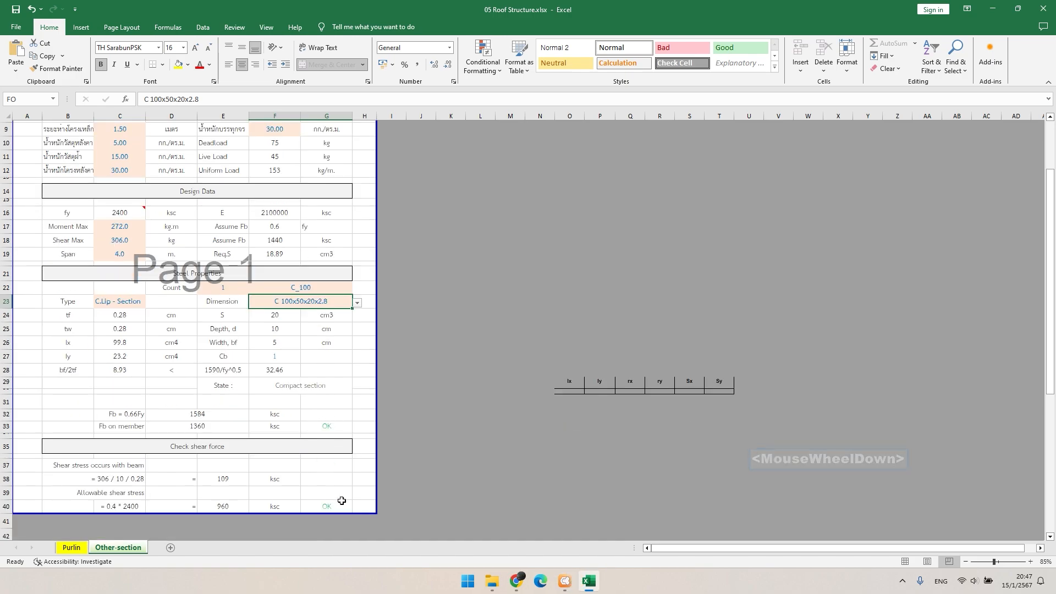
scroll(323, 440, "up", 1)
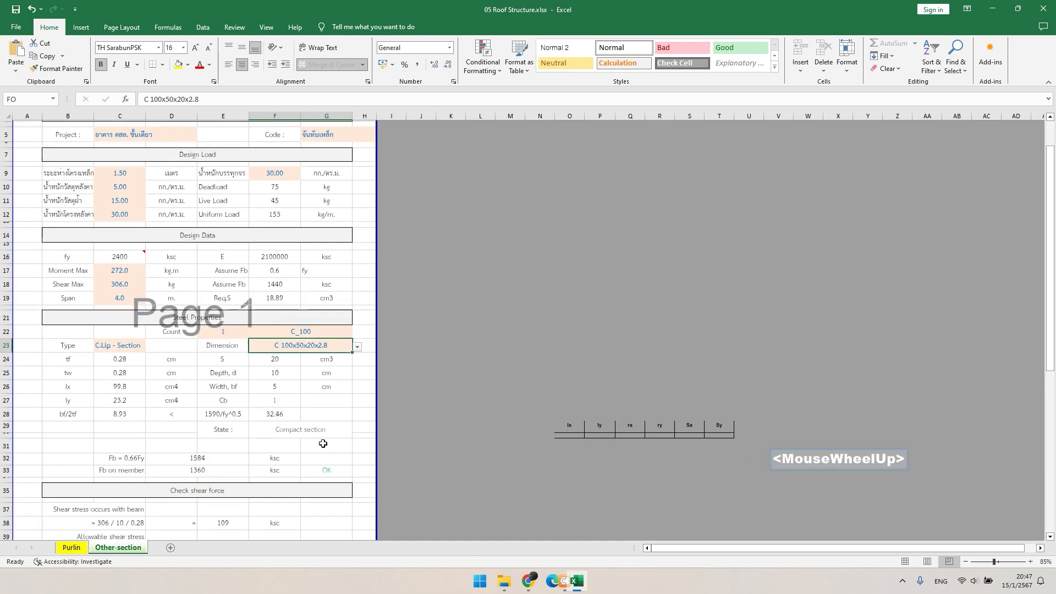
left_click(365, 405)
scroll(355, 379, "up", 1)
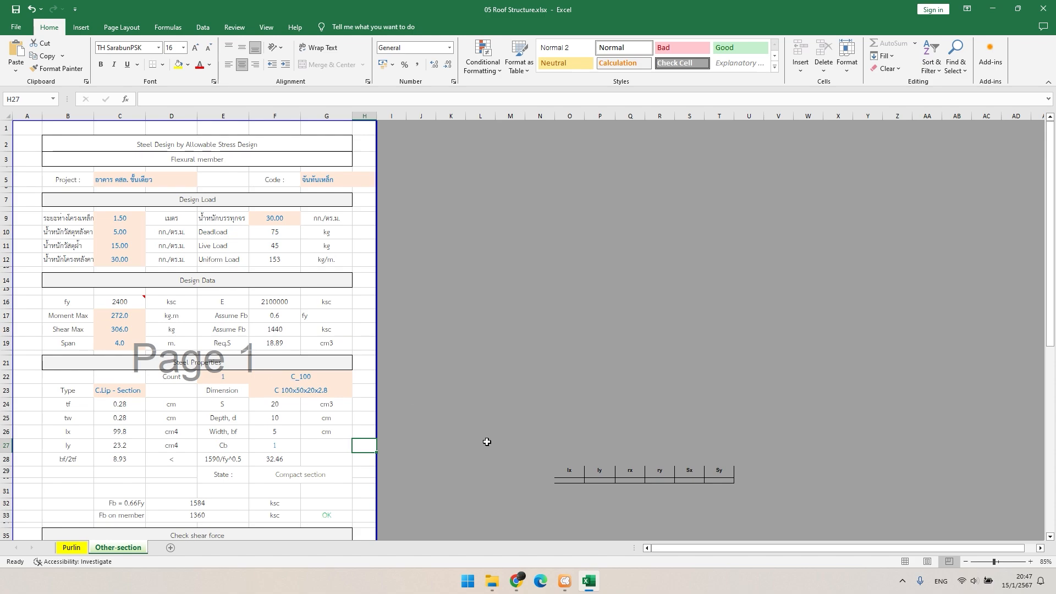
- Switch to CADThai and change the จันทัน size in the roof plan's member note to C100x50x20x2.8 มม
left_click(570, 585)
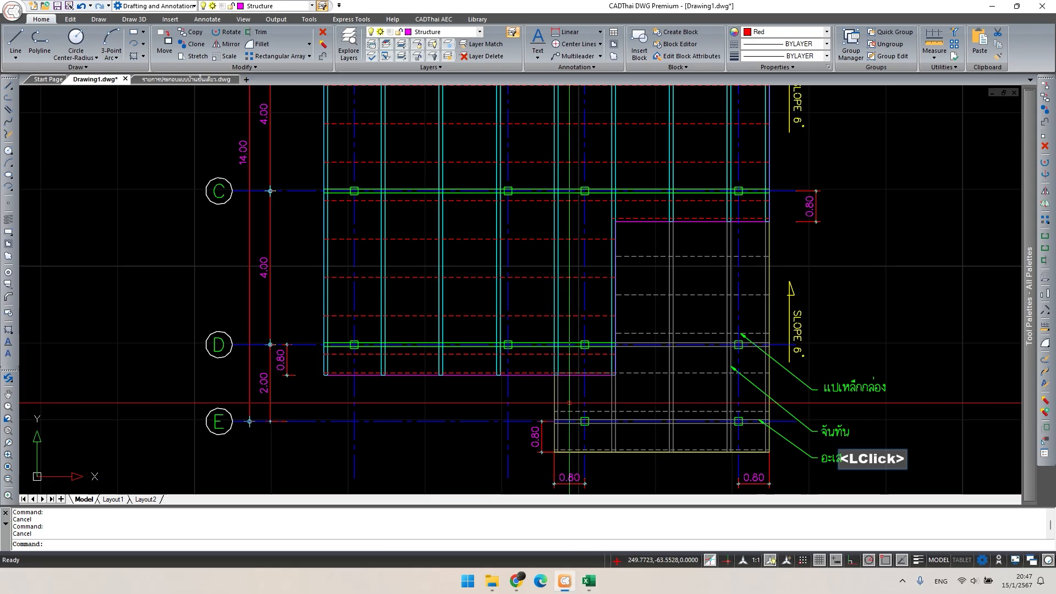
scroll(672, 385, "down", 2)
middle_click(665, 379)
scroll(520, 351, "up", 3)
key("Escape")
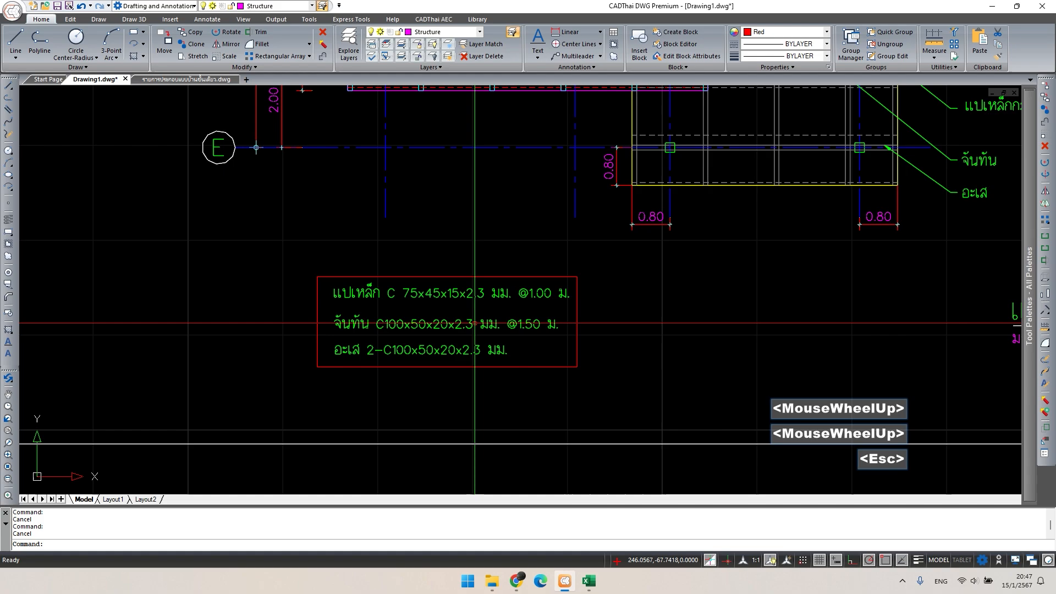
scroll(474, 324, "up", 1)
left_click(471, 323)
double_click(471, 323)
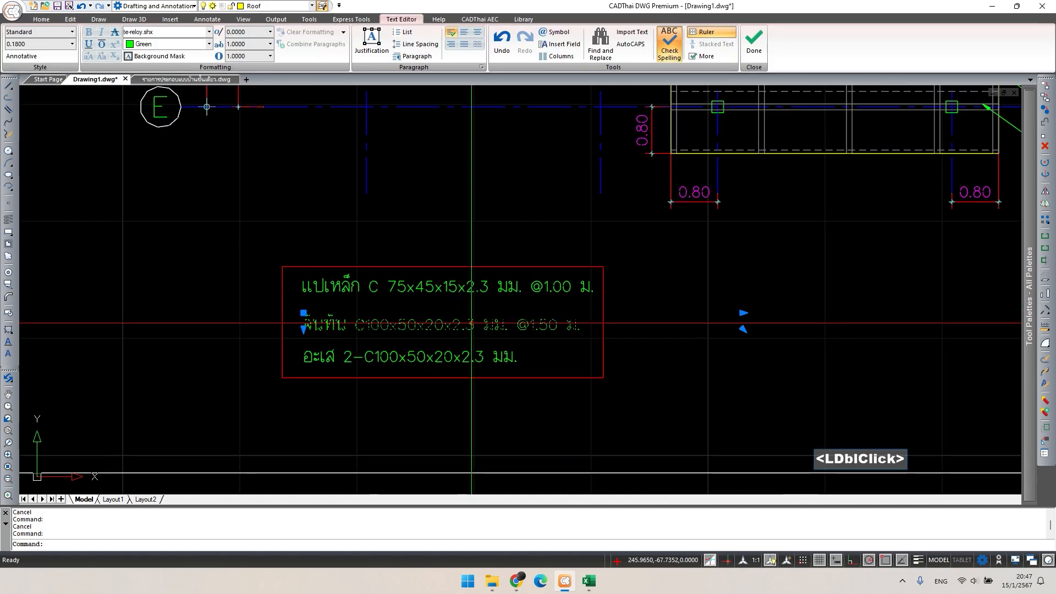
left_click_drag(466, 325, 476, 325)
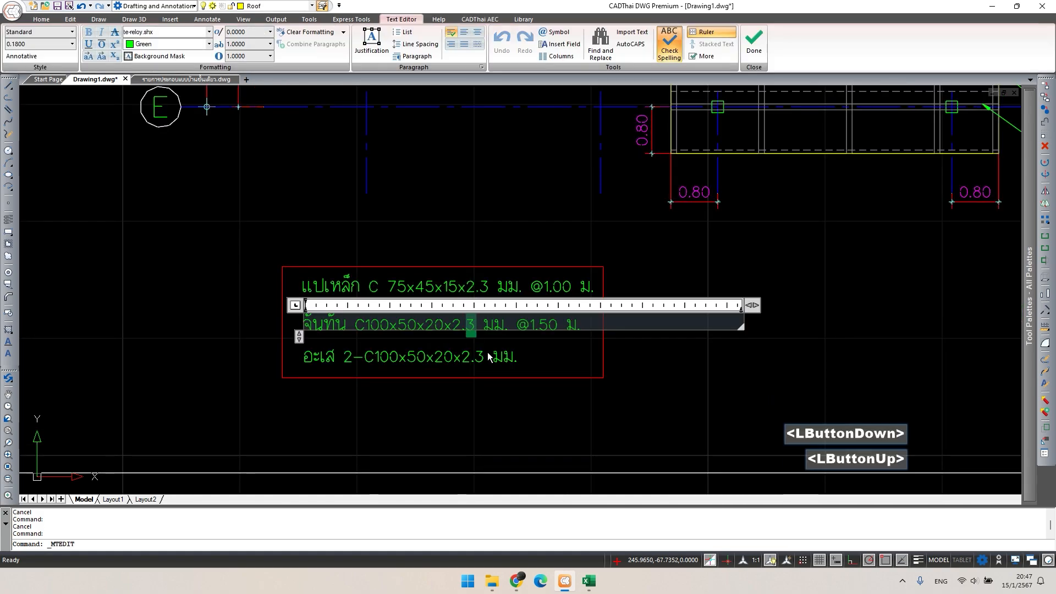
type("8")
left_click(538, 379)
key("Escape")
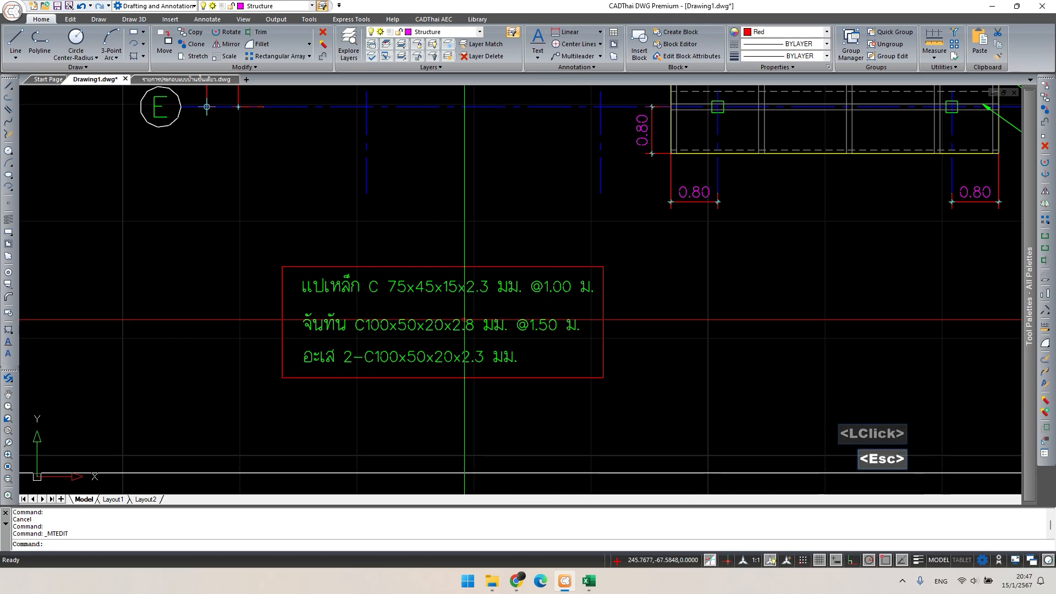
- Change the จันทัน label in section A-A to C100x50x20x2.8 มม
scroll(460, 350, "down", 7)
middle_click_drag(444, 381, 335, 475)
scroll(459, 302, "down", 3)
middle_click_drag(458, 304, 365, 473)
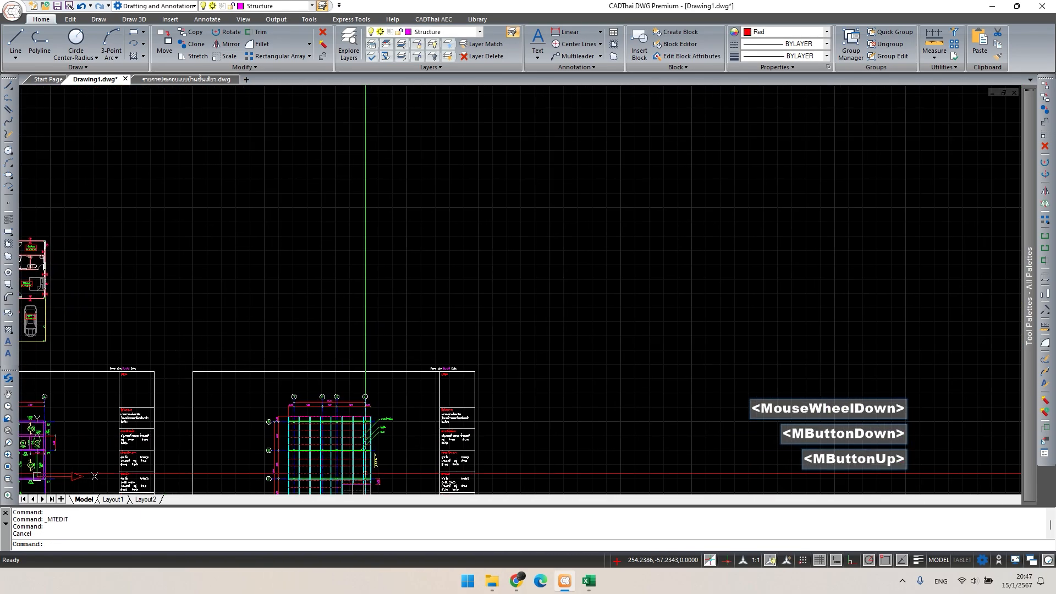
scroll(392, 416, "down", 2)
middle_click_drag(394, 417, 358, 511)
middle_click_drag(418, 330, 394, 426)
scroll(526, 282, "up", 13)
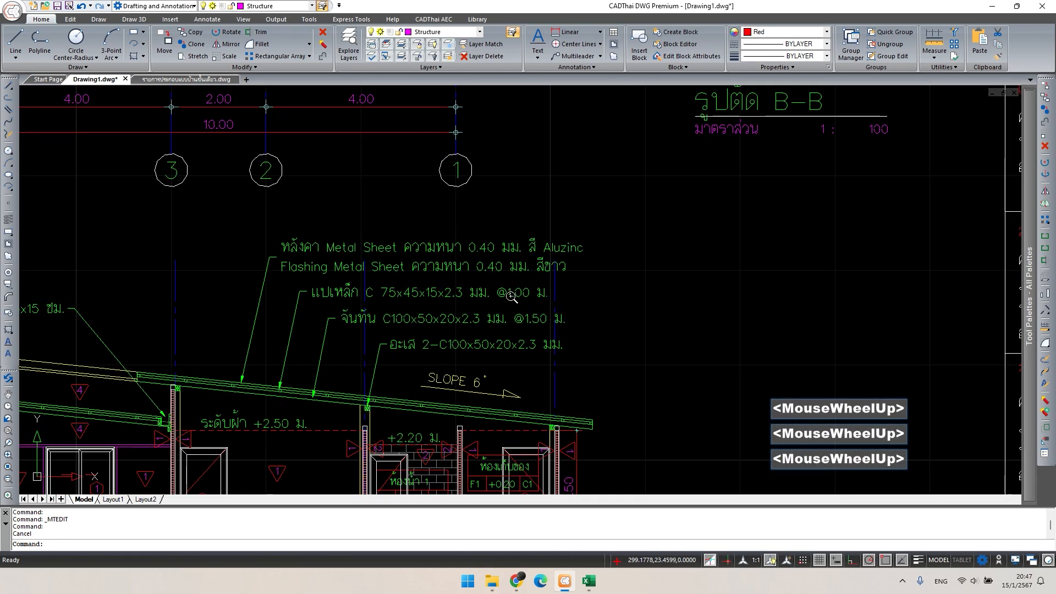
key("Escape")
scroll(462, 311, "up", 1)
double_click(477, 318)
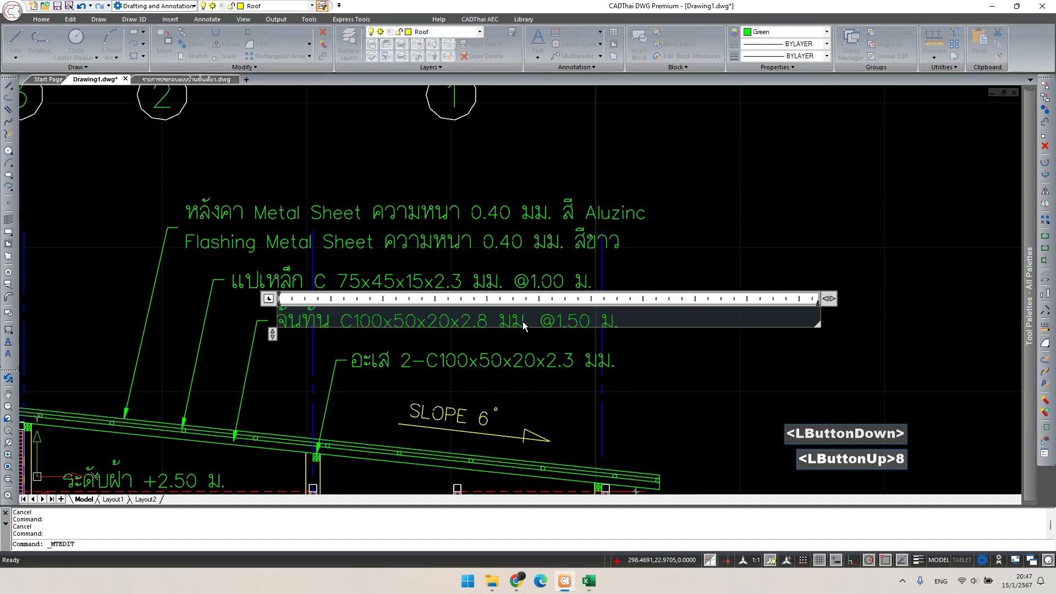
left_click(514, 253)
- Change the จันทัน label in section B-B to C100x50x20x2.8 มม
scroll(516, 240, "down", 2)
middle_click_drag(501, 276, 486, 463)
middle_click_drag(497, 251, 516, 486)
scroll(485, 190, "up", 1)
scroll(487, 190, "up", 3)
double_click(509, 221)
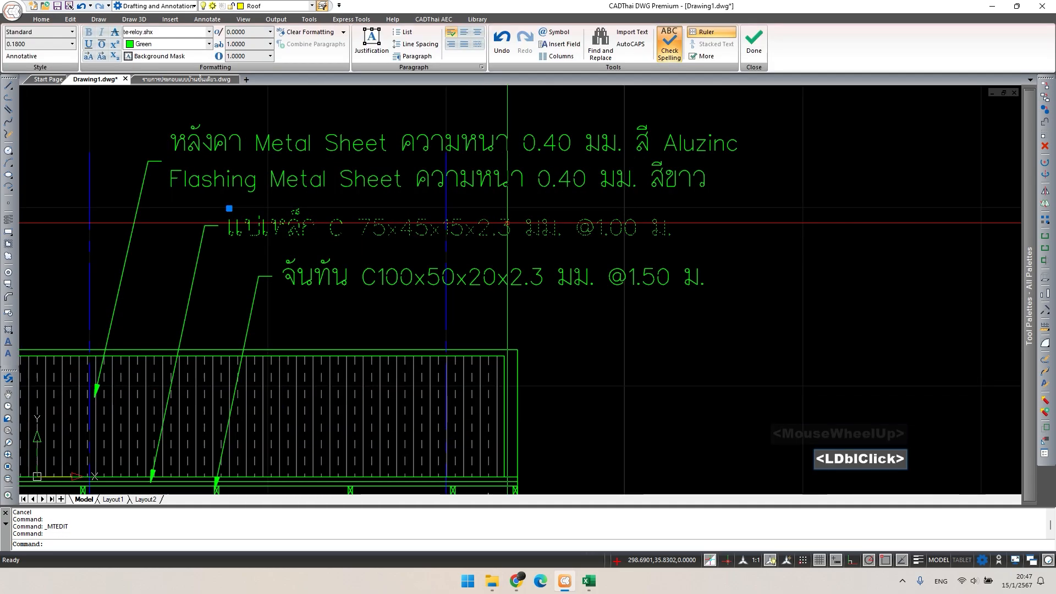
left_click(569, 297)
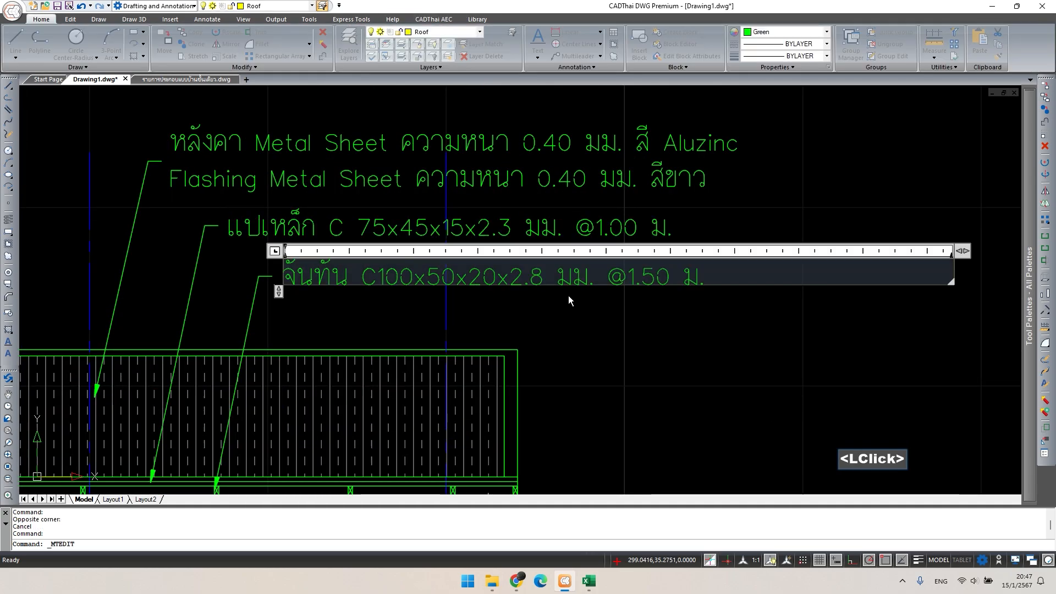
key("Escape")
- Review the rafter labels in sections A-A and B-B and the member note below the roof plan
scroll(425, 381, "down", 2)
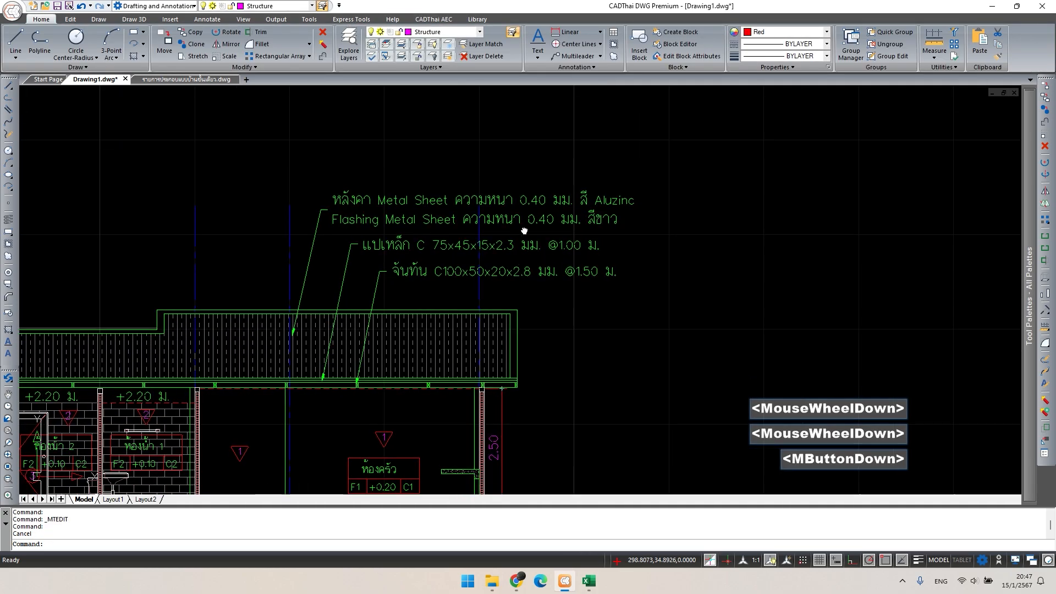
mouse_move(425, 381)
middle_mouse_down()
mouse_move(474, 354)
mouse_move(495, 149)
middle_mouse_up()
scroll(670, 437, "up", 3)
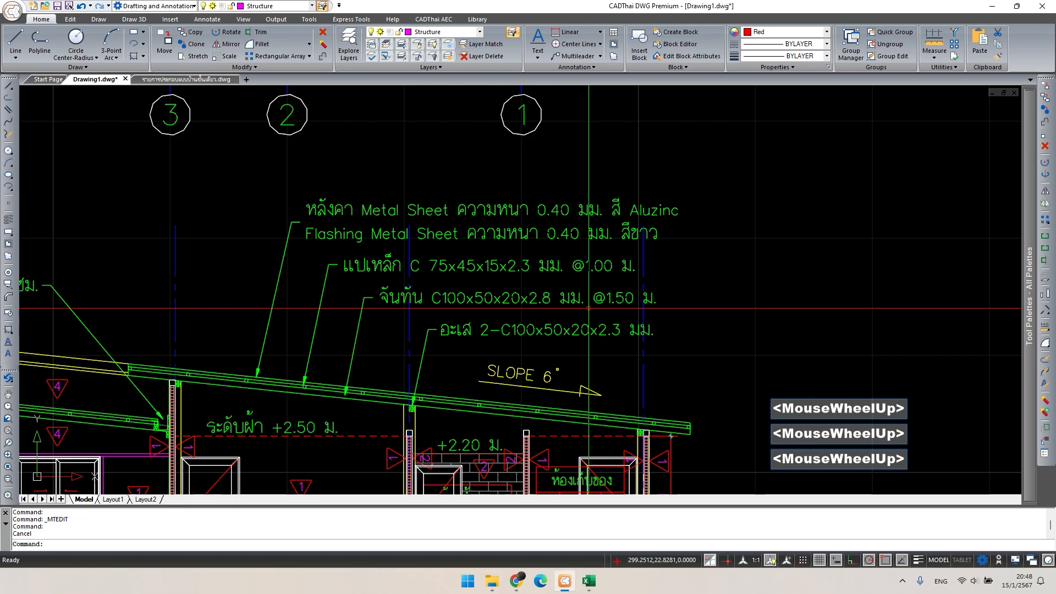
scroll(409, 478, "down", 6)
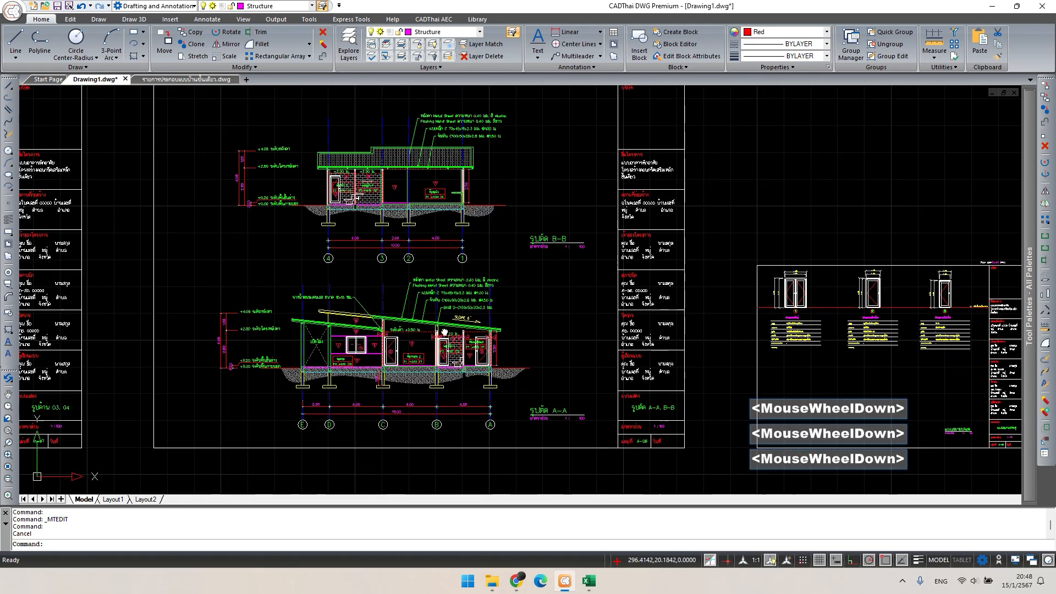
middle_click_drag(410, 479, 409, 319)
scroll(269, 418, "down", 3)
middle_click_drag(270, 418, 469, 205)
scroll(367, 384, "down", 2)
middle_click_drag(367, 383, 489, 226)
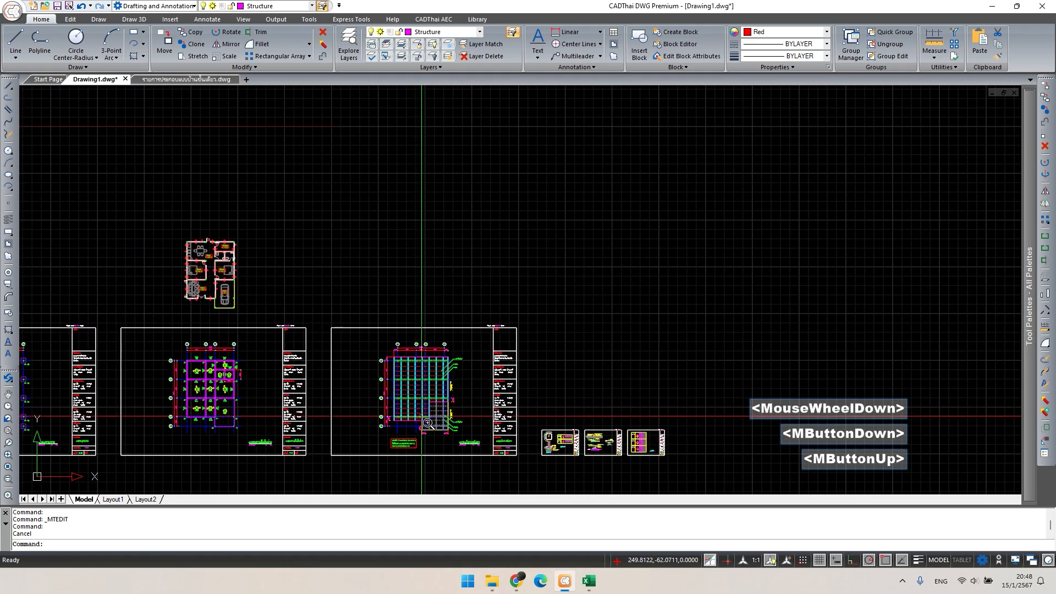
scroll(423, 418, "up", 8)
middle_click_drag(412, 447, 438, 230)
scroll(322, 330, "up", 2)
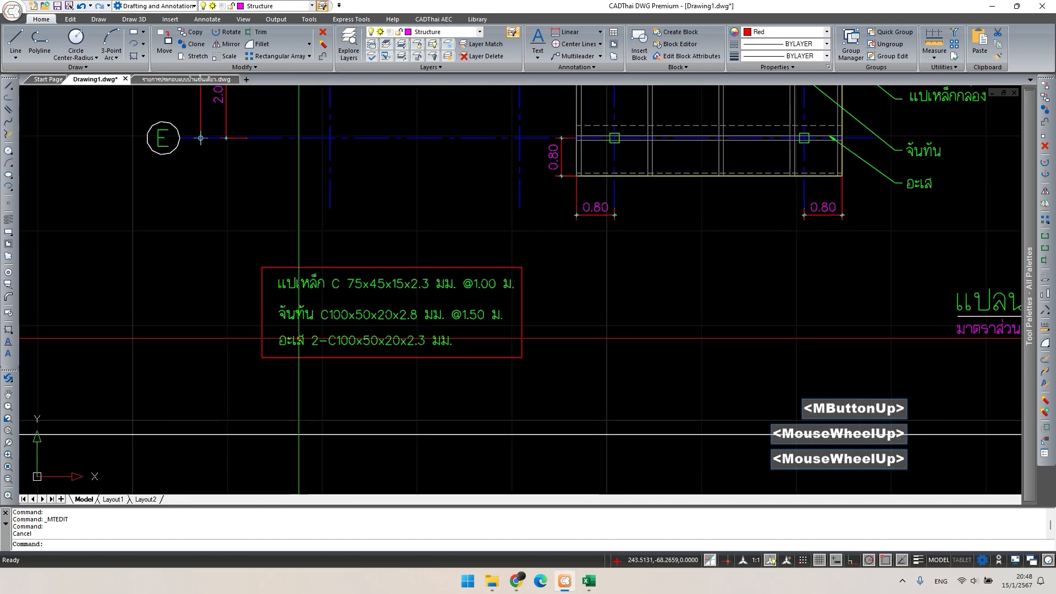
scroll(570, 243, "down", 2)
middle_click_drag(570, 243, 520, 397)
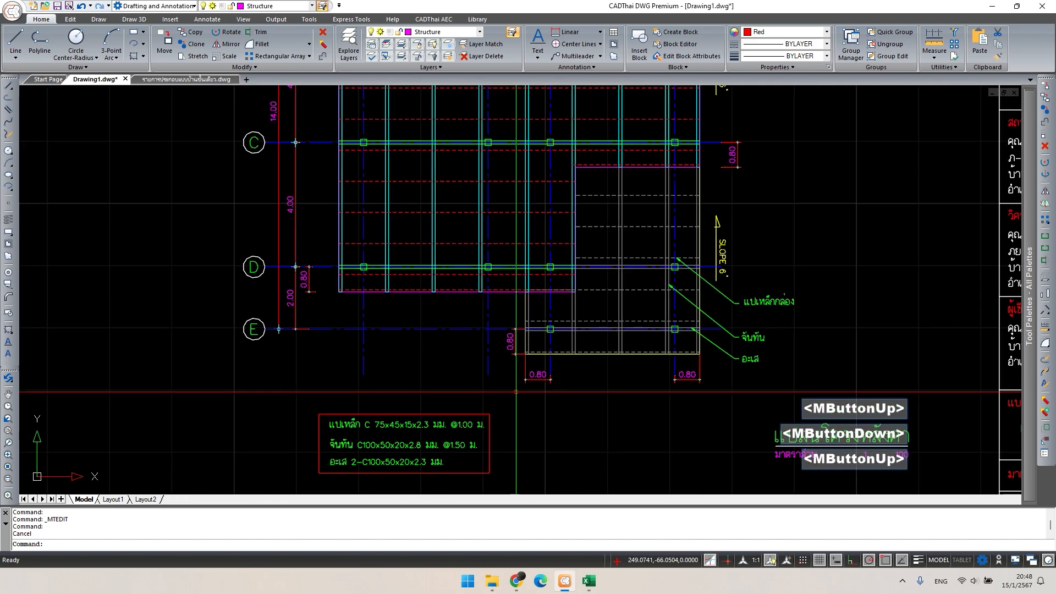
- Compare the rafter spacing input in Excel with the rafter layout around grids C and D in the CADThai roof plan
left_click(588, 581)
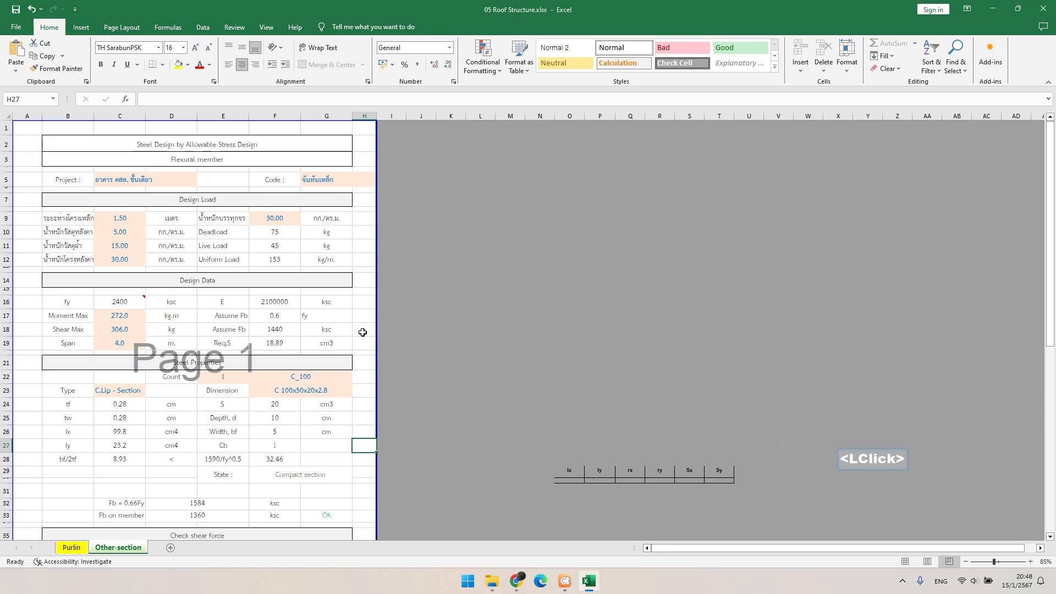
left_click(113, 219)
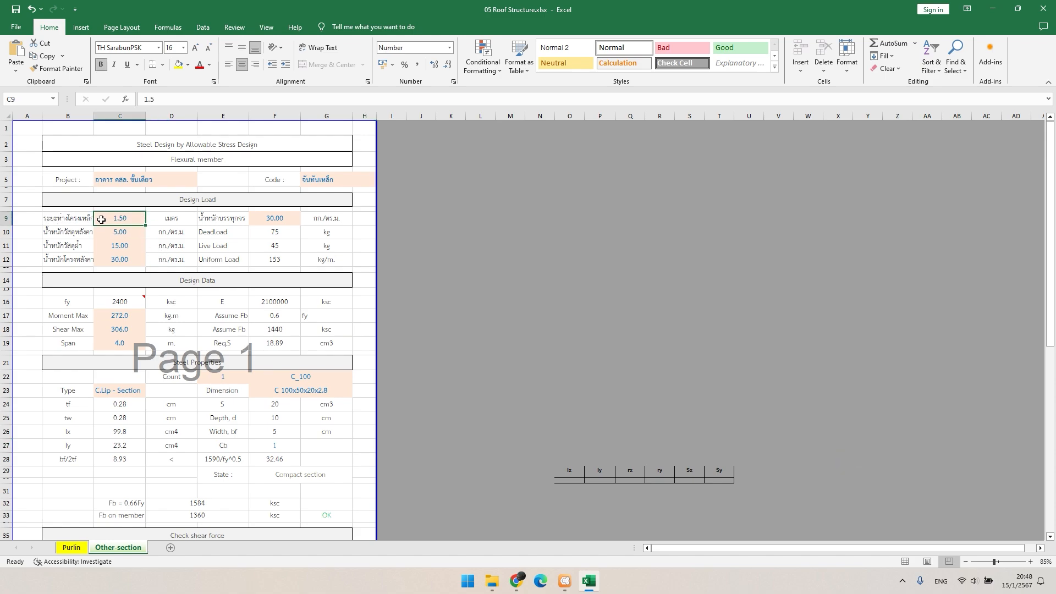
left_click(565, 581)
middle_click_drag(434, 326, 434, 387)
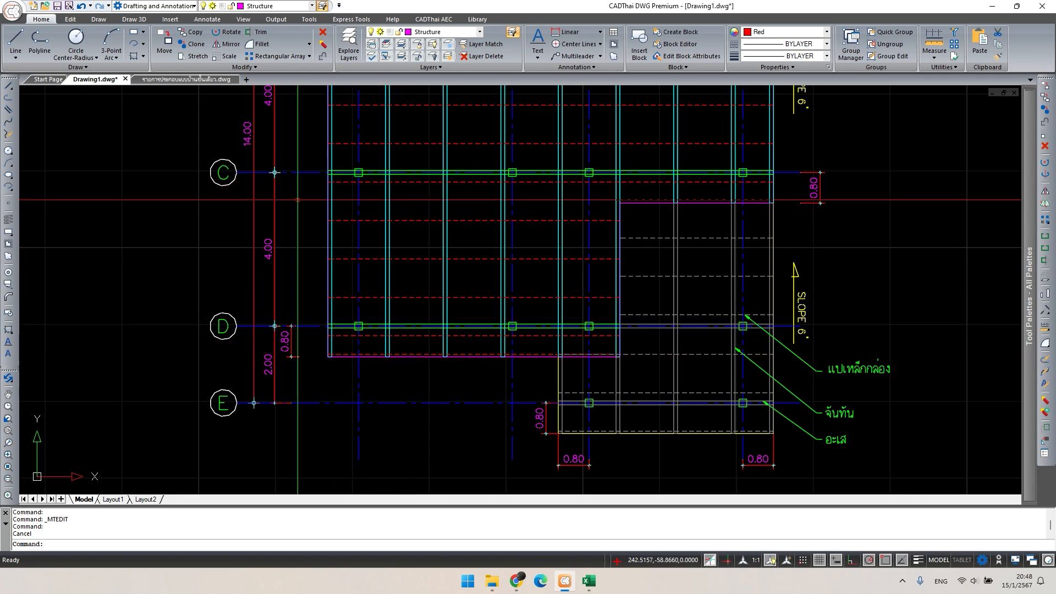
middle_click_drag(297, 200, 260, 252)
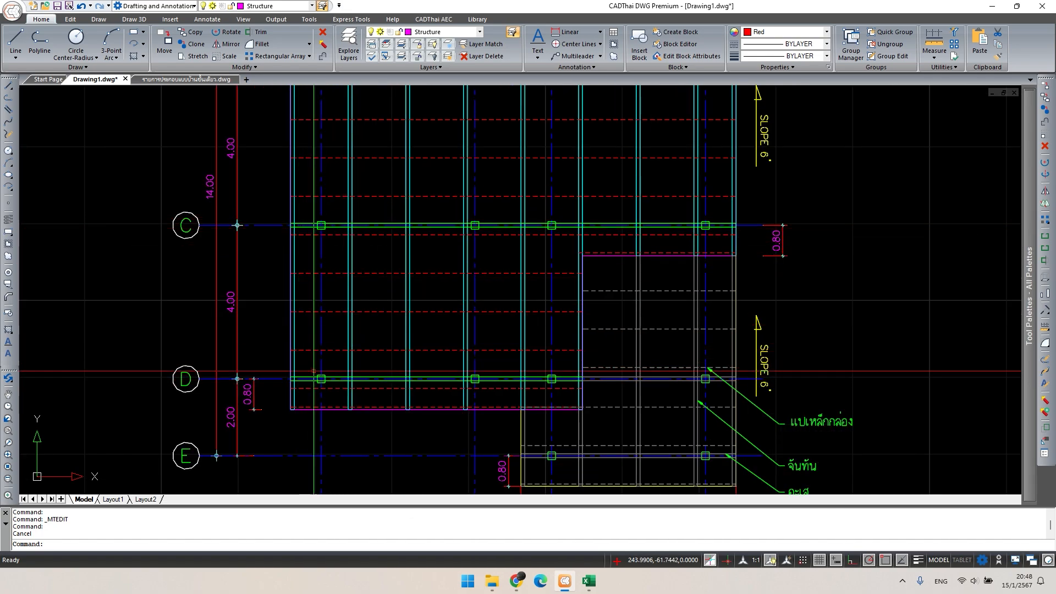
key("Escape")
type("dl")
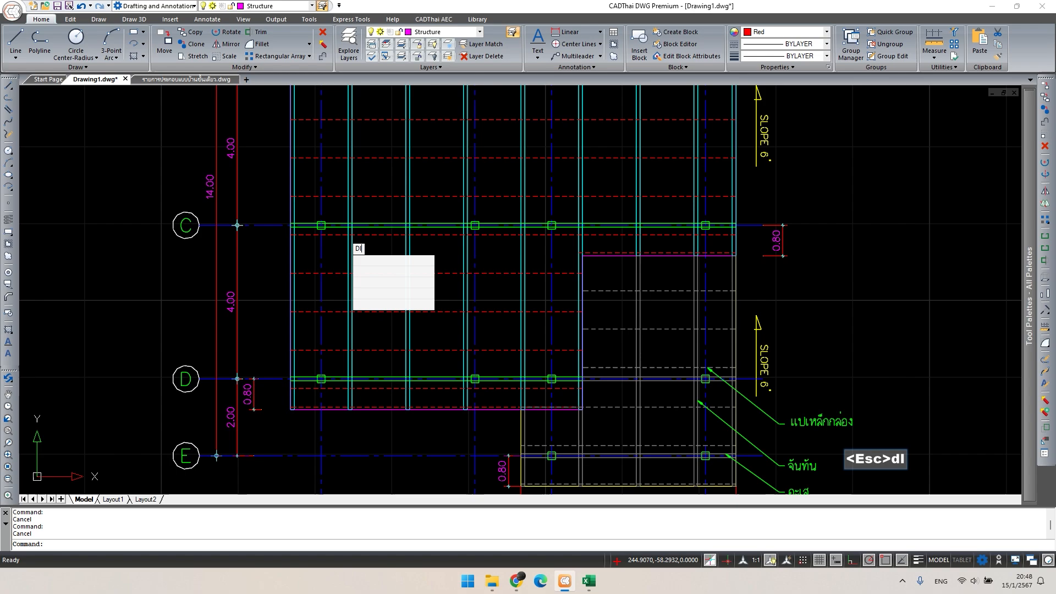
key("Escape")
left_click(588, 582)
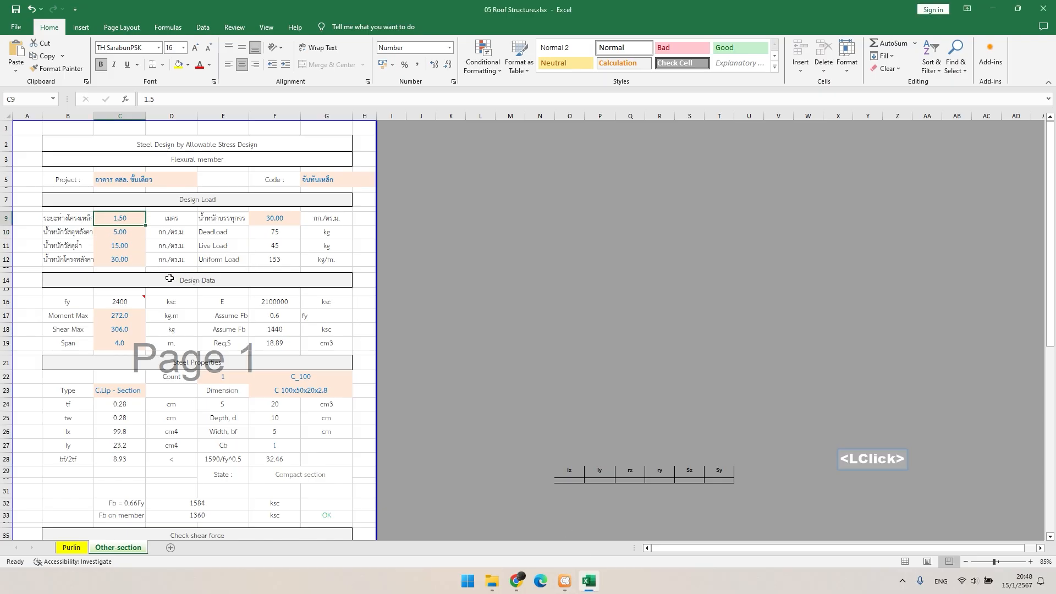
- Set the member spacing in the Other-section sheet to 4.00 m and change the Code to อะเสเหล็ก
type("4")
key("Return")
left_click(334, 178)
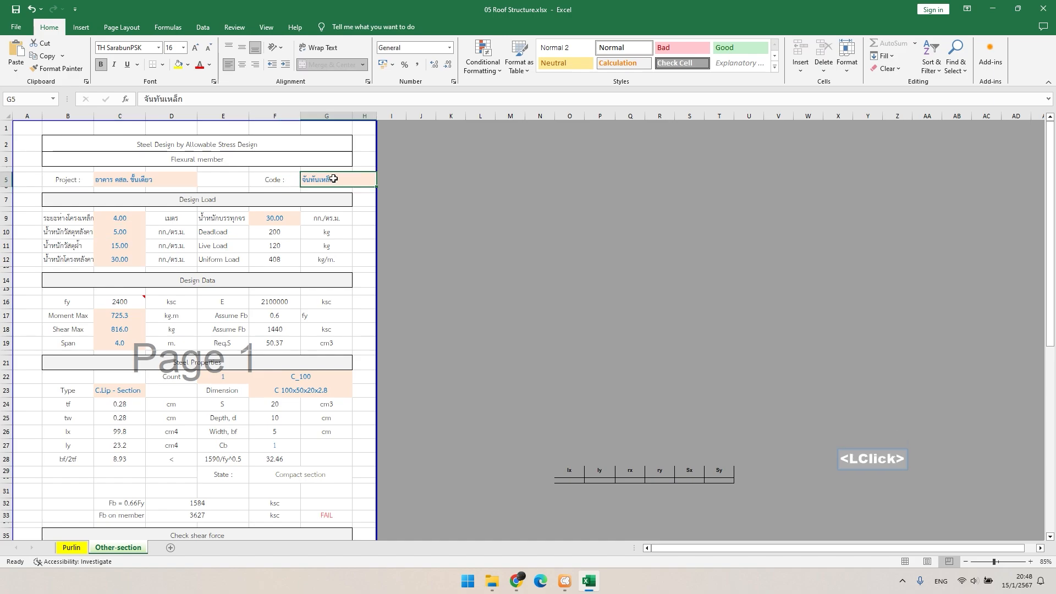
type("v")
key("BackSpace")
type("อ")
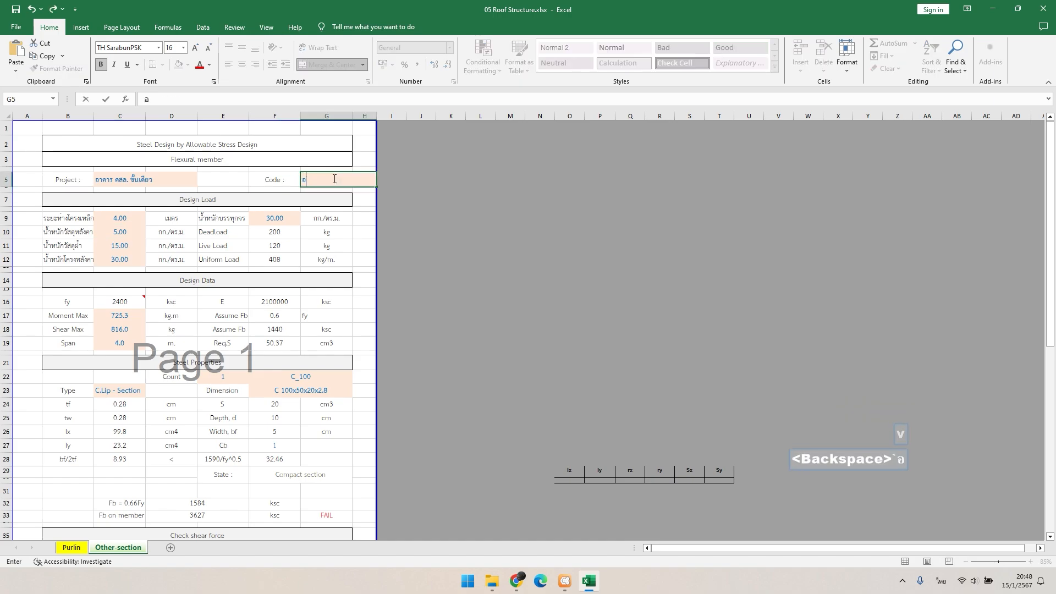
type("ะเสเหล็")
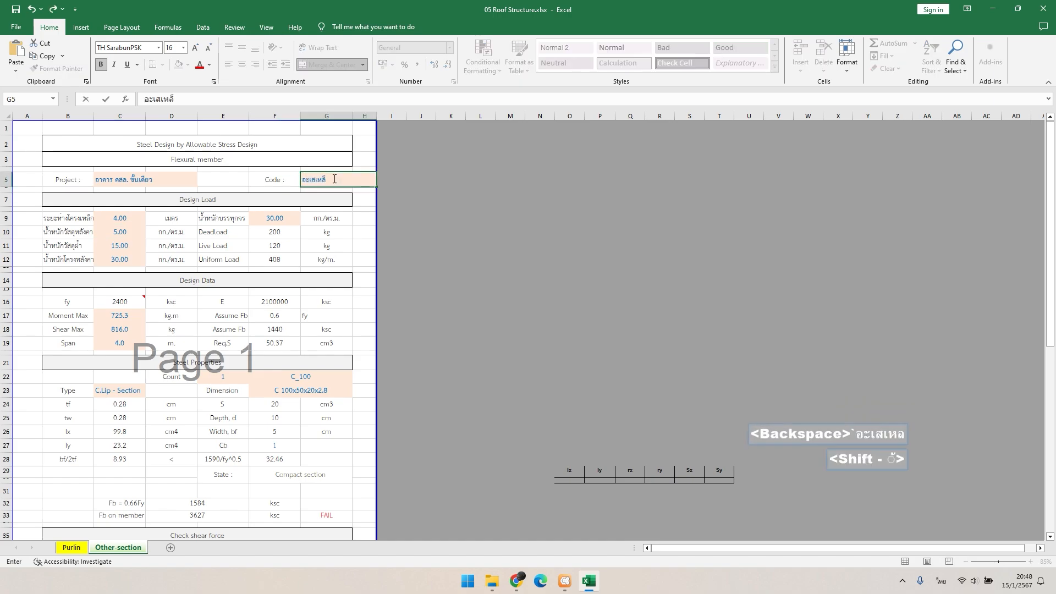
type("ก")
key("Return")
key("Escape")
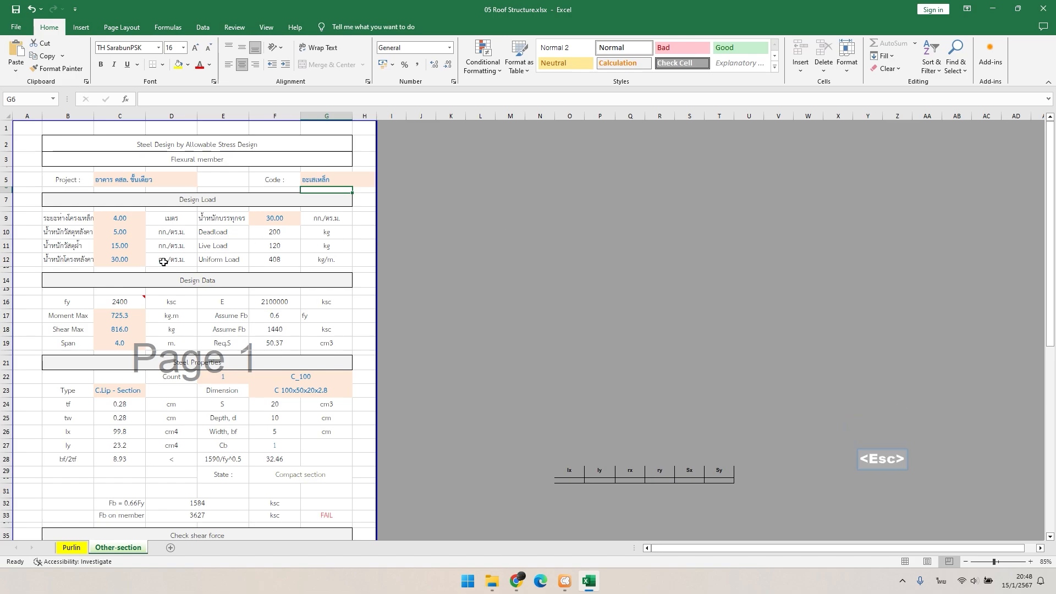
- Set the steel section Count to 2 and check the bending and shear results
scroll(322, 428, "down", 3)
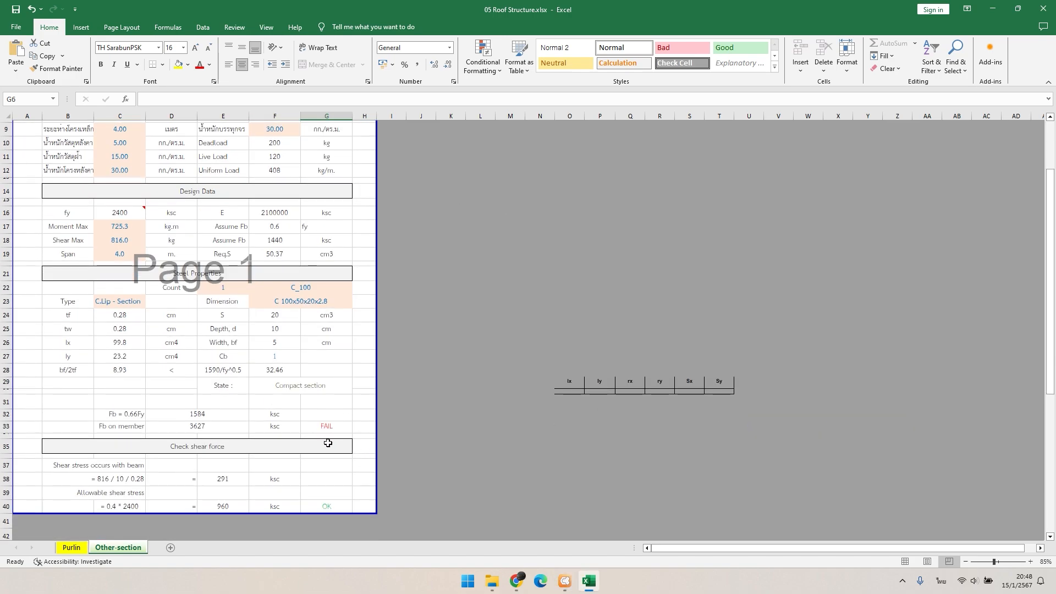
scroll(328, 434, "up", 1)
left_click(231, 330)
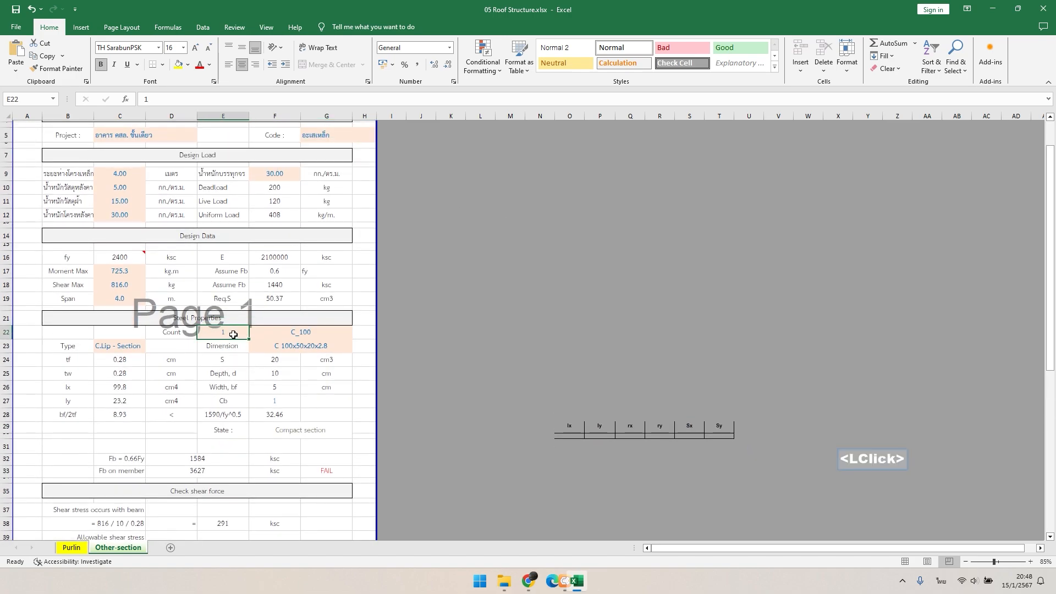
type("2")
key("Return")
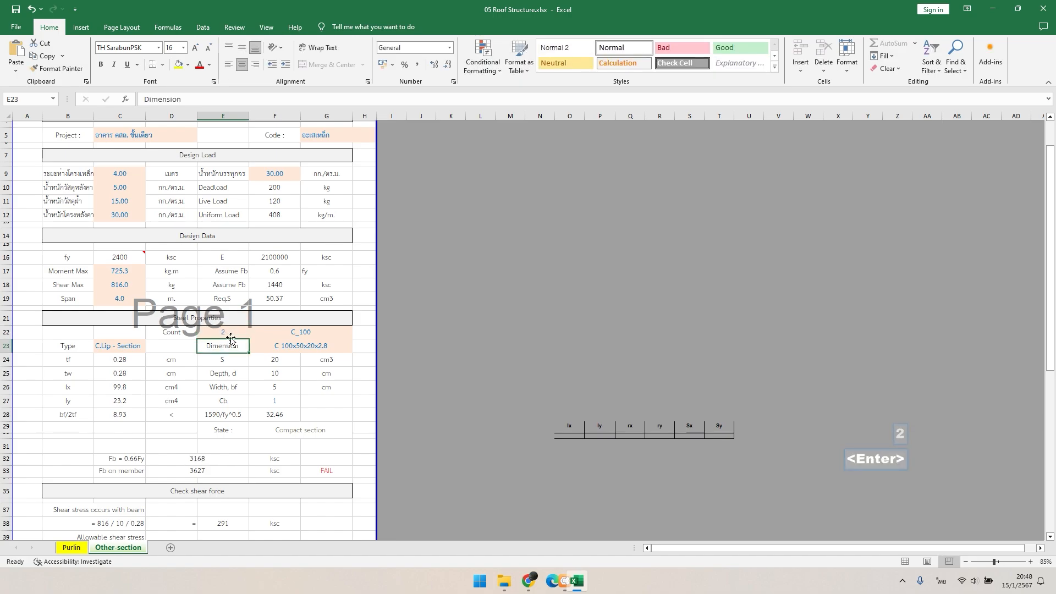
scroll(380, 443, "down", 2)
scroll(353, 440, "up", 2)
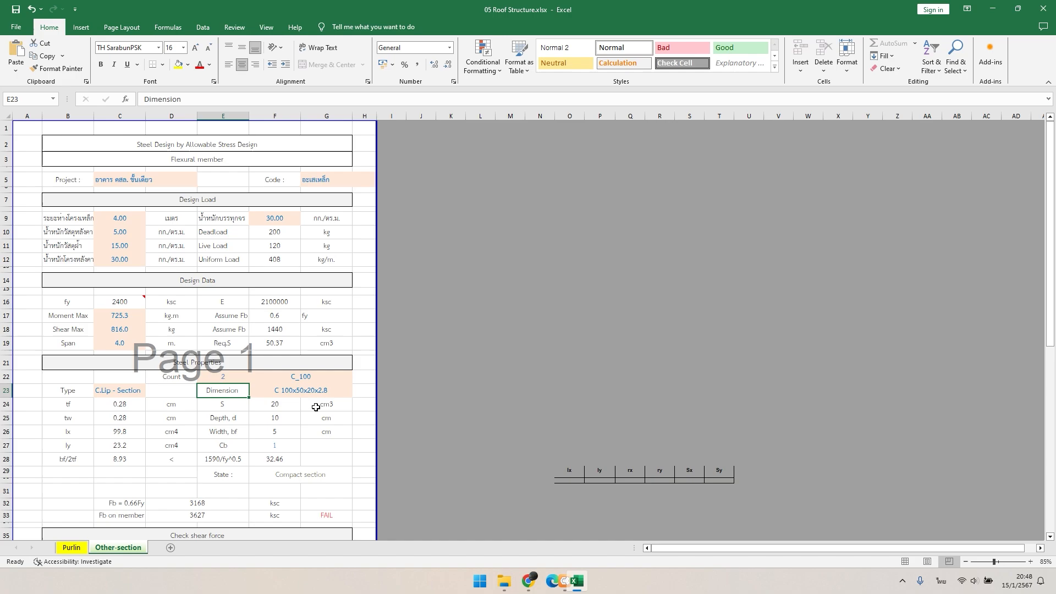
- Change the section Dimension to C 100x50x20x3.2 and set the roof frame weight to 20.00 กก./ตร.ม
scroll(334, 389, "down", 1)
left_click(335, 347)
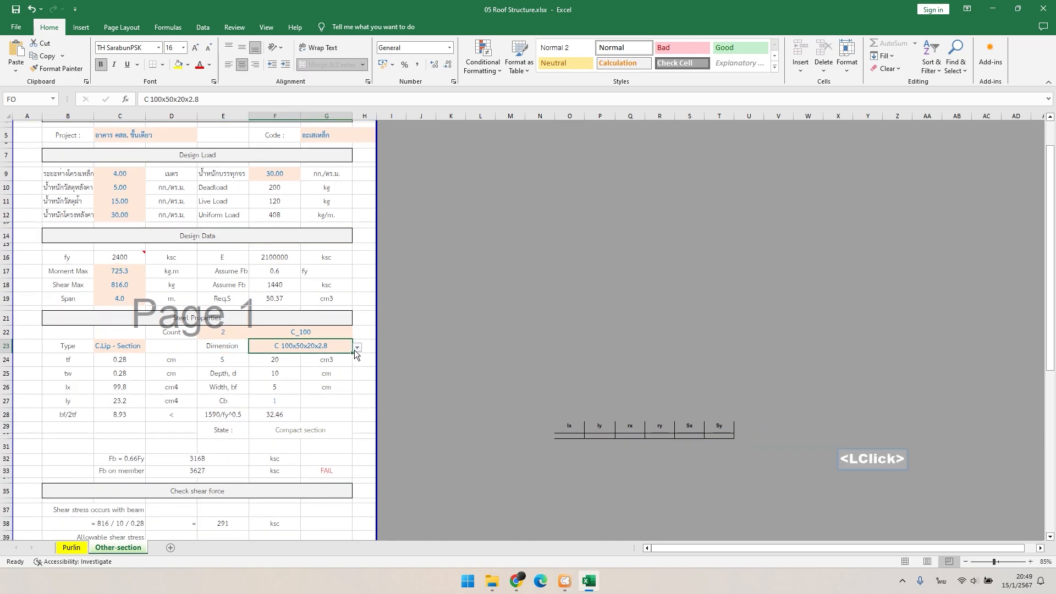
left_click(357, 347)
left_click(305, 378)
scroll(333, 400, "down", 1)
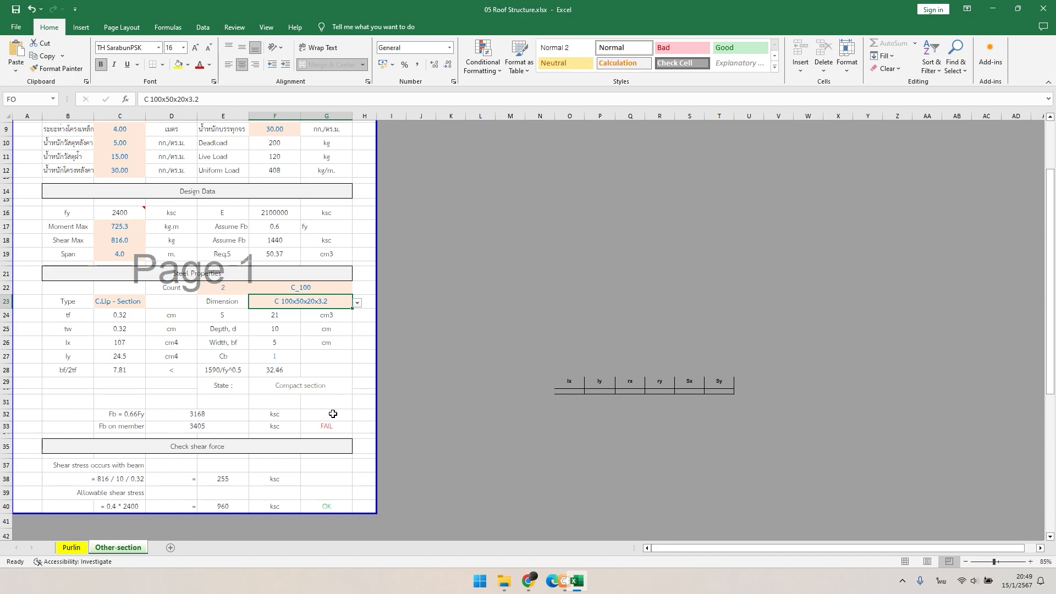
scroll(330, 416, "up", 3)
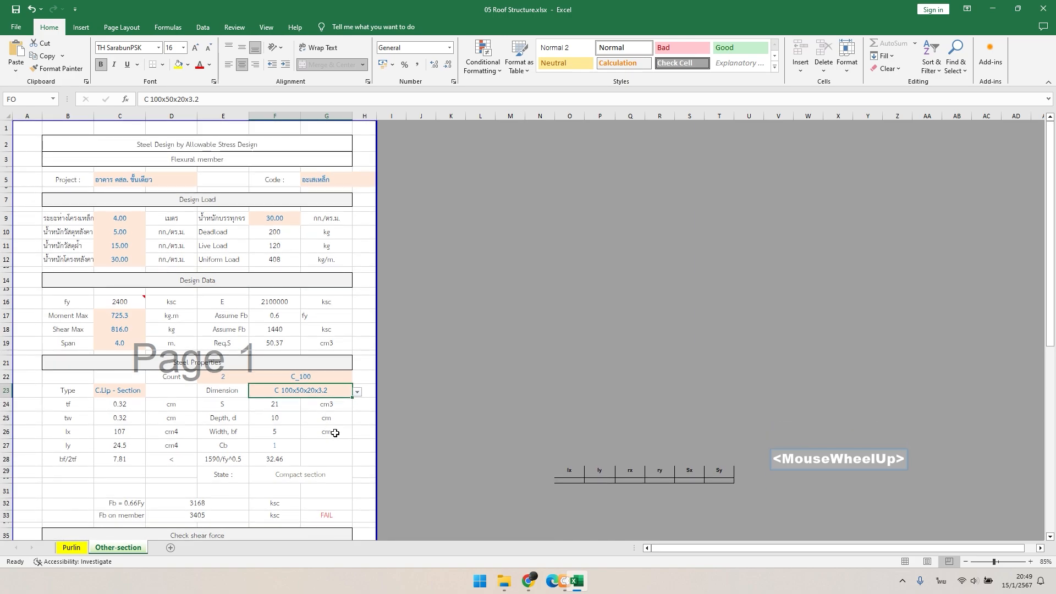
scroll(331, 400, "up", 1)
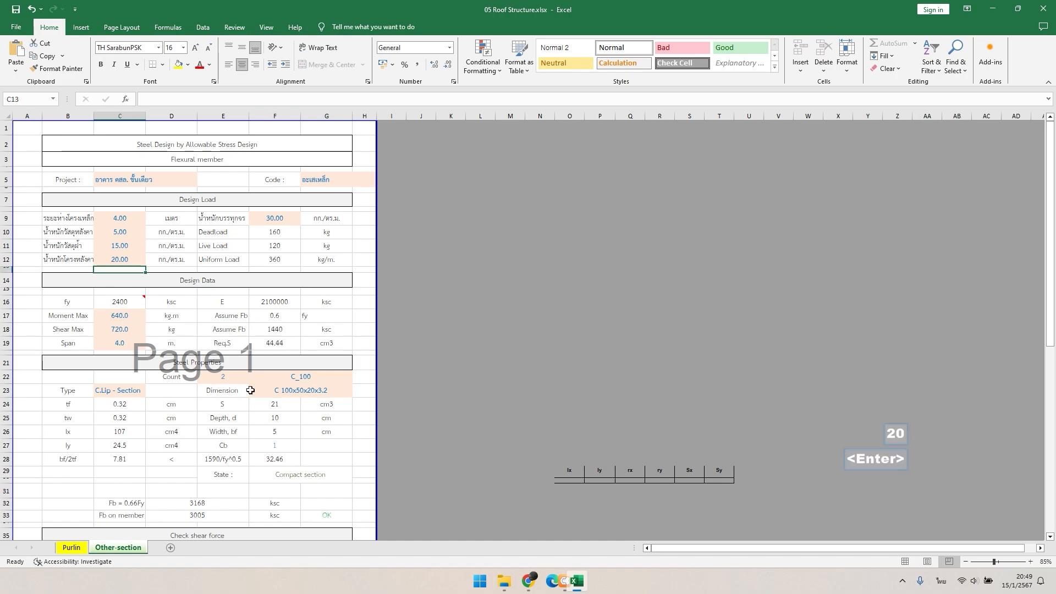
- Try the C 100x50x20x2.8 section for the อะเสเหล็ก member and check its bending and shear results
scroll(269, 389, "down", 1)
left_click(342, 347)
left_click(358, 348)
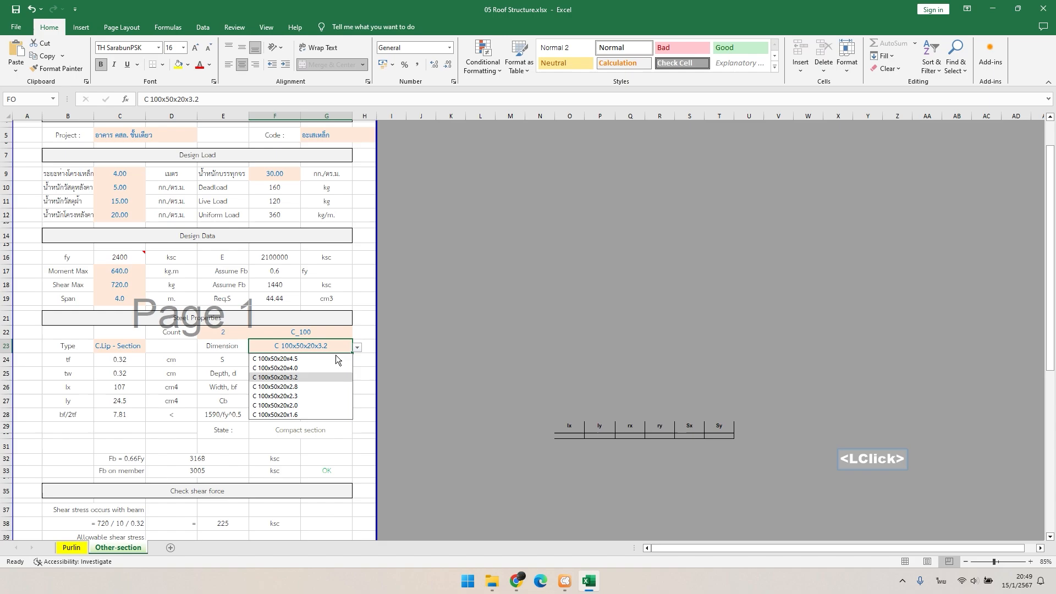
left_click(309, 387)
scroll(363, 432, "down", 2)
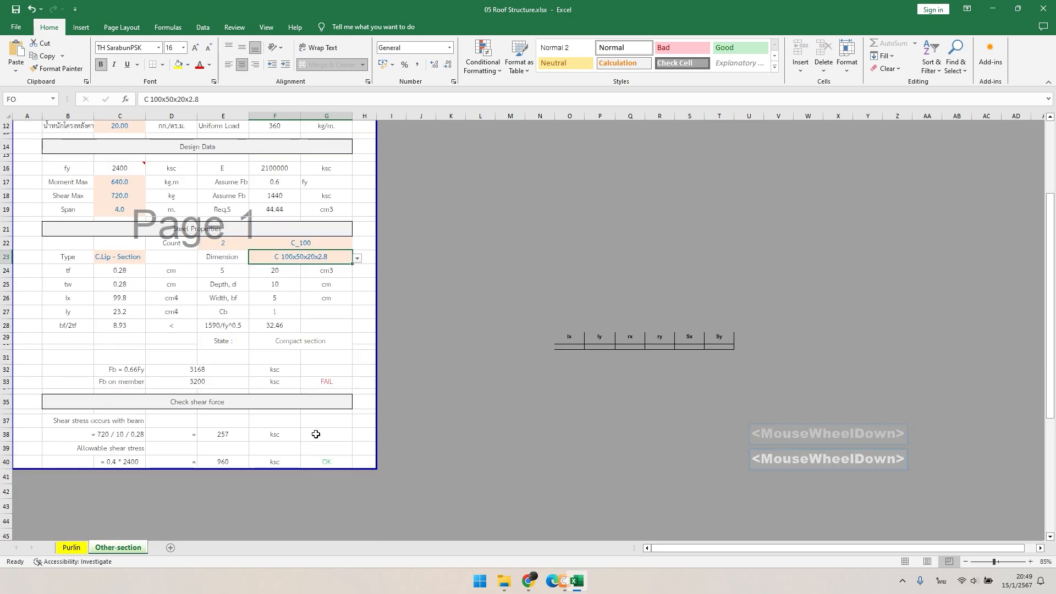
scroll(160, 381, "up", 3)
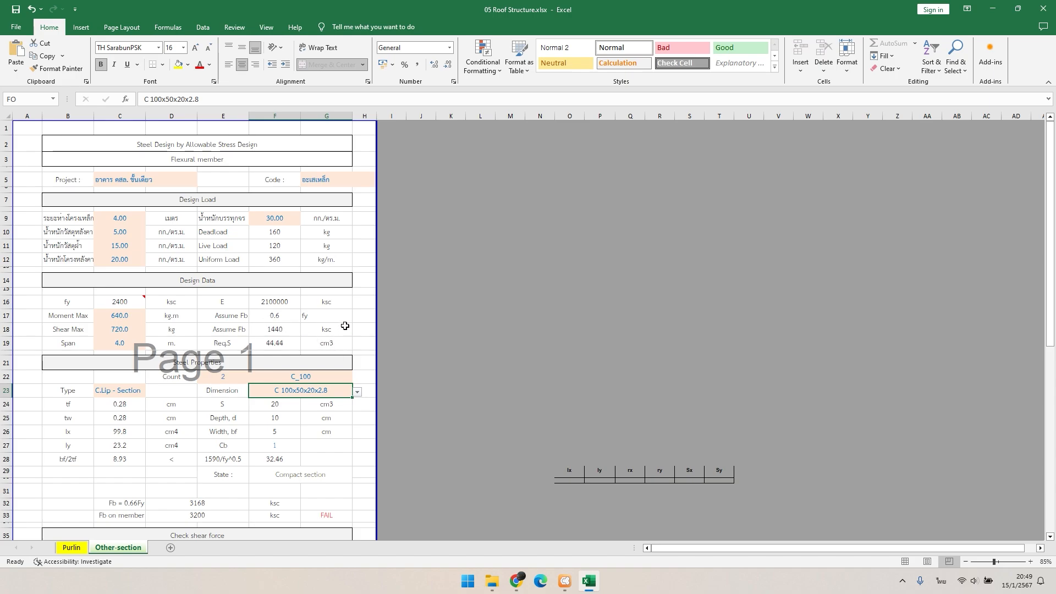
left_click(137, 257)
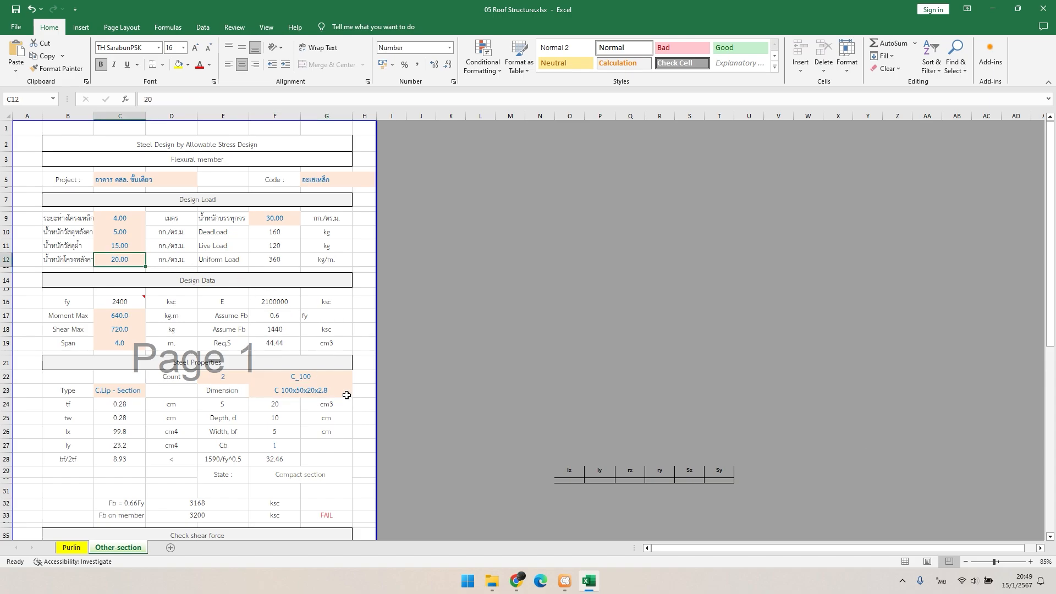
- Set the section Dimension back to C 100x50x20x3.2 and review the member's bending and shear checks
left_click(329, 394)
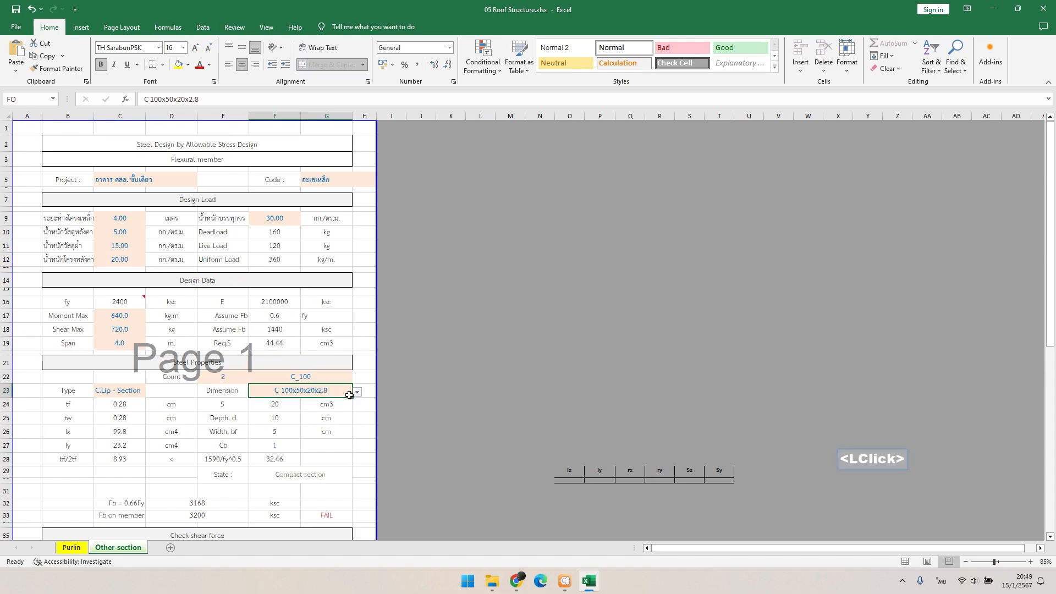
left_click(358, 392)
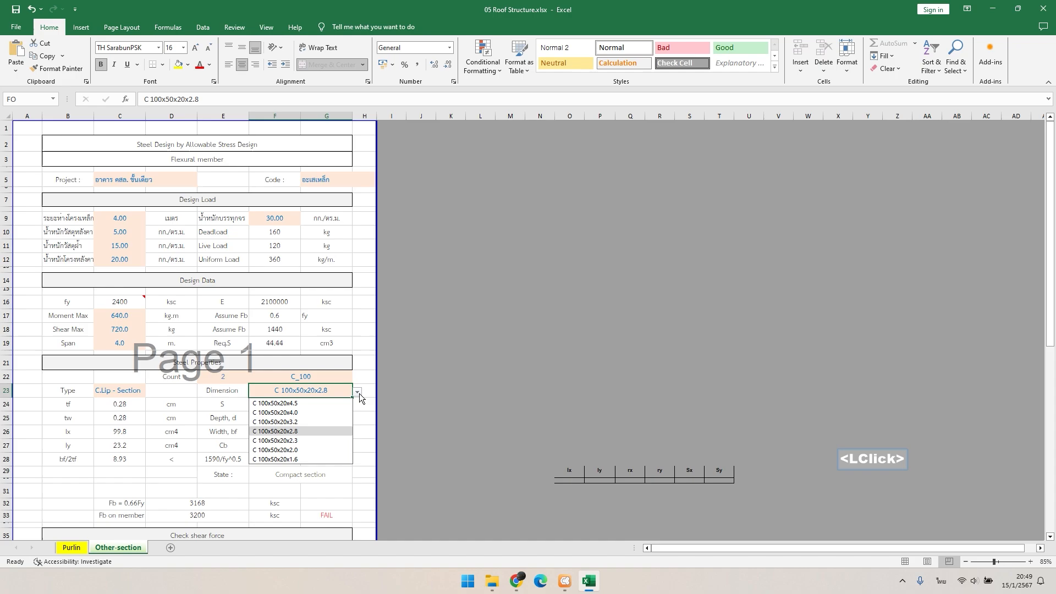
left_click(305, 422)
scroll(319, 418, "down", 3)
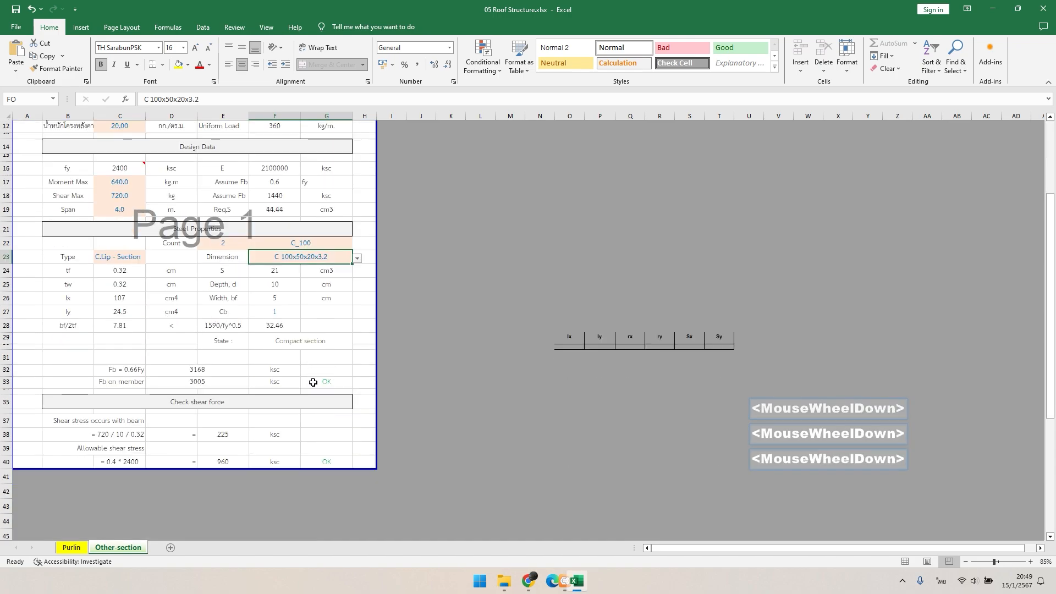
scroll(329, 427, "up", 3)
left_click(226, 283)
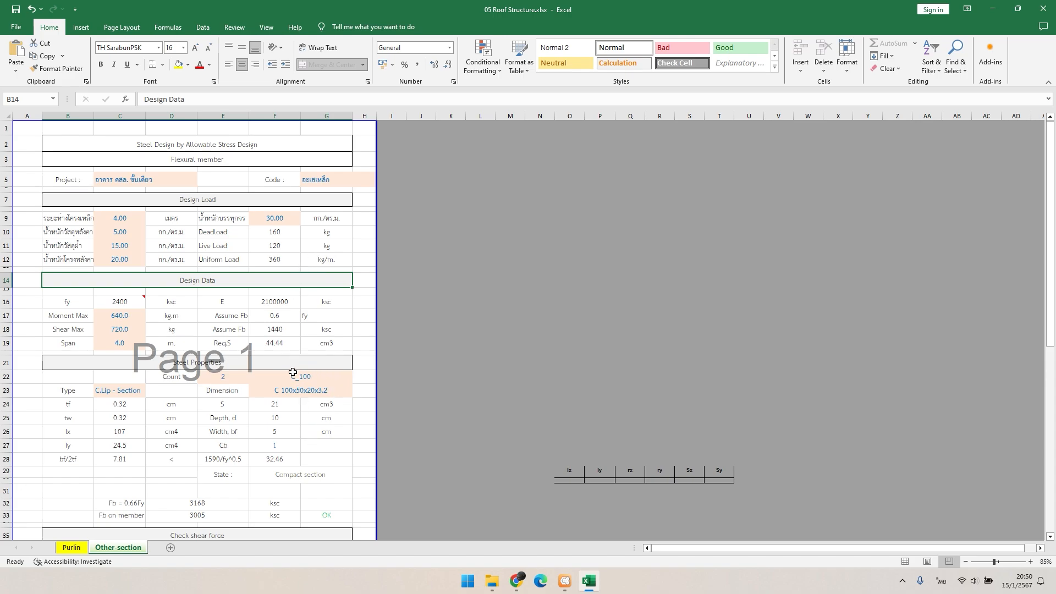
left_click(286, 393)
left_click(329, 392)
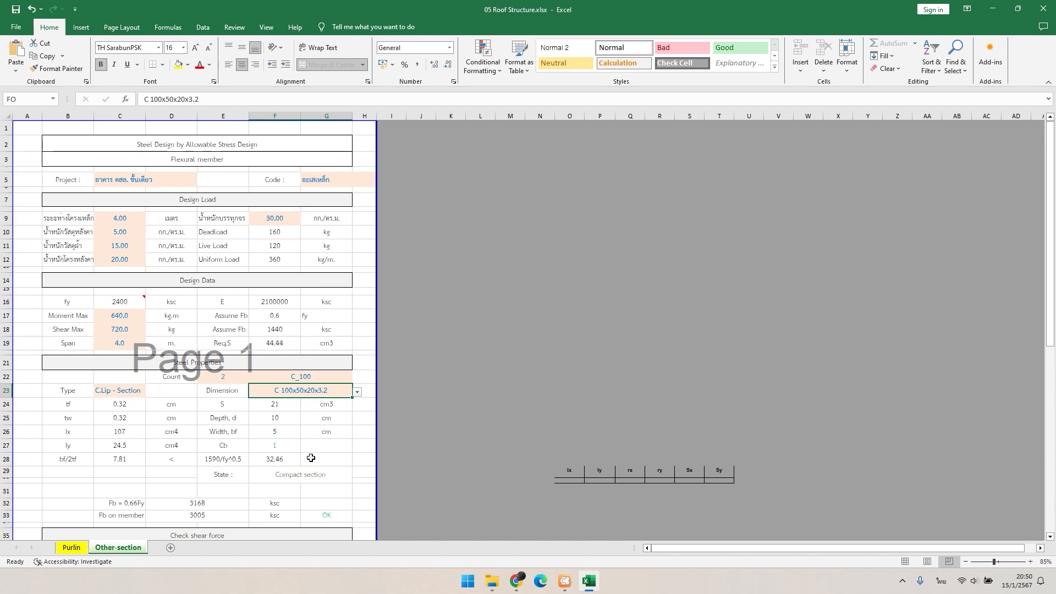
scroll(304, 431, "down", 3)
scroll(304, 431, "up", 3)
- Switch to CADThai and change the อะเส line in the note below the roof plan to 2-C100x50x20x3.2 มม
mouse_move(572, 589)
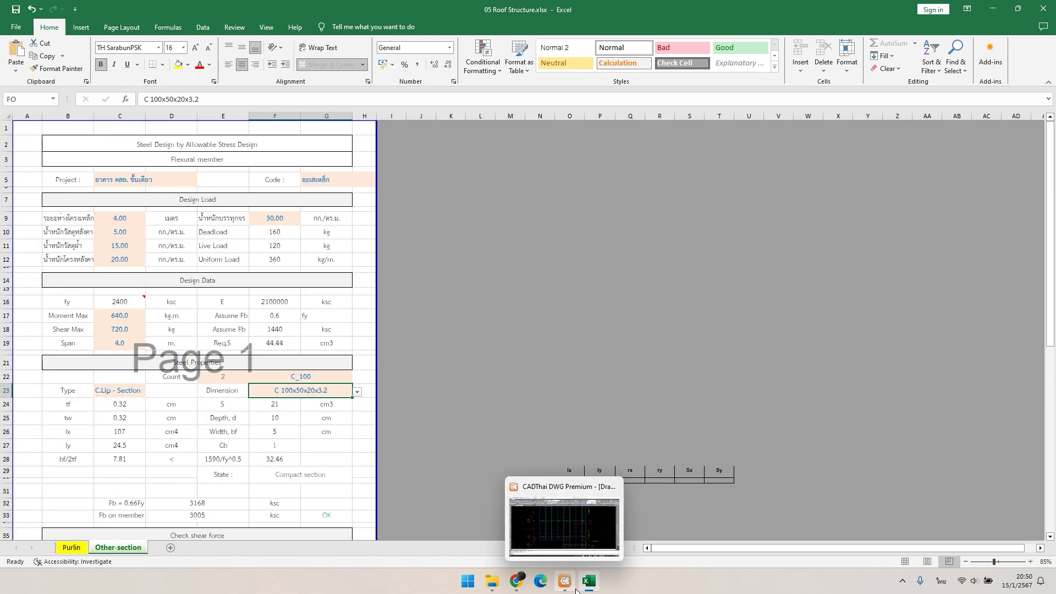
left_click(575, 590)
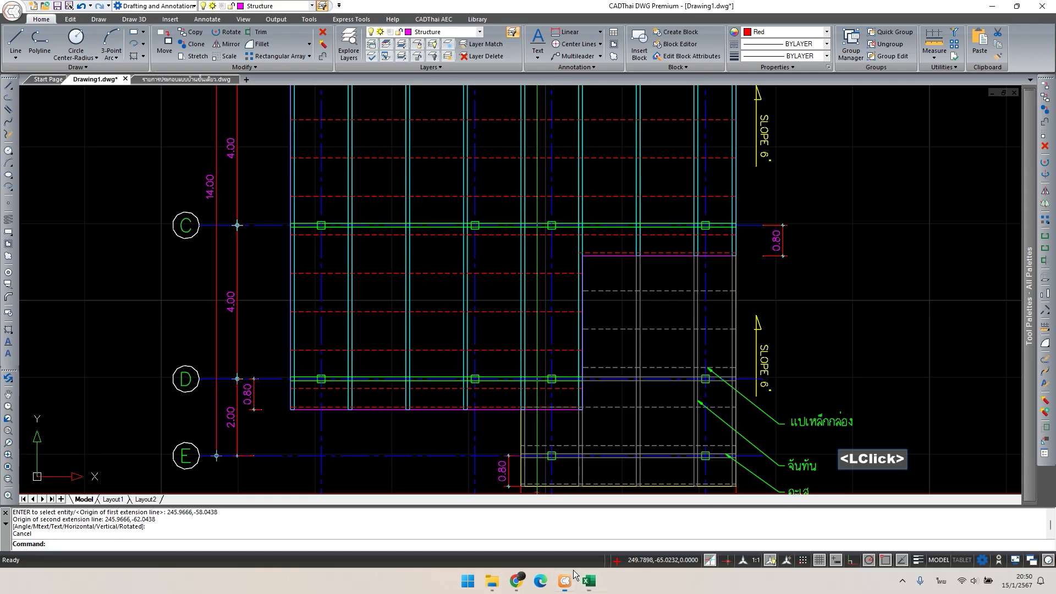
scroll(520, 299, "down", 2)
middle_click_drag(520, 300, 471, 176)
scroll(374, 389, "up", 2)
scroll(374, 389, "up", 2)
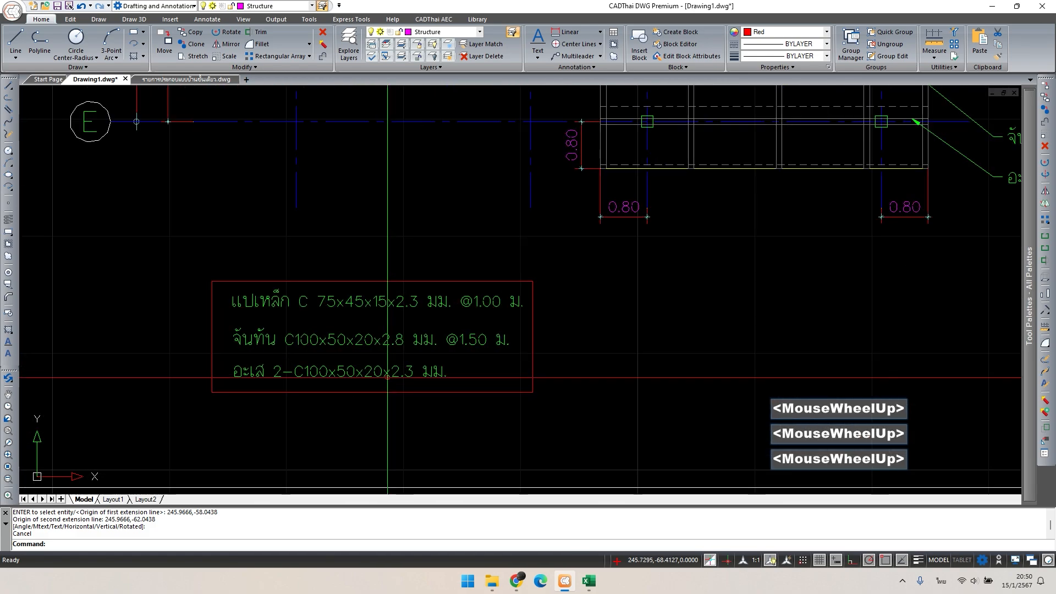
key("Escape")
double_click(397, 371)
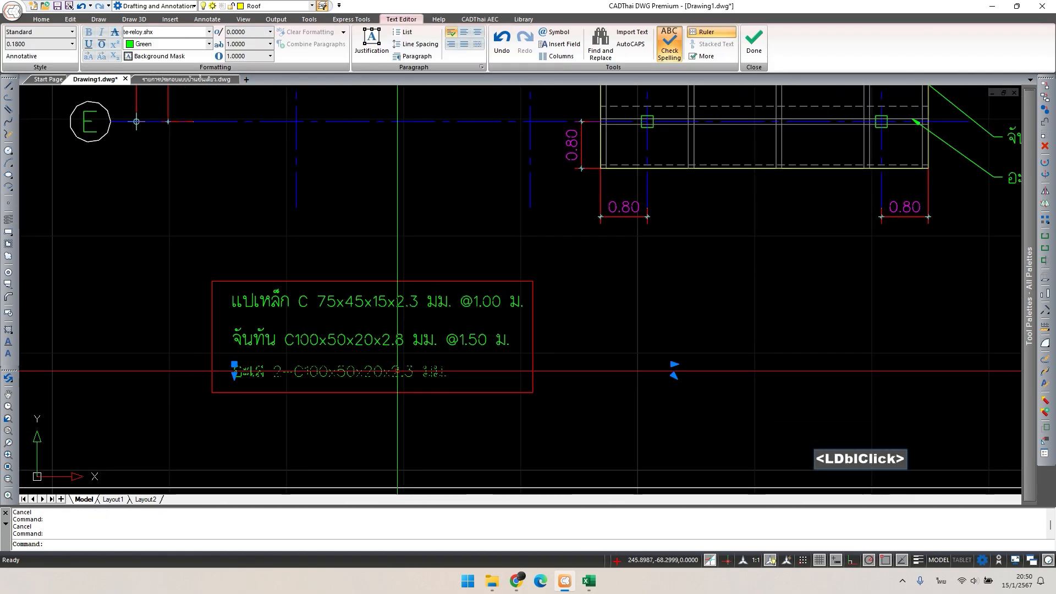
left_click_drag(392, 373, 411, 377)
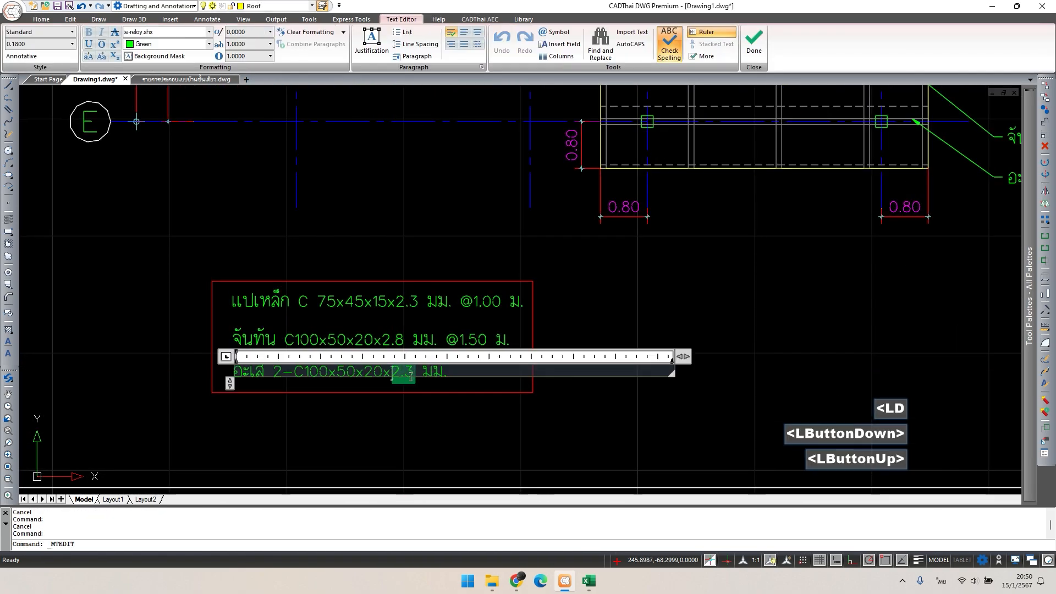
type("3.2")
left_click(398, 339)
- Change the จันทัน line in the note below the roof plan to C100x50x20x3.2 มม. @1.50 ม
double_click(399, 339)
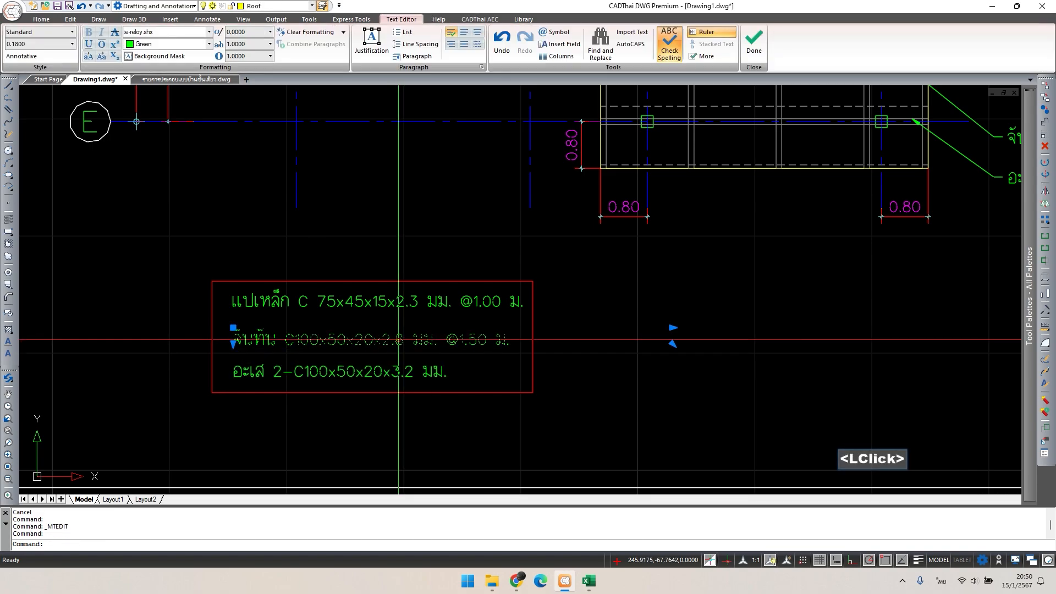
left_click_drag(383, 341, 403, 342)
type("3.2")
left_click(500, 367)
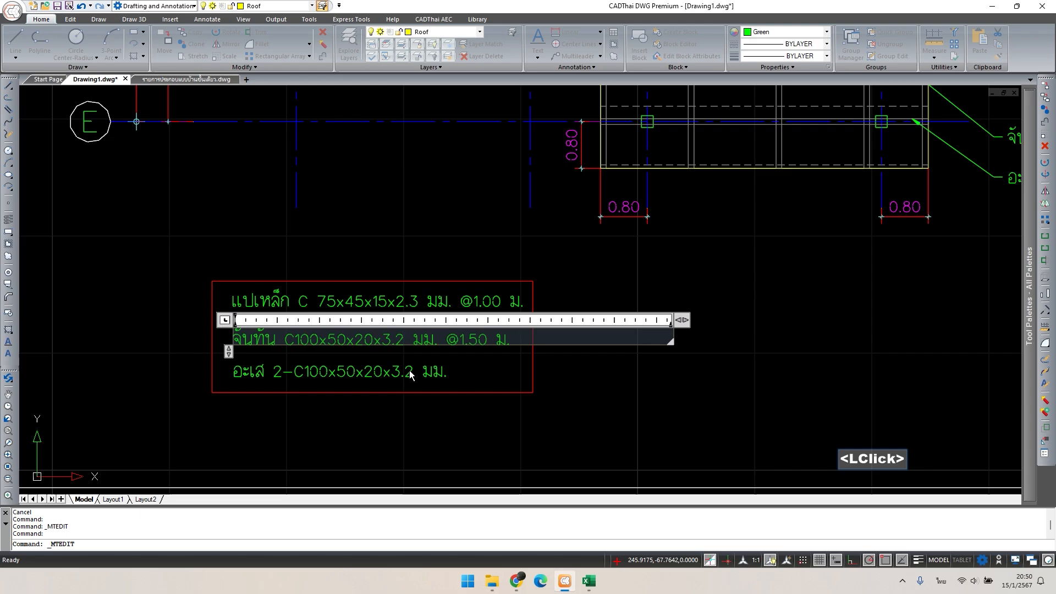
- Change the อะเส label in the section through ห้องน้ำ 1 and ห้องเก็บของ to 2-C100x50x20x3.2 มม
scroll(500, 368, "down", 6)
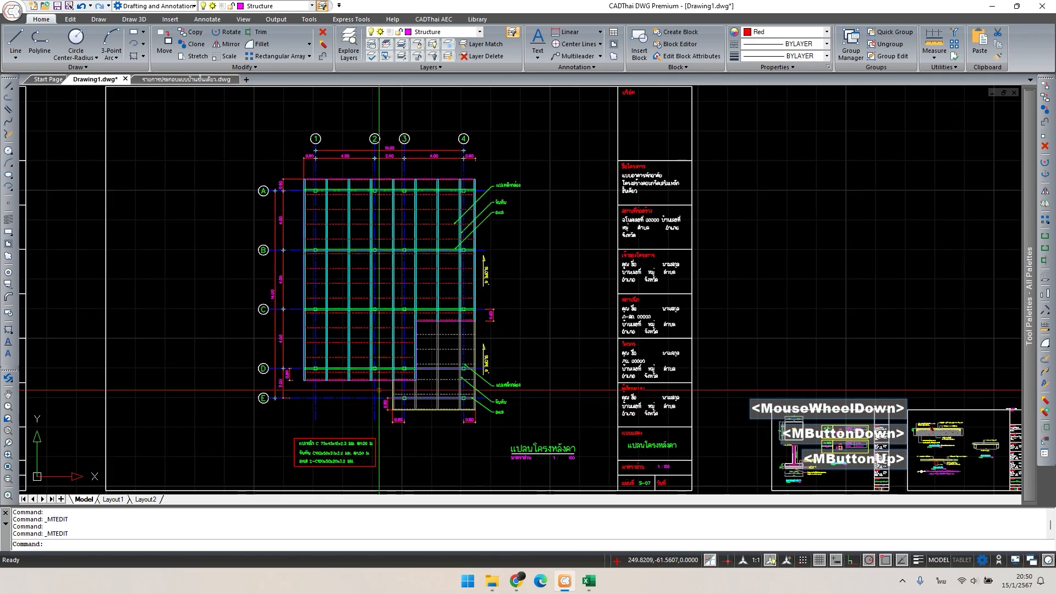
middle_click_drag(363, 440, 371, 421)
scroll(390, 380, "down", 3)
middle_click_drag(474, 171, 407, 359)
scroll(515, 253, "down", 1)
middle_click_drag(542, 182, 441, 278)
scroll(446, 274, "up", 8)
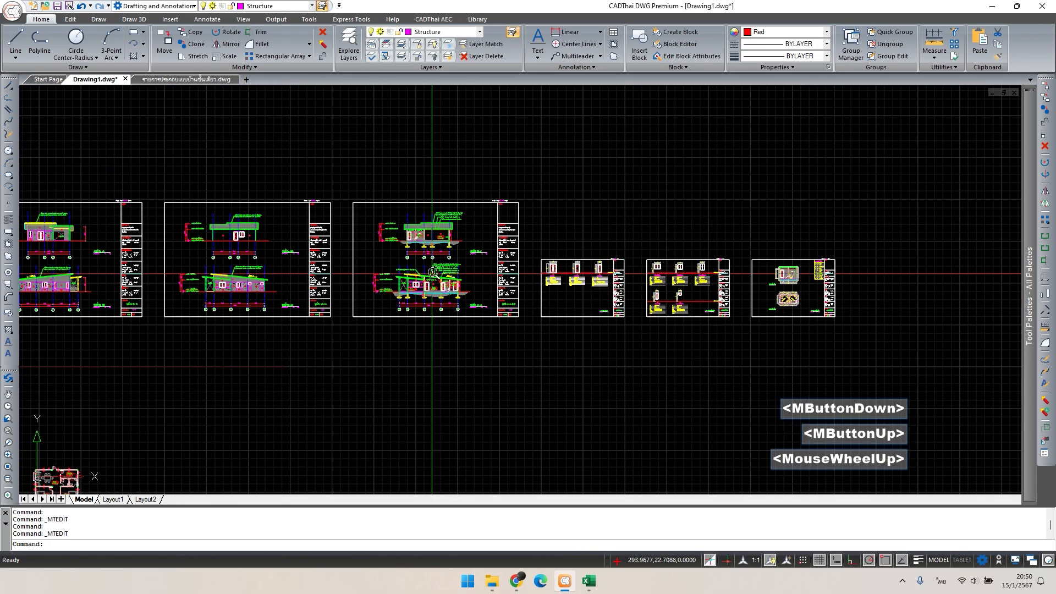
scroll(506, 272, "up", 5)
double_click(510, 279)
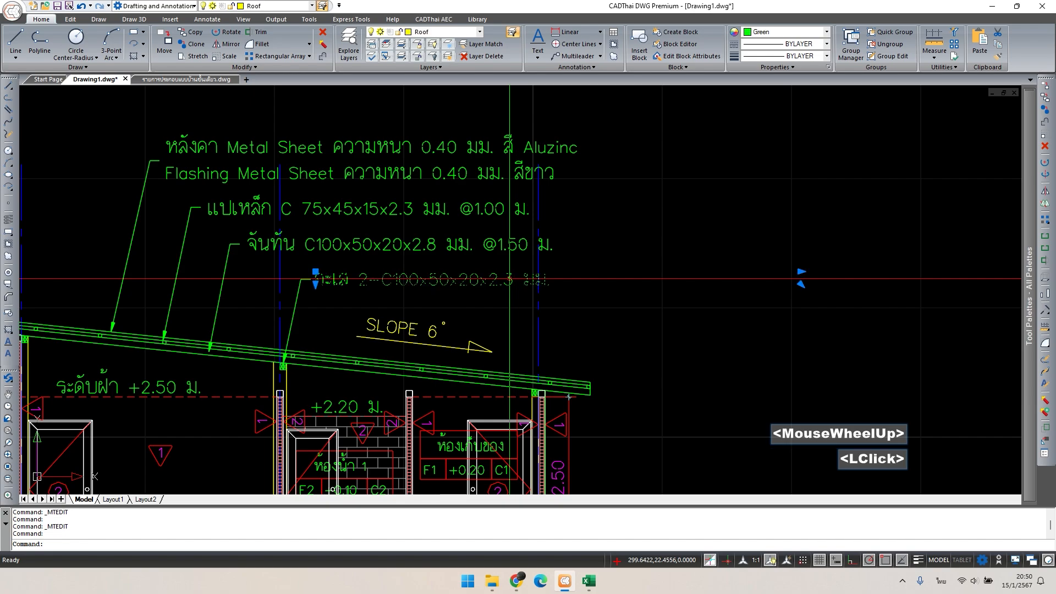
left_click_drag(489, 280, 510, 287)
type("3.2")
left_click(493, 316)
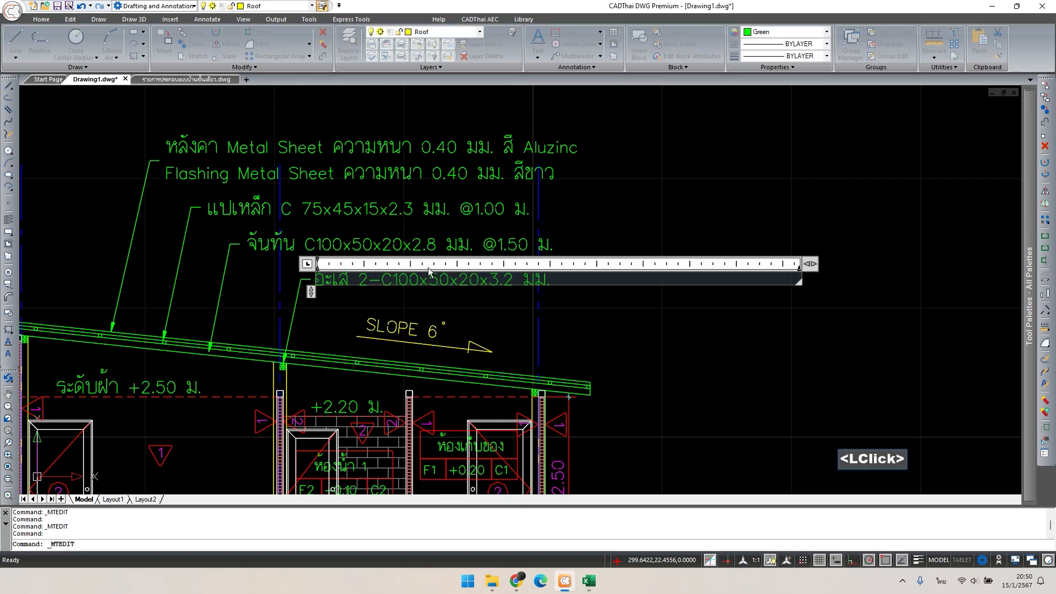
- Change the จันทัน label in the section through ห้องน้ำ 1 and ห้องเก็บของ to C100x50x20x3.2 มม. @1.50 ม
double_click(431, 246)
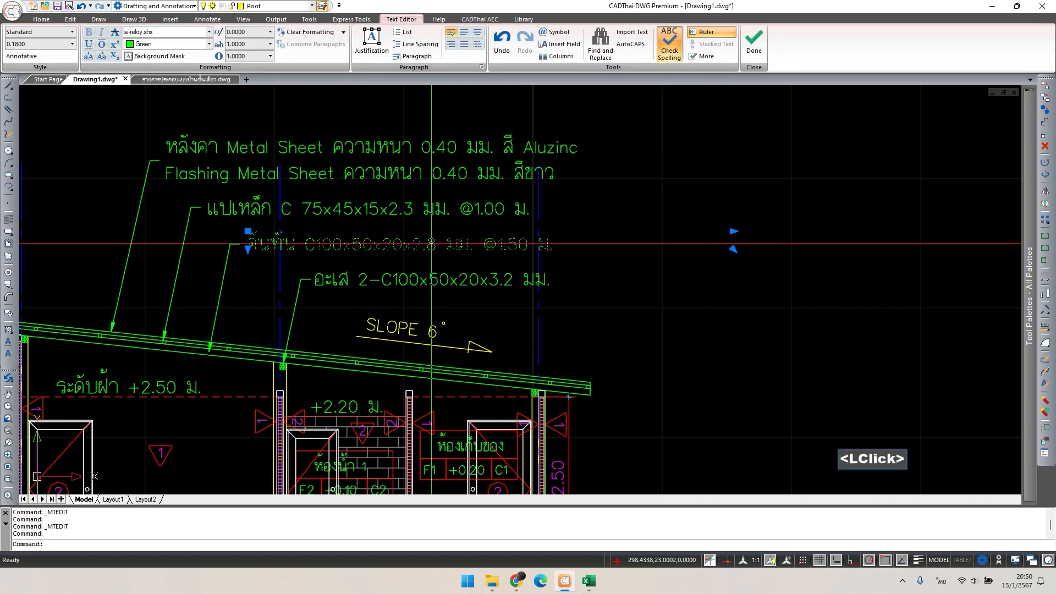
left_click(433, 250)
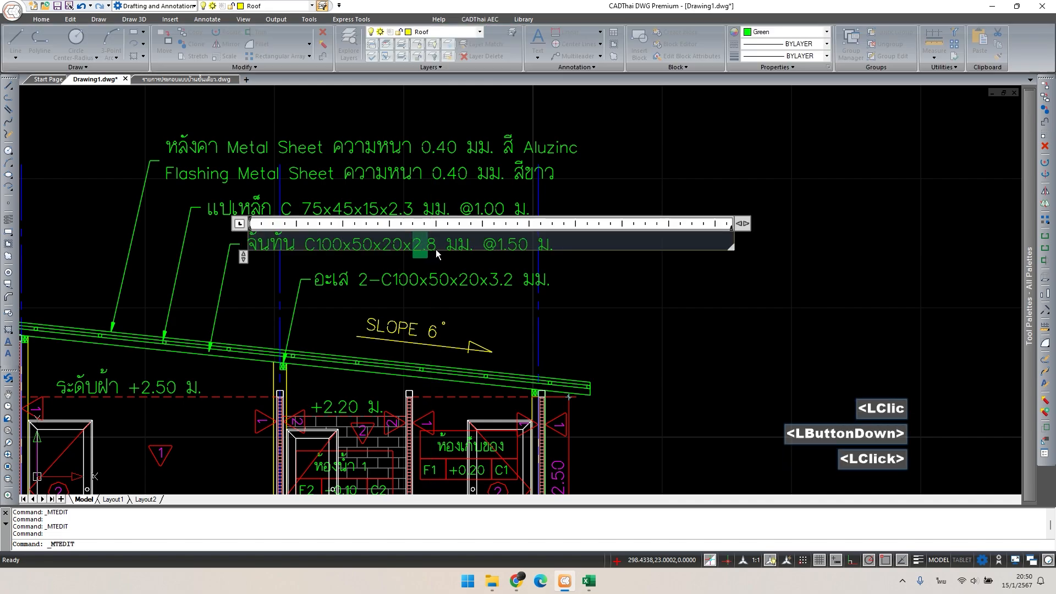
double_click(432, 245)
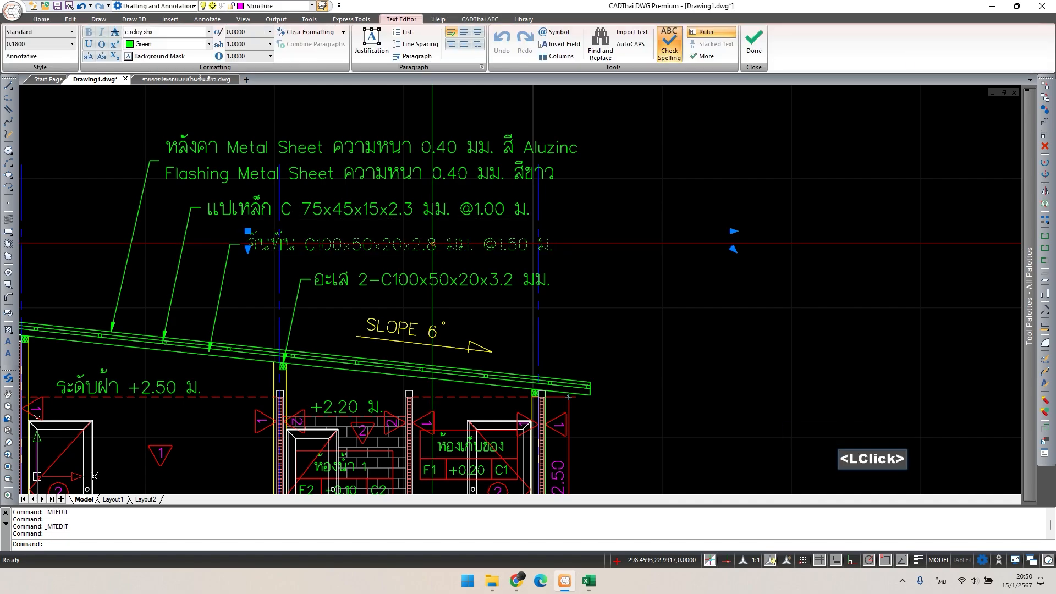
mouse_move(428, 246)
left_mouse_down()
mouse_move(437, 245)
mouse_move(414, 245)
left_mouse_up()
type("3.2")
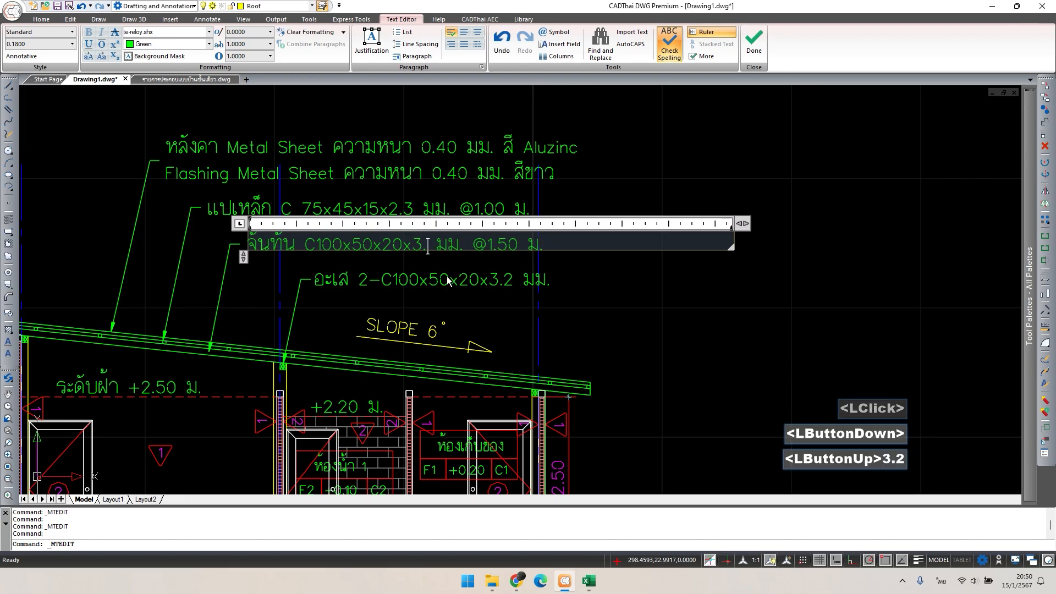
left_click(482, 186)
- Change the จันทัน label above the roof in the section through ห้องครัว to C100x50x20x3.2 มม. @1.50 ม
scroll(482, 186, "down", 3)
middle_click_drag(482, 186, 486, 372)
scroll(468, 220, "up", 5)
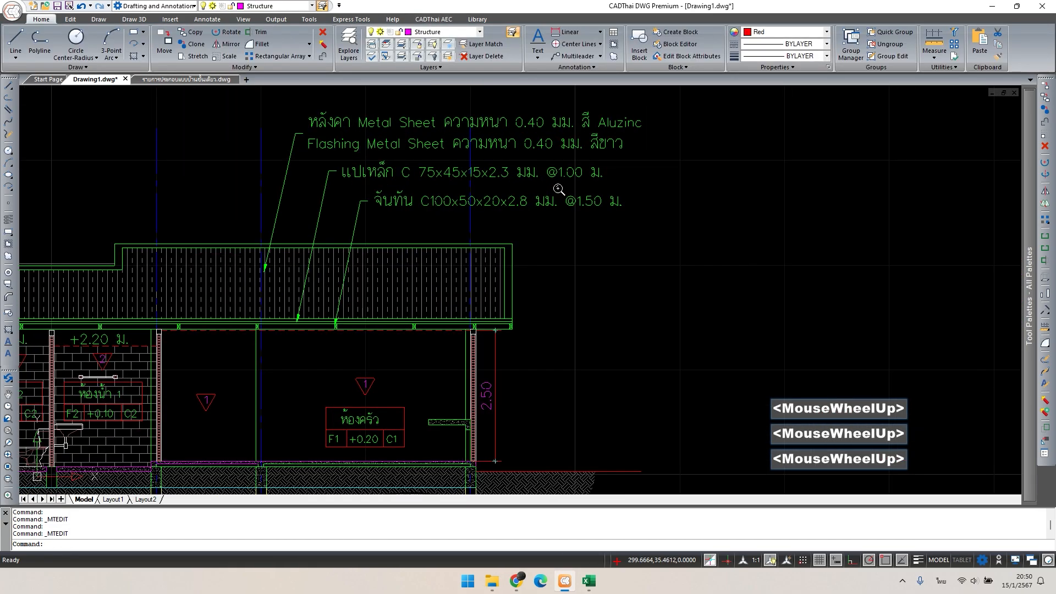
middle_click_drag(559, 189, 486, 272)
scroll(451, 279, "up", 2)
double_click(456, 288)
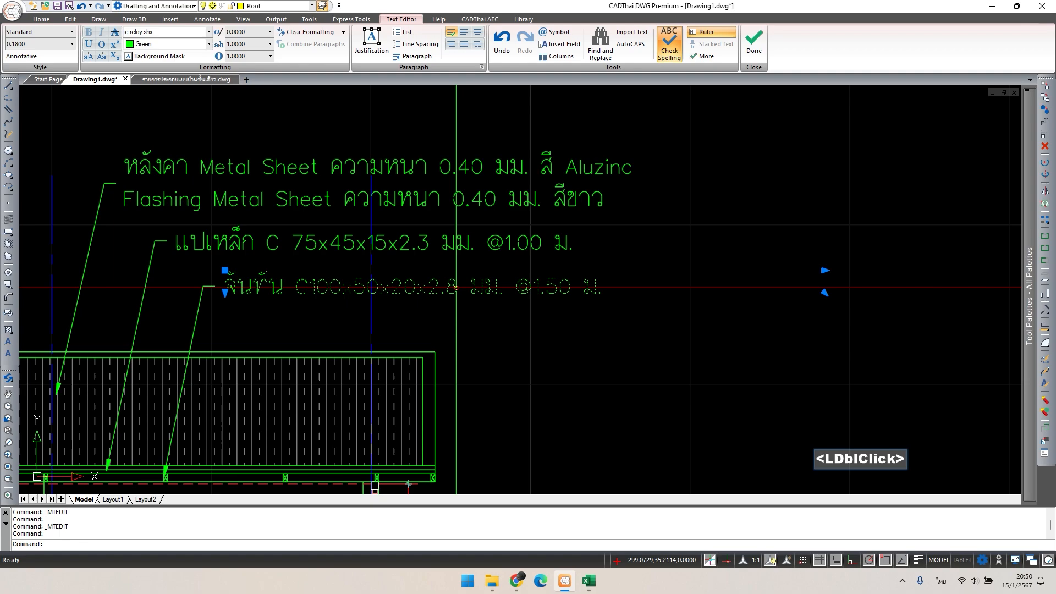
left_click_drag(430, 287, 458, 287)
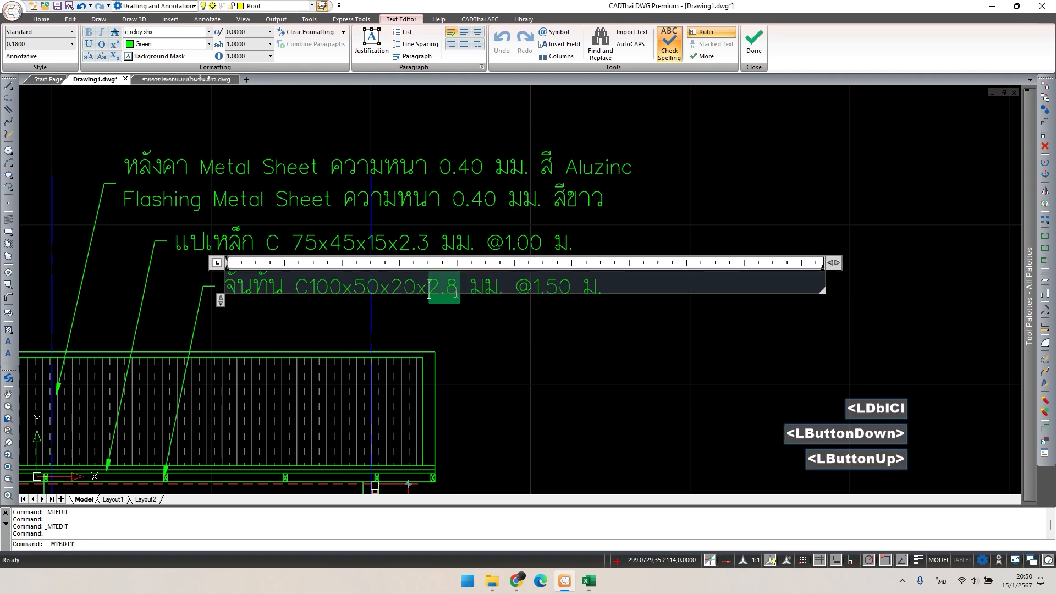
type("3.2")
left_click(432, 246)
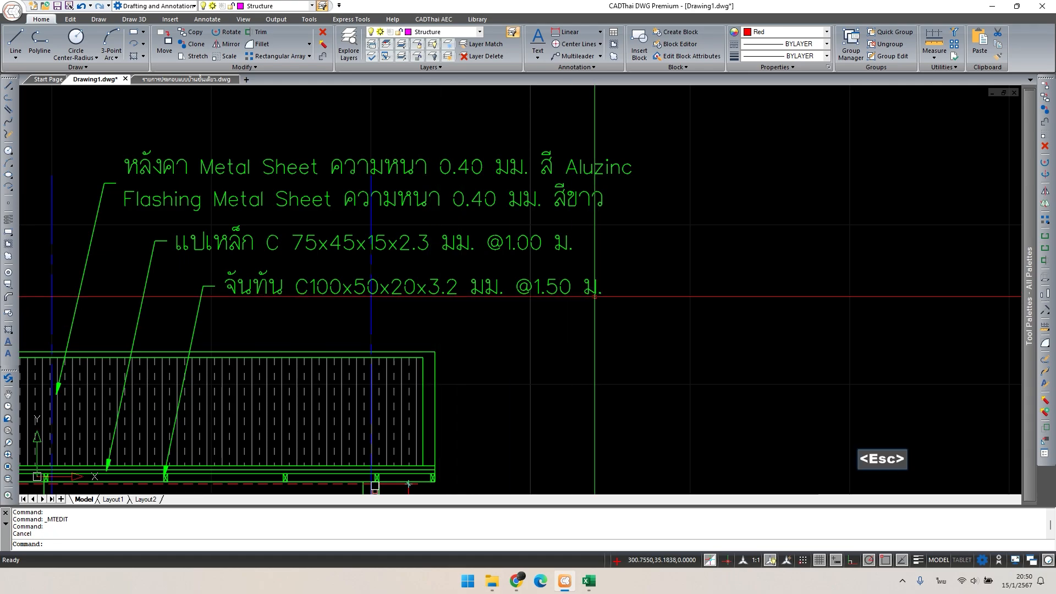
- Look over the whole drawing set, checking the roof framing plan, the neighbouring structural plan and the small detail sheets beside them
scroll(594, 297, "down", 7)
mouse_move(457, 467)
middle_mouse_down()
mouse_move(466, 346)
mouse_move(585, 125)
middle_mouse_up()
key("Escape")
scroll(466, 346, "down", 2)
scroll(530, 270, "down", 2)
mouse_move(530, 271)
middle_mouse_down()
mouse_move(559, 238)
mouse_move(611, 231)
middle_mouse_up()
scroll(455, 275, "down", 1)
middle_click_drag(455, 275, 642, 347)
scroll(630, 348, "down", 1)
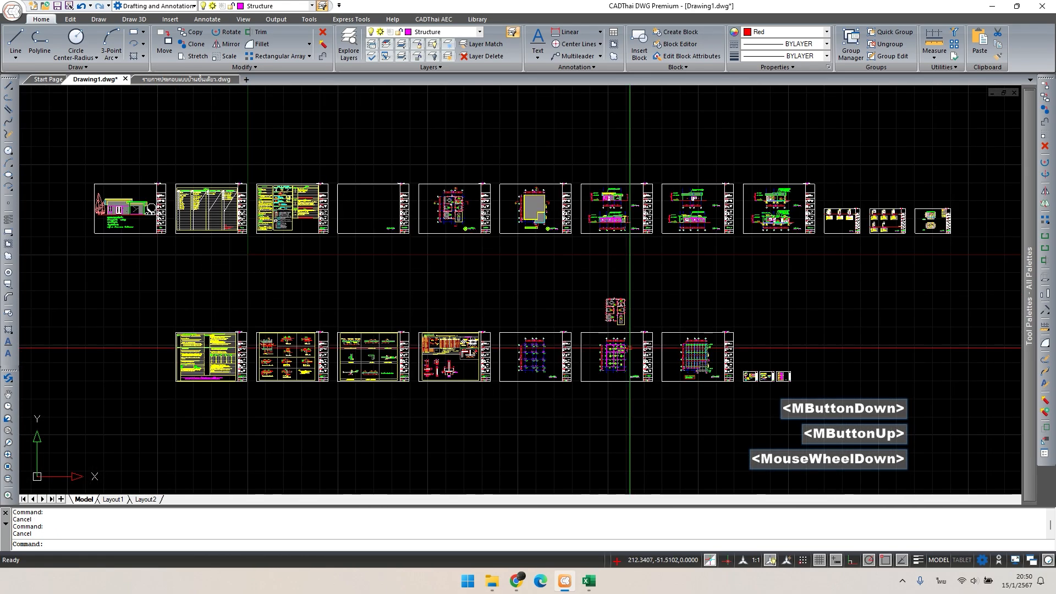
key("Escape")
scroll(718, 376, "up", 8)
middle_click_drag(795, 381, 570, 350)
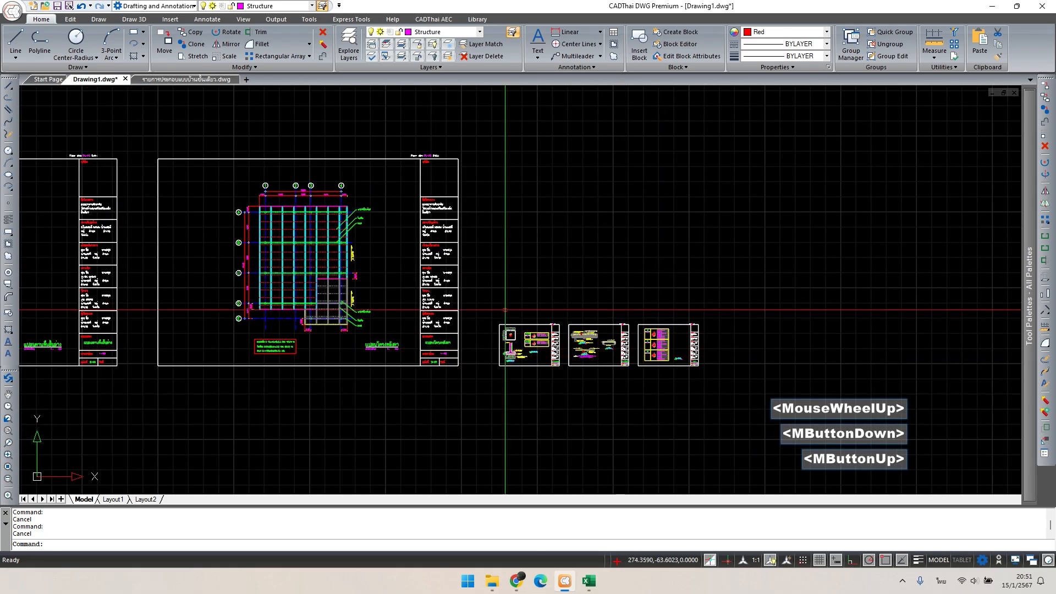
scroll(583, 345, "up", 3)
scroll(696, 339, "down", 4)
middle_click_drag(696, 338, 717, 340)
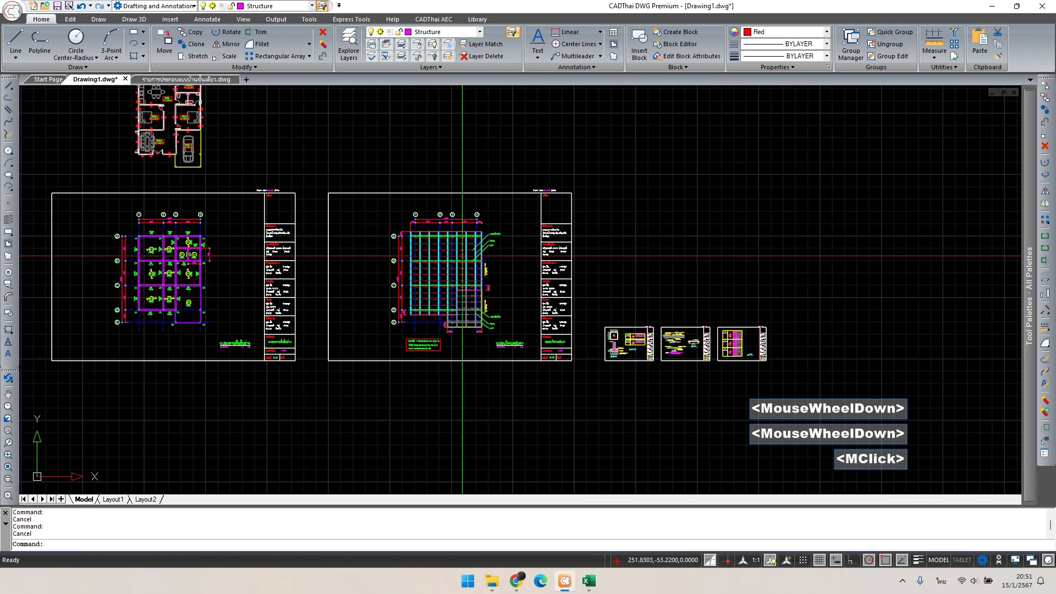
scroll(352, 300, "down", 1)
scroll(365, 301, "down", 1)
middle_click_drag(366, 301, 608, 295)
scroll(522, 288, "down", 3)
mouse_move(562, 325)
middle_mouse_down()
mouse_move(540, 370)
mouse_move(622, 404)
middle_mouse_up()
scroll(619, 352, "down", 1)
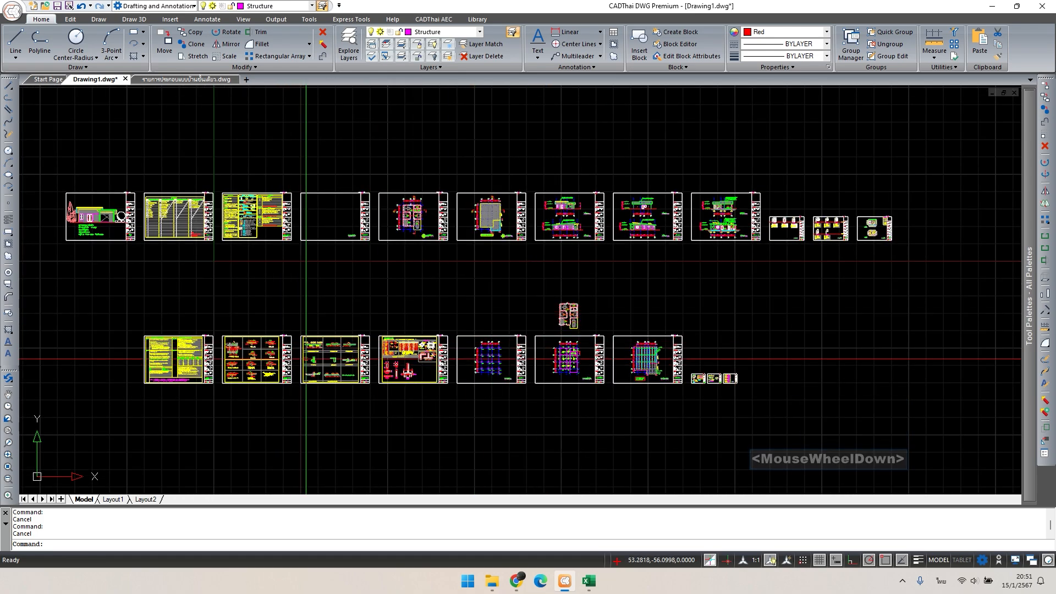